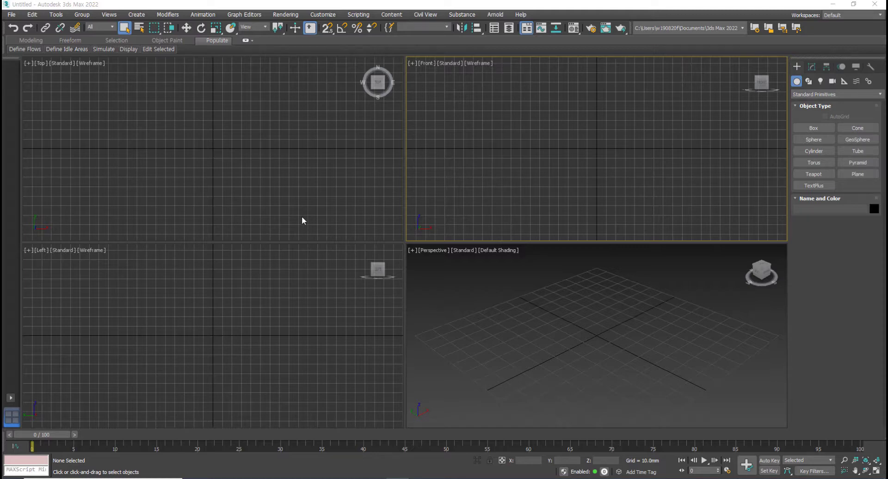
click(375, 199)
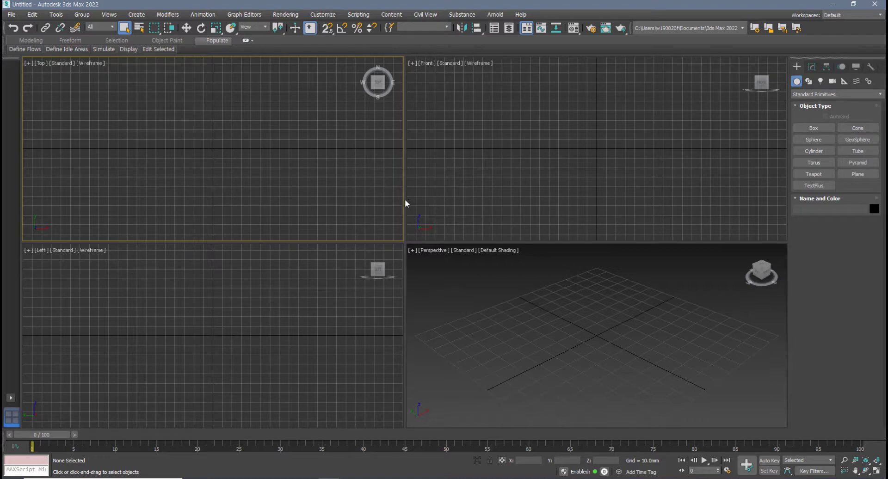
click(503, 232)
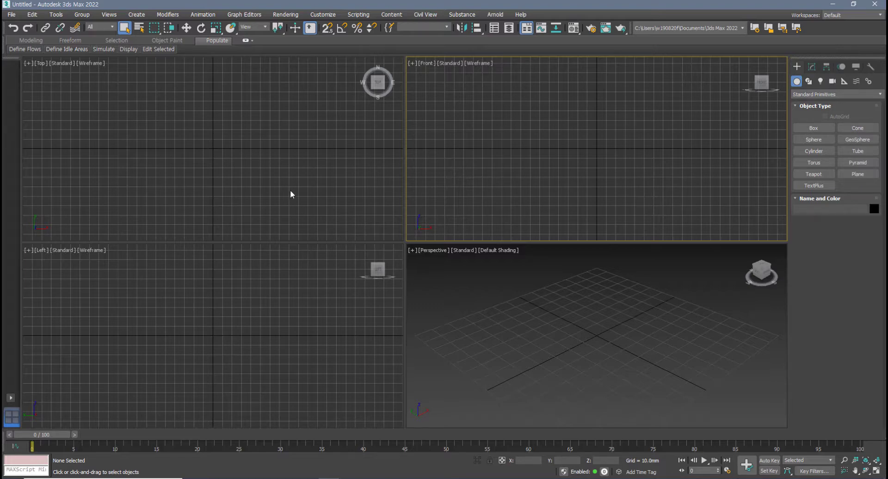
click(303, 282)
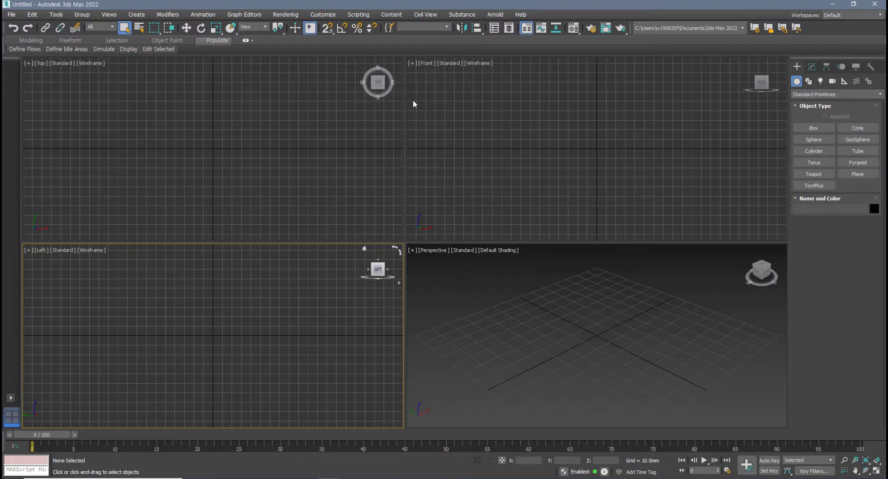
Review the default settings and interface schemes in the Custom UI and Defaults Switcher, leaving them unchanged
click(324, 15)
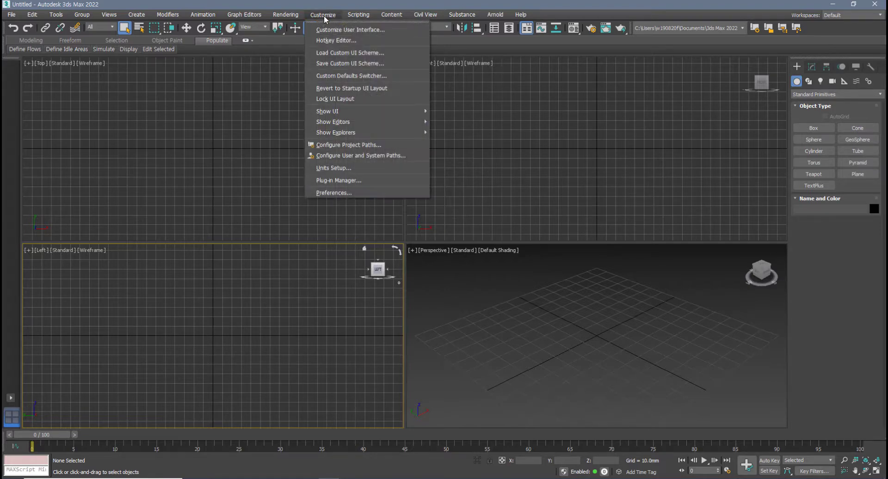
click(377, 77)
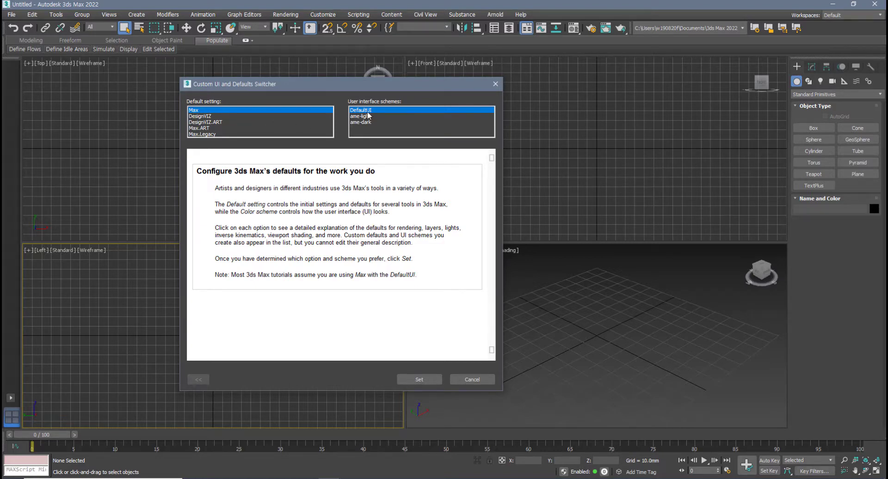
click(470, 379)
Set the system unit scale so that 1 unit equals 1.0 millimeter
click(323, 14)
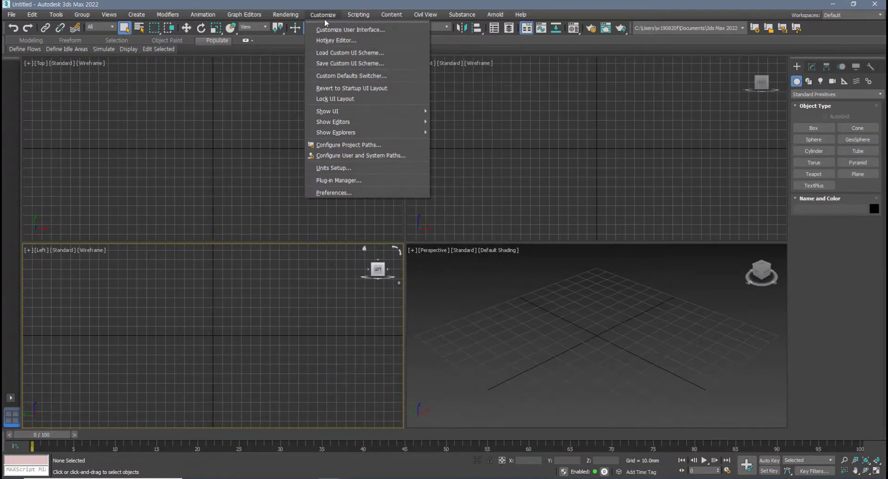
click(346, 169)
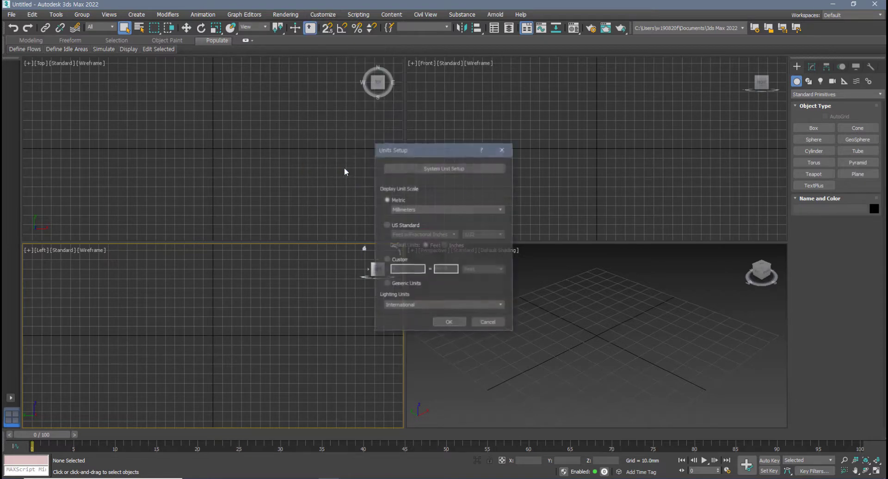
drag(453, 156, 326, 140)
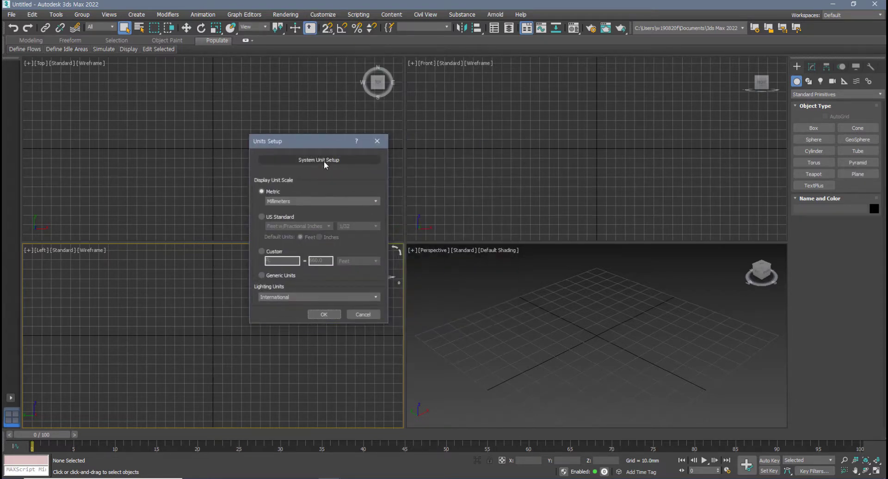
click(324, 161)
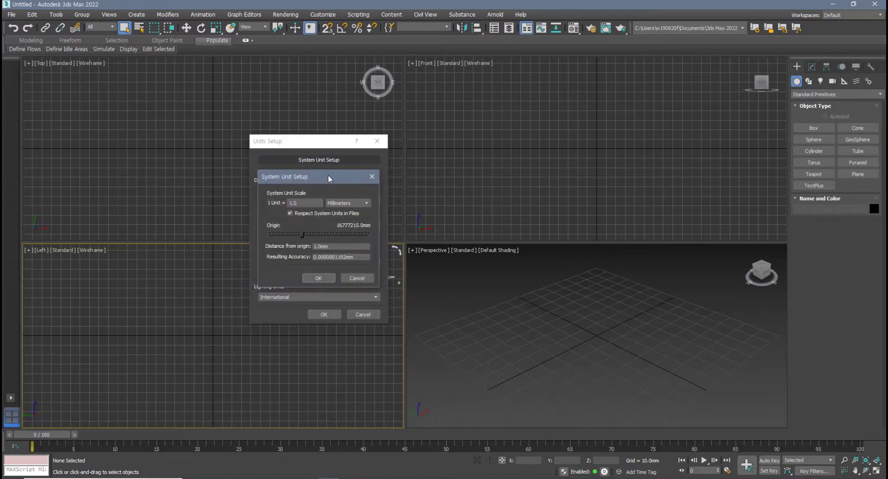
drag(341, 176, 503, 165)
click(527, 193)
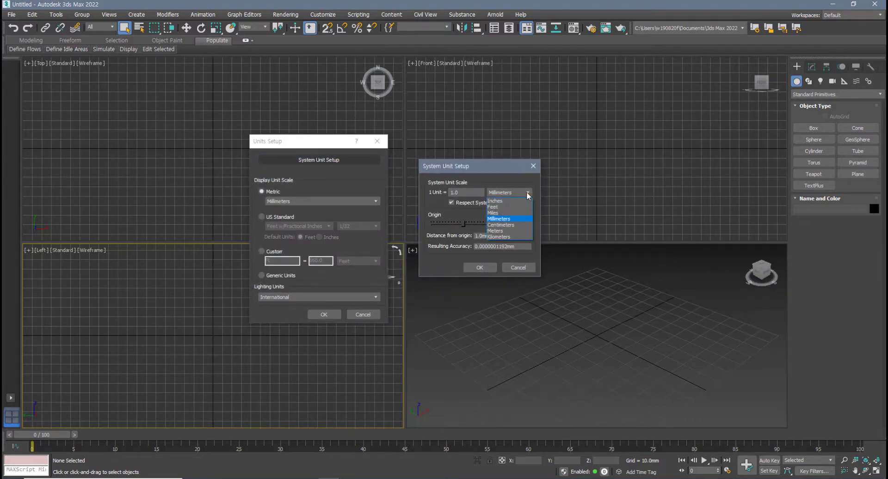
click(507, 219)
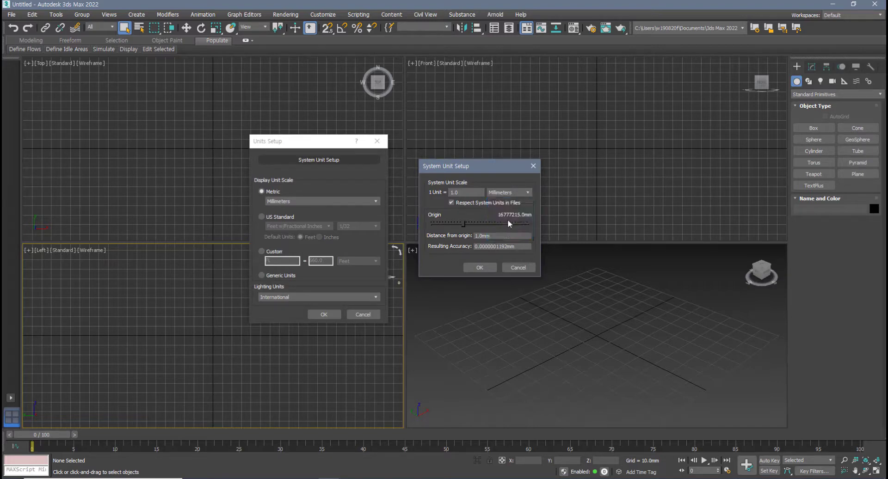
click(487, 267)
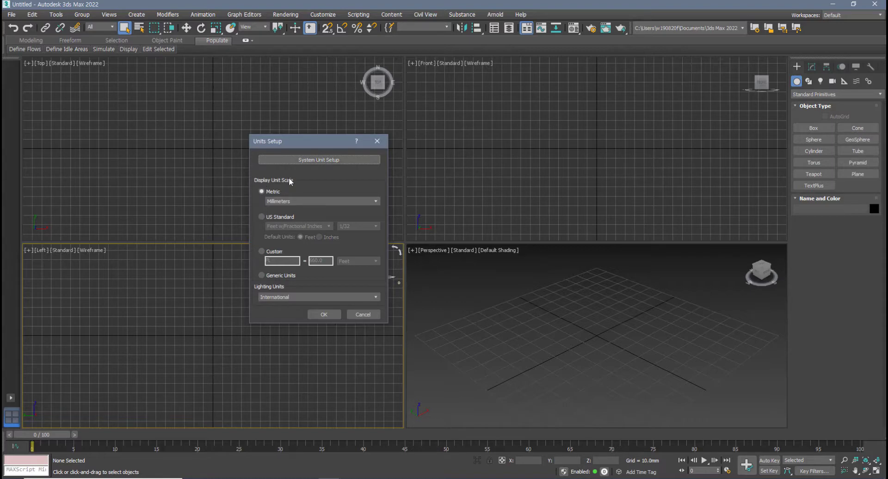
Set the display unit scale to metric millimeters and apply the units setup
click(315, 201)
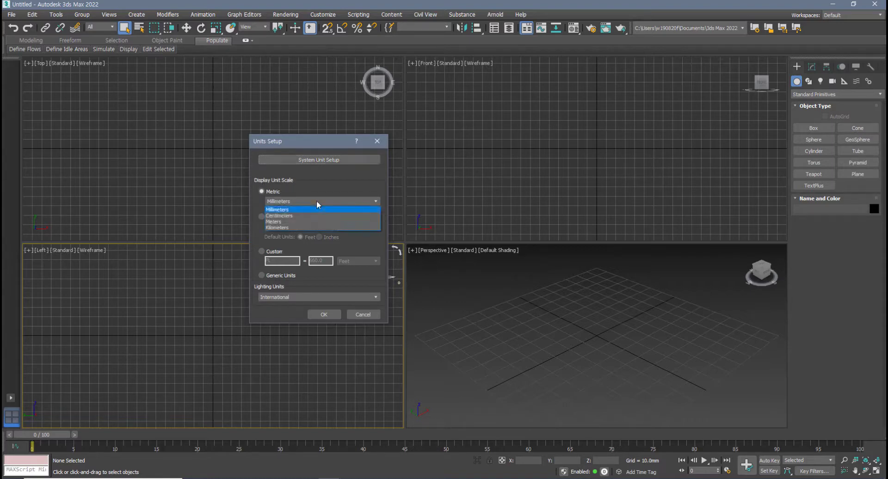
click(296, 209)
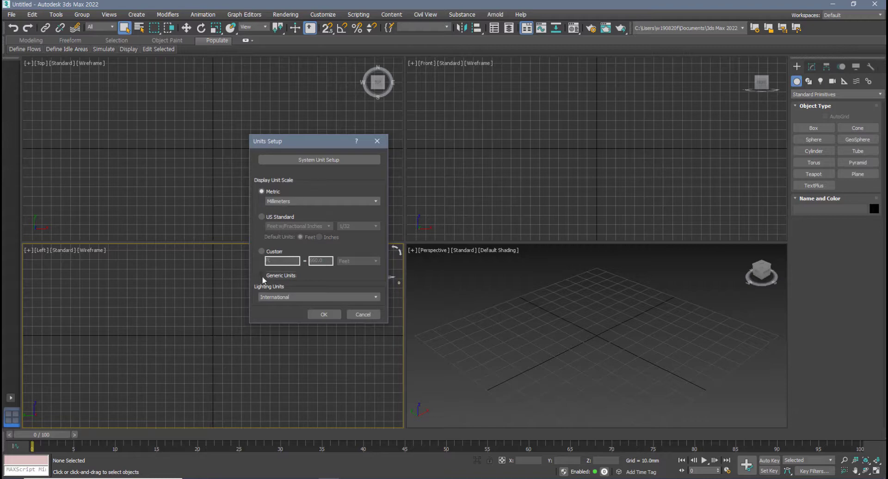
click(286, 276)
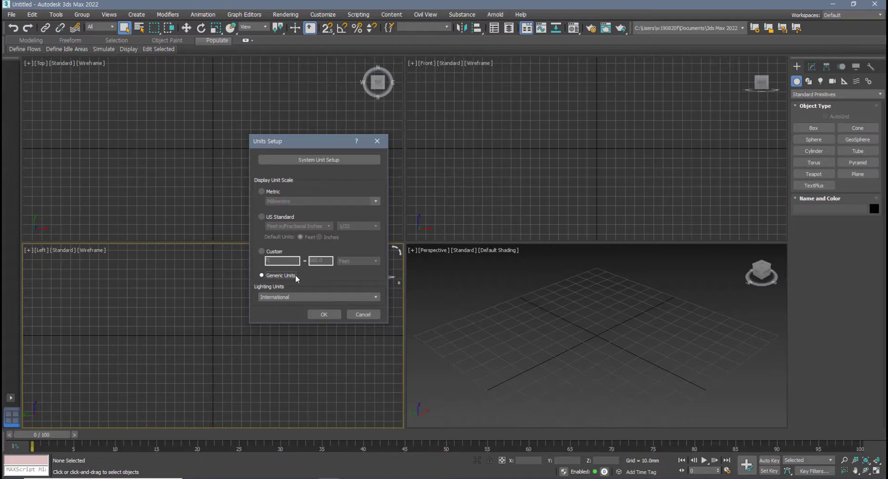
click(262, 192)
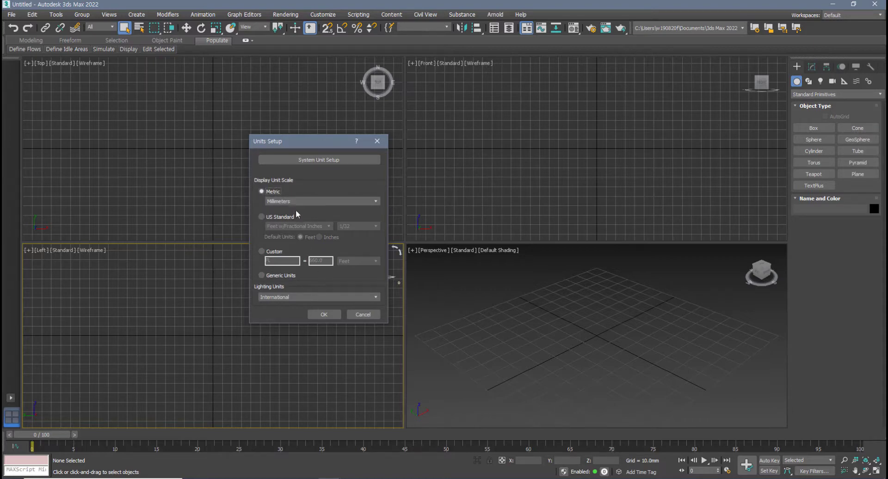
click(324, 314)
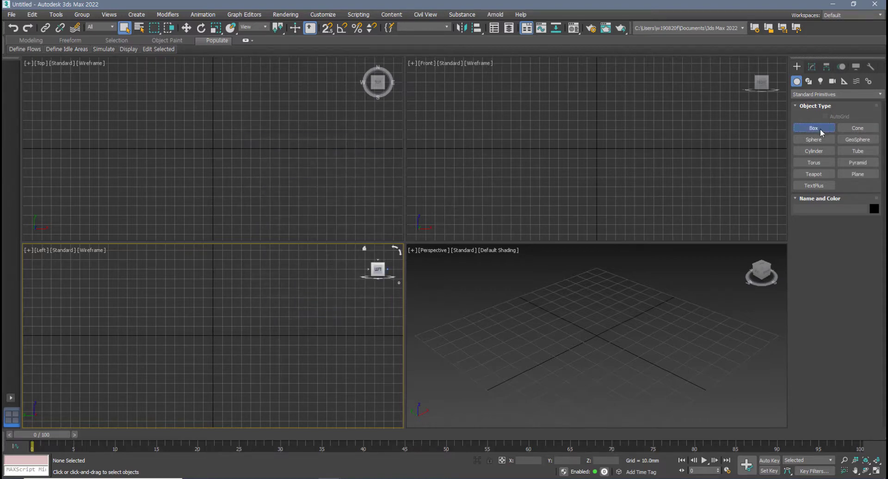
click(821, 133)
click(838, 267)
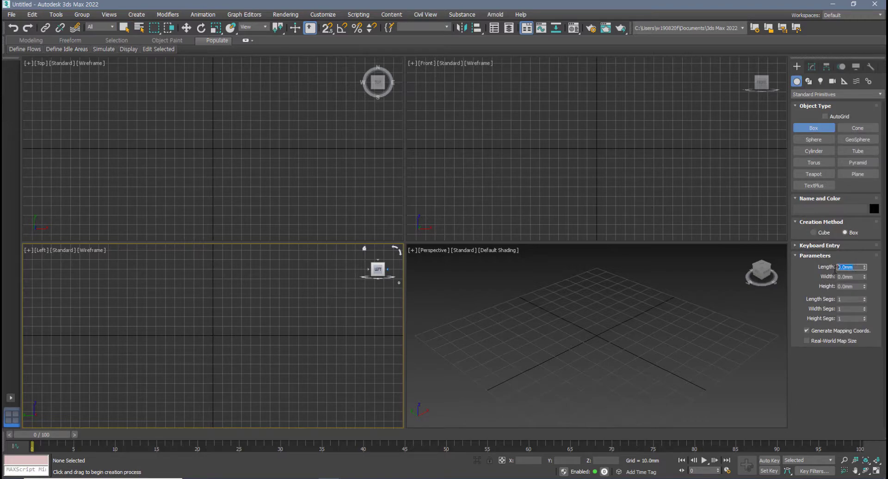
key(Tab)
key(Tab)
mouse_move(855, 267)
mouse_down()
mouse_move(842, 268)
mouse_move(846, 276)
mouse_up()
key(Tab)
key(Tab)
key(Tab)
key(Tab)
key(Tab)
key(Tab)
key(Tab)
click(289, 157)
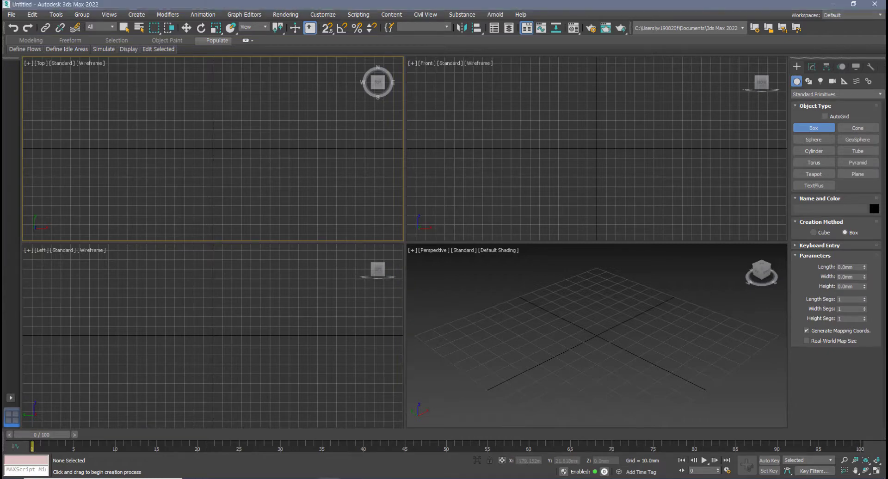
Create a 5000 x 5000 mm rectangle spline centred at the origin, using the Center creation method and keyboard entry
click(808, 81)
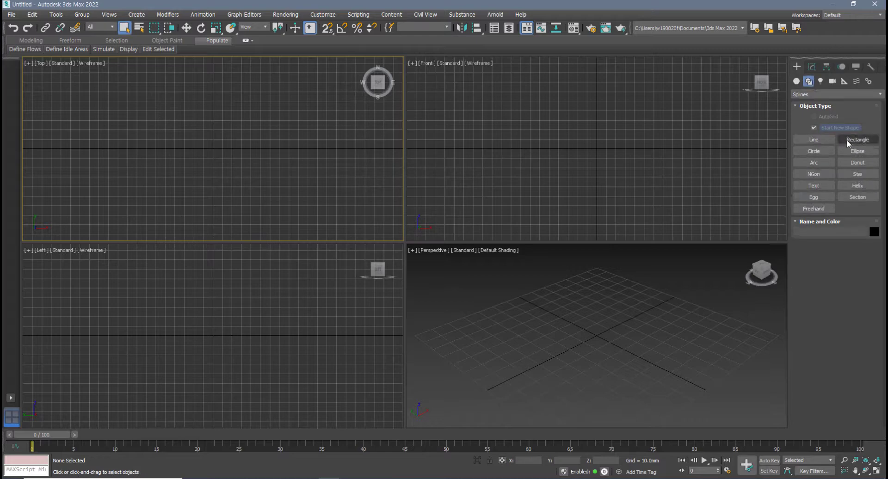
click(856, 139)
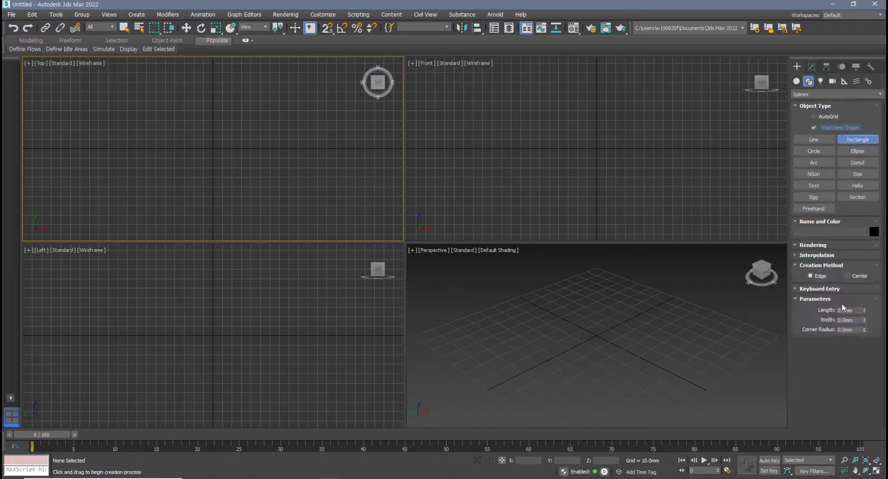
click(850, 276)
click(814, 289)
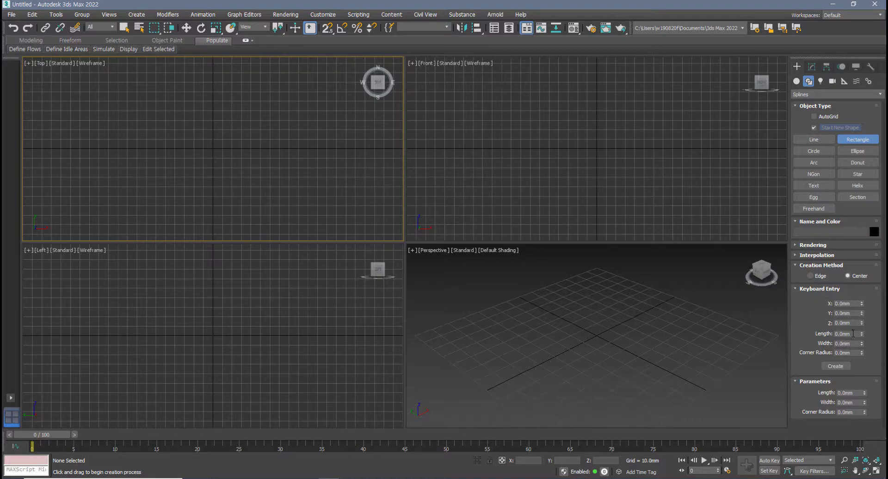
click(853, 333)
text(5000)
key(Tab)
text(5)
click(854, 334)
click(836, 367)
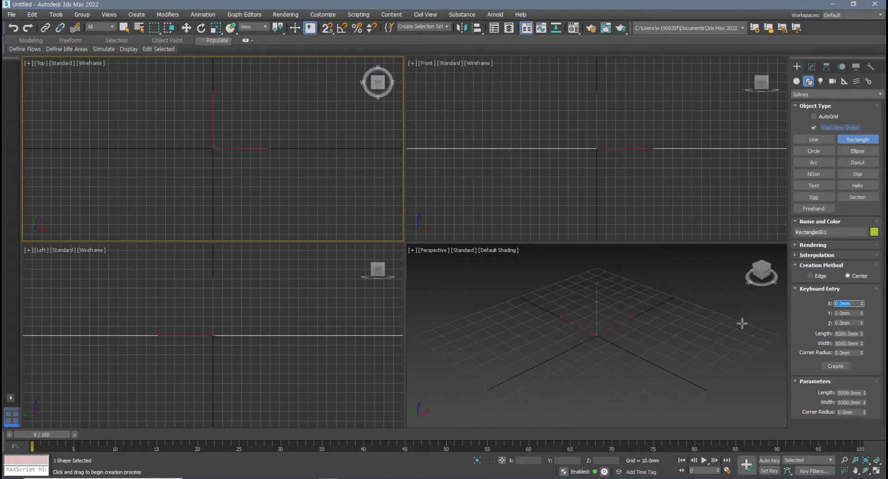
Frame the new rectangle in the Top and Perspective viewports and end the Rectangle tool
scroll(323, 198, down, 5)
scroll(326, 203, down, 9)
middle_drag(327, 206, 218, 167)
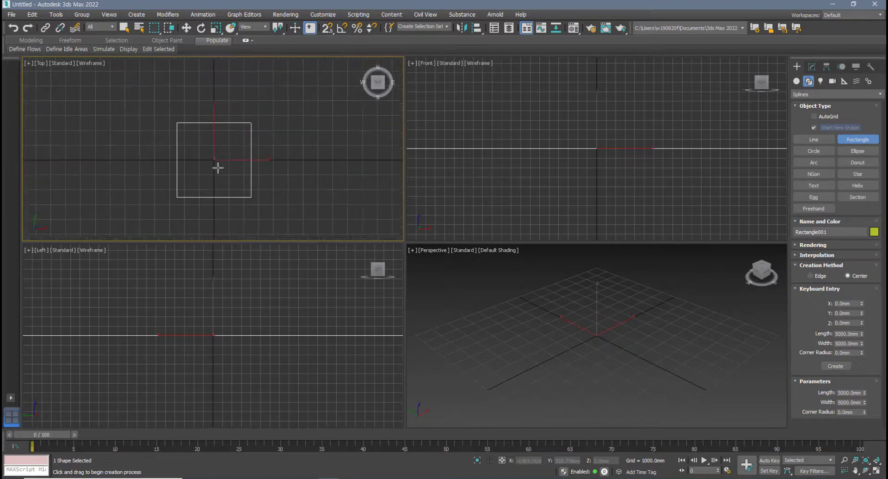
scroll(506, 340, down, 15)
scroll(523, 348, up, 6)
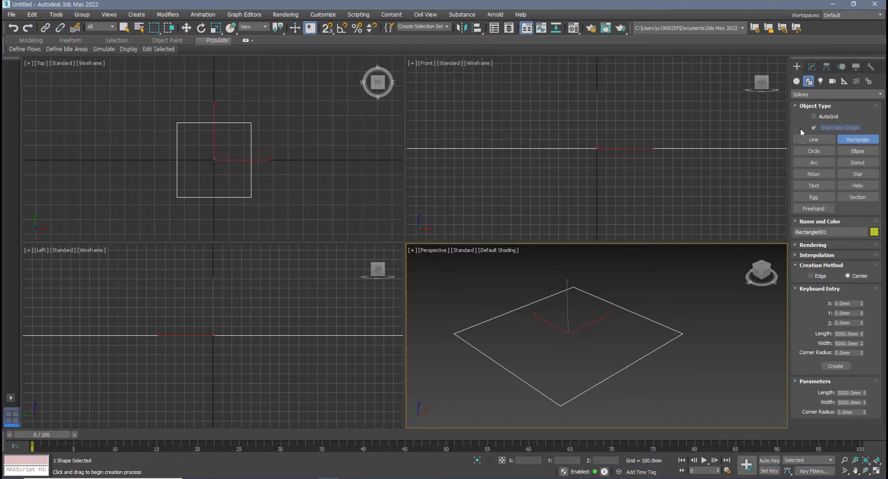
alt+middle_drag(621, 286, 583, 332)
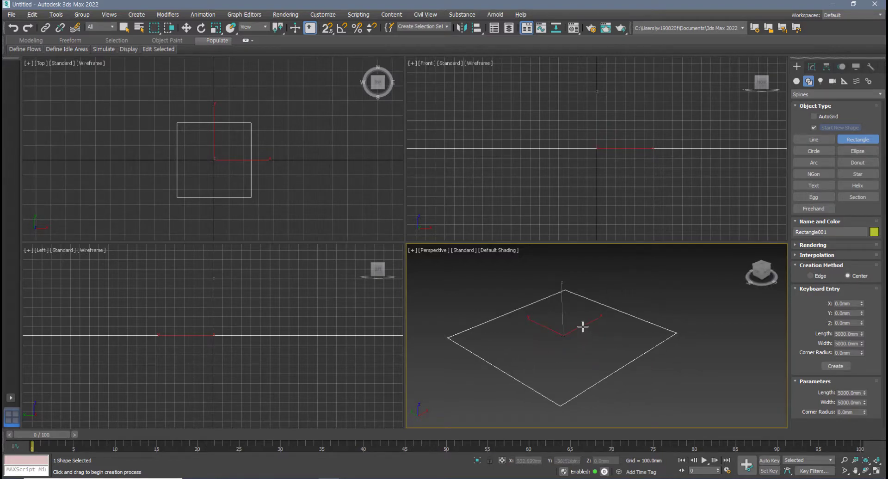
right_click(617, 310)
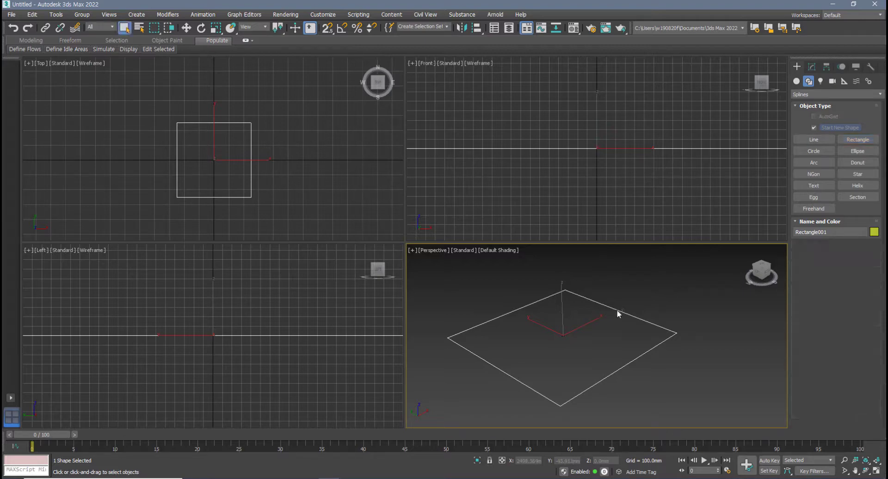
right_click(618, 308)
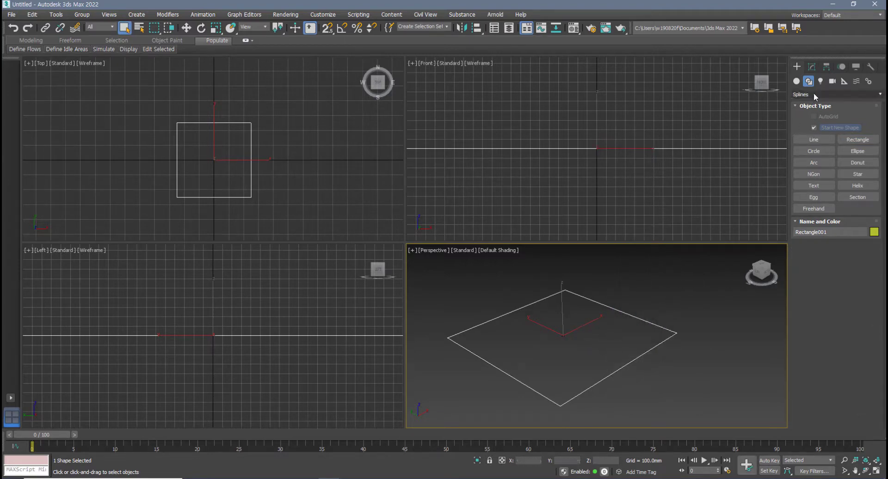
Rename the selected rectangle as 바닥
click(812, 67)
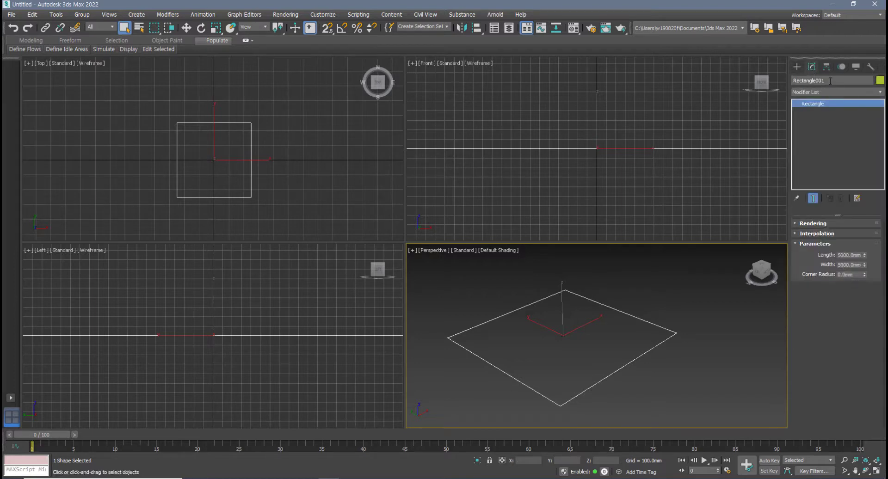
click(805, 80)
text(q)
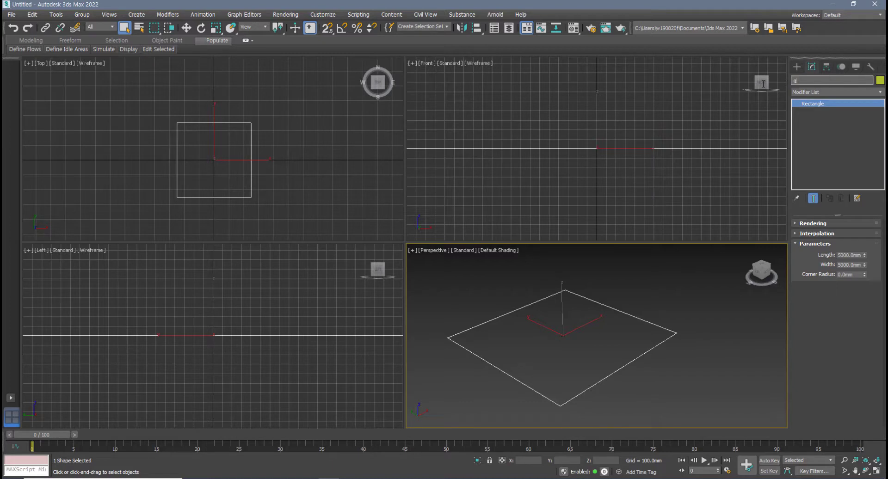
text(kekr)
Clone the 바닥 rectangle in place as a Copy named 걸레받이
right_click(628, 315)
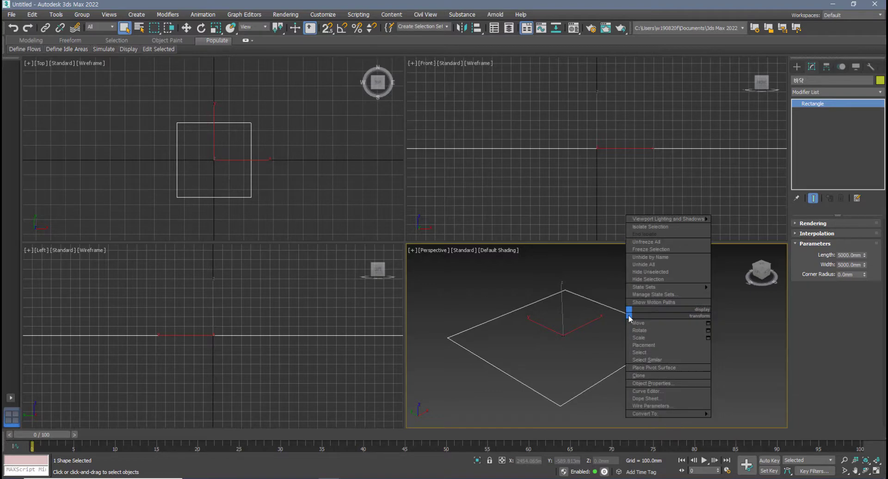
click(662, 375)
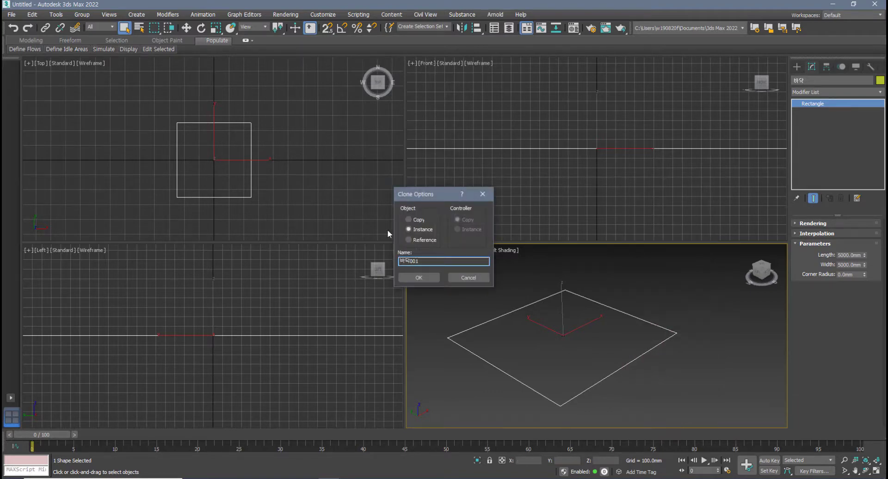
click(411, 220)
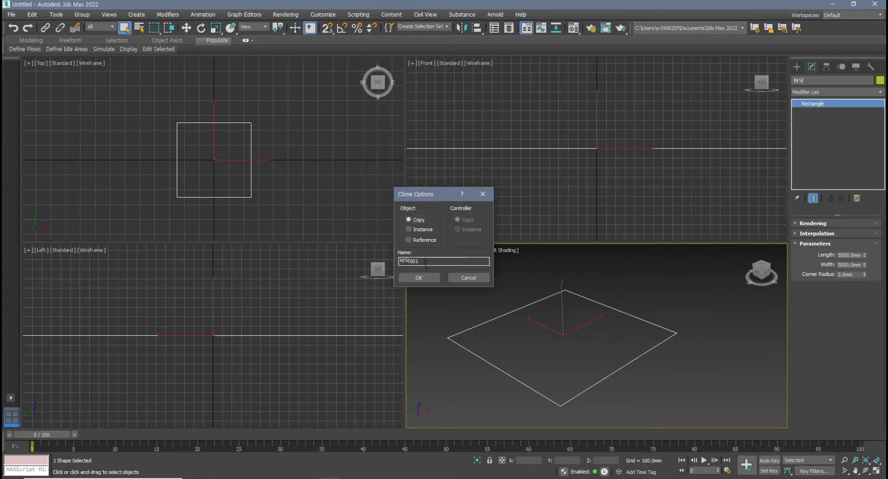
key(Tab)
text(천)
text(장)
text(받이)
click(420, 278)
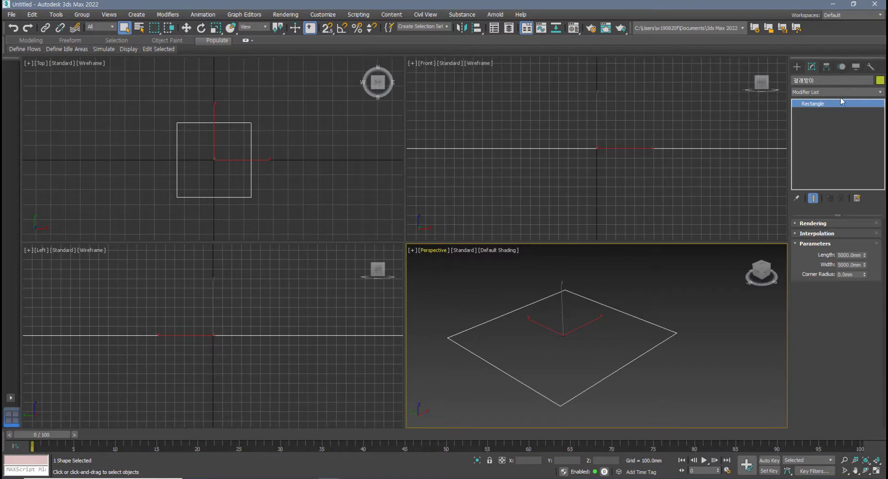
right_click(634, 313)
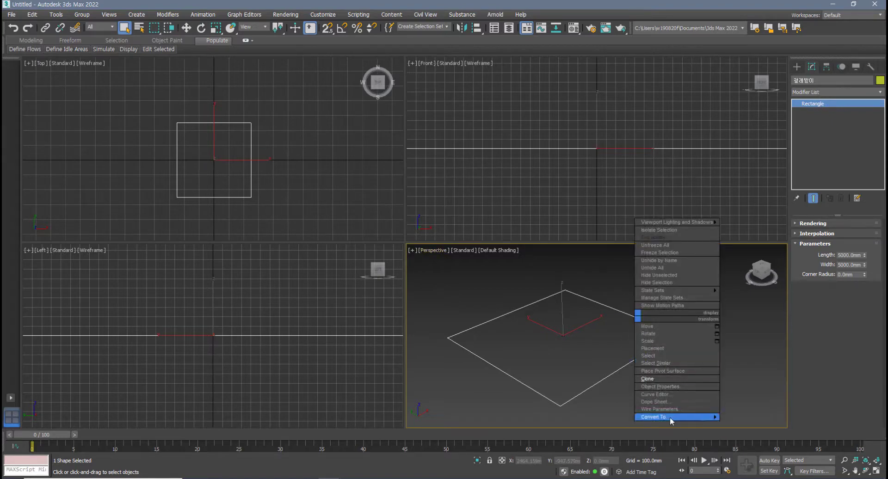
mouse_move(670, 417)
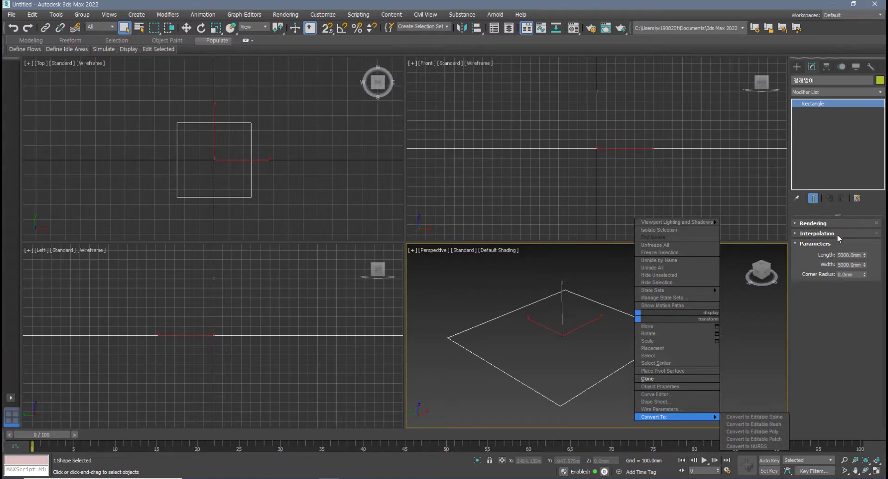
click(696, 175)
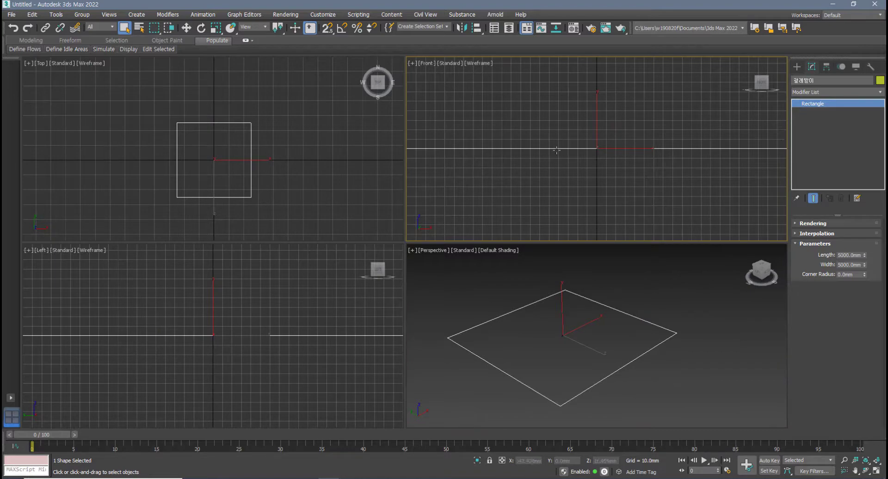
click(881, 93)
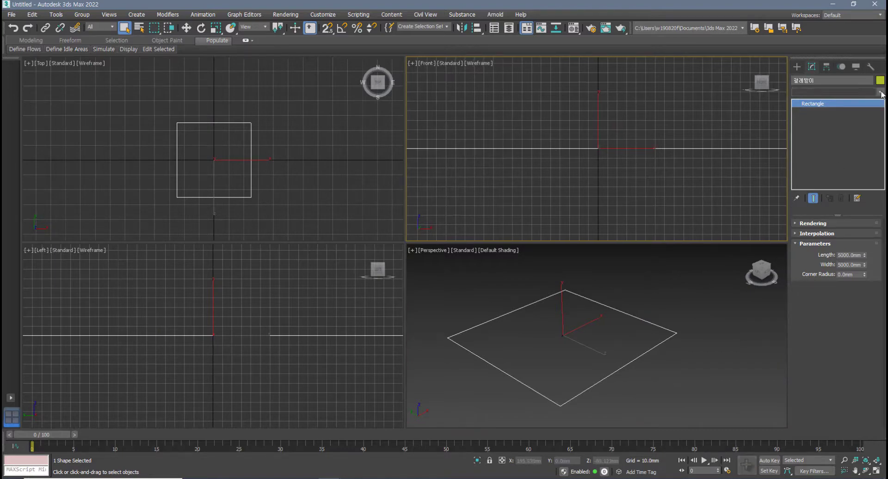
drag(879, 123, 876, 271)
click(817, 231)
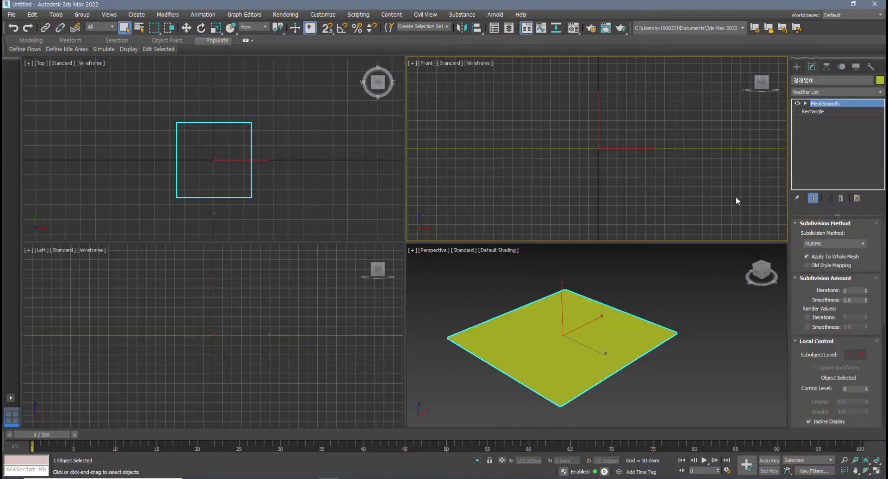
click(841, 198)
Add an Edit Spline modifier above the Rectangle base of the 걸레받이 shape and make it the active stack entry
click(881, 92)
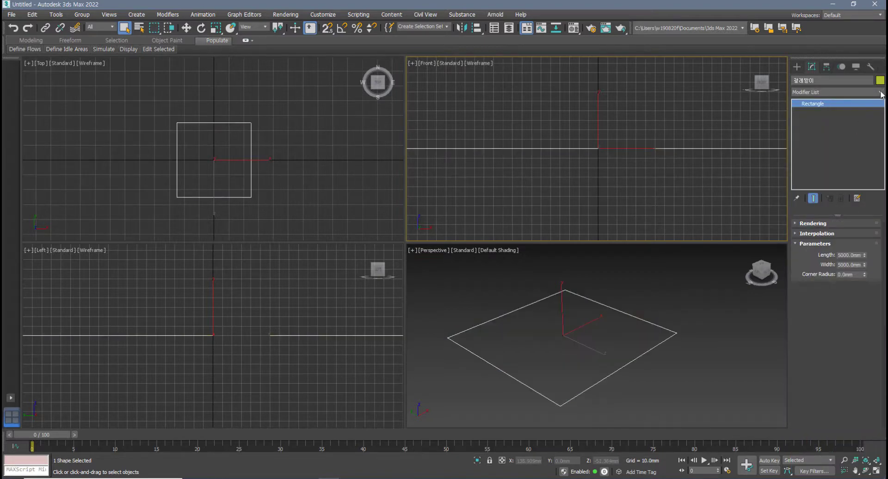
scroll(879, 132, down, 6)
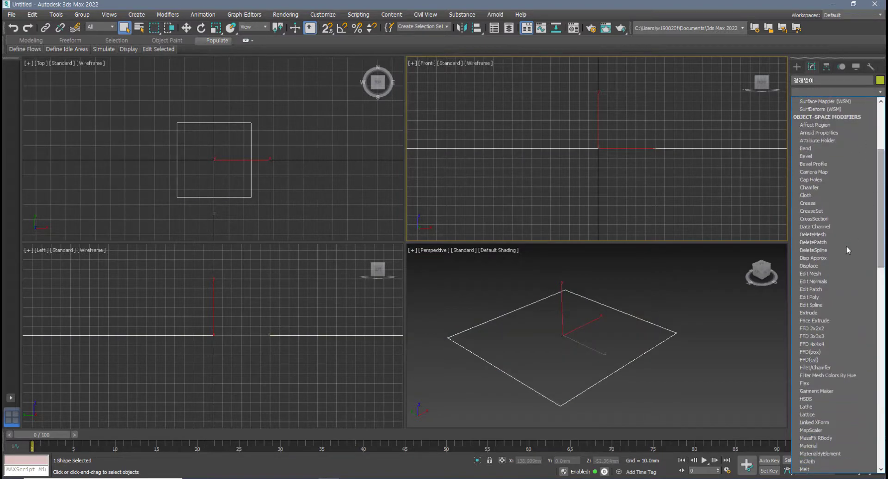
click(827, 305)
click(828, 114)
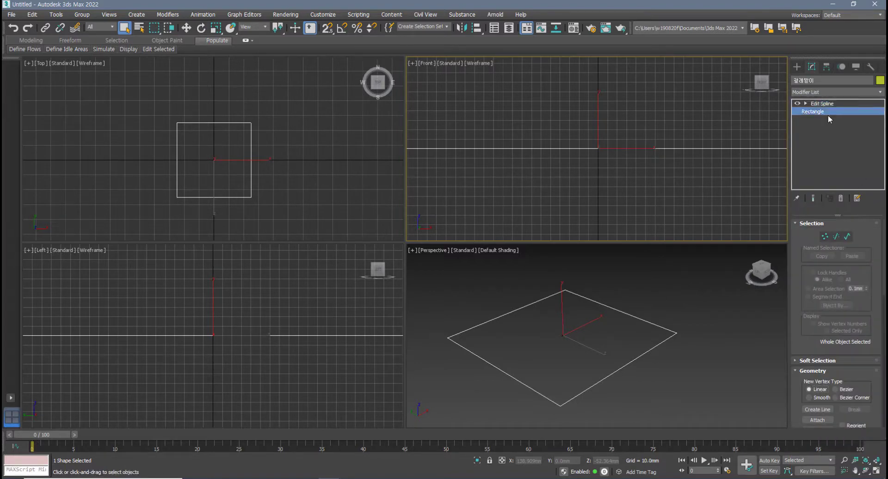
click(823, 103)
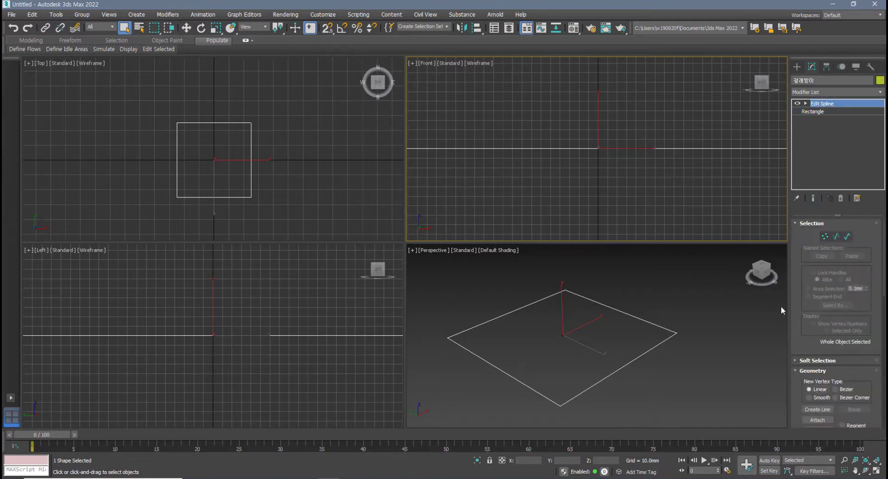
right_click(680, 337)
right_click(672, 330)
mouse_move(694, 431)
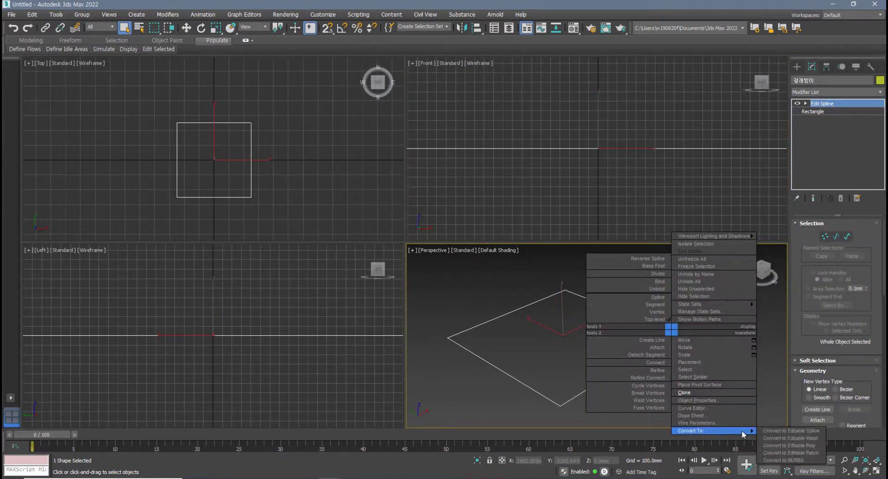
click(832, 130)
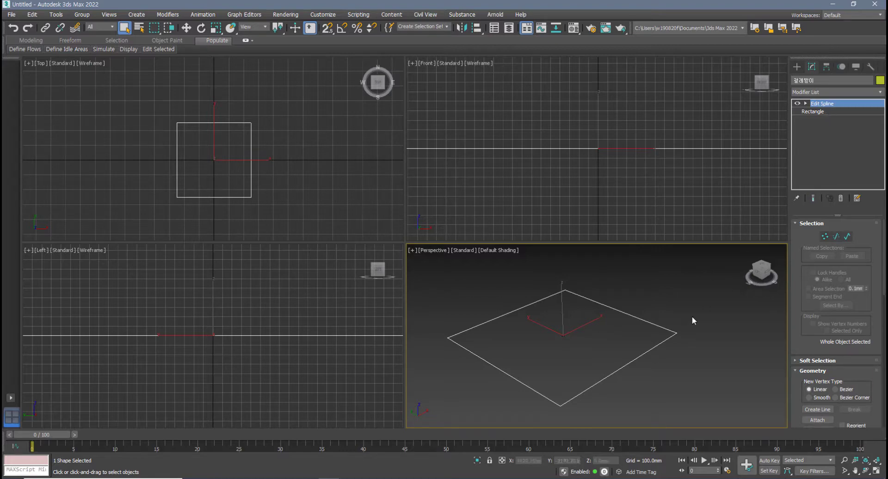
Widen the modifier settings to two columns and select the 걸레받이 spline at the Spline sub-object level
drag(789, 268, 744, 243)
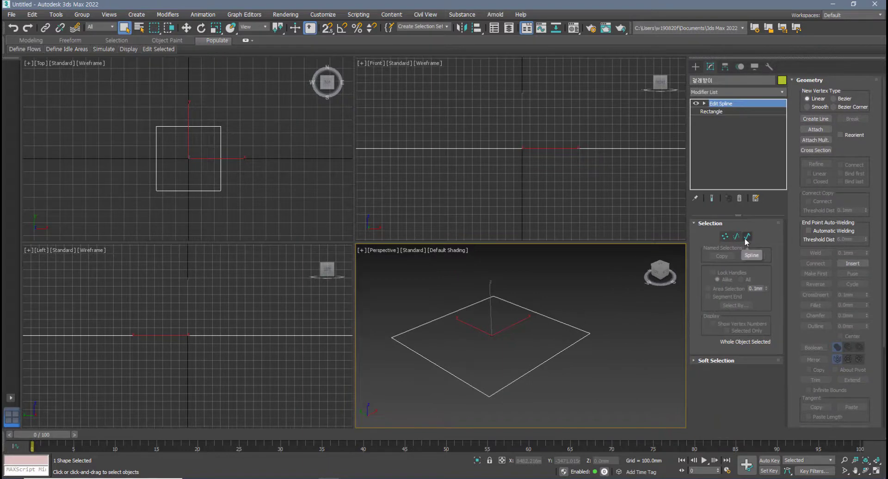
click(747, 237)
click(586, 334)
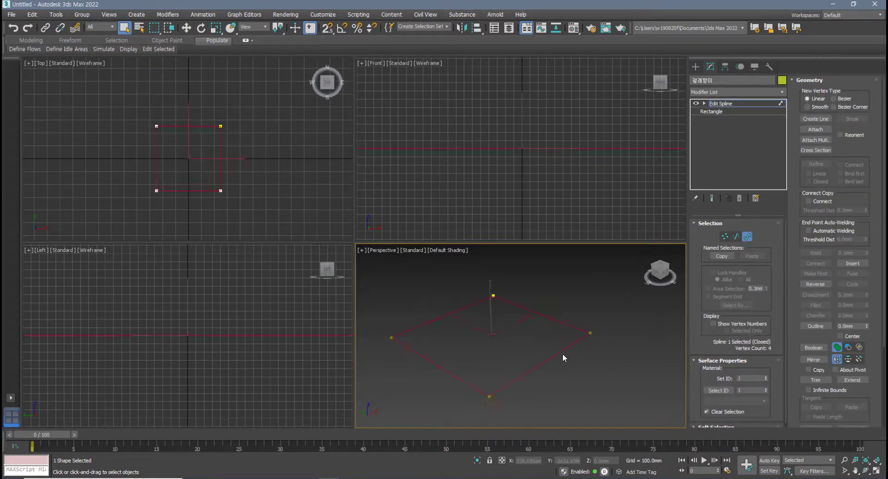
Outline the selected 걸레받이 spline by 10 mm
click(818, 327)
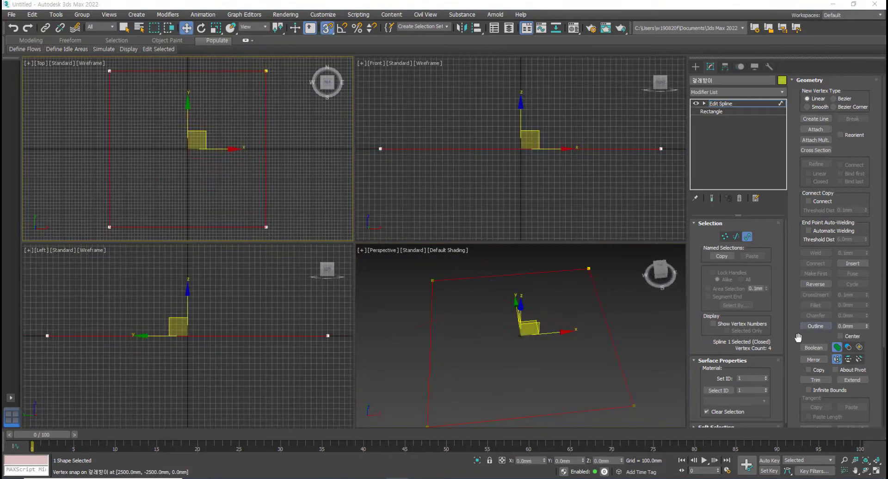
scroll(799, 338, down, 2)
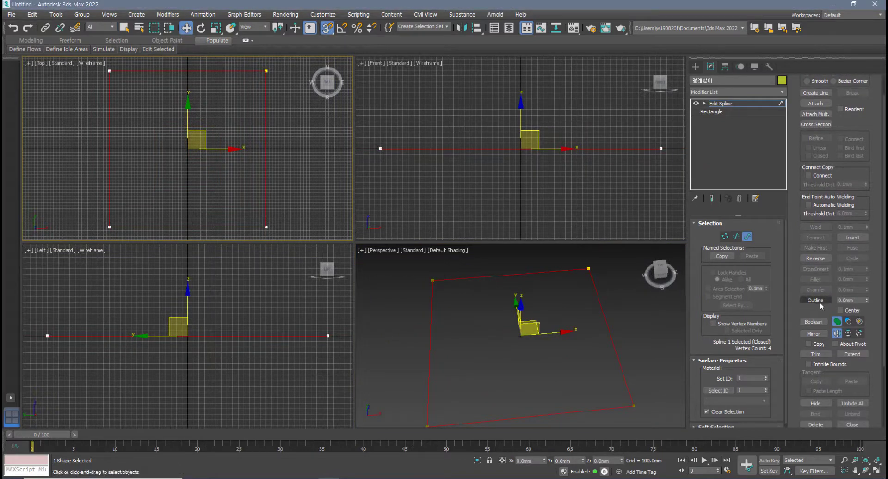
alt+middle_drag(608, 335, 614, 353)
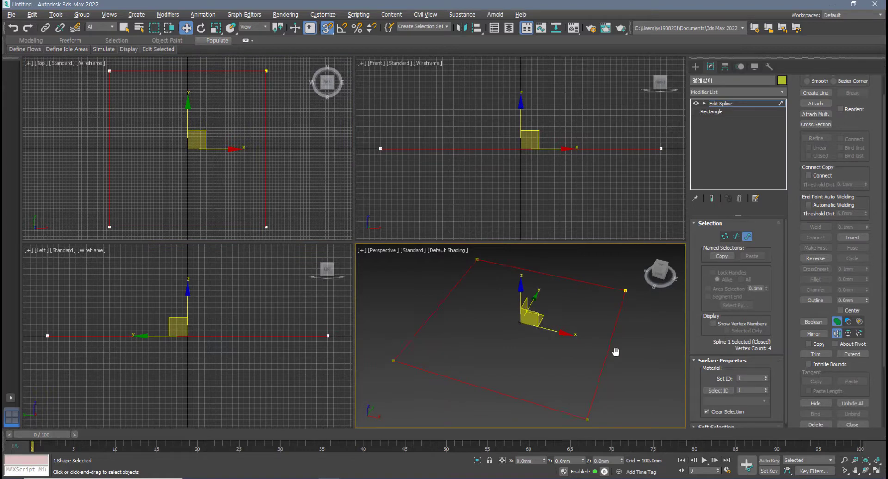
click(861, 300)
text(10)
key(Return)
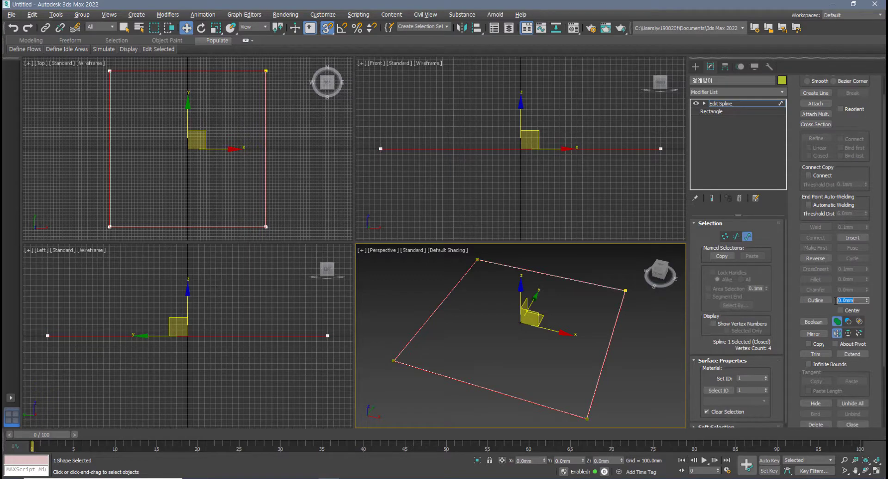
Examine the spacing of the two outline splines at a corner in the Top viewport, with snapping turned off
scroll(157, 203, up, 8)
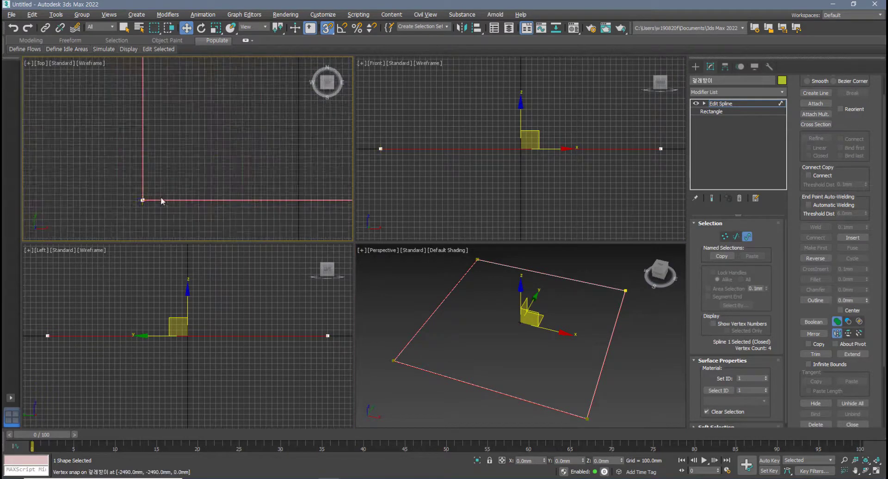
scroll(146, 185, up, 3)
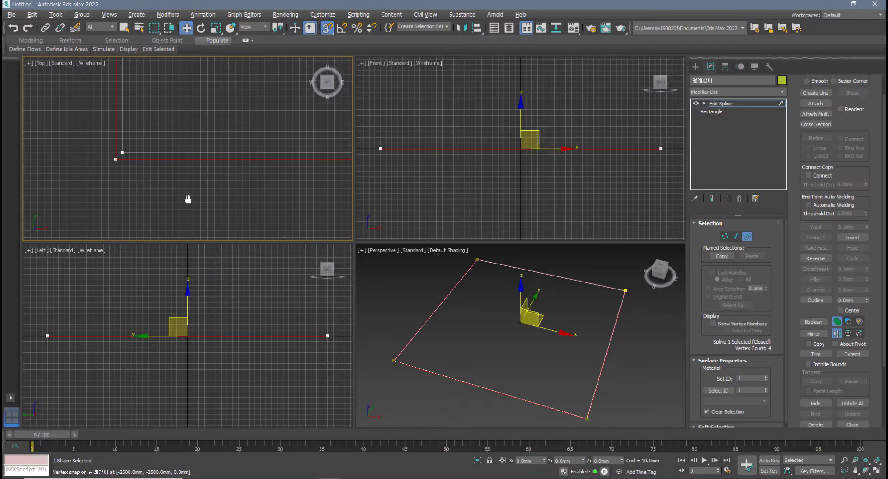
middle_drag(149, 186, 141, 204)
key(s)
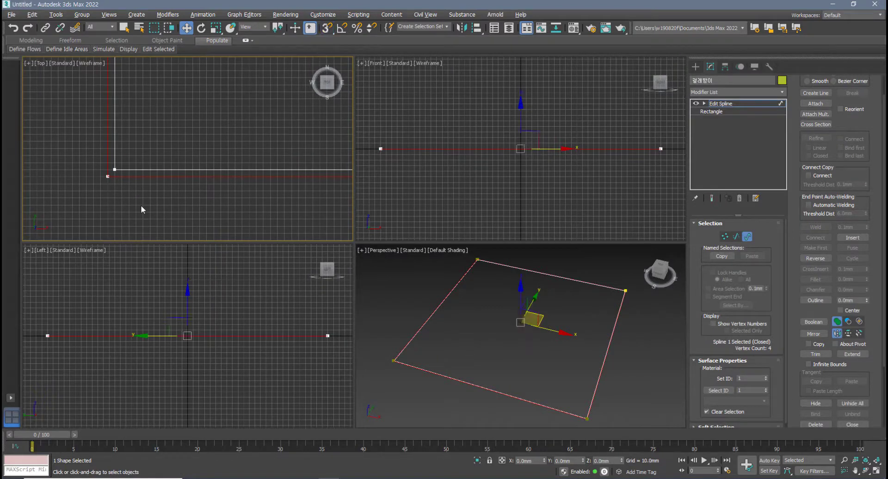
scroll(118, 185, up, 4)
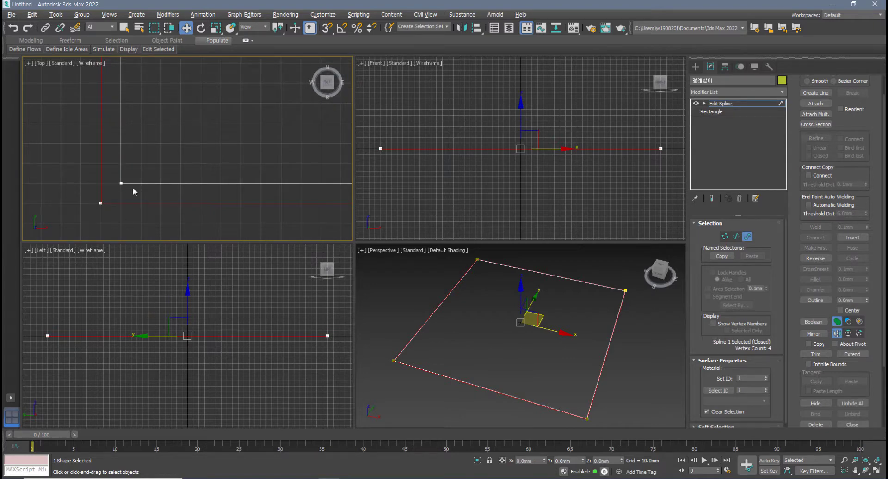
scroll(135, 188, down, 3)
middle_drag(500, 340, 498, 341)
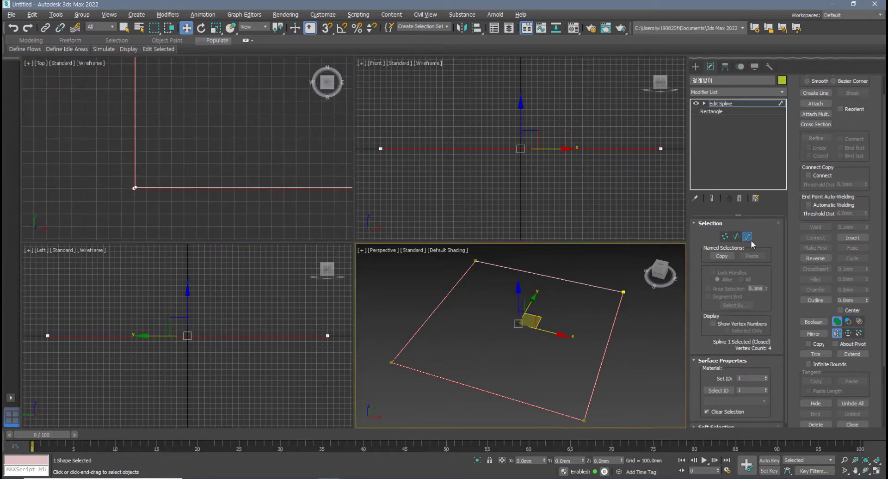
Leave the Spline sub-object level and add an Extrude modifier with an amount of 100 mm to the 걸레받이 outline
click(617, 366)
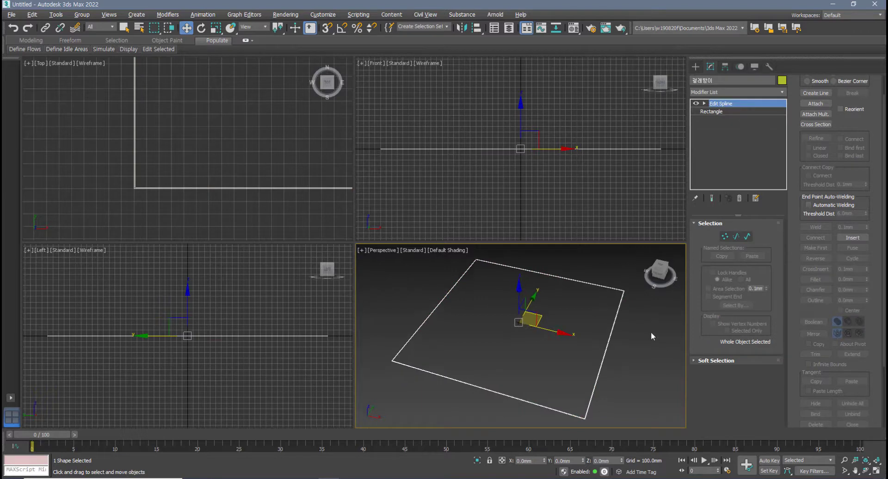
click(783, 93)
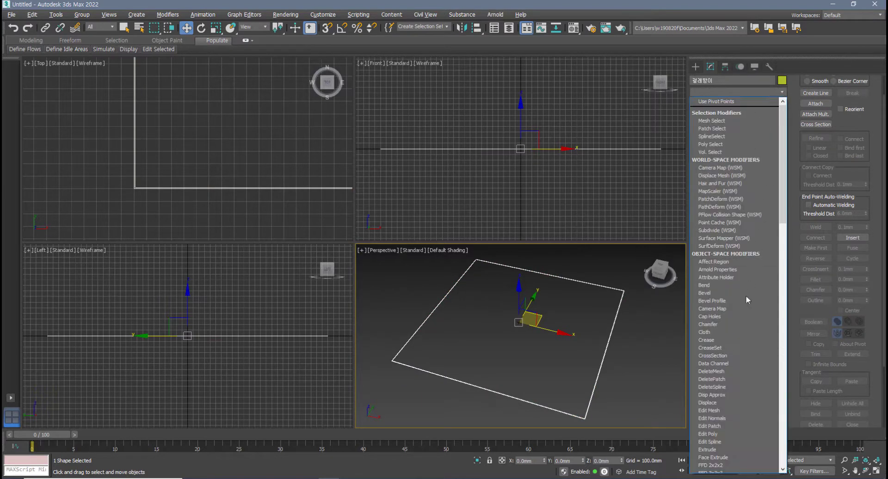
scroll(734, 396, down, 3)
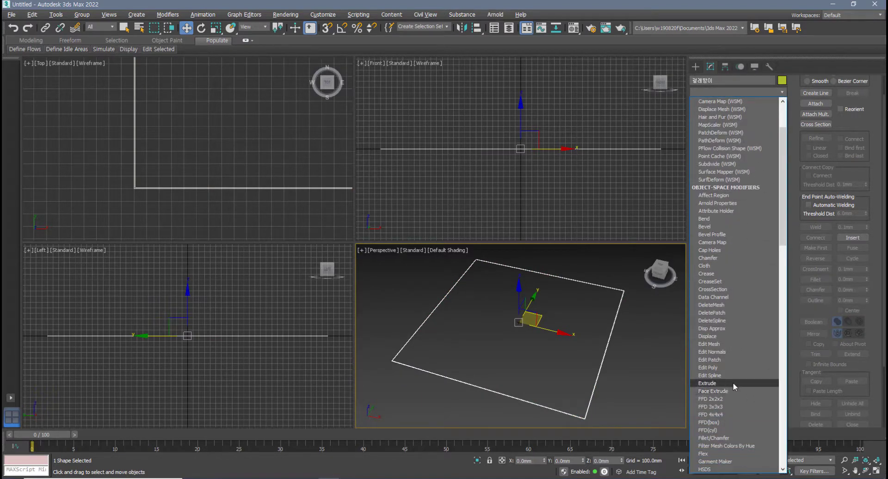
click(733, 383)
alt+middle_drag(561, 388, 568, 371)
double_click(746, 235)
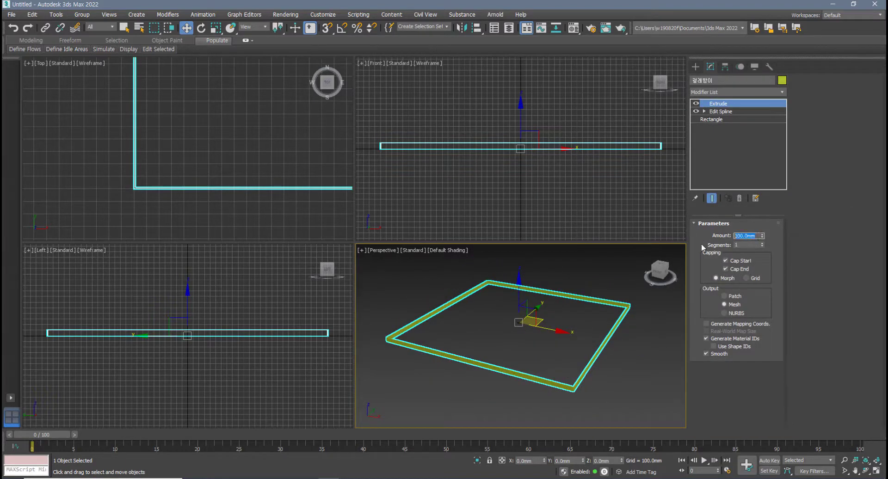
text(100)
key(Return)
Maximize the Perspective viewport with the whole baseboard in view and deselect the baseboard
key(alt+w)
alt+middle_drag(526, 334, 488, 317)
click(440, 353)
scroll(468, 333, down, 5)
scroll(471, 324, up, 6)
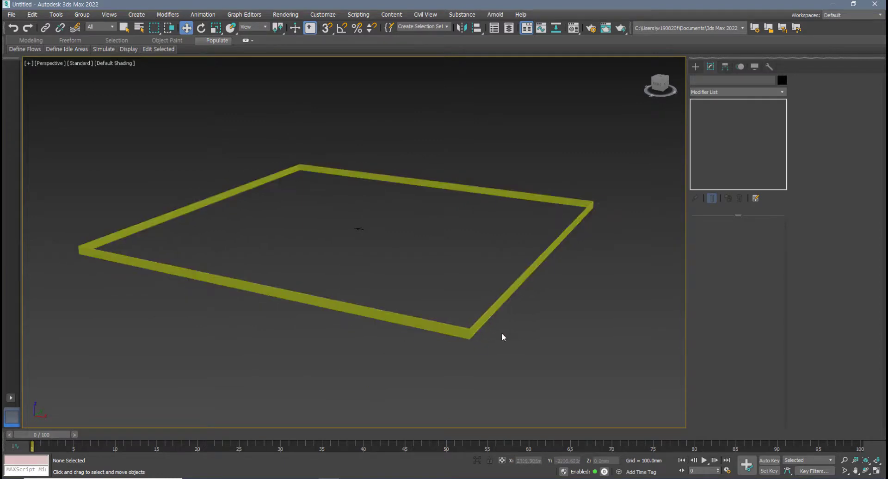
Try to select the 바닥 shape by name from the list of scene objects
key(h)
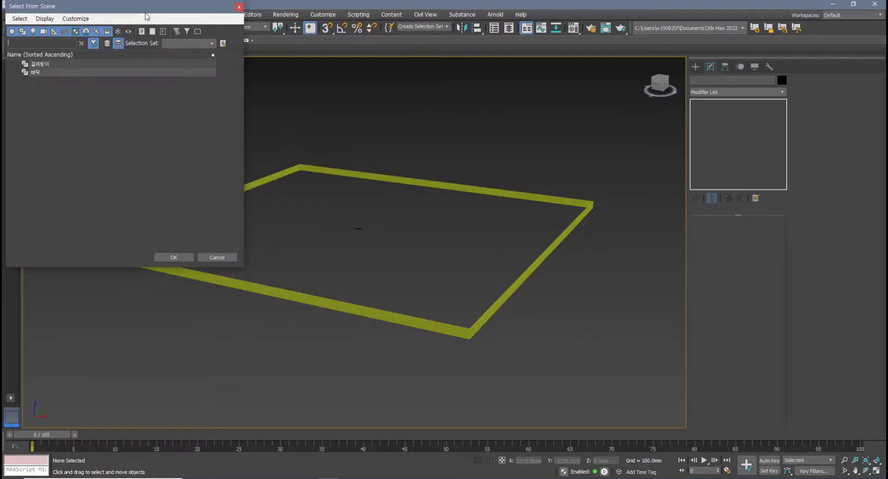
drag(136, 7, 203, 92)
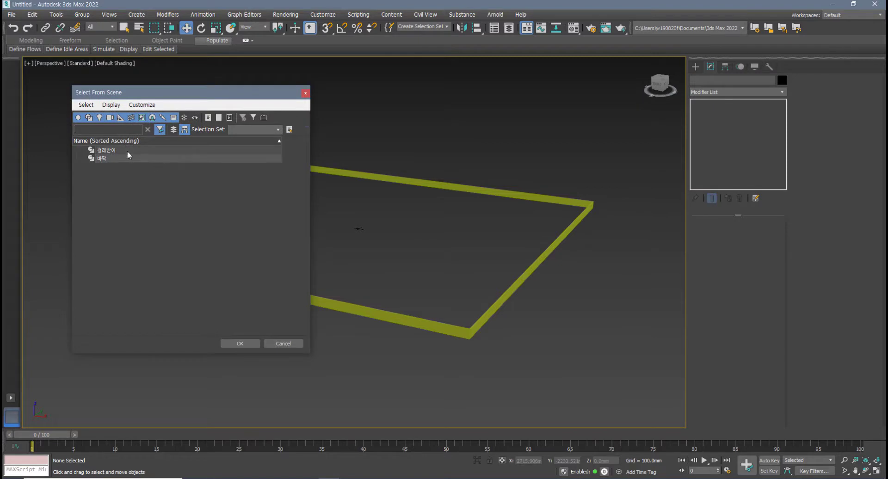
click(113, 158)
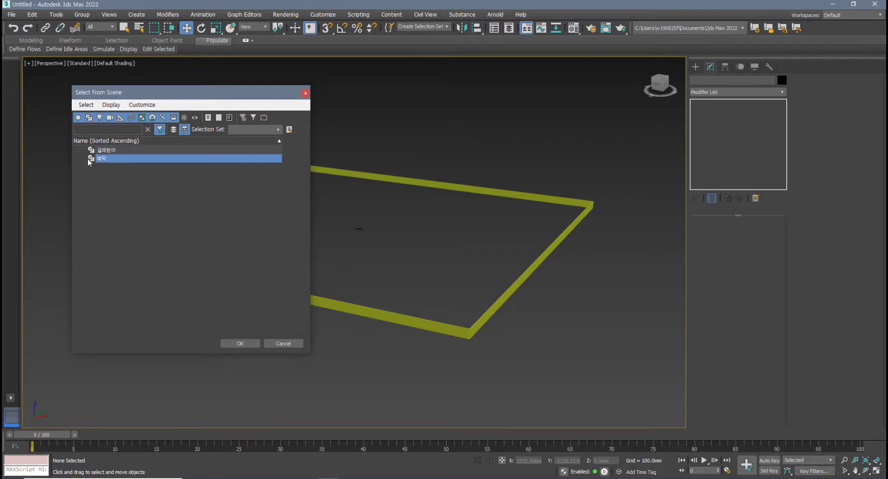
click(241, 344)
click(243, 345)
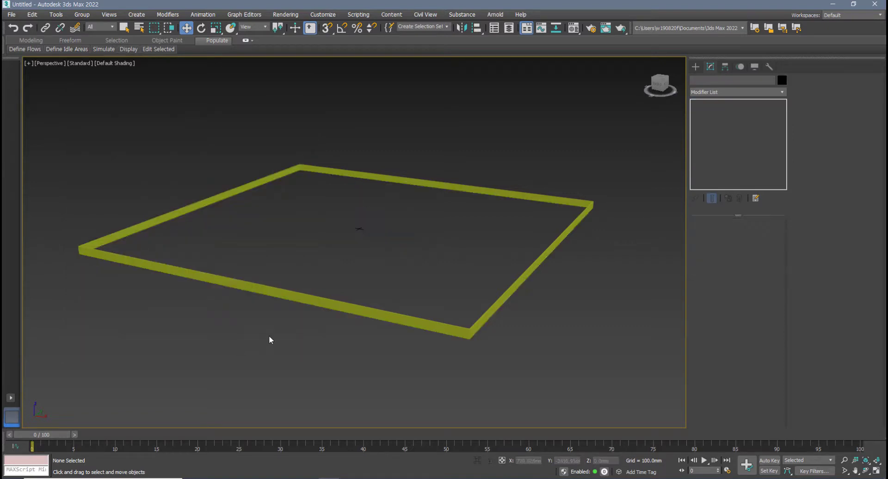
Select the 바닥 rectangle along the baseboard's lower edge, convert it to an Editable Poly and deselect it
click(293, 303)
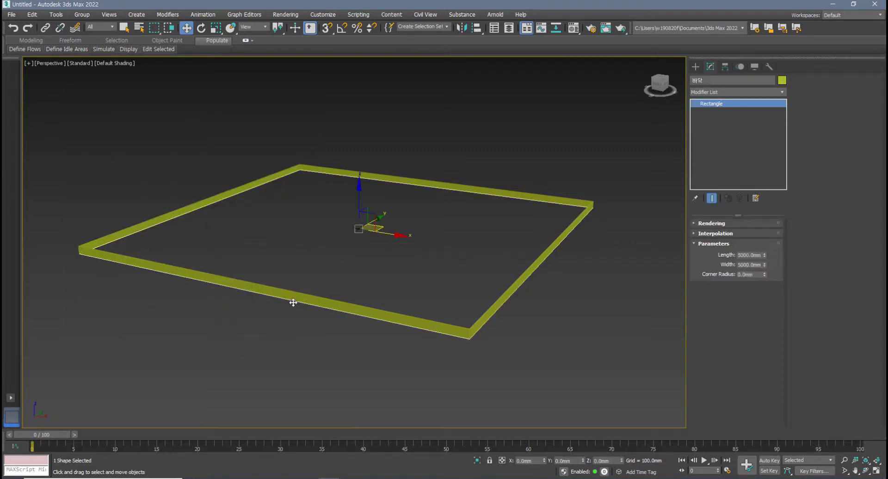
click(295, 323)
click(295, 298)
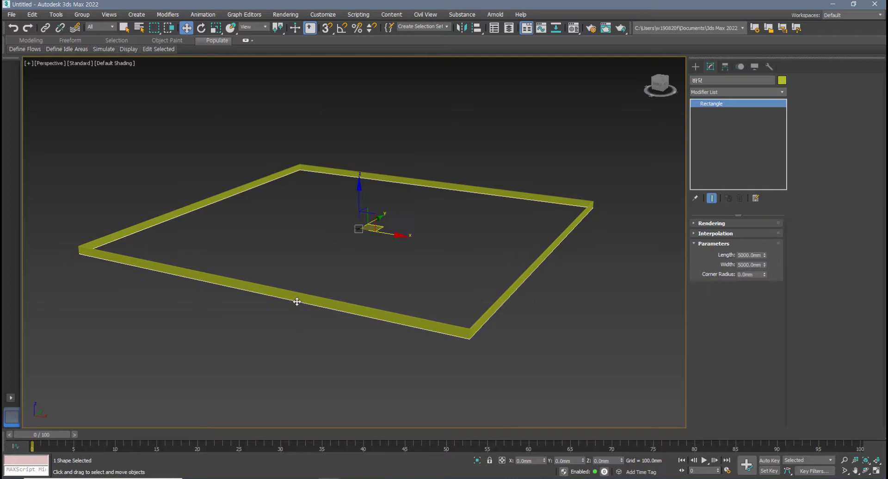
click(709, 81)
right_click(465, 293)
mouse_move(532, 393)
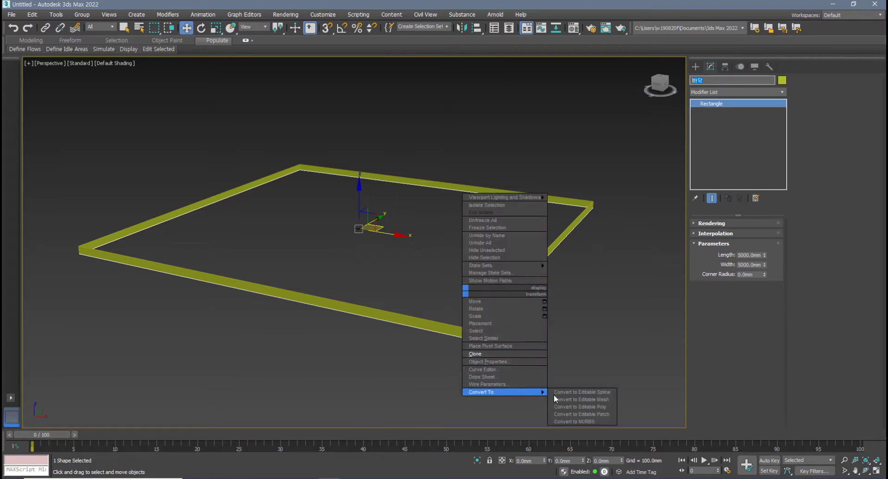
click(587, 406)
click(503, 316)
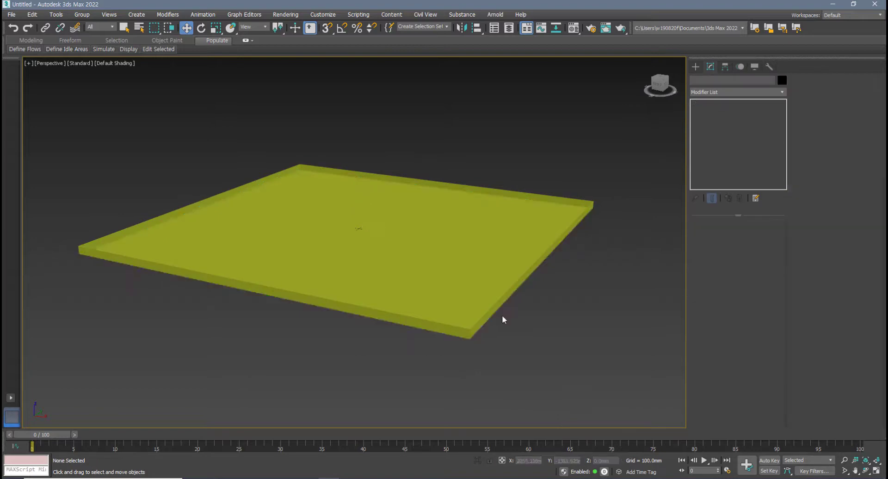
Select the 바닥 floor, turn on the Edged Faces display in the Perspective viewport and clear the selection
click(484, 292)
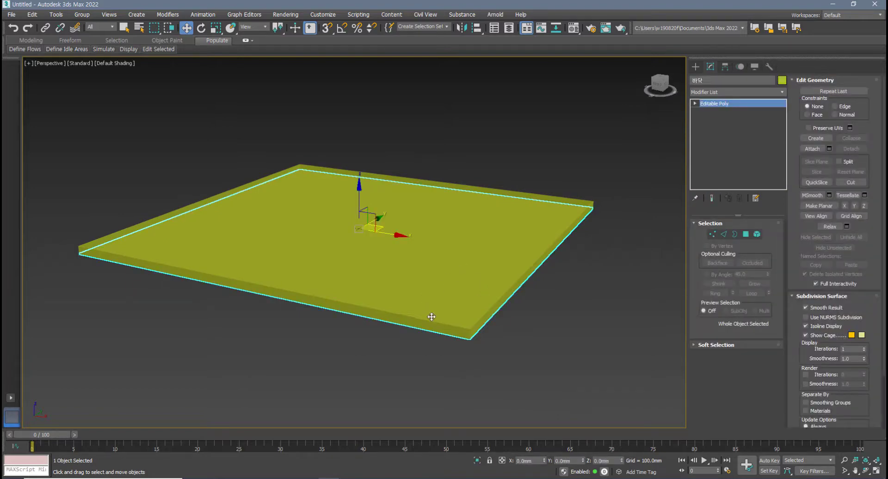
mouse_move(432, 317)
alt+middle_down()
mouse_move(339, 331)
mouse_move(361, 282)
mouse_move(426, 313)
mouse_move(421, 330)
alt+middle_up()
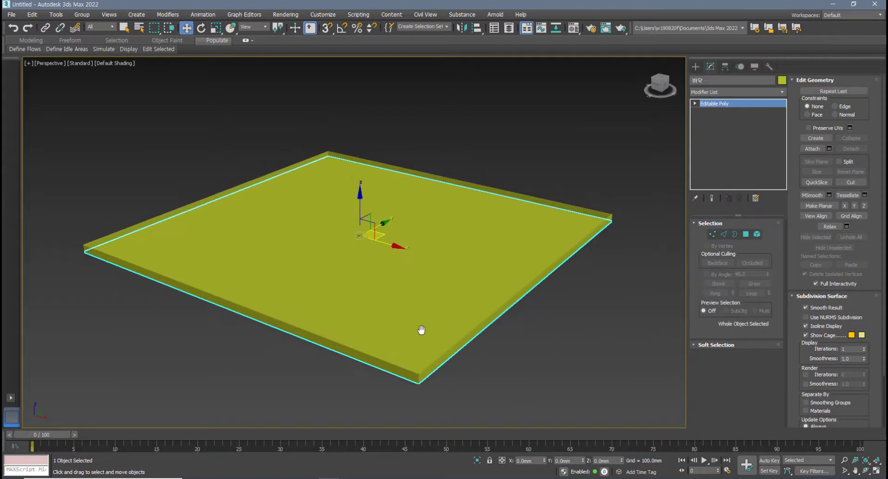
key(F4)
scroll(431, 360, up, 2)
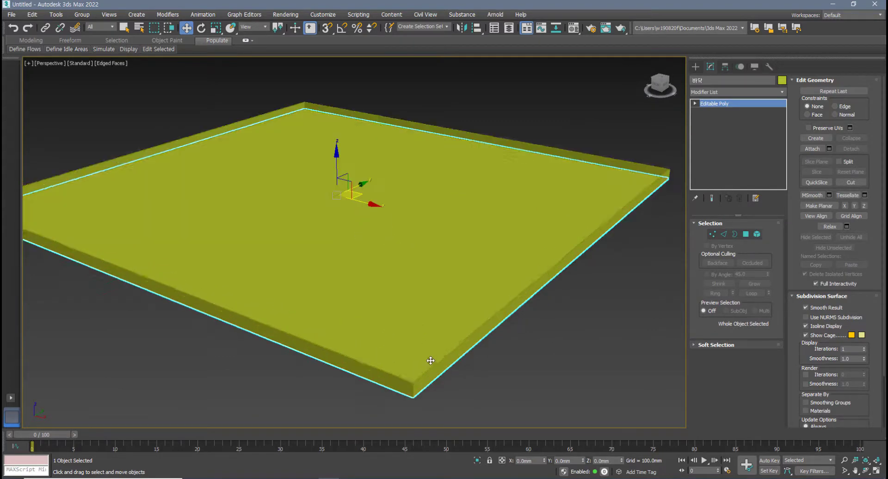
scroll(431, 361, up, 5)
click(452, 370)
Examine the near corner where the baseboard meets the floor, both up close and from farther away
scroll(452, 370, up, 2)
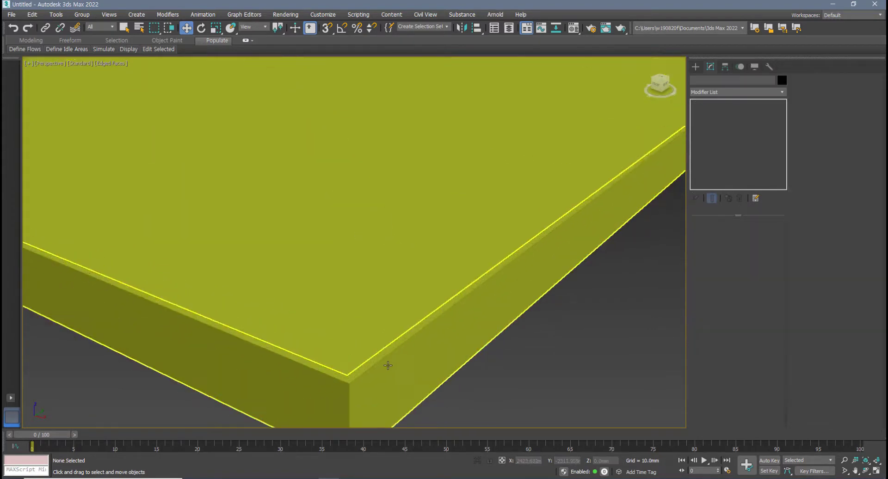
scroll(387, 365, up, 3)
scroll(331, 379, down, 5)
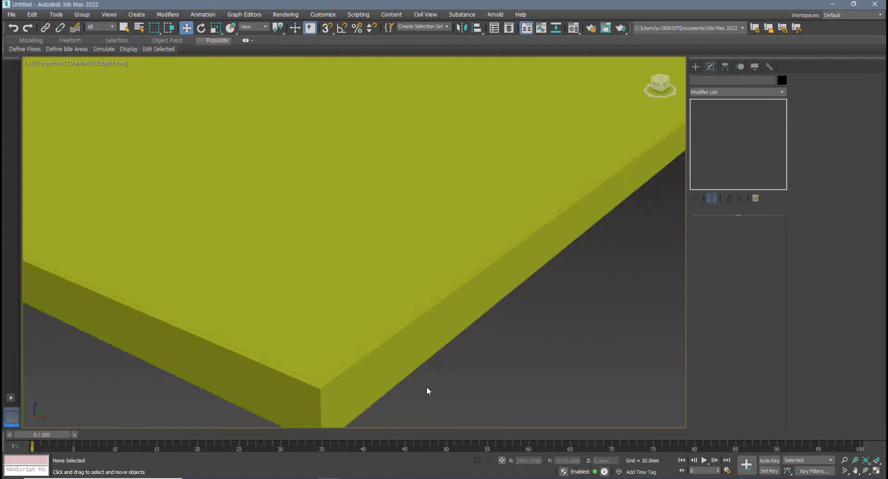
scroll(358, 372, down, 3)
scroll(357, 372, up, 3)
scroll(353, 371, down, 1)
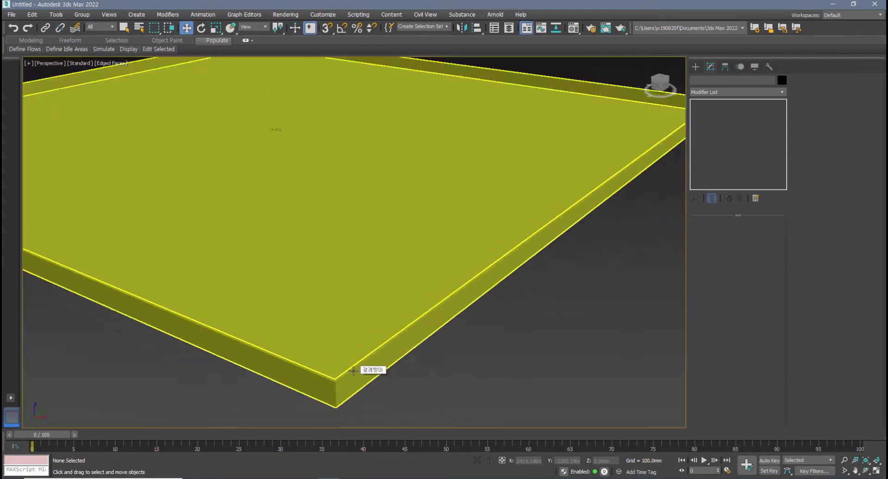
scroll(354, 371, down, 5)
scroll(348, 316, up, 4)
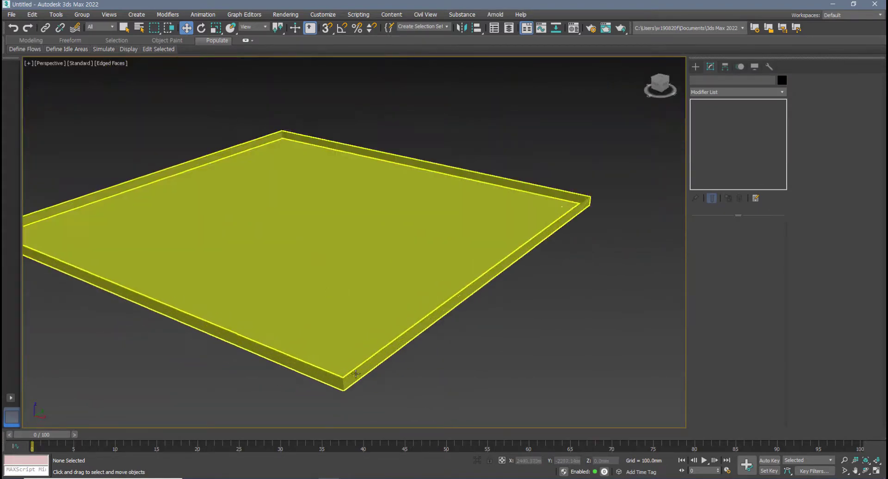
Select the 바닥 floor and set its object color to light orange from the 3ds Max palette
click(348, 317)
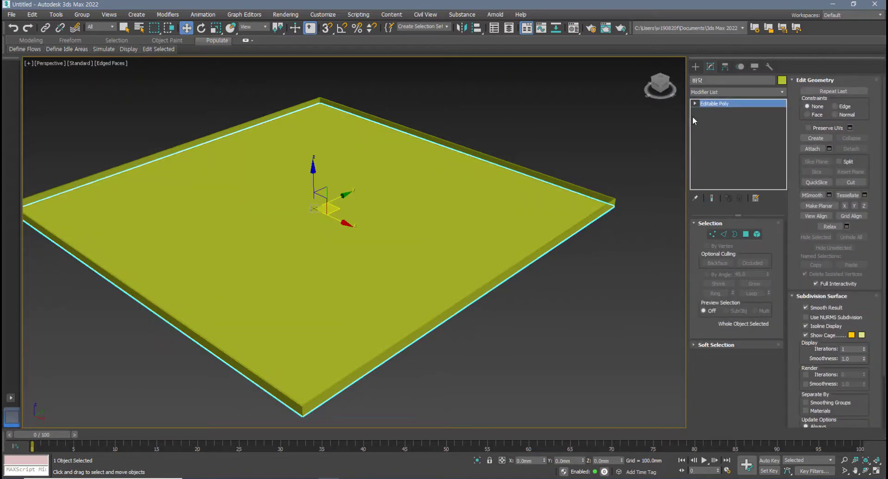
click(782, 80)
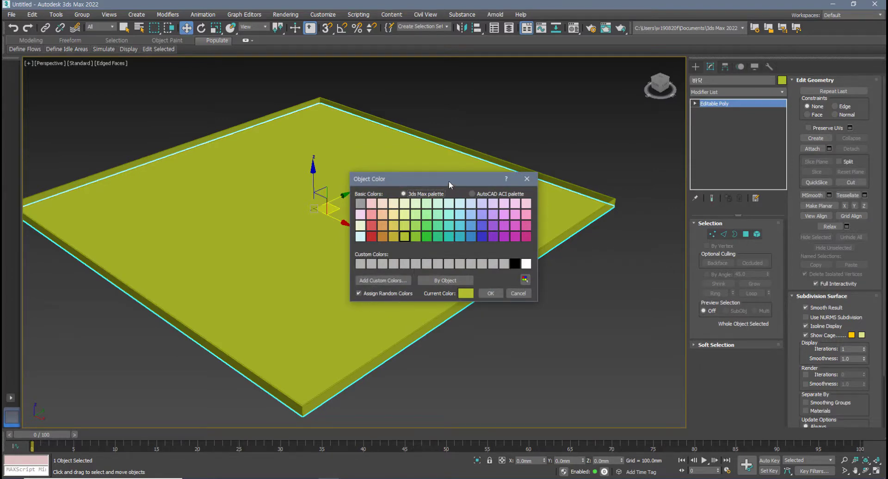
drag(448, 181, 530, 192)
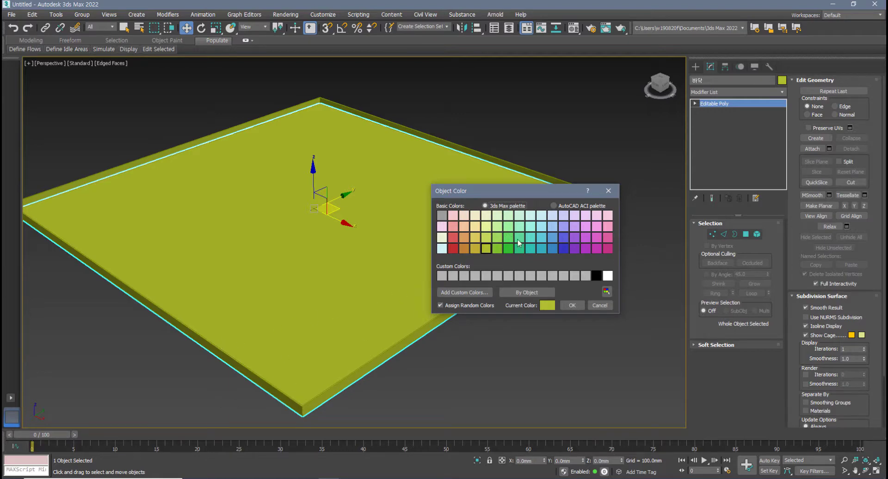
click(464, 237)
click(578, 306)
Check the floor from above and below, and turn off Backface Cull on Object Creation in the viewport preferences
mouse_move(460, 329)
alt+middle_down()
mouse_move(428, 346)
mouse_move(443, 329)
mouse_move(469, 326)
mouse_move(487, 347)
mouse_move(432, 329)
mouse_move(436, 373)
mouse_move(414, 348)
mouse_move(421, 340)
mouse_move(421, 366)
mouse_move(426, 301)
mouse_move(426, 361)
mouse_move(435, 334)
alt+middle_up()
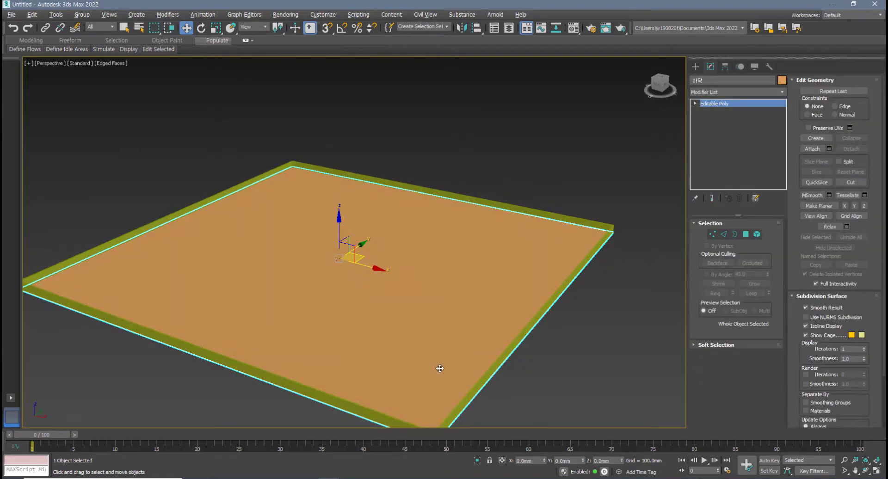
alt+middle_drag(440, 368, 440, 301)
scroll(439, 303, down, 3)
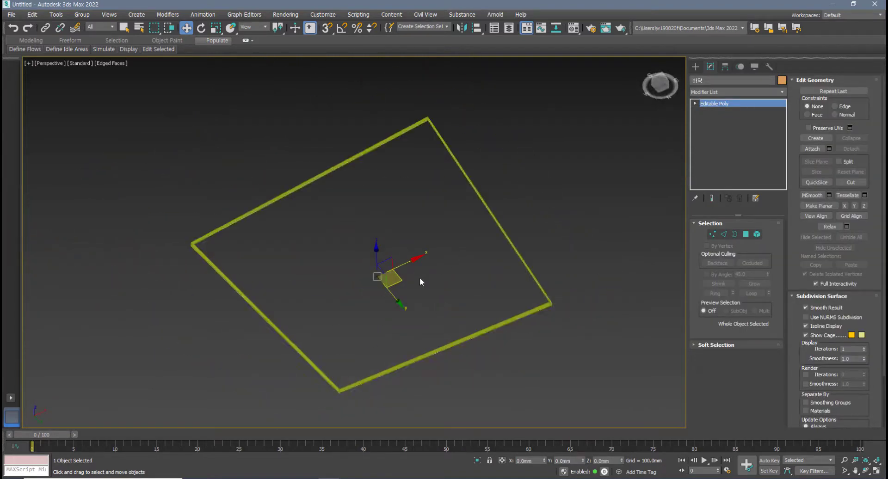
alt+middle_drag(420, 282, 417, 337)
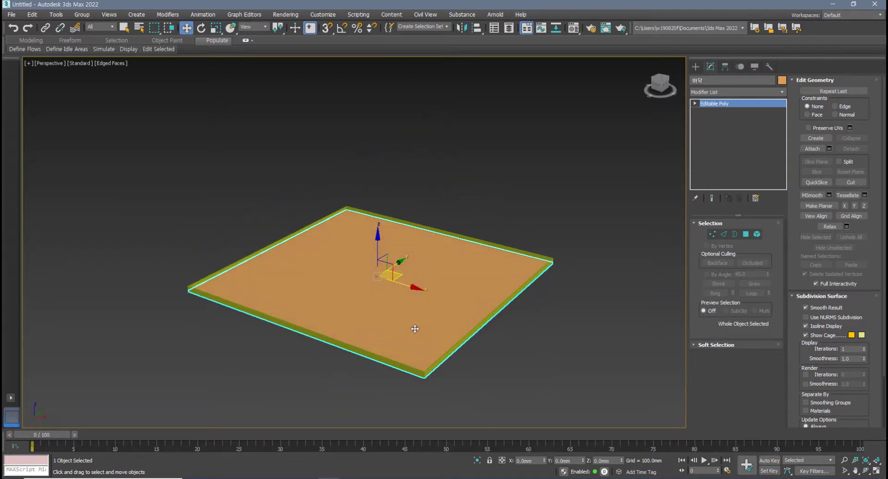
scroll(414, 330, up, 2)
middle_drag(412, 331, 396, 328)
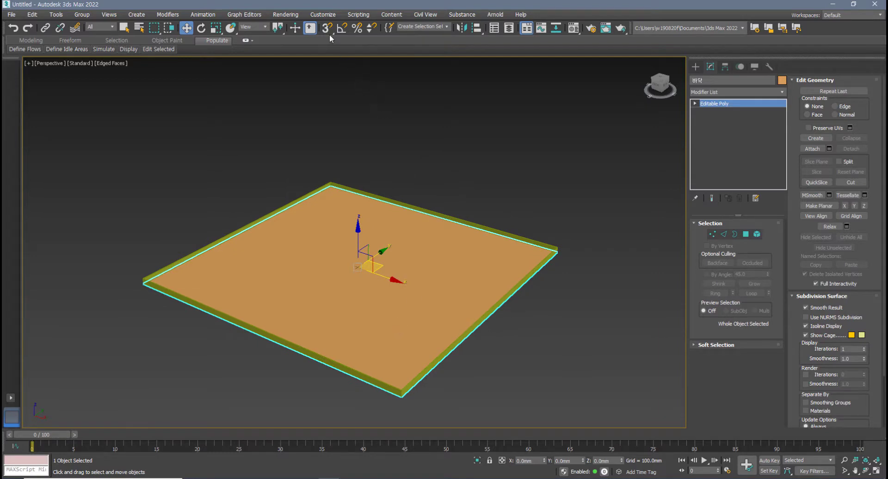
click(323, 14)
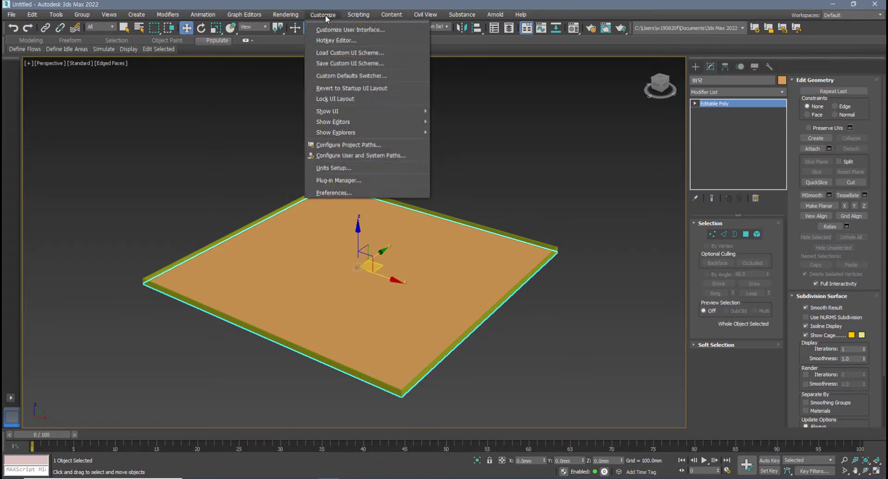
click(343, 193)
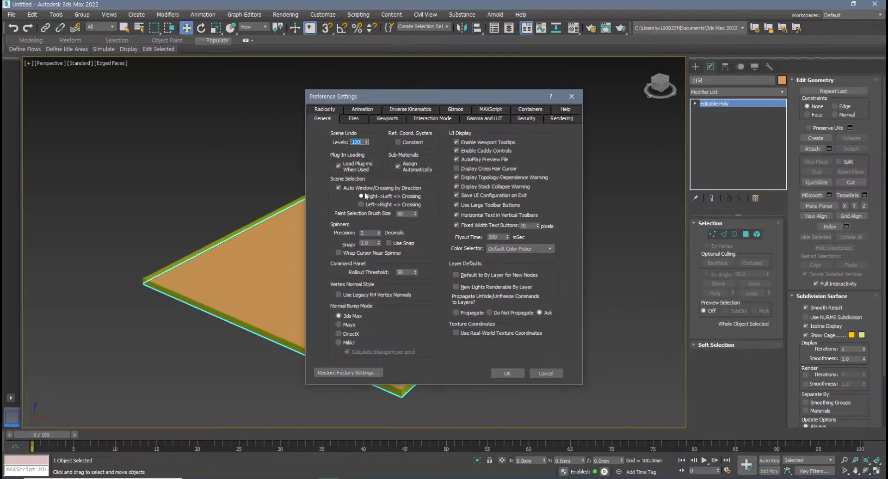
click(377, 118)
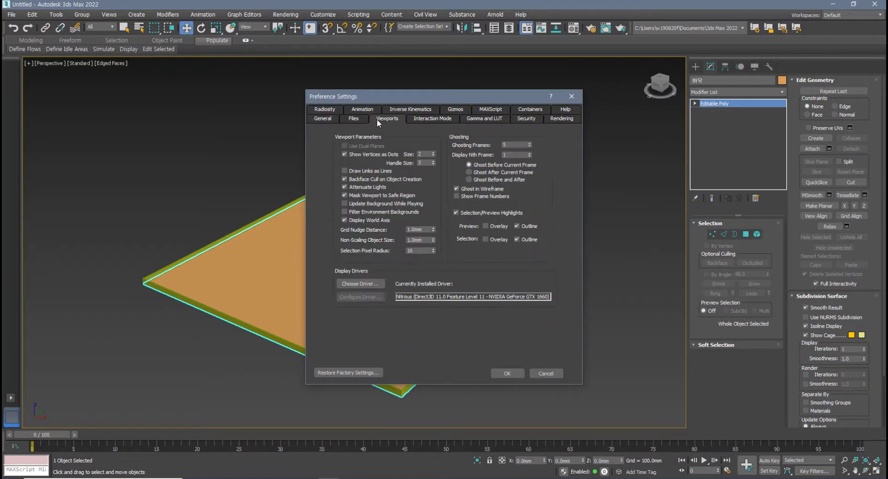
click(346, 180)
click(508, 374)
Clone the floor upward along the Z axis as a single Copy named 천장
alt+middle_drag(407, 344, 404, 265)
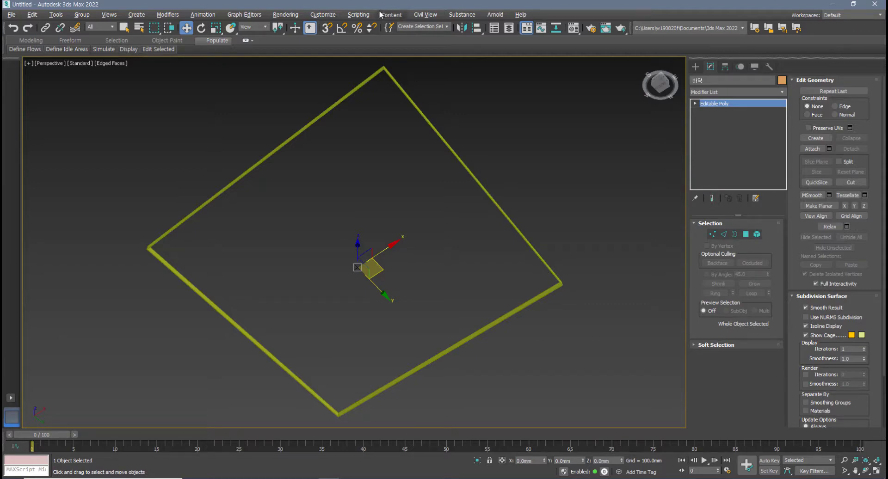
alt+middle_drag(341, 220, 328, 301)
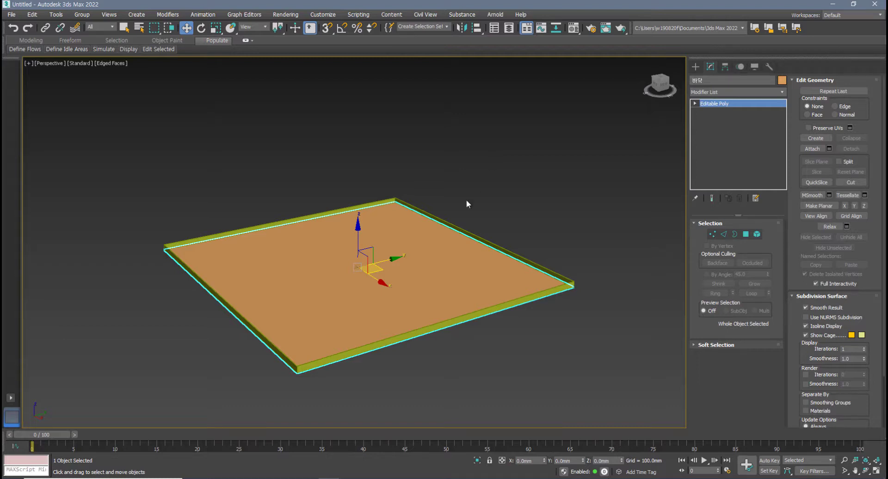
alt+middle_drag(468, 203, 458, 238)
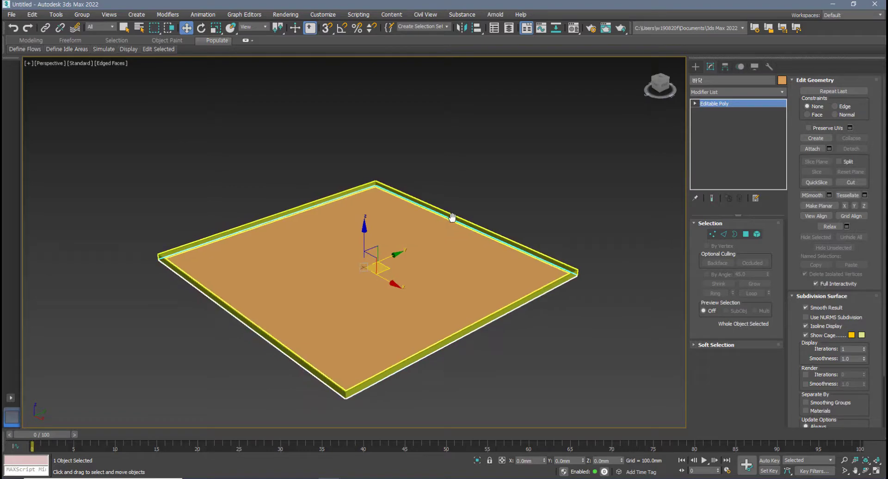
alt+middle_drag(404, 263, 410, 257)
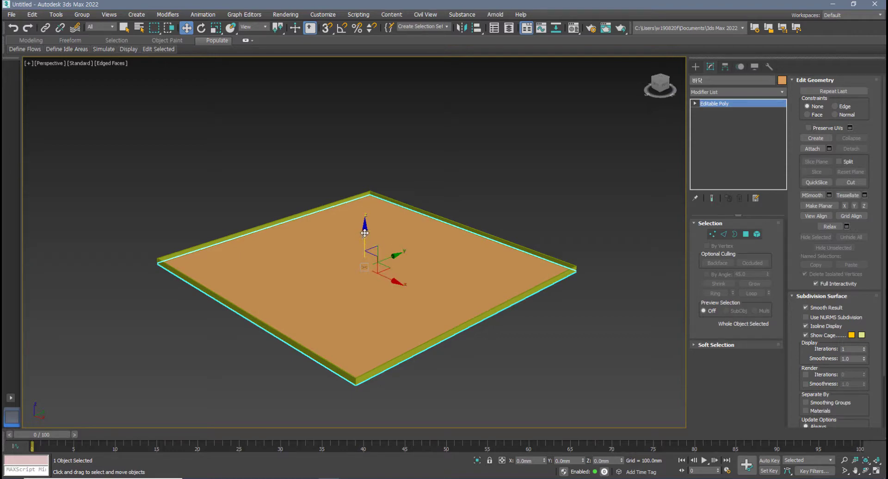
shift+drag(365, 233, 404, 103)
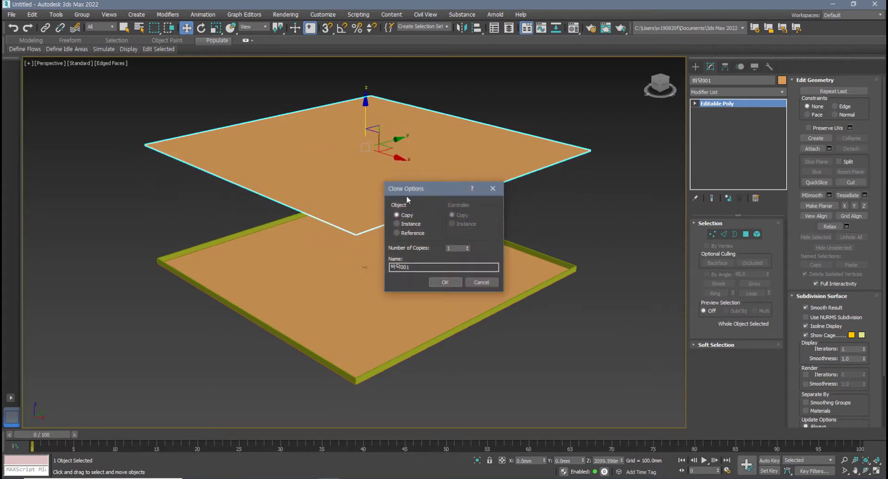
double_click(415, 263)
text(c)
text(천장)
key(Return)
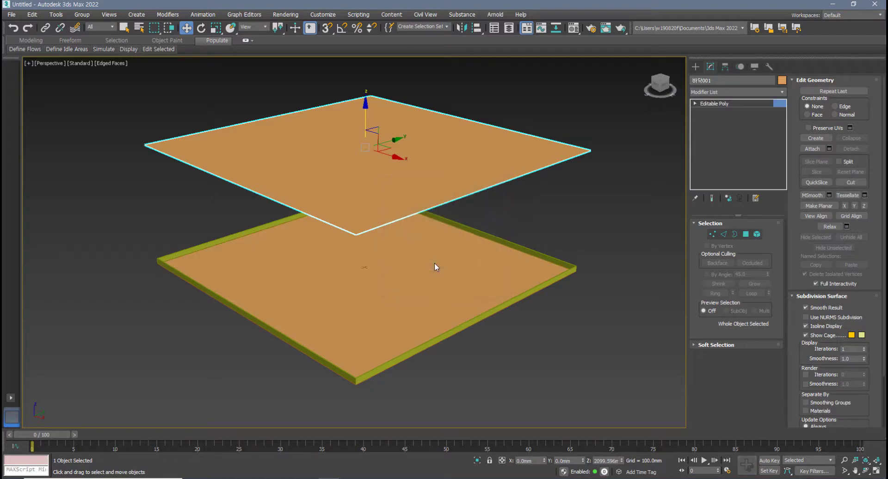
Set the Z position of the 천장 ceiling to 2400 mm
double_click(609, 461)
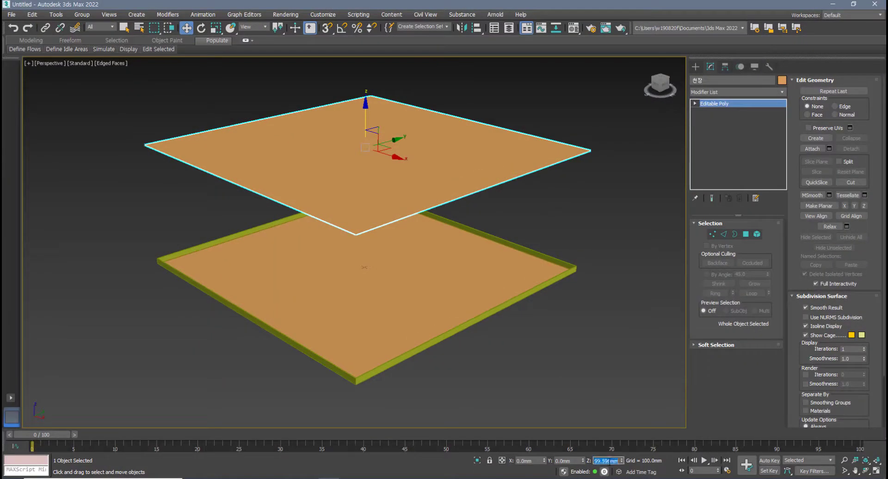
text(2400)
key(Return)
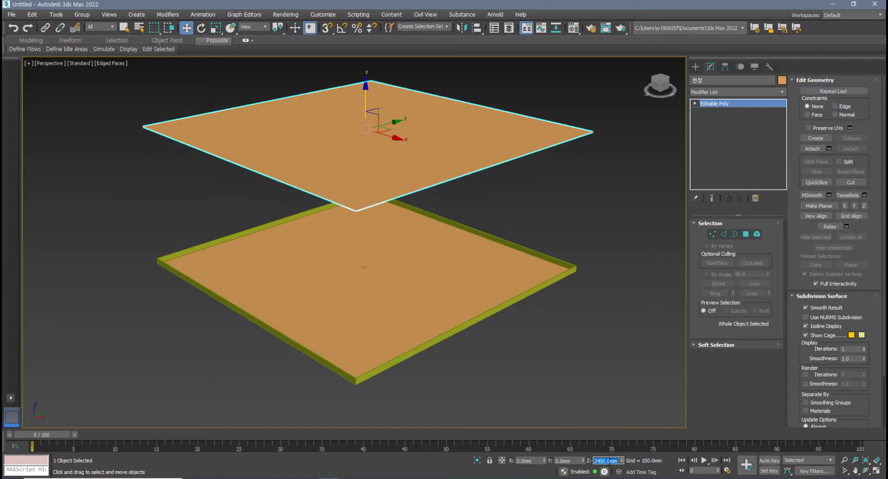
Check the ceiling from below, enter its Polygon sub-object level and select the ceiling polygon
alt+middle_drag(549, 396, 452, 340)
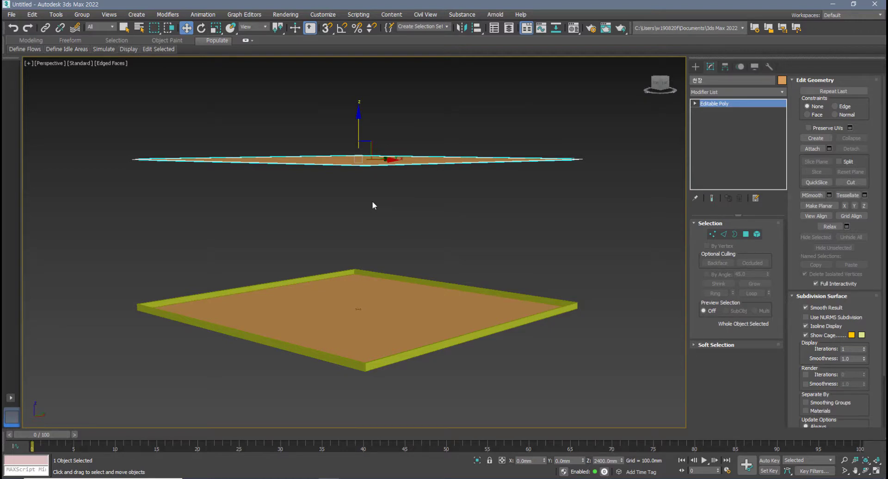
mouse_move(379, 204)
alt+middle_down()
mouse_move(366, 212)
mouse_move(376, 213)
mouse_move(381, 192)
alt+middle_up()
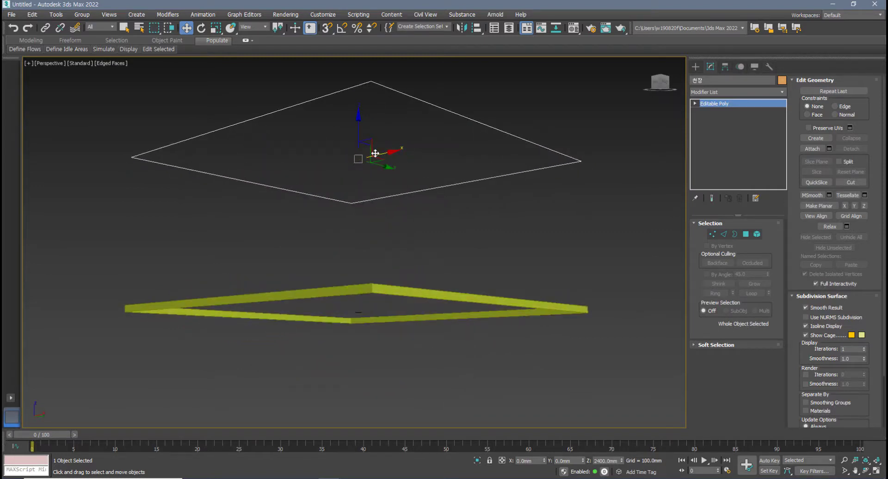
mouse_move(381, 189)
alt+middle_down()
mouse_move(375, 207)
mouse_move(369, 199)
alt+middle_up()
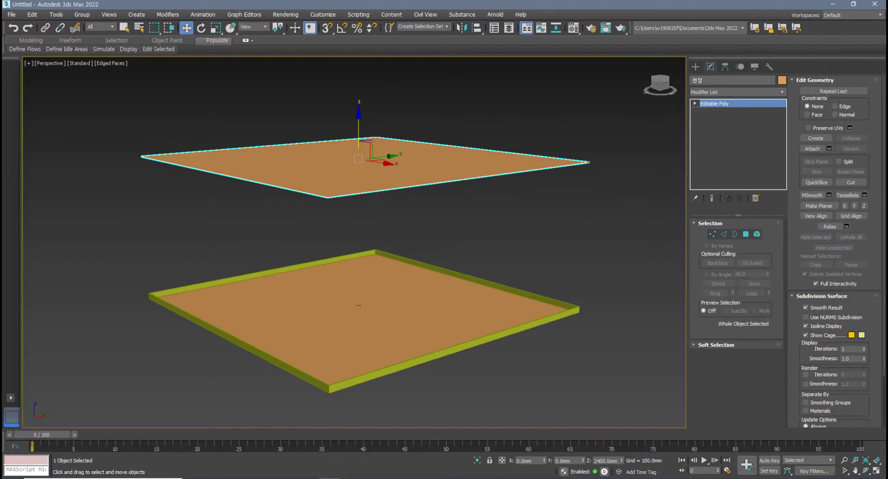
click(746, 234)
click(370, 154)
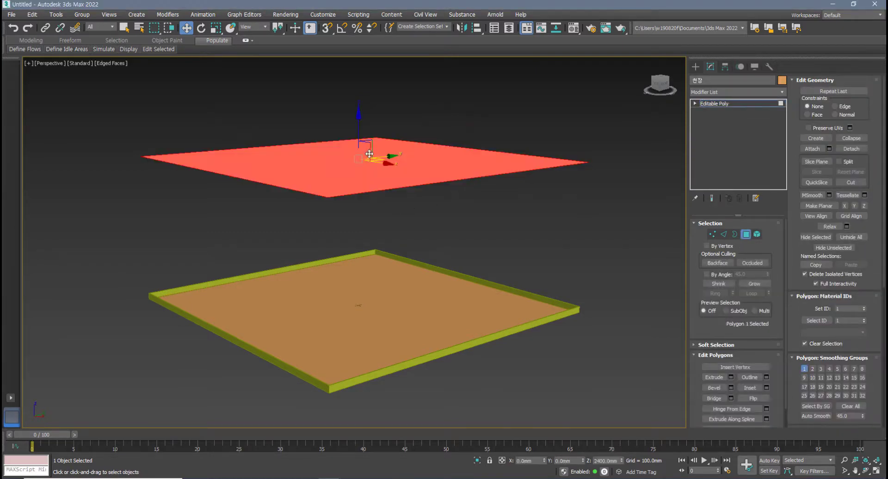
click(732, 378)
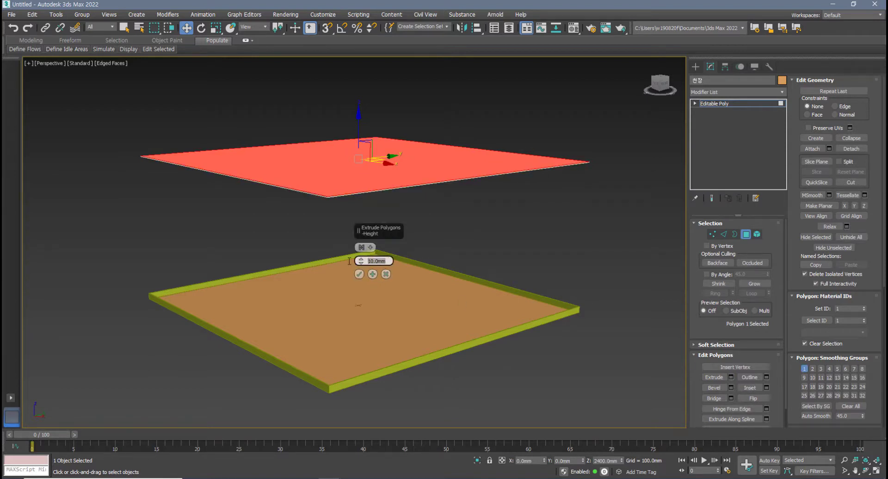
text(300)
drag(378, 230, 517, 201)
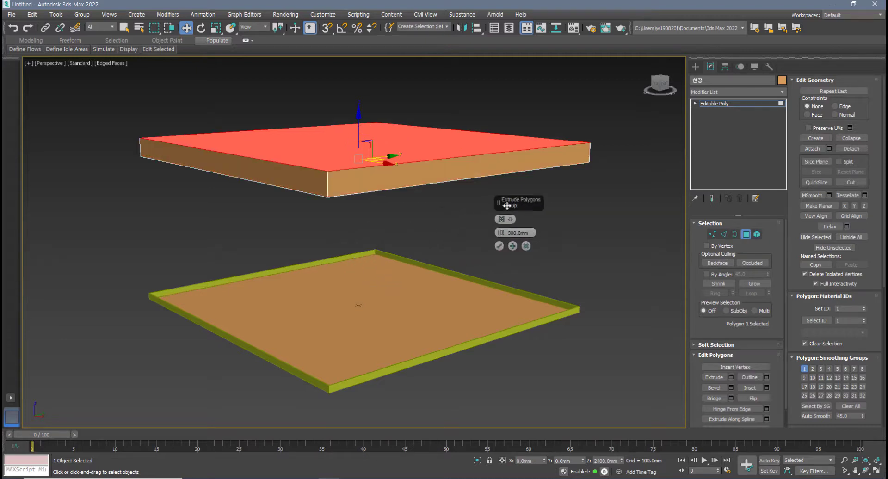
click(527, 246)
Turn off Enable Caddy Controls in the General preferences
click(323, 14)
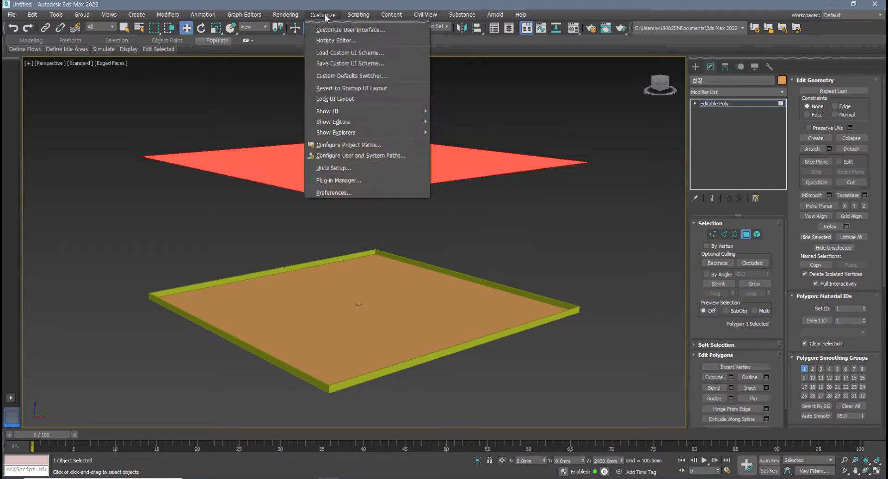
click(349, 193)
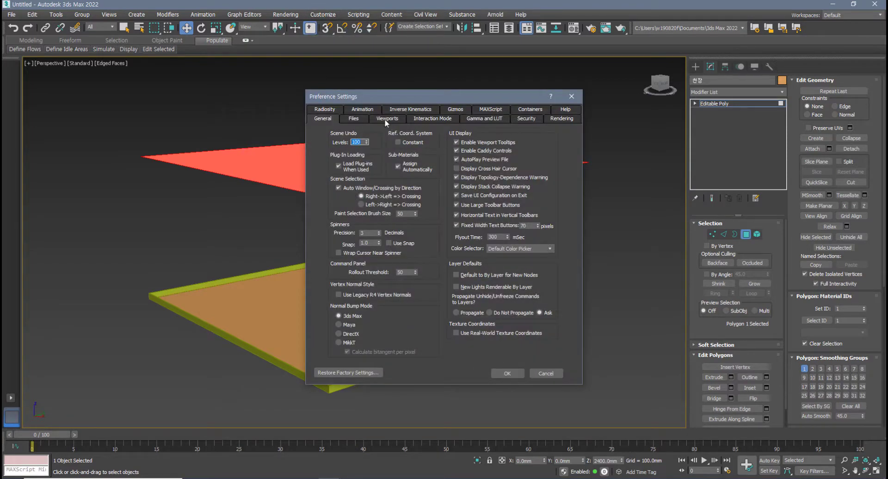
click(384, 118)
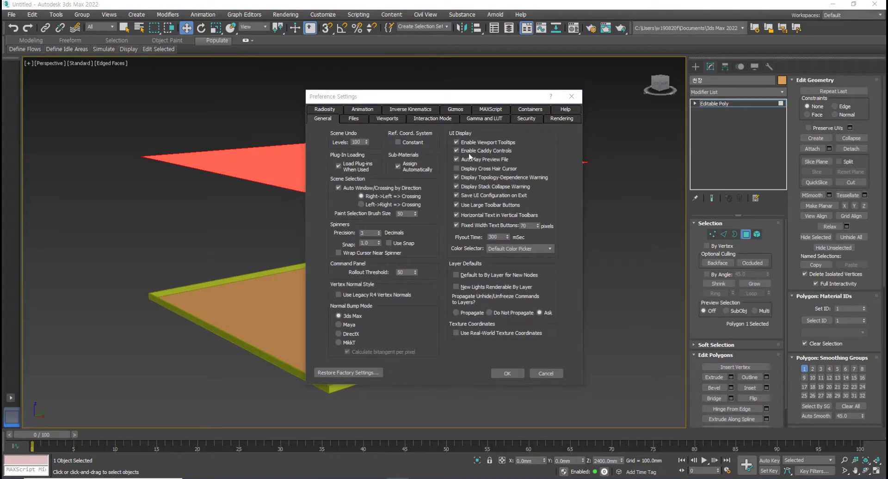
click(464, 153)
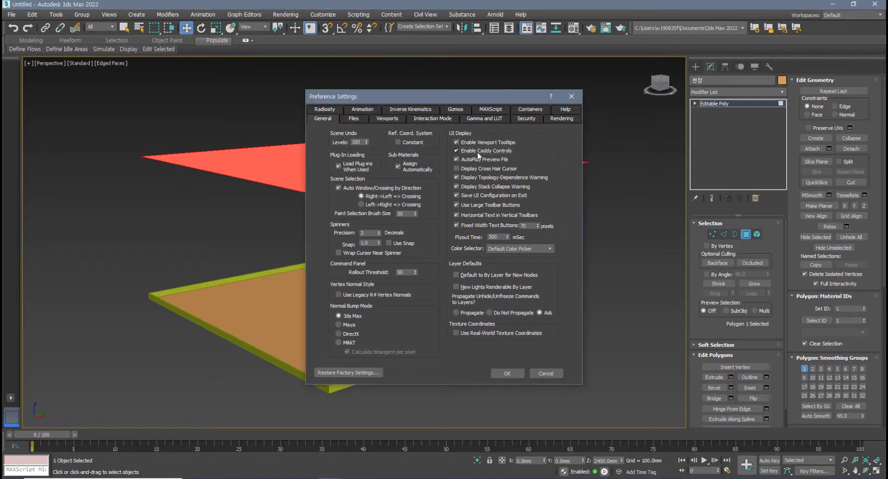
click(508, 371)
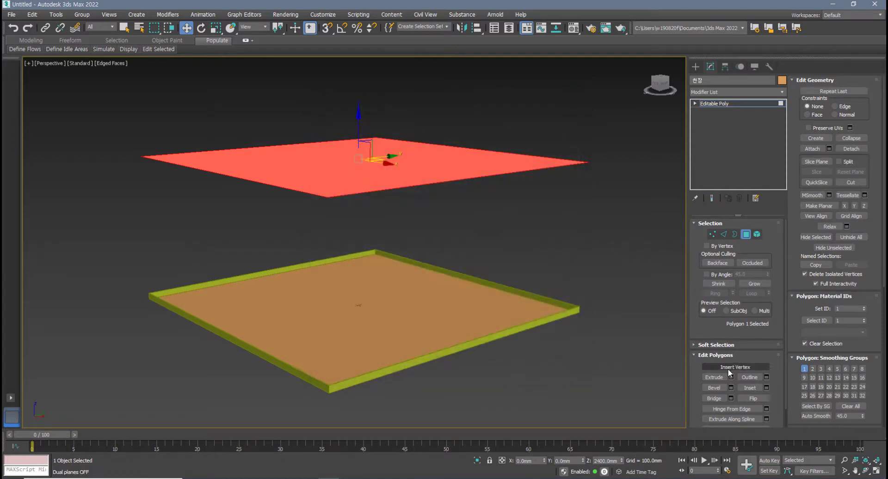
Extrude the ceiling polygon 300 mm with the Group extrusion type and clear the polygon selection
click(731, 377)
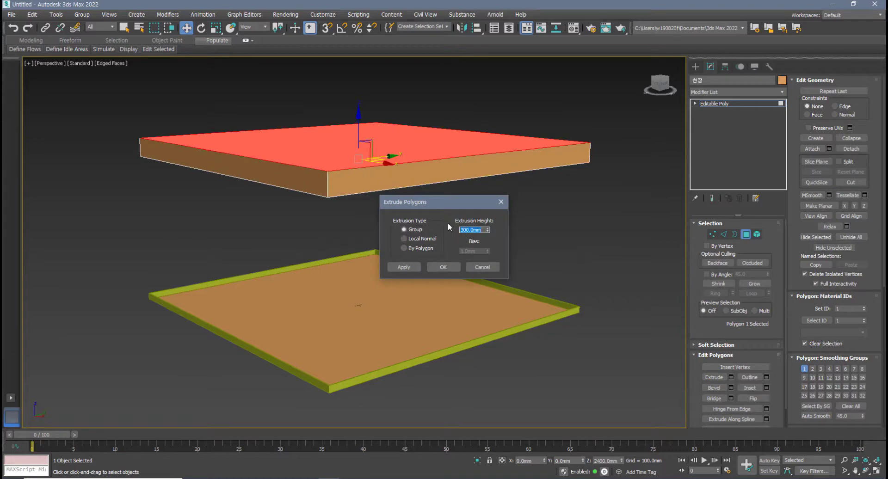
drag(442, 202, 512, 203)
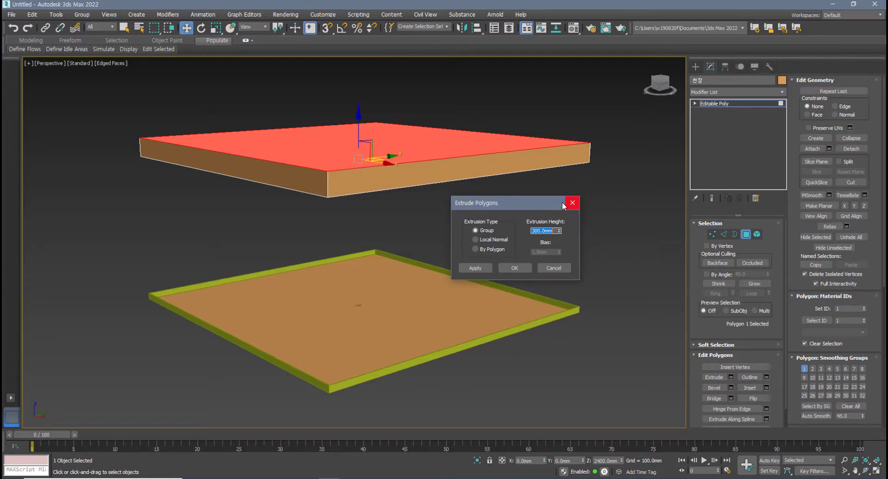
drag(533, 206, 538, 207)
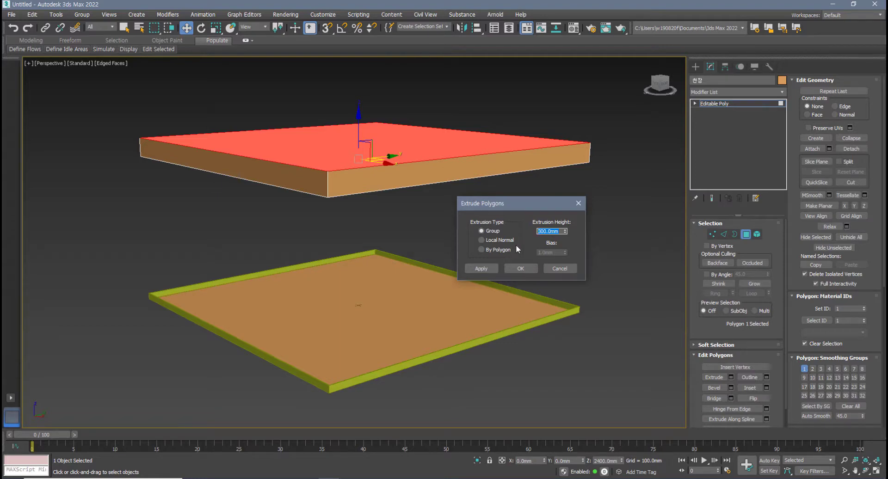
click(521, 269)
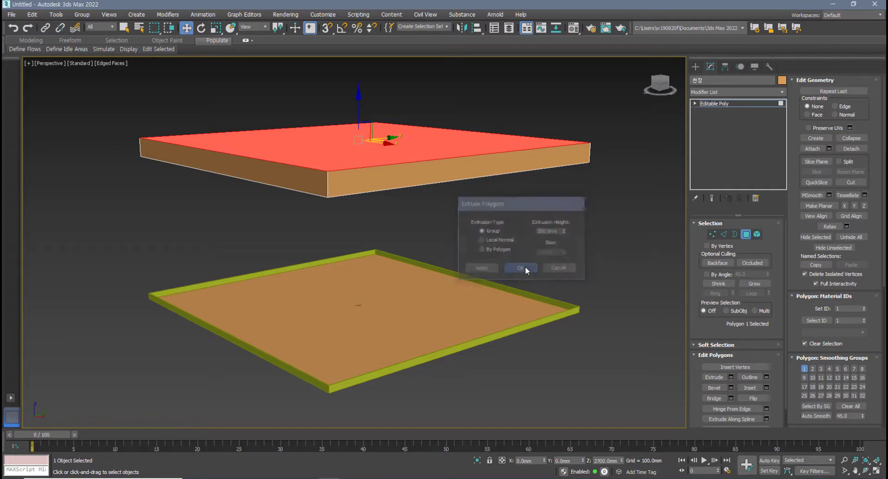
click(516, 246)
Cap the open border on the underside of the extruded ceiling and leave the Border sub-object level
alt+middle_drag(423, 243, 412, 227)
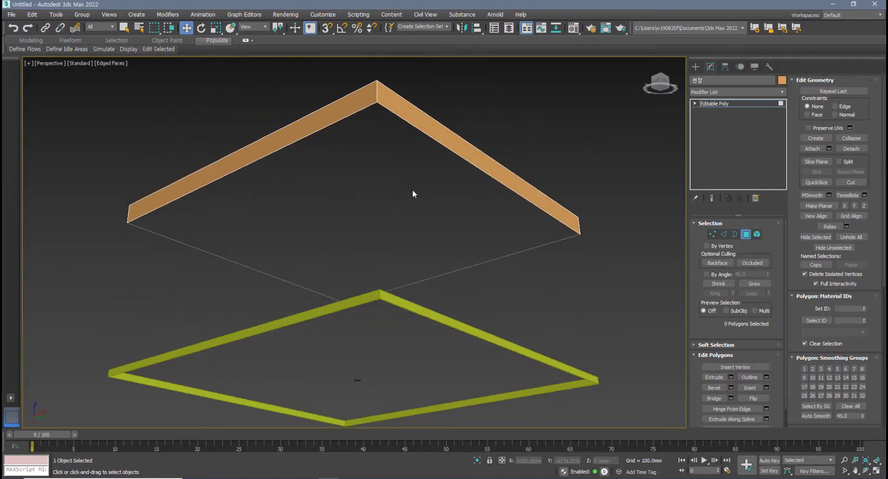
alt+middle_drag(413, 194, 406, 212)
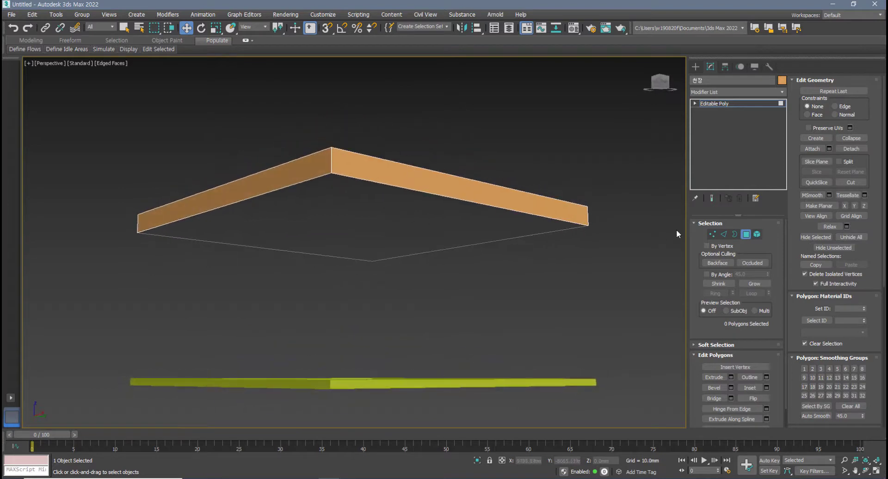
click(735, 234)
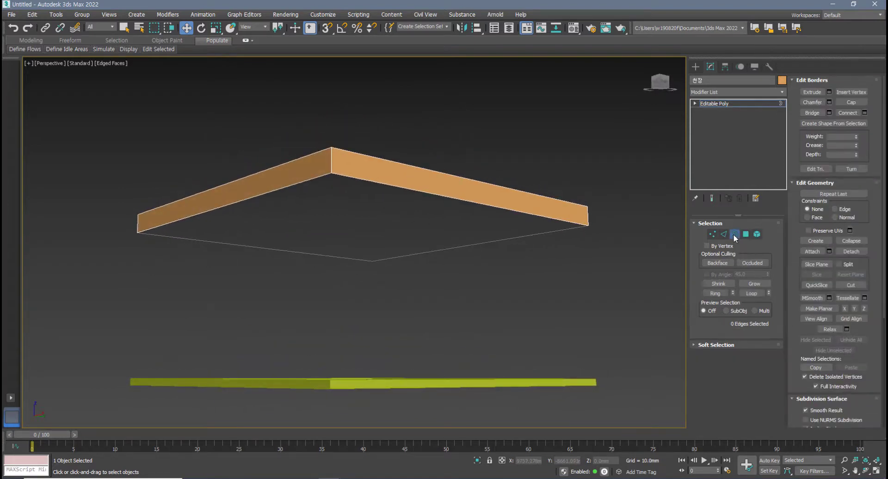
click(531, 216)
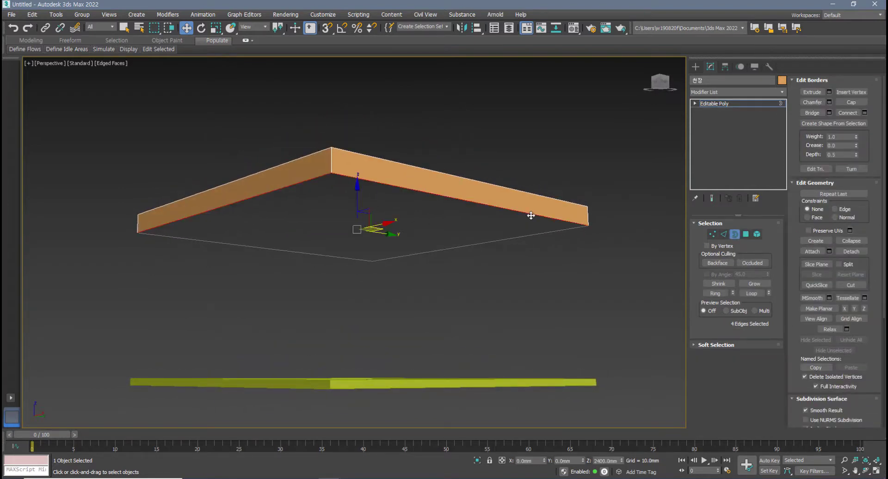
click(852, 102)
click(529, 308)
alt+middle_drag(529, 308, 468, 329)
scroll(505, 366, down, 5)
click(734, 234)
Select the 바닥 floor object and examine the floor and baseboard from above and below
click(444, 309)
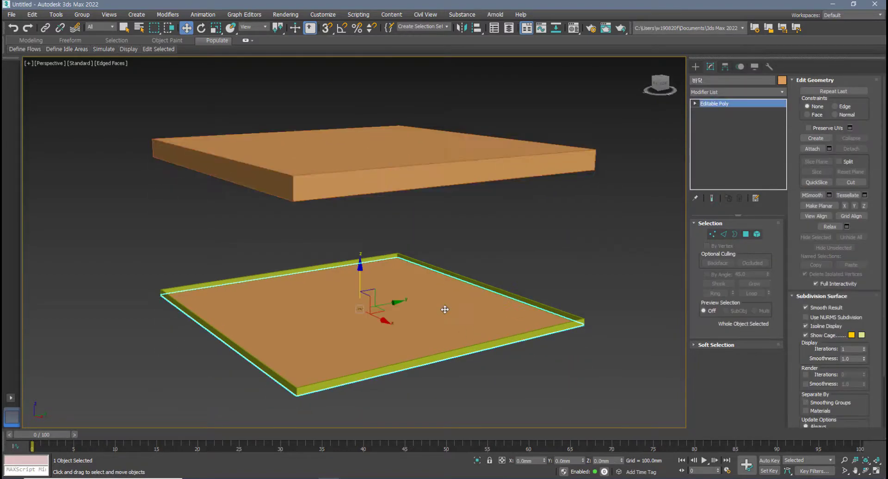
scroll(405, 337, up, 4)
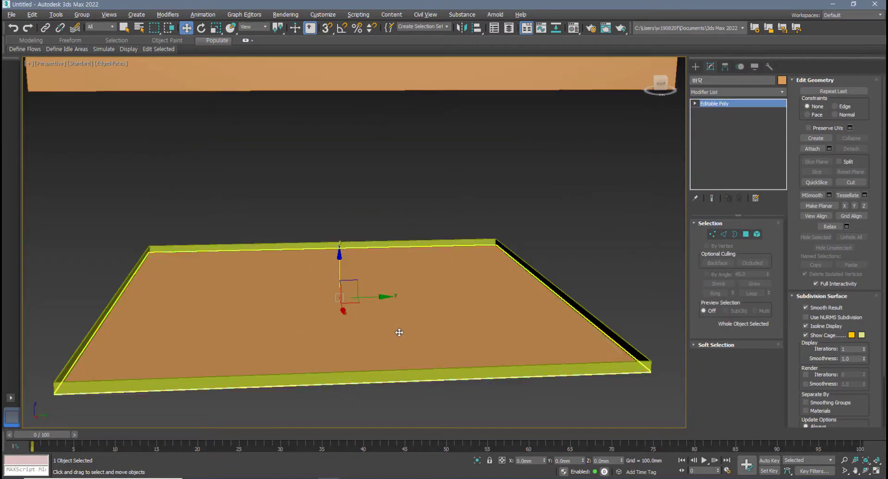
alt+middle_drag(402, 333, 372, 285)
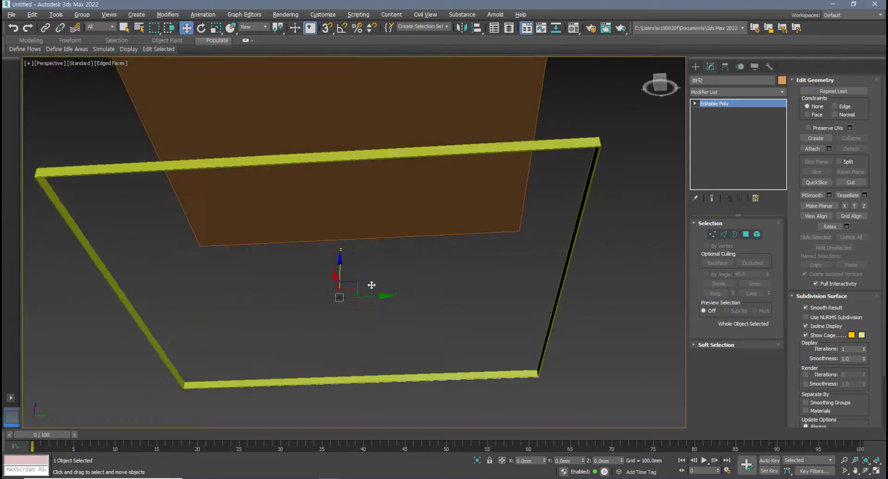
alt+middle_drag(378, 329, 448, 338)
scroll(432, 341, down, 3)
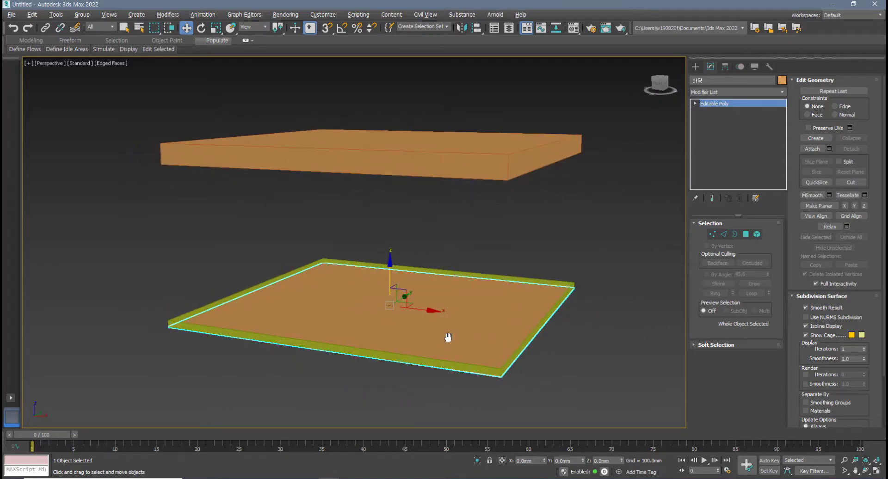
Maximize the Left viewport and frame both the floor and the ceiling in it
key(alt+w)
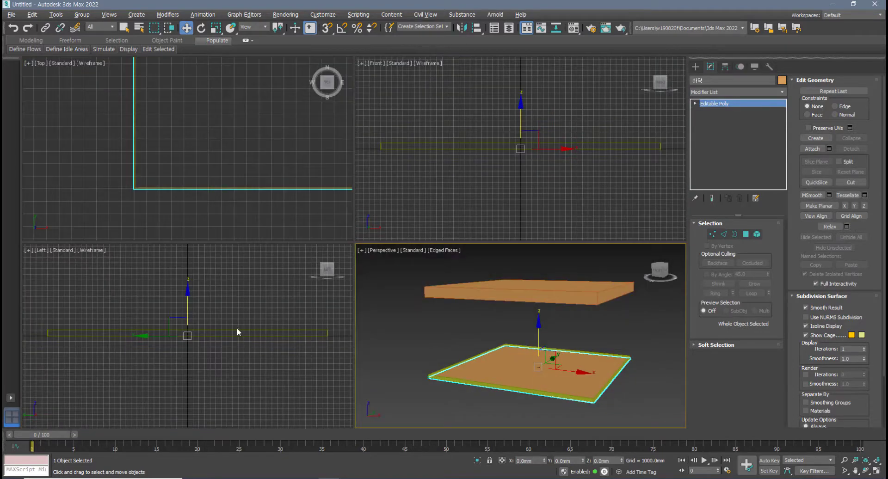
middle_drag(241, 375, 230, 351)
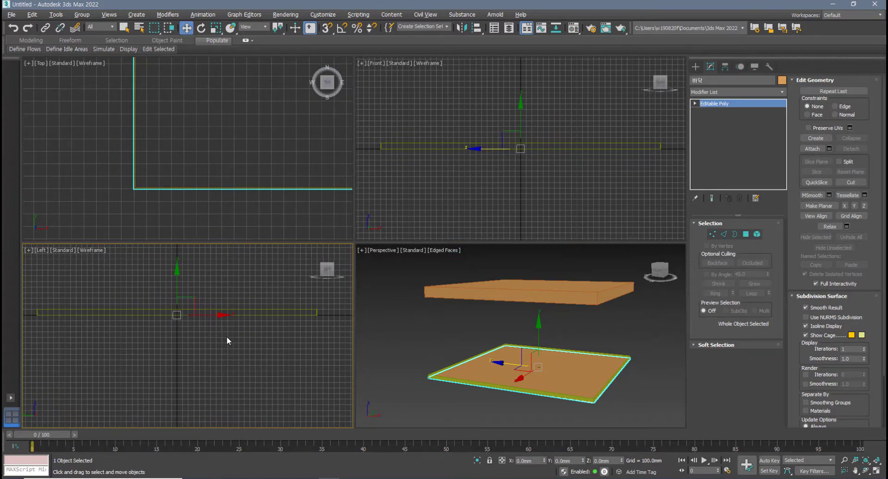
scroll(227, 337, down, 3)
middle_drag(229, 323, 221, 375)
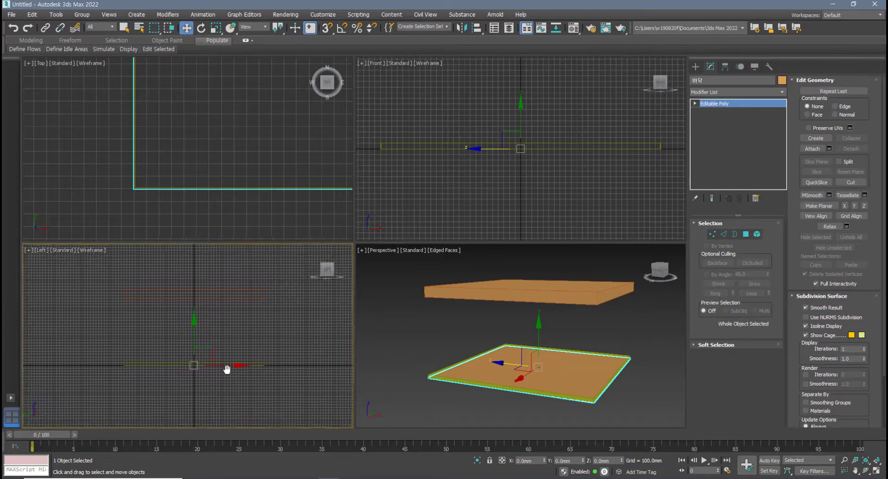
key(alt+w)
middle_drag(284, 346, 268, 353)
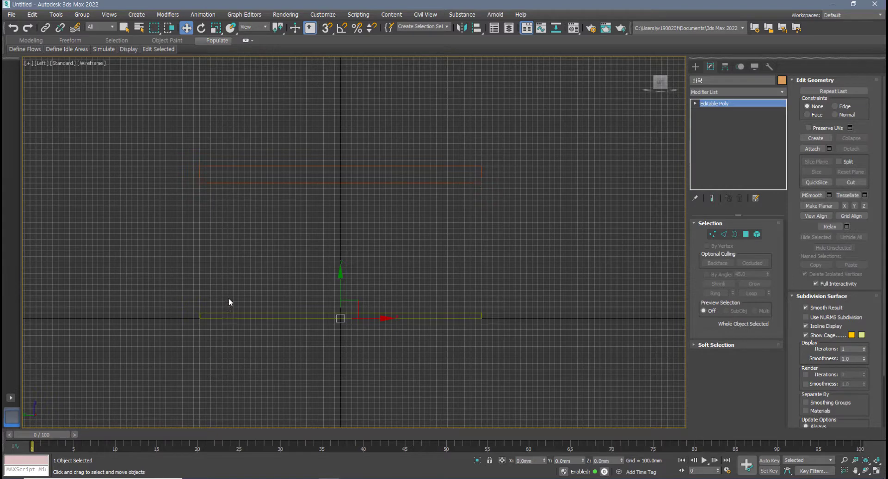
Try the 2.5D snap mode, and set the active snaps toggle to 3D
click(328, 29)
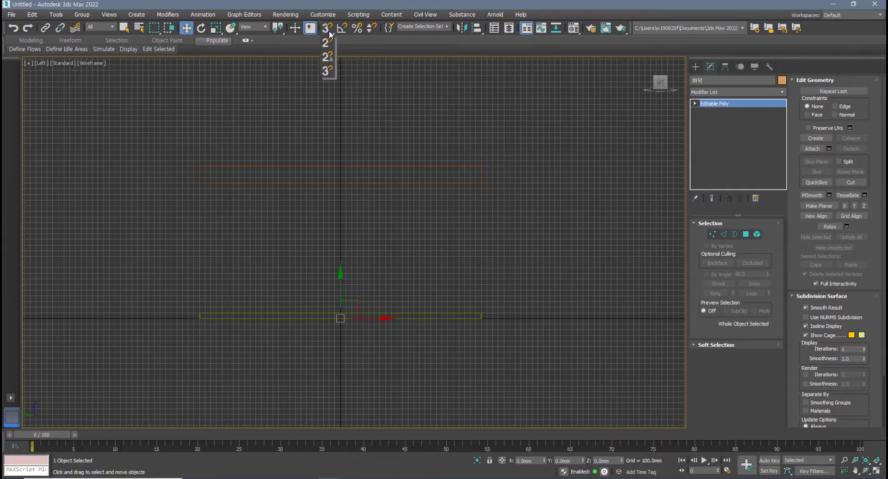
click(329, 56)
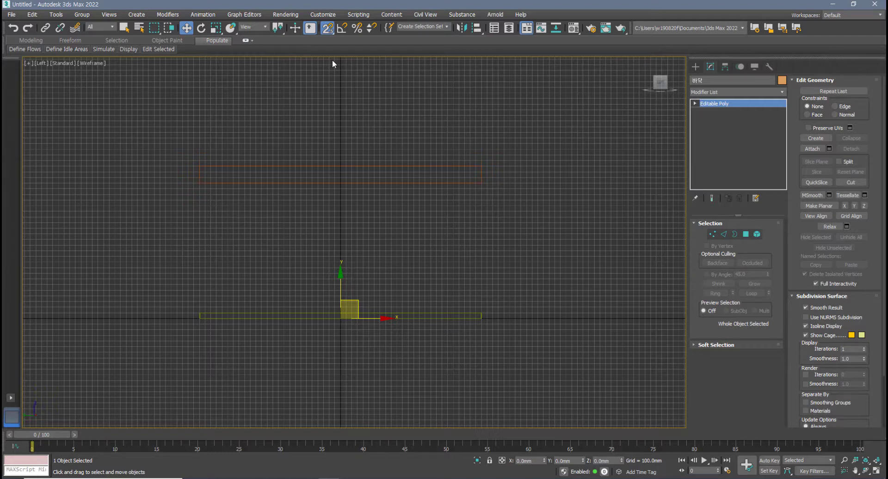
drag(328, 28, 333, 75)
middle_drag(333, 135, 349, 135)
Start a Rectangle spline and toggle snapping off and on to compare its behaviour at the ceiling's vertices
click(695, 67)
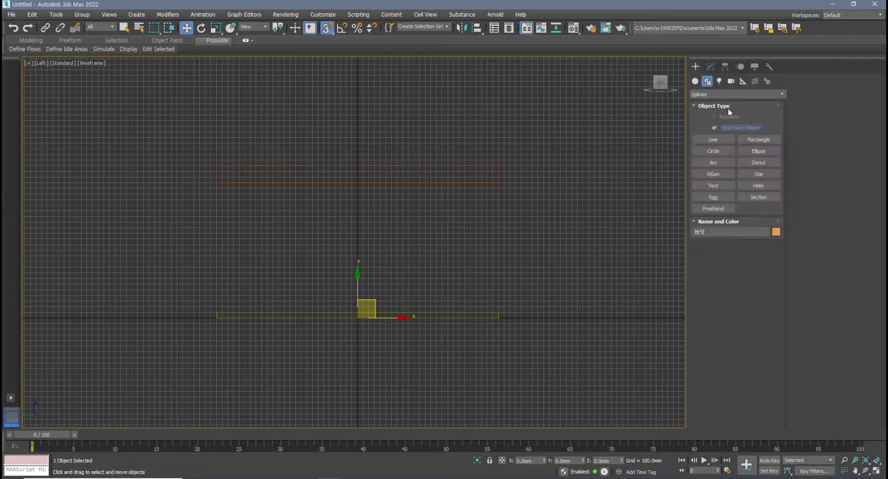
click(762, 141)
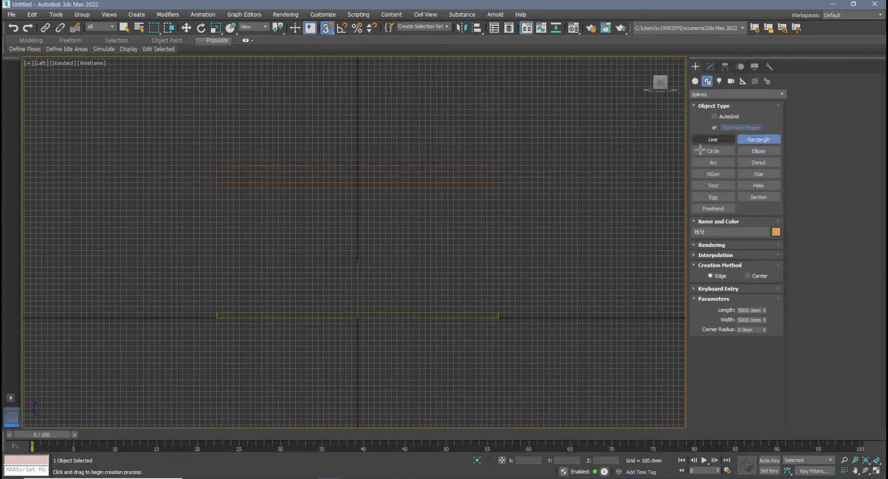
click(328, 29)
key(s)
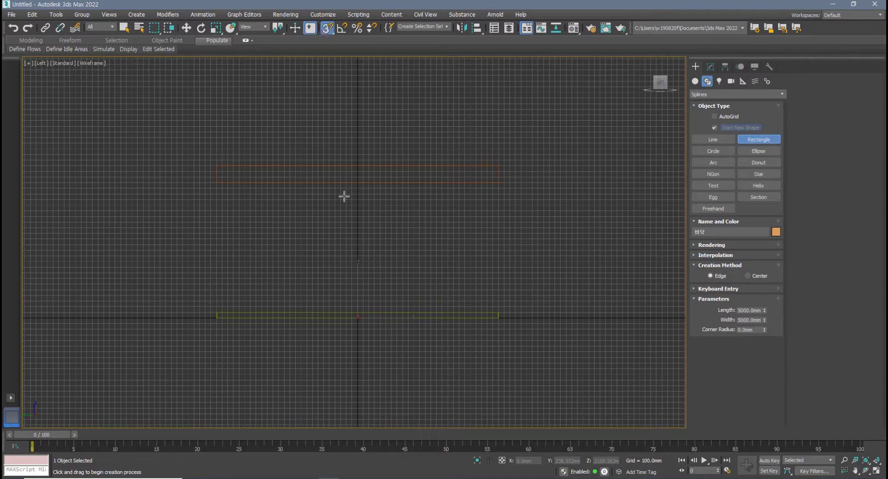
key(s)
key(s)
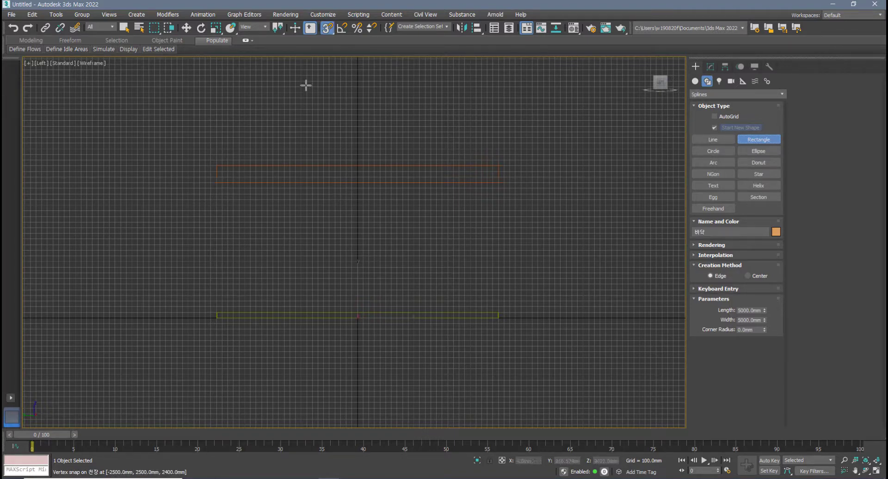
Open the Grid and Snap Settings, keep Vertex as the only snap, and move the dialog clear of the room outline
right_click(326, 31)
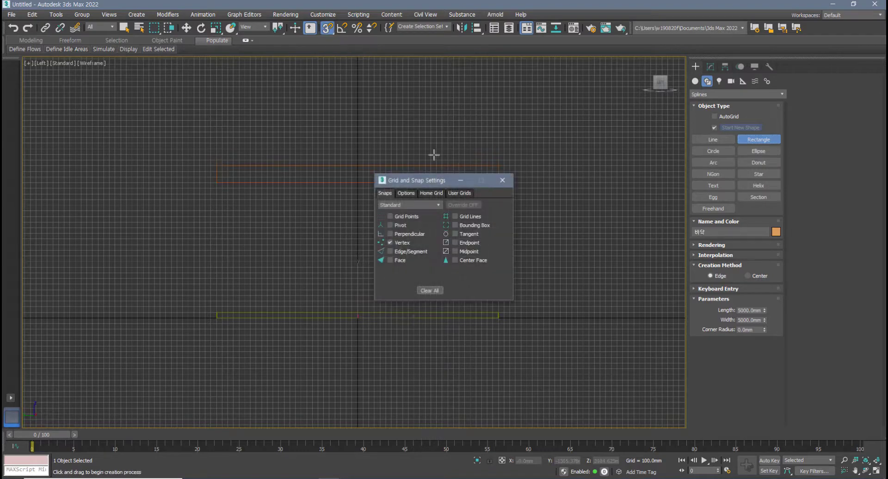
click(391, 217)
drag(427, 181, 91, 79)
Draw a 2400 x 5000 mm rectangle snapped from the ceiling's lower corner to the floor's opposite corner
middle_drag(300, 217, 335, 218)
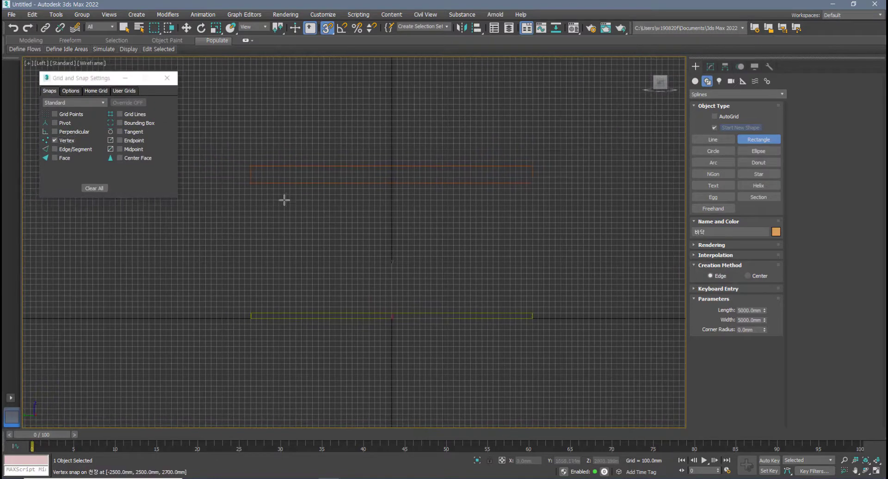
drag(251, 187, 533, 319)
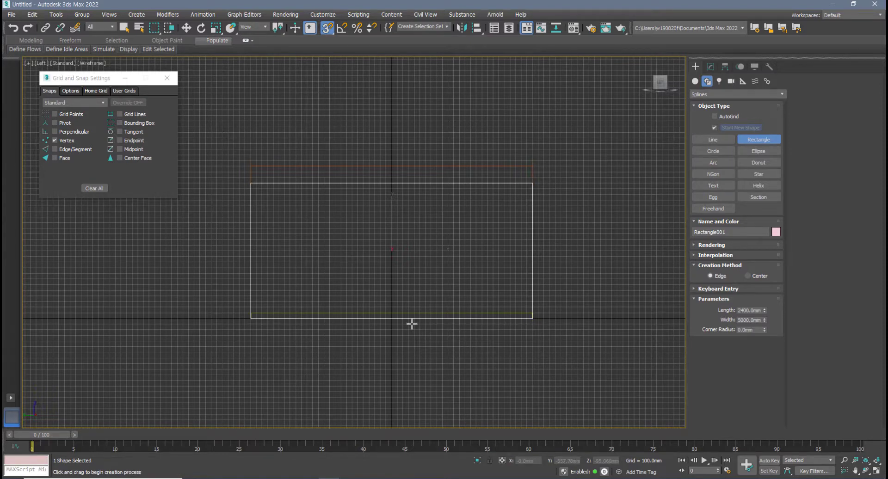
middle_drag(412, 323, 418, 343)
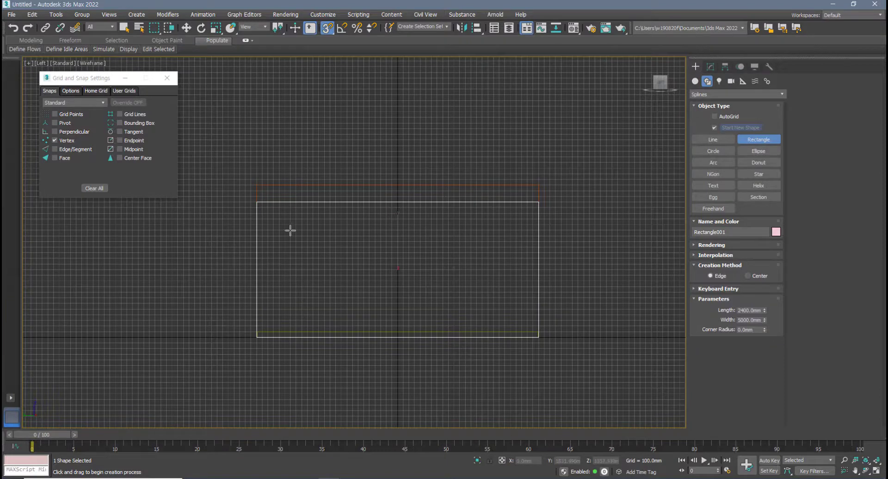
mouse_move(282, 240)
middle_down()
mouse_move(279, 230)
mouse_move(285, 238)
middle_up()
Enable Grid Points snapping alongside Vertex and check how the cursor snaps to the grid inside the rectangle
scroll(292, 248, up, 2)
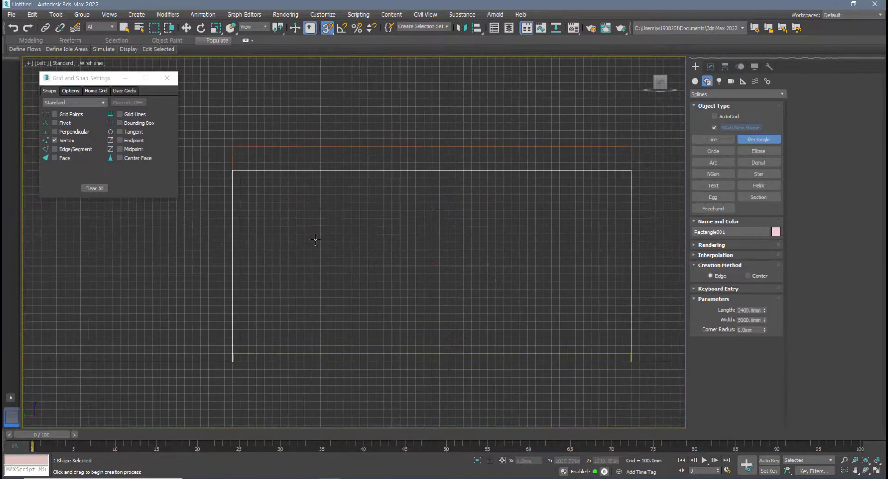
click(55, 114)
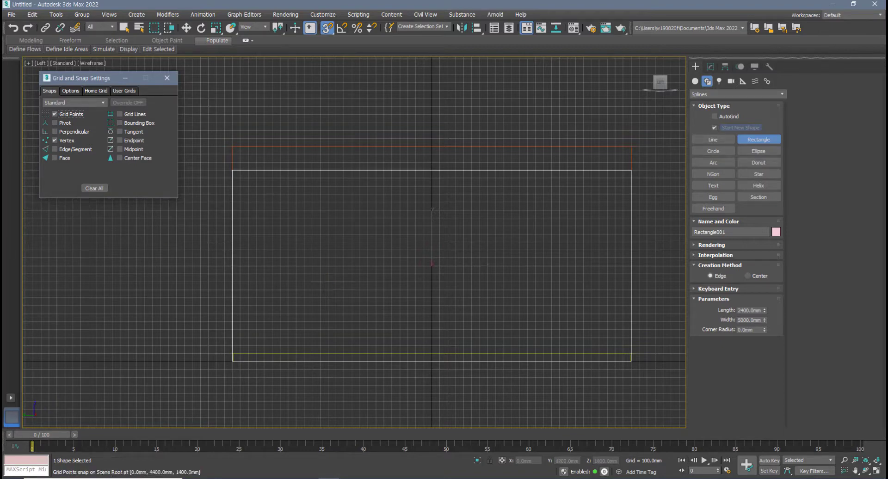
middle_drag(226, 178, 225, 178)
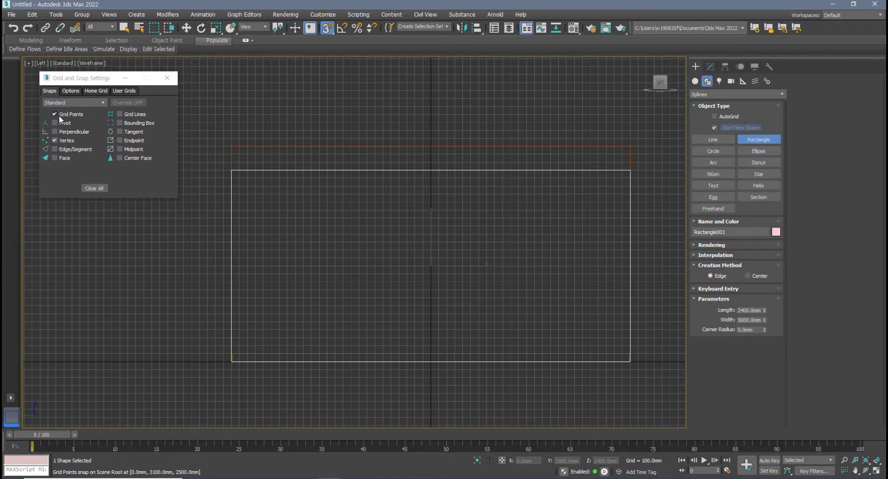
click(59, 116)
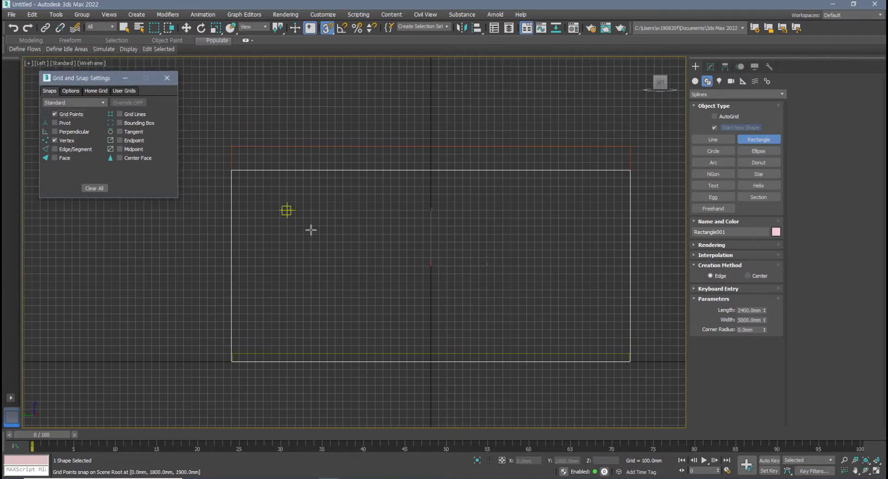
Draw a second rectangle inside the wall outline and set its length to 2200 mm and width to 2400 mm
middle_drag(313, 243, 294, 238)
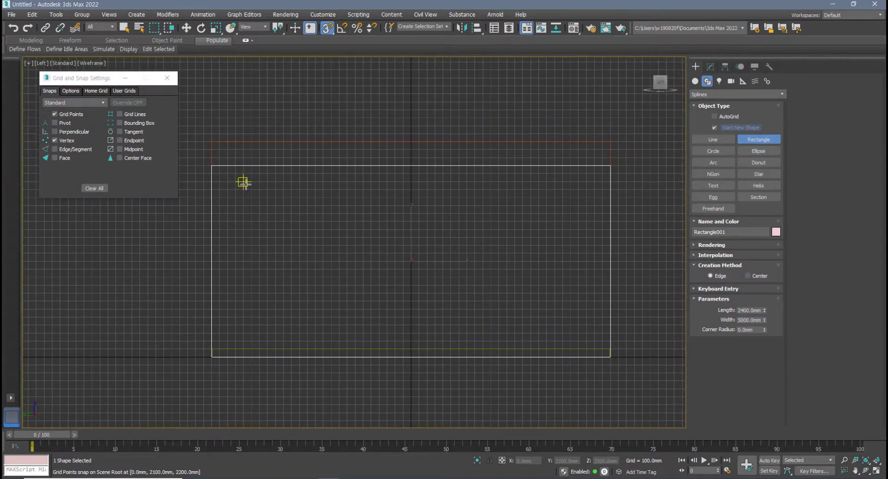
drag(243, 182, 388, 341)
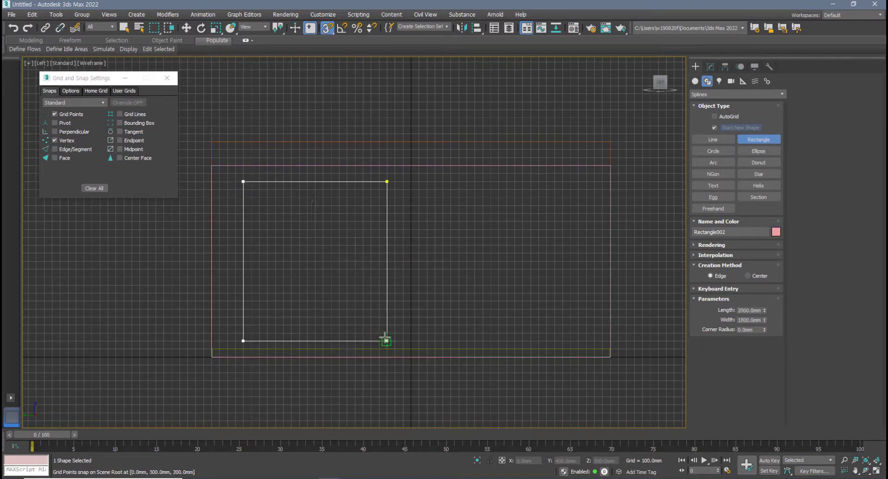
double_click(750, 310)
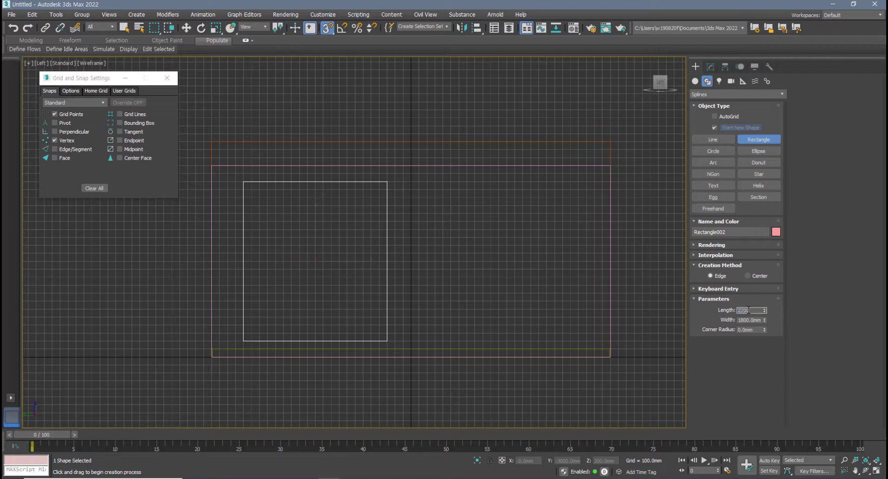
key(Tab)
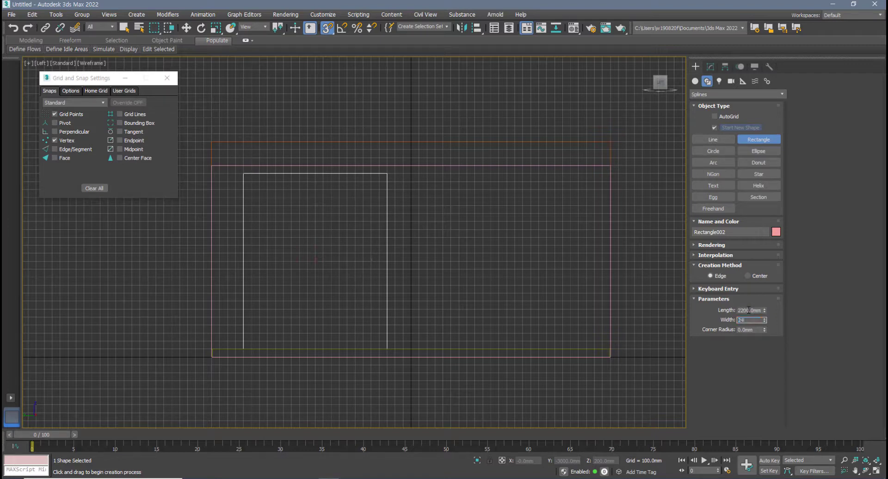
key(Return)
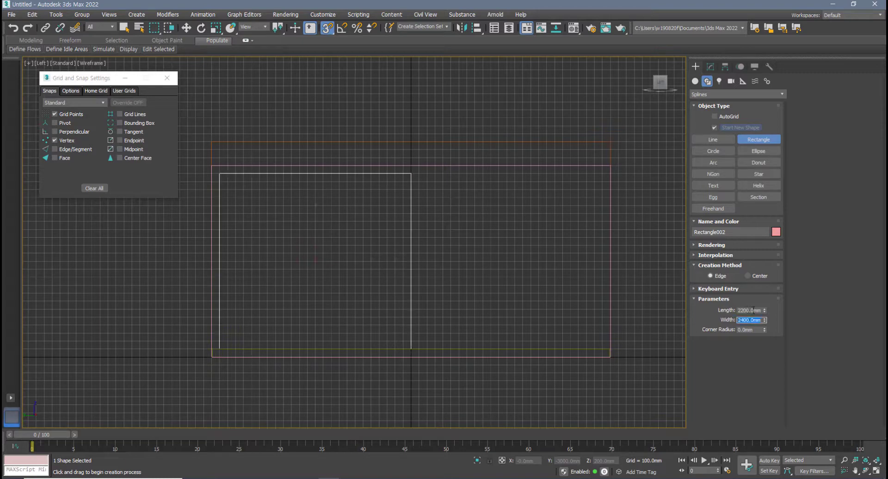
Move the inner rectangle sideways along the wall to Y 900 mm so it sits clear of the outline's edge
middle_drag(407, 324, 371, 342)
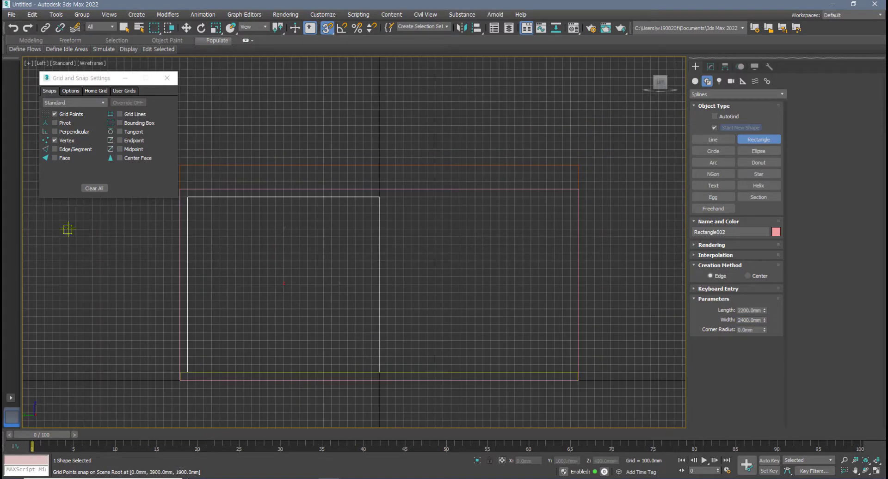
middle_drag(37, 194, 63, 189)
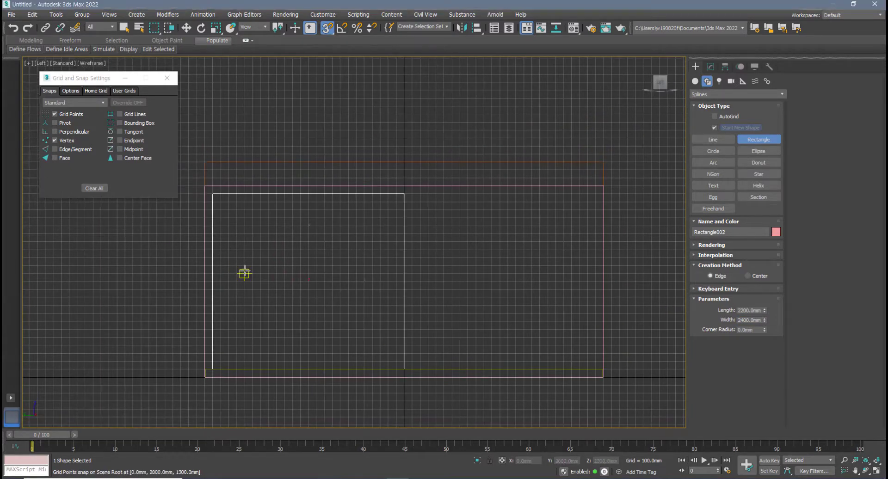
middle_drag(246, 270, 263, 266)
key(w)
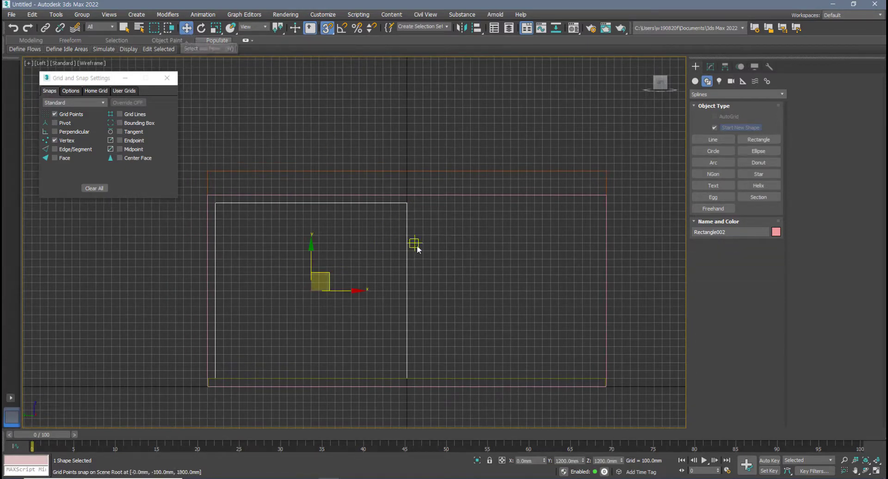
drag(407, 236, 431, 236)
scroll(216, 326, up, 4)
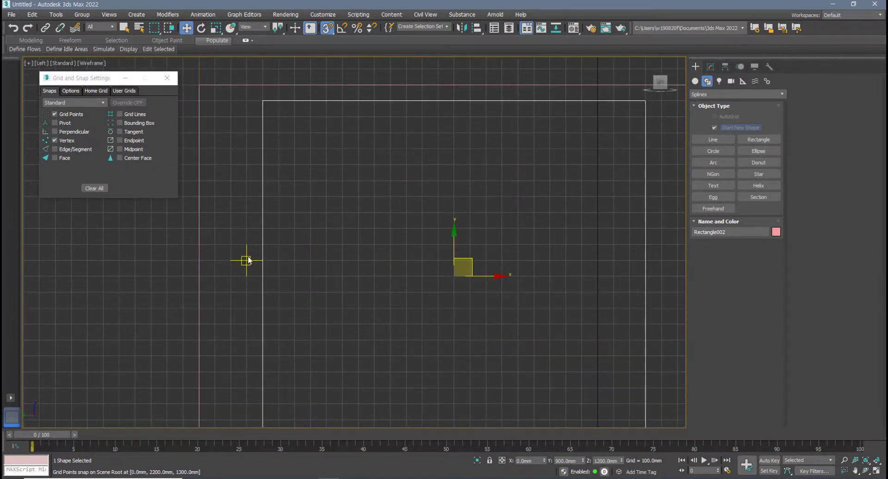
scroll(246, 260, down, 2)
middle_drag(365, 278, 341, 281)
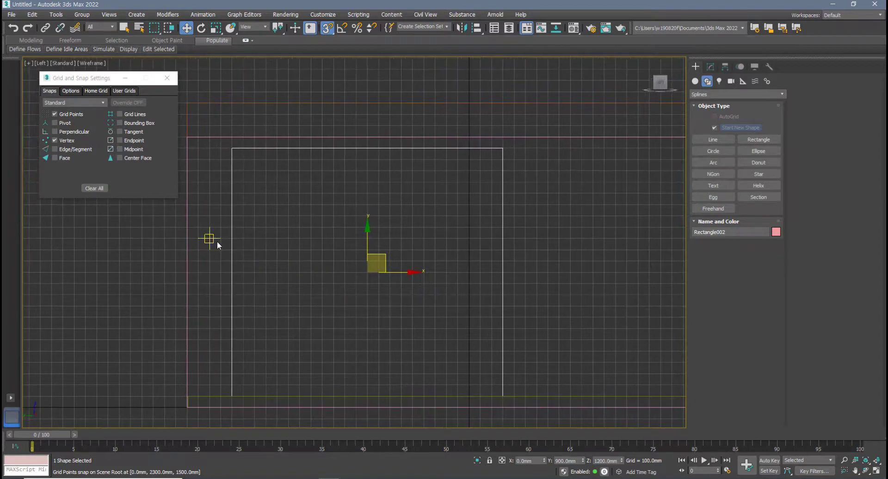
drag(385, 255, 370, 268)
Try to move the inner rectangle along X onto the wall outline's plane in the Front view using 3D snapping
key(alt+w)
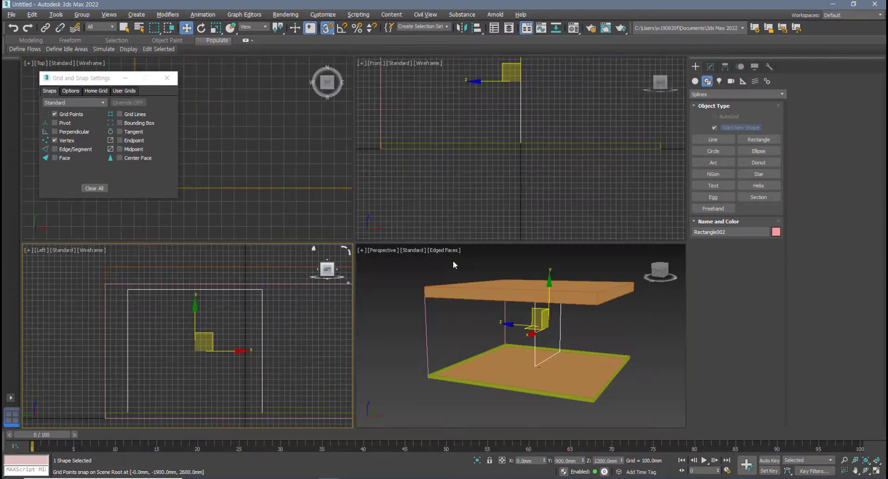
alt+middle_drag(487, 311, 540, 342)
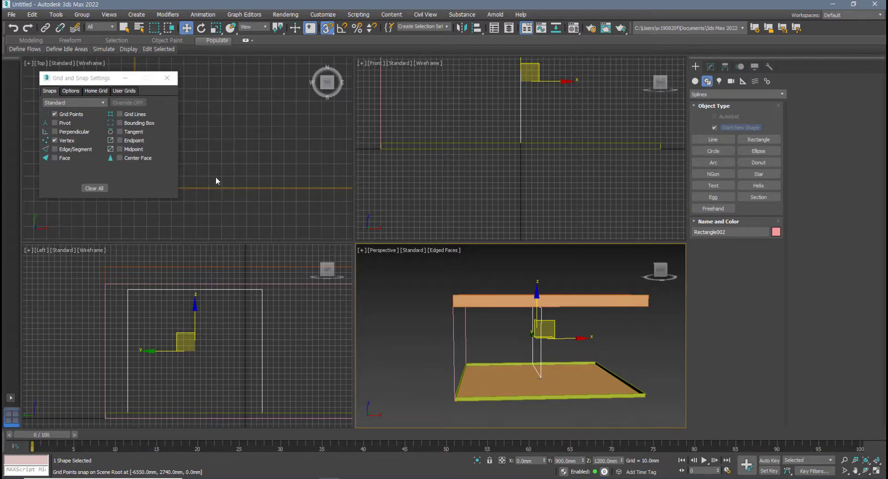
scroll(232, 187, down, 6)
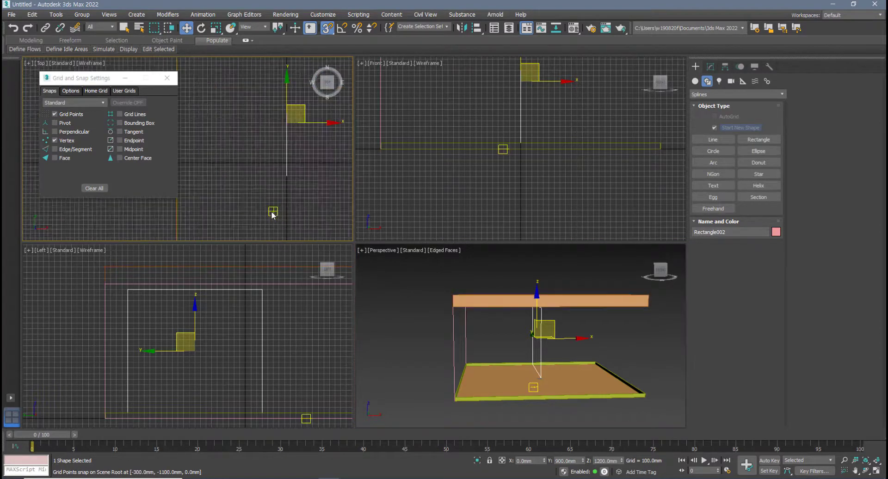
middle_drag(381, 174, 380, 217)
middle_drag(496, 175, 499, 183)
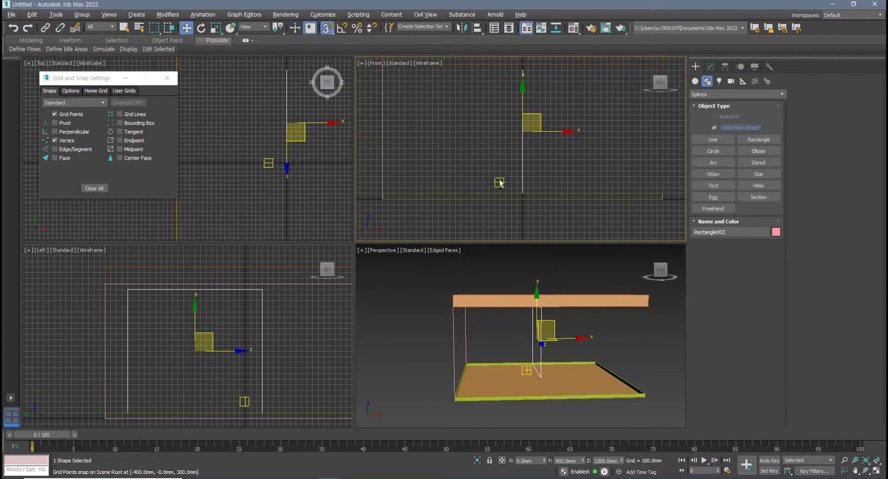
key(alt+w)
middle_drag(430, 210, 530, 217)
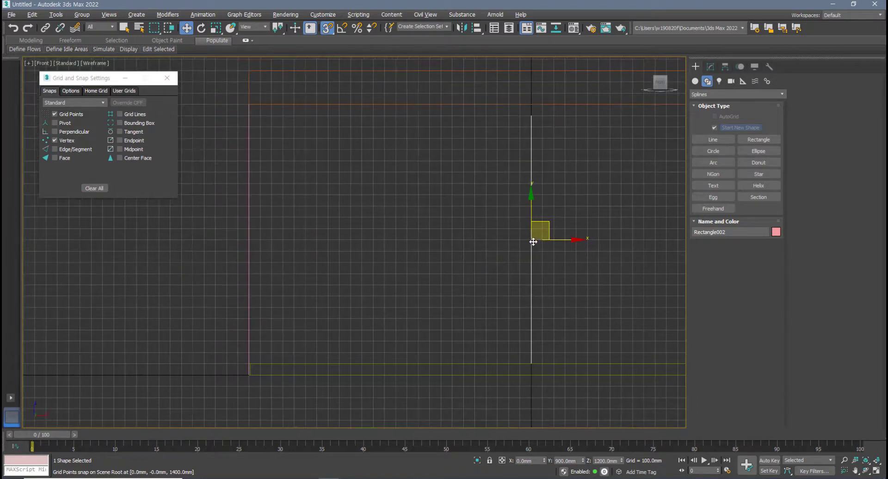
drag(566, 240, 251, 244)
key(alt+w)
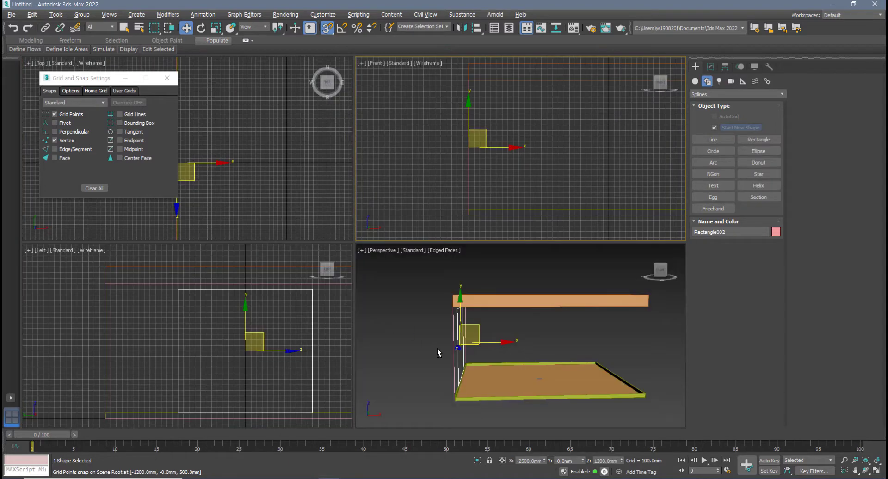
alt+middle_drag(437, 348, 531, 351)
Try to shift the inner rectangle back along the wall in the Left view, still using 3D snapping
middle_drag(183, 353, 209, 346)
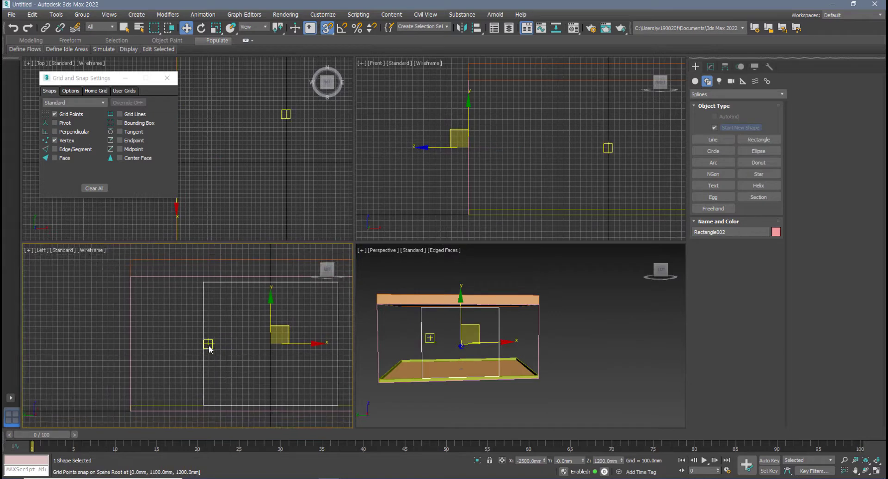
key(alt+w)
middle_drag(342, 345, 243, 350)
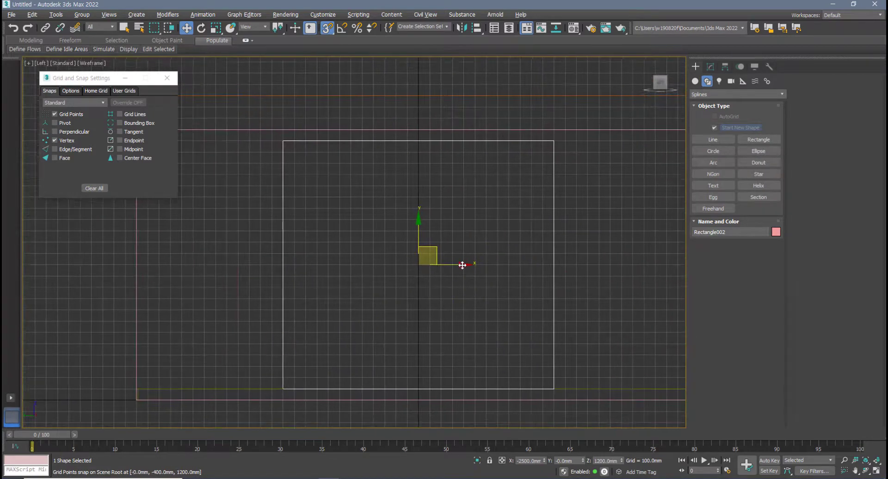
drag(462, 265, 318, 268)
key(alt+w)
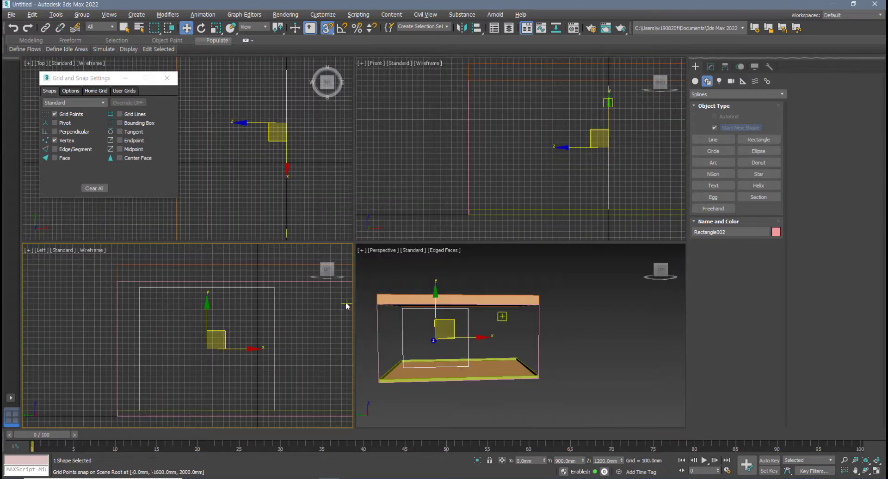
Switch snapping to 2.5D, test moving the inner rectangle along X to the wall line in the Front view, and undo the move
right_click(523, 187)
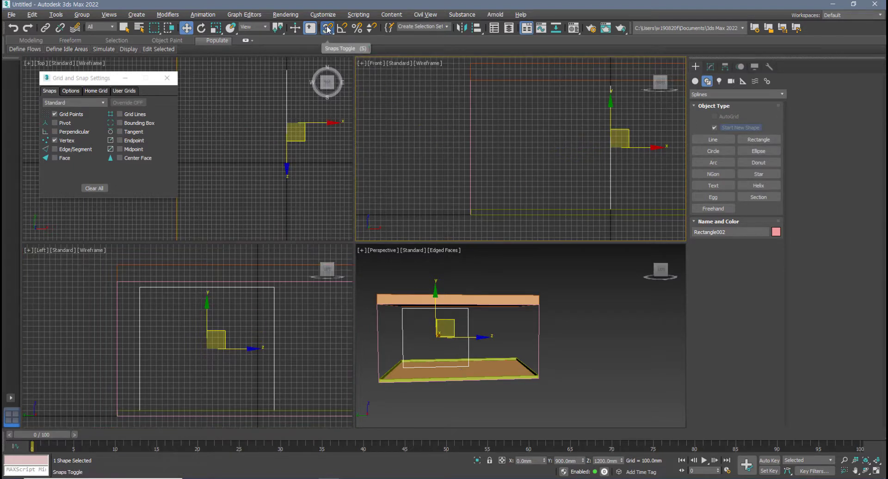
drag(327, 30, 327, 62)
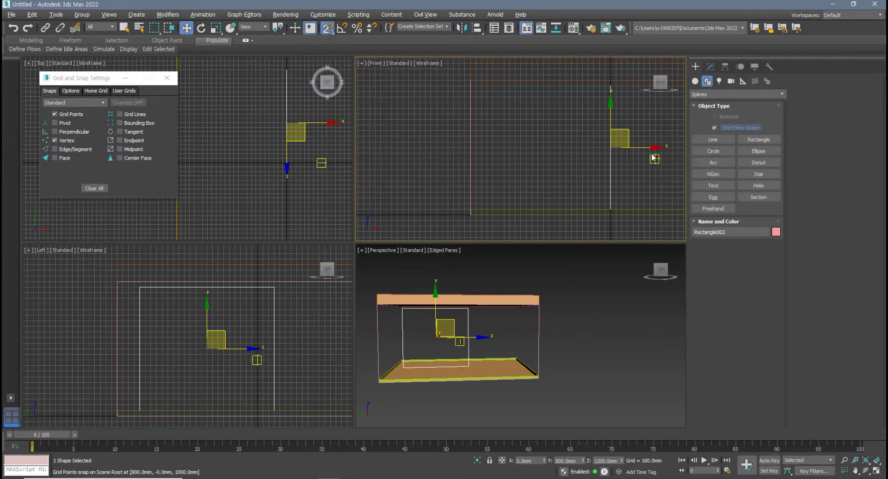
drag(637, 146, 472, 149)
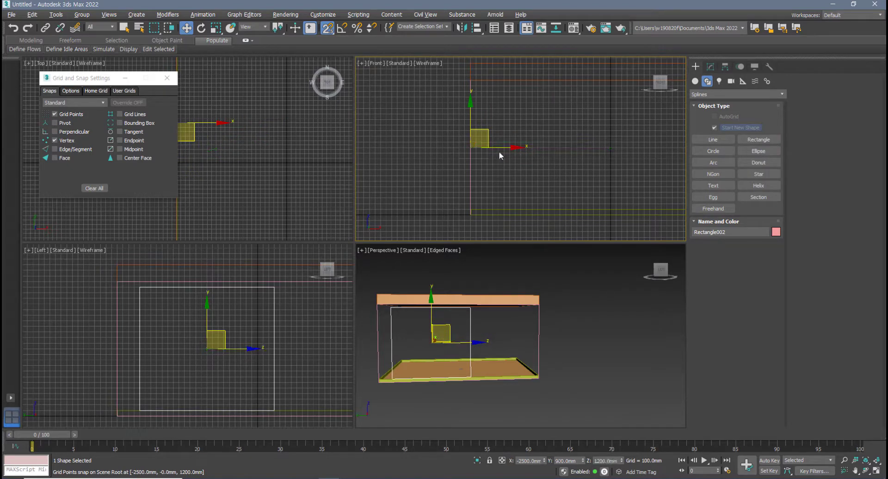
key(ctrl+z)
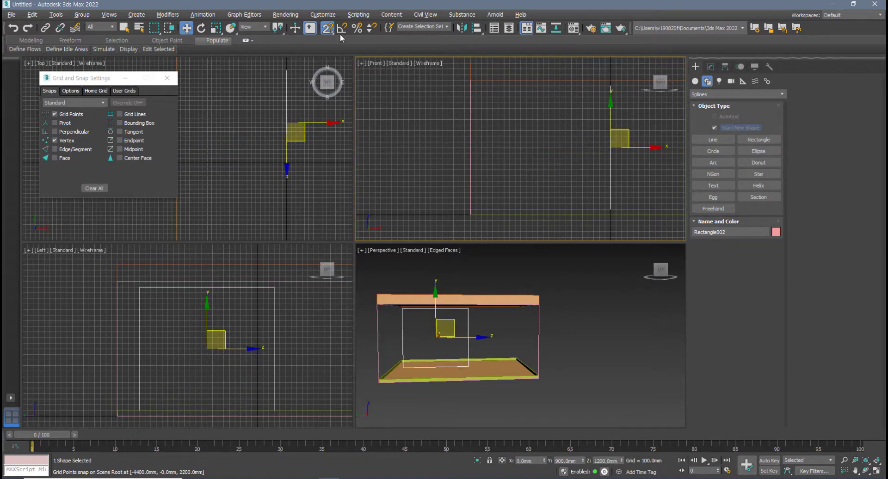
Return snapping to 3D, repeat the inner rectangle's move to the wall line for comparison, and undo it
drag(328, 29, 327, 70)
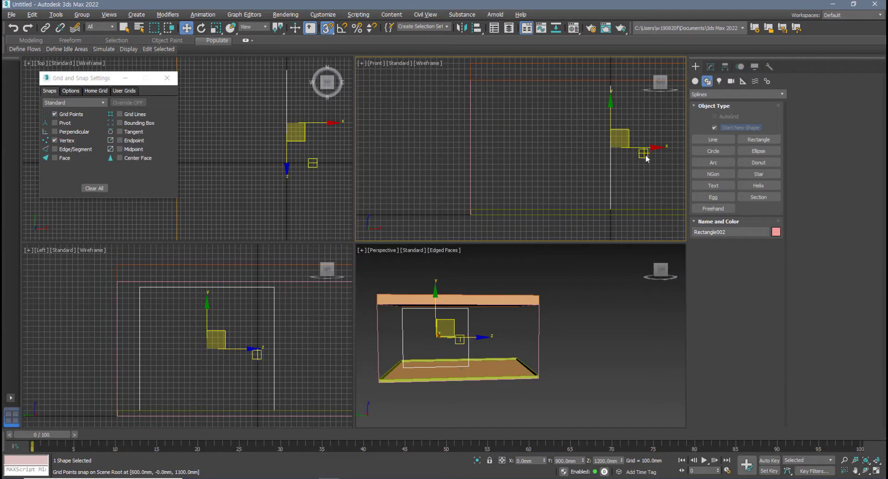
mouse_move(612, 148)
mouse_down()
mouse_move(471, 146)
mouse_move(486, 146)
mouse_move(476, 144)
mouse_move(479, 135)
mouse_move(470, 149)
mouse_up()
key(ctrl+z)
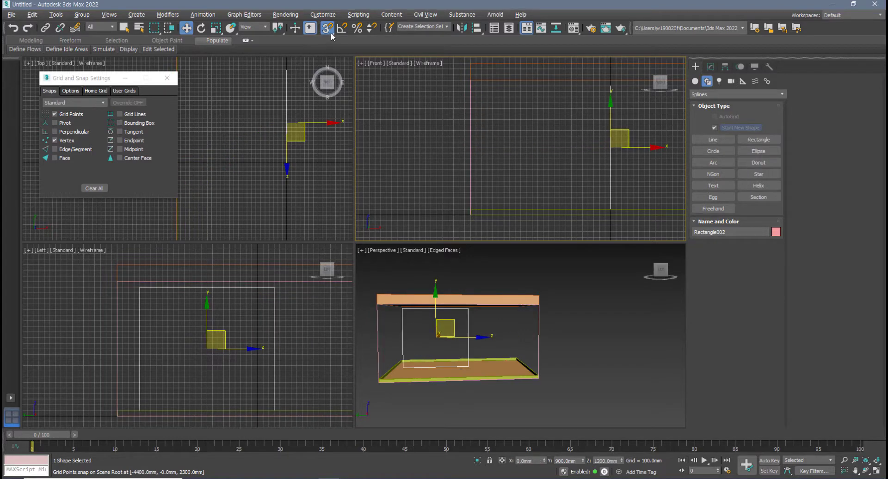
Set snapping to 2.5D and move the inner rectangle along X onto the wall outline's plane at X -2500 mm
drag(327, 28, 329, 57)
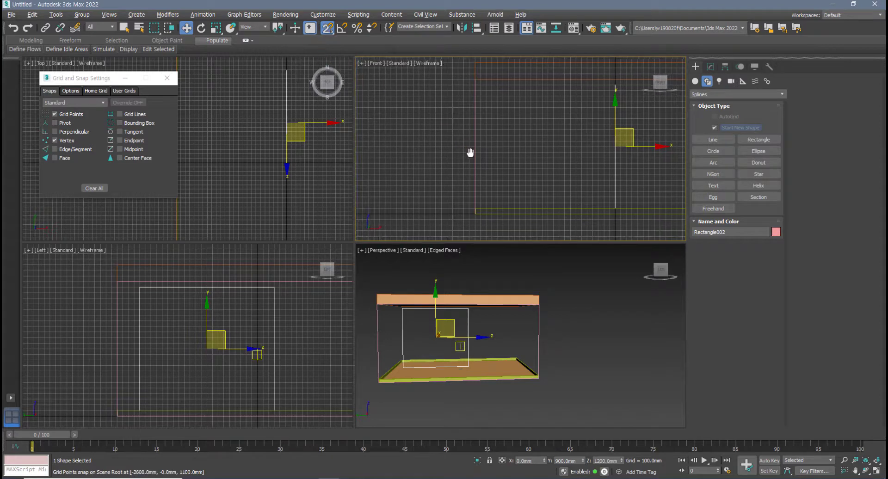
middle_drag(613, 164, 599, 163)
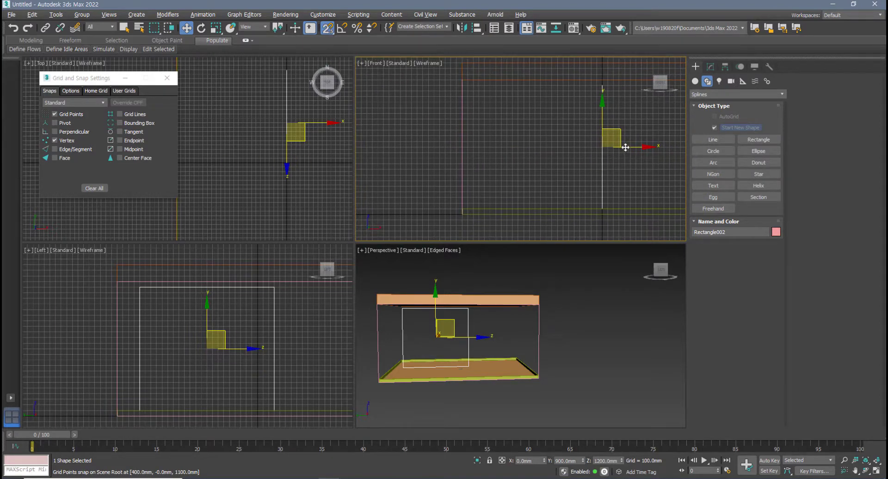
drag(626, 146, 463, 148)
mouse_move(587, 359)
alt+middle_down()
mouse_move(552, 362)
mouse_move(616, 346)
mouse_move(577, 356)
alt+middle_up()
alt+middle_drag(504, 297, 524, 337)
key(alt+w)
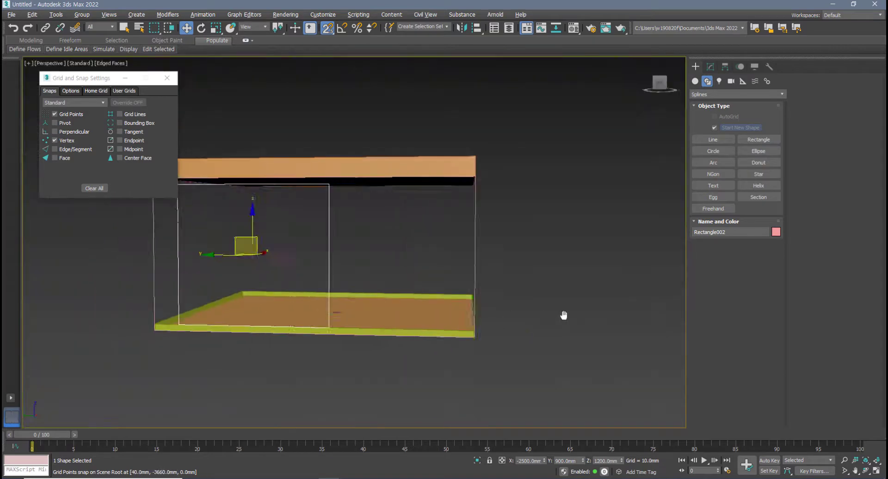
alt+middle_drag(563, 313, 550, 279)
Select the 2400 x 5000 mm wall rectangle and look through the modifiers and object commands available for it
click(523, 287)
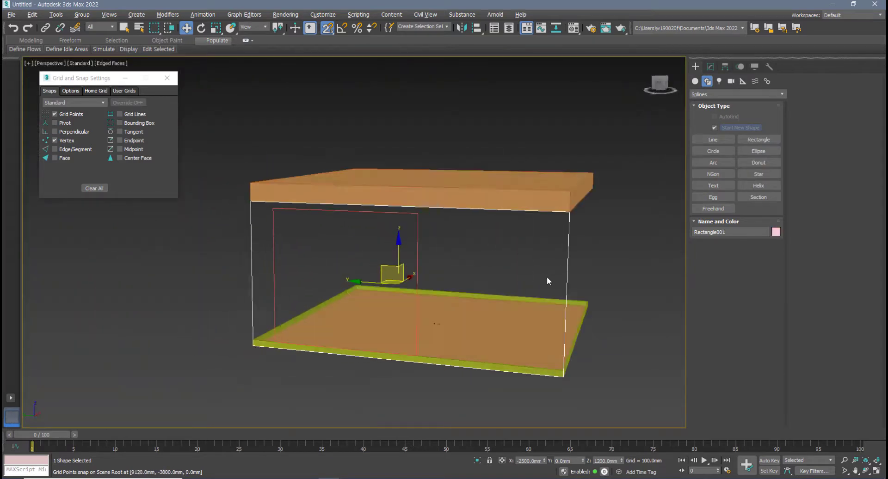
click(711, 67)
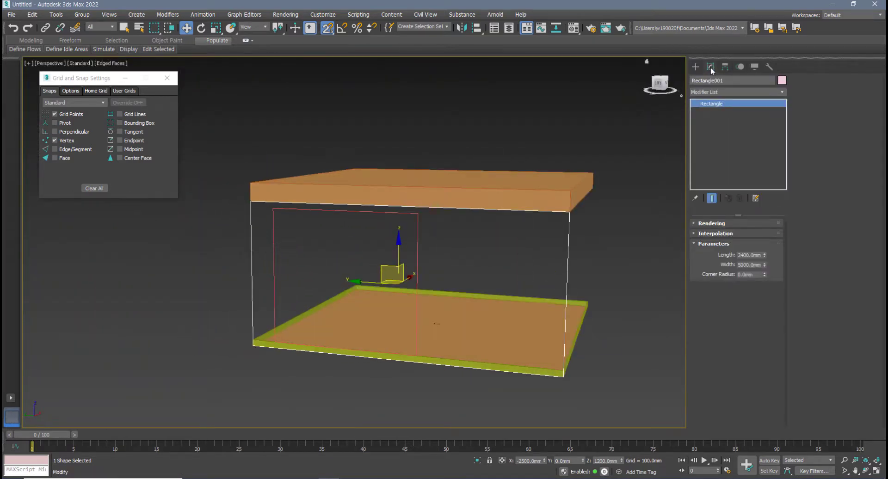
click(783, 92)
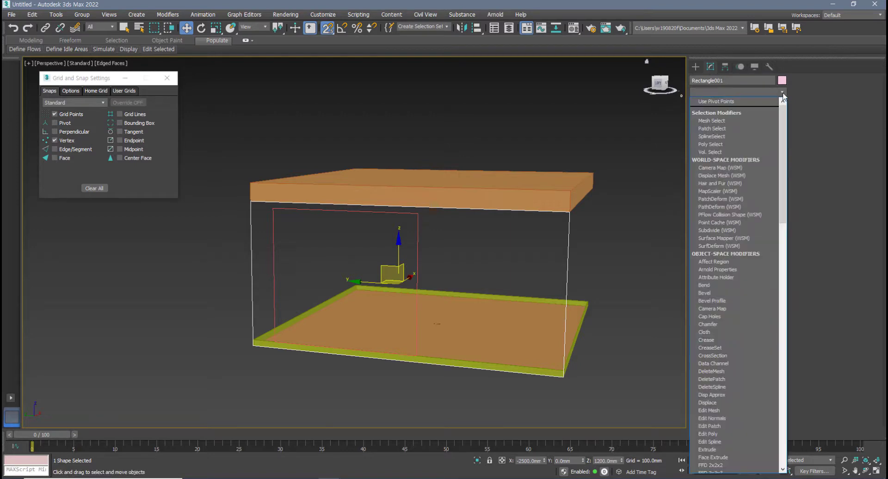
scroll(746, 336, down, 3)
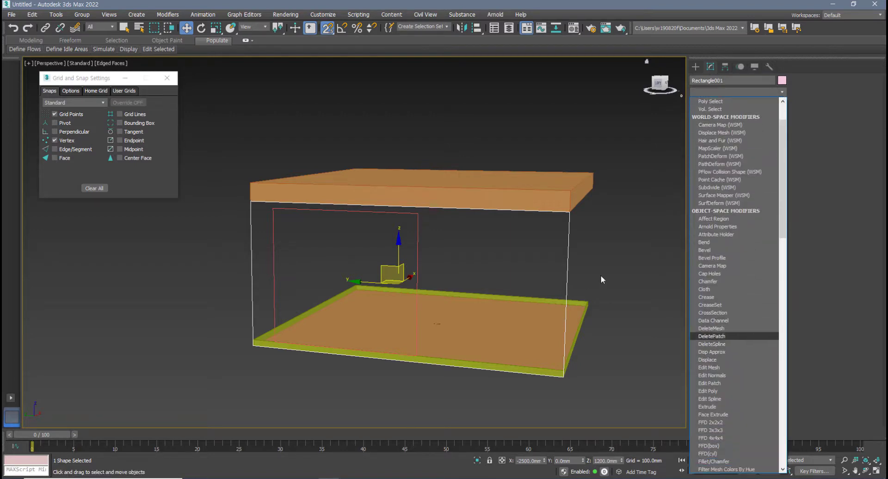
click(585, 270)
right_click(570, 258)
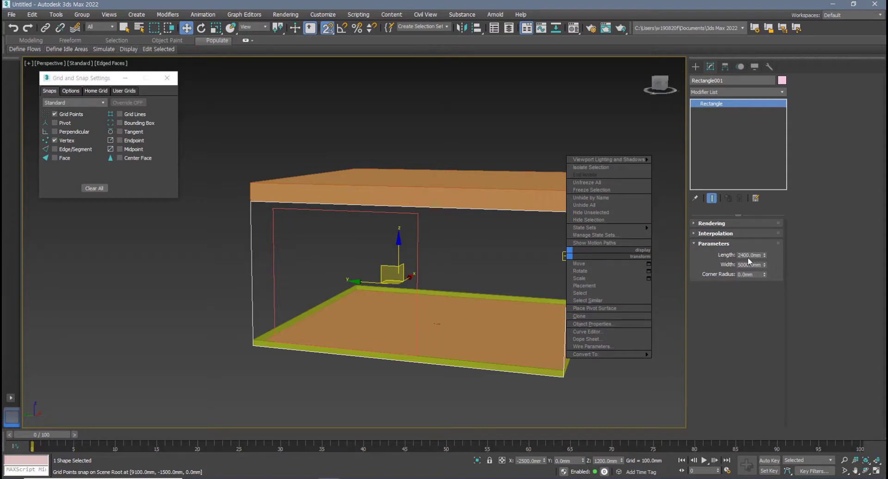
click(784, 92)
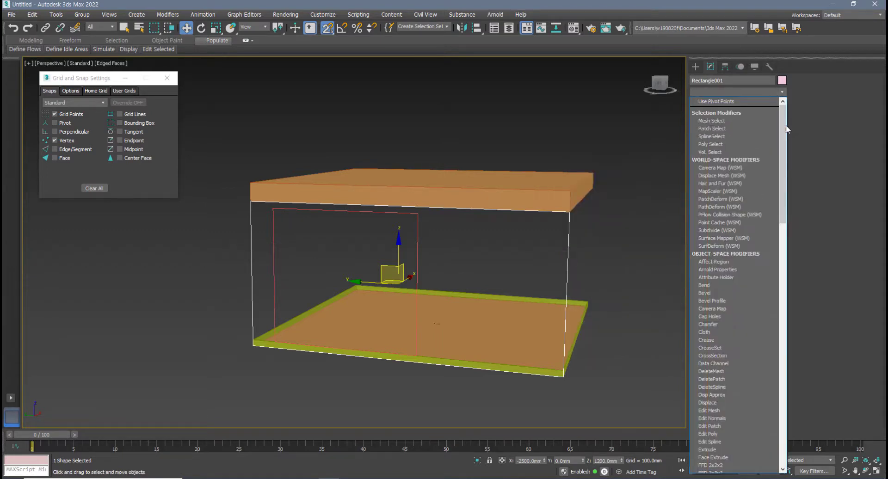
click(609, 229)
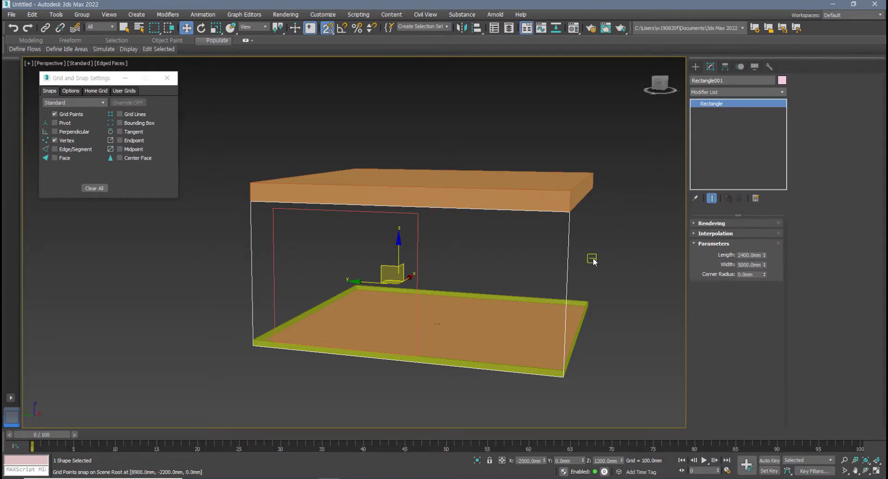
Convert the outer wall rectangle to an Editable Spline and attach the inner opening rectangle to it
right_click(567, 252)
mouse_move(595, 350)
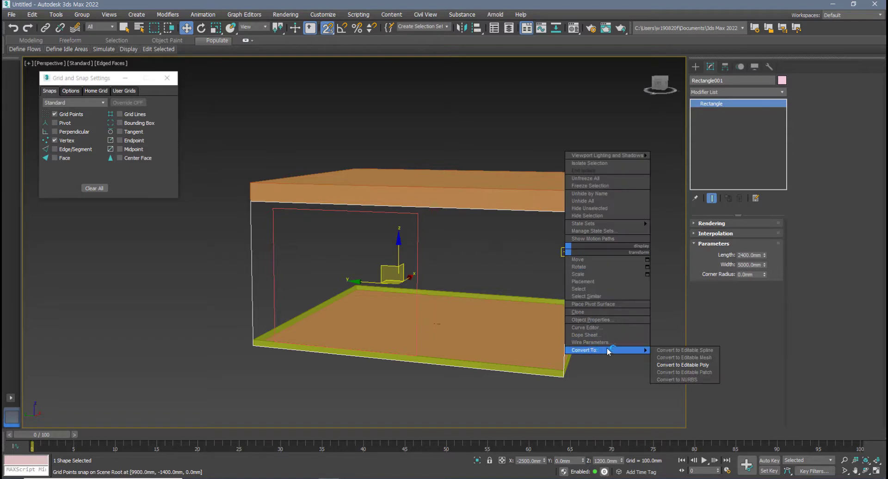
click(706, 351)
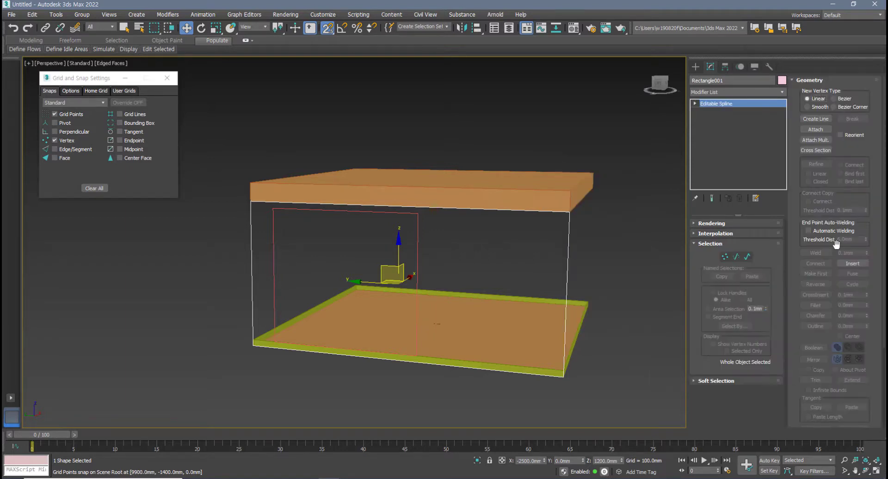
click(821, 130)
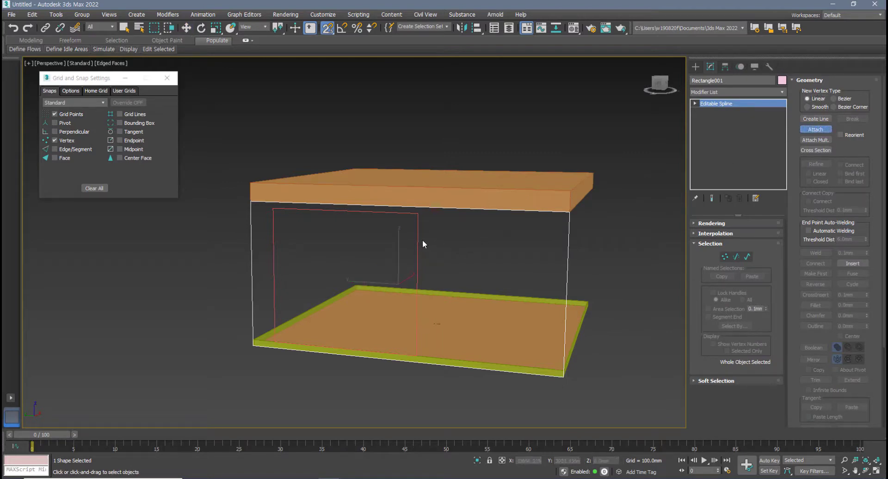
key(w)
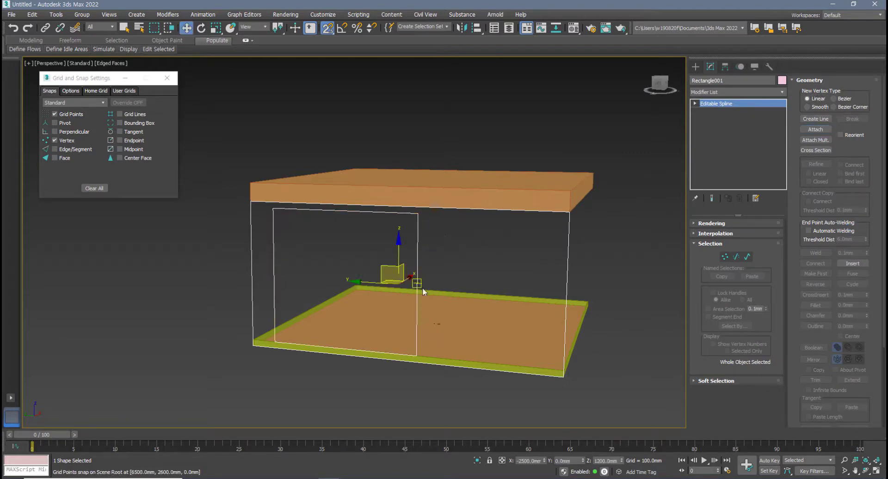
alt+middle_drag(421, 293, 548, 307)
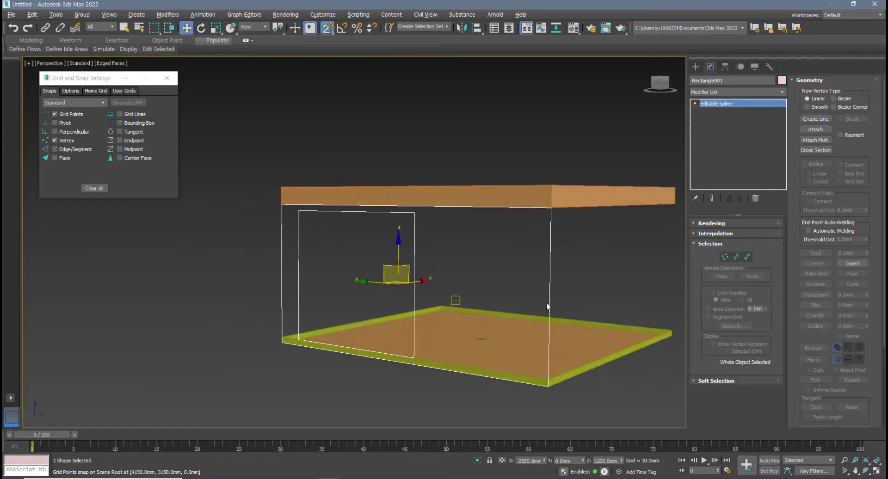
Extrude the combined wall outline by -200 mm to form a wall with an opening
click(782, 93)
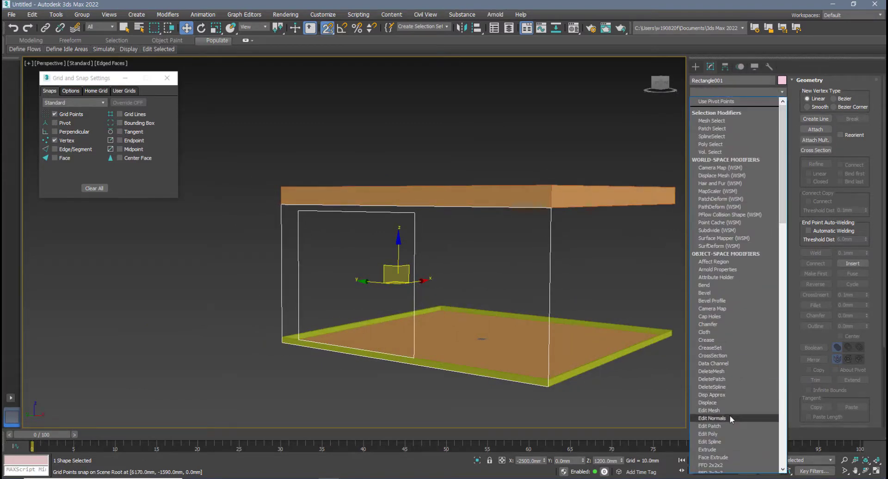
click(728, 450)
alt+middle_drag(645, 371, 572, 357)
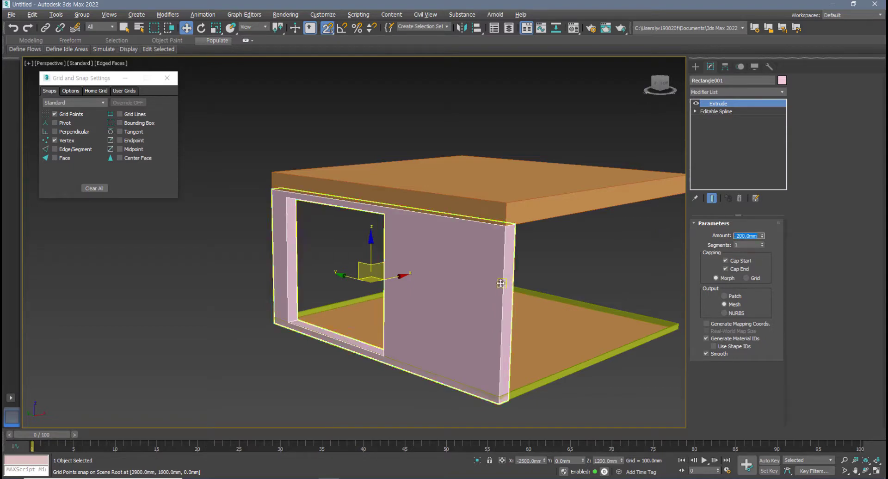
alt+middle_drag(490, 259, 351, 313)
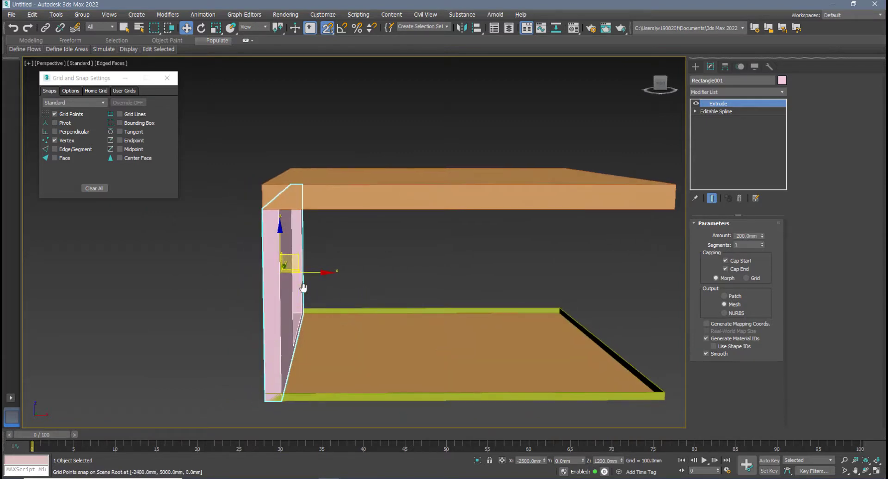
Open the baseboard's Edit Spline at vertex level and select the four vertices on the wall side
click(336, 310)
alt+middle_drag(289, 372, 296, 372)
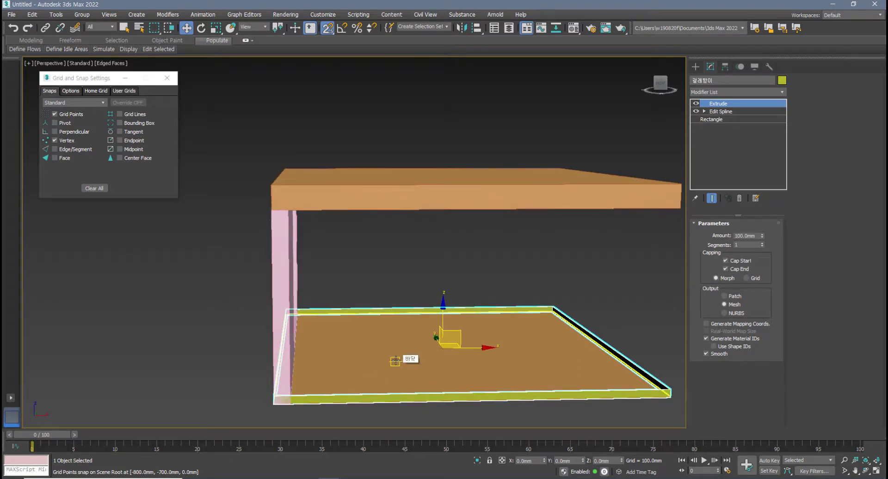
middle_drag(395, 361, 394, 352)
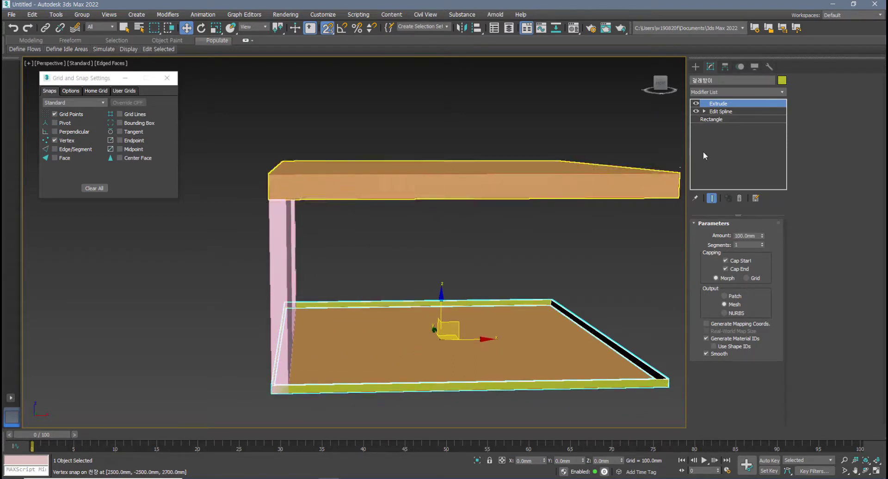
click(731, 112)
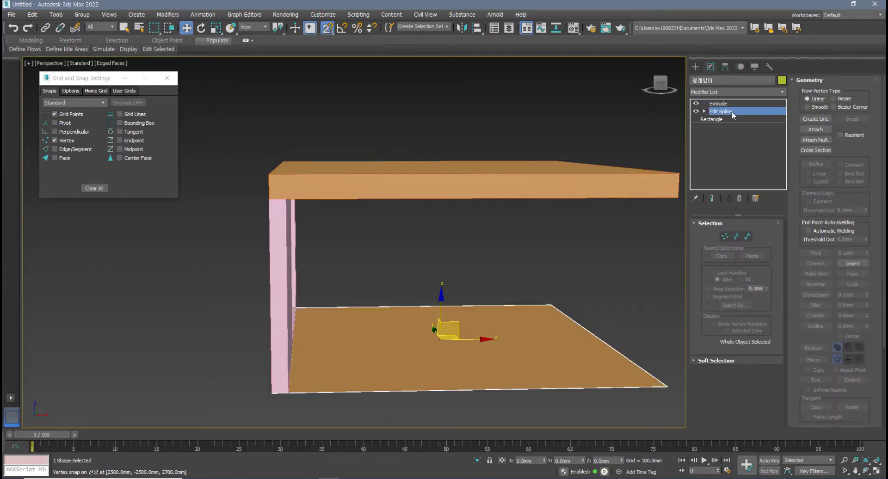
click(725, 237)
drag(375, 269, 219, 429)
middle_drag(291, 343, 320, 345)
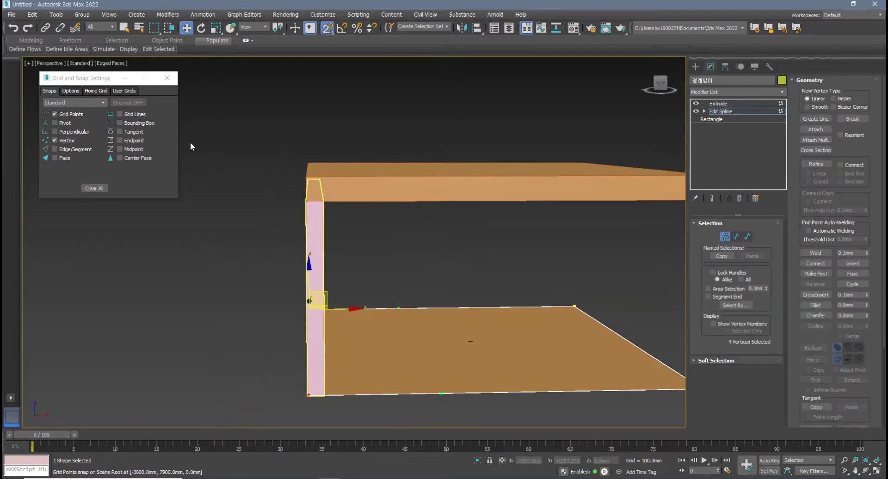
In the Top view, select all eight baseboard vertices and convert them to Corner type
drag(99, 79, 107, 235)
key(alt+w)
middle_drag(148, 149, 200, 166)
scroll(248, 166, down, 5)
key(alt+w)
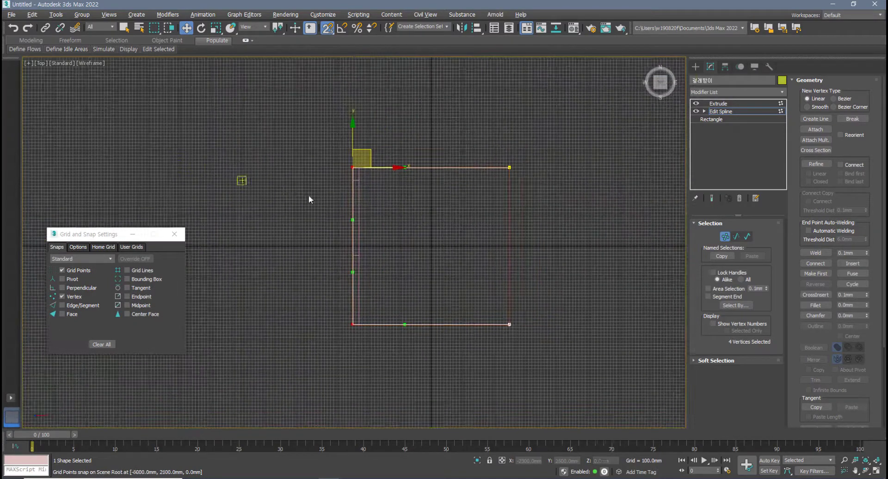
middle_drag(394, 194, 355, 193)
scroll(354, 194, up, 3)
mouse_move(373, 158)
mouse_down()
mouse_move(378, 137)
mouse_move(372, 158)
mouse_up()
middle_drag(367, 227, 333, 213)
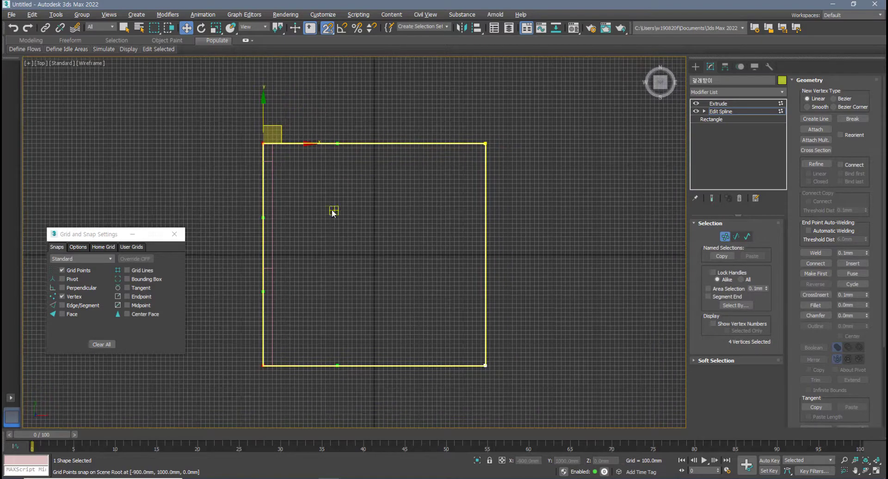
drag(234, 110, 534, 405)
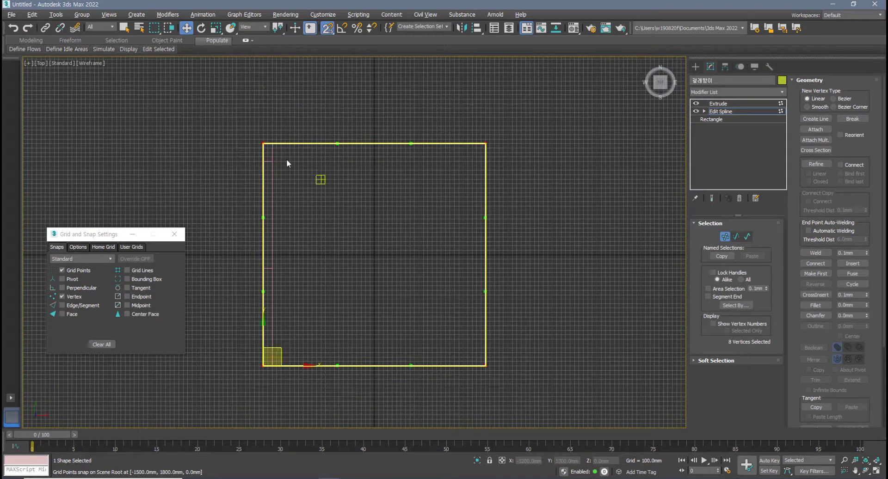
drag(239, 120, 512, 385)
right_click(486, 319)
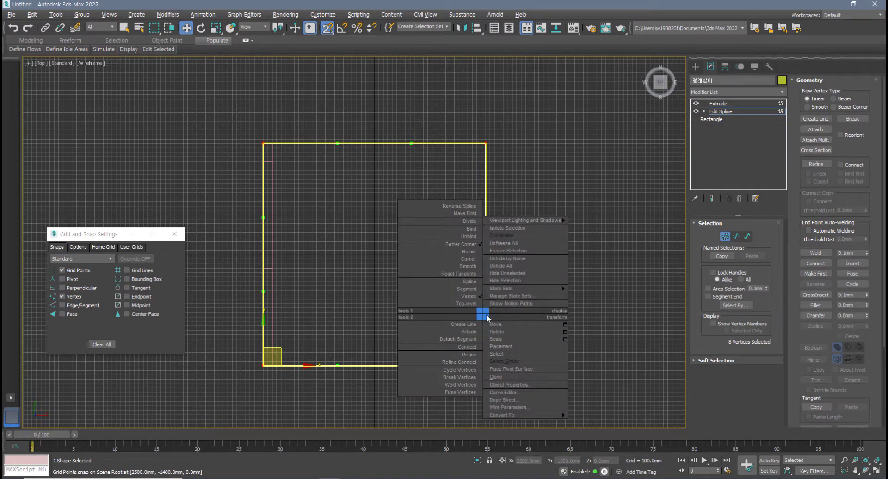
click(471, 260)
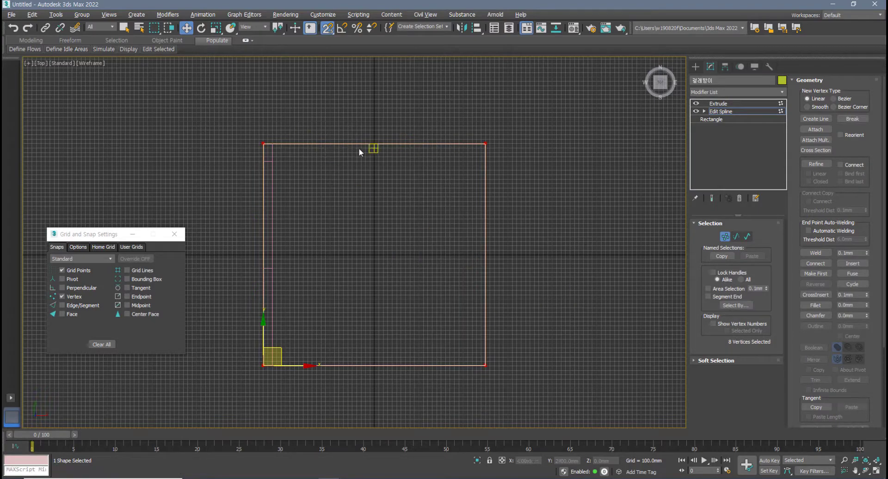
Move the baseboard's four wall-side vertices along X onto the wall's inner face, and leave vertex editing
drag(226, 110, 296, 385)
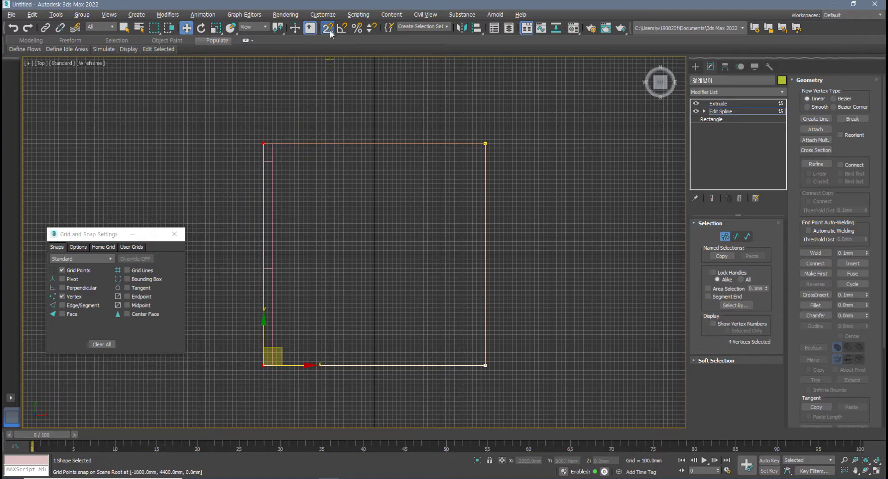
drag(330, 32, 331, 57)
scroll(268, 173, up, 5)
scroll(240, 209, up, 2)
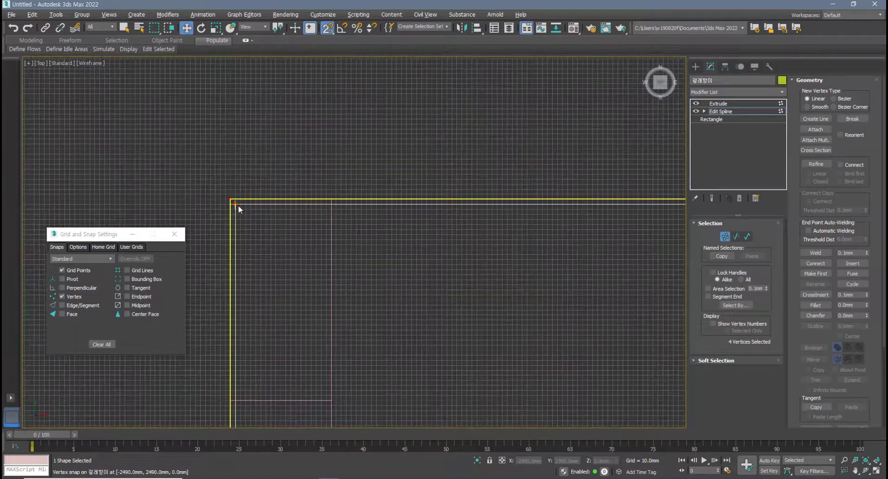
drag(229, 199, 277, 139)
scroll(335, 222, up, 4)
scroll(331, 203, down, 8)
middle_drag(340, 238, 309, 164)
scroll(320, 181, down, 4)
middle_drag(335, 217, 304, 160)
middle_drag(319, 230, 312, 196)
key(alt+w)
middle_drag(458, 362, 418, 345)
alt+middle_drag(472, 356, 505, 361)
key(alt+w)
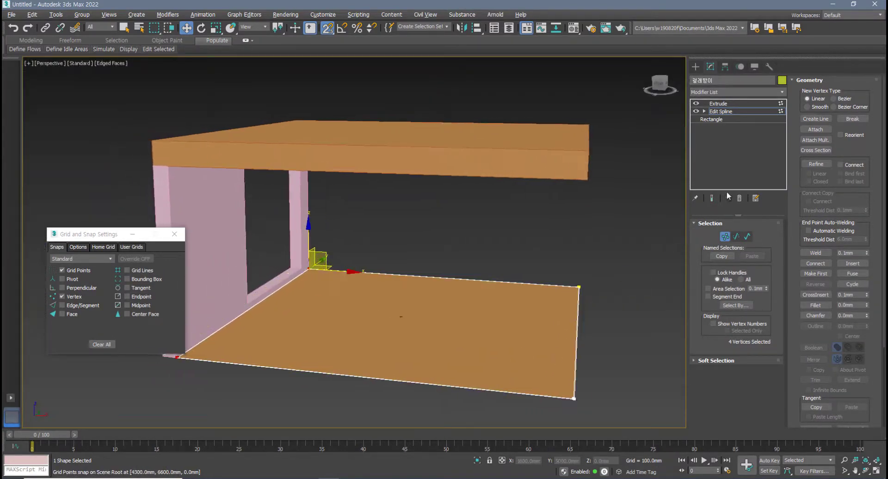
click(726, 237)
click(528, 264)
scroll(344, 244, up, 6)
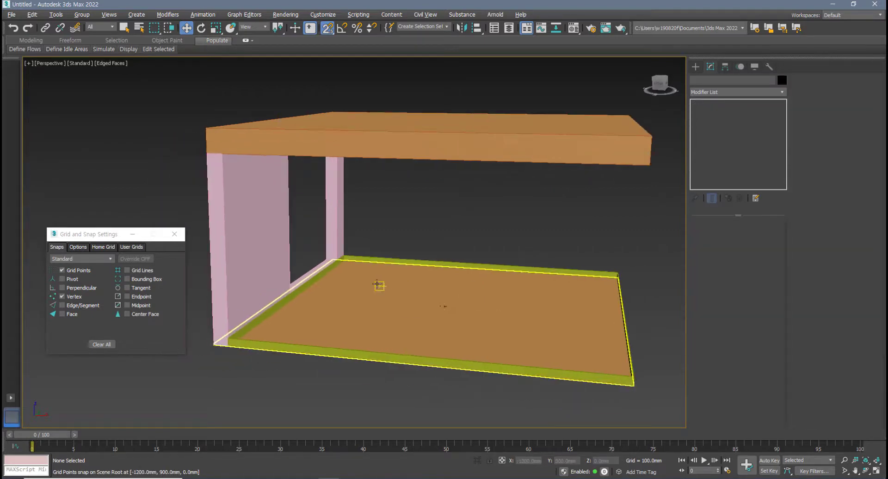
click(341, 235)
middle_drag(265, 276, 287, 299)
scroll(404, 250, down, 3)
click(357, 292)
scroll(253, 279, down, 3)
Start the Rectangle spline tool in the Left view and try drawing from the wall opening's upper corner
key(alt+w)
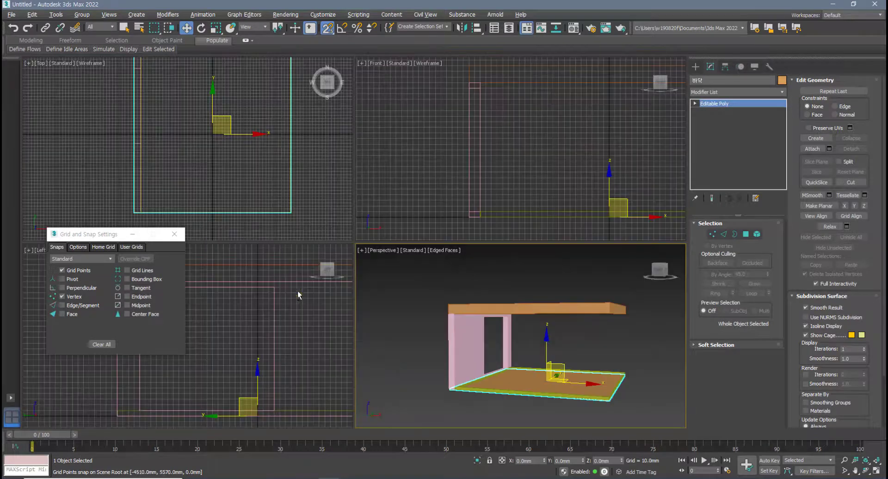
scroll(345, 223, down, 4)
middle_drag(256, 355, 297, 348)
scroll(299, 334, down, 4)
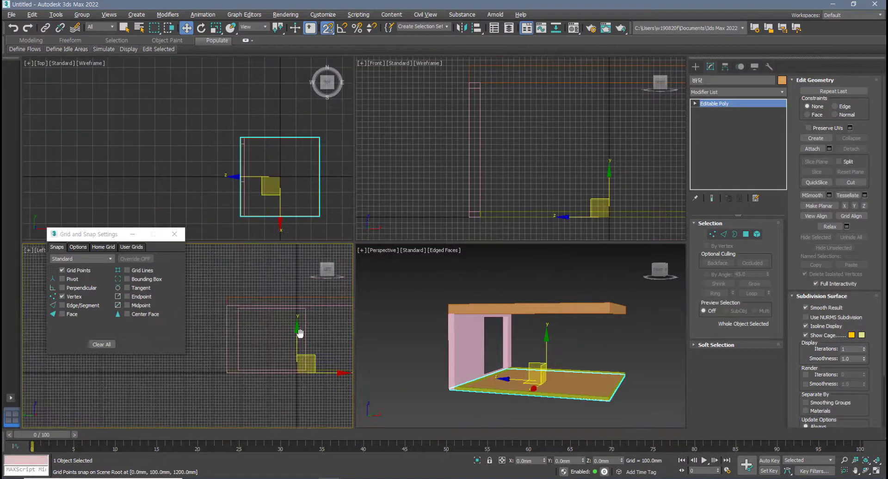
key(alt+w)
click(696, 68)
middle_drag(507, 216, 352, 224)
scroll(408, 239, up, 2)
click(759, 139)
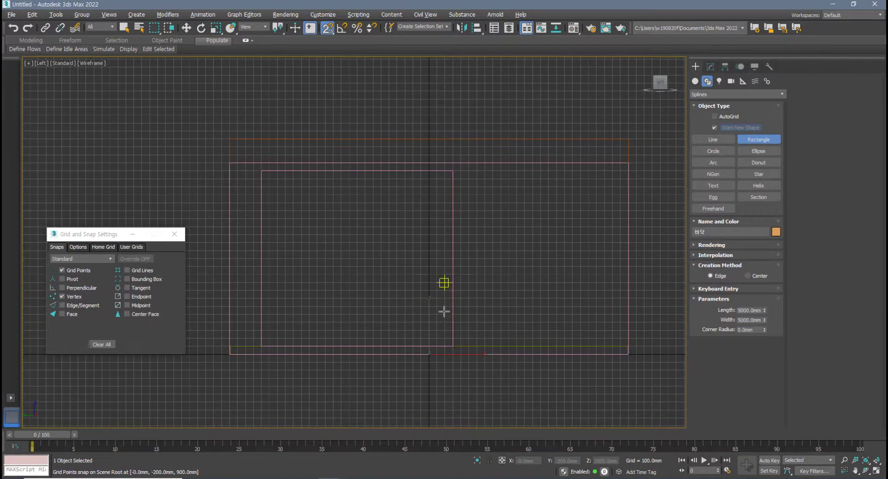
drag(261, 171, 420, 307)
right_click(421, 308)
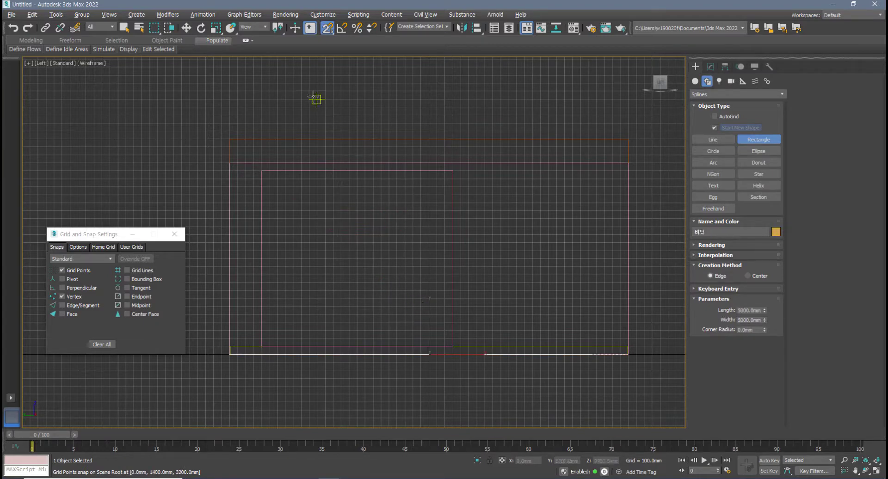
Set snapping to 3D, draw a 2200 x 2400 mm rectangle over the wall opening, and undo it
drag(329, 28, 331, 73)
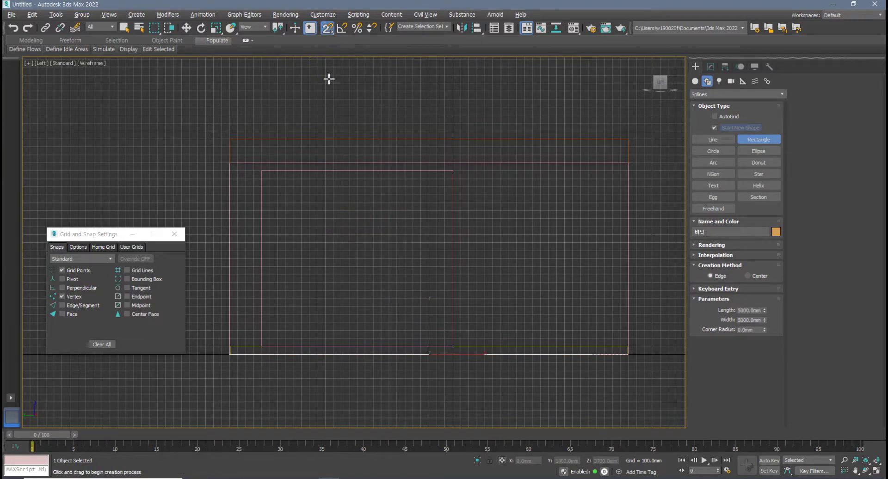
drag(263, 172, 453, 346)
key(alt+w)
scroll(436, 302, up, 6)
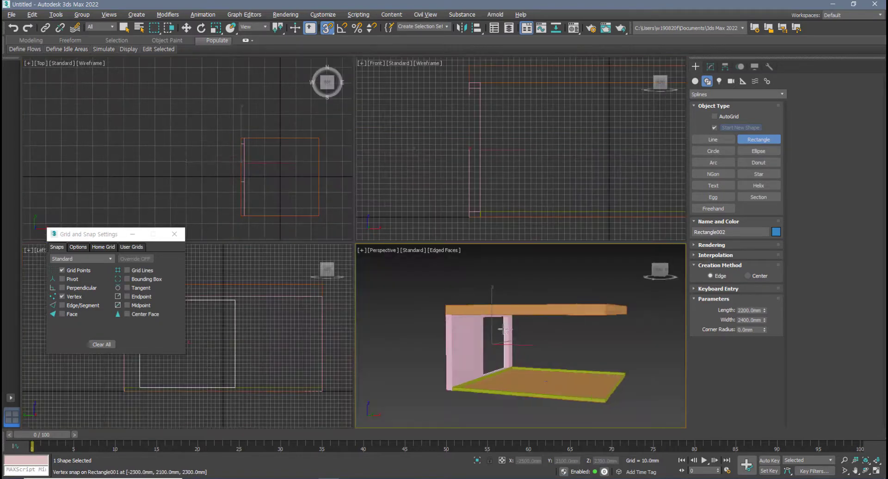
scroll(510, 348, down, 5)
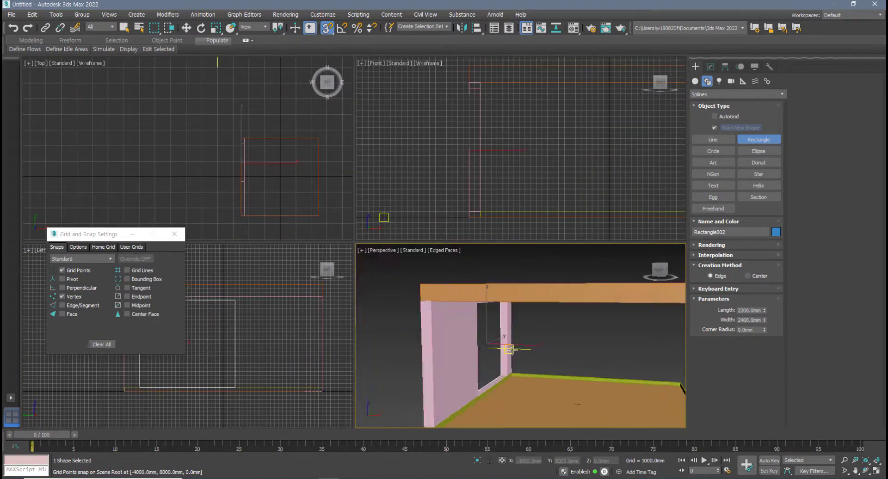
key(ctrl+z)
Switch snapping to 2.5D, trace the wall opening with a rectangle in the Left view for comparison, and undo it
drag(331, 53, 330, 60)
middle_drag(241, 320, 295, 321)
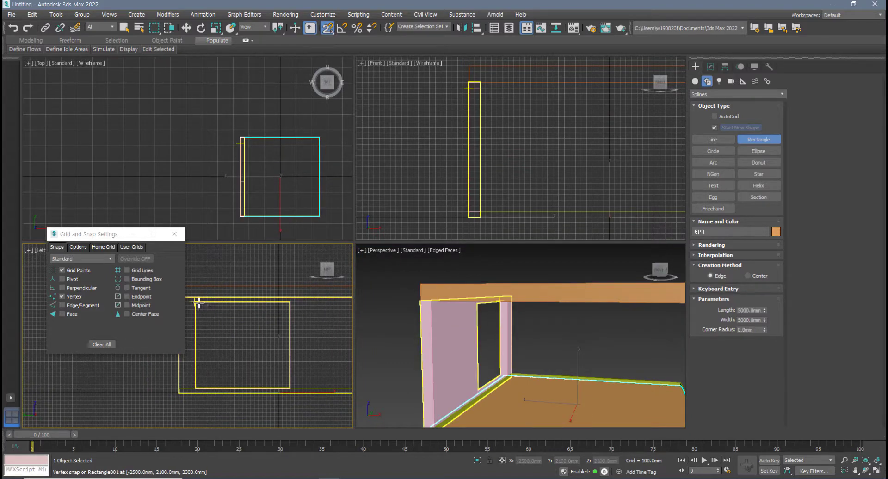
drag(195, 301, 290, 389)
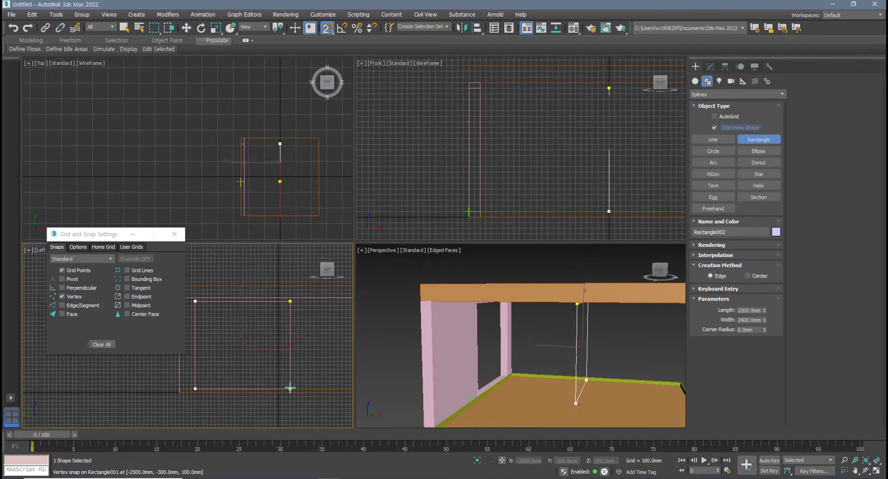
alt+middle_drag(539, 374, 570, 369)
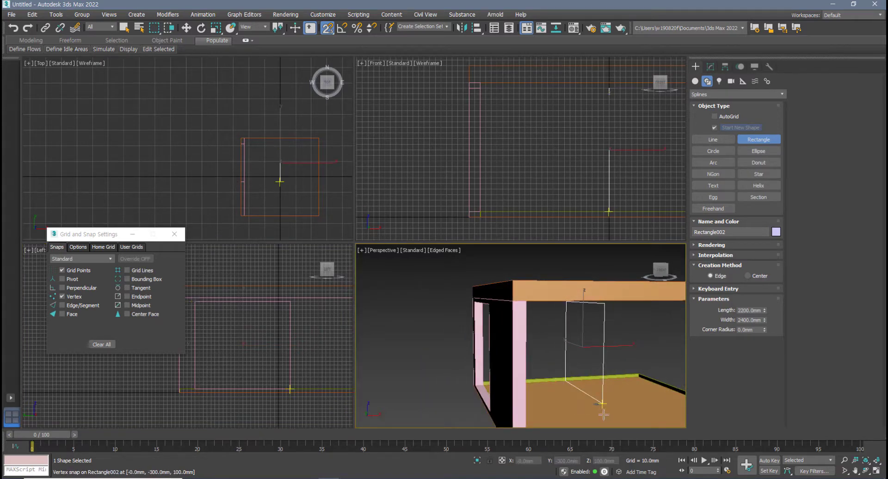
alt+middle_drag(613, 413, 575, 407)
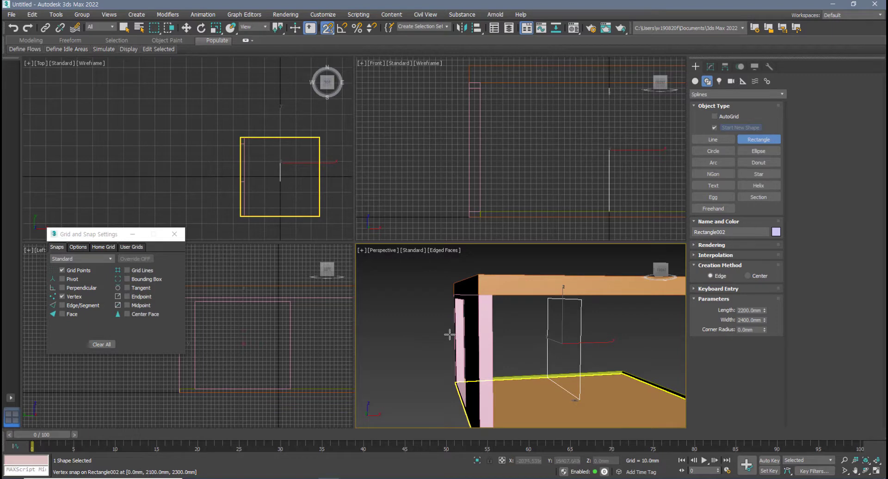
key(ctrl+z)
Return snapping to 3D and draw a 2200 x 2400 mm rectangle on the wall opening's corners in the Left view
drag(112, 230, 95, 87)
middle_drag(252, 380, 221, 364)
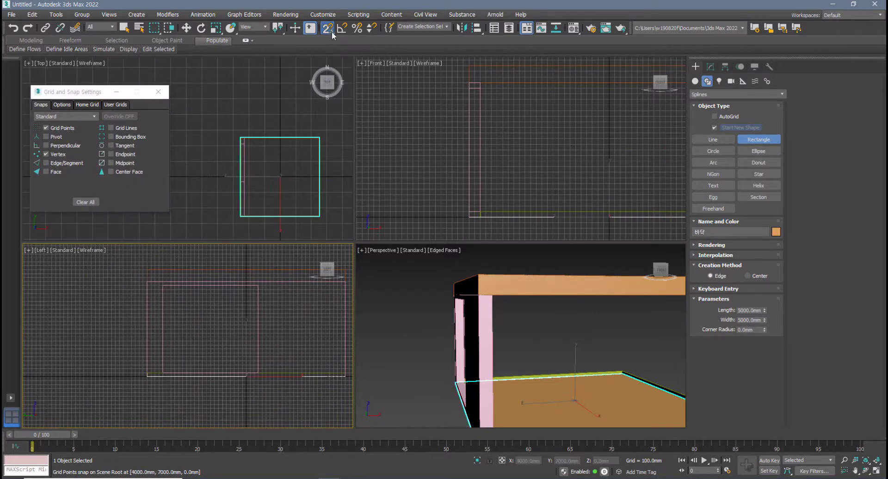
drag(330, 32, 327, 76)
middle_drag(202, 321, 195, 321)
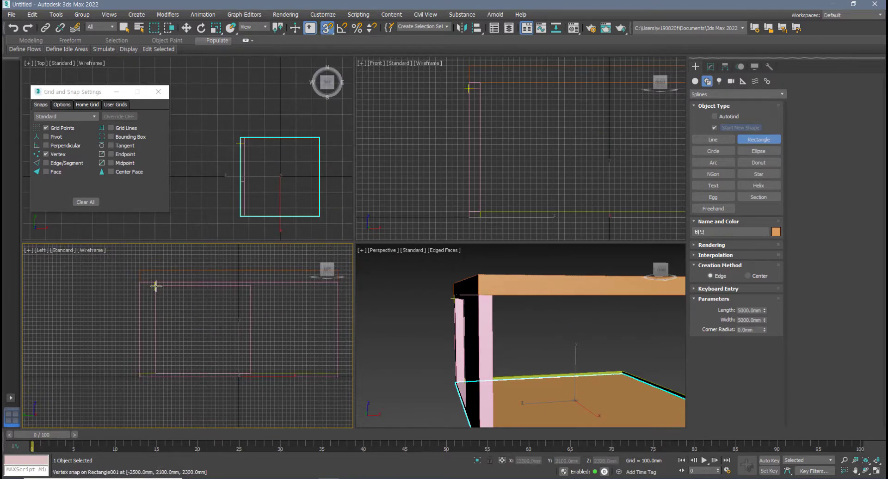
drag(156, 286, 251, 372)
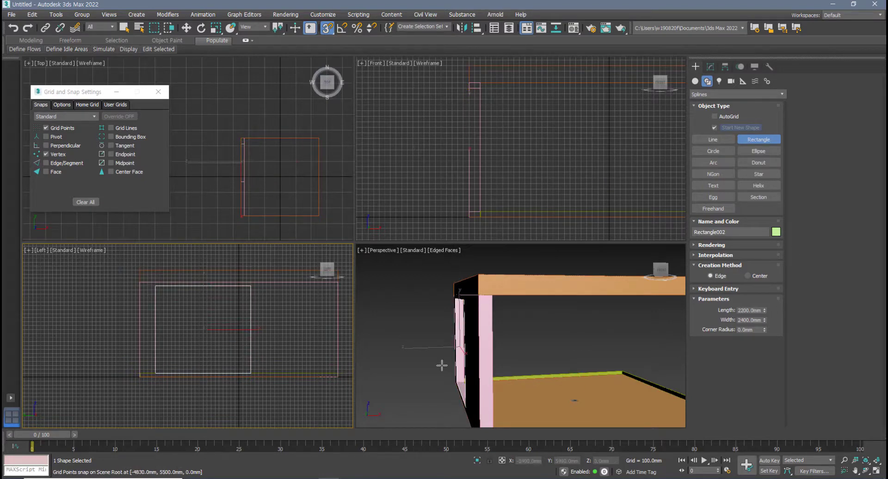
Convert the 2200 x 2400 mm opening rectangle to an editable spline
alt+middle_drag(442, 364, 506, 364)
key(alt+w)
alt+middle_drag(433, 323, 311, 241)
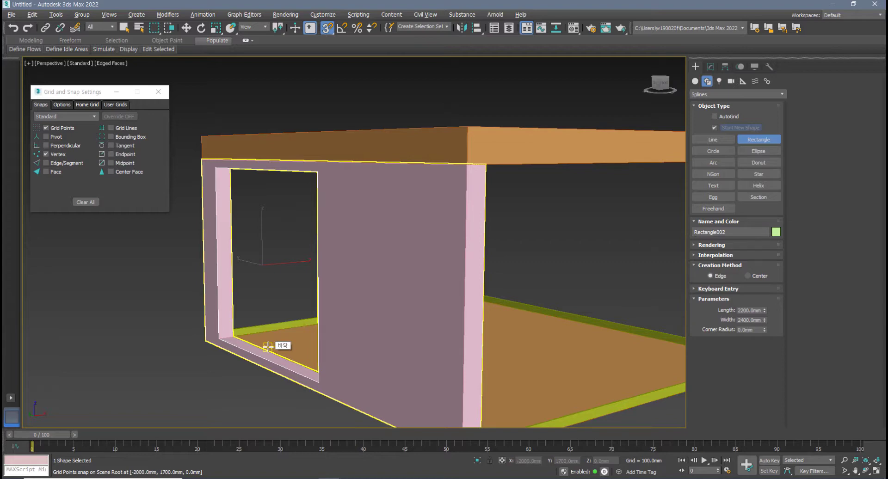
alt+middle_drag(268, 347, 328, 341)
key(alt+w)
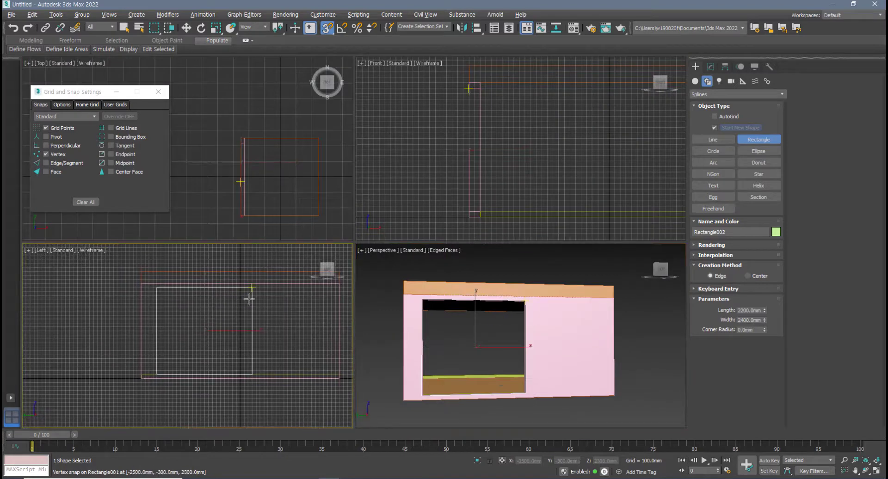
right_click(254, 341)
key(w)
right_click(248, 285)
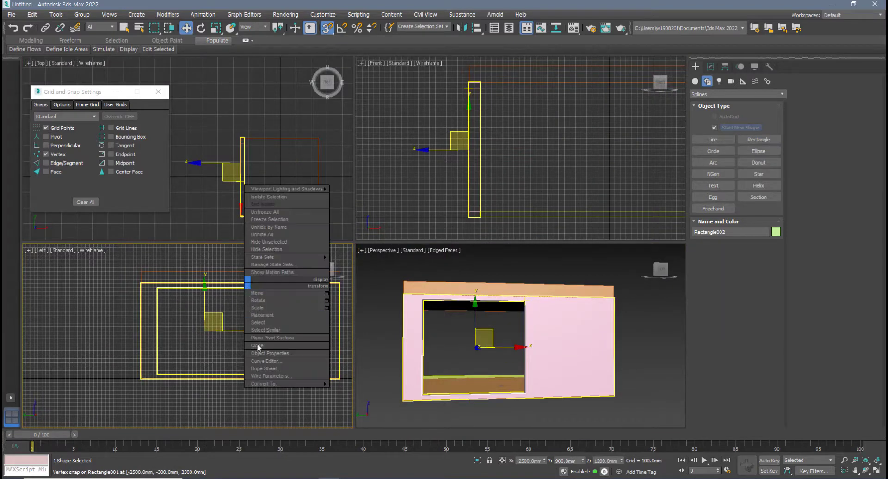
mouse_move(318, 384)
click(373, 385)
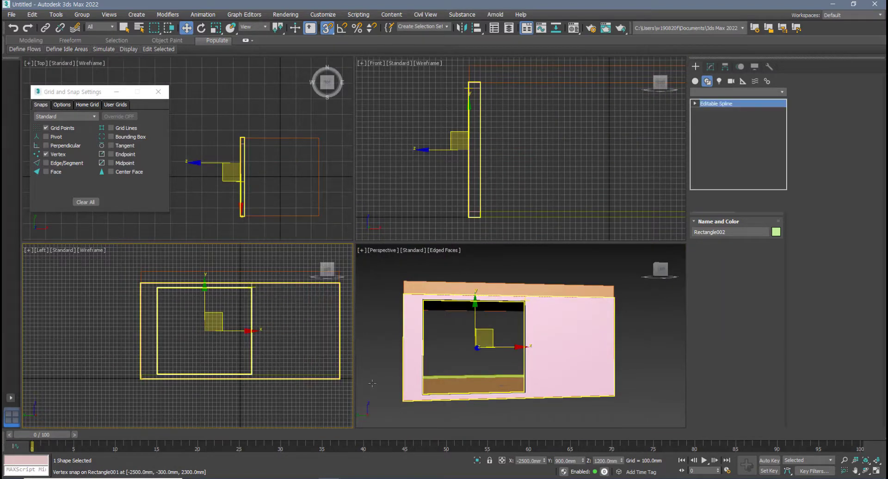
Outline the rectangle spline inward by 30 mm to form the frame profile and leave Spline sub-object editing
click(748, 257)
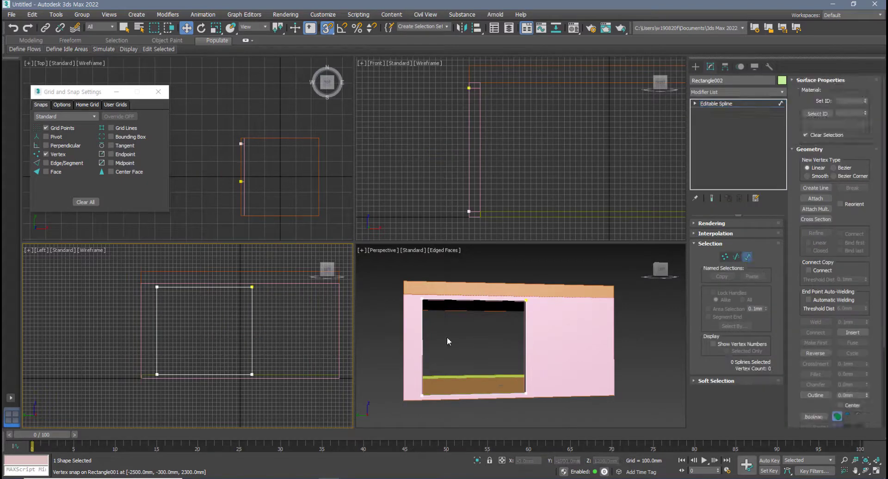
click(274, 339)
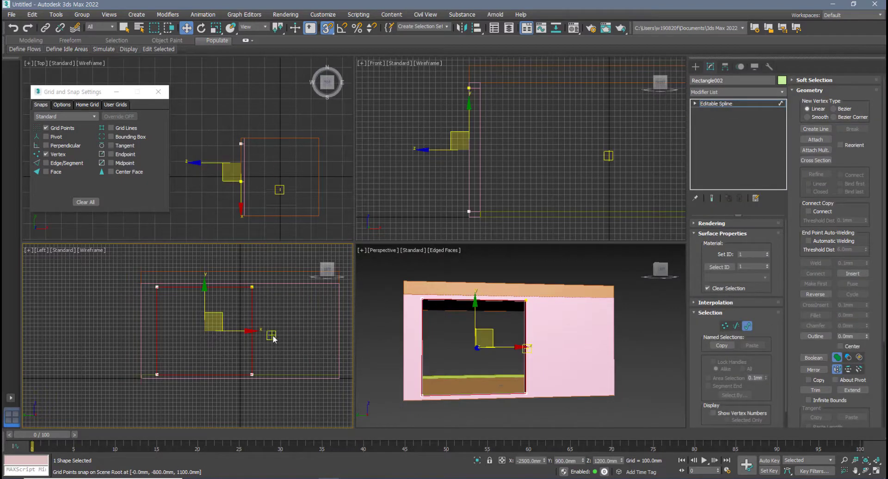
click(822, 337)
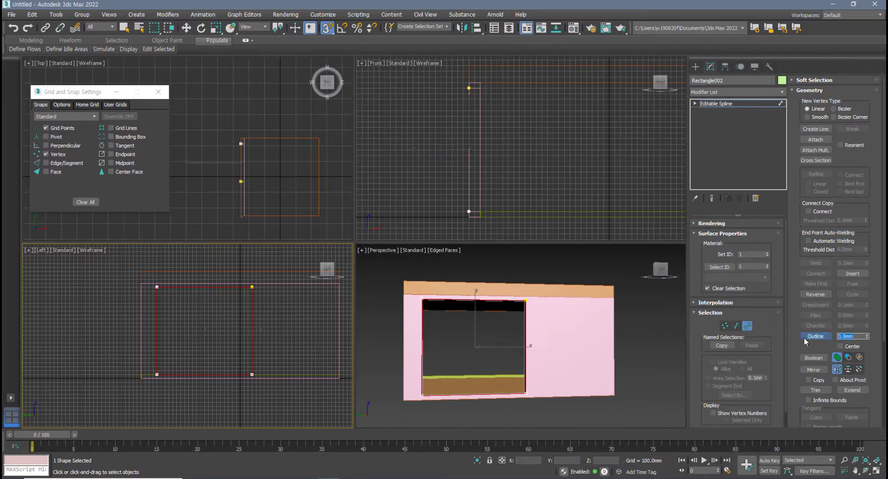
text(30)
key(Return)
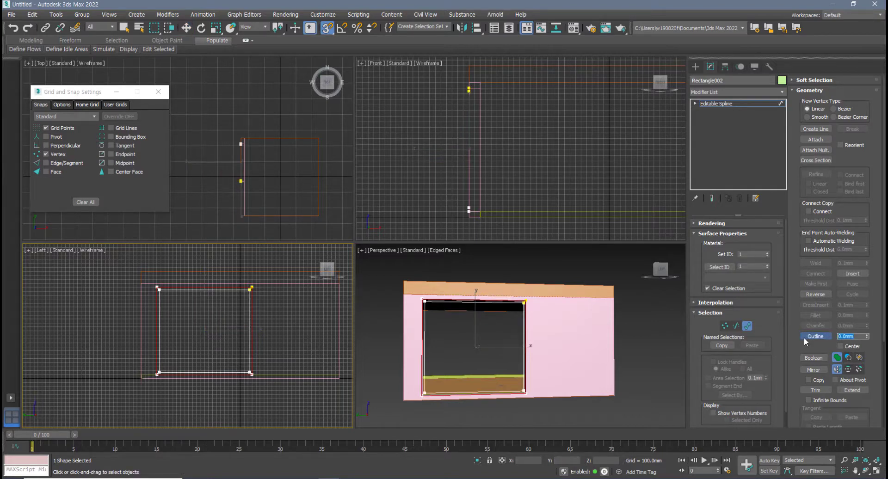
click(748, 326)
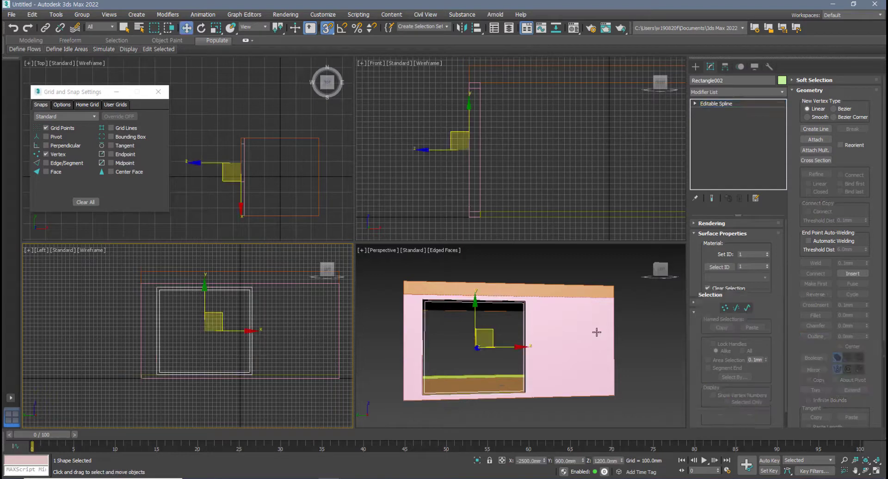
Add an Extrude modifier to the outlined frame spline
alt+middle_drag(595, 331, 497, 355)
key(alt+w)
scroll(447, 352, down, 3)
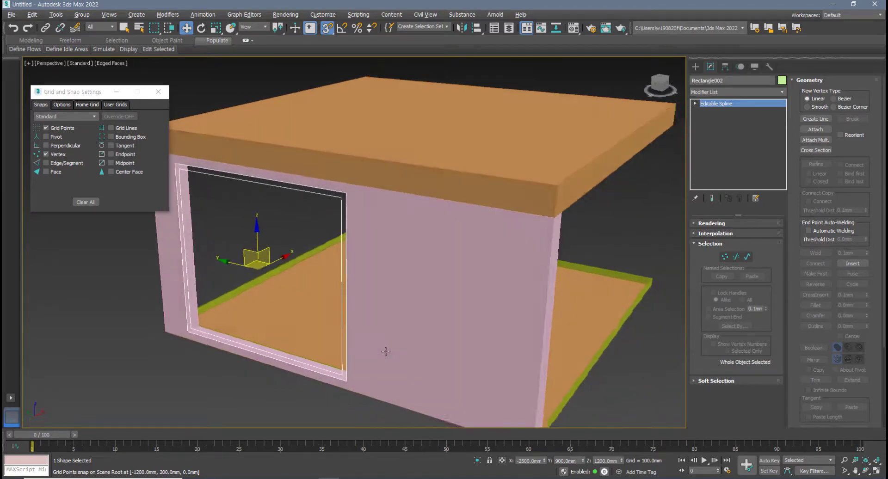
scroll(378, 349, up, 5)
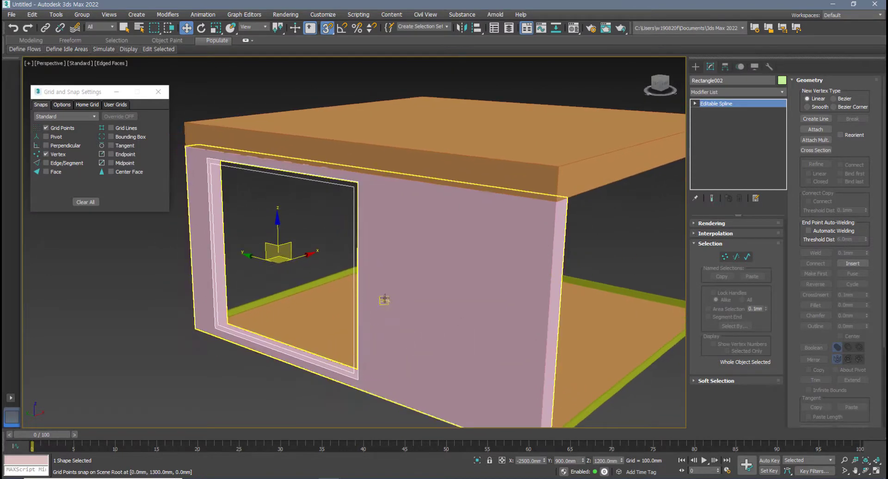
click(784, 92)
drag(784, 187, 780, 257)
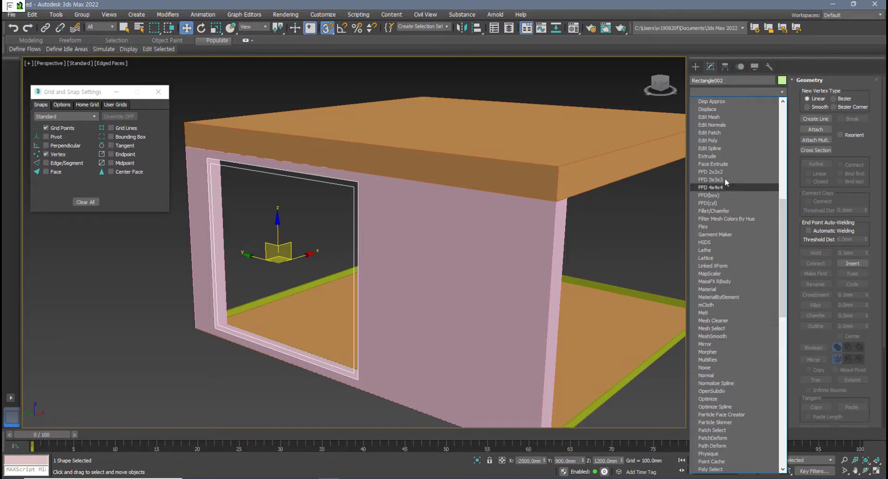
click(708, 157)
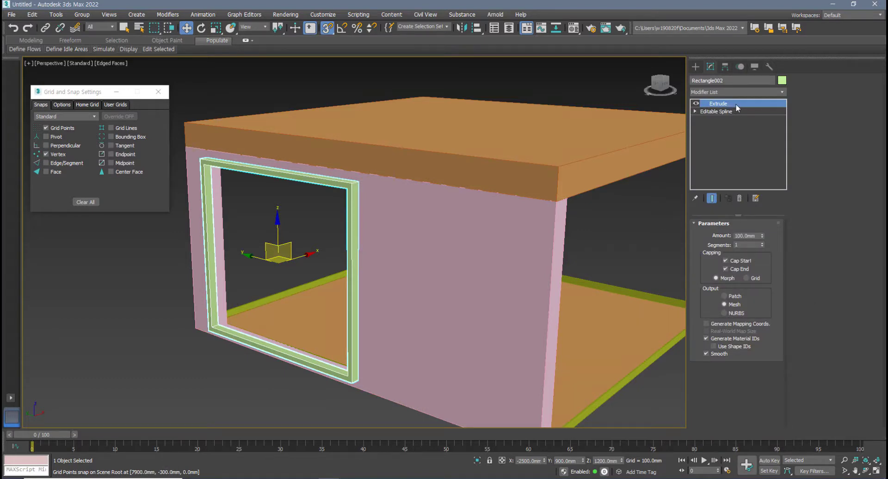
click(782, 92)
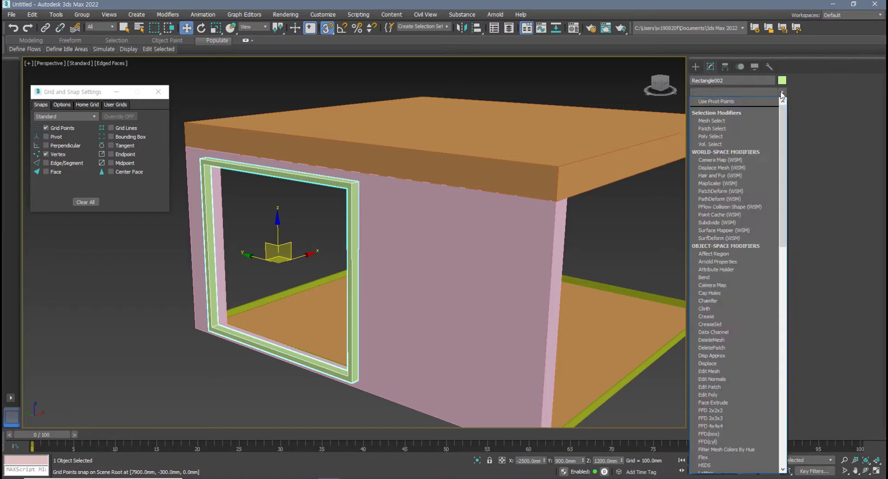
click(782, 92)
right_click(729, 106)
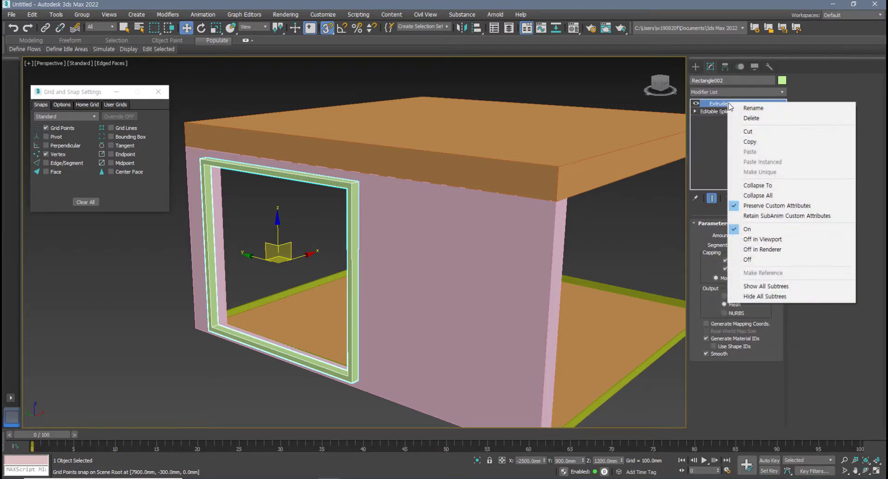
click(766, 145)
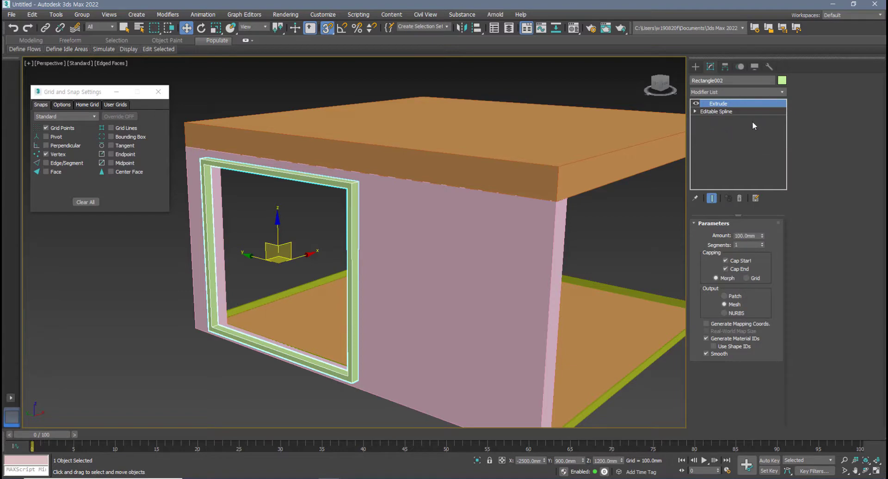
Set the frame's Extrude amount to 200 mm and reverse it into the wall with -200 mm
alt+middle_drag(638, 214, 642, 273)
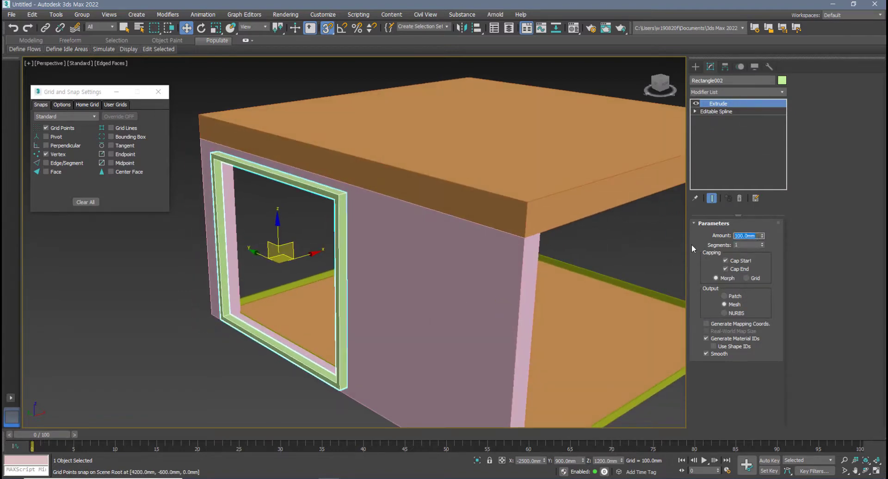
text(200)
key(Return)
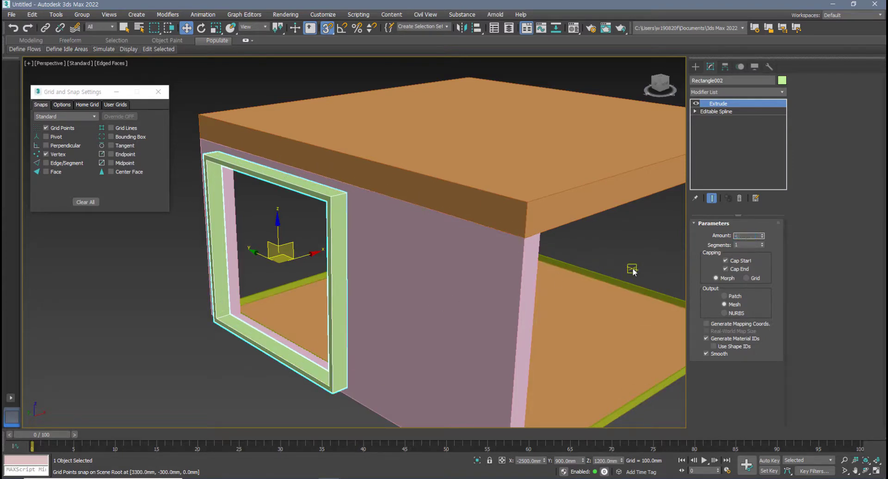
key(Return)
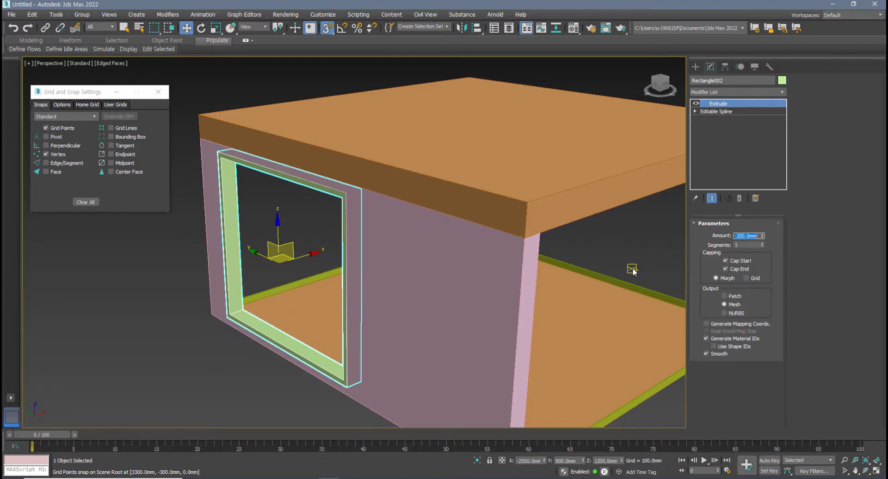
Reduce the frame's extrusion depth by setting the Extrude amount to -180 mm and -160 mm
alt+middle_drag(579, 279, 422, 316)
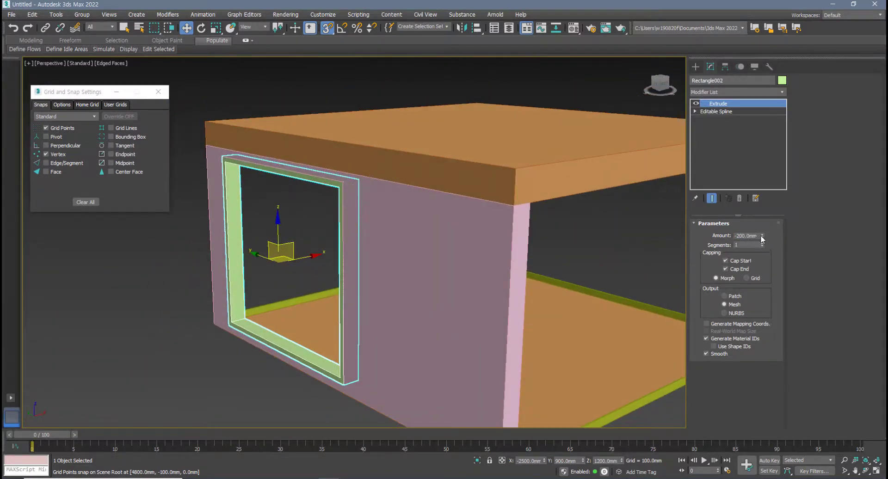
double_click(759, 236)
text(-180)
key(Return)
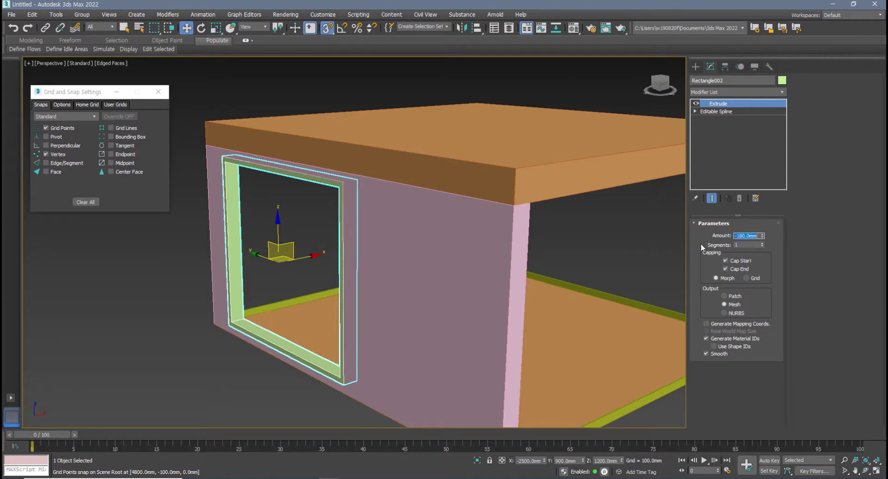
text(-160)
key(Return)
Turn snapping off and move the frame about 24 mm along X into the wall thickness in the Top view
key(alt+w)
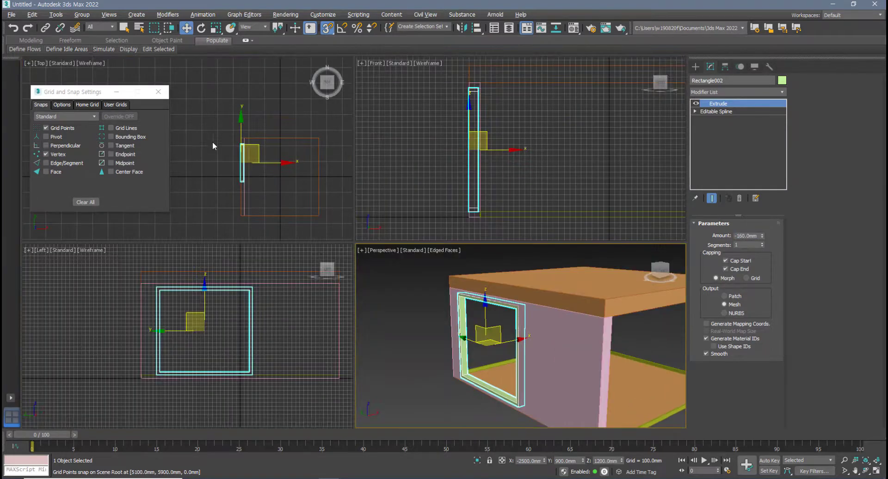
scroll(254, 182, up, 2)
key(alt+w)
scroll(259, 185, up, 2)
scroll(262, 184, up, 2)
mouse_move(523, 287)
middle_down()
mouse_move(451, 251)
mouse_move(231, 195)
middle_up()
middle_drag(315, 181, 308, 200)
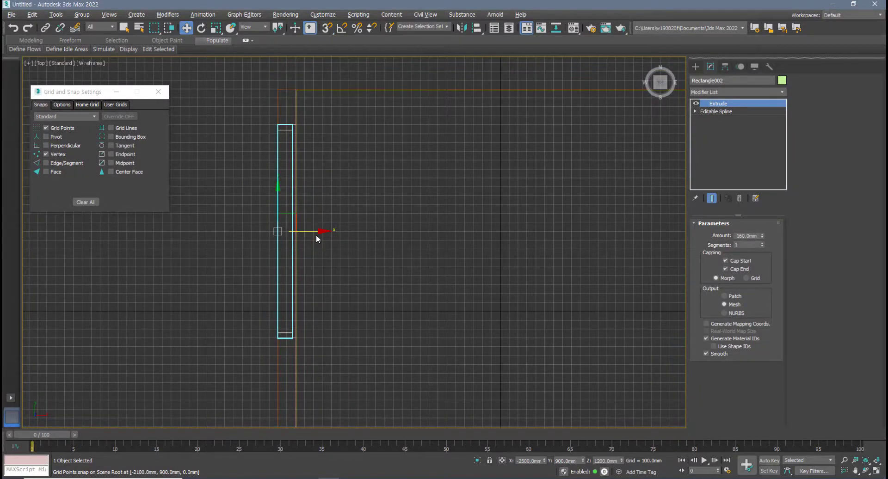
scroll(316, 234, up, 3)
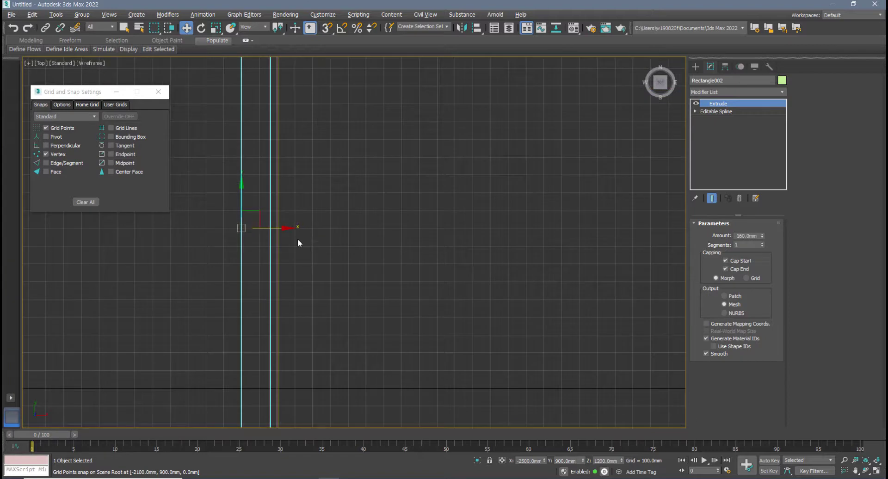
scroll(298, 240, down, 2)
scroll(297, 261, up, 2)
drag(297, 249, 300, 250)
scroll(298, 250, down, 5)
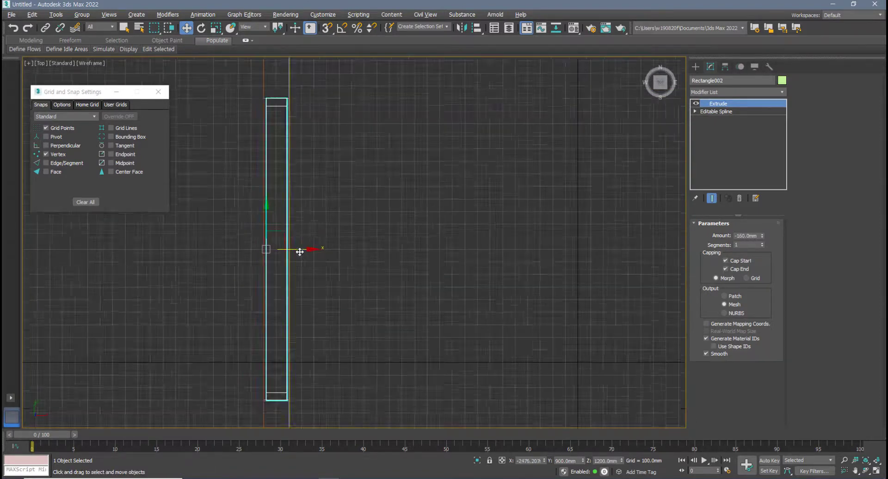
Examine how the frame sits in the wall opening from outside and inside the room in the Perspective view
key(alt+w)
middle_drag(463, 296, 448, 295)
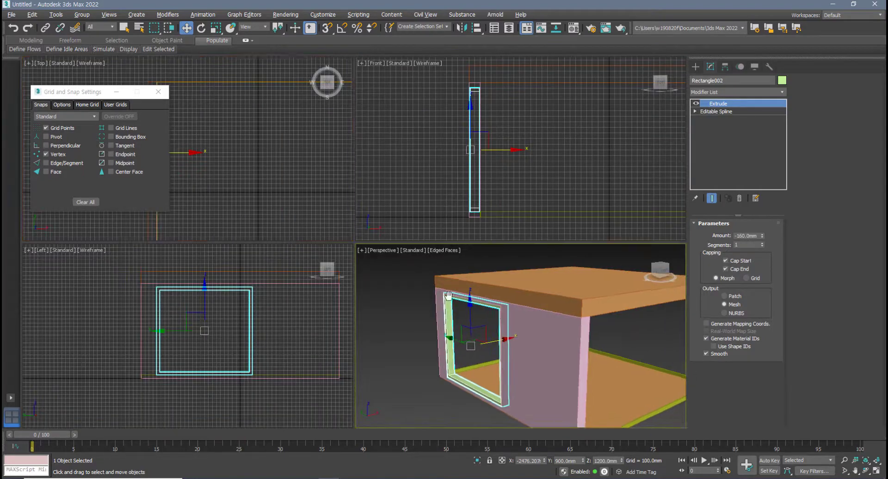
key(alt+w)
alt+middle_drag(391, 299, 181, 322)
scroll(249, 314, up, 6)
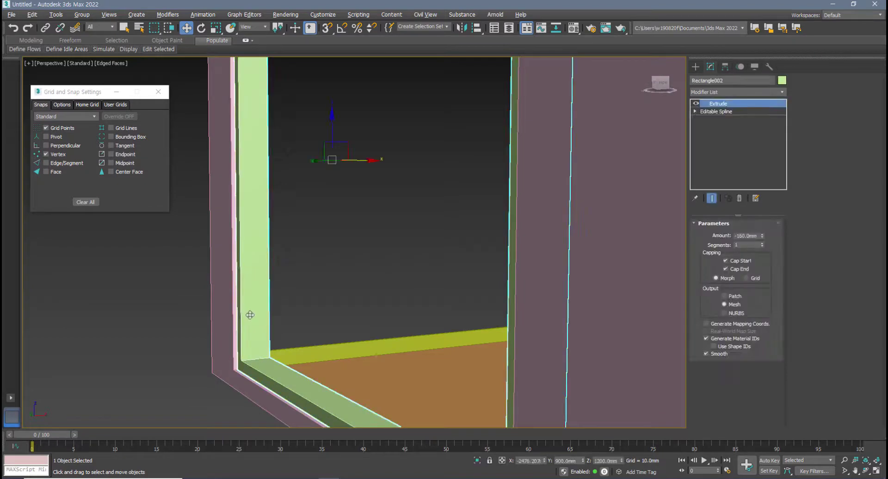
scroll(250, 315, down, 1)
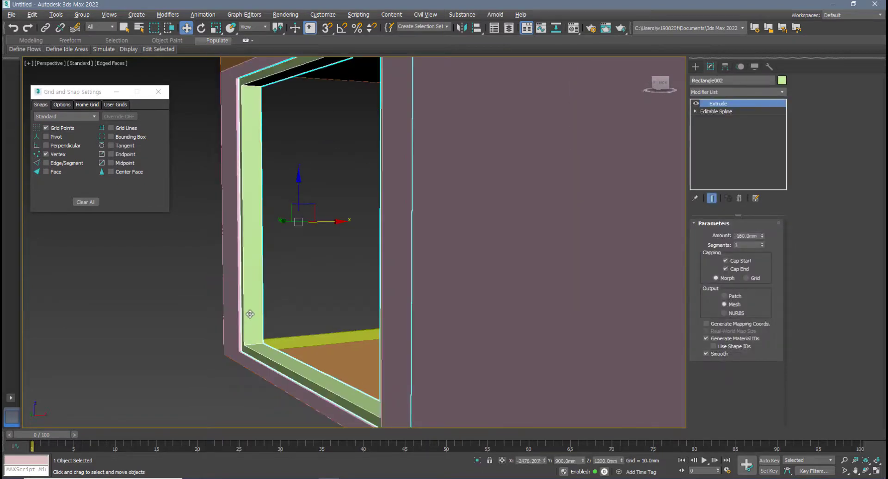
scroll(250, 314, down, 8)
alt+middle_drag(249, 314, 235, 335)
scroll(222, 335, up, 3)
scroll(295, 287, up, 6)
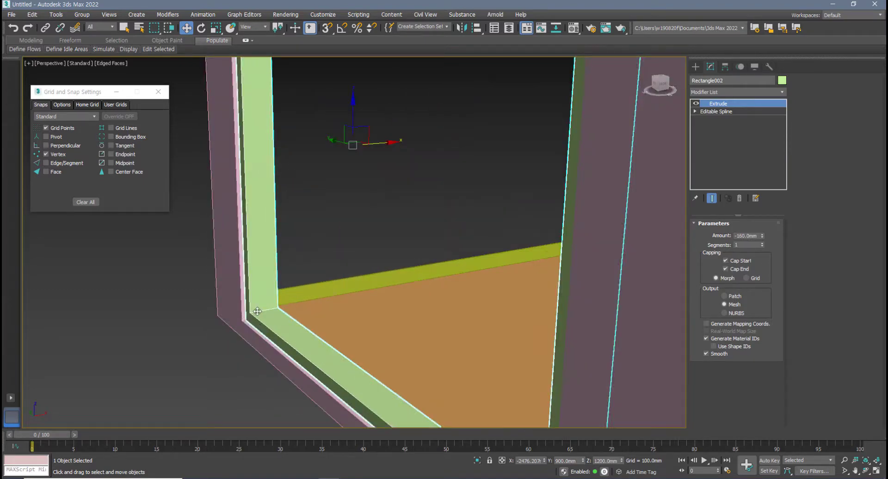
scroll(276, 314, down, 8)
alt+middle_drag(276, 315, 439, 277)
scroll(440, 277, up, 6)
scroll(335, 309, up, 4)
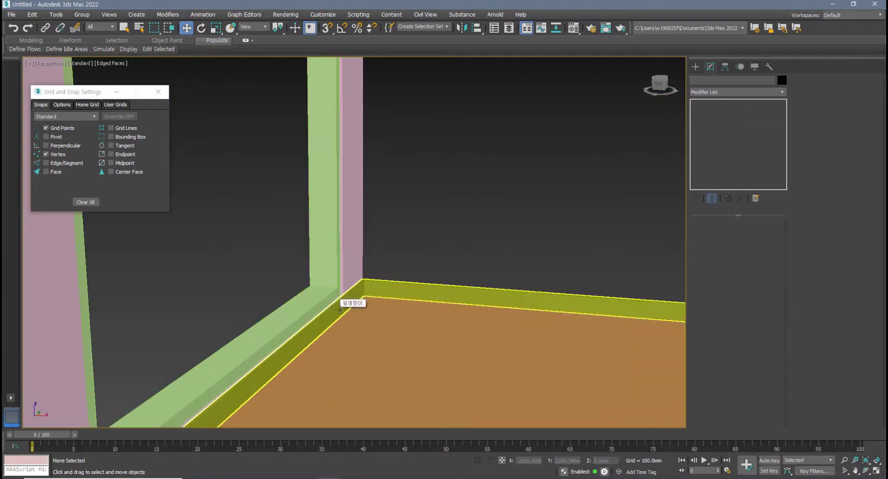
Set the frame's Extrude amount to -140 mm
alt+middle_drag(334, 309, 340, 310)
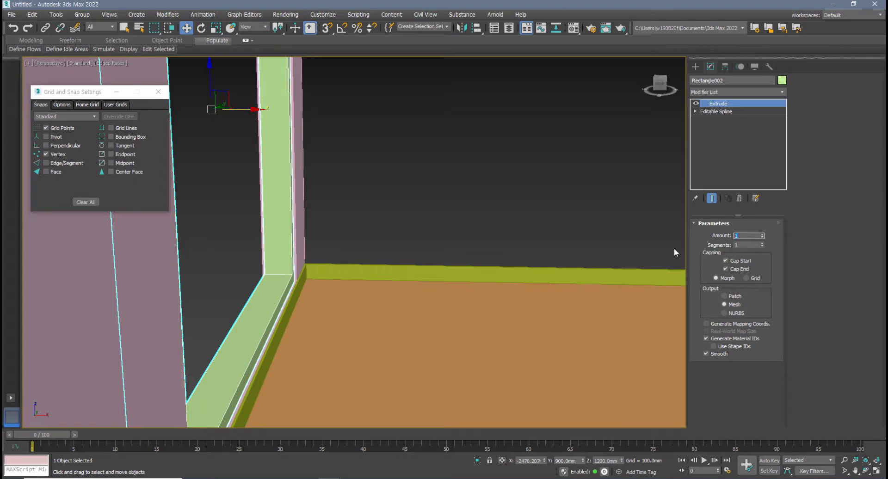
text(0.0mm)
key(Return)
Move the frame about 7 mm along X in the Top view to centre it in the wall thickness
key(alt+w)
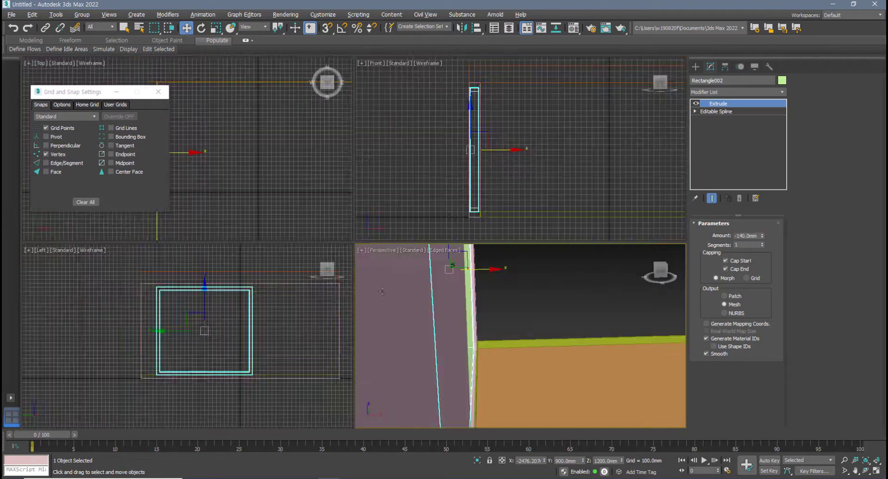
scroll(523, 167, up, 3)
middle_drag(481, 147, 482, 172)
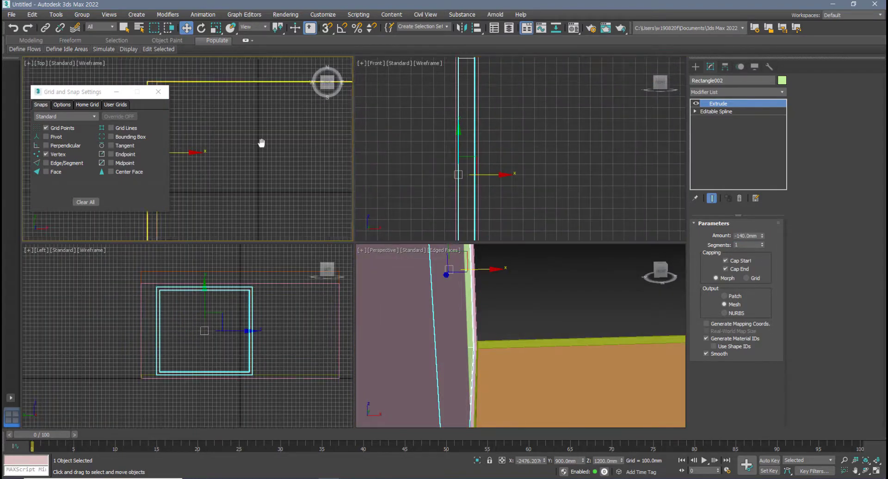
middle_drag(262, 143, 250, 178)
scroll(252, 179, up, 2)
key(alt+w)
middle_drag(438, 239, 416, 217)
scroll(422, 238, up, 3)
middle_drag(428, 260, 374, 309)
middle_drag(403, 381, 383, 366)
scroll(379, 365, up, 3)
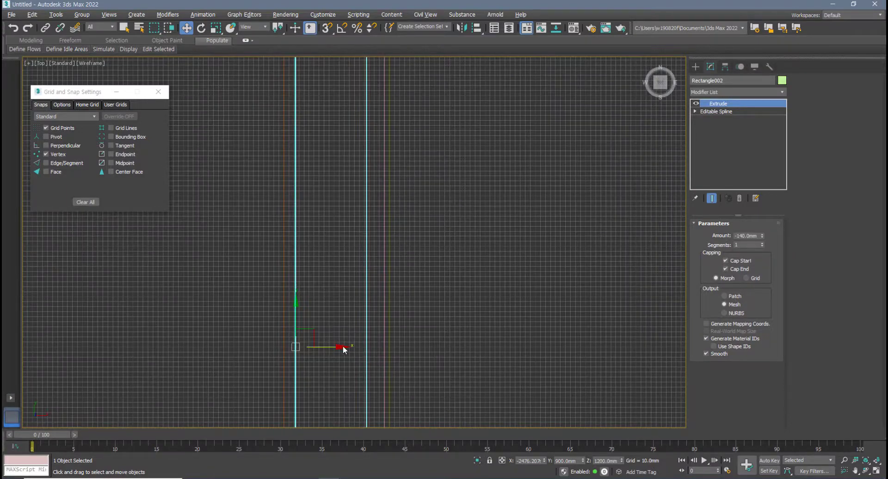
drag(343, 348, 346, 347)
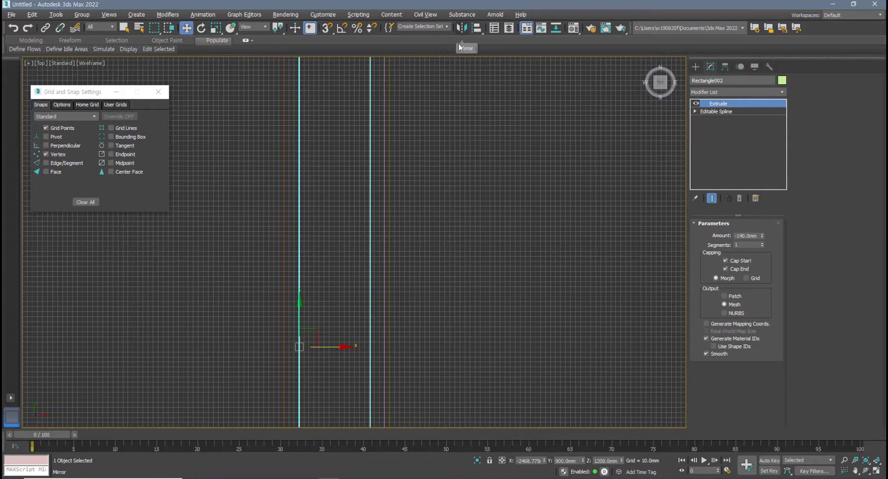
Examine the whole room with the fitted frame in the Top and Perspective views
scroll(402, 238, down, 3)
scroll(444, 233, down, 4)
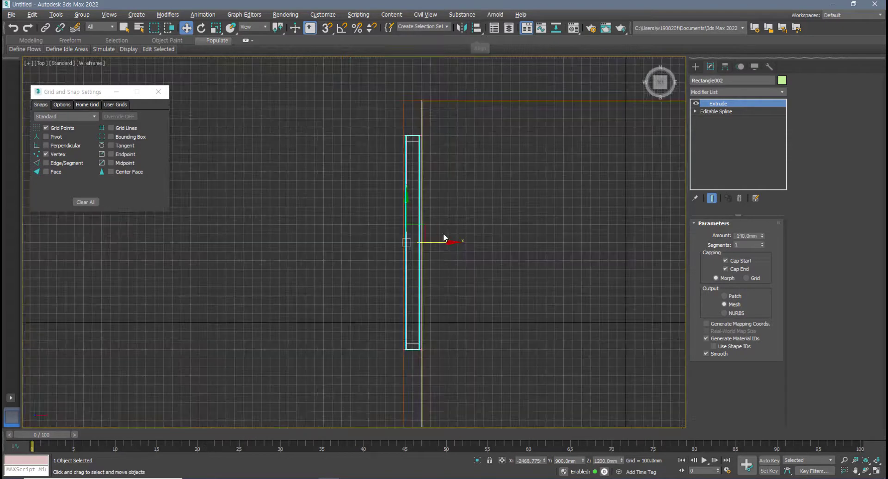
key(alt+w)
scroll(528, 379, down, 2)
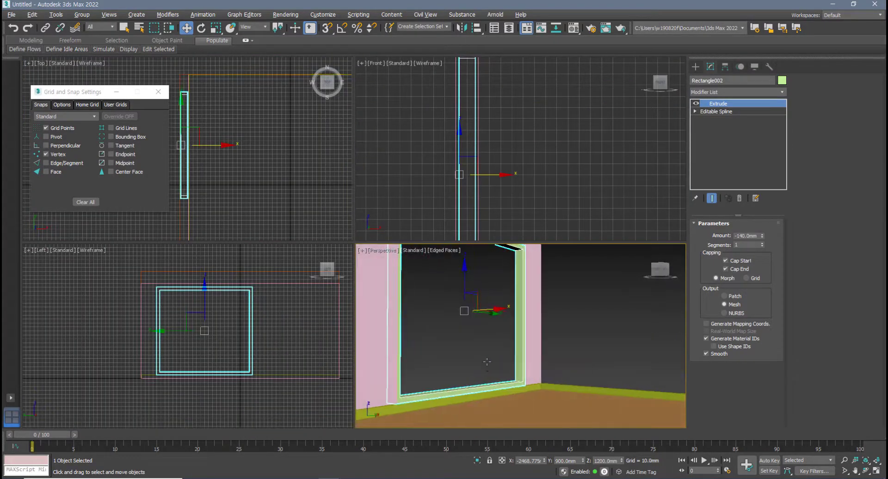
key(alt+w)
scroll(431, 329, down, 5)
alt+middle_drag(431, 329, 512, 204)
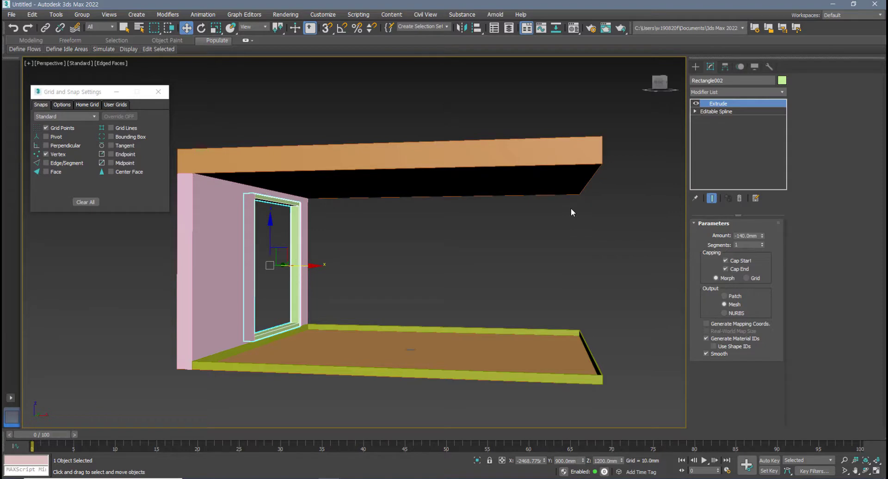
mouse_move(525, 262)
middle_down()
mouse_move(539, 268)
mouse_move(525, 265)
middle_up()
key(alt+w)
middle_drag(245, 151, 262, 156)
scroll(276, 146, down, 3)
click(696, 67)
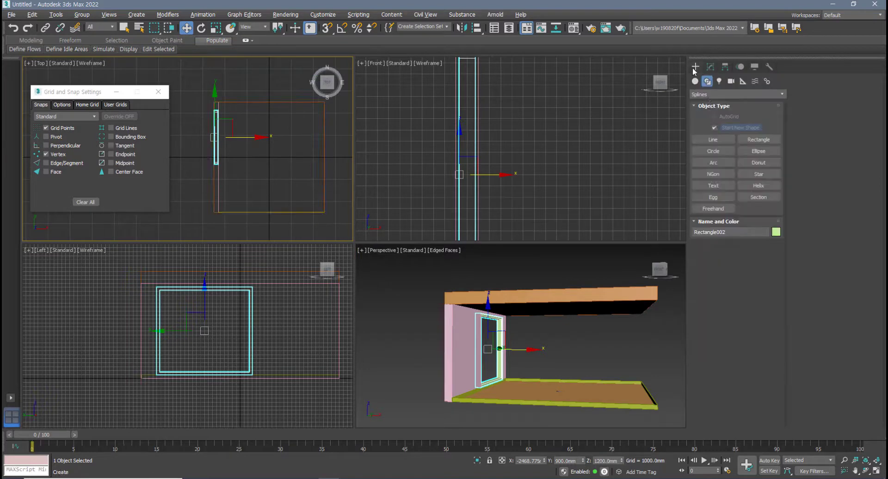
click(763, 140)
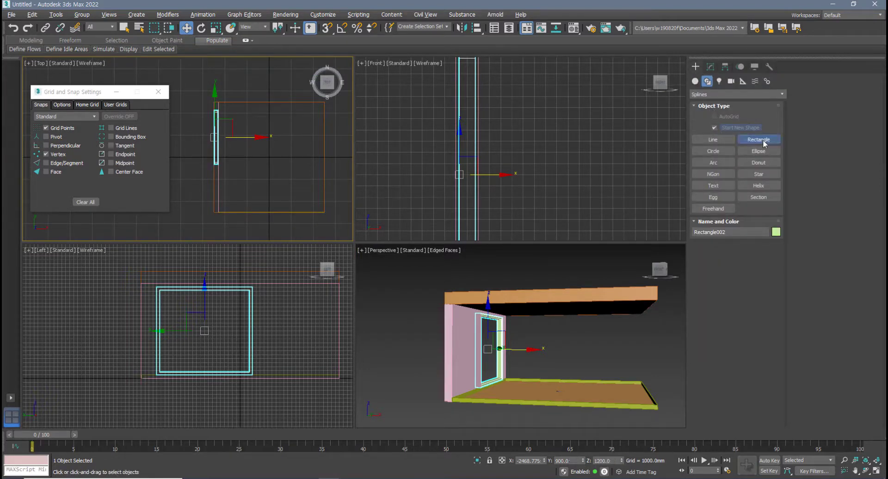
mouse_move(444, 313)
middle_down()
mouse_move(429, 315)
mouse_move(468, 331)
mouse_move(433, 307)
middle_up()
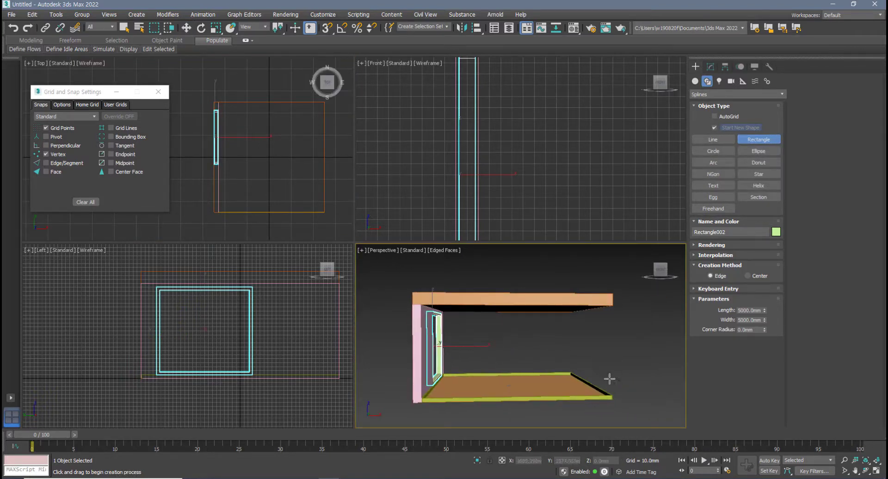
alt+middle_drag(602, 397, 513, 319)
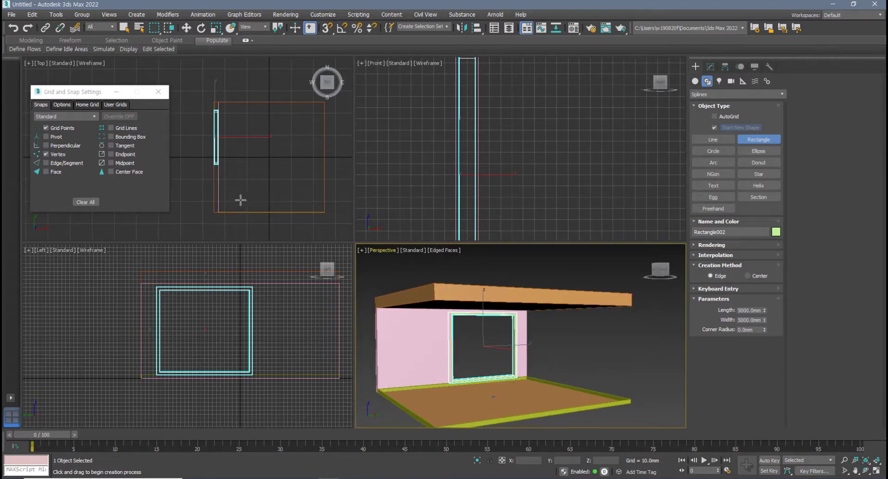
Draw a trial wall box about 4960 mm wide, 313 mm long and 2397 mm high along the room's lower edge in the Top view
click(695, 81)
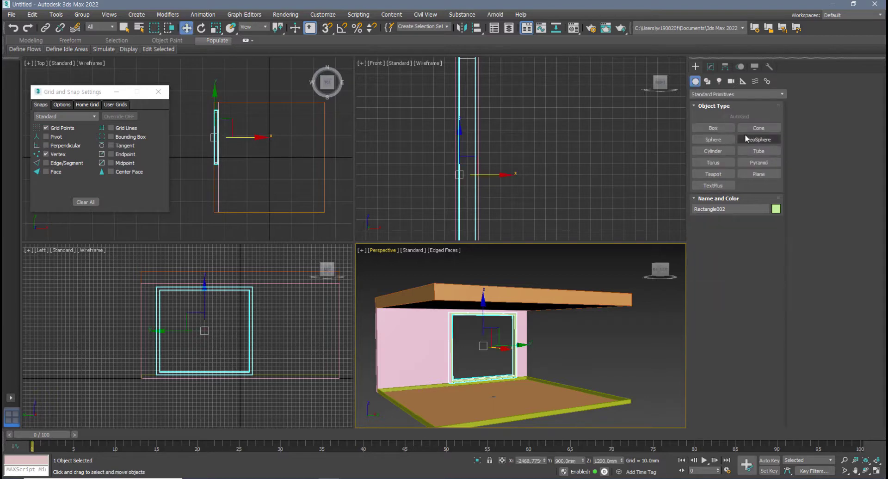
click(718, 128)
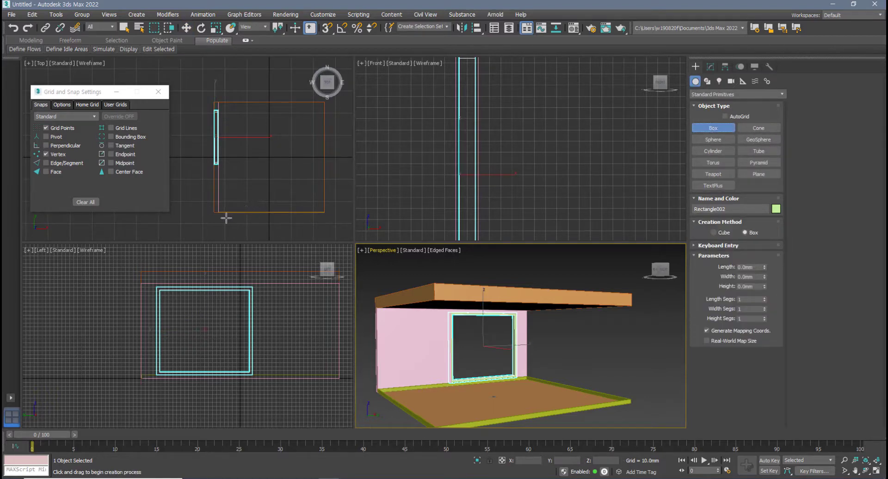
drag(215, 213, 324, 205)
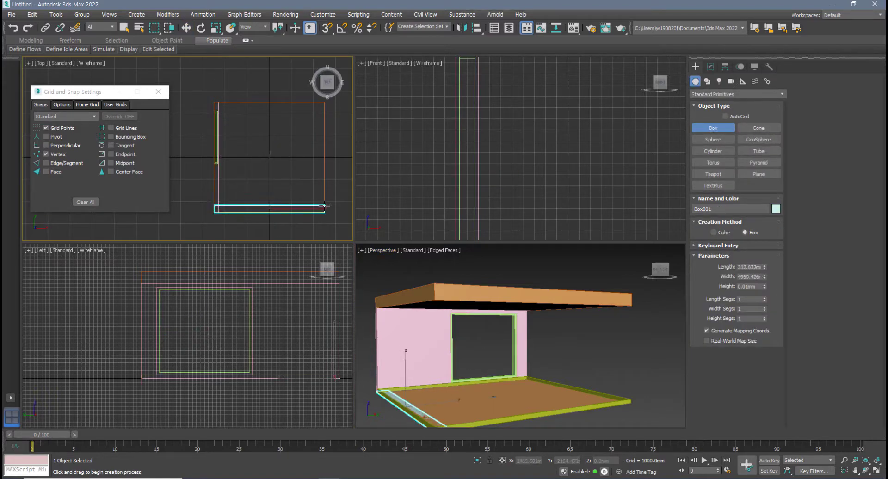
click(330, 152)
Add a second trial wall box about 4710 mm long, 333 mm wide and 2376 mm high along the room's right edge in the Top view
alt+middle_drag(495, 367, 454, 369)
middle_drag(276, 340, 250, 344)
middle_drag(332, 144, 278, 151)
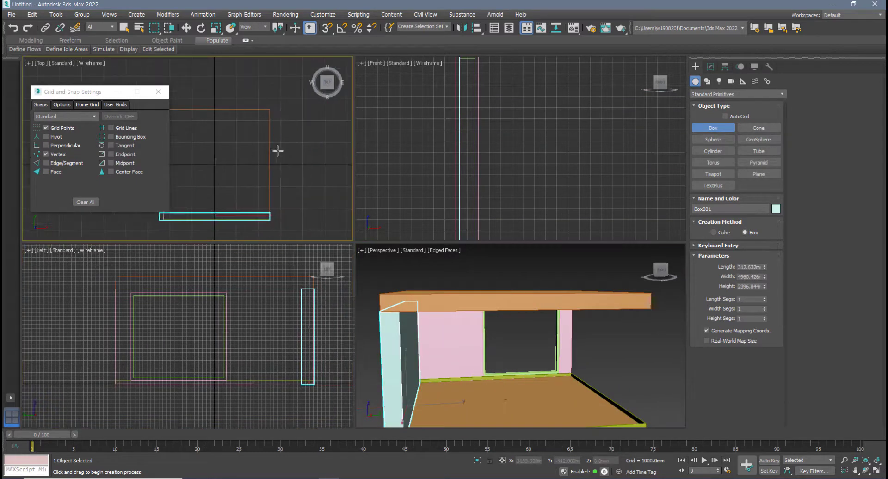
drag(271, 109, 263, 214)
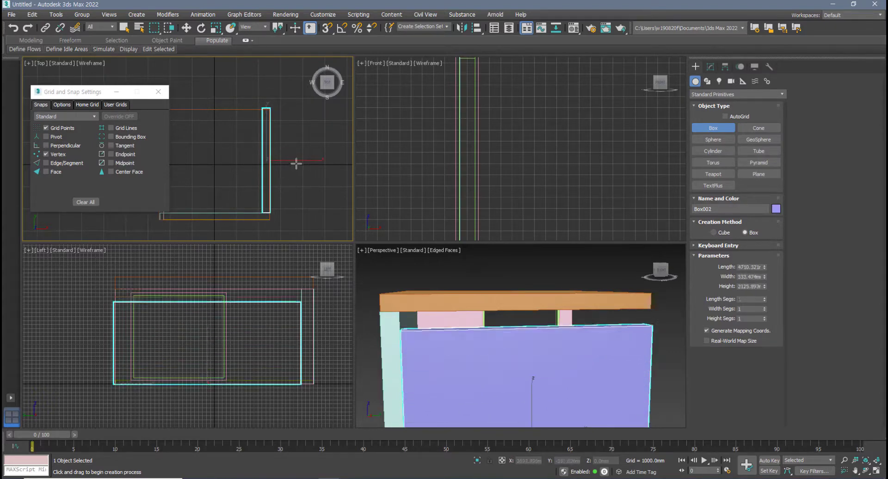
click(299, 160)
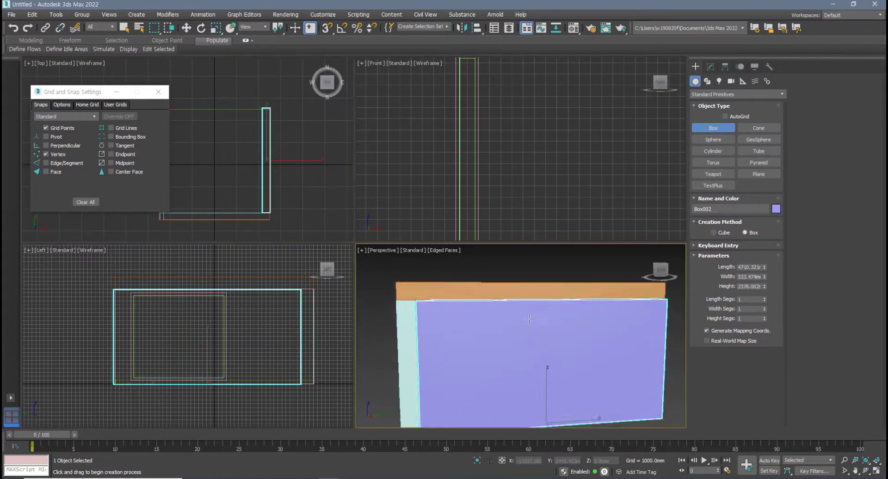
Inspect the two trial wall boxes from outside in the Perspective view and delete both
alt+middle_drag(462, 351, 504, 350)
scroll(504, 347, up, 4)
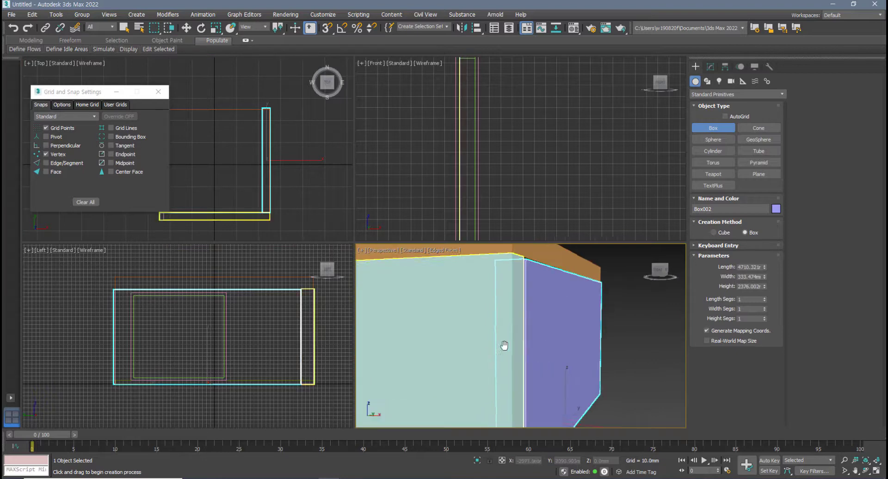
scroll(519, 341, down, 5)
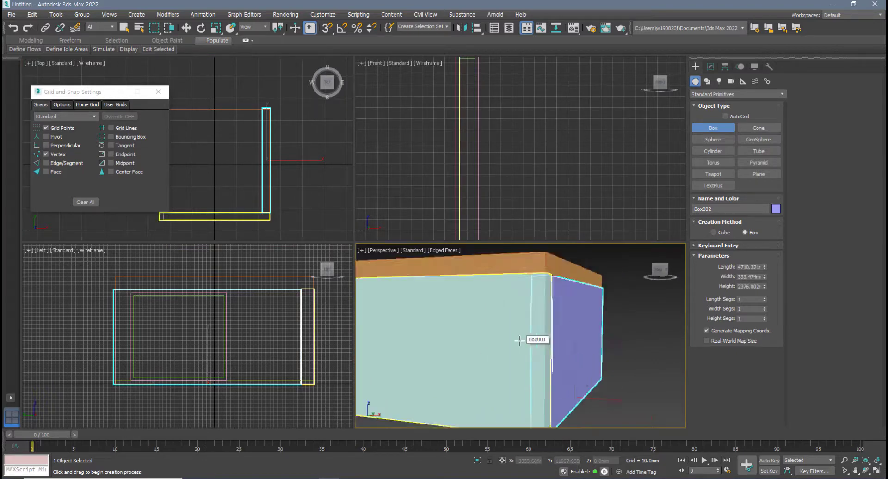
key(w)
click(486, 347)
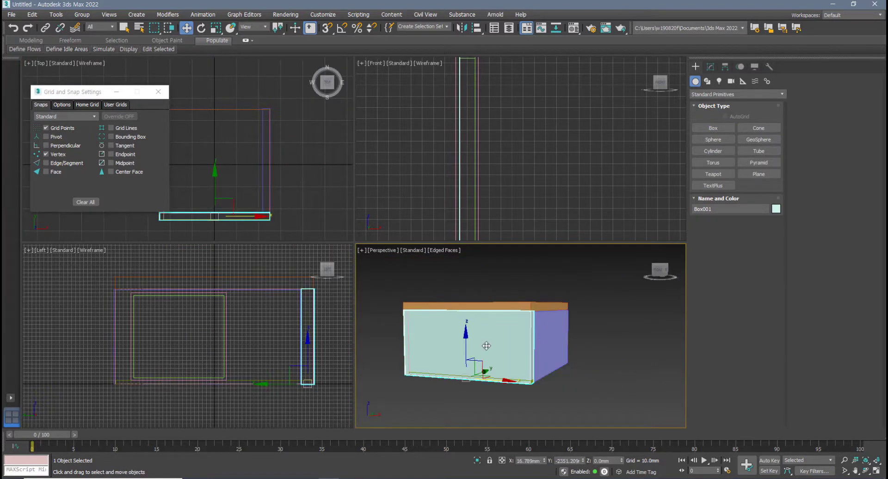
key(Delete)
click(551, 342)
key(Delete)
Turn on 3D snapping, try a 4990 x 4990 mm rectangle over the room outline in the Top view and undo it
middle_drag(221, 179, 266, 178)
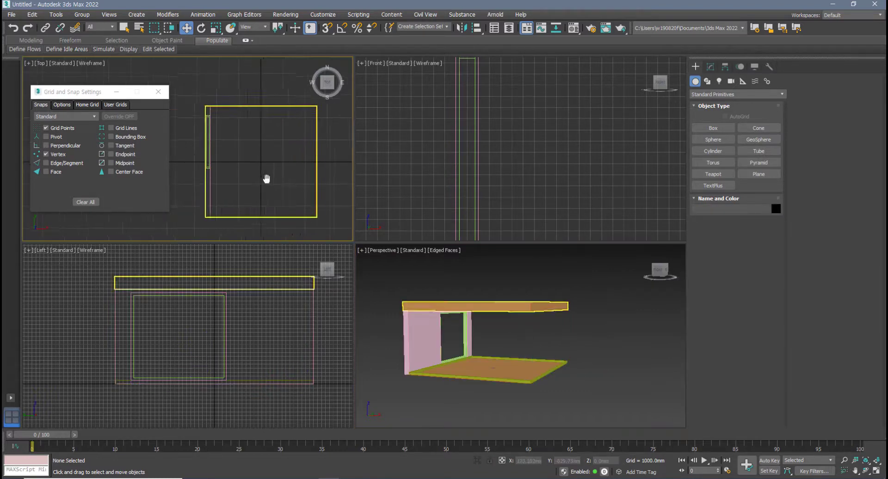
key(alt+w)
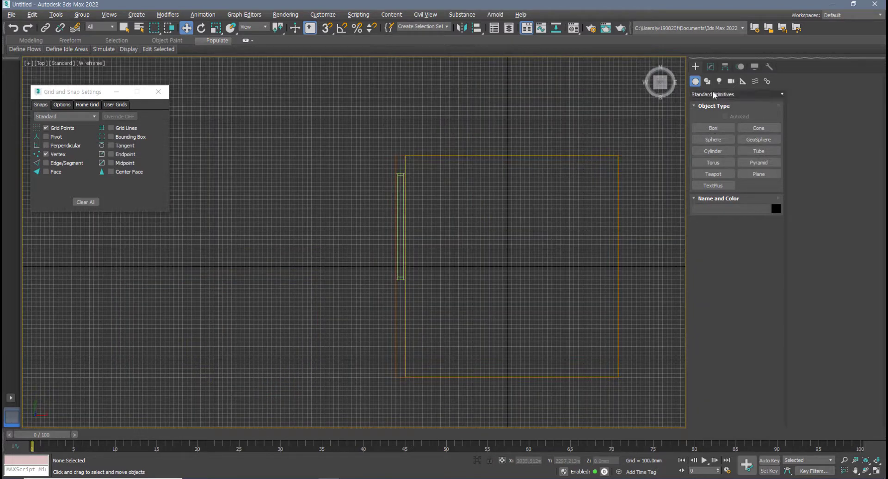
click(714, 127)
middle_drag(450, 176, 338, 164)
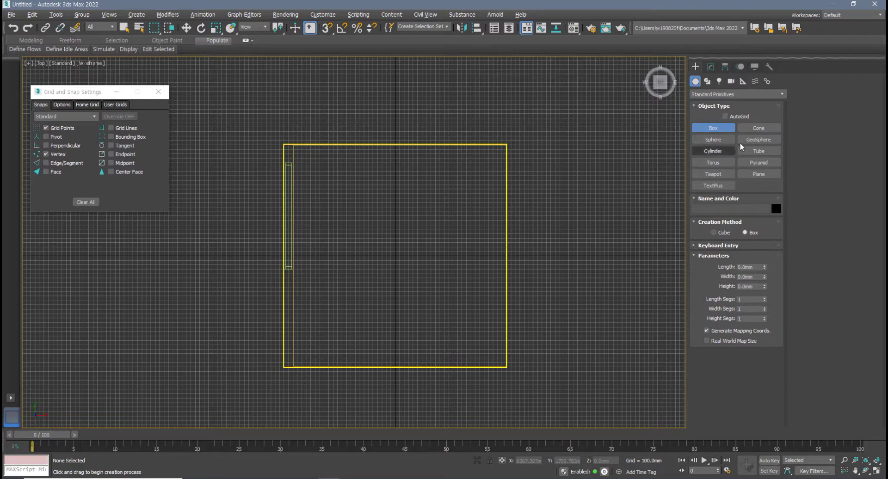
click(707, 81)
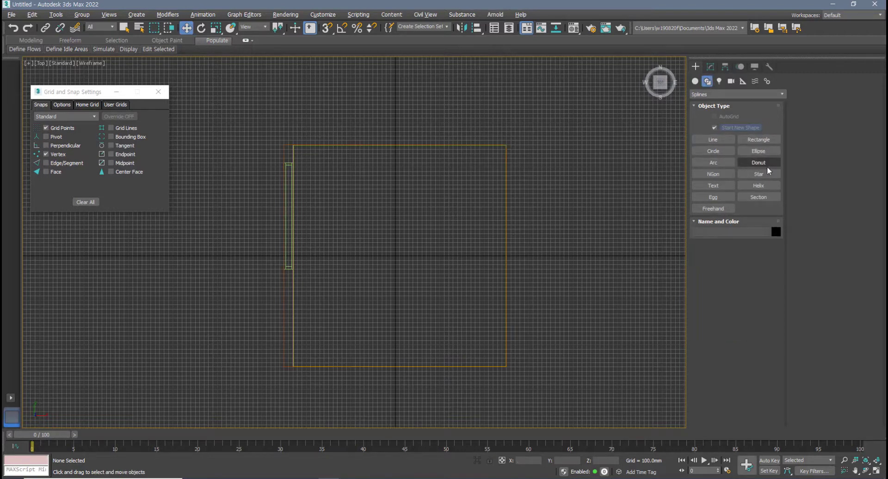
click(758, 140)
middle_drag(386, 161, 379, 157)
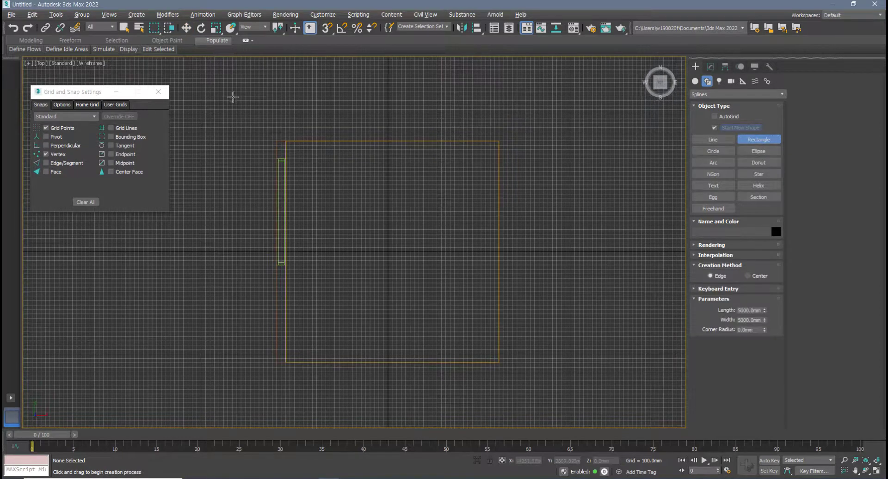
click(328, 28)
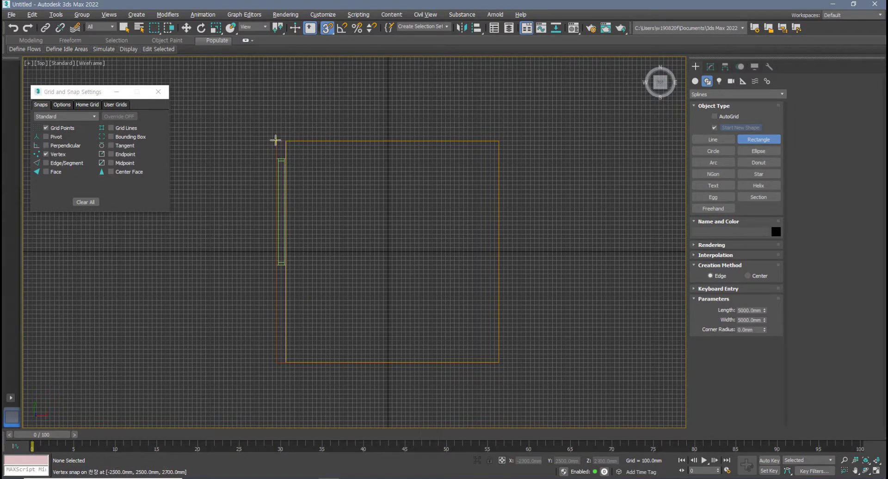
click(281, 143)
drag(281, 143, 497, 362)
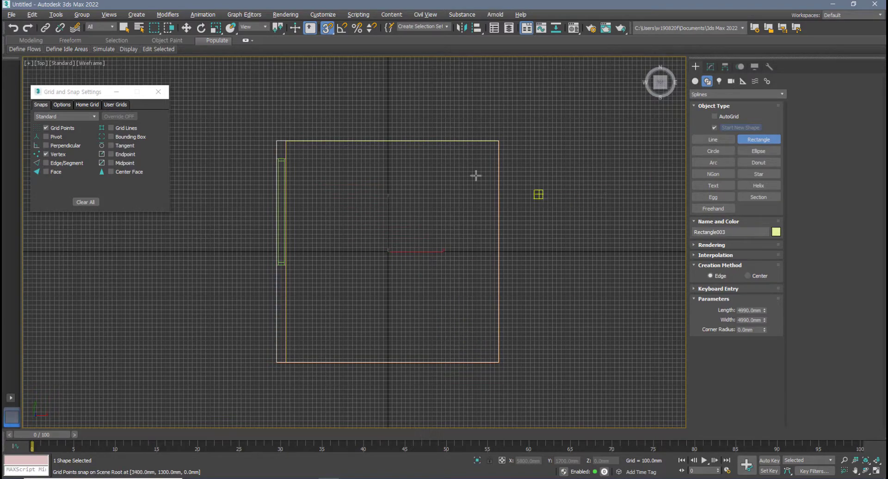
key(ctrl+z)
Draw a 5000 x 5000 mm rectangle snapped to the ceiling's corners with 3D snapping, check its height in Perspective and remove it
drag(281, 140, 506, 363)
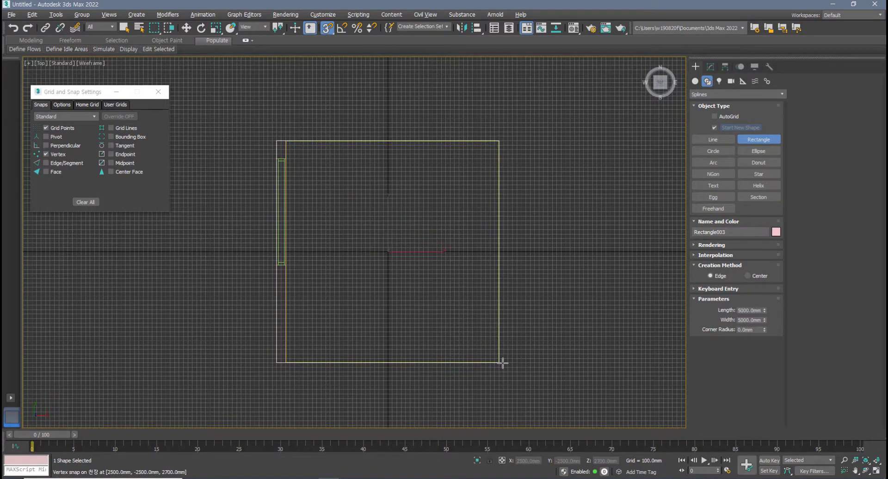
key(alt+w)
alt+middle_drag(520, 341, 515, 343)
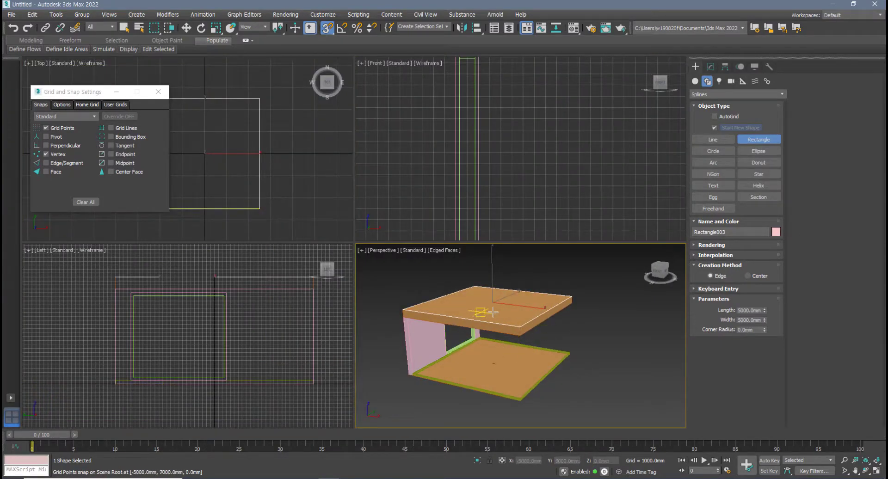
click(483, 302)
middle_drag(483, 303, 491, 304)
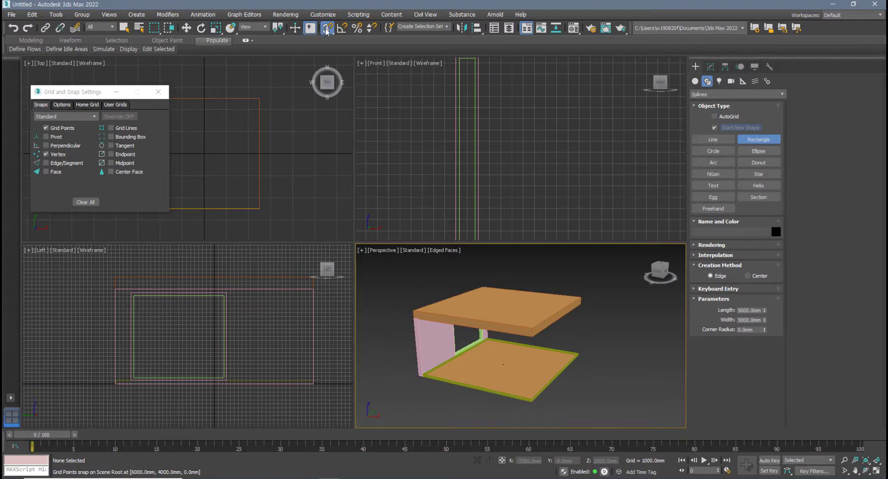
Switch to 2.5D snapping, draw a 5000 x 5000 mm rectangle at floor level, check it in Perspective and remove it
middle_drag(290, 153, 327, 152)
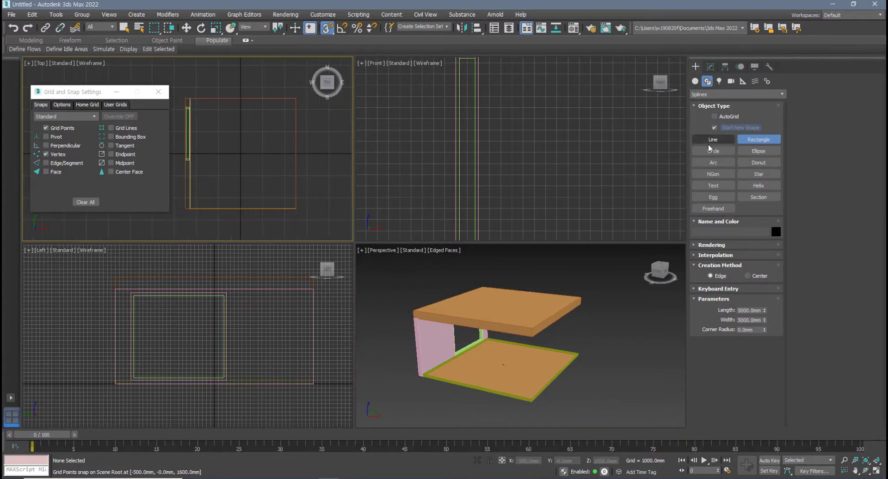
drag(327, 28, 329, 59)
mouse_move(240, 153)
mouse_down()
mouse_move(238, 129)
mouse_move(186, 98)
mouse_move(297, 208)
mouse_up()
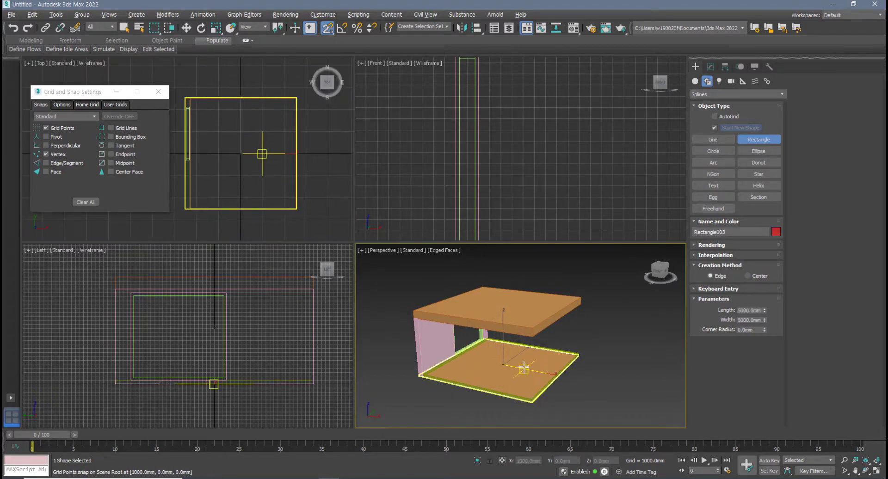
key(alt+w)
alt+middle_drag(436, 313, 532, 323)
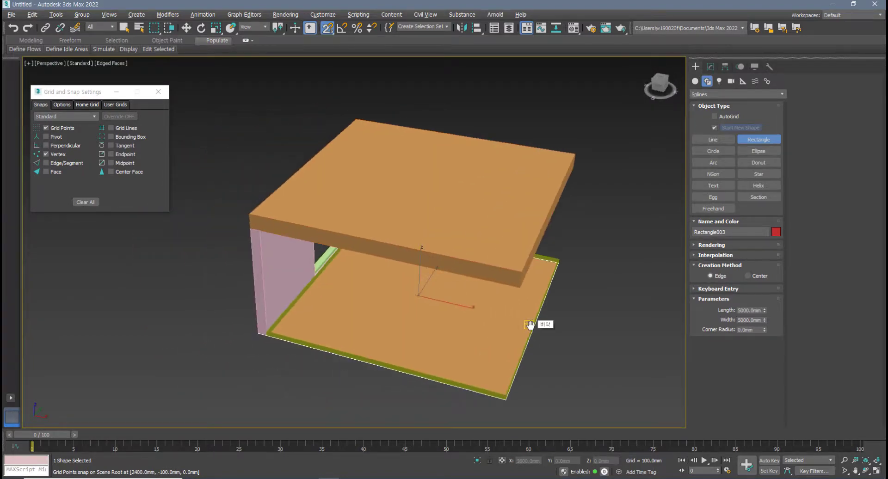
key(alt+w)
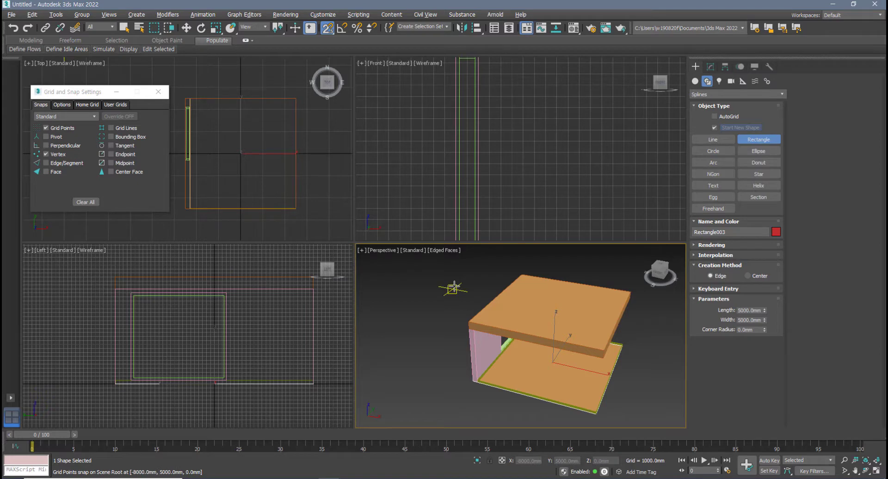
click(454, 287)
Return to 3D snapping, try a 5000 x 5000 mm box with -2000 mm height from the ceiling's corners and remove it
drag(327, 27, 330, 71)
click(696, 81)
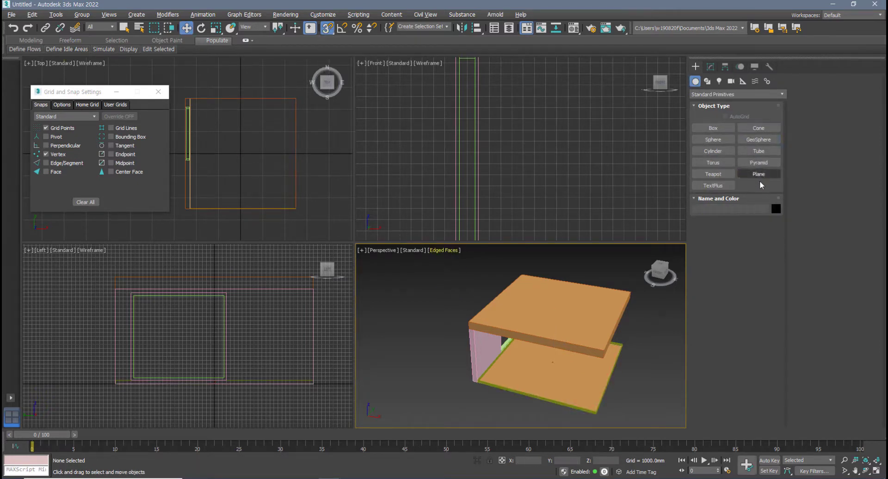
click(713, 128)
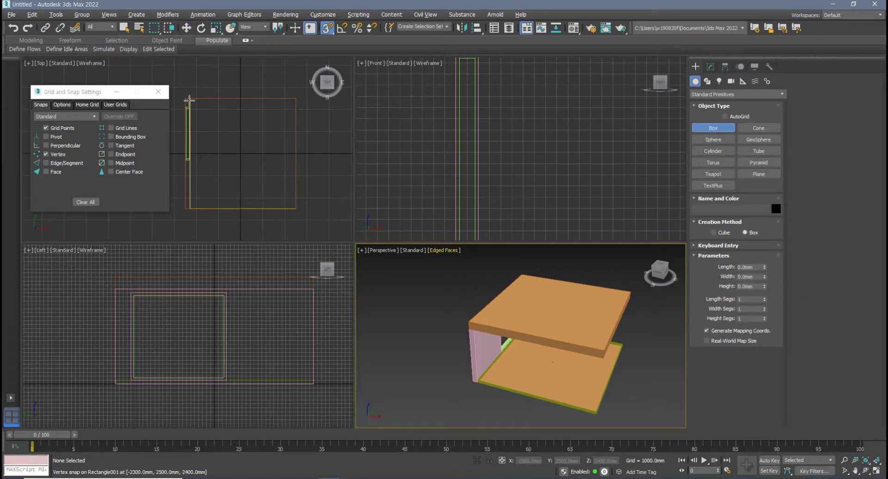
drag(185, 99, 298, 210)
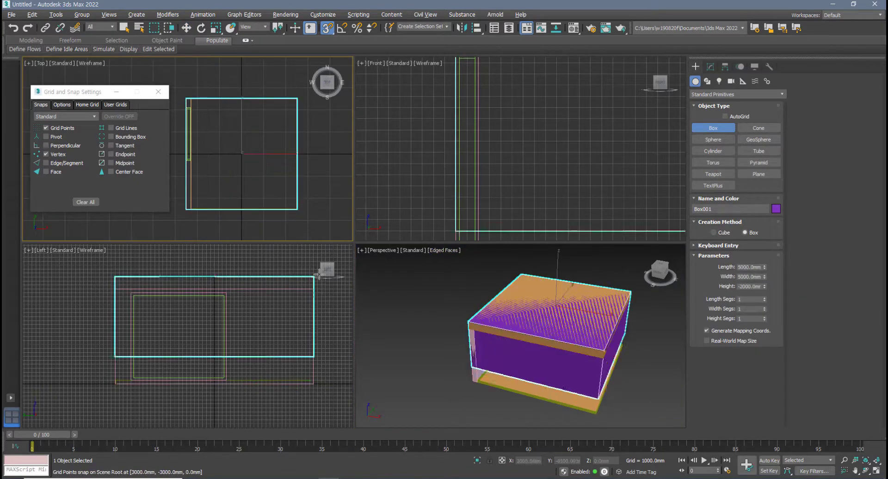
alt+middle_drag(504, 343, 520, 326)
right_click(520, 326)
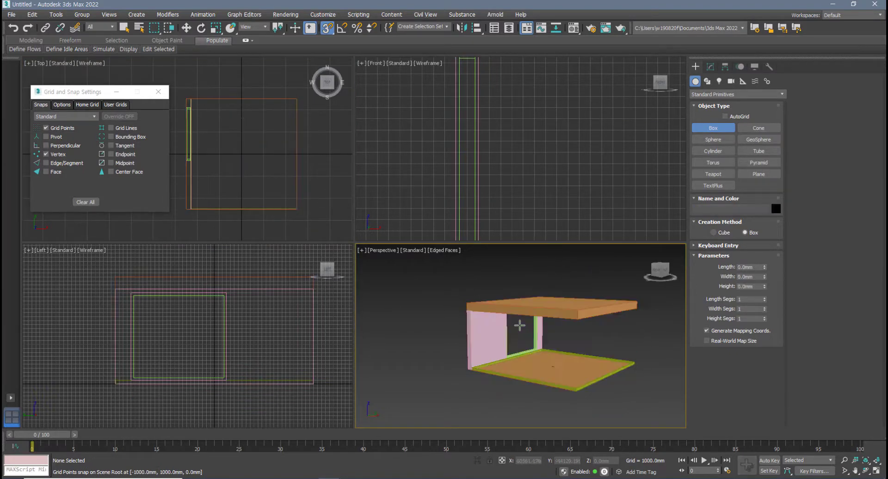
Switch to 2.5D snapping and draw a 5000 x 5000 mm rectangle at floor level in the Top view, snapped to the ceiling's opposite corners
drag(328, 29, 331, 67)
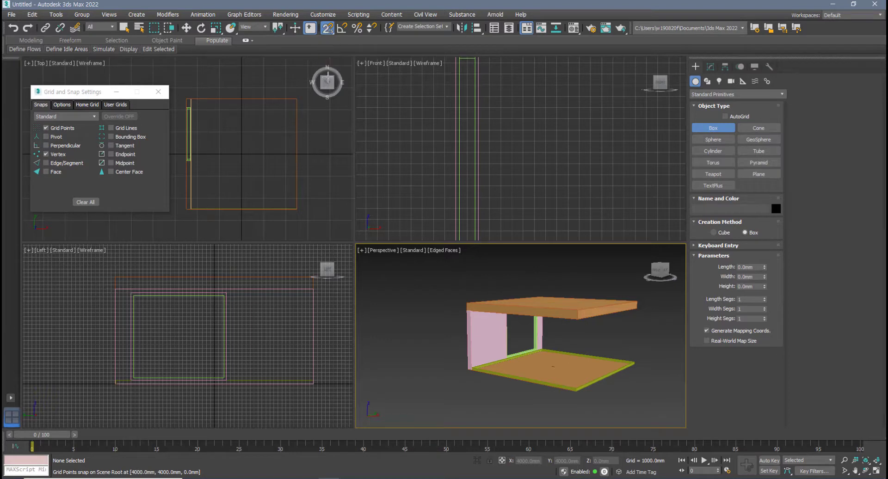
middle_drag(267, 158, 281, 157)
click(707, 81)
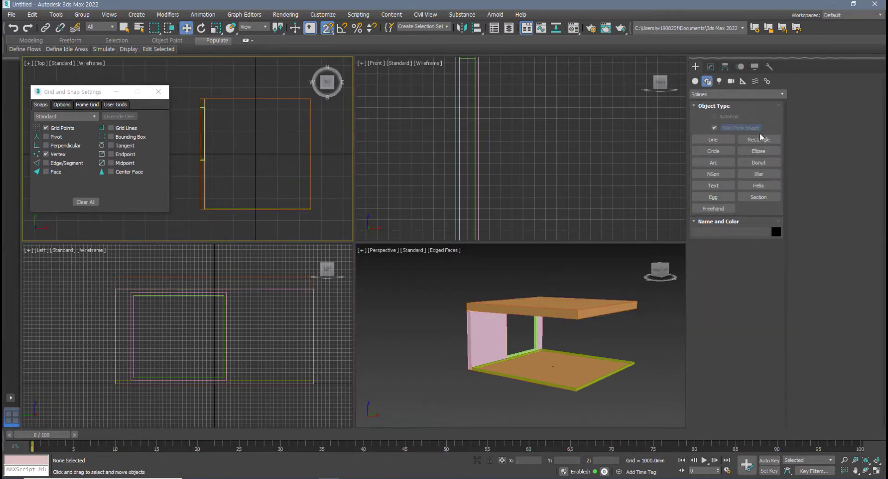
click(763, 138)
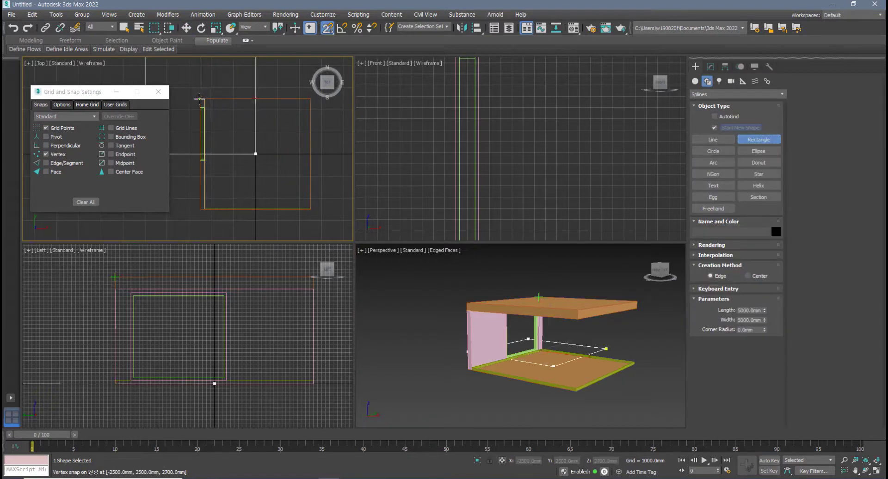
drag(202, 99, 310, 210)
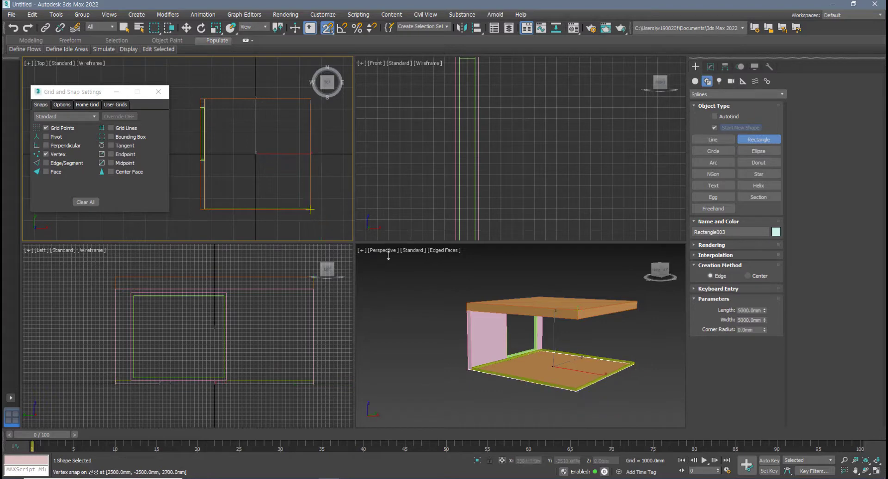
Check the floor-level rectangle in an enlarged Perspective view and open the conversion options for its base object in the modifier stack
key(alt+w)
click(711, 67)
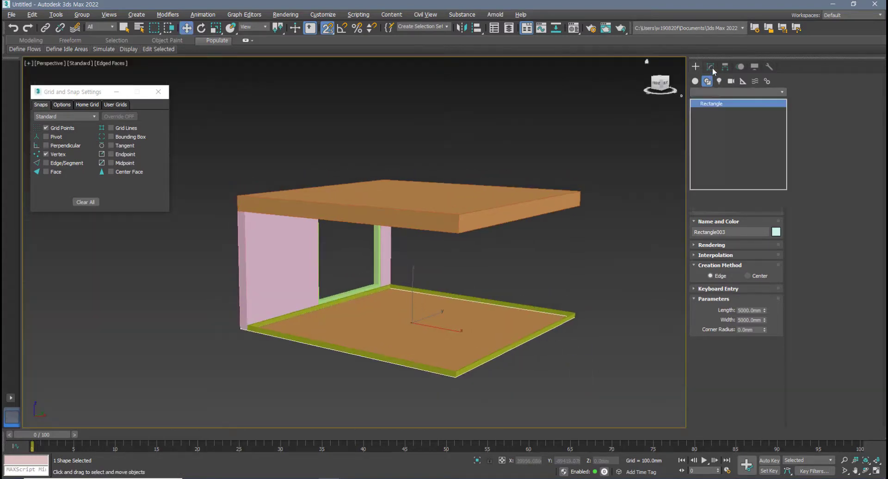
key(w)
scroll(391, 303, up, 8)
scroll(391, 303, down, 10)
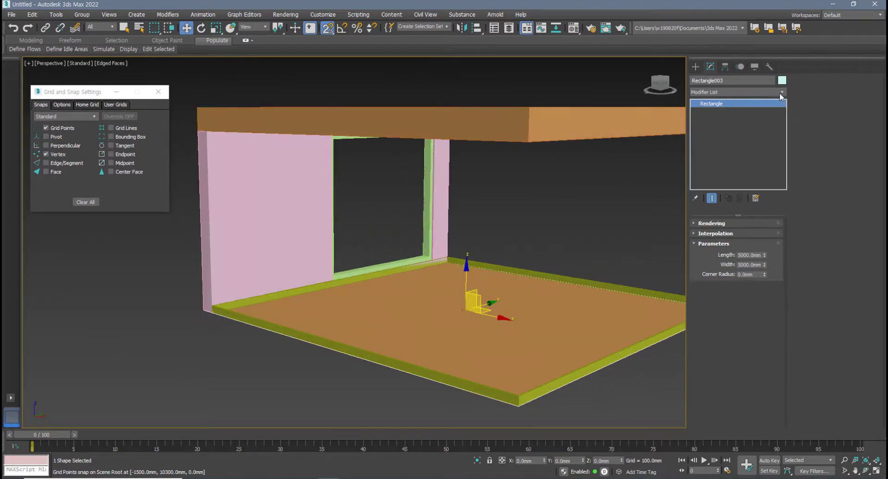
right_click(732, 105)
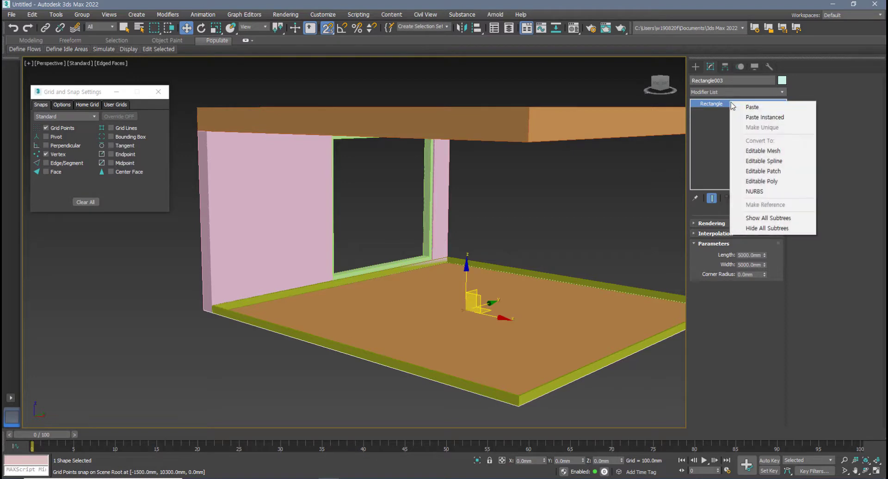
Paste the copied Extrude modifier onto the 5000 x 5000 mm rectangle and set its amount to 2400 mm
click(754, 108)
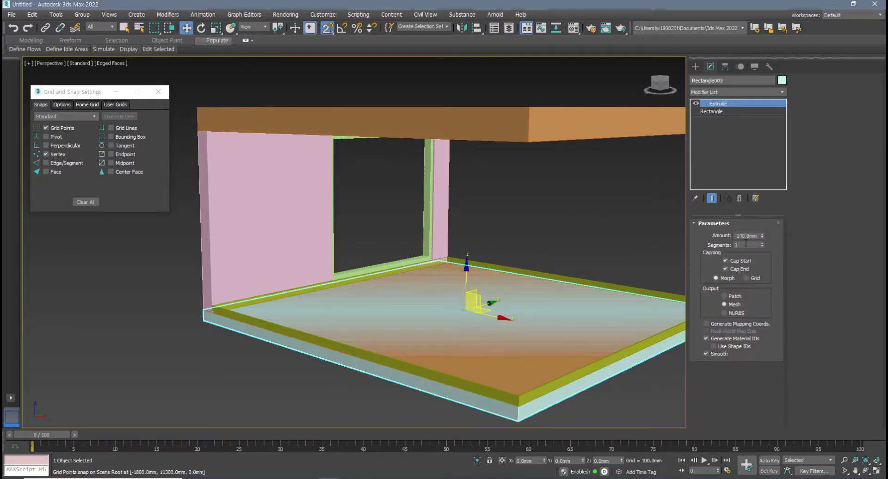
double_click(758, 236)
key(Return)
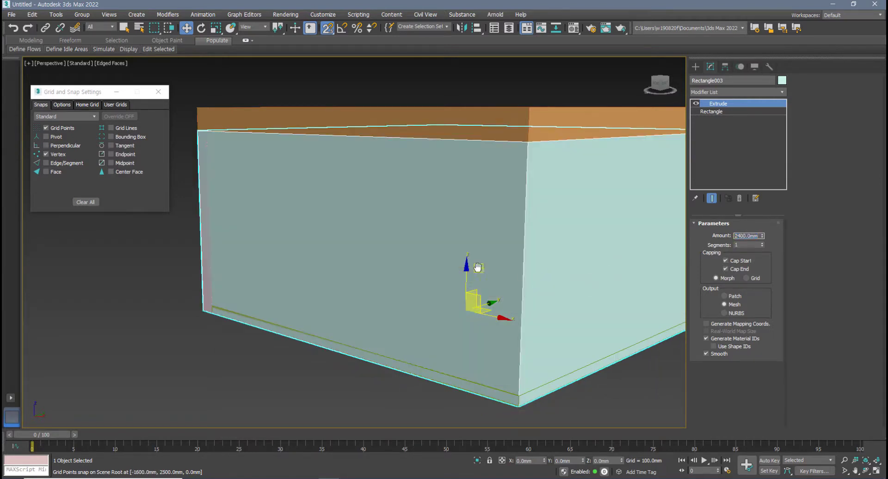
middle_drag(479, 268, 397, 259)
scroll(473, 279, down, 3)
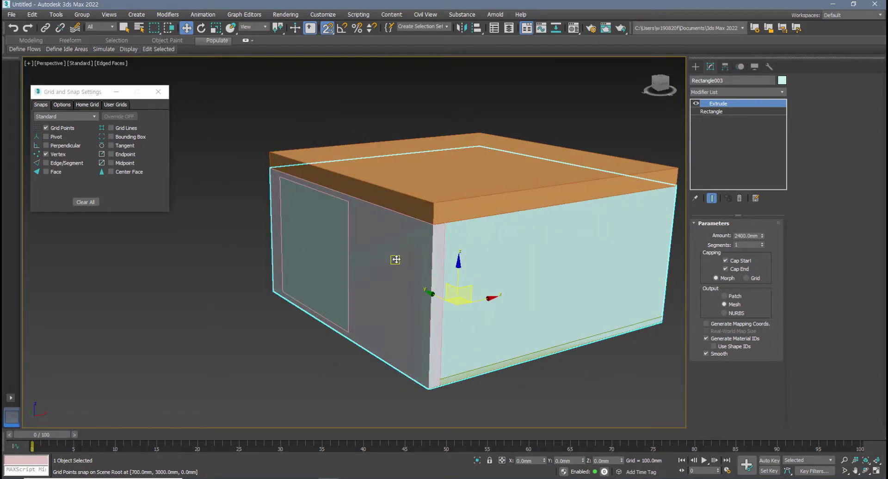
Isolate the extruded box and convert it to an Editable Poly
middle_drag(529, 287, 489, 288)
scroll(489, 287, down, 4)
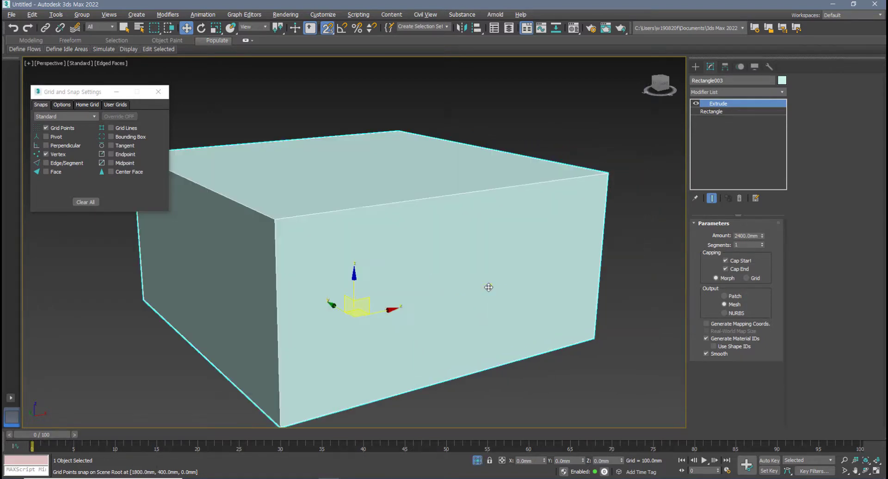
scroll(462, 271, up, 2)
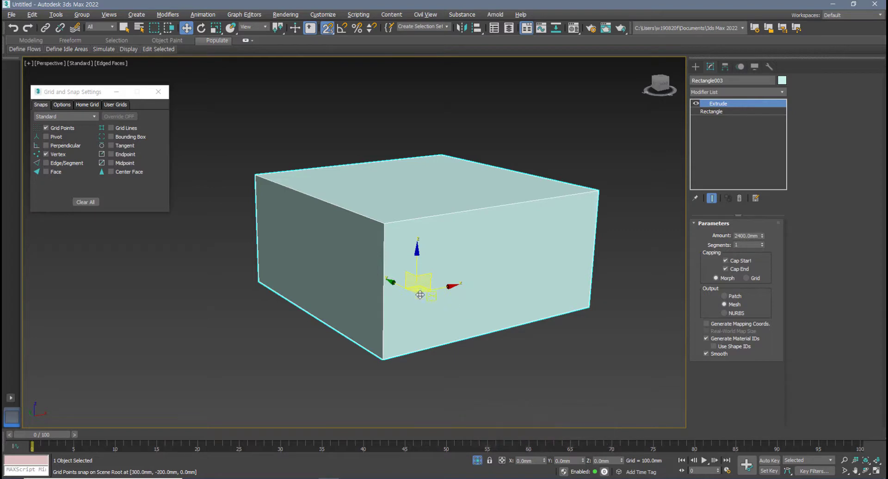
middle_drag(402, 293, 391, 298)
right_click(384, 247)
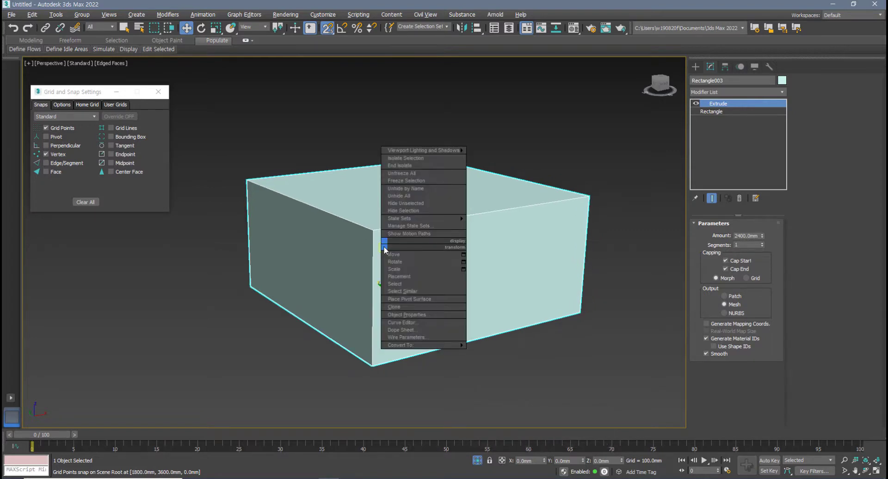
mouse_move(430, 347)
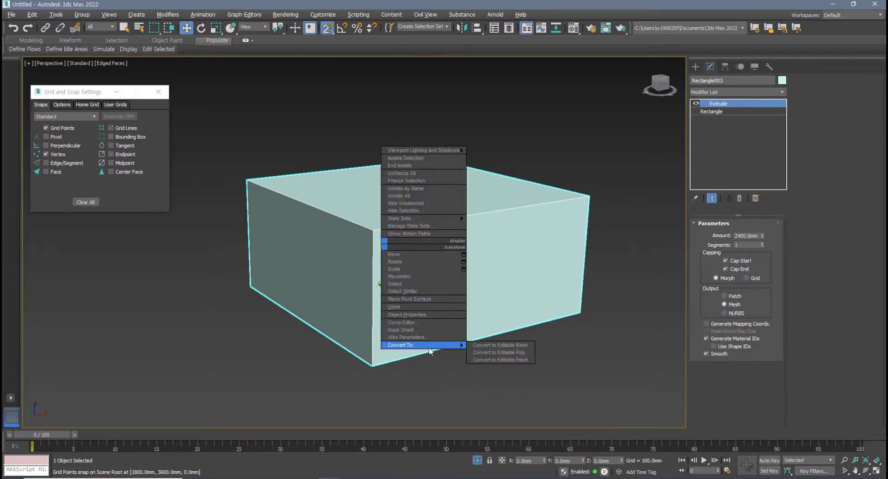
click(500, 352)
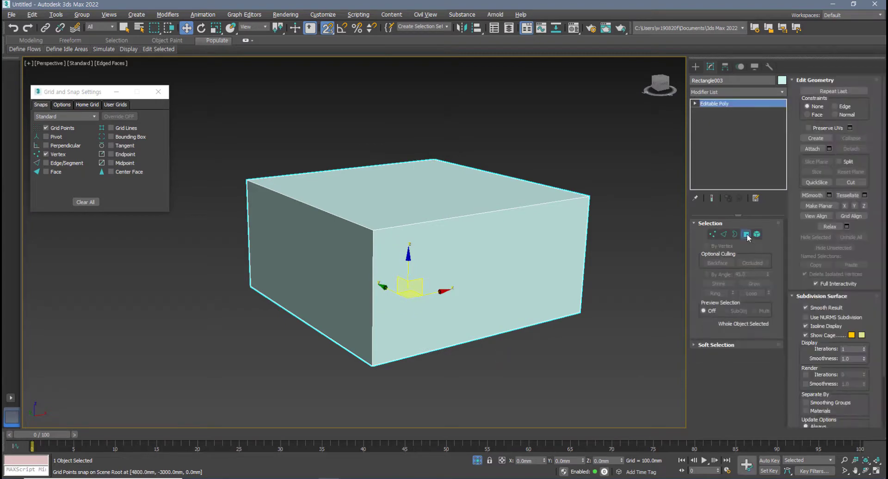
Delete the box's side polygon that coincides with the wall containing the door opening
click(746, 235)
click(326, 266)
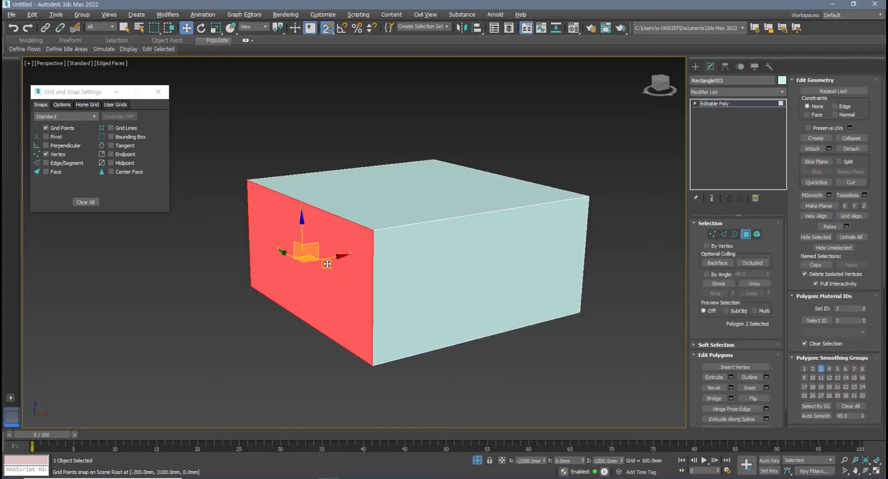
key(Delete)
alt+middle_drag(395, 319, 371, 331)
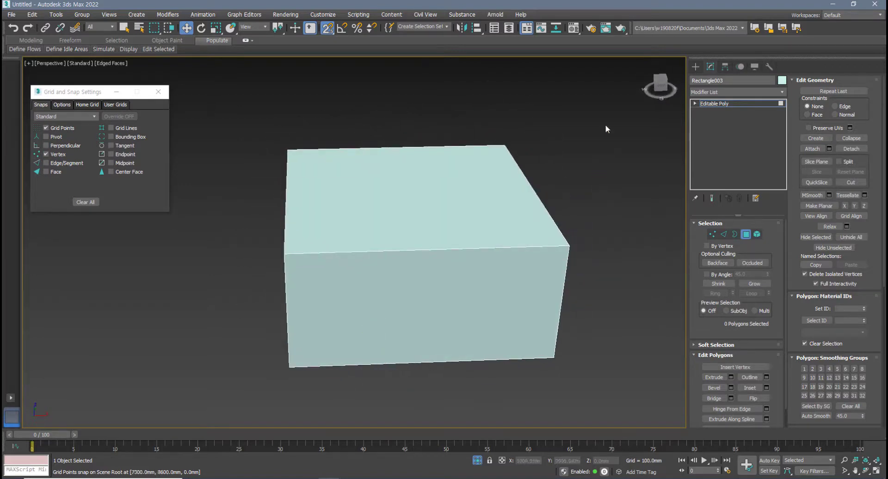
Flip all remaining polygons of the box so they face inward, and clear the selection
drag(363, 334, 364, 336)
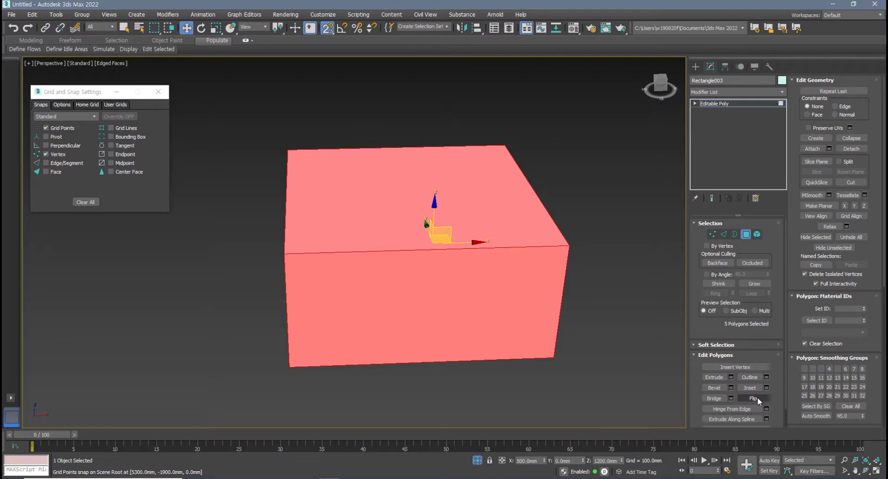
click(757, 398)
click(610, 356)
alt+middle_drag(610, 356, 571, 323)
scroll(439, 267, up, 3)
alt+middle_drag(438, 268, 442, 341)
scroll(446, 279, down, 6)
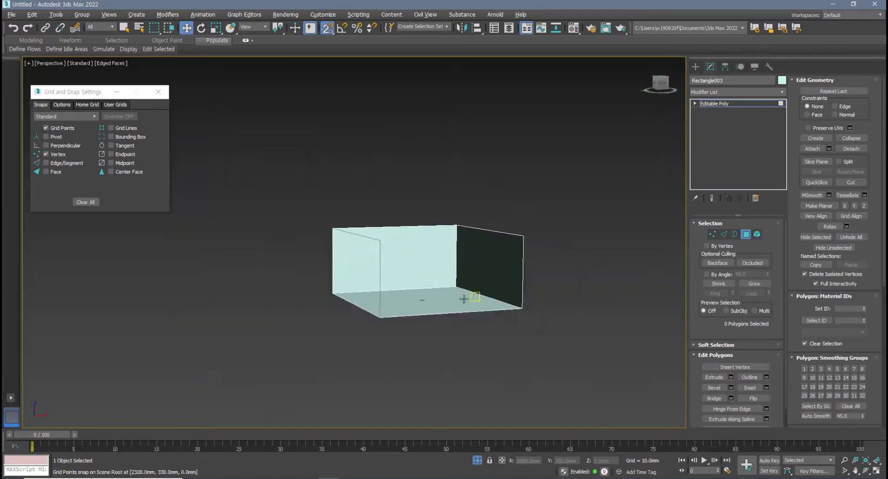
Examine the flipped box from inside and outside to check which way its walls, floor and ceiling face
alt+middle_drag(464, 300, 432, 331)
scroll(426, 301, up, 3)
scroll(432, 279, up, 3)
scroll(423, 320, up, 3)
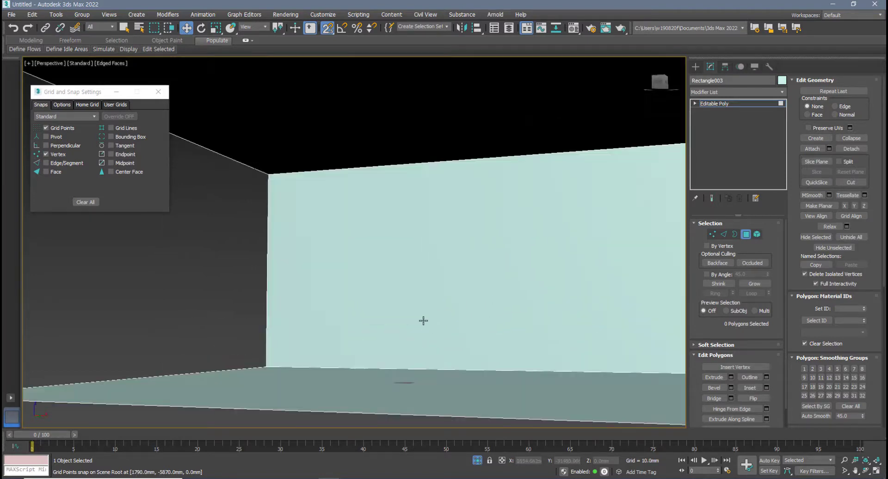
scroll(423, 321, down, 6)
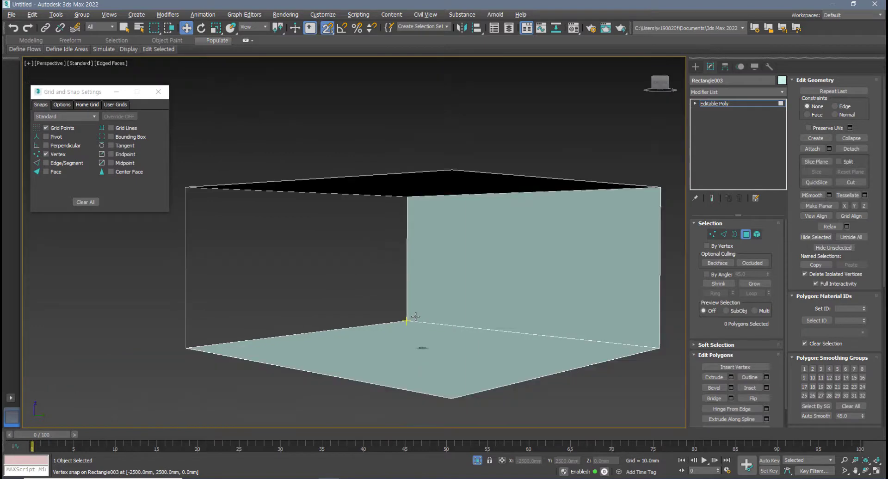
mouse_move(416, 317)
alt+middle_down()
mouse_move(409, 320)
mouse_move(416, 321)
alt+middle_up()
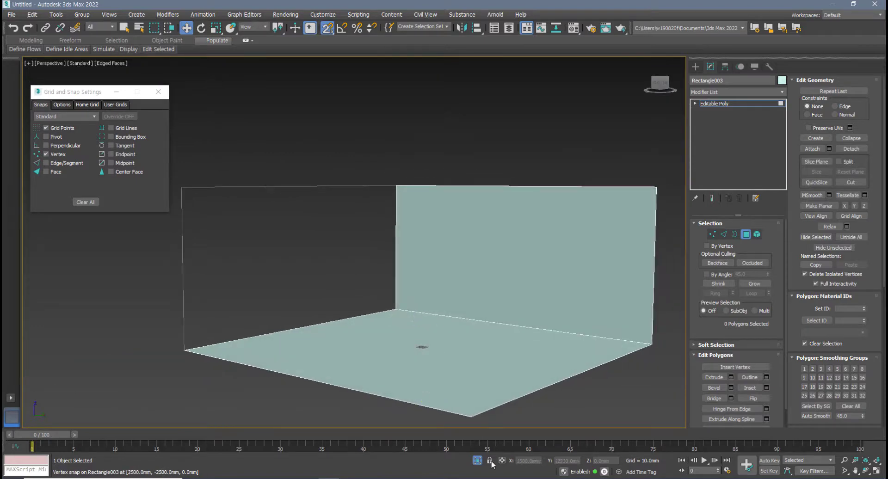
middle_drag(512, 359, 507, 357)
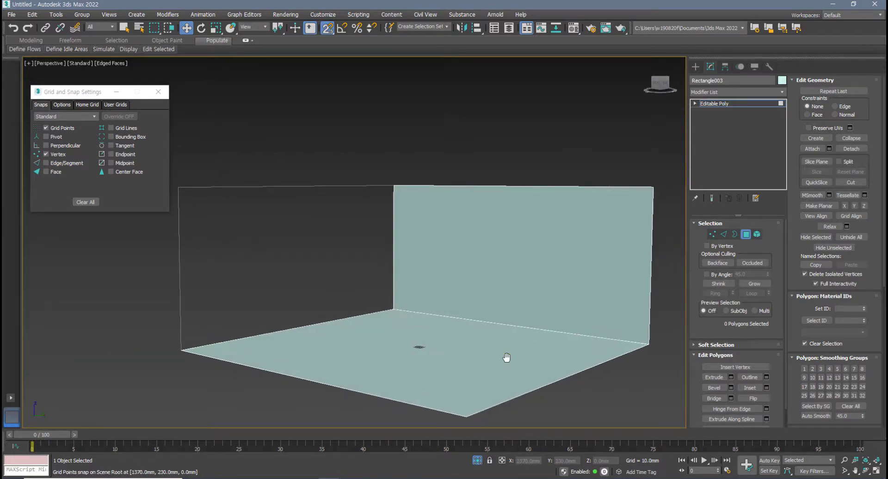
End the isolation to show the whole room again in the maximized perspective view
key(alt+w)
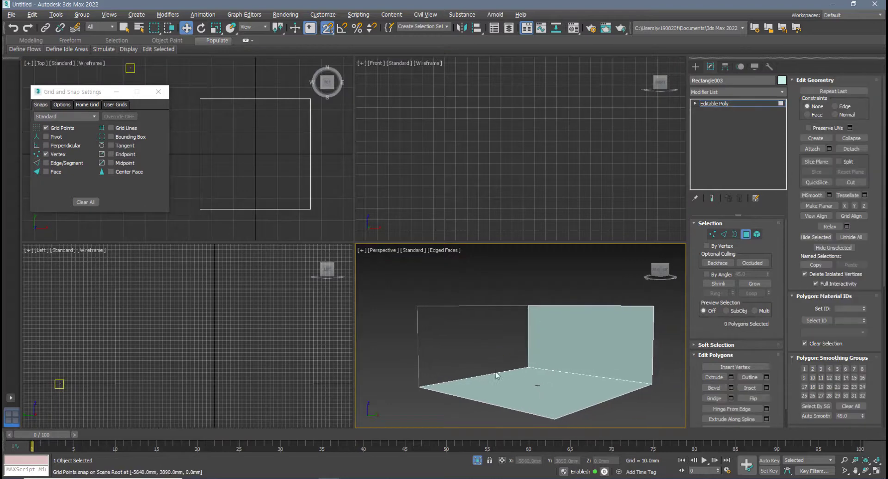
click(477, 461)
middle_drag(508, 409, 468, 394)
key(alt+w)
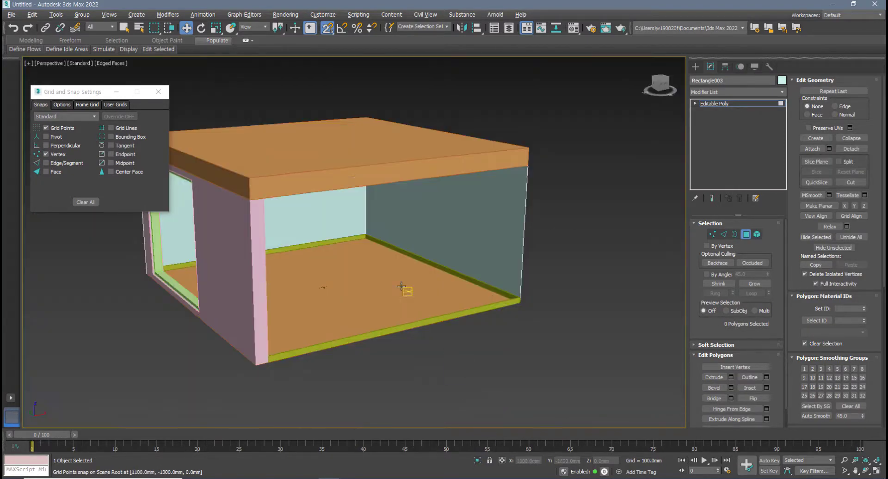
middle_drag(404, 290, 440, 353)
scroll(380, 319, up, 10)
scroll(341, 329, up, 4)
scroll(388, 325, down, 2)
scroll(400, 324, down, 3)
scroll(402, 324, down, 5)
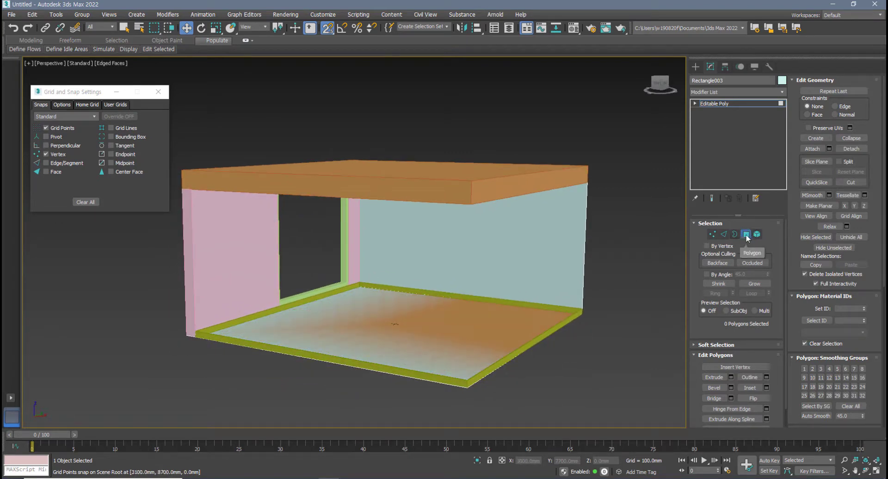
alt+middle_drag(600, 341, 600, 300)
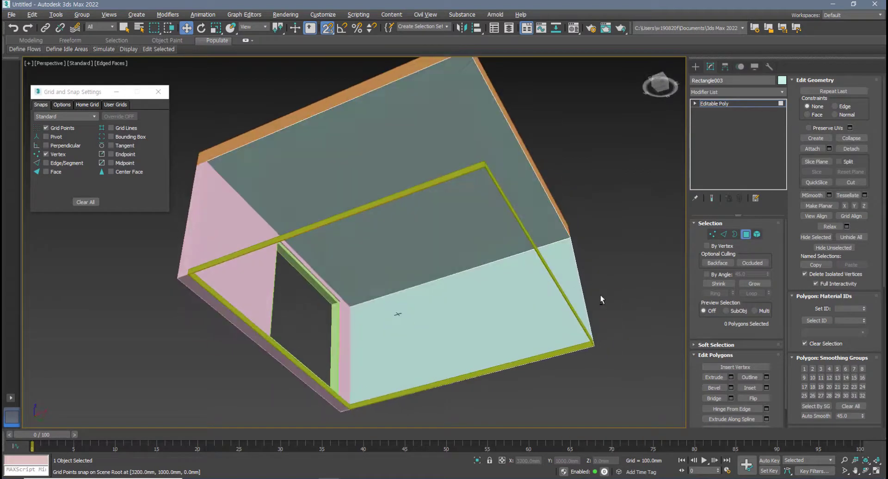
click(488, 280)
alt+middle_drag(417, 258, 410, 324)
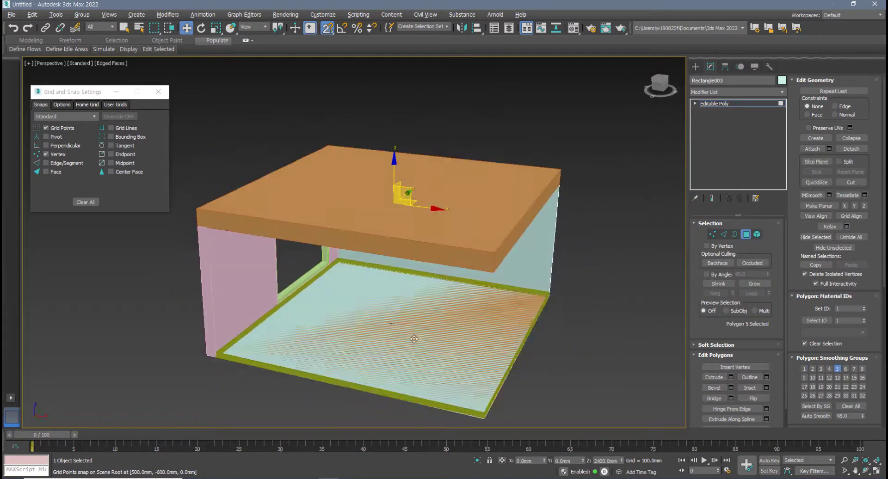
click(409, 325)
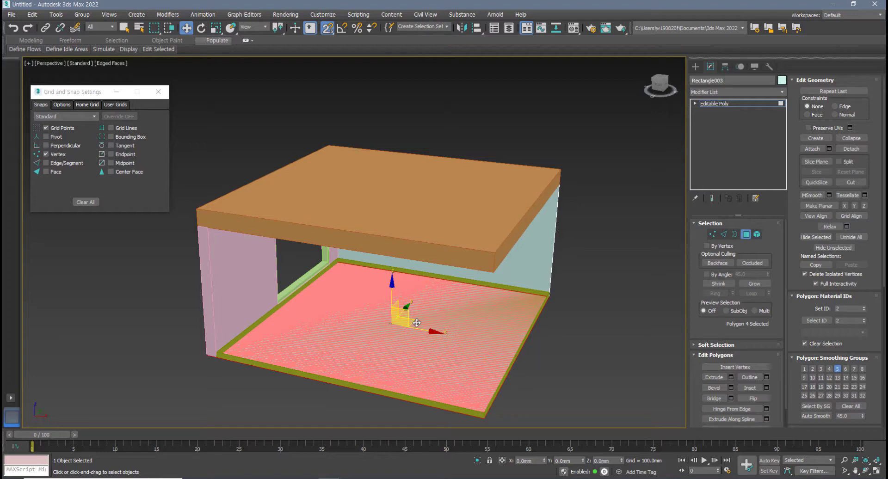
alt+middle_drag(411, 319, 410, 318)
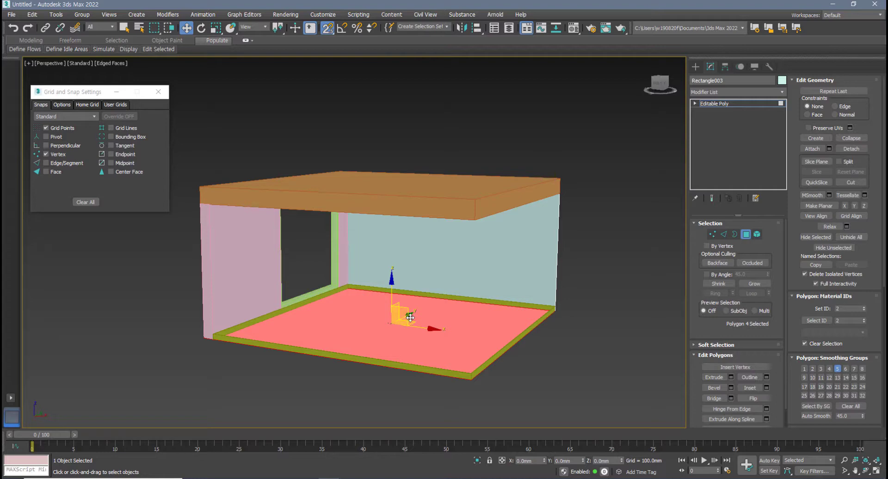
alt+middle_drag(410, 318, 401, 325)
key(ctrl+d)
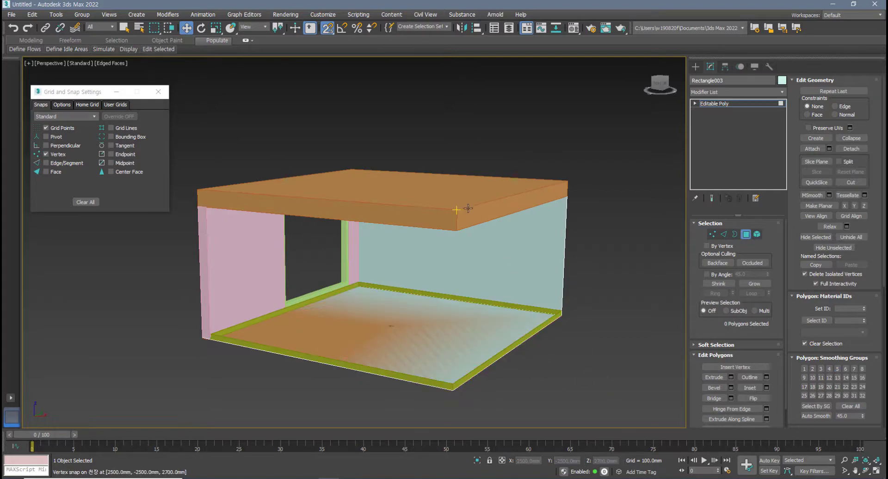
Delete the inner shell's floor polygon that overlaps the floor slab, and leave polygon editing
click(401, 340)
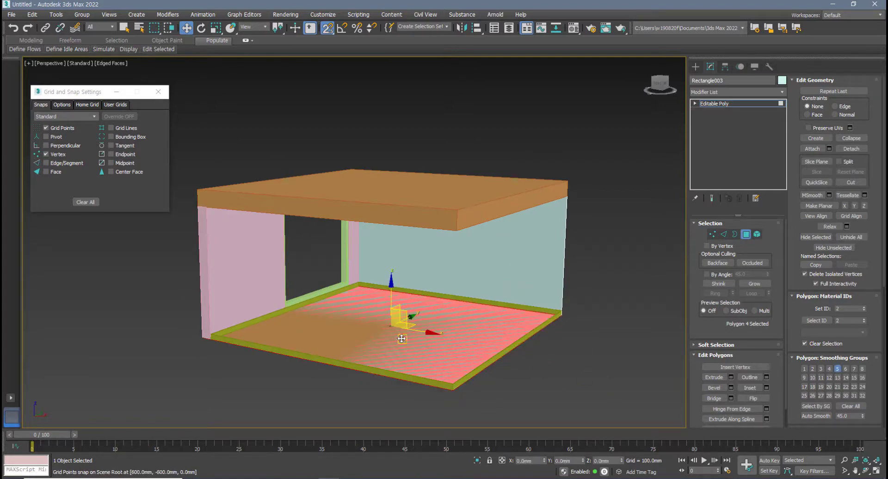
key(Delete)
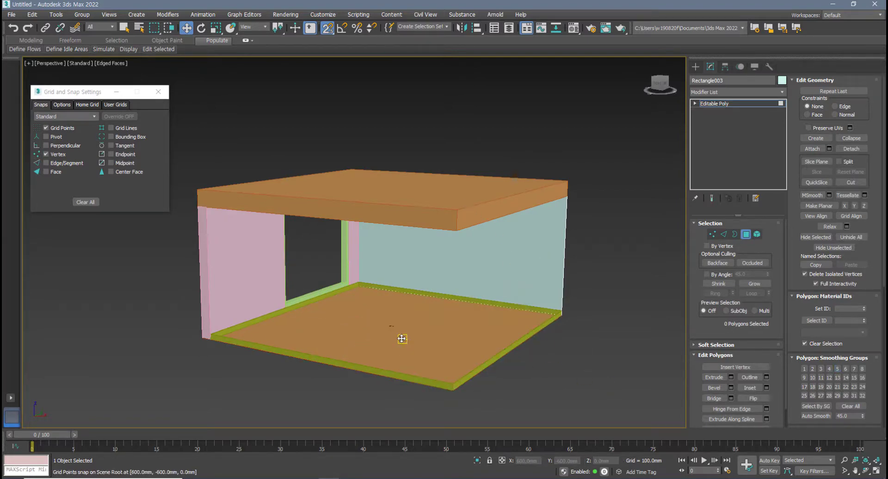
click(747, 236)
Rename the inner wall shell as 벽체2
alt+middle_drag(659, 266, 451, 343)
scroll(402, 342, up, 4)
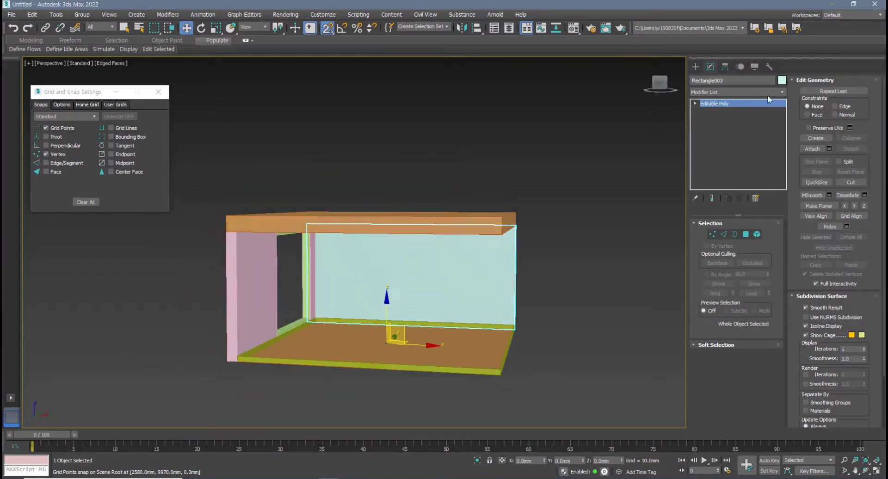
click(736, 82)
text(q)
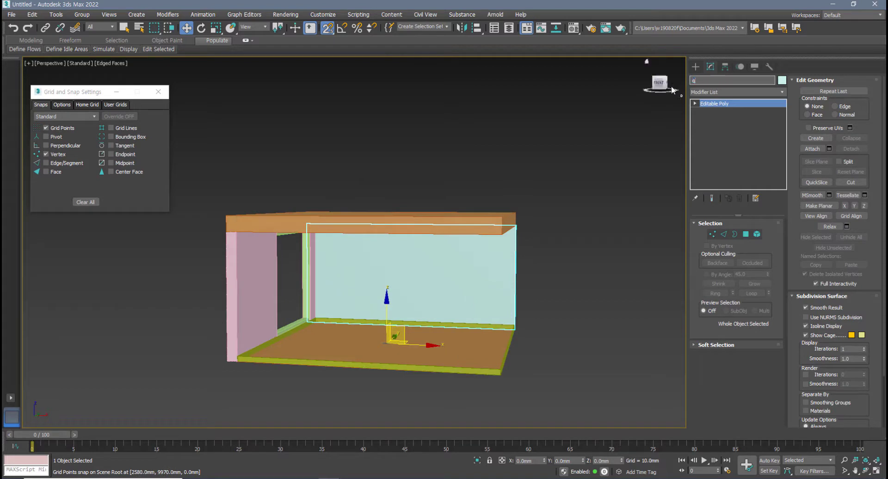
key(BackSpace)
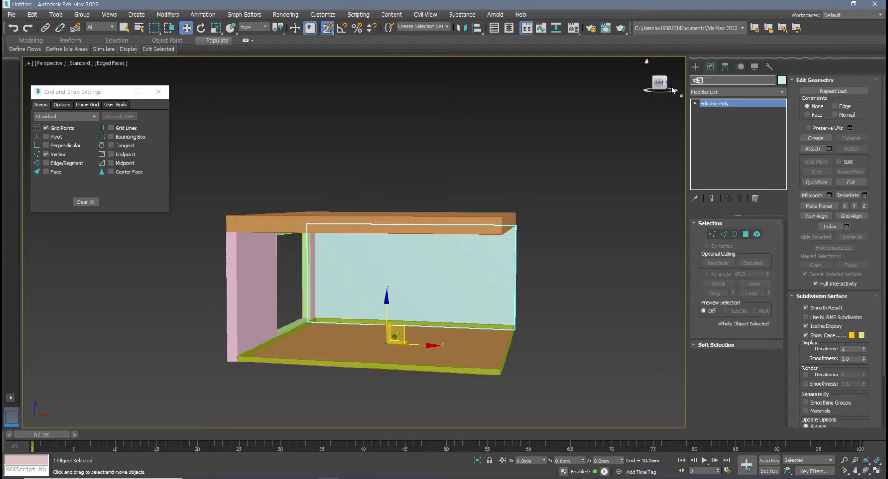
text(벽체2)
Rename the pink wall with the door opening as 벽체
click(306, 278)
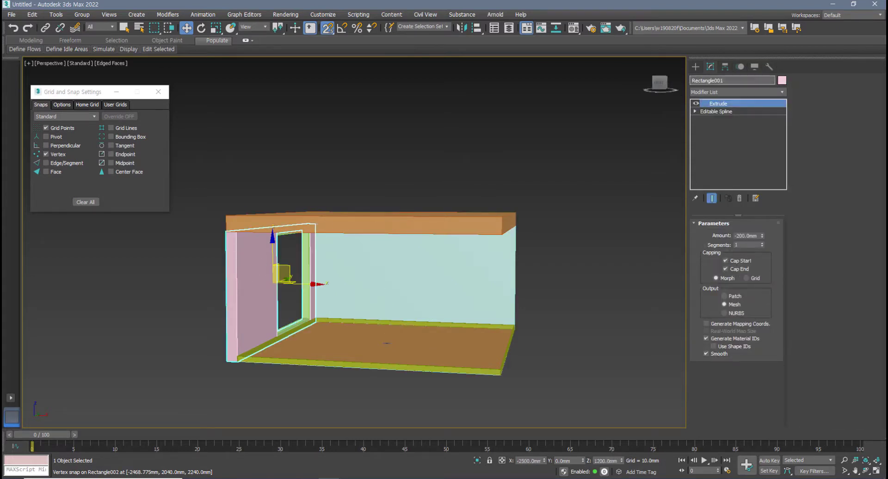
key(BackSpace)
key(BackSpace)
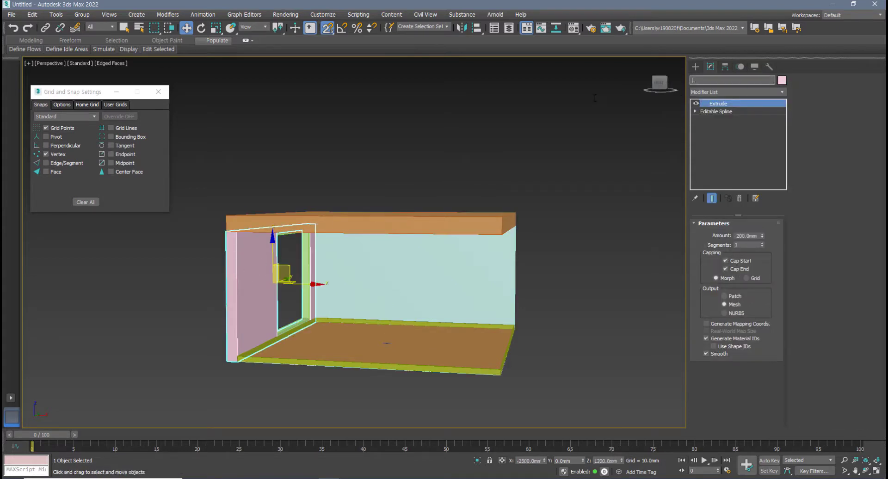
text(벽체)
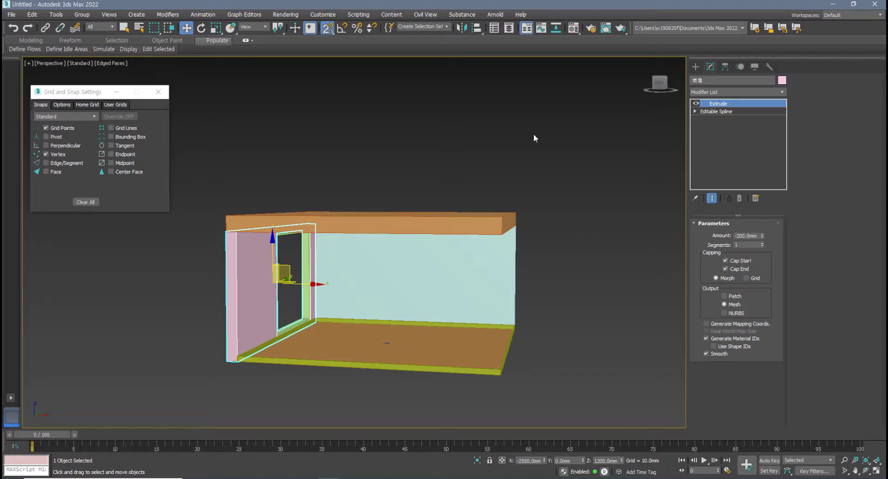
Rename the green frame in the wall opening as 문틀
click(306, 249)
click(735, 81)
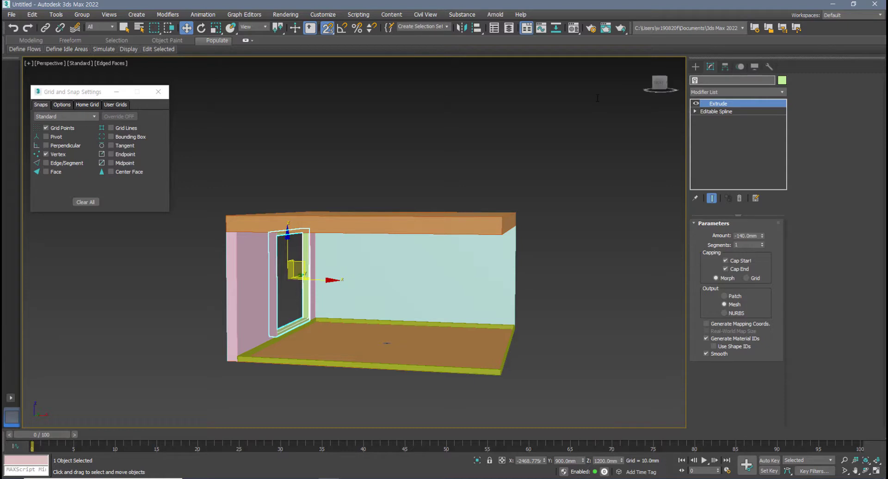
text(문틀)
key(Return)
Open the scene's object selection list to review the object names
middle_drag(301, 323, 319, 318)
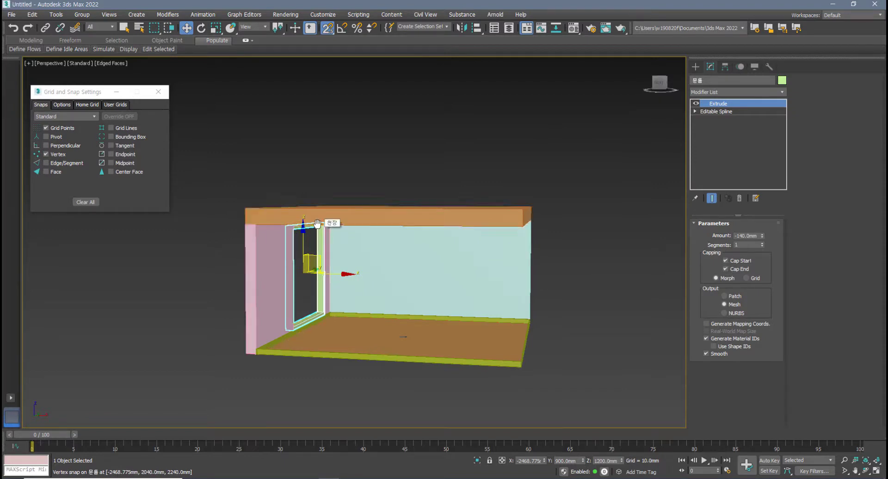
key(h)
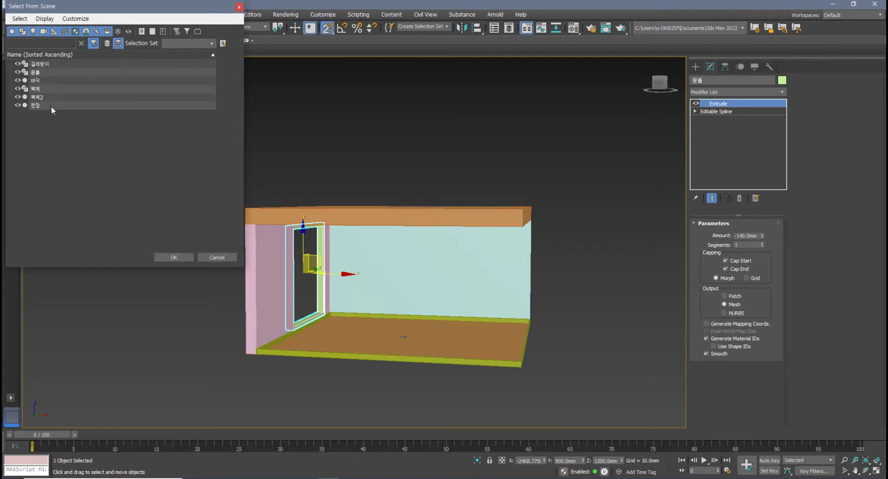
click(220, 257)
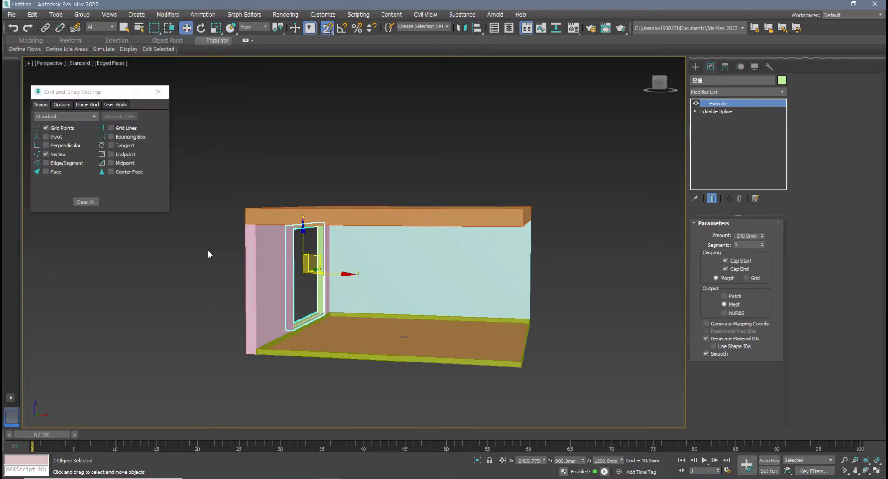
alt+middle_drag(407, 333, 378, 256)
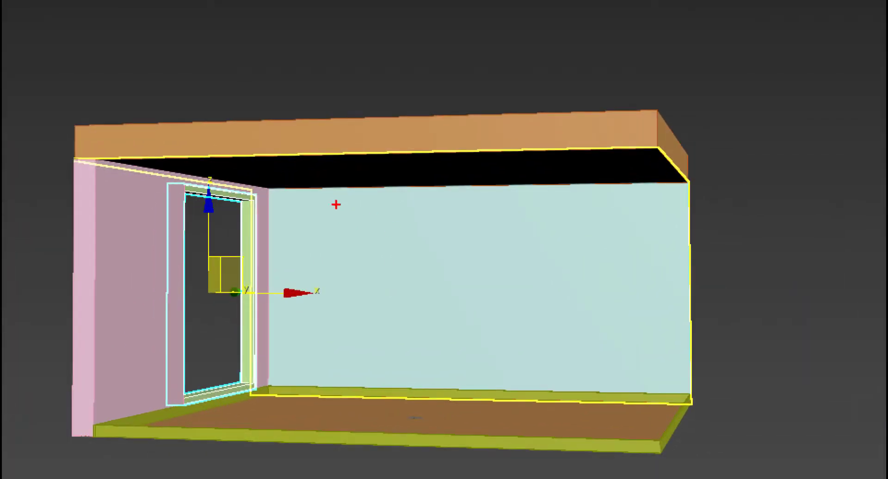
mouse_move(336, 205)
mouse_down()
mouse_move(342, 276)
mouse_move(554, 210)
mouse_move(579, 323)
mouse_move(325, 321)
mouse_up()
drag(323, 237, 325, 327)
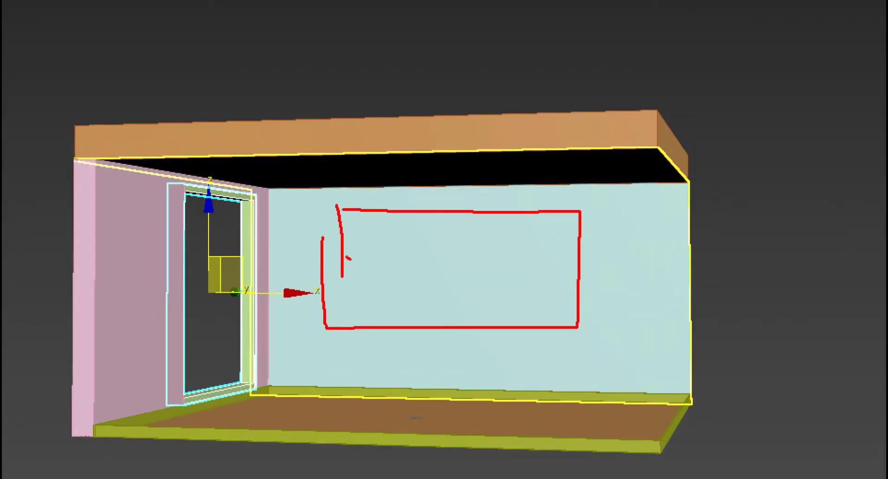
drag(346, 257, 618, 265)
drag(374, 188, 370, 333)
drag(468, 221, 469, 314)
drag(530, 222, 529, 319)
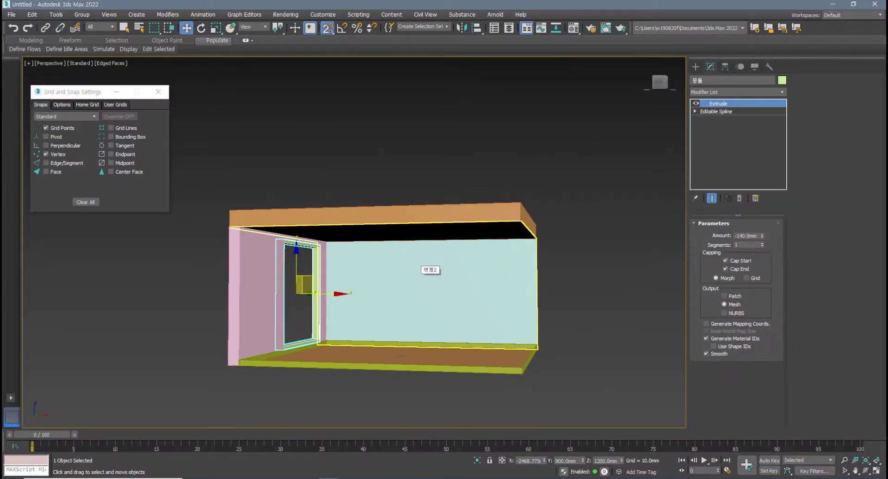
alt+middle_drag(413, 275, 412, 287)
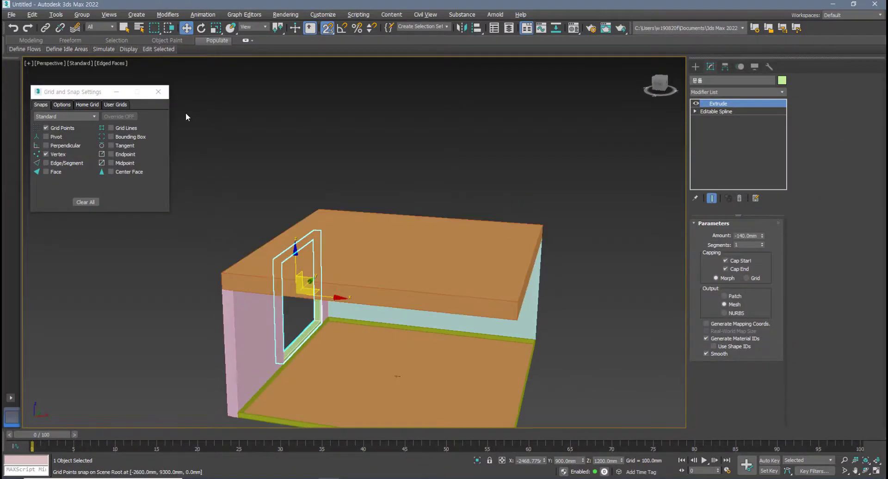
In the Top view, sketch a rectangle about 3000 mm wide and 1600 mm long inside the room near the back wall
drag(116, 95, 142, 235)
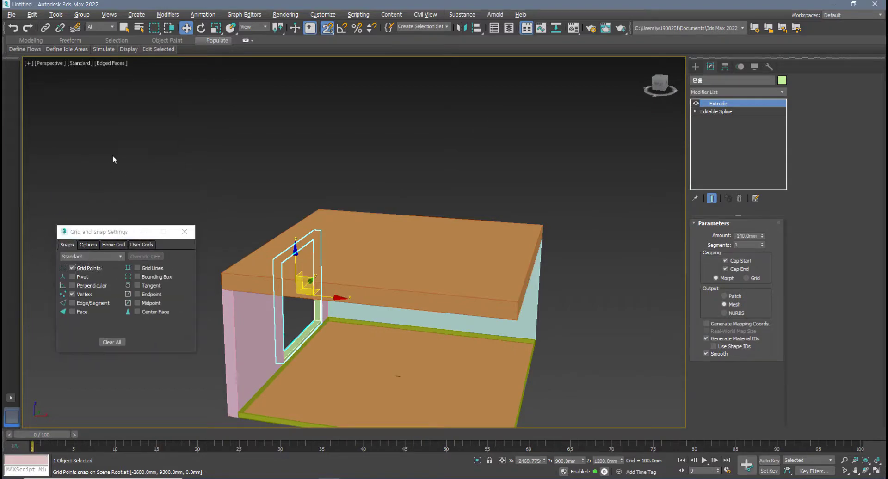
key(alt+w)
scroll(252, 144, down, 2)
key(alt+w)
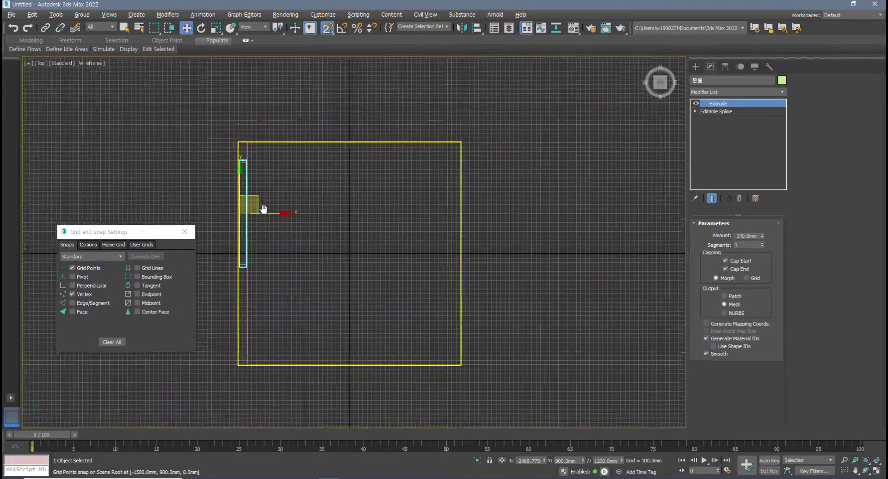
scroll(309, 213, up, 3)
middle_drag(309, 212, 323, 214)
middle_drag(342, 220, 342, 219)
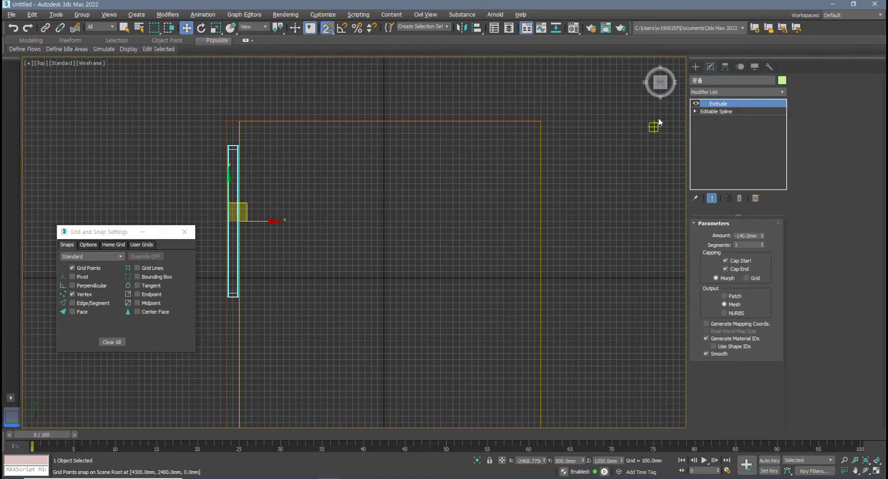
click(696, 67)
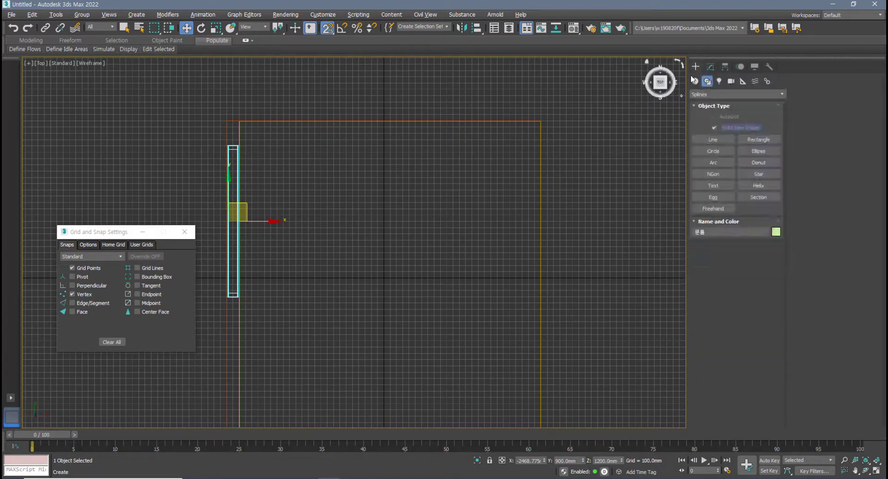
click(758, 140)
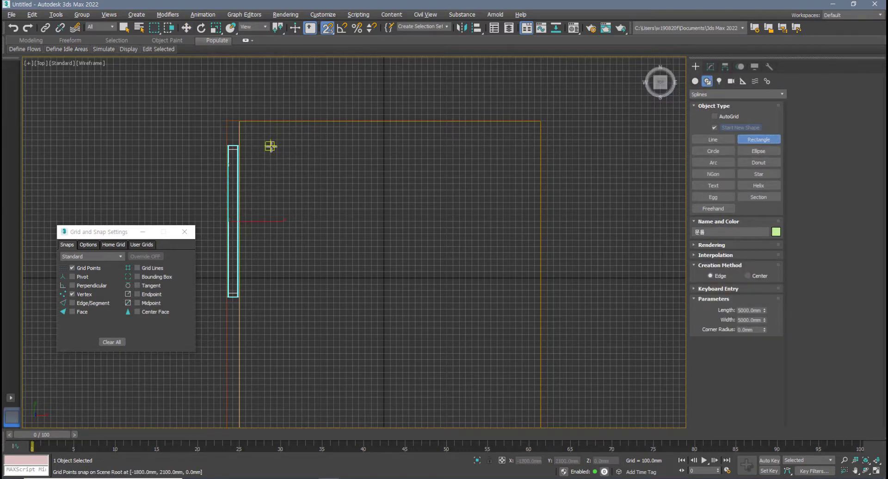
drag(271, 147, 460, 246)
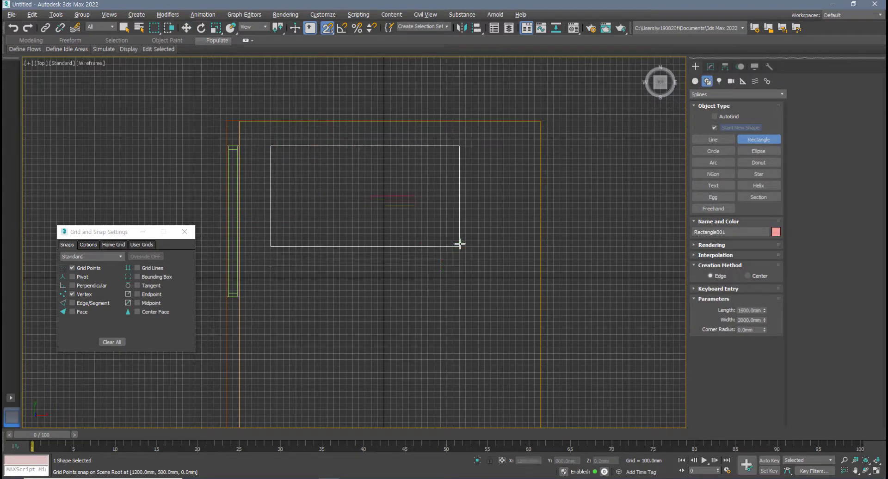
Set the rectangle's length to 1200 mm and its width to 3800 mm
double_click(761, 311)
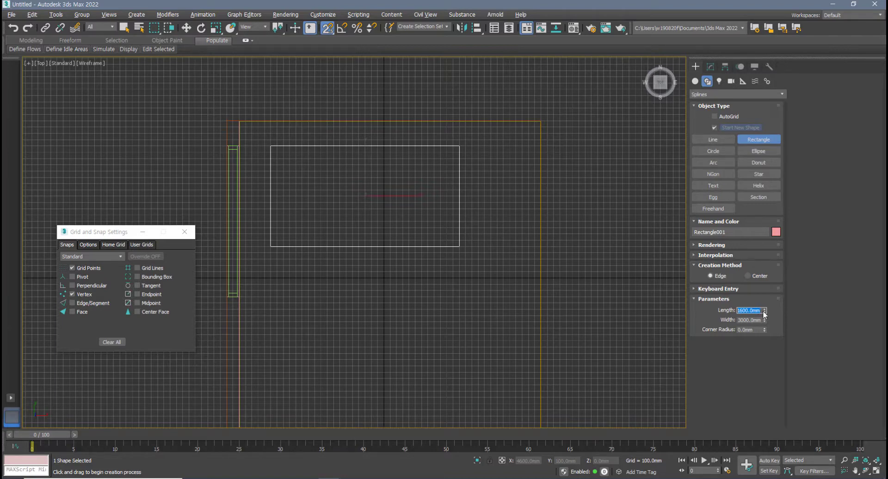
key(Return)
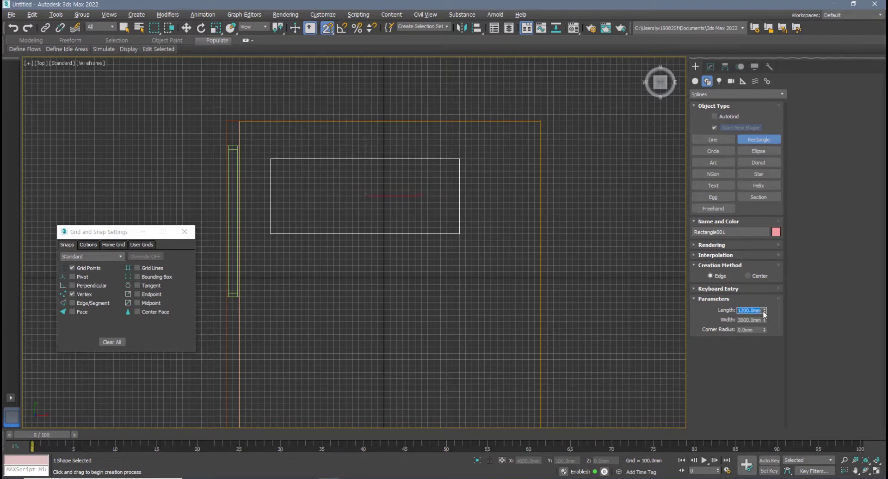
click(755, 320)
text(3800)
key(Return)
middle_drag(453, 248, 459, 277)
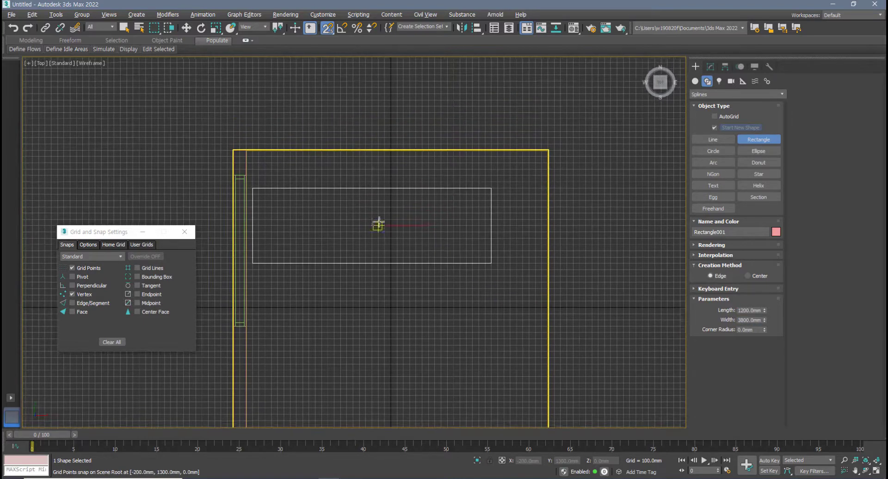
Move the rectangle to X 0 mm, Y 1800 mm so it sits centred across the room, close to the back wall
key(w)
drag(254, 188, 265, 169)
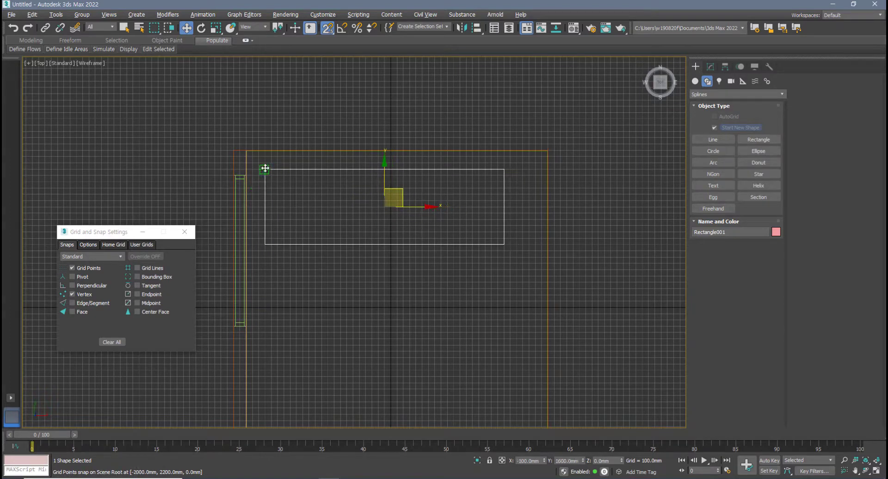
scroll(244, 257, up, 5)
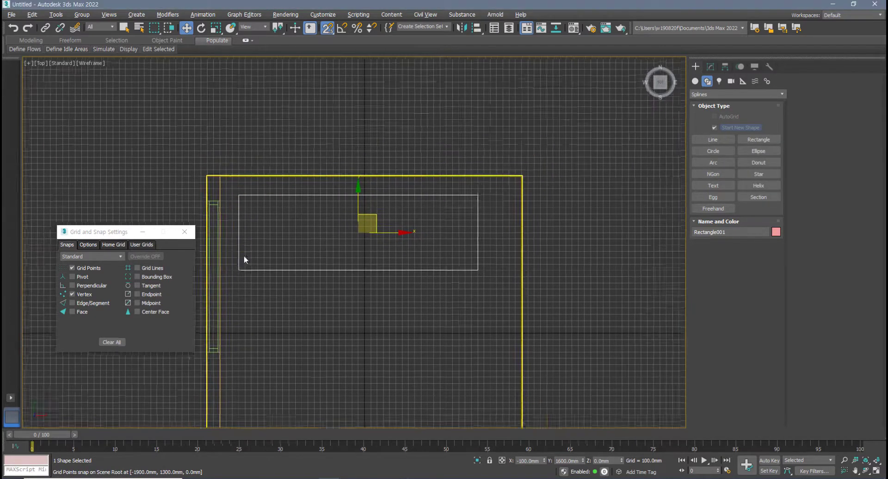
drag(316, 182, 327, 160)
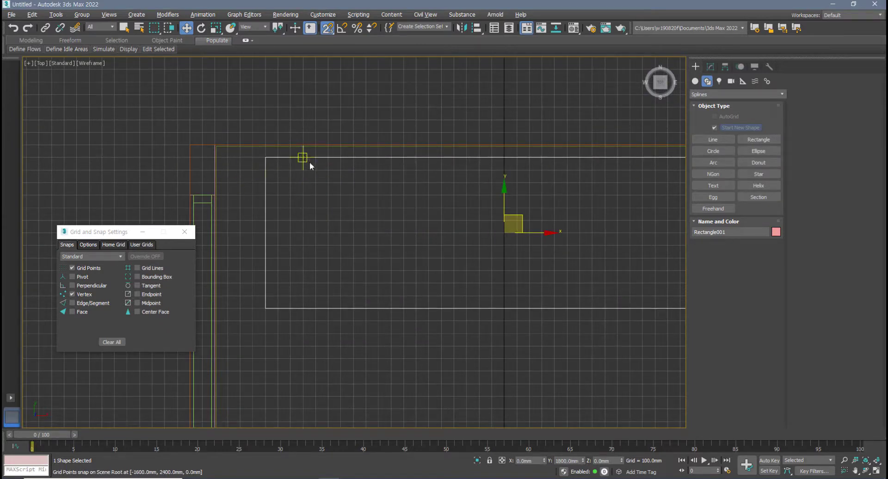
scroll(377, 223, down, 3)
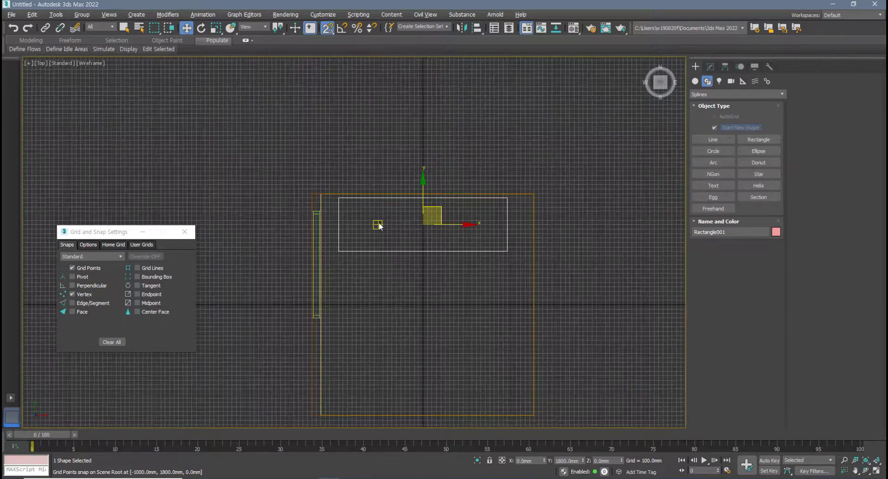
scroll(377, 224, up, 1)
middle_drag(378, 224, 339, 267)
scroll(360, 249, up, 1)
Examine the rectangle's placement on the floor against the back wall in the Perspective view and return to the Top view
key(alt+w)
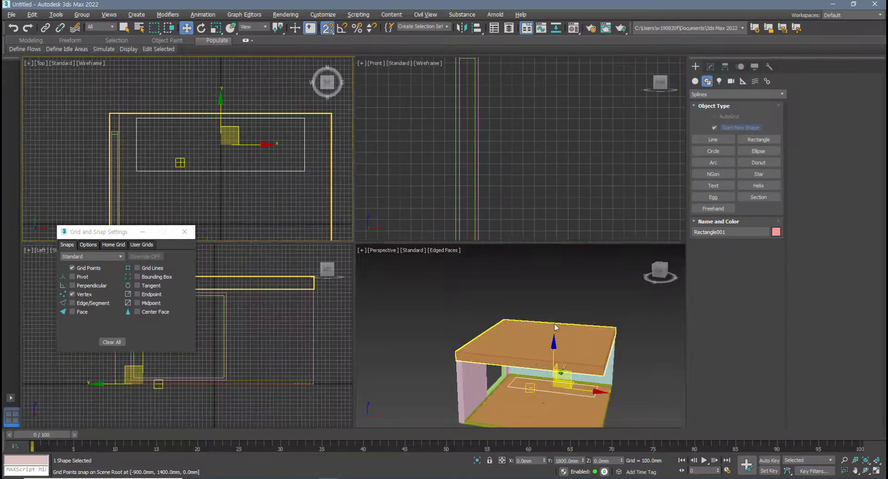
middle_drag(564, 376, 512, 351)
alt+middle_drag(512, 350, 486, 342)
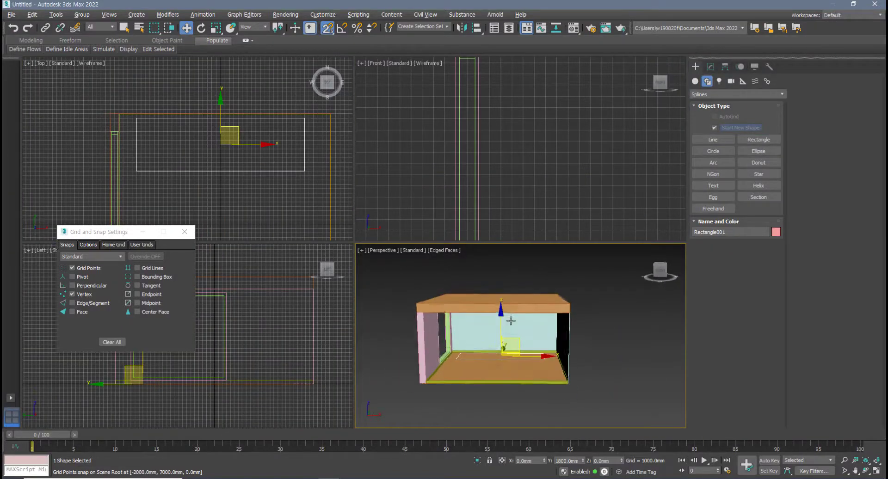
scroll(479, 354, up, 3)
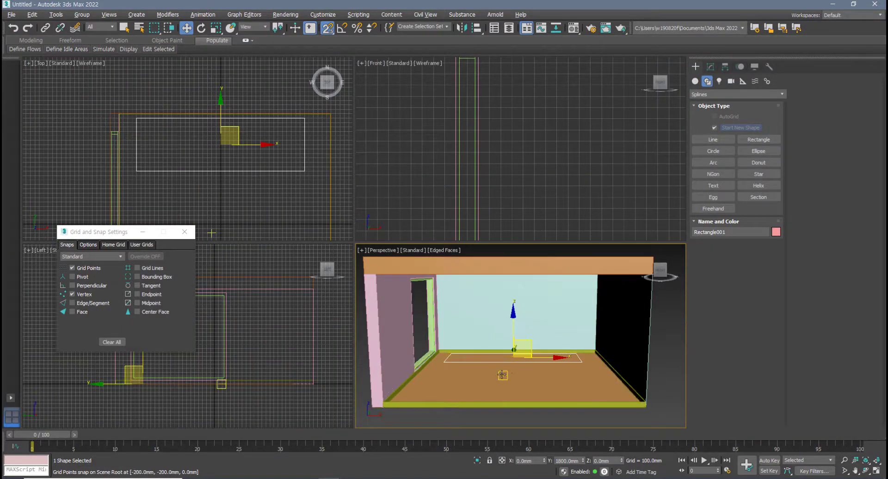
scroll(509, 361, up, 2)
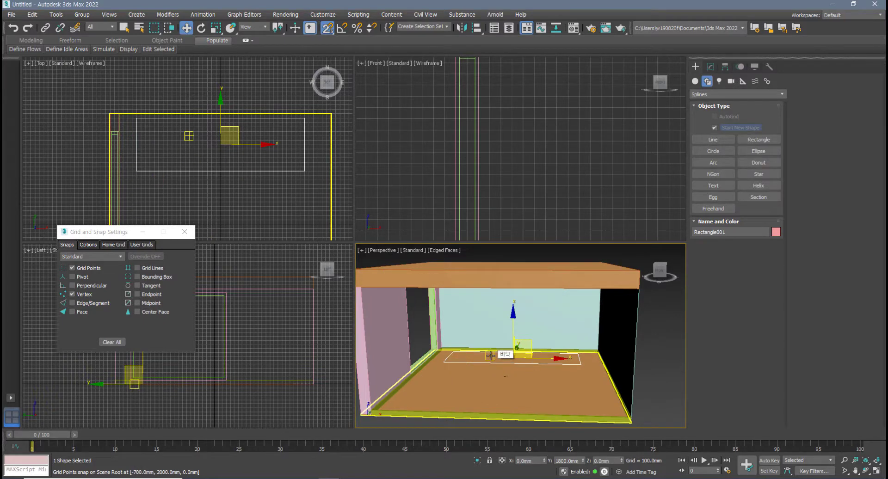
middle_drag(198, 133, 267, 154)
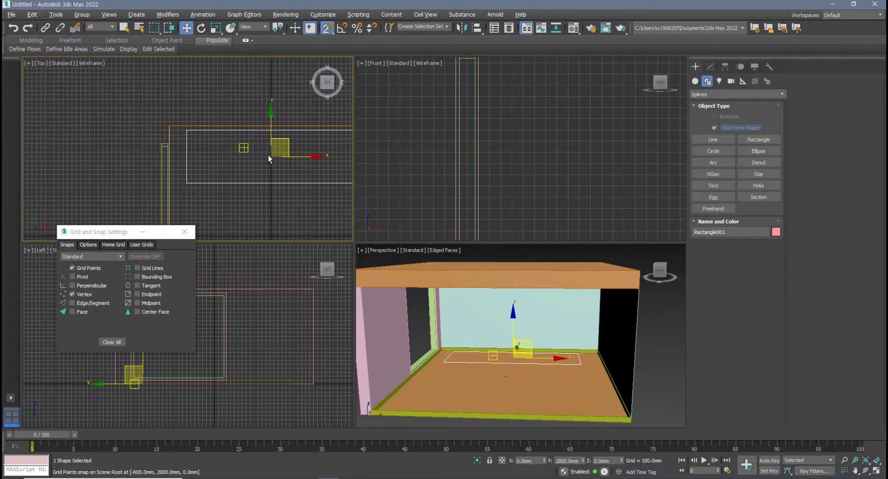
key(alt+w)
middle_drag(358, 205, 310, 179)
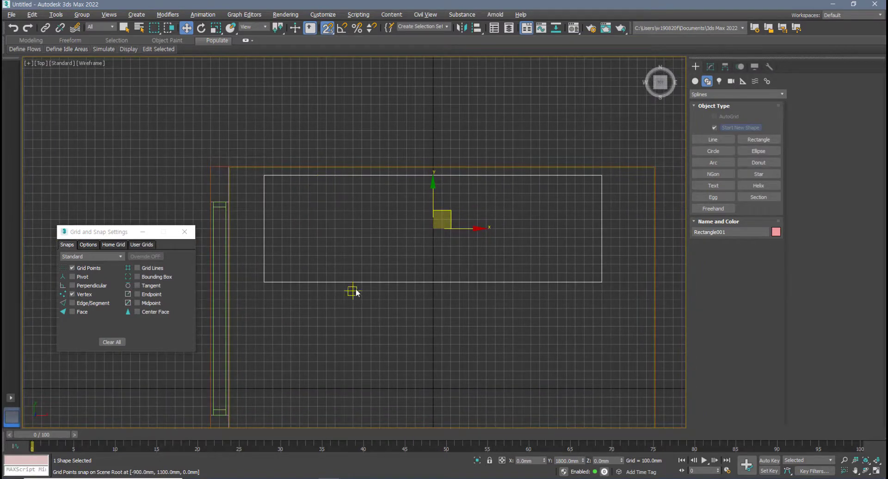
middle_drag(335, 284, 329, 288)
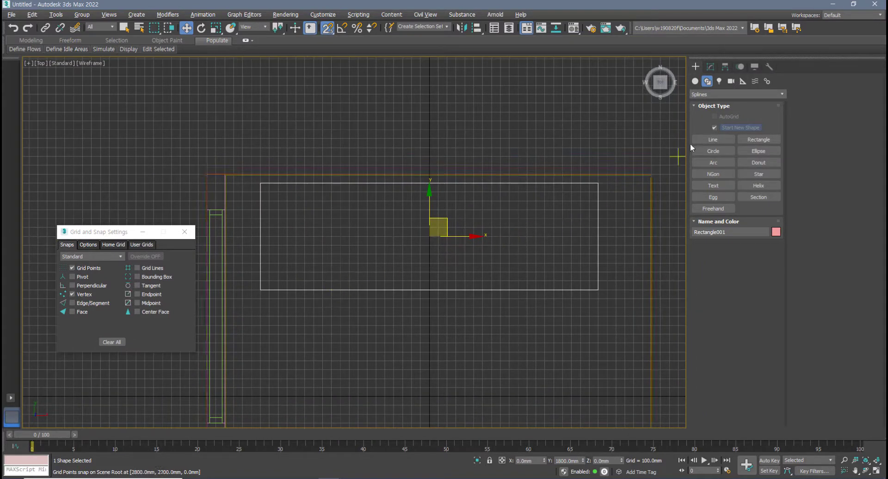
Sketch a 1200 by 200 mm strip across the large rectangle near its left end, try a width of 300 mm, and undo the change
click(748, 139)
mouse_move(267, 242)
middle_down()
mouse_move(254, 249)
mouse_move(280, 254)
middle_up()
scroll(263, 250, up, 2)
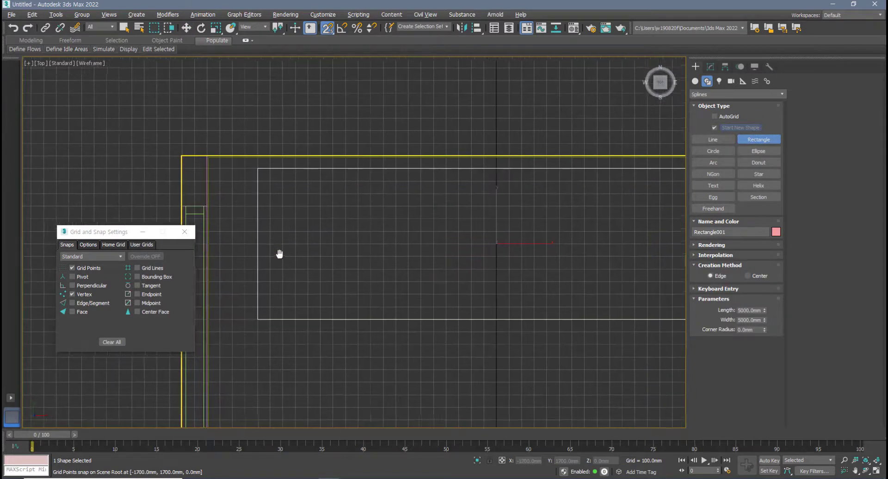
drag(296, 168, 321, 319)
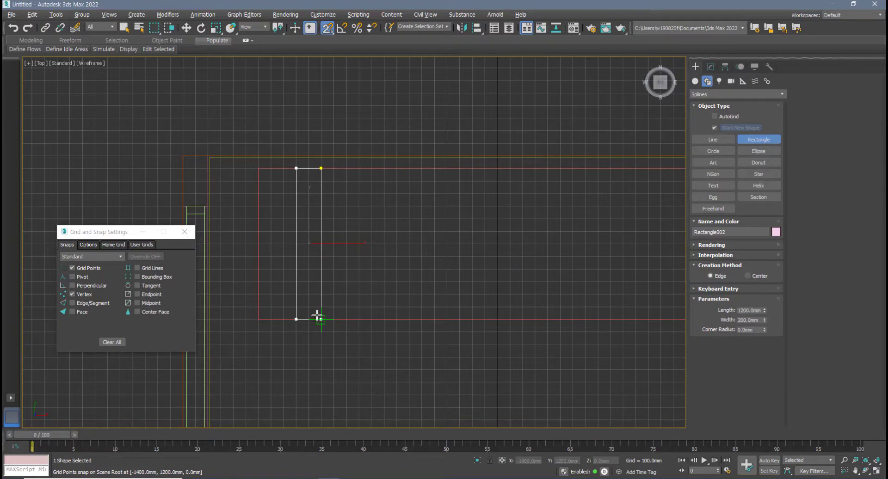
drag(318, 316, 319, 318)
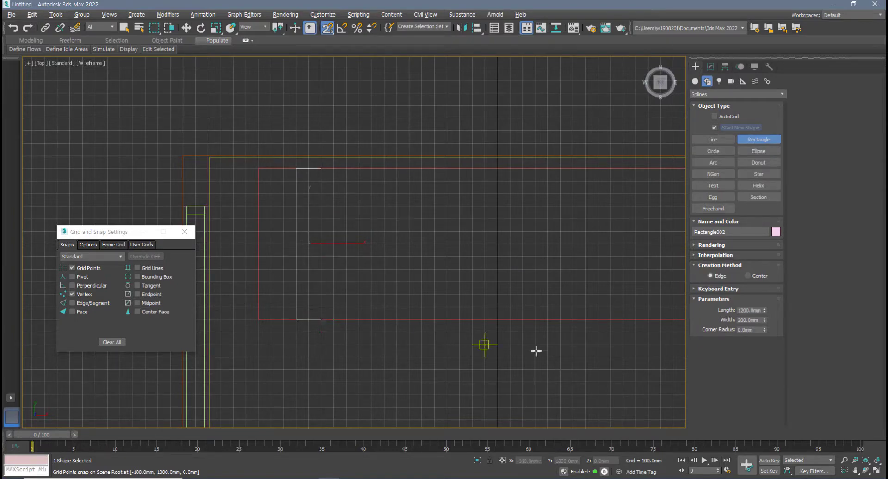
double_click(759, 320)
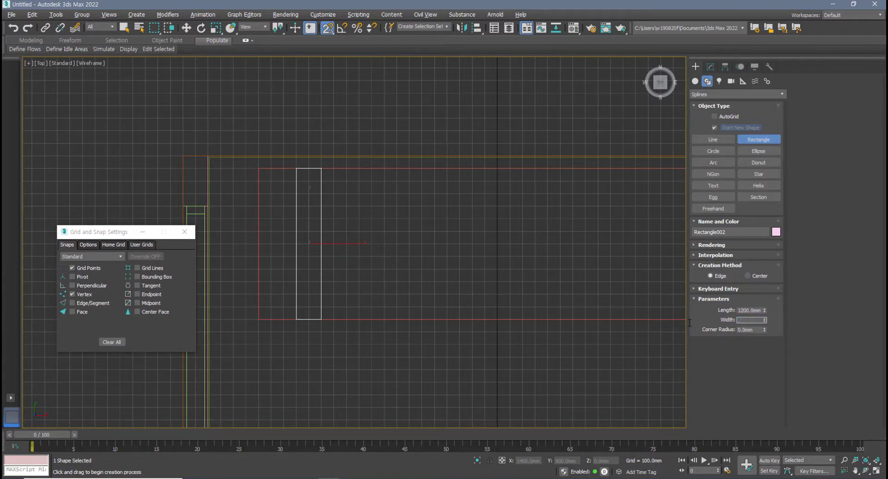
key(Return)
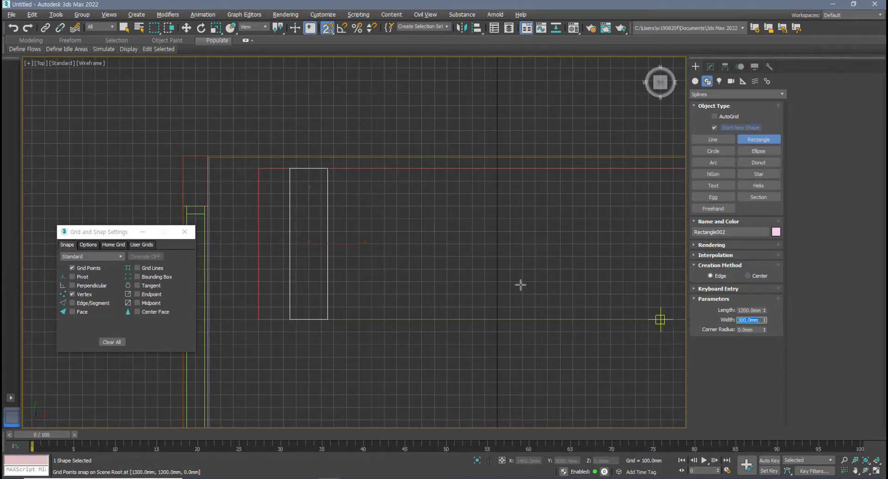
key(ctrl+z)
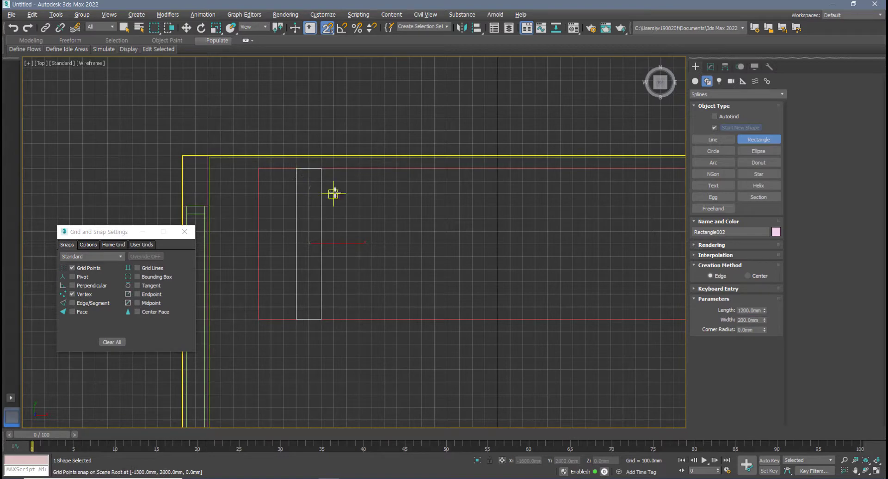
Sketch a 300 mm wide, 1200 mm long rectangle spanning the large rectangle's full depth near its left end, and show its modify parameters
drag(309, 168, 347, 320)
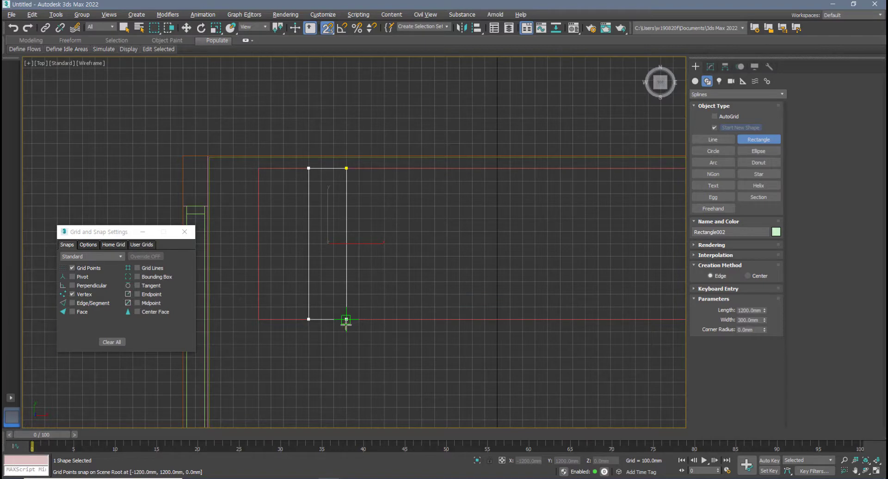
drag(346, 320, 346, 319)
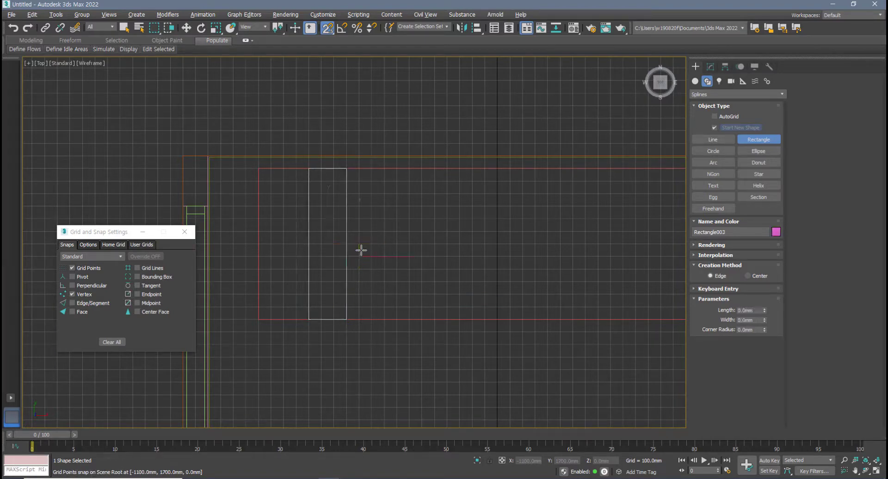
key(w)
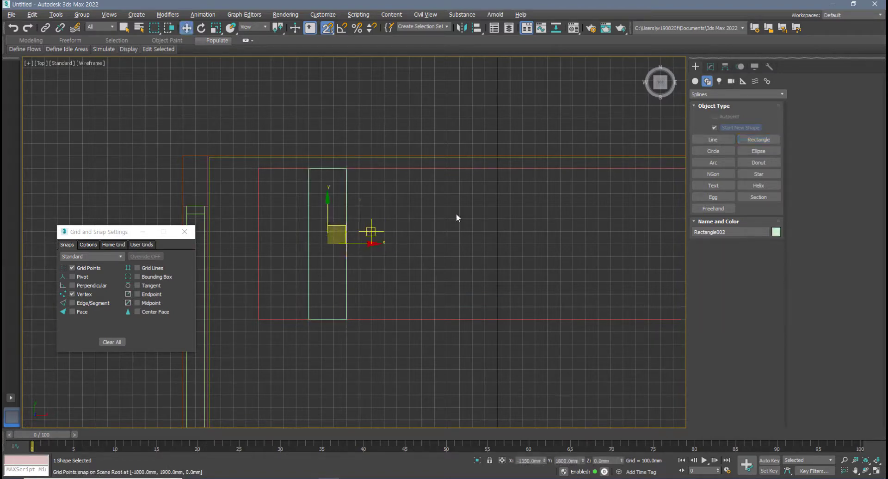
click(711, 67)
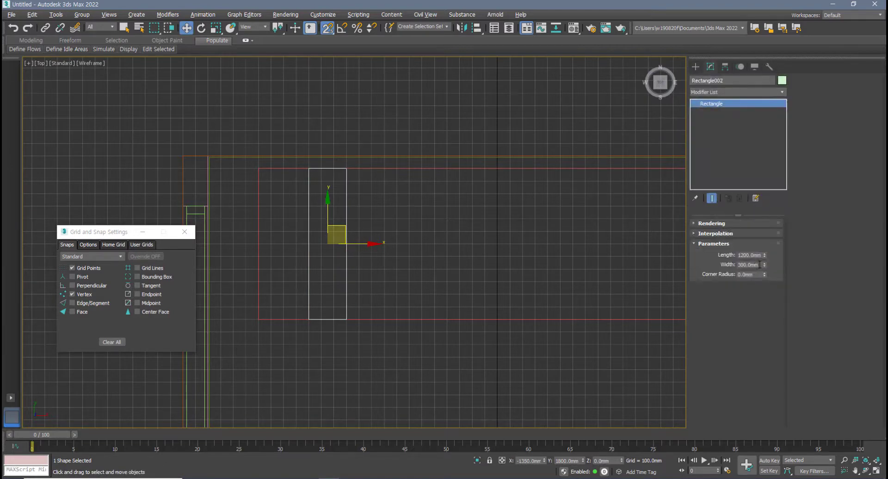
Set the width of the selected strip to 270 mm
double_click(760, 264)
text(27)
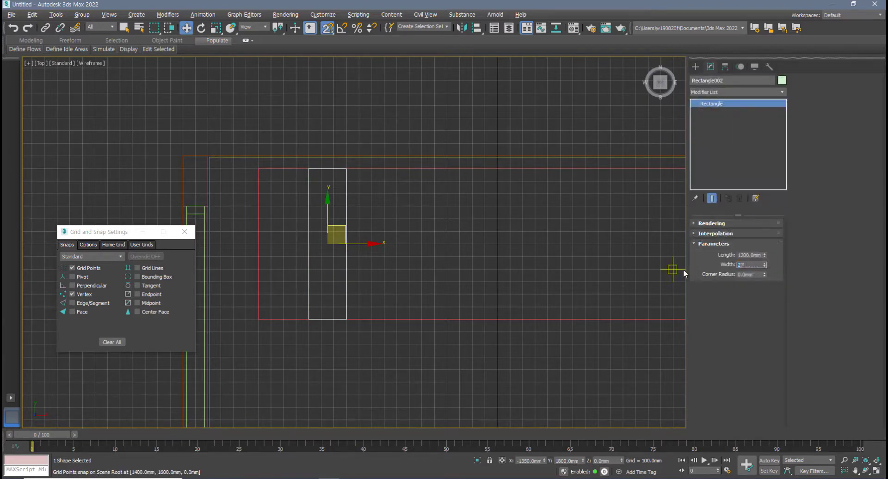
text(0)
key(Return)
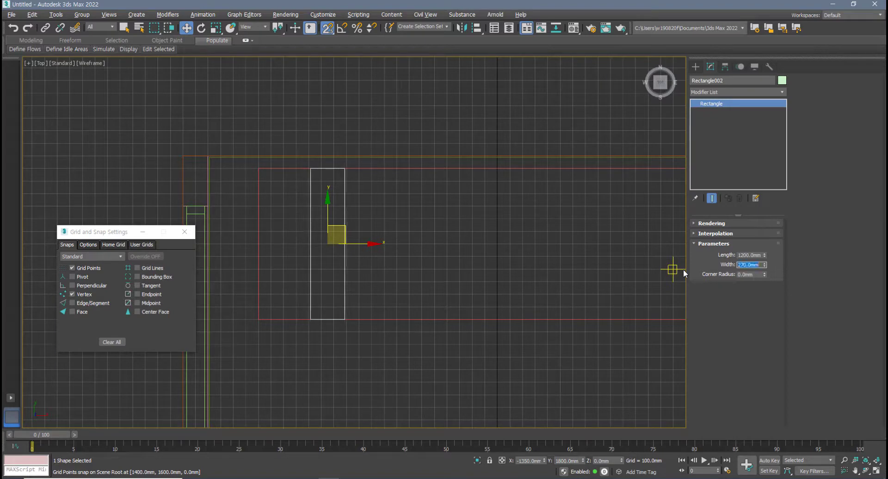
Clone the strip along X as two independent copies, placed at X -800 mm and X -250 mm
middle_drag(355, 252, 358, 261)
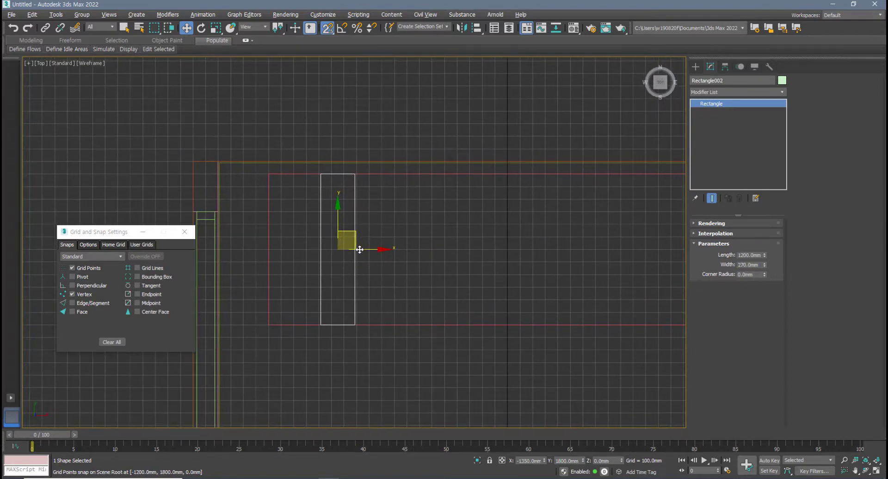
shift+drag(360, 249, 408, 252)
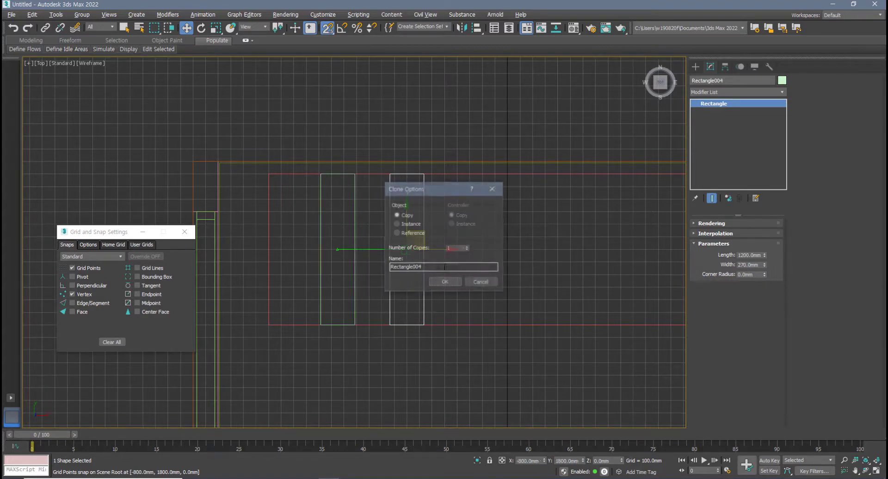
click(467, 246)
click(449, 282)
scroll(436, 325, down, 4)
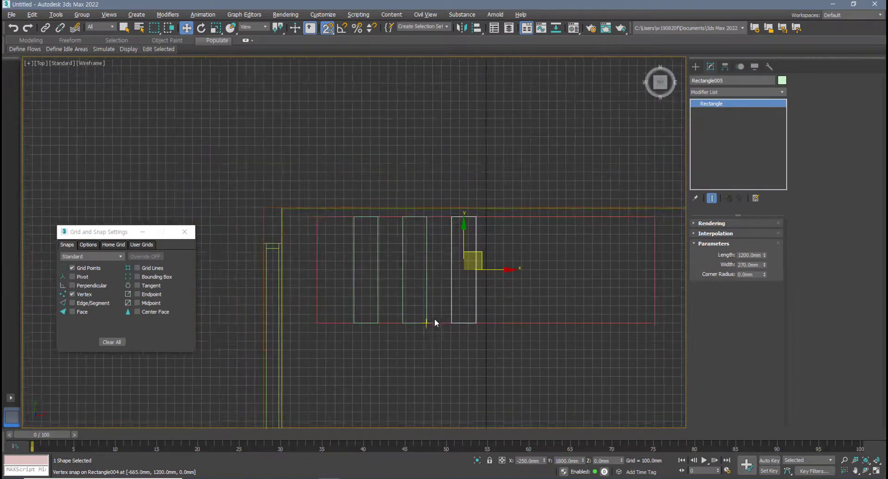
Select all the narrow strips and disable grid-point snapping, leaving only vertex snapping enabled
drag(459, 311, 293, 286)
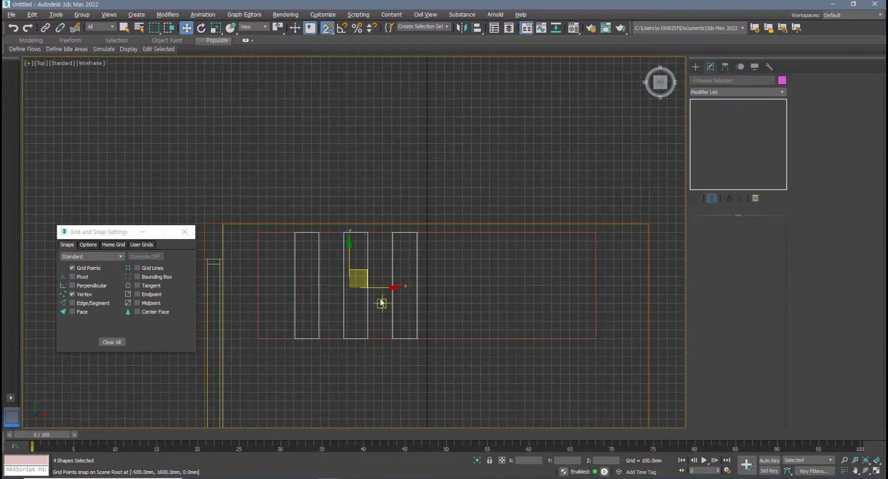
mouse_move(387, 289)
mouse_down()
mouse_move(340, 289)
mouse_move(351, 290)
mouse_up()
scroll(296, 277, up, 2)
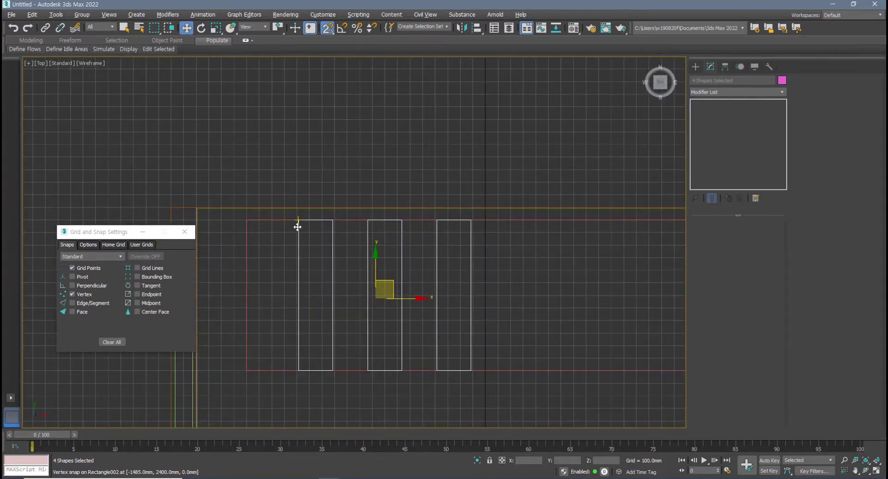
click(72, 268)
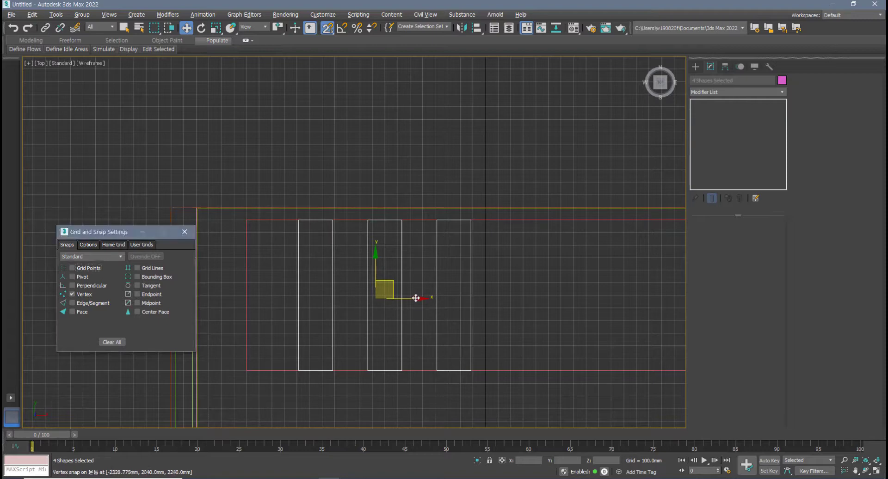
Try moving the strips first with vertex snapping and then freely with snapping off, undo the moves and restore snapping
drag(416, 298, 318, 297)
key(ctrl+z)
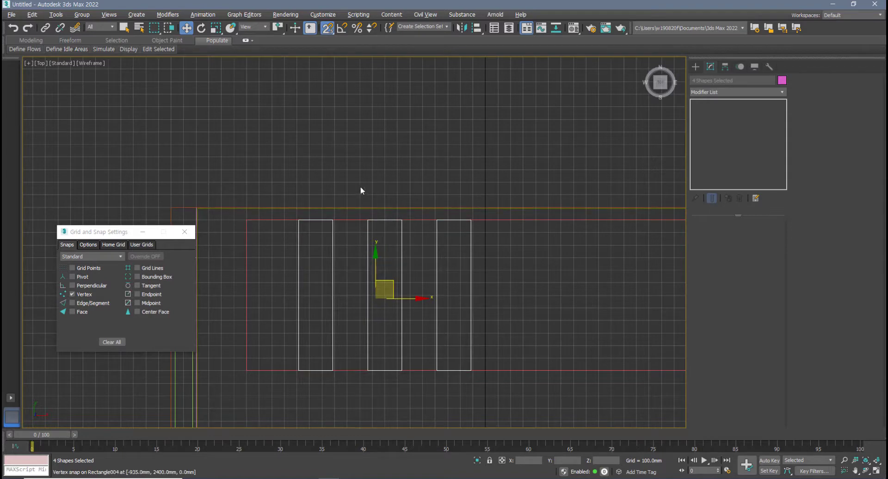
click(326, 30)
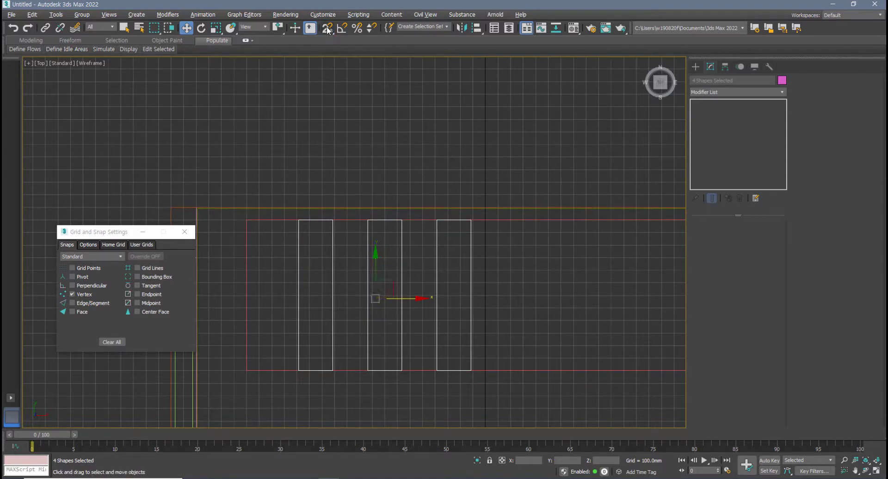
drag(409, 298, 397, 299)
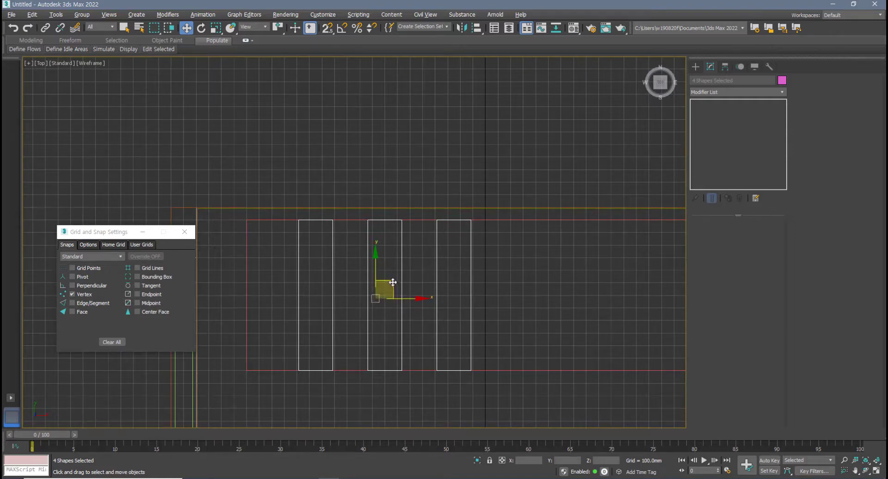
drag(393, 283, 484, 425)
key(ctrl+z)
click(328, 28)
key(ctrl+z)
middle_drag(372, 288, 375, 293)
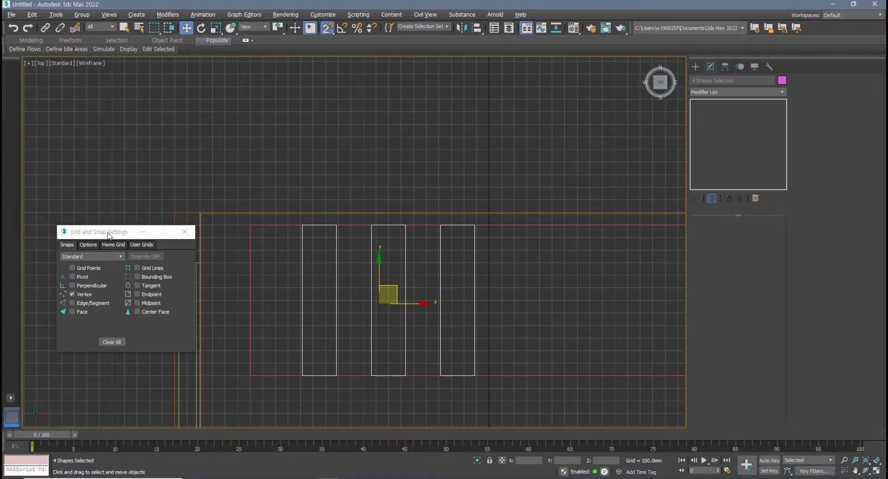
Show the snap options and move the strips so the first strip's outer corner snaps onto the large rectangle's left corner
drag(115, 230, 144, 94)
click(112, 109)
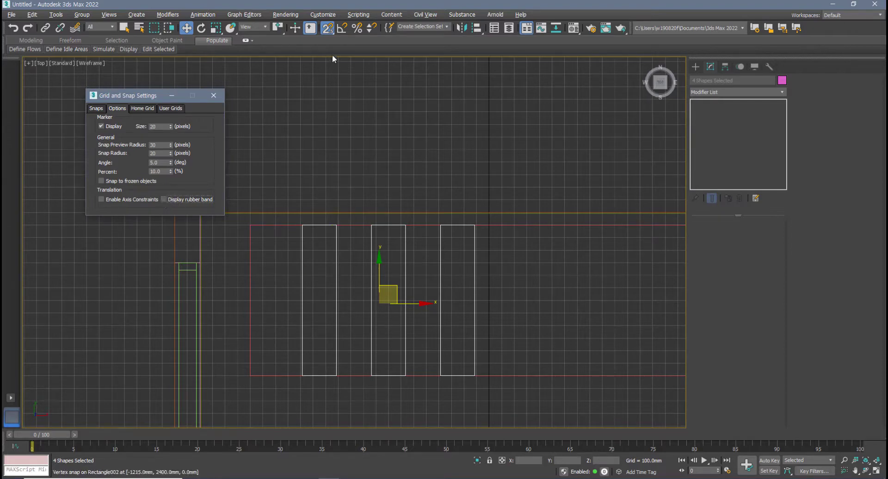
drag(302, 228, 256, 228)
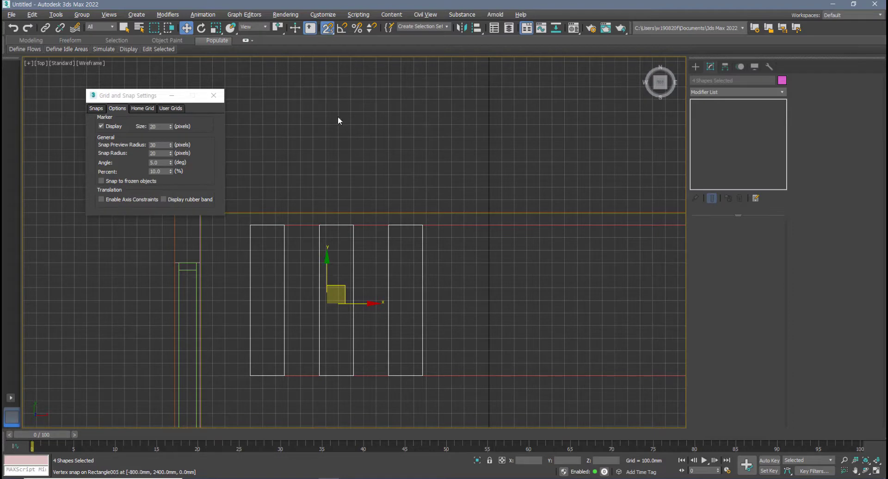
Turn snapping off and slide the strips along X to about 300 mm inside the large rectangle's left edge
mouse_move(367, 305)
mouse_down()
mouse_move(388, 301)
mouse_move(392, 324)
mouse_move(346, 347)
mouse_move(379, 337)
mouse_move(331, 312)
mouse_move(354, 313)
mouse_up()
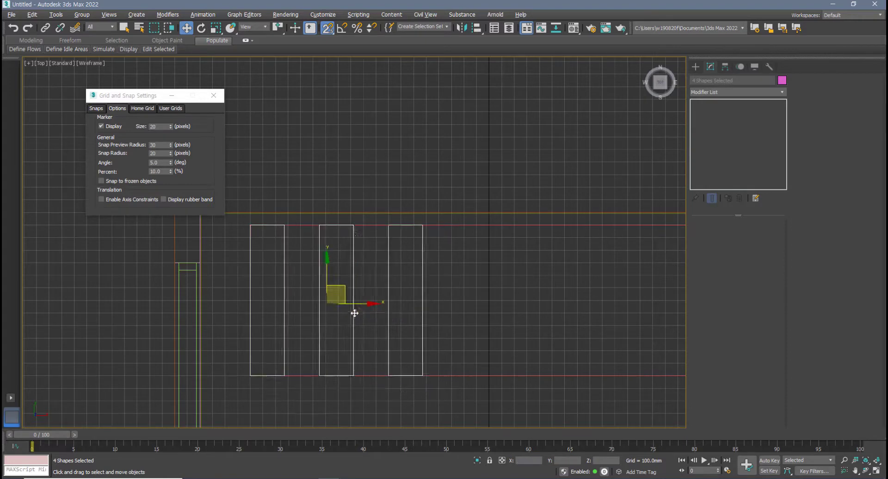
click(330, 32)
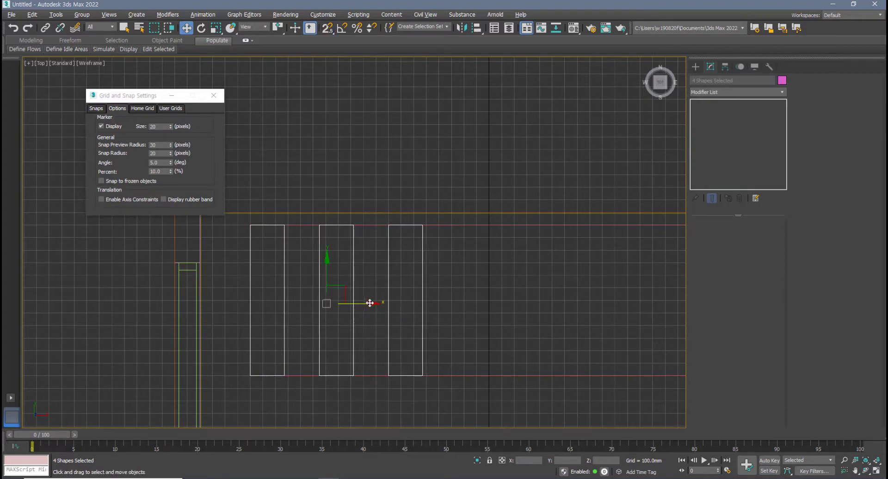
drag(370, 304, 408, 312)
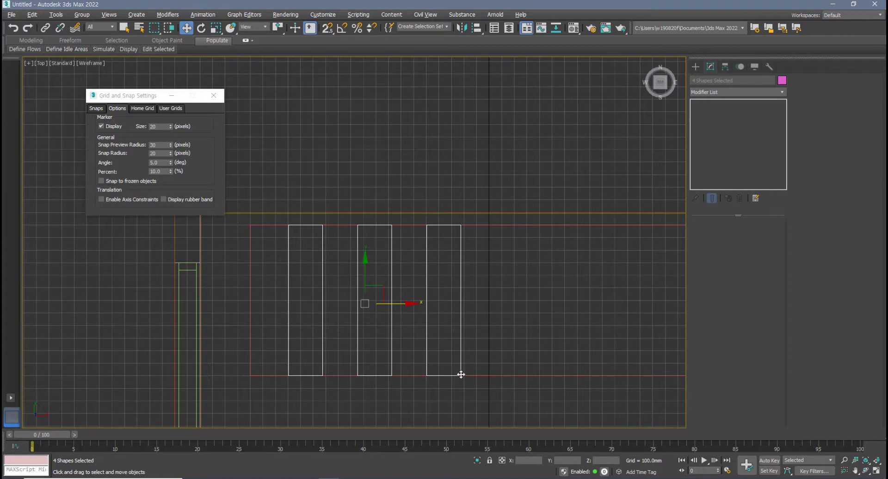
Select the large 3800 by 1200 mm rectangle and inspect its placement near the back wall in the Perspective view
scroll(461, 374, down, 6)
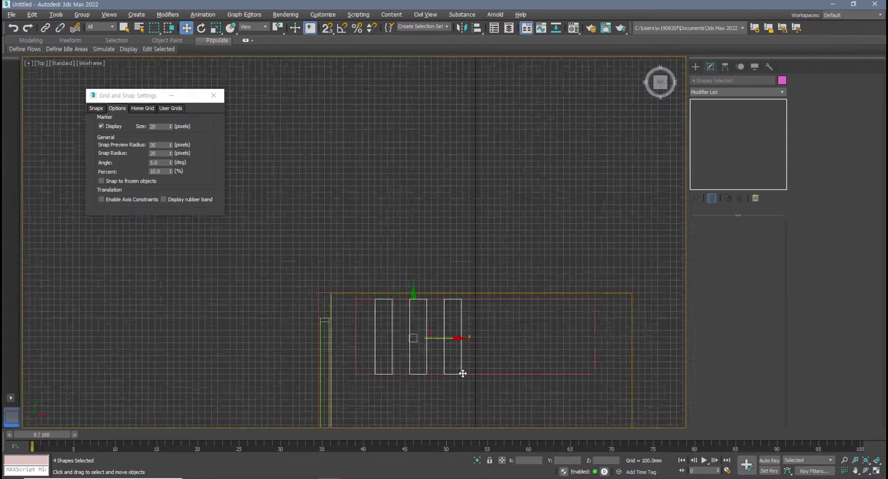
key(alt+w)
alt+middle_drag(500, 353, 504, 357)
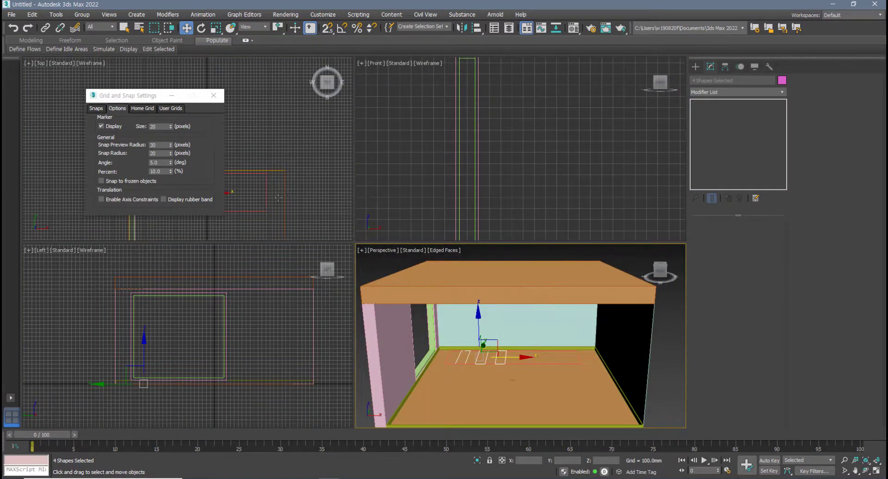
middle_drag(279, 197, 344, 197)
key(alt+w)
middle_drag(532, 271, 410, 262)
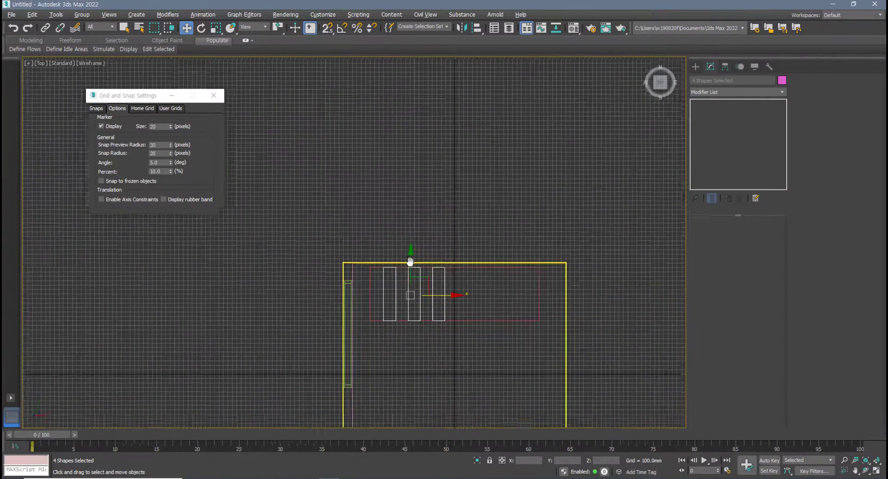
click(503, 318)
key(alt+w)
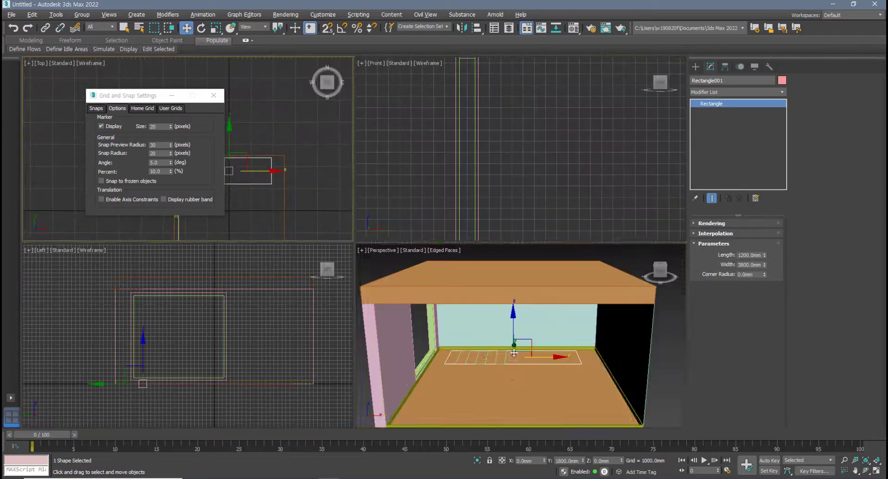
scroll(514, 353, up, 5)
scroll(471, 345, down, 3)
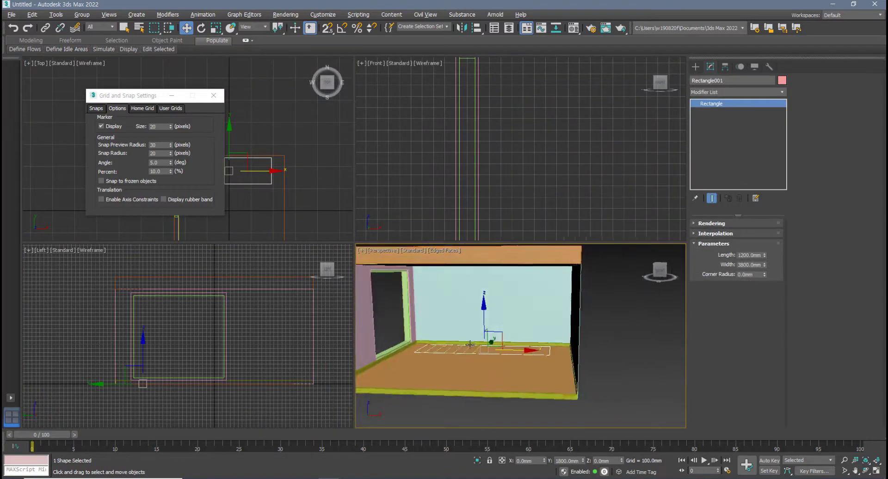
alt+middle_drag(470, 344, 517, 354)
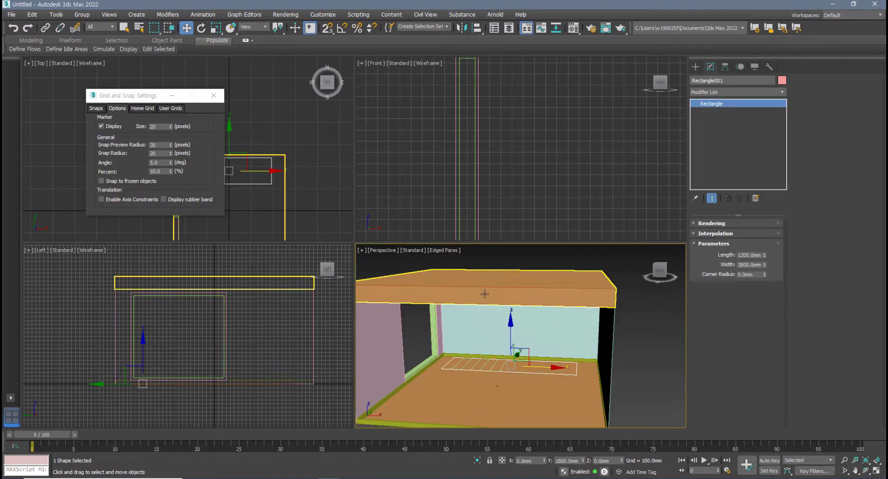
middle_drag(485, 294, 524, 306)
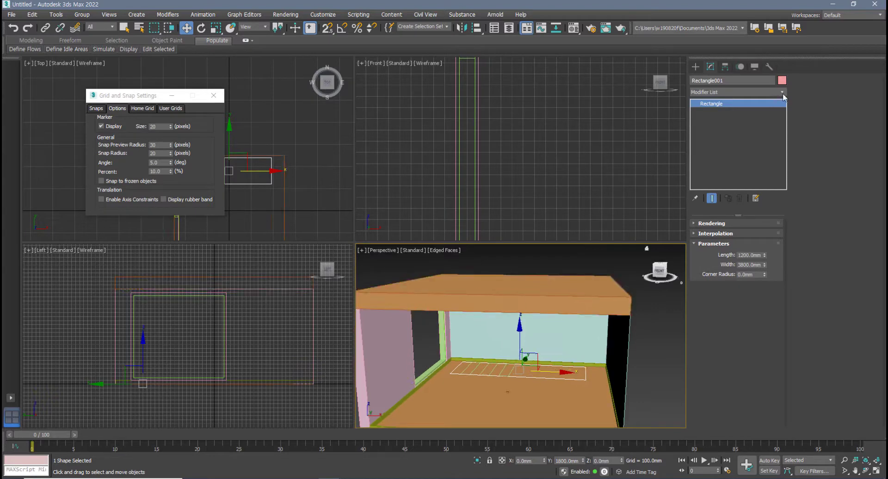
Apply an Extrude modifier to the large rectangle with an upward amount of about 980 mm and maximize the Perspective view
right_click(751, 107)
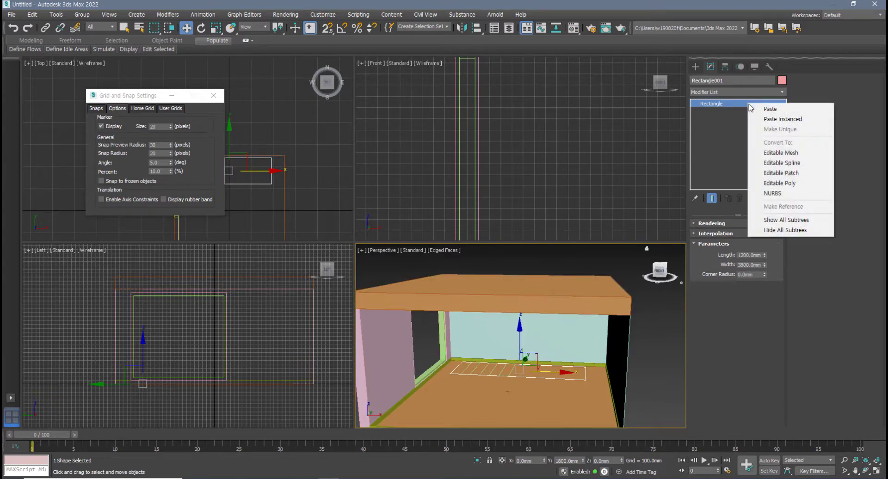
click(786, 113)
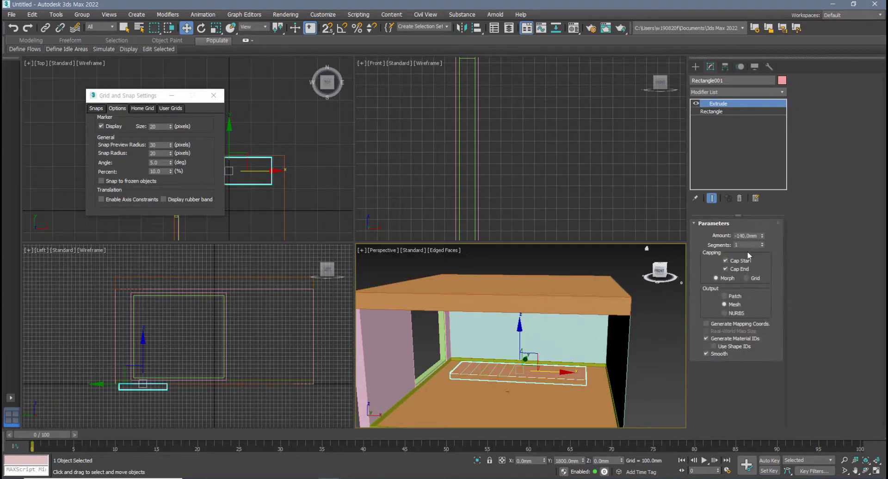
drag(758, 218, 758, 176)
key(alt+w)
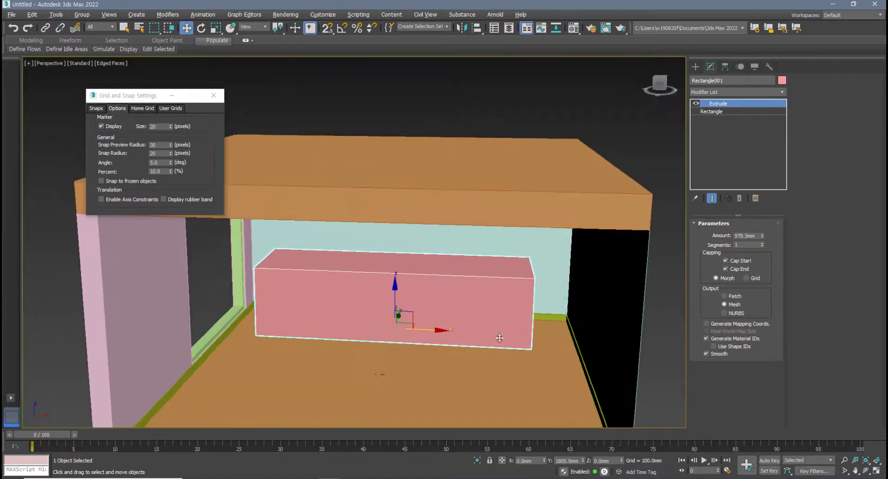
Raise the extruded block along Z until it passes through the ceiling slab near the back wall
drag(393, 291, 402, 171)
alt+middle_drag(551, 259, 458, 212)
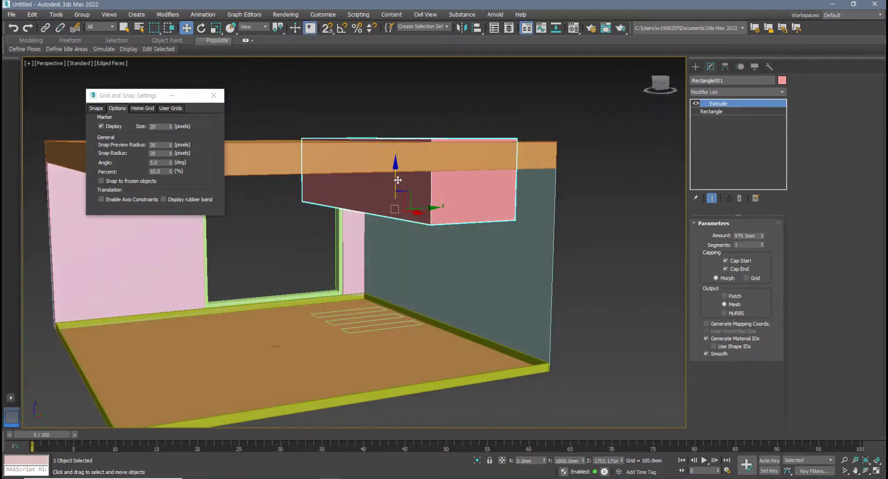
drag(398, 180, 399, 160)
alt+middle_drag(399, 160, 391, 277)
Subtract the raised block from the ceiling slab with the ProBoolean compound object, and view the room from the front
click(392, 276)
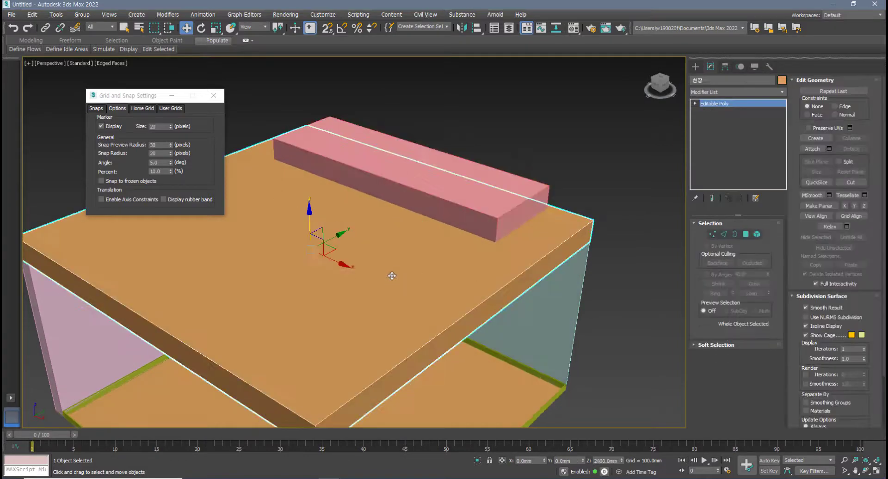
click(696, 66)
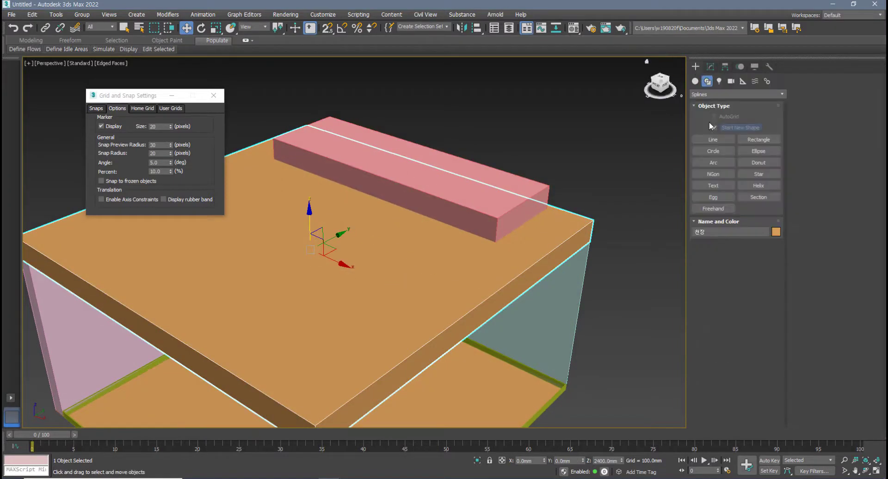
click(694, 82)
click(705, 95)
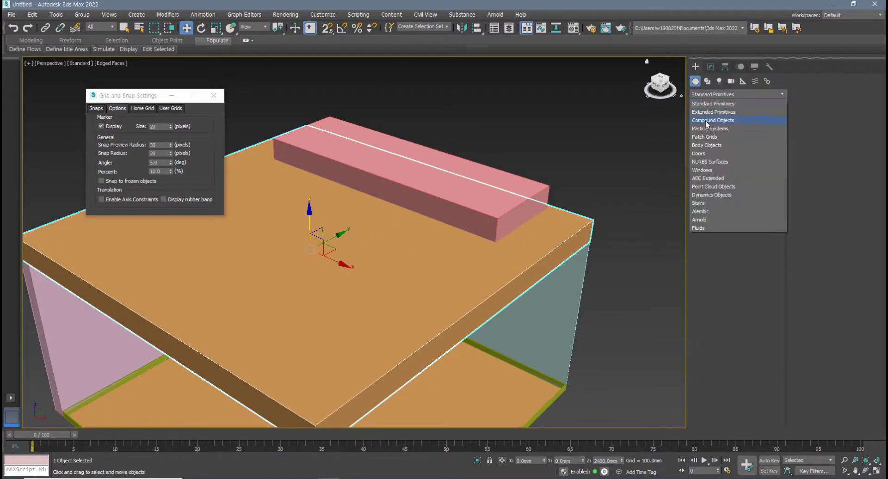
click(706, 121)
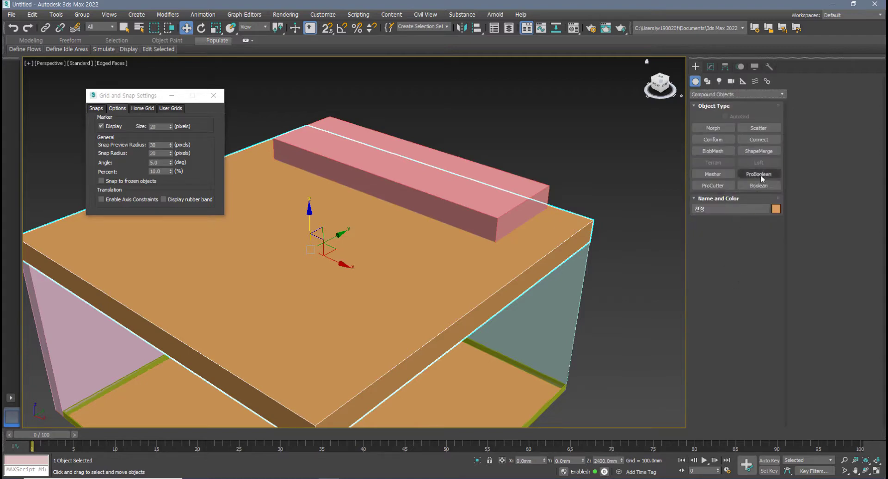
click(761, 174)
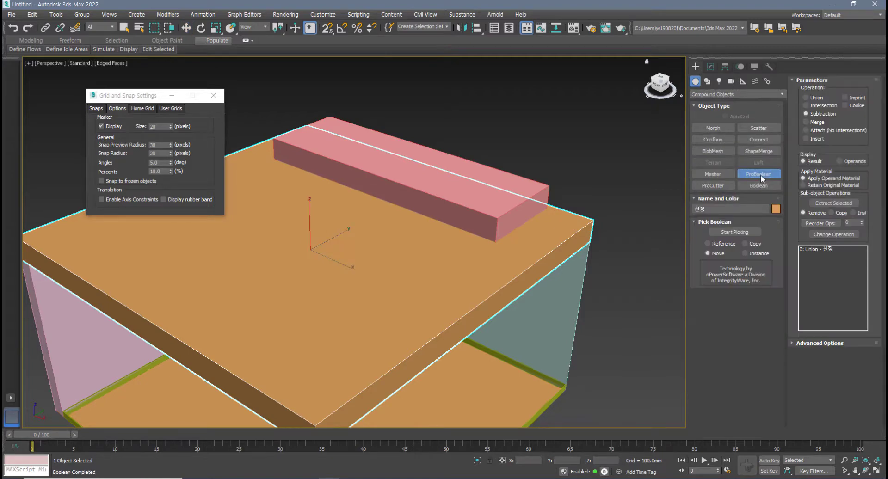
click(735, 232)
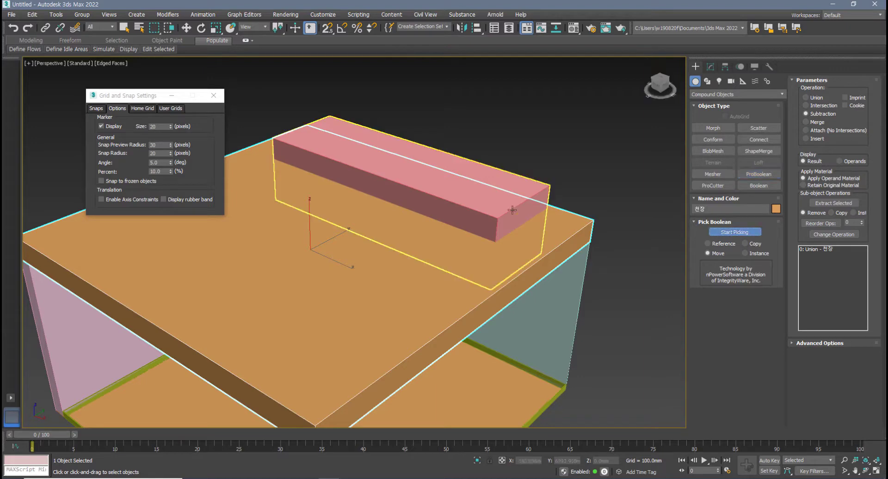
click(499, 204)
alt+middle_drag(485, 250, 532, 210)
middle_drag(452, 252, 458, 229)
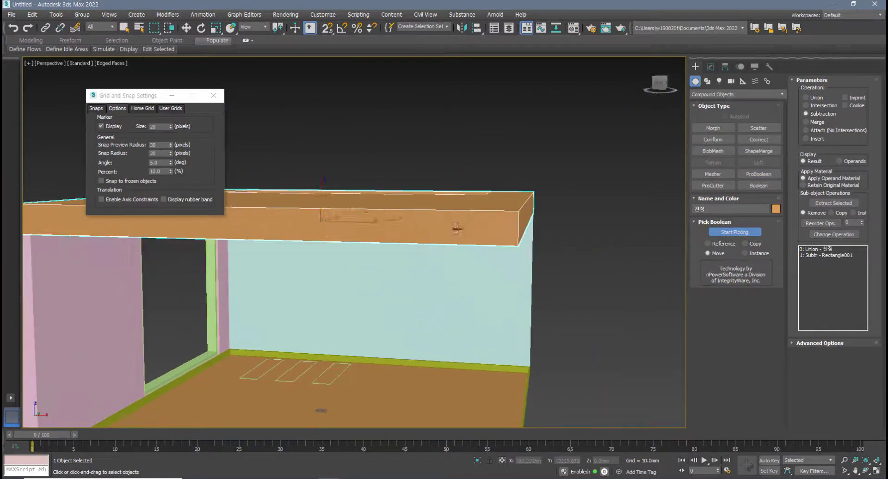
Select the leftmost strip rectangle near the back wall and display it for modification in an enlarged Top view
key(w)
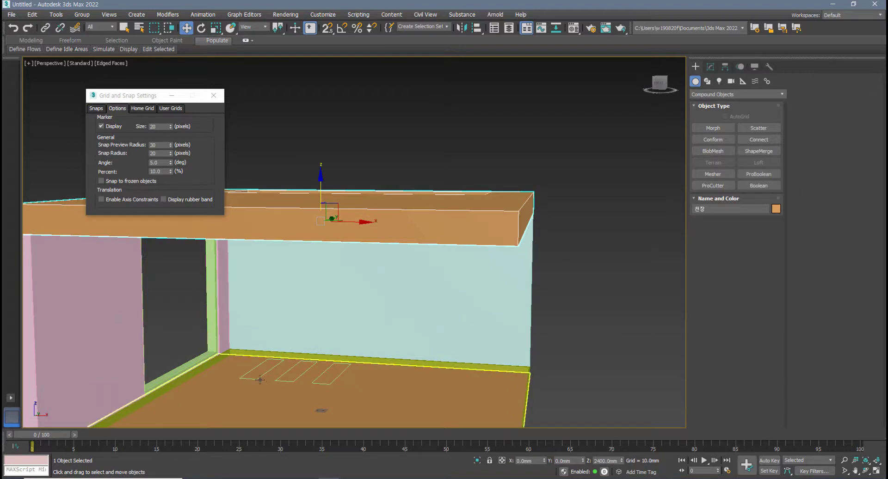
click(260, 380)
key(alt+w)
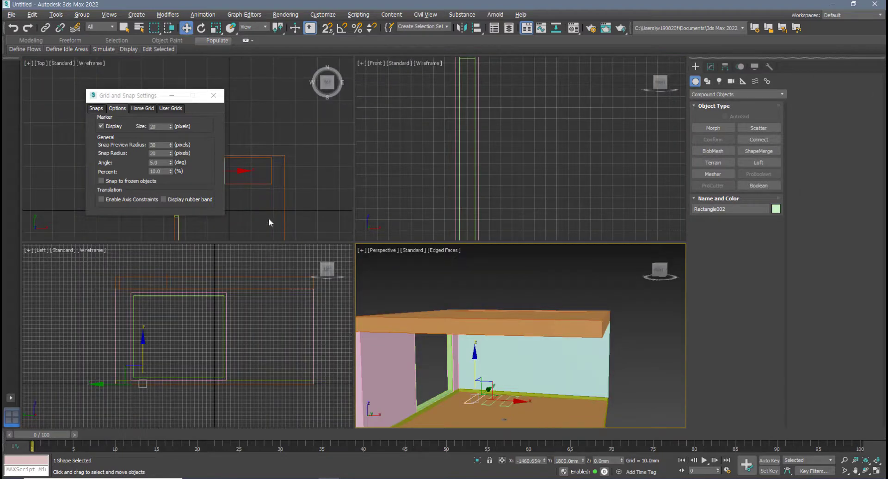
scroll(268, 220, down, 2)
middle_drag(232, 313, 239, 319)
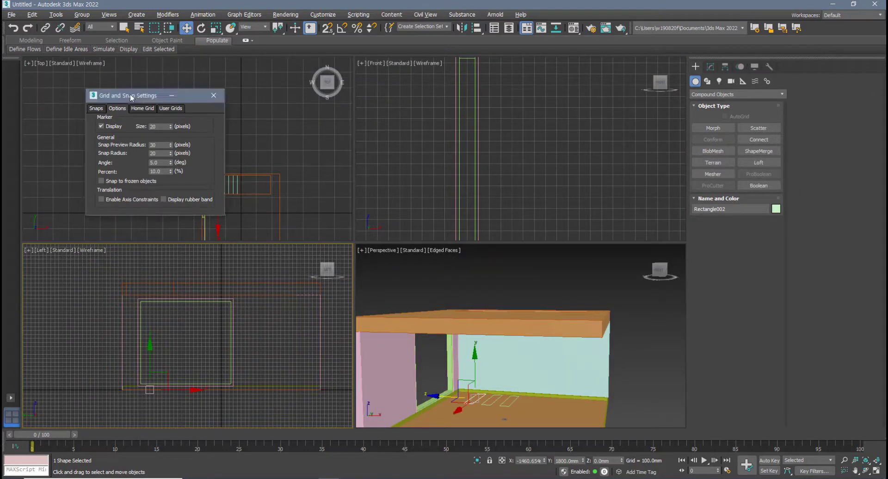
drag(134, 95, 78, 88)
scroll(245, 179, up, 3)
middle_drag(246, 179, 287, 192)
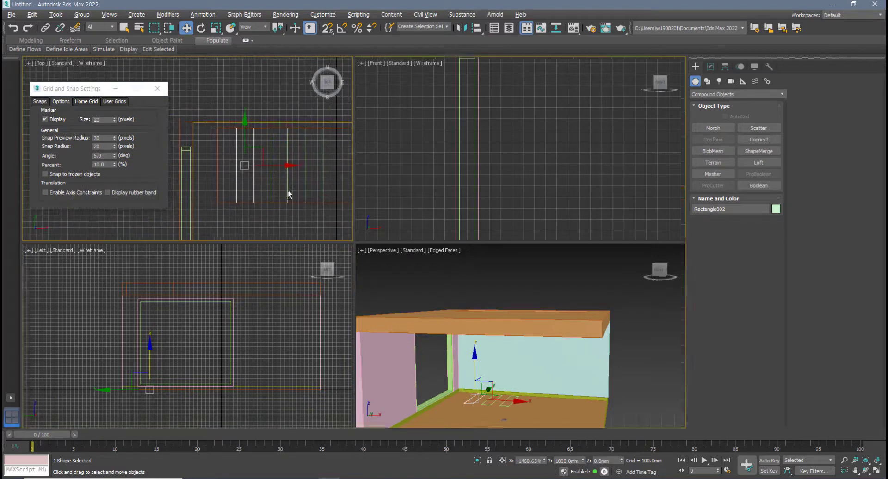
key(alt+w)
scroll(366, 235, up, 2)
click(711, 67)
middle_drag(476, 251, 440, 254)
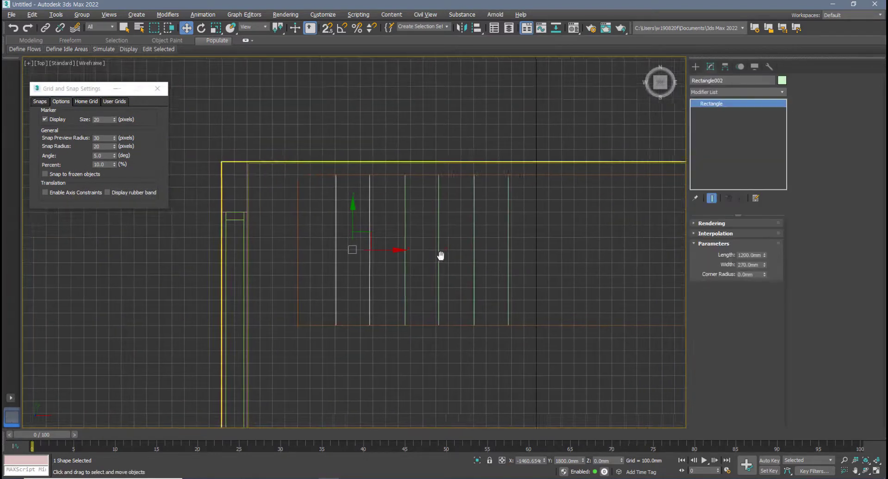
Convert the leftmost strip to an Editable Spline and attach the other two strips to it
right_click(367, 234)
mouse_move(402, 333)
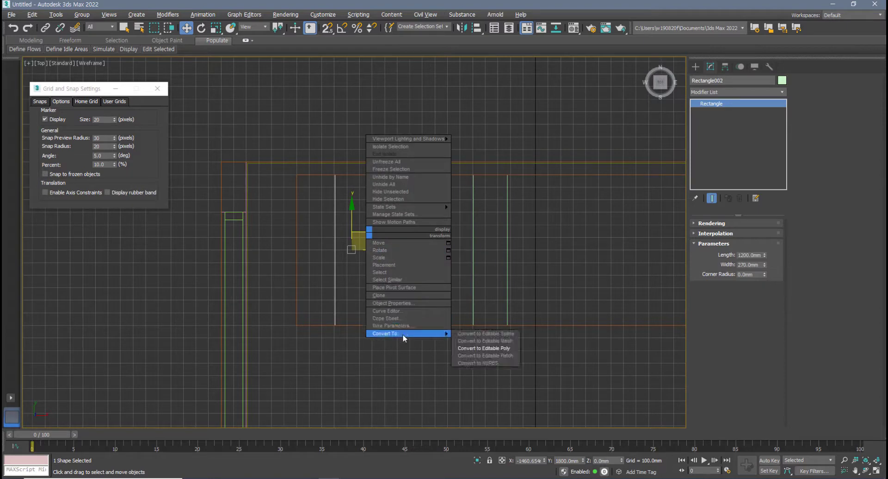
click(474, 333)
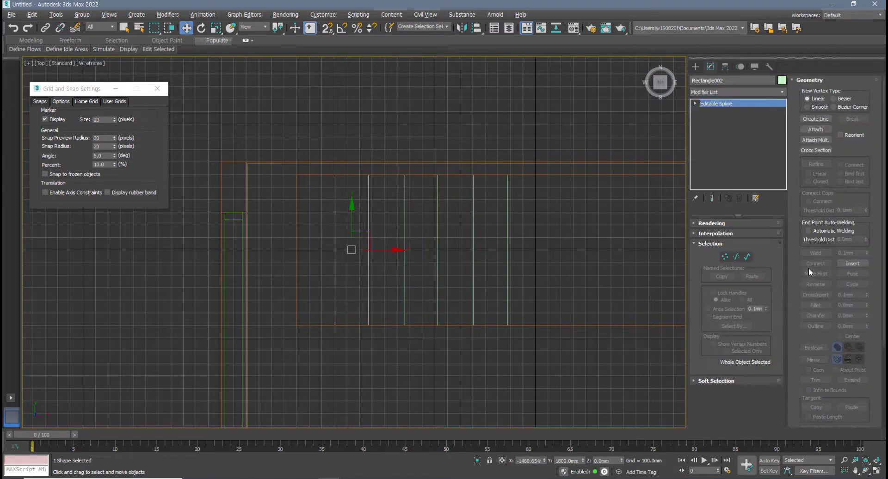
click(816, 129)
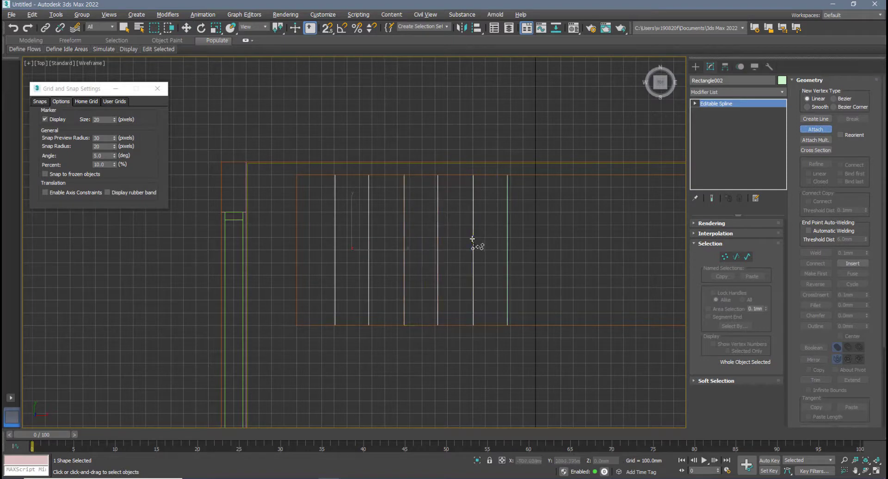
right_click(439, 287)
Paste the copied Extrude modifier onto the combined strips and set its amount to 300 mm
scroll(429, 294, down, 4)
key(alt+w)
scroll(502, 371, down, 3)
middle_drag(501, 372, 498, 365)
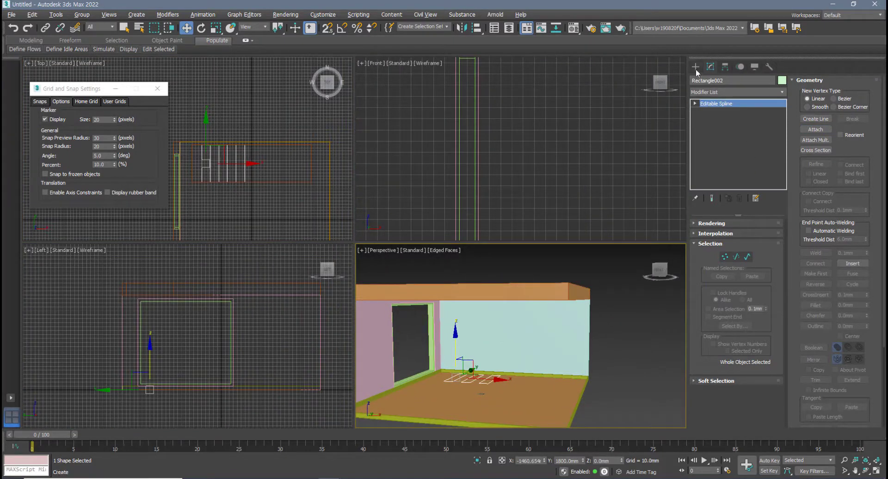
right_click(733, 104)
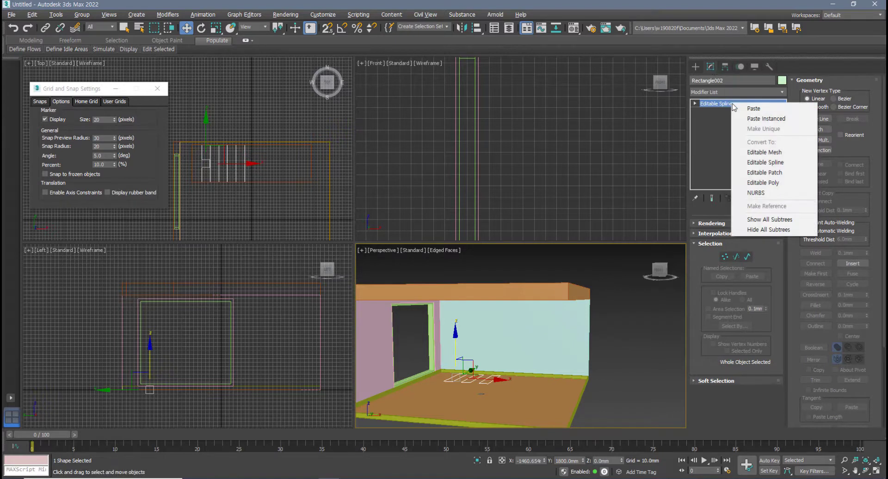
click(761, 112)
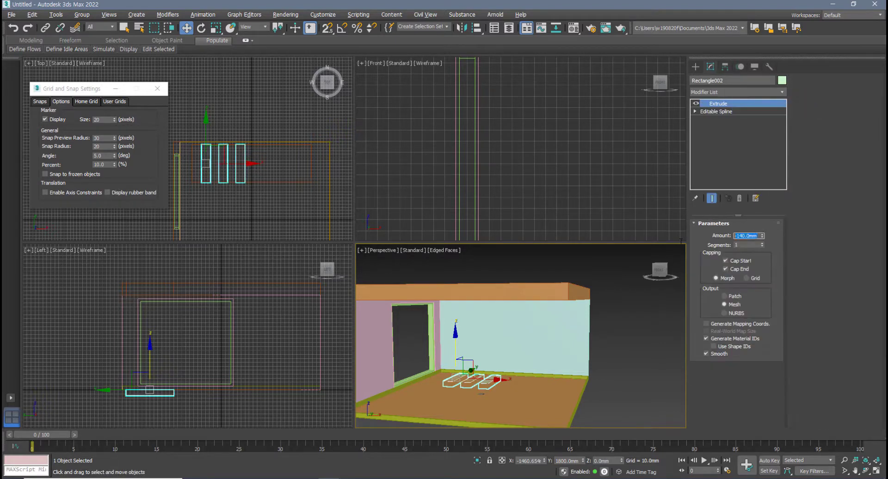
key(Return)
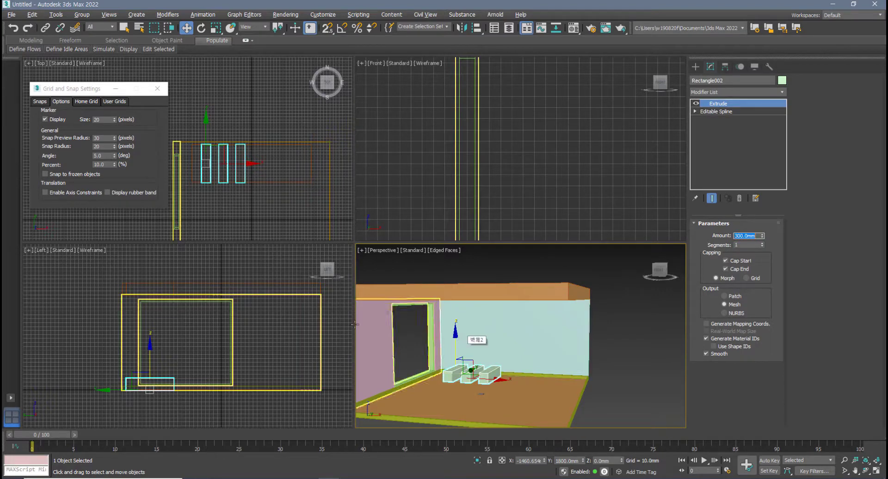
Raise the extruded strips about 2400 mm vertically in the Left view so they line up with the ceiling slab
click(159, 373)
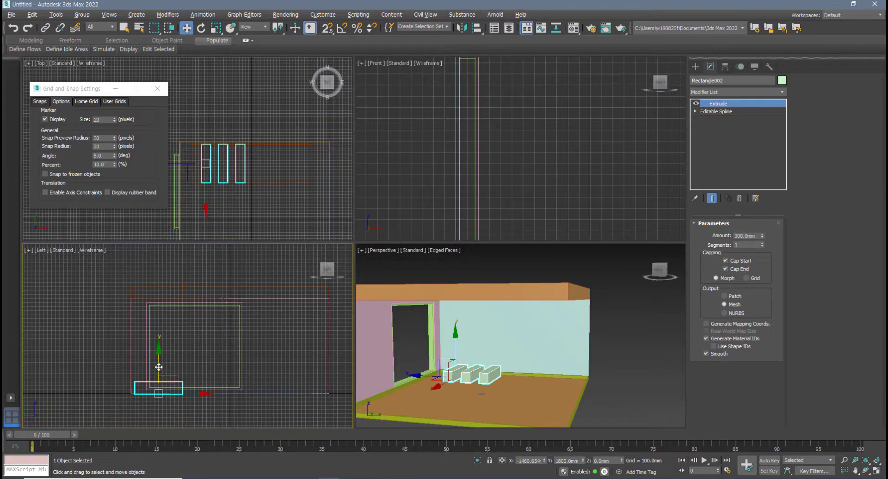
drag(159, 367, 165, 273)
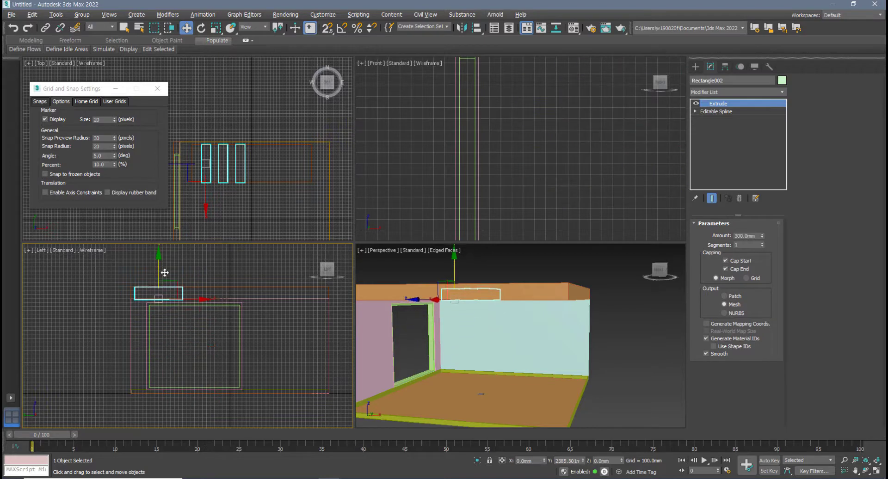
scroll(146, 290, up, 8)
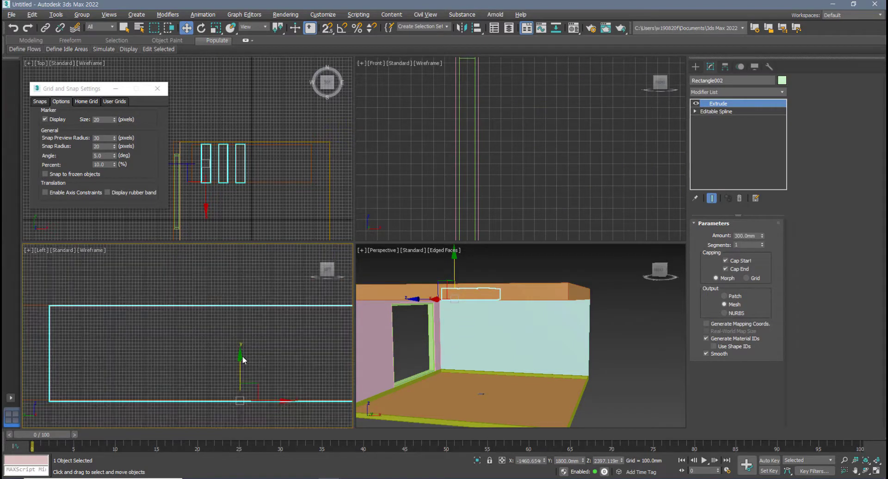
drag(240, 363, 239, 362)
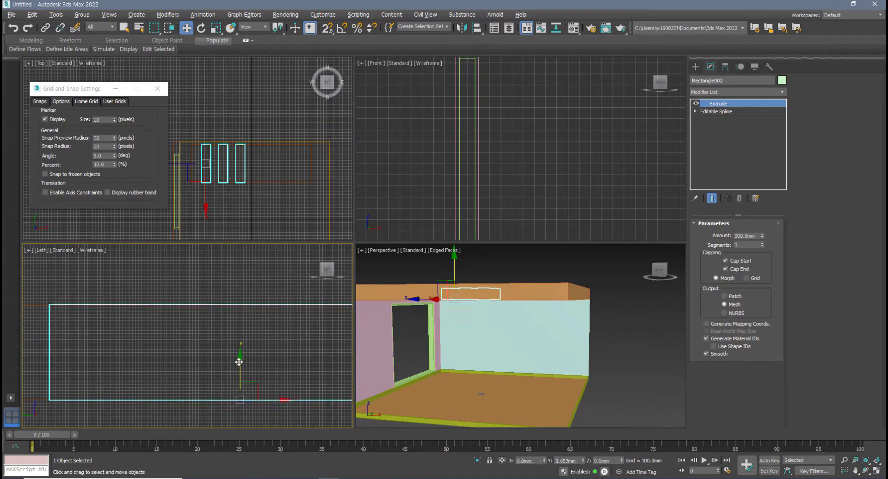
Select the back wall object in the maximized Perspective view and orbit beneath the room to expose its ceiling face
alt+middle_drag(490, 369, 434, 306)
key(alt+w)
click(548, 347)
click(375, 191)
scroll(382, 213, down, 4)
alt+middle_drag(384, 215, 371, 265)
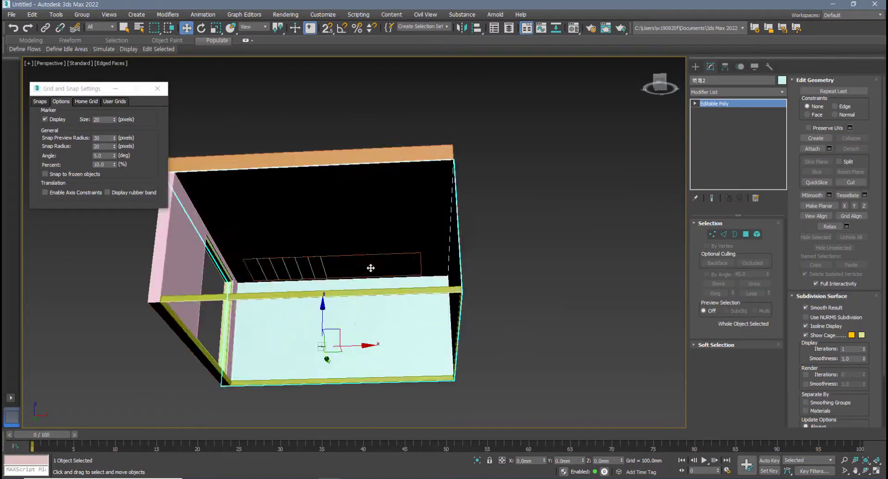
alt+middle_drag(390, 307, 391, 232)
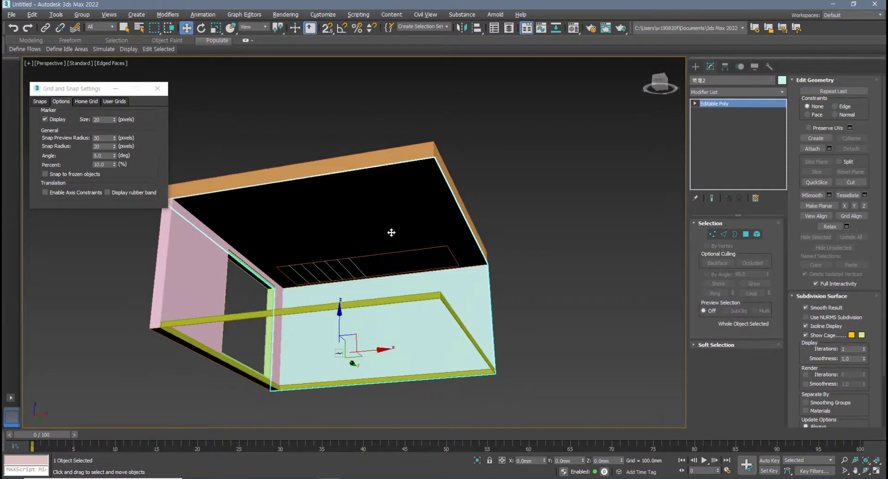
Try to delete the ceiling polygon of the back wall object, and leave polygon editing
click(746, 235)
click(416, 235)
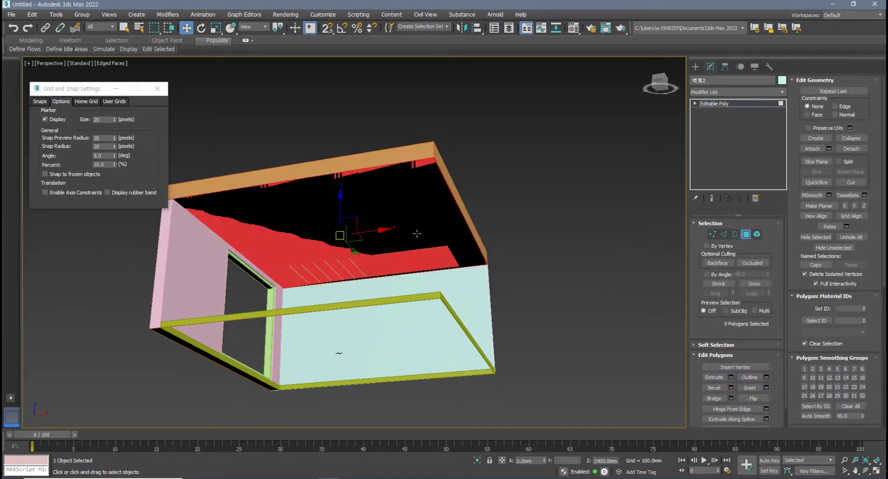
alt+middle_drag(410, 242, 374, 286)
key(Delete)
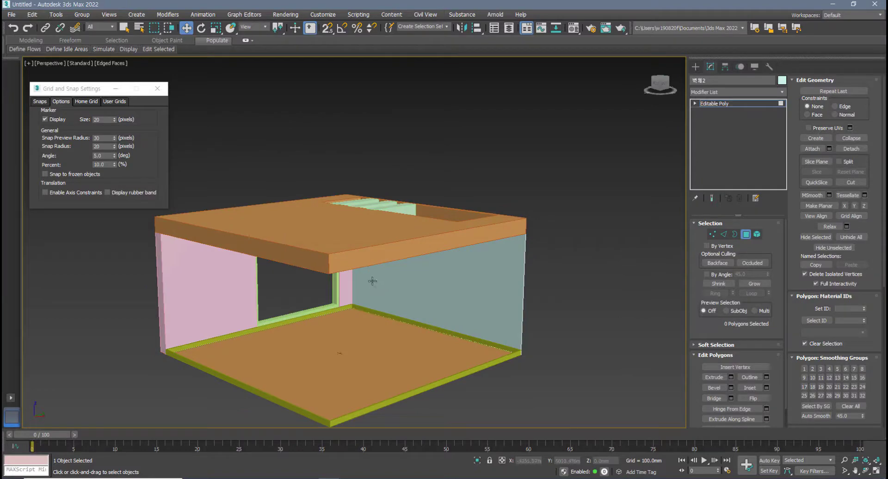
click(380, 269)
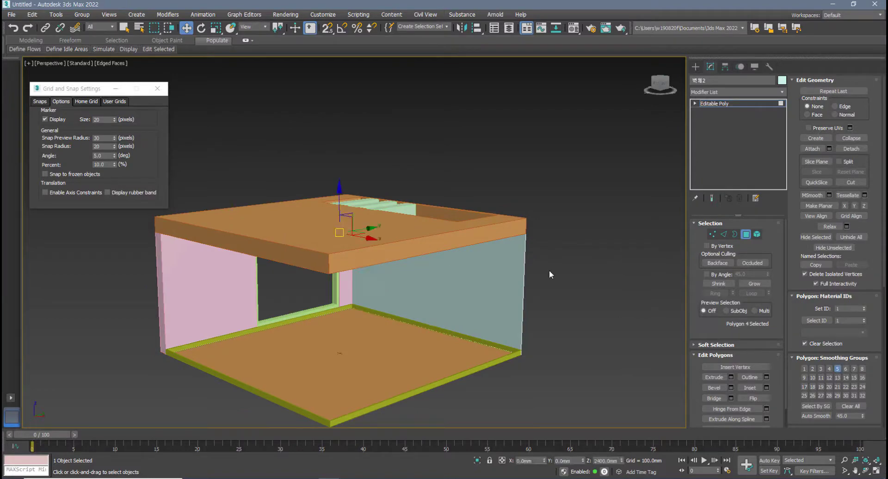
click(745, 235)
Move the back wall object aside along X to inspect its ceiling face, and undo the move
scroll(423, 330, down, 5)
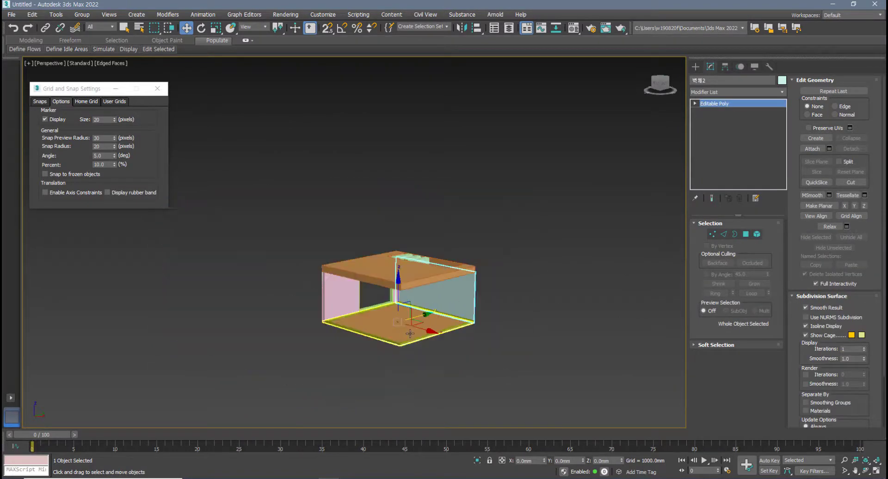
drag(424, 329, 560, 370)
alt+middle_drag(560, 370, 463, 365)
scroll(472, 350, up, 3)
alt+middle_drag(413, 303, 470, 294)
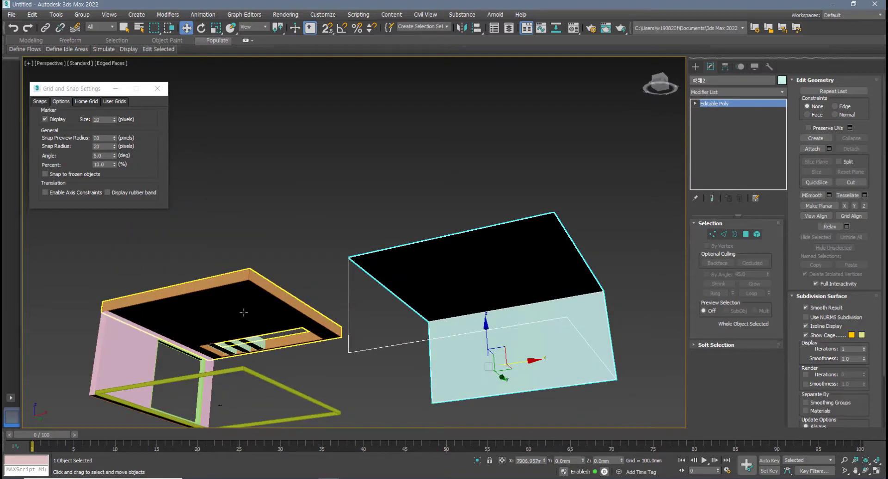
middle_drag(408, 330, 419, 317)
key(ctrl+z)
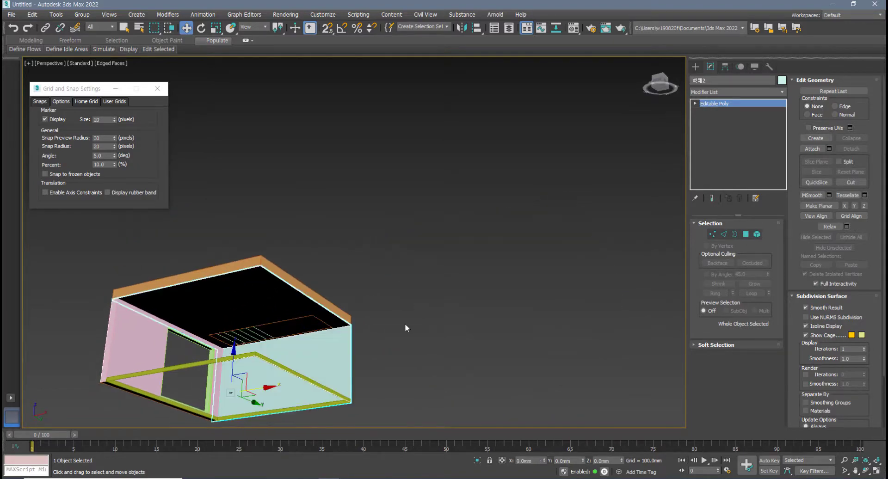
Delete the back wall object's ceiling polygon beneath the slab and inspect the opening with its strips from above
alt+middle_drag(360, 330, 440, 302)
click(746, 234)
click(366, 268)
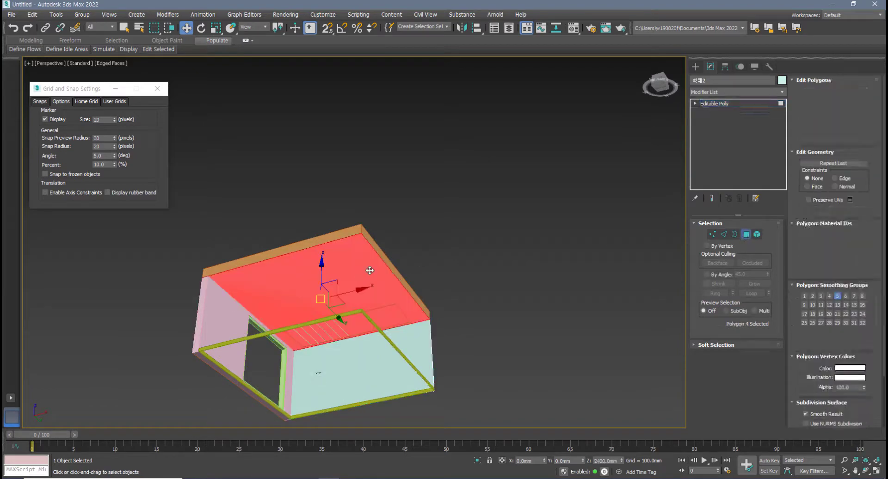
key(Delete)
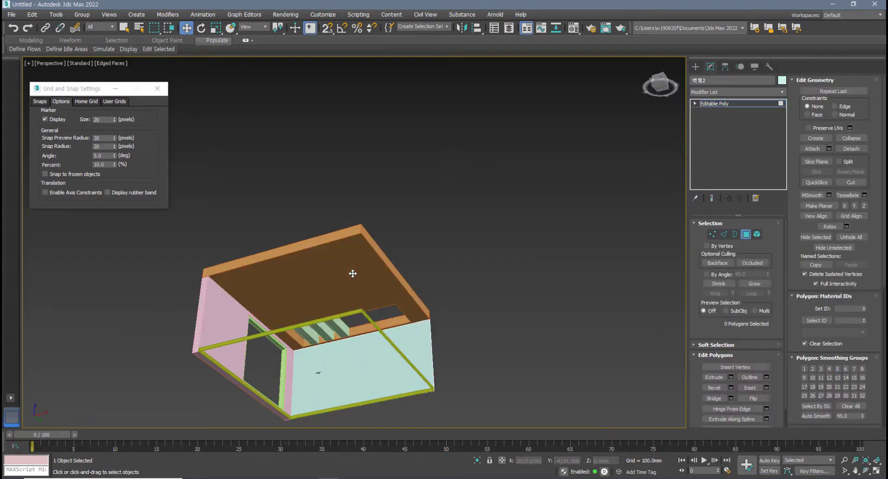
mouse_move(352, 273)
alt+middle_down()
mouse_move(323, 331)
mouse_move(317, 371)
mouse_move(357, 348)
mouse_move(355, 284)
mouse_move(318, 279)
mouse_move(340, 279)
alt+middle_up()
scroll(318, 279, up, 3)
scroll(283, 274, up, 3)
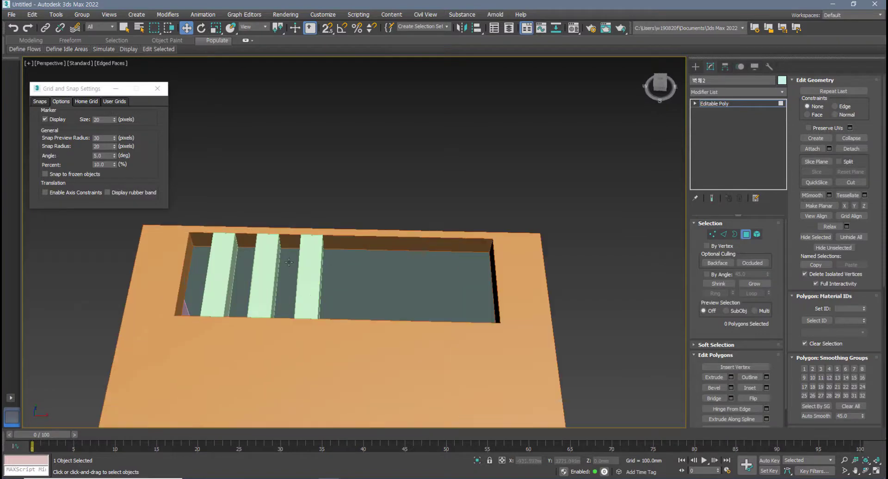
alt+middle_drag(284, 276, 267, 262)
Leave polygon editing on the back wall object and select the extruded strips to check their height in the Left view
key(alt+w)
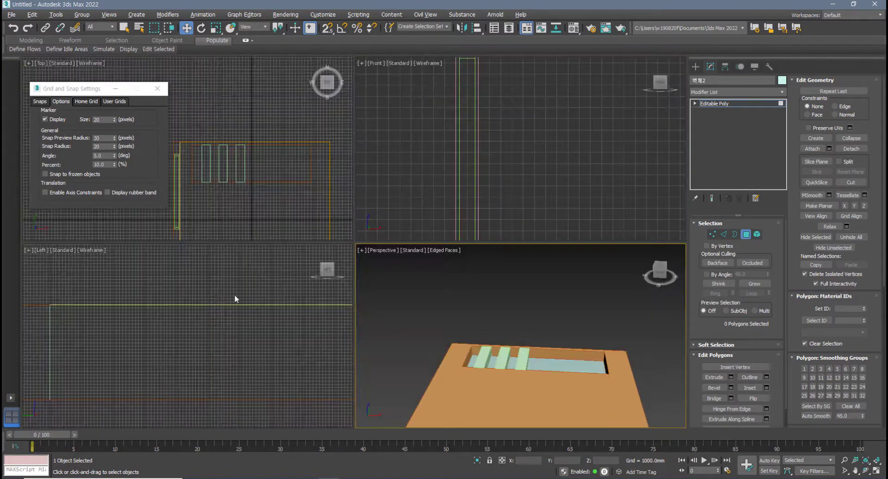
scroll(164, 338, down, 3)
middle_drag(168, 333, 165, 303)
scroll(167, 308, down, 5)
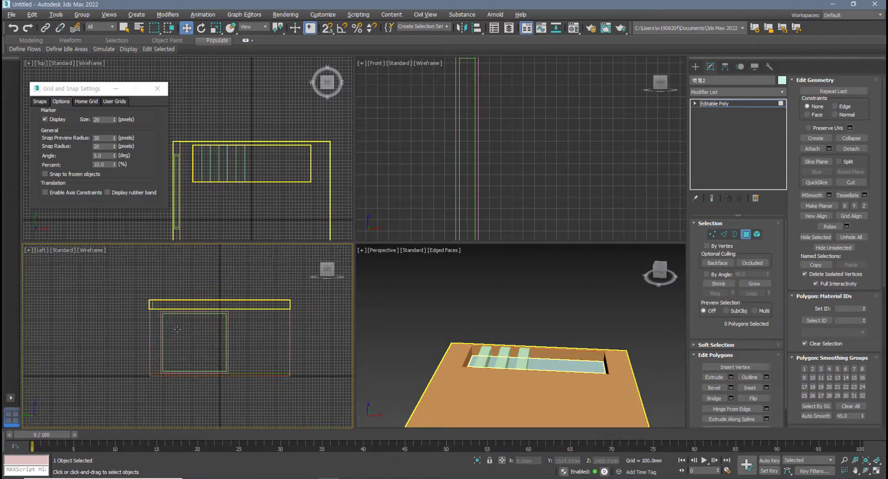
drag(260, 162, 221, 166)
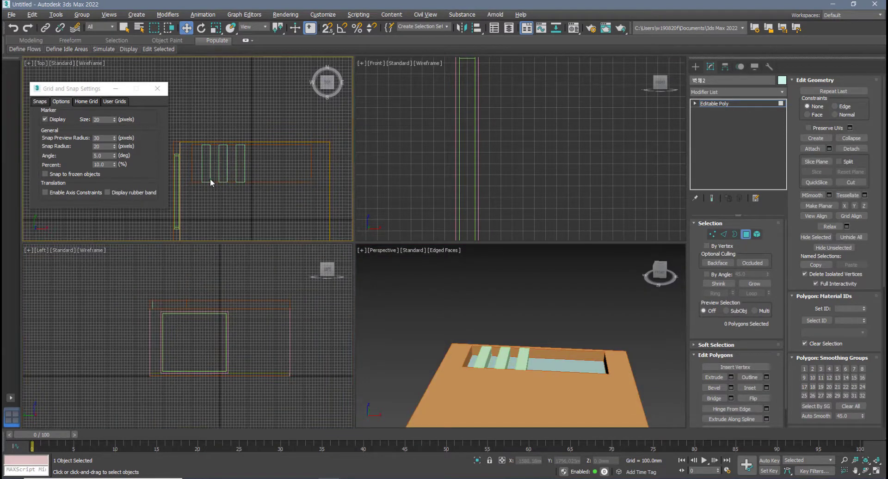
right_click(246, 176)
click(747, 236)
click(747, 236)
click(226, 166)
scroll(197, 305, up, 5)
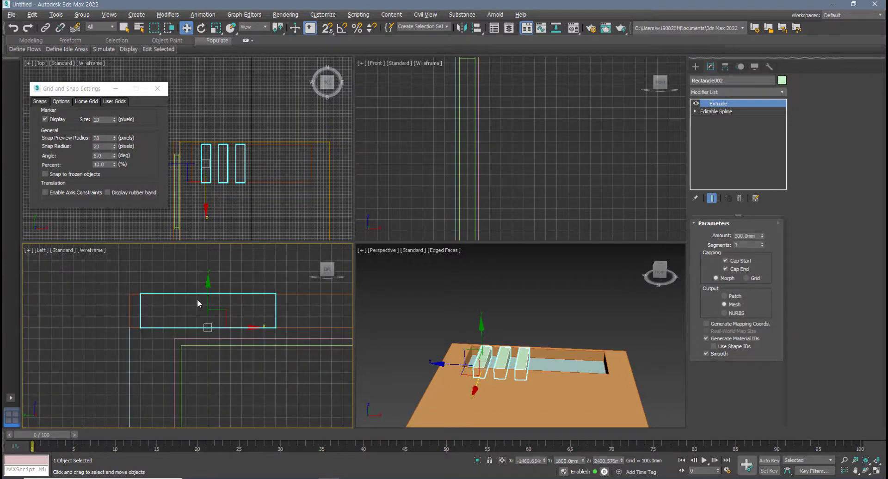
Draw a 1200 × 280 mm rectangle in the Top view, snapped into the gap between the second and third strips
click(201, 296)
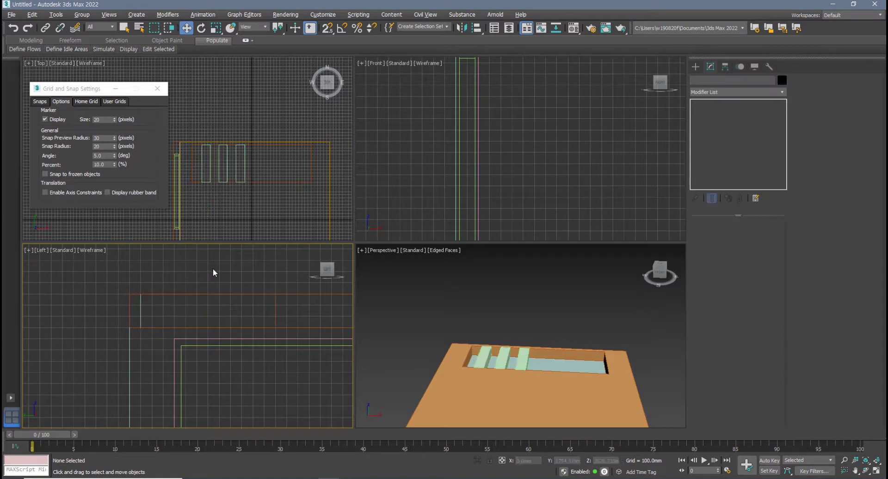
scroll(229, 180, up, 3)
key(alt+w)
scroll(341, 264, up, 5)
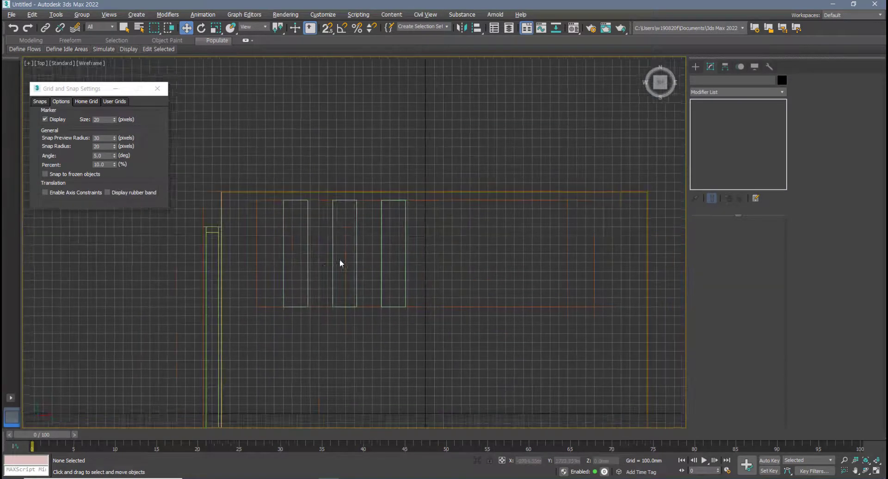
middle_drag(285, 301, 275, 307)
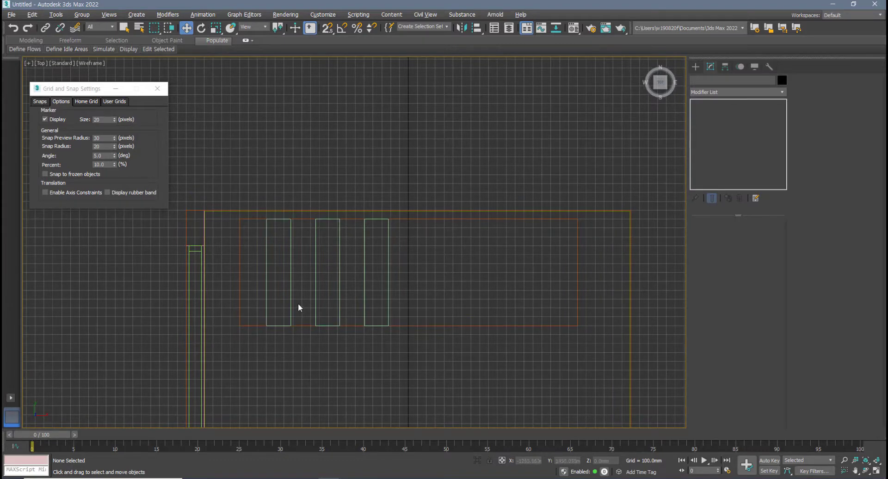
click(329, 30)
click(696, 67)
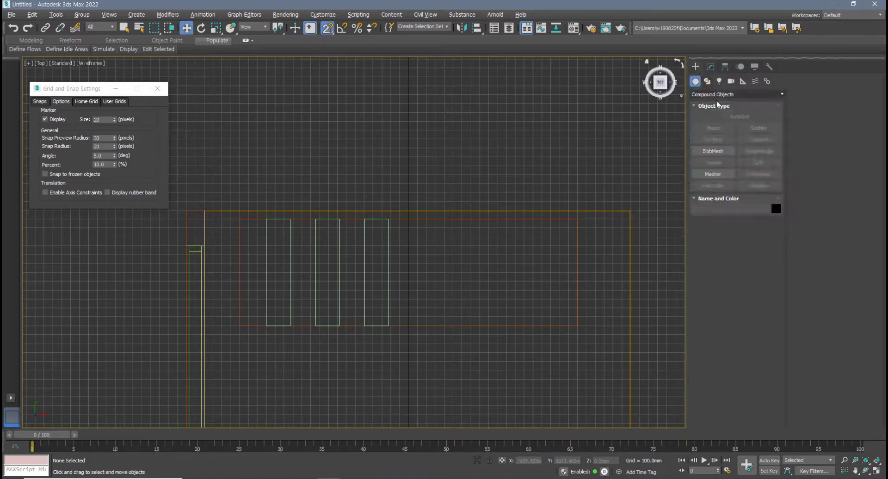
click(707, 81)
click(768, 141)
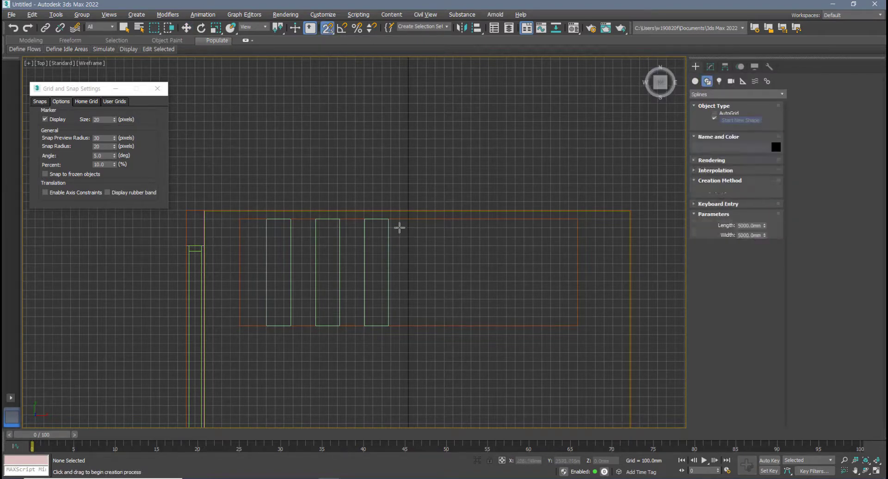
scroll(342, 236, up, 2)
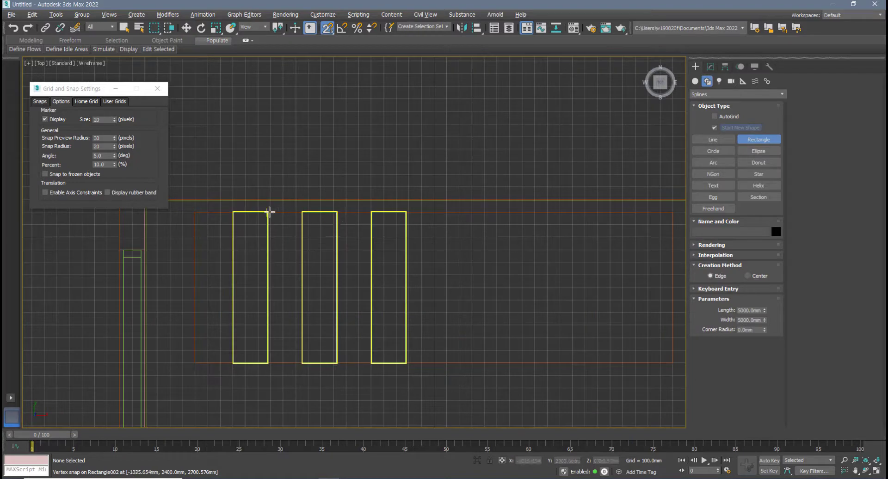
drag(336, 212, 373, 363)
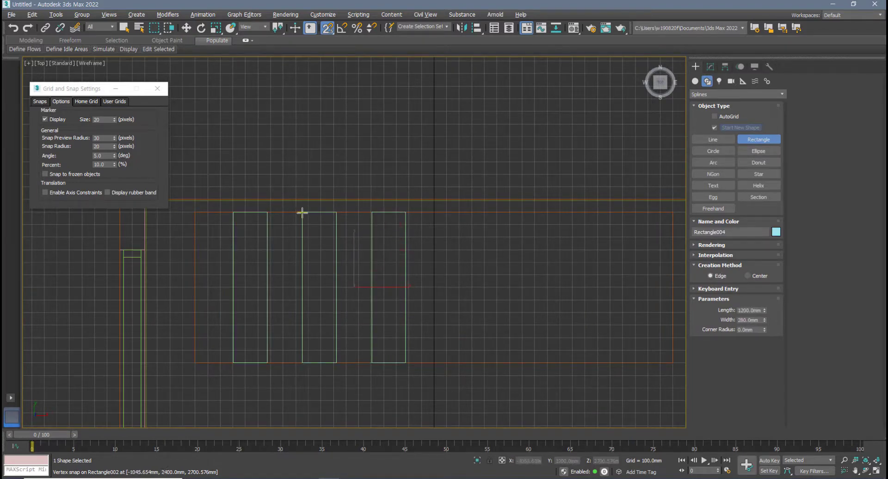
Draw snapped 1200 mm long rectangles in the opening's remaining gaps, the left end one about 304 mm wide and the right one about 2126 mm
drag(302, 212, 267, 363)
drag(233, 213, 194, 360)
middle_drag(420, 288, 370, 293)
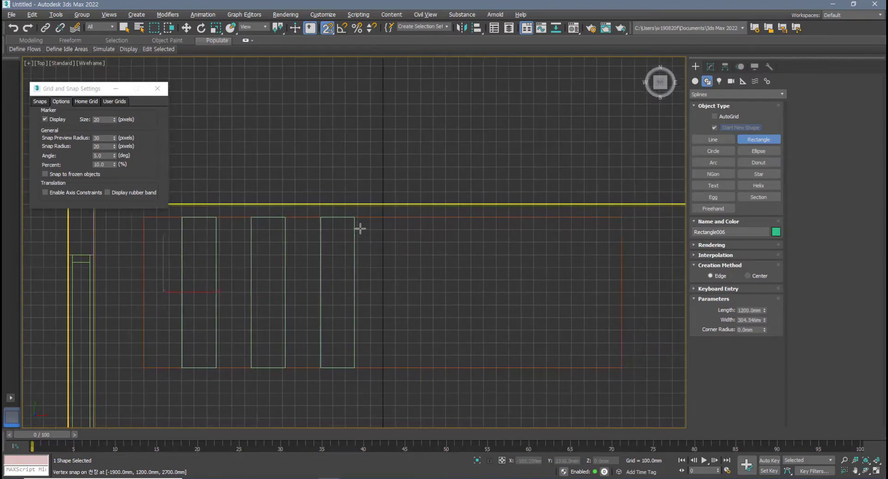
drag(354, 217, 622, 365)
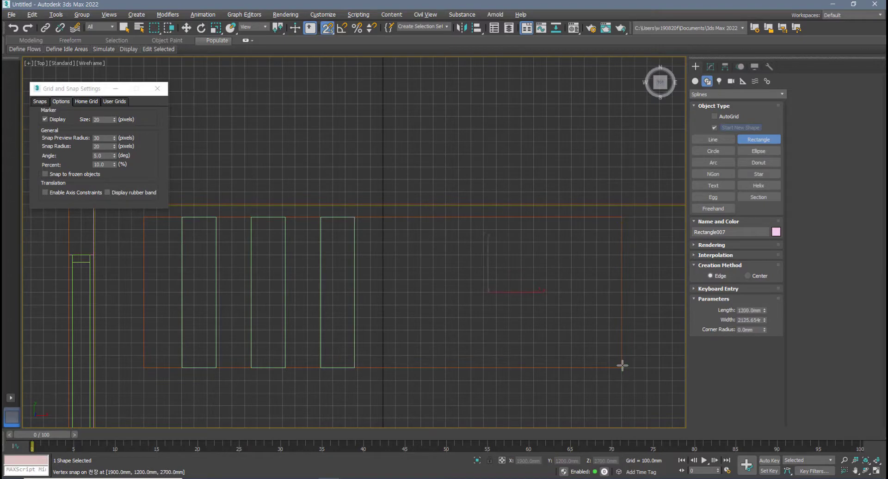
Convert the widest rectangle to an Editable Spline and attach the other three gap rectangles to it
click(711, 66)
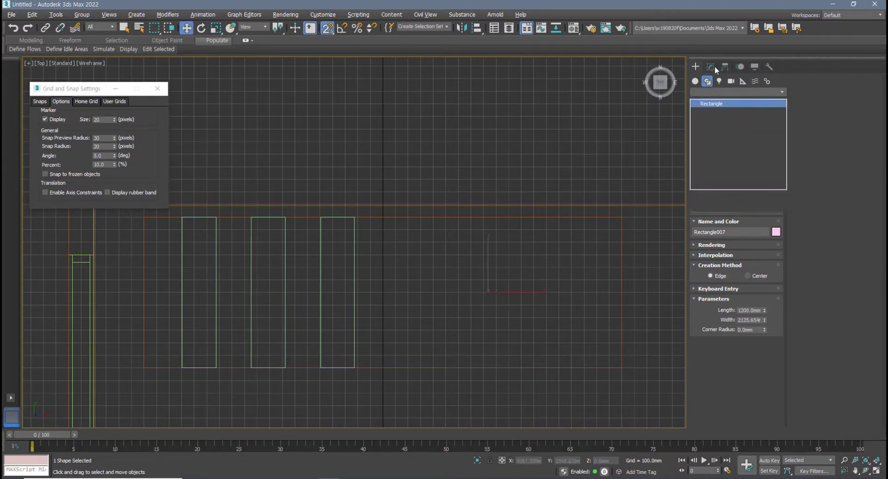
key(w)
right_click(561, 258)
mouse_move(638, 360)
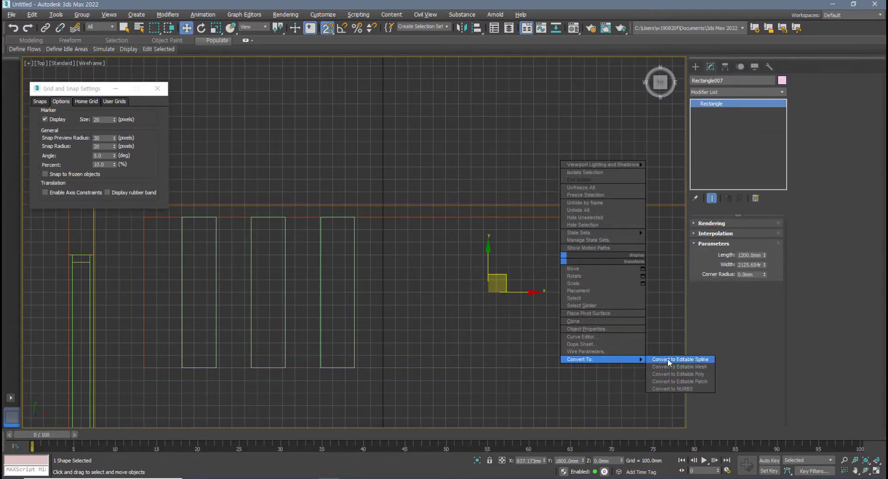
click(668, 359)
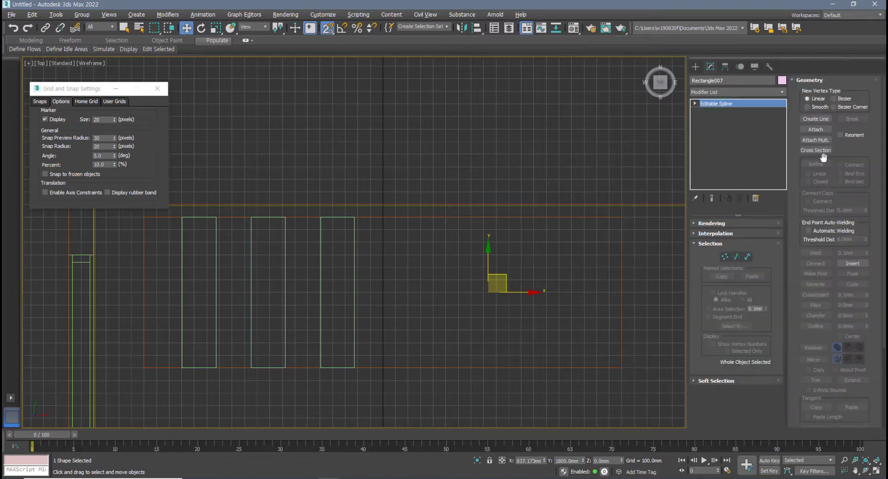
click(815, 130)
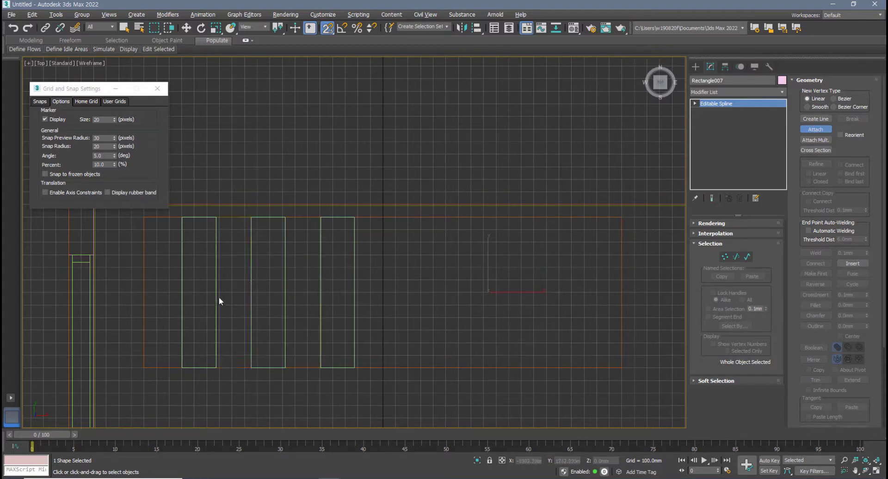
key(w)
Inspect the attached rectangles at floor level in the Perspective view and try moving them vertically along Z
scroll(430, 329, down, 4)
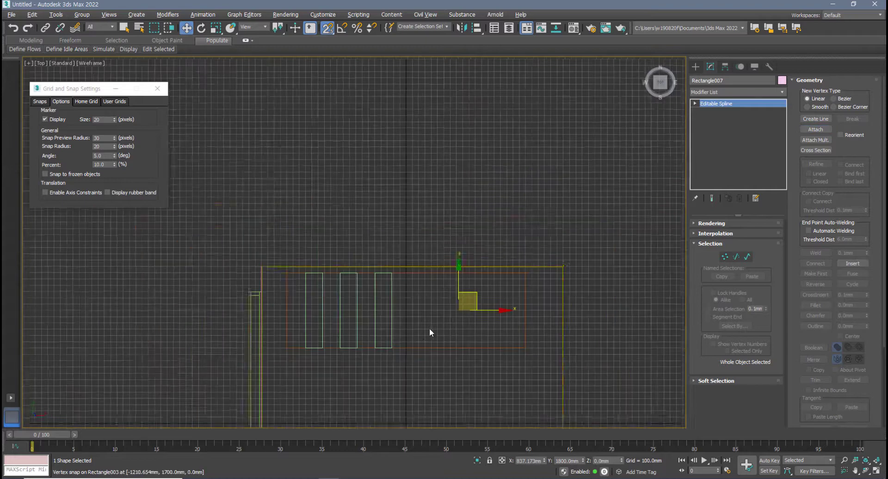
key(alt+w)
scroll(478, 369, up, 5)
key(alt+w)
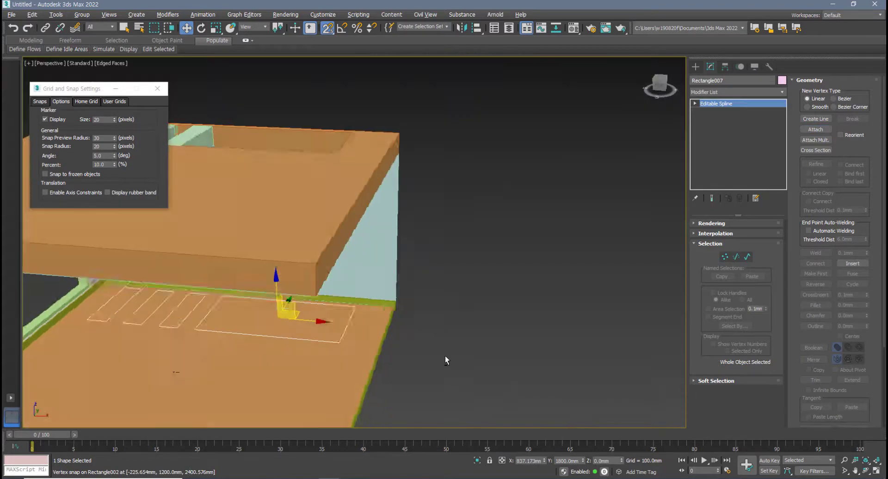
scroll(301, 309, up, 3)
scroll(301, 309, up, 3)
scroll(346, 315, up, 2)
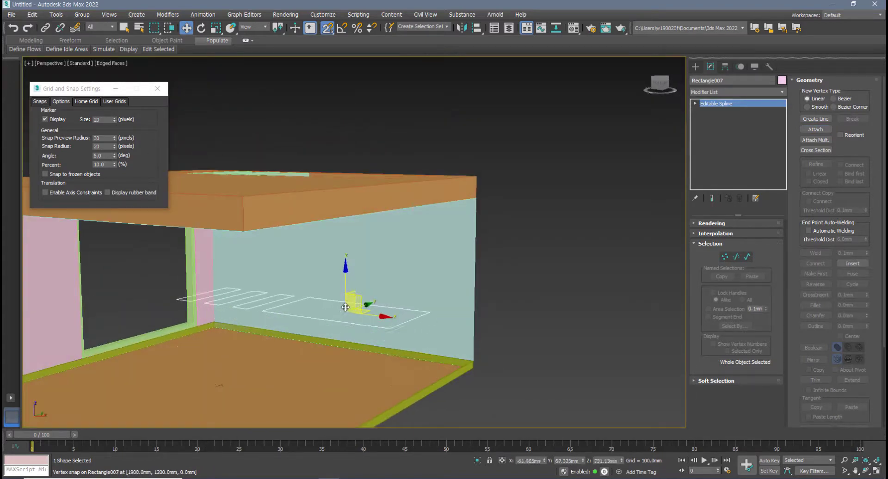
drag(346, 315, 351, 362)
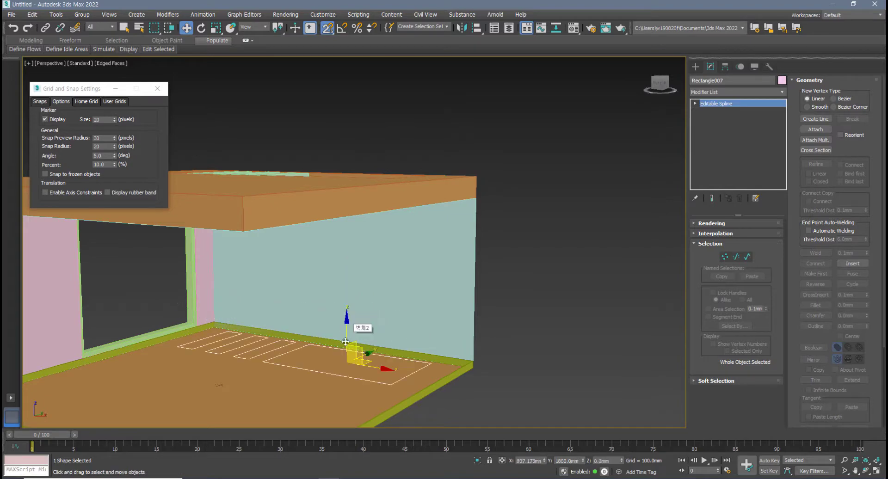
scroll(352, 346, down, 1)
middle_drag(352, 346, 398, 334)
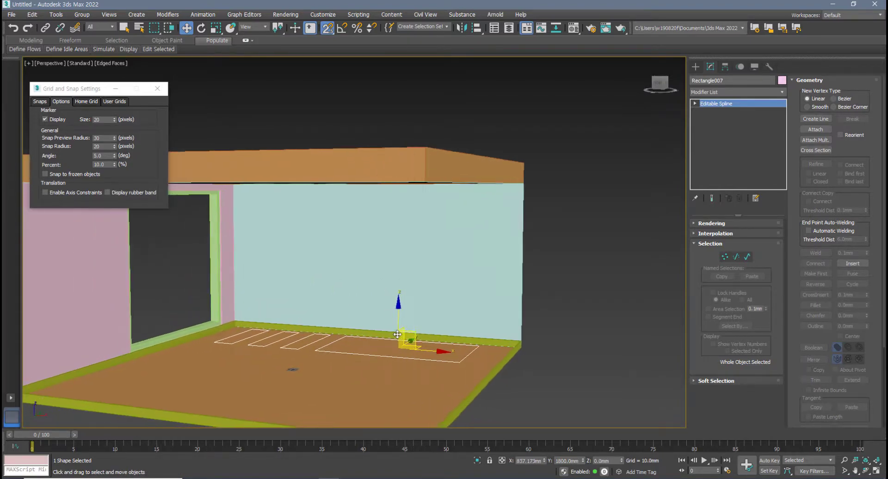
Enter spline-level editing on the attached shape and select all four rectangle splines
click(743, 257)
drag(595, 258, 185, 352)
key(alt+w)
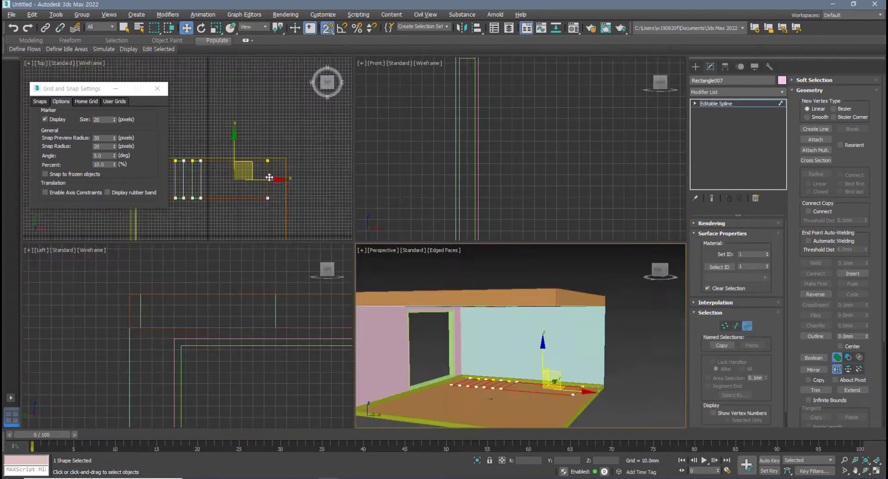
middle_click(313, 164)
key(alt+w)
scroll(482, 271, up, 3)
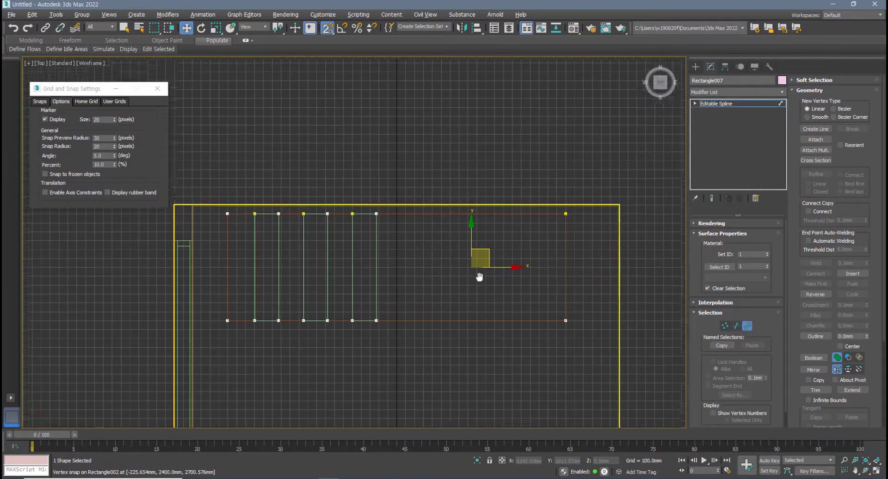
key(alt+w)
middle_click(473, 278)
key(alt+w)
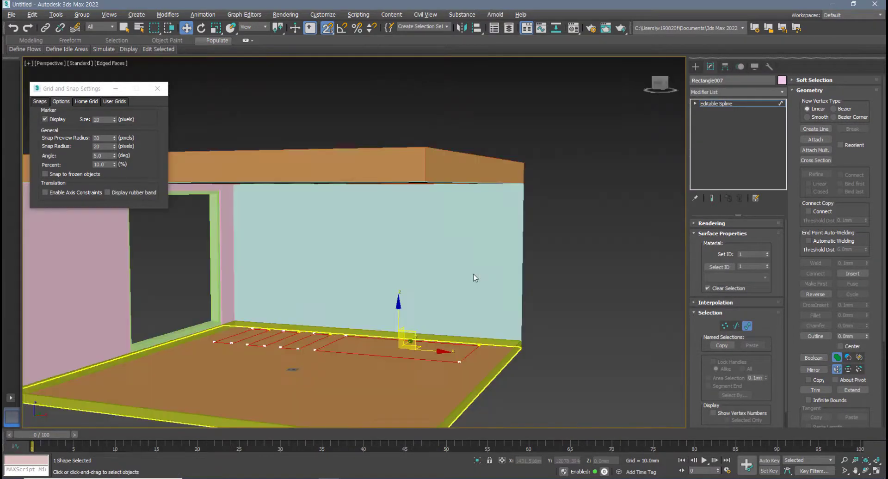
key(alt+w)
key(alt+w)
key(alt+w)
key(alt+w)
key(alt+w)
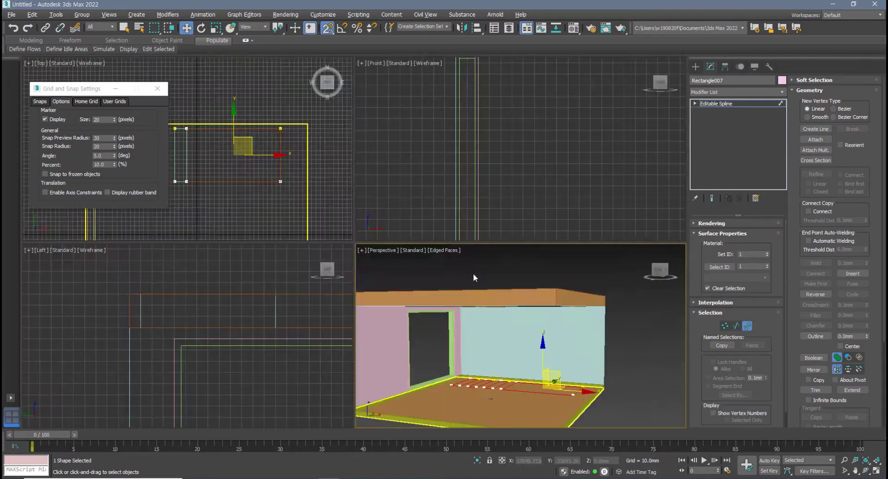
Try to outline the rectangle splines by 50 mm in the Top view
middle_click(263, 200)
key(alt+w)
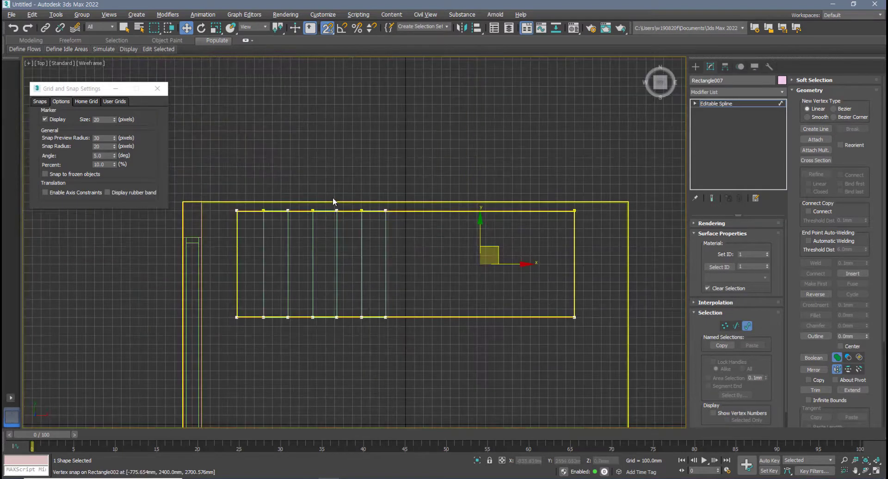
click(821, 336)
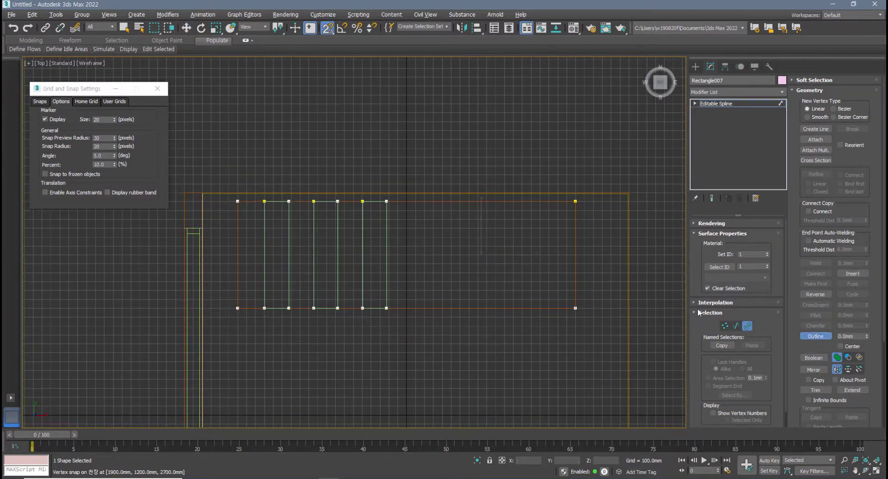
scroll(454, 286, up, 3)
middle_drag(482, 278, 395, 298)
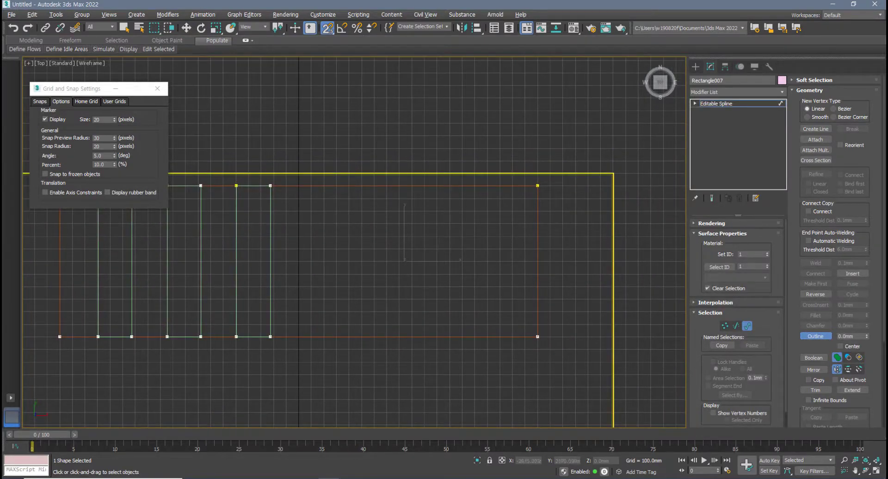
key(w)
click(294, 195)
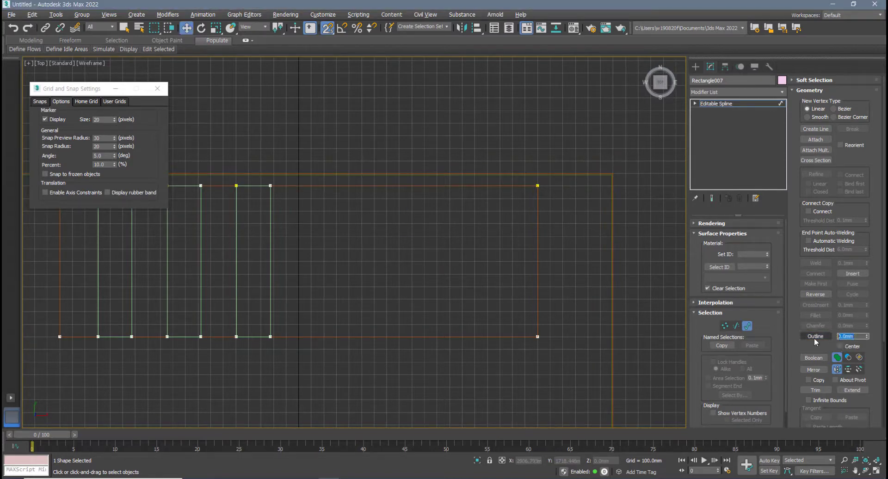
text(50)
key(Return)
Reselect the rectangle splines and try the Outline tool again with the 50 mm offset in the Perspective view
click(353, 186)
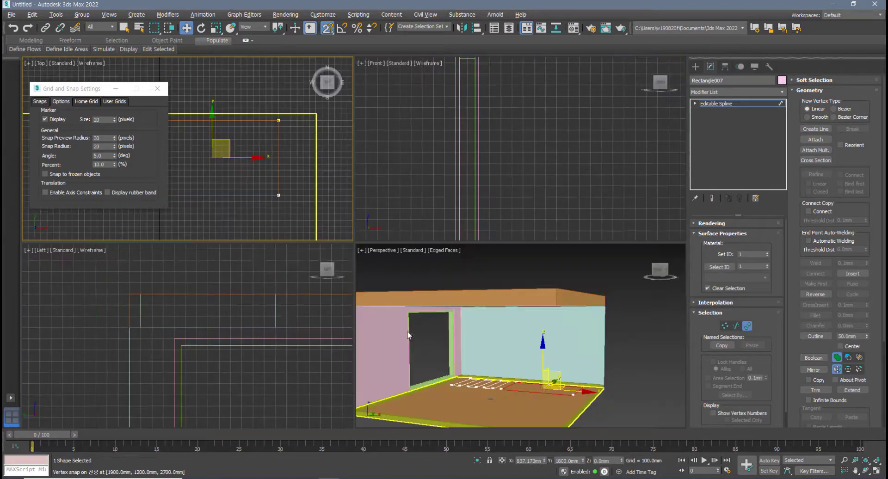
key(alt+w)
key(alt+w)
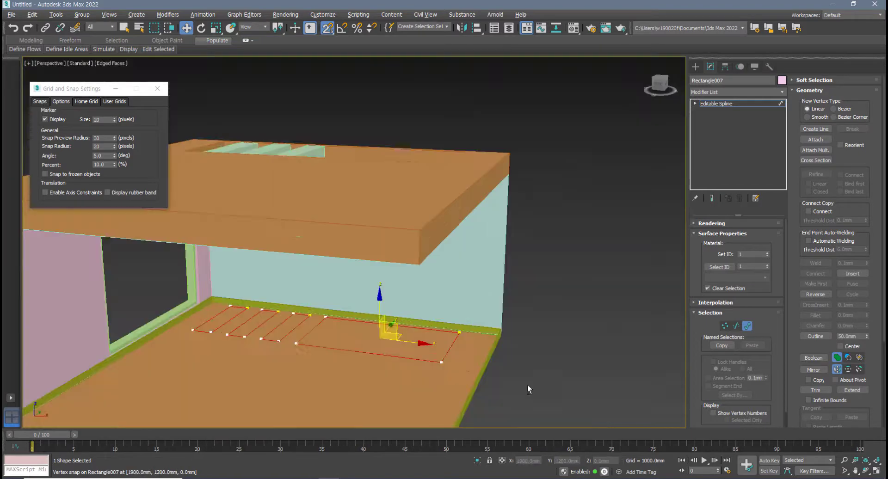
scroll(528, 385, up, 5)
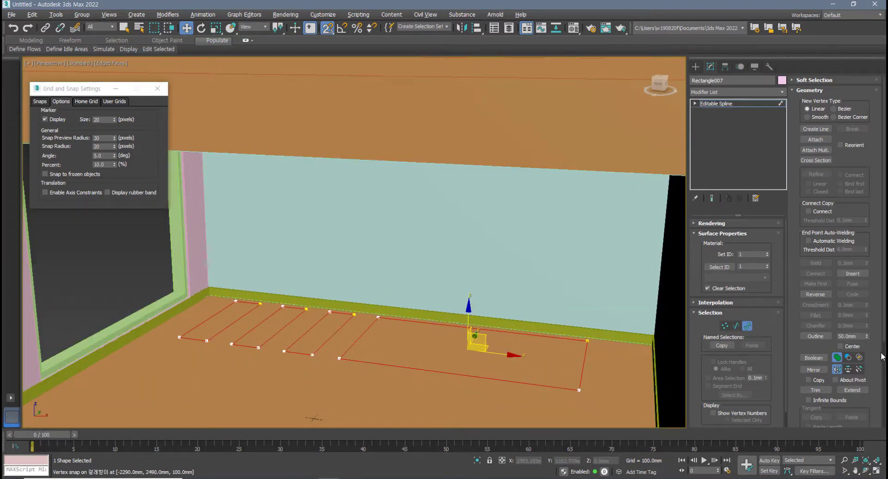
click(824, 335)
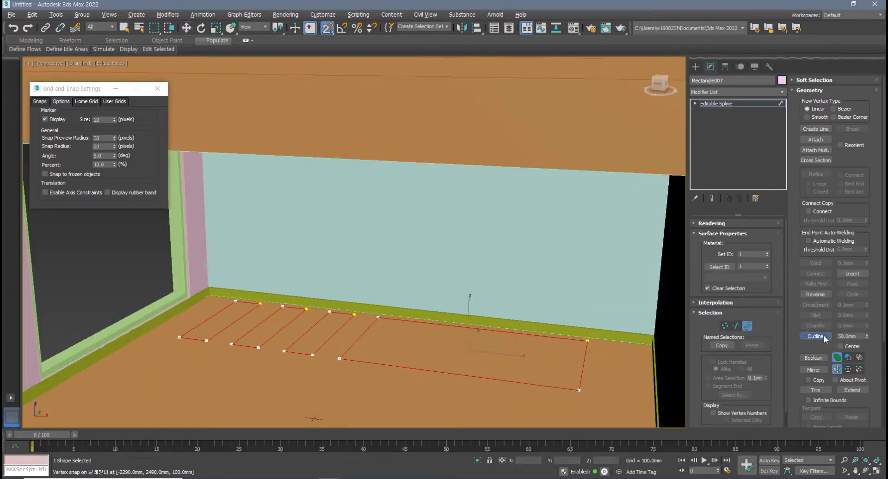
double_click(855, 336)
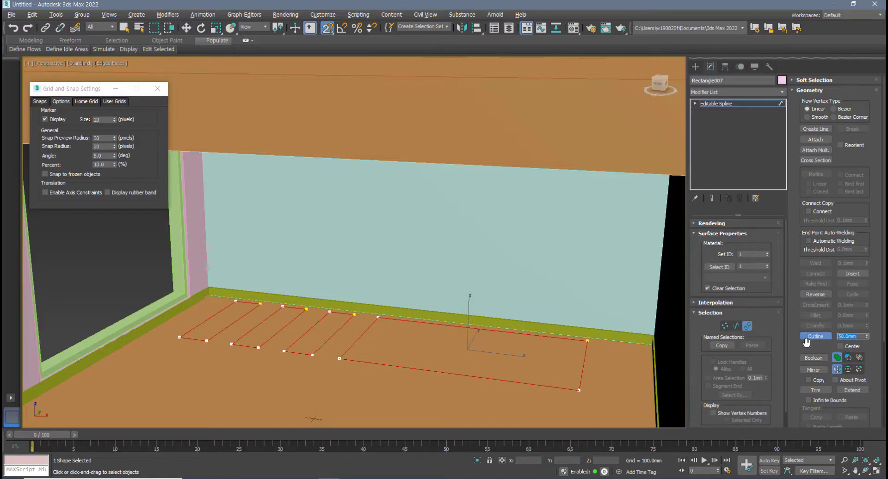
middle_drag(402, 335, 407, 317)
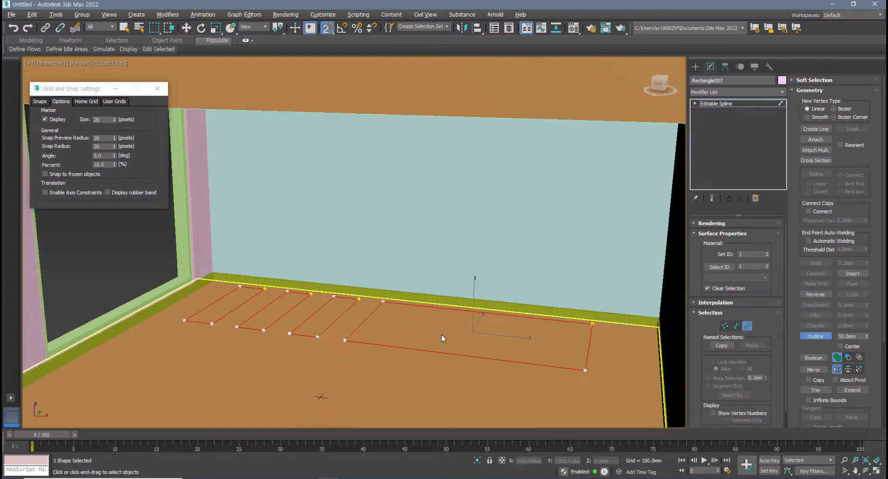
Restart spline-level editing, outline the rectangle splines freehand from the widest one's edge, and undo the outline
click(747, 326)
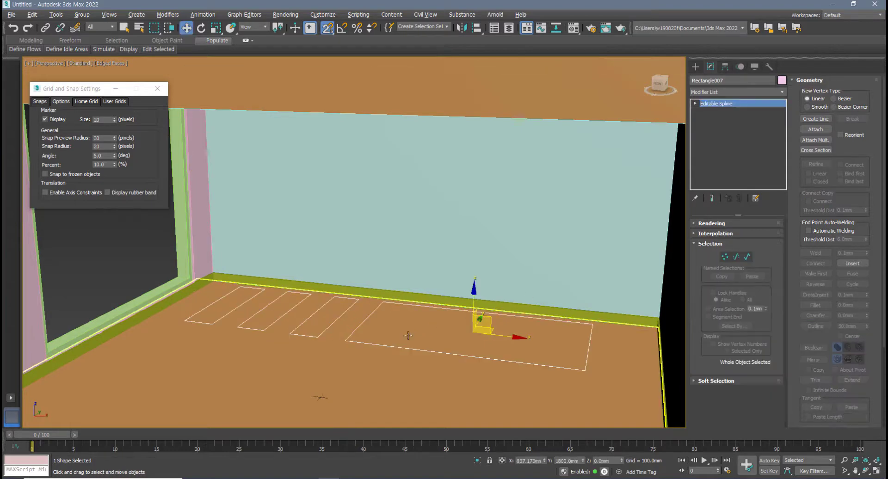
click(748, 257)
click(821, 337)
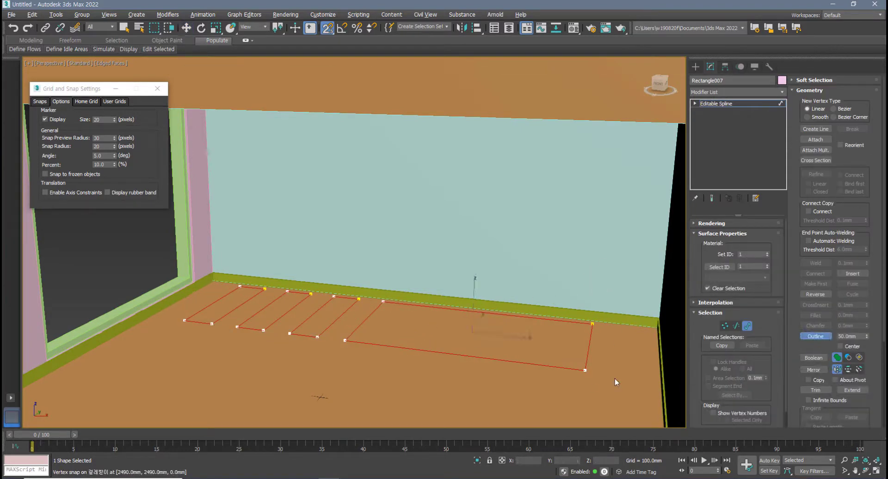
drag(589, 353, 583, 341)
key(ctrl+z)
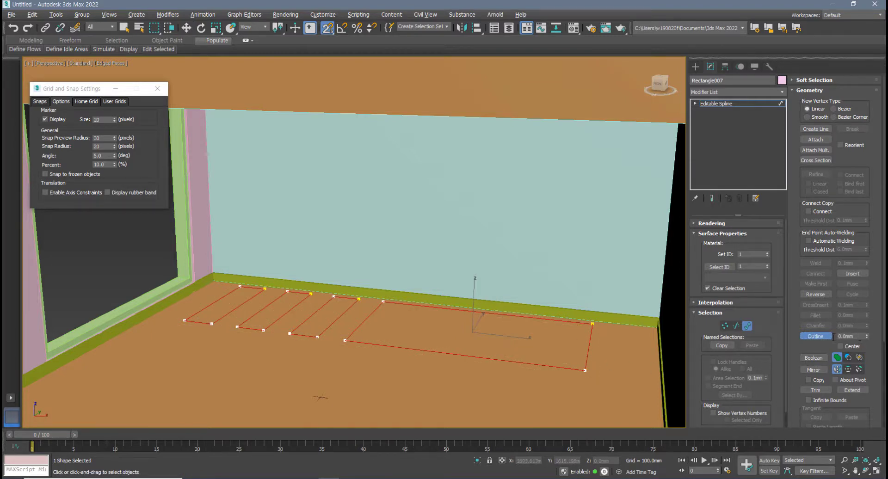
Outline the four selected rectangle splines by 50 mm and leave spline-level editing
click(834, 337)
text(50)
key(Return)
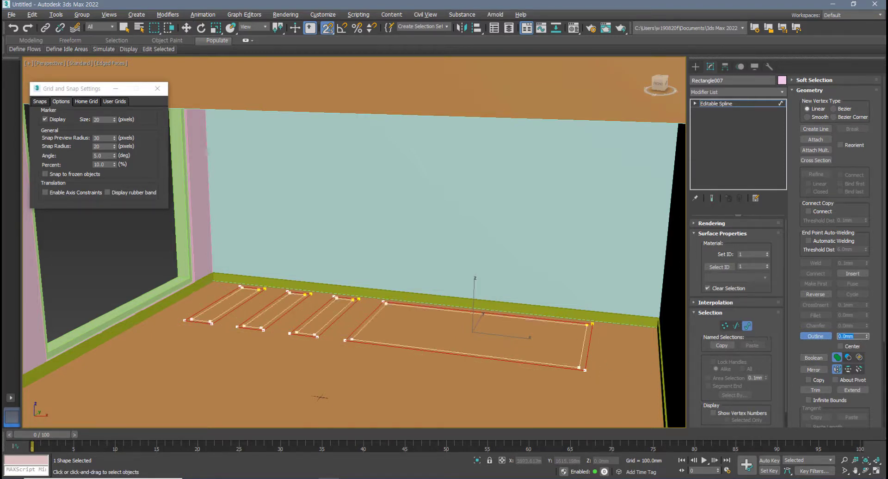
mouse_move(531, 409)
alt+middle_down()
mouse_move(502, 416)
mouse_move(526, 402)
alt+middle_up()
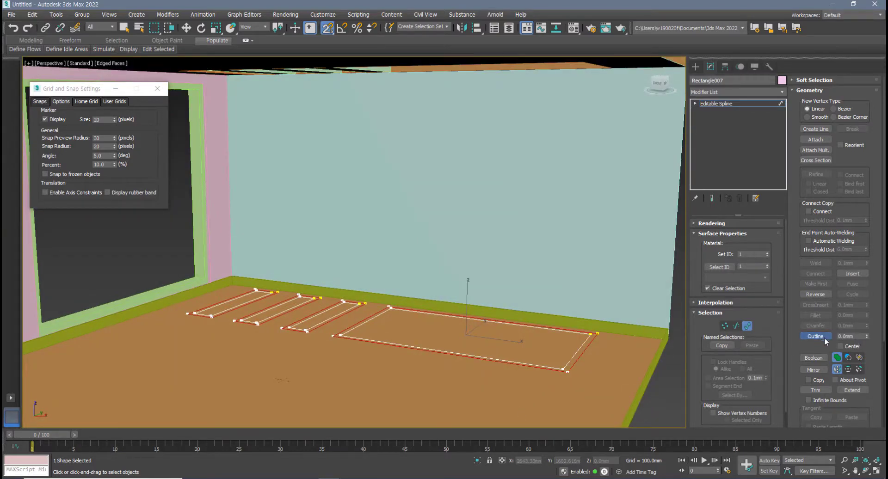
double_click(857, 337)
alt+middle_drag(406, 341, 417, 346)
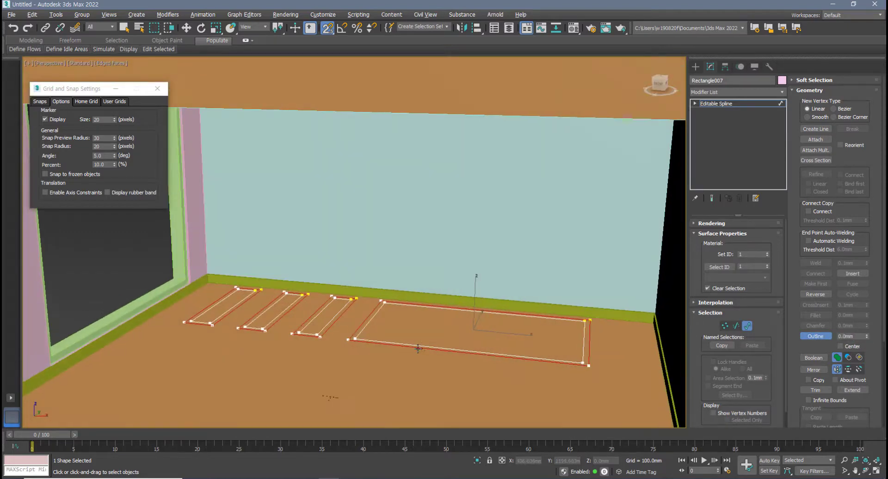
click(746, 328)
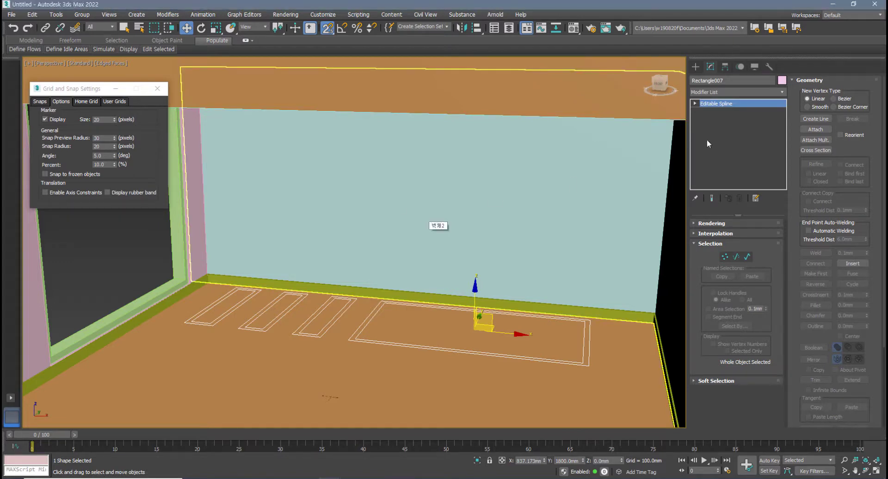
Paste the copied Extrude modifier onto the outlined frame shape and set its amount to 50 mm
right_click(739, 104)
click(766, 107)
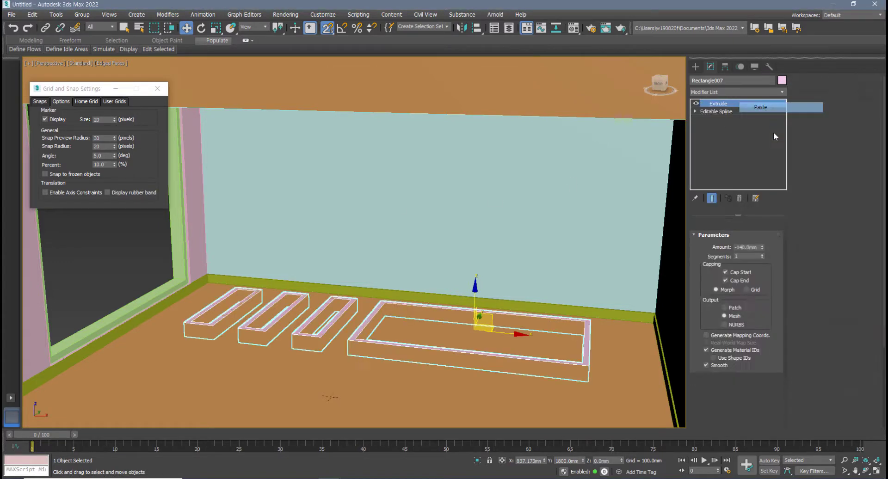
double_click(736, 236)
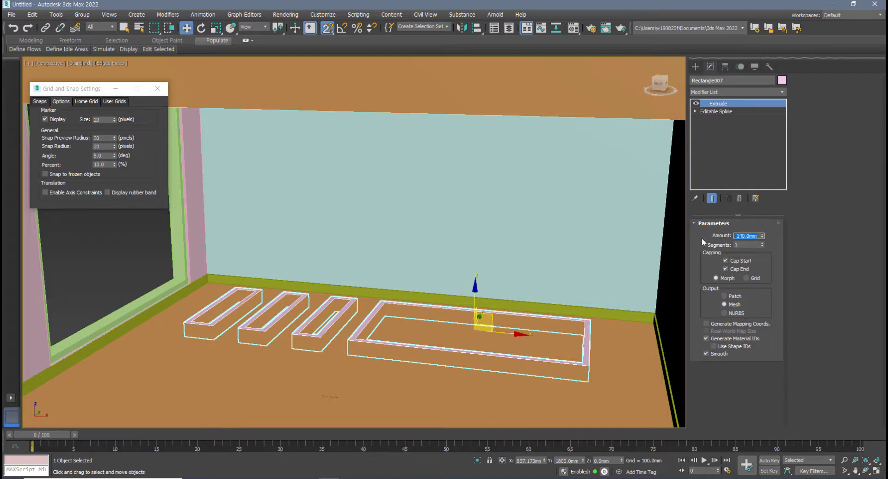
text(50)
key(Return)
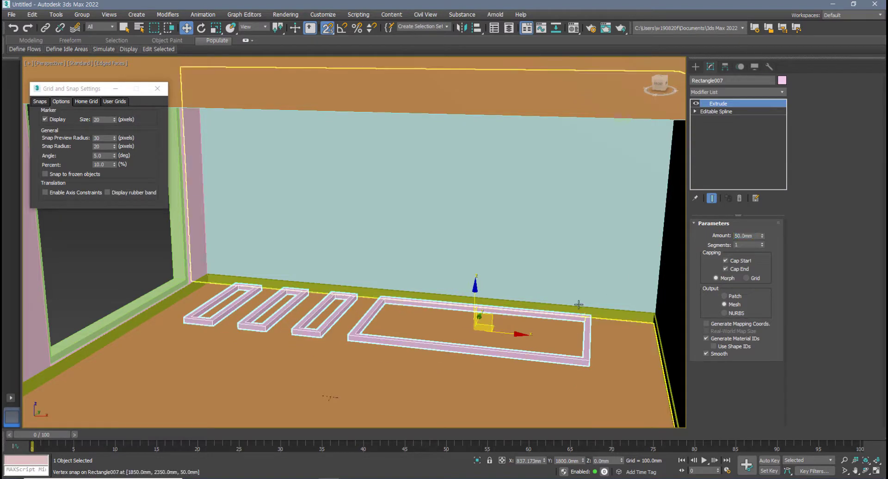
Move the extruded frames straight up in the Left view, snapping them flush with the ceiling slab's top edge at Z 2650 mm
key(alt+w)
scroll(266, 357, down, 2)
middle_drag(240, 346, 193, 320)
scroll(204, 354, up, 4)
drag(202, 387, 202, 283)
key(ctrl+z)
mouse_move(176, 378)
middle_down()
mouse_move(183, 335)
mouse_move(171, 382)
mouse_move(176, 377)
middle_up()
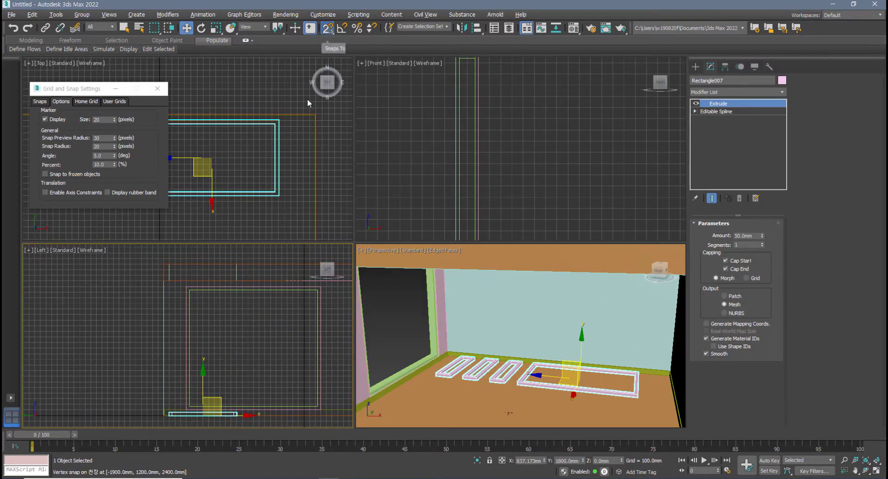
key(alt+w)
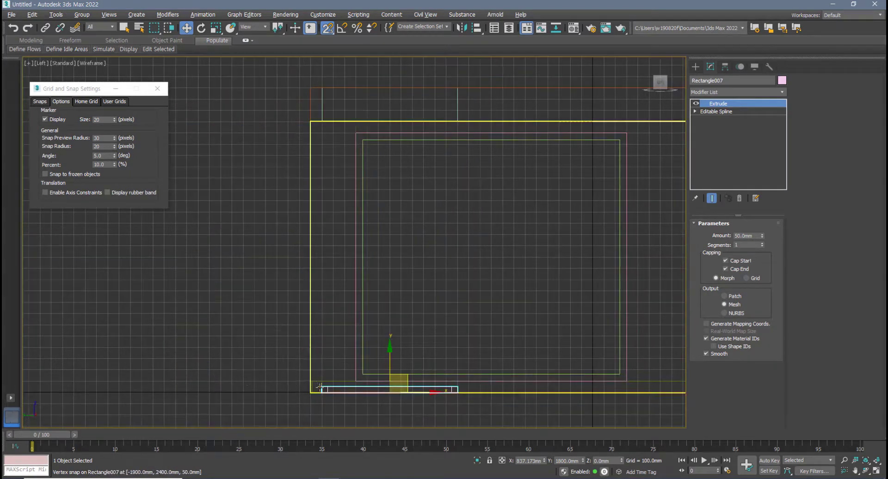
drag(323, 387, 324, 94)
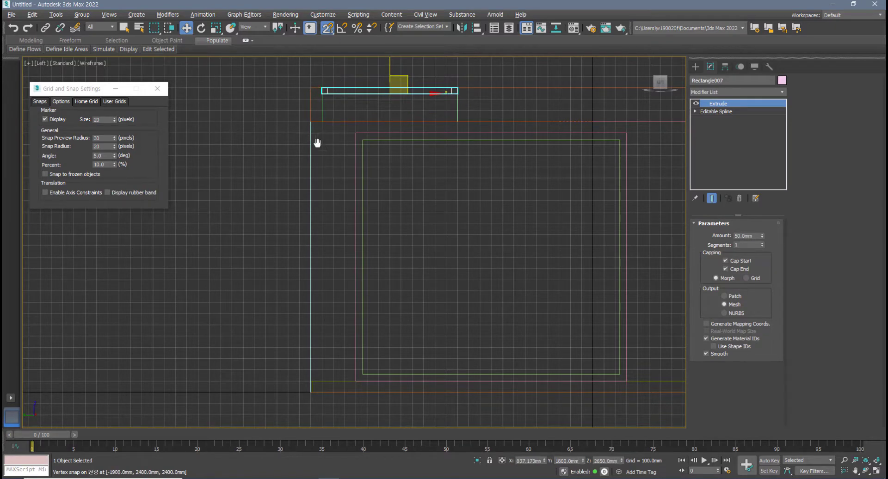
Examine from inside and outside the room how the raised frames sit in the ceiling opening between the strips
key(alt+w)
middle_drag(489, 349, 450, 332)
key(alt+w)
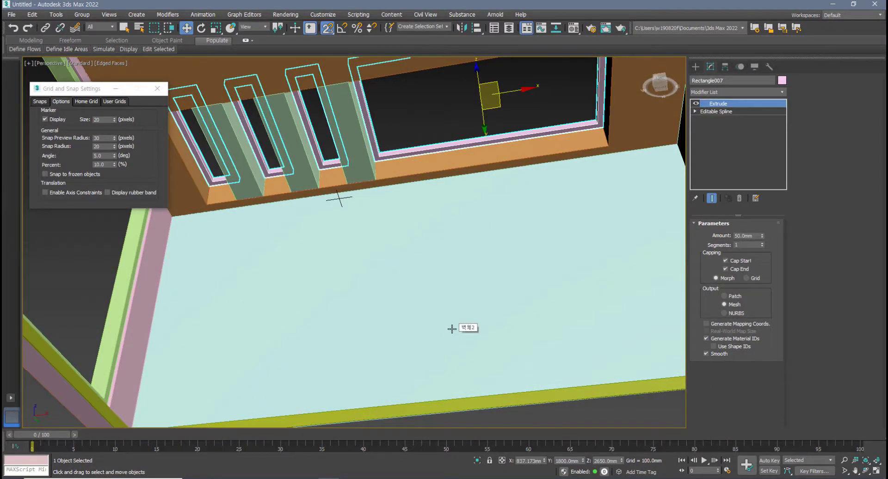
alt+middle_drag(363, 289, 384, 259)
scroll(389, 174, down, 4)
alt+middle_drag(390, 174, 360, 230)
scroll(381, 171, up, 3)
scroll(359, 204, up, 5)
middle_drag(360, 230, 383, 207)
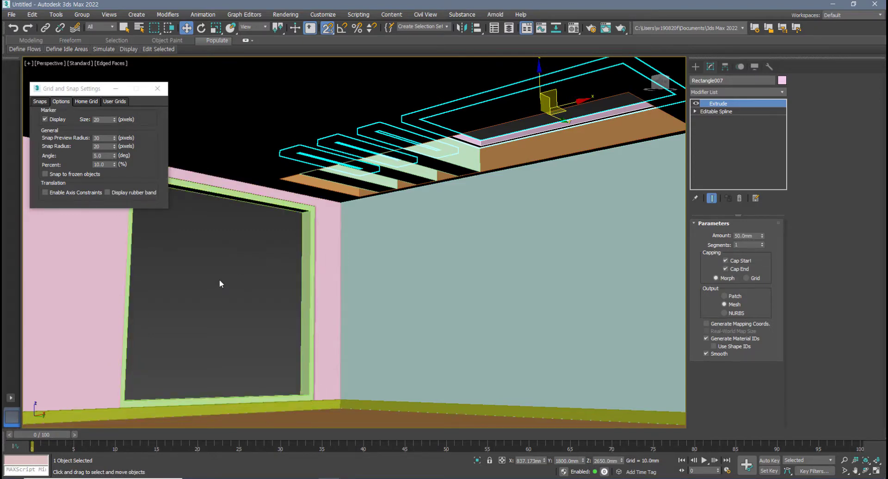
scroll(219, 280, down, 5)
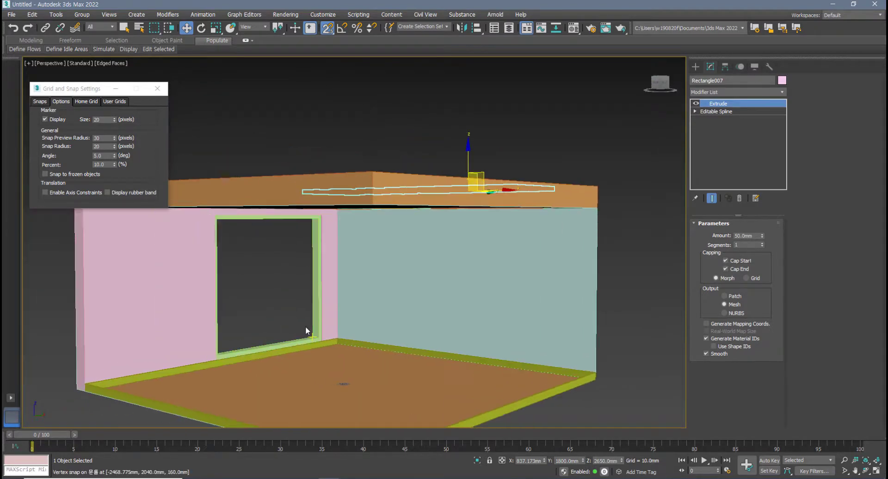
scroll(305, 327, up, 6)
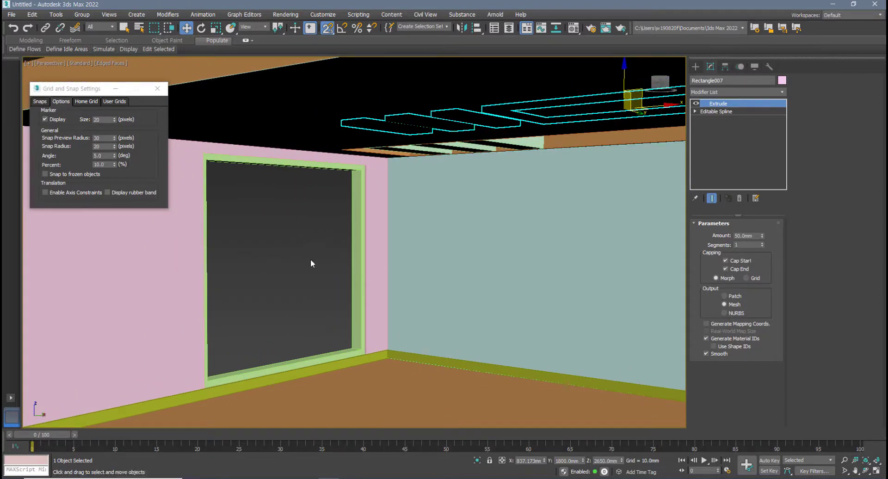
Try to draw a snapped rectangle about 1100 by 204 mm inside the first frame's opening in the Top view
middle_drag(399, 256, 373, 328)
key(alt+w)
scroll(285, 210, up, 2)
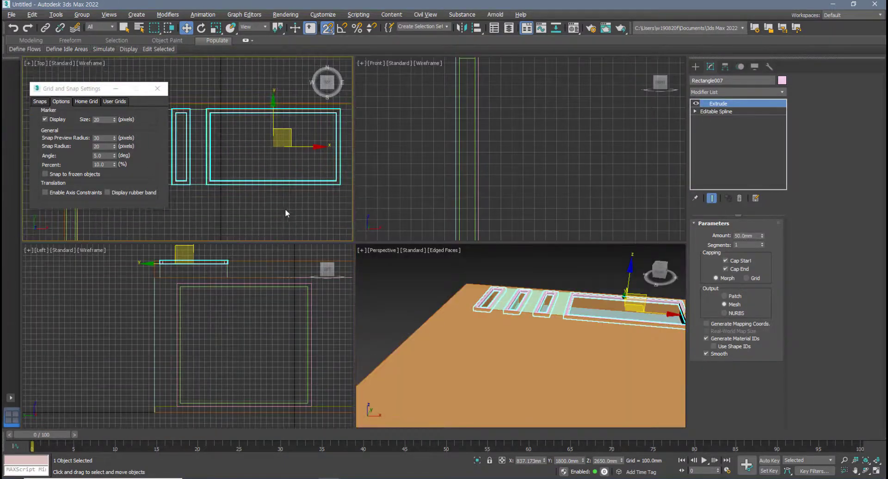
middle_drag(285, 209, 204, 172)
key(alt+w)
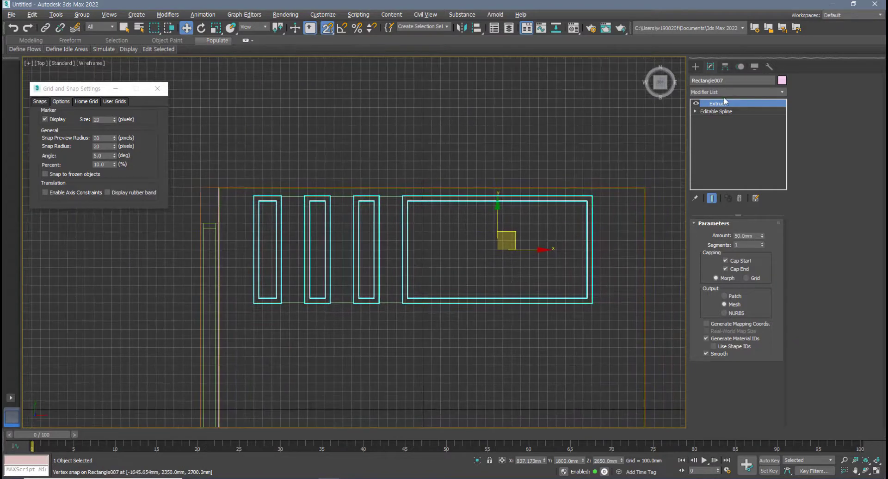
click(697, 68)
click(758, 139)
scroll(266, 209, up, 3)
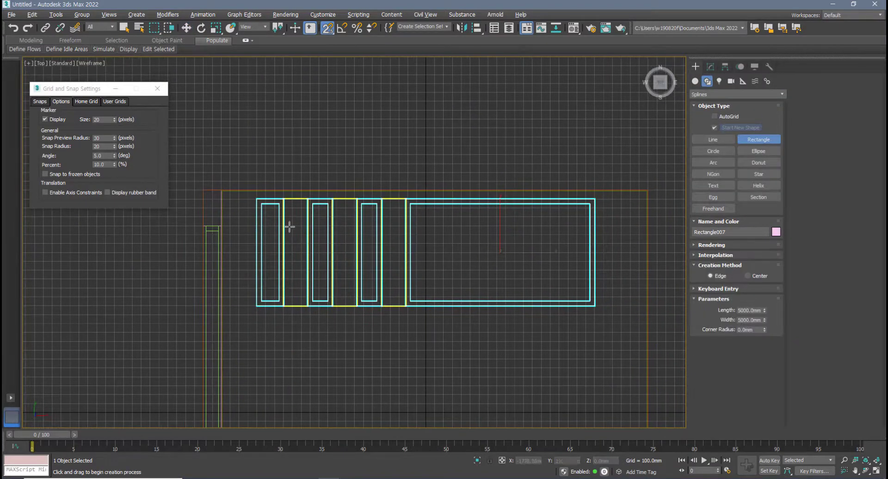
click(260, 198)
drag(260, 197, 284, 334)
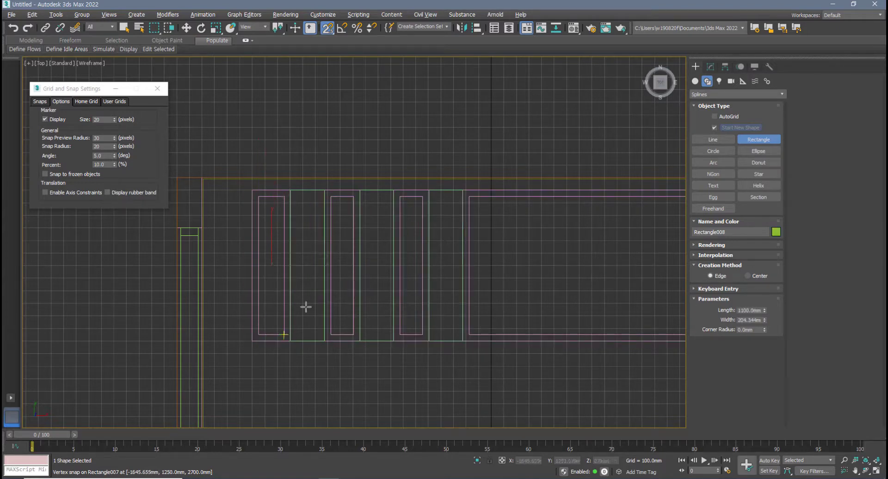
click(333, 199)
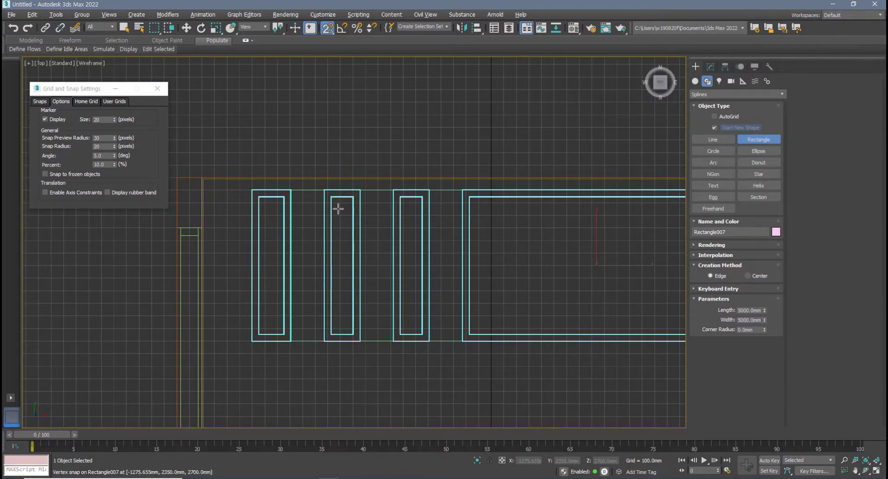
Draw 1100 mm long snapped rectangles inside all four frame openings as one combined shape, with Start New Shape off only while drawing
scroll(342, 236, down, 3)
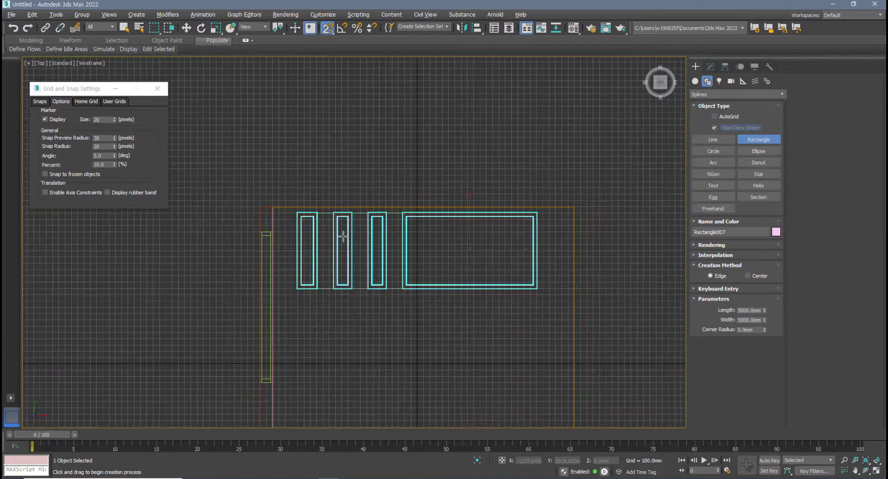
scroll(343, 236, up, 2)
scroll(343, 236, up, 2)
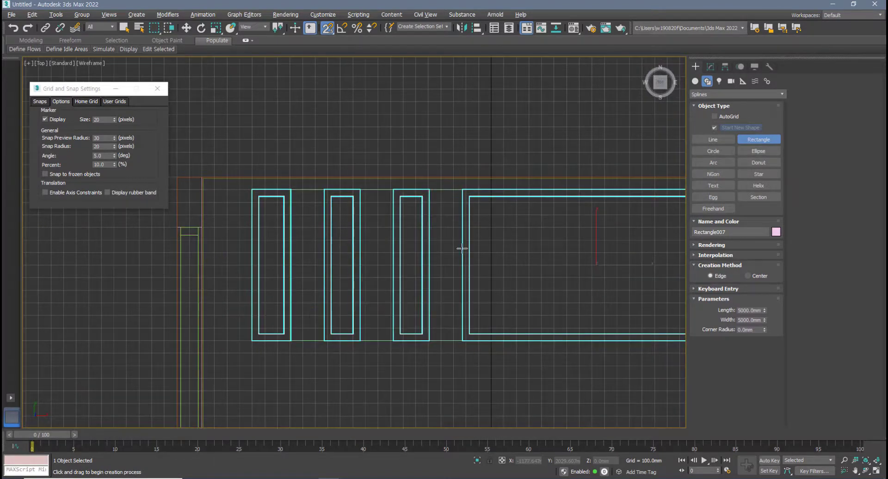
middle_drag(543, 251, 529, 253)
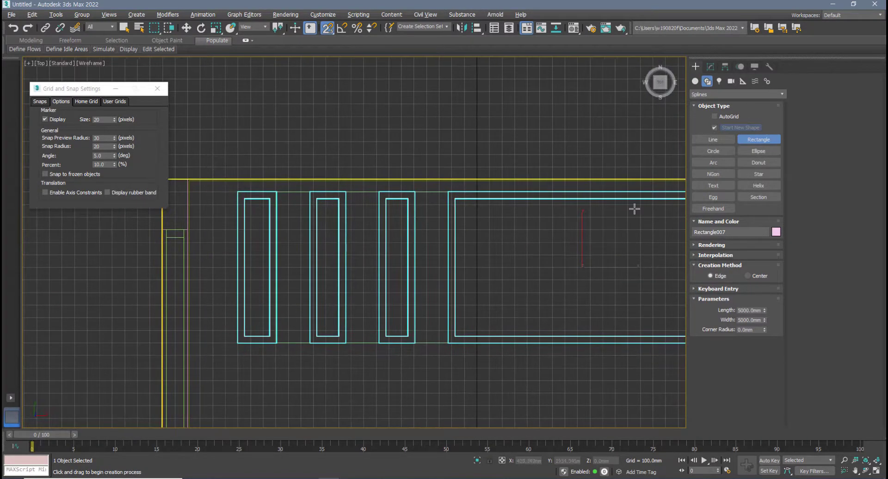
click(714, 128)
drag(244, 198, 268, 335)
drag(316, 198, 339, 336)
drag(386, 198, 407, 335)
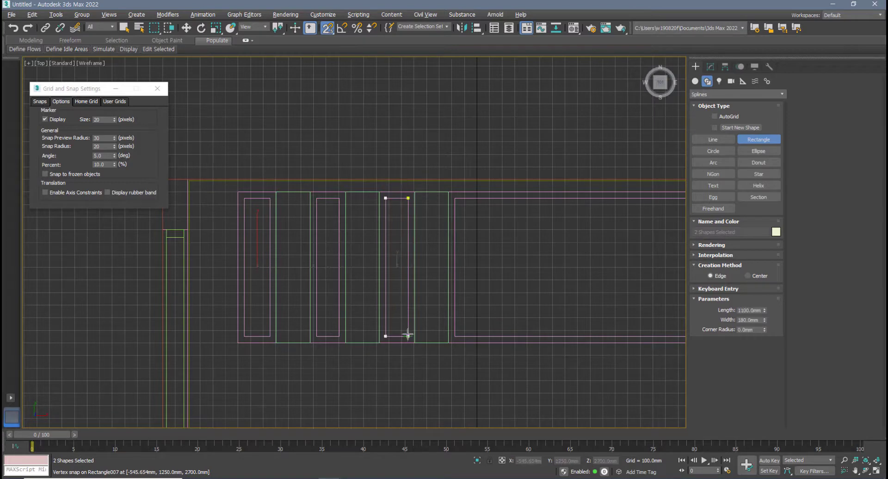
middle_drag(448, 295, 301, 290)
drag(310, 194, 563, 334)
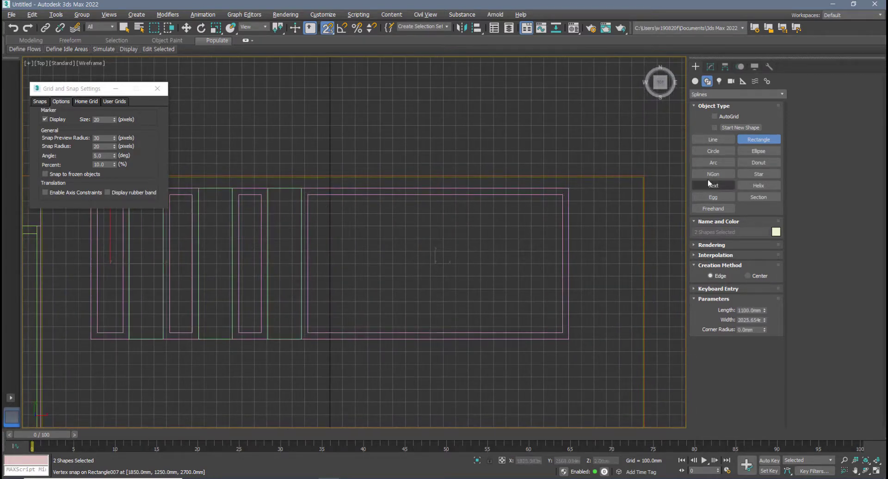
click(715, 128)
Return to the maximized Perspective view and select the new four-rectangle shape on the floor
key(alt+w)
right_click(476, 356)
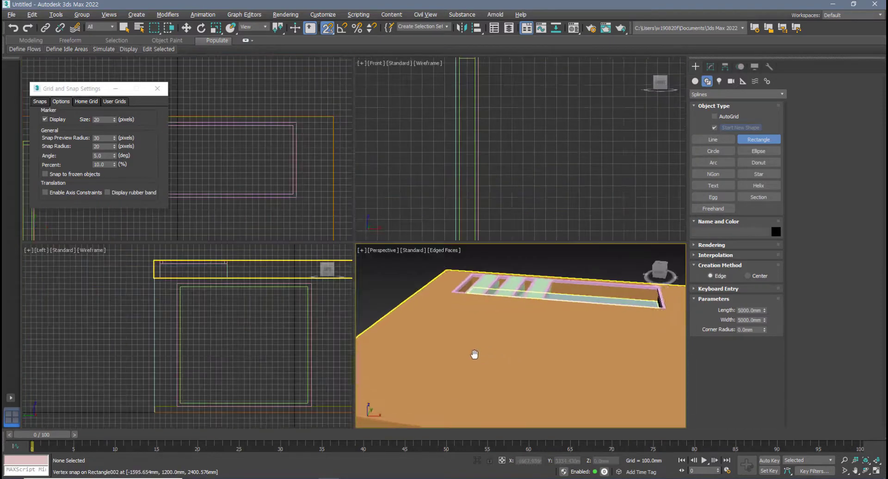
alt+middle_drag(477, 369, 430, 345)
key(alt+w)
key(w)
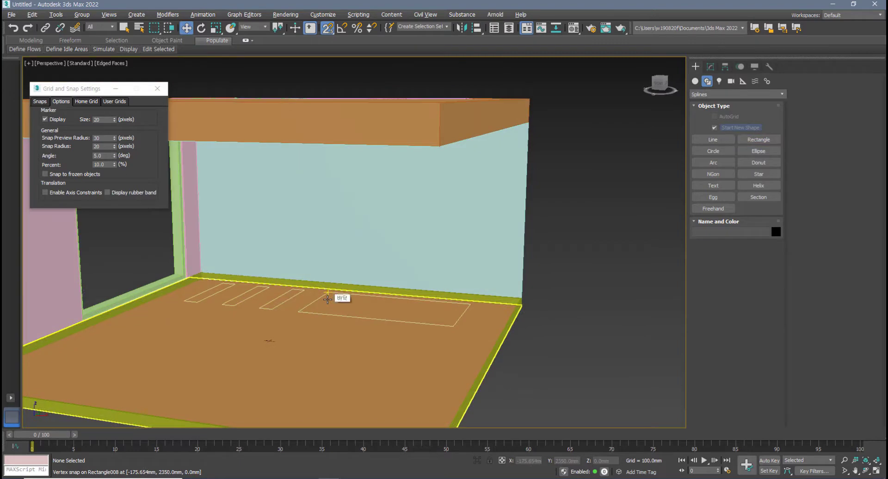
right_click(327, 299)
click(318, 308)
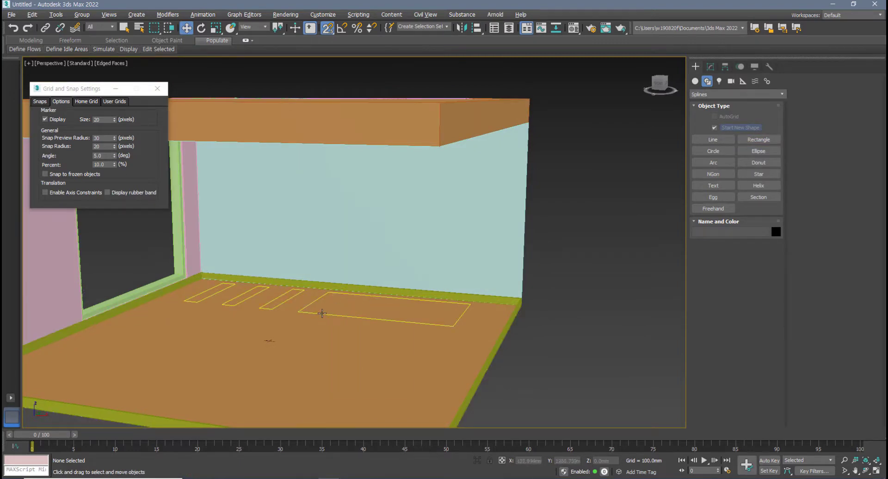
click(322, 314)
Try to lift the four-rectangle shape freehand off the floor, and undo the move
drag(322, 315, 324, 269)
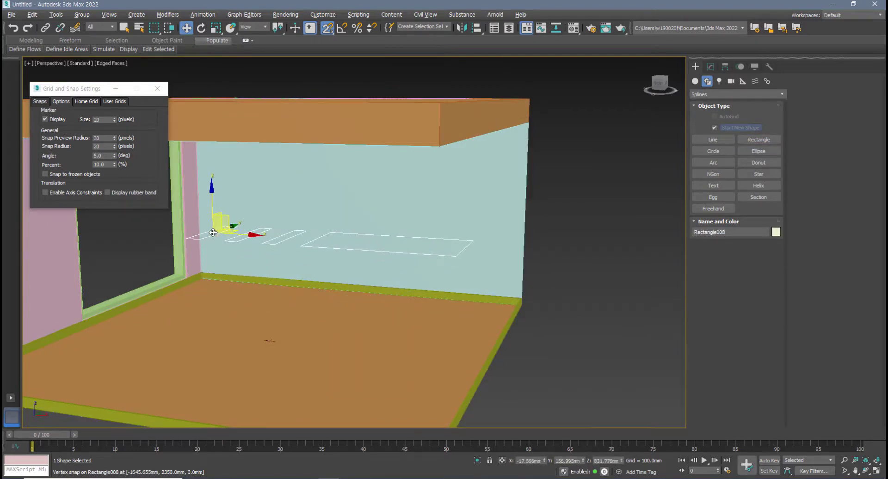
alt+middle_drag(324, 269, 278, 294)
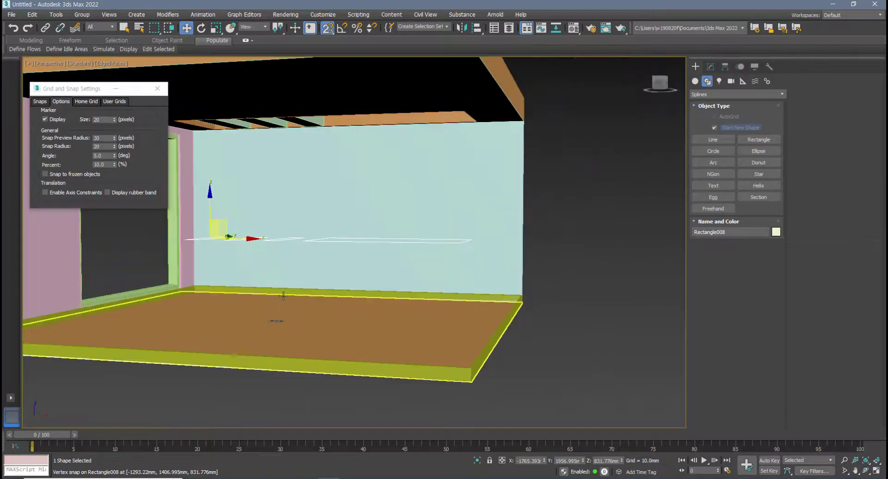
key(ctrl+z)
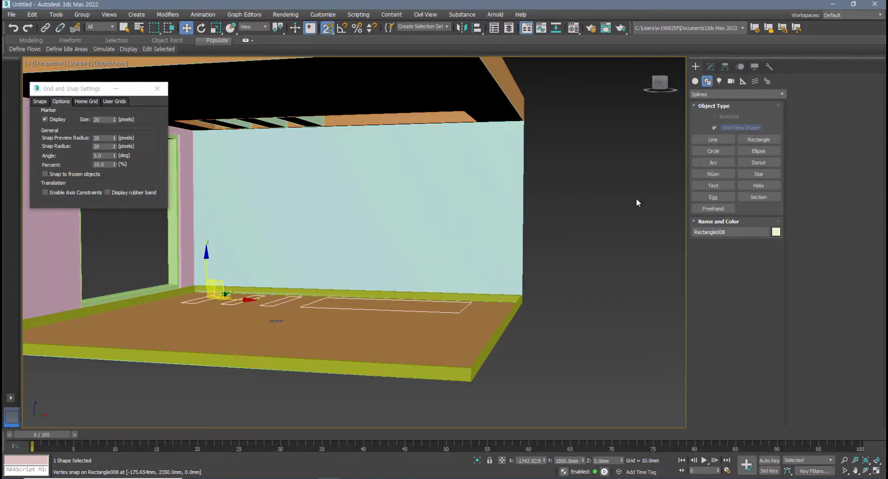
Paste the copied Extrude modifier onto the four-rectangle shape and set its amount to 10 mm
alt+middle_drag(636, 202, 446, 294)
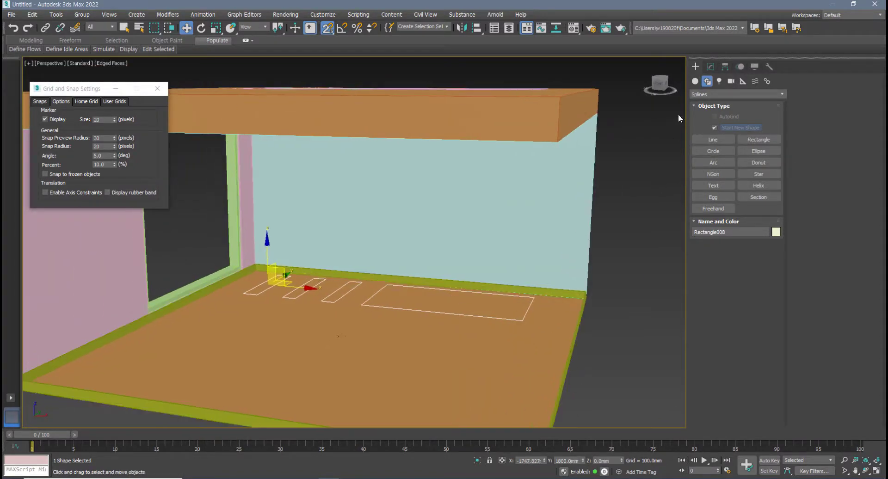
click(711, 67)
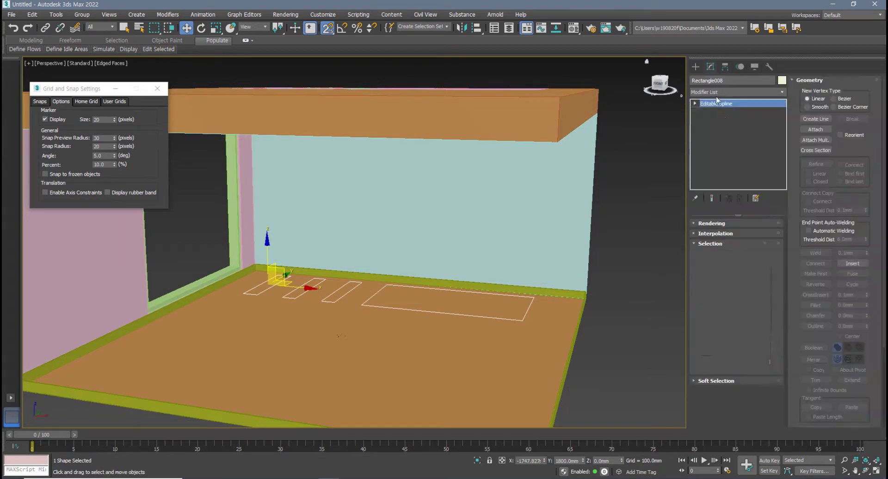
right_click(738, 106)
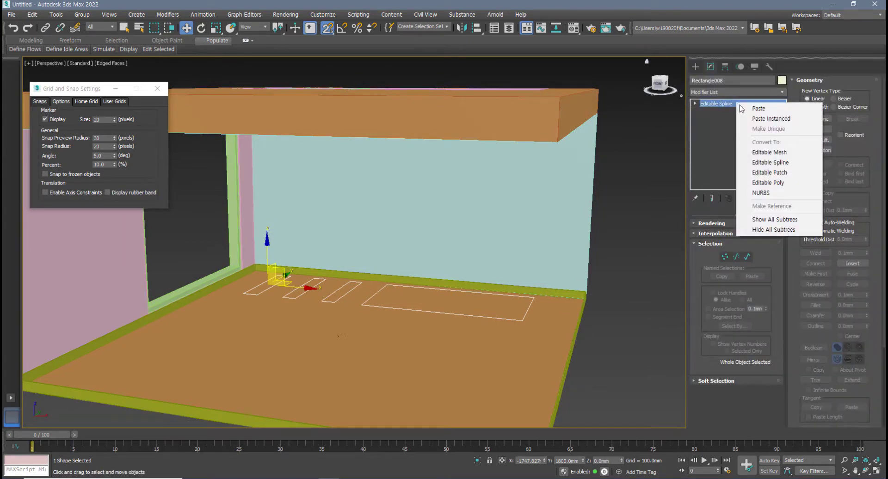
click(764, 109)
drag(761, 236, 704, 240)
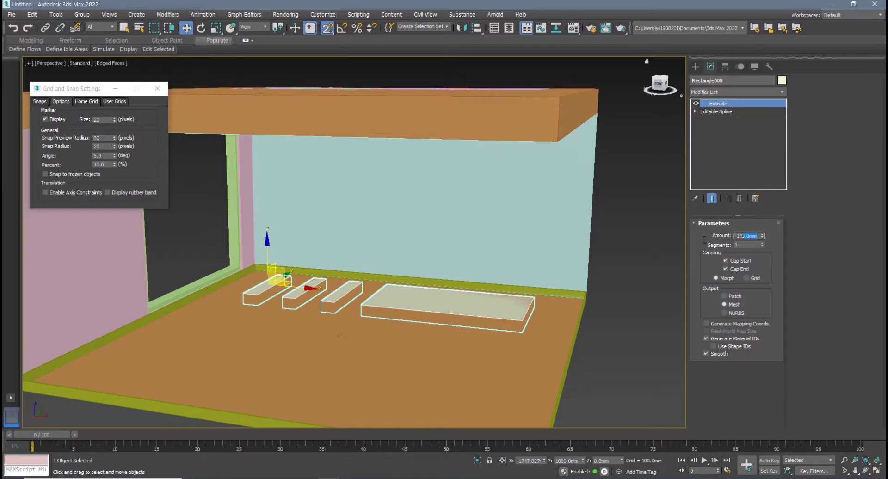
text(10)
key(Return)
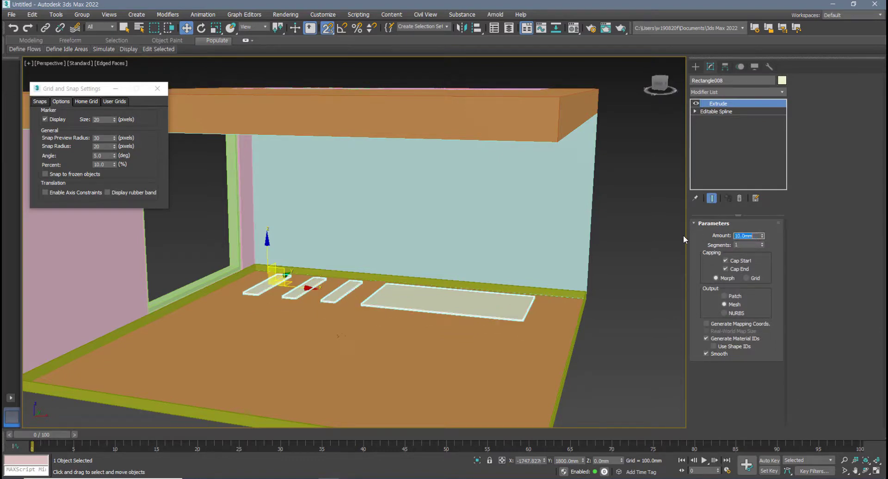
Raise the extruded four-panel object in the Left view, with snapping off, until it sits within the frames at the ceiling's upper surface
key(alt+w)
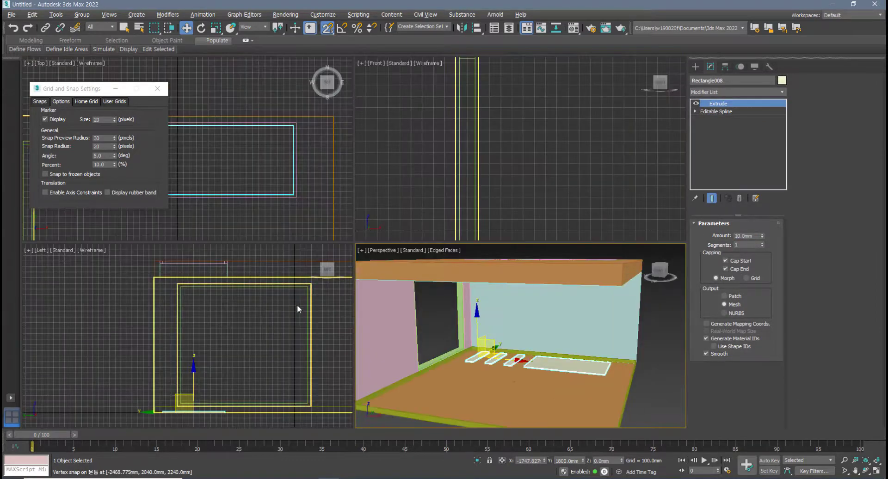
click(203, 360)
click(328, 28)
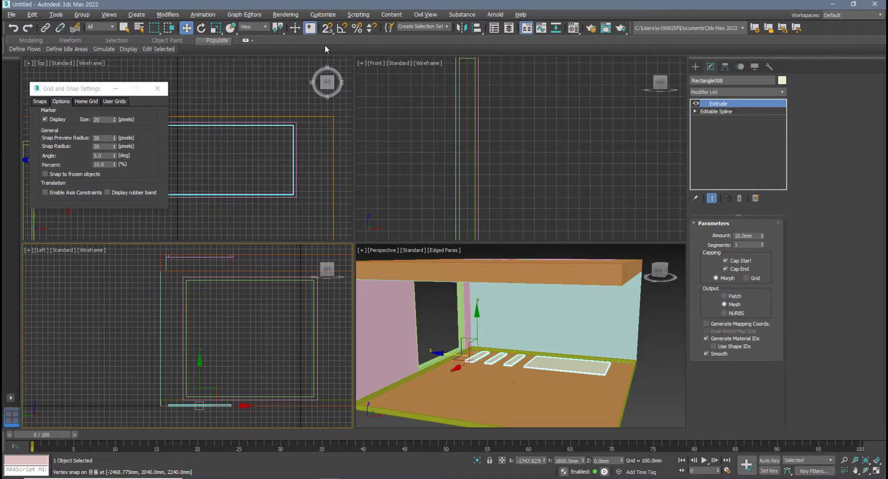
drag(199, 365, 199, 251)
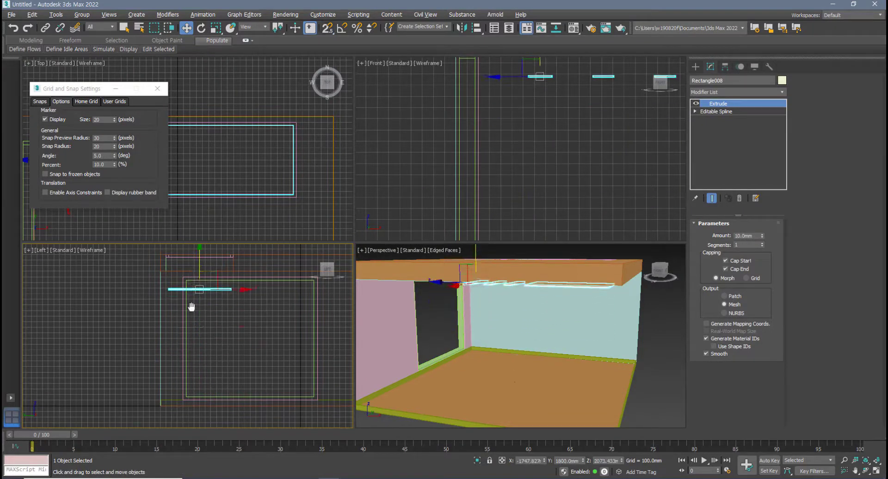
scroll(201, 350, up, 4)
drag(203, 357, 204, 292)
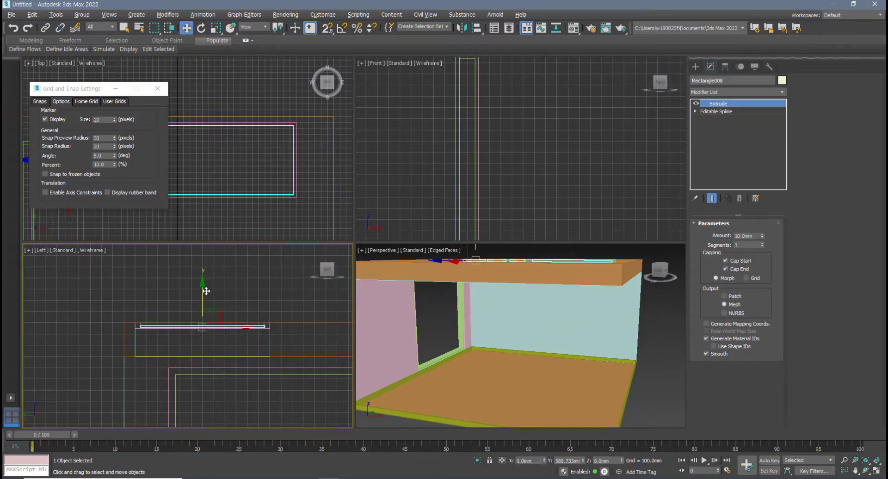
scroll(194, 314, up, 6)
drag(214, 321, 215, 319)
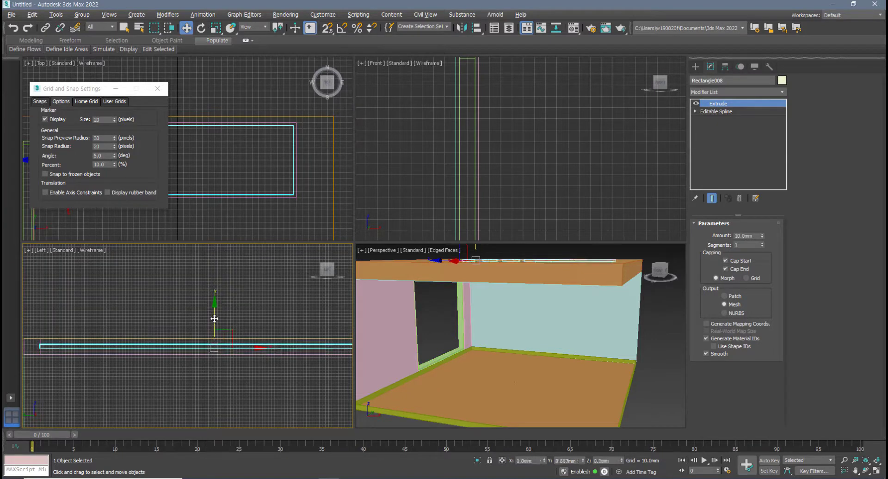
Examine the ceiling opening, window wall and baseboards in the Perspective view from inside and outside the room, leaving nothing selected
alt+middle_drag(514, 301, 514, 282)
key(alt+w)
alt+middle_drag(513, 356, 408, 346)
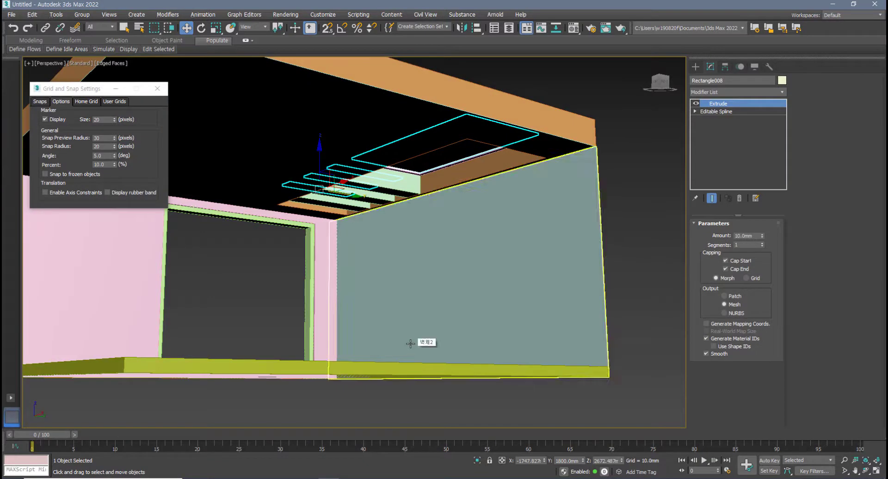
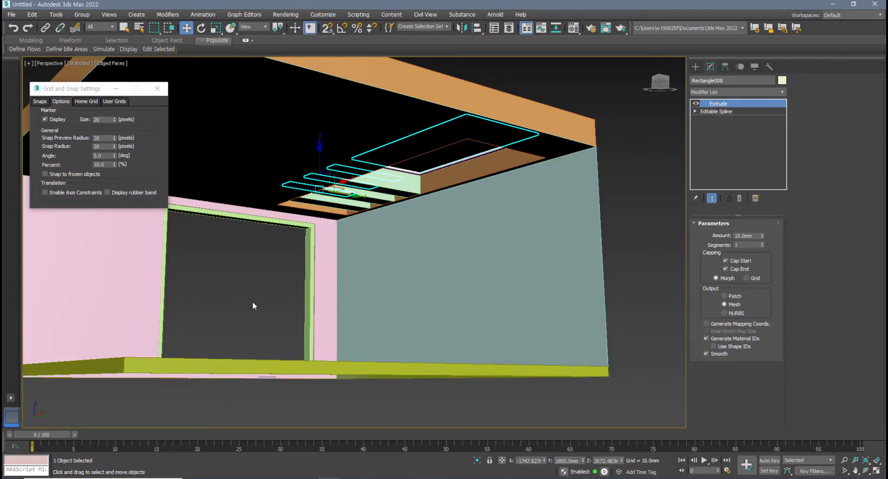
scroll(259, 300, down, 5)
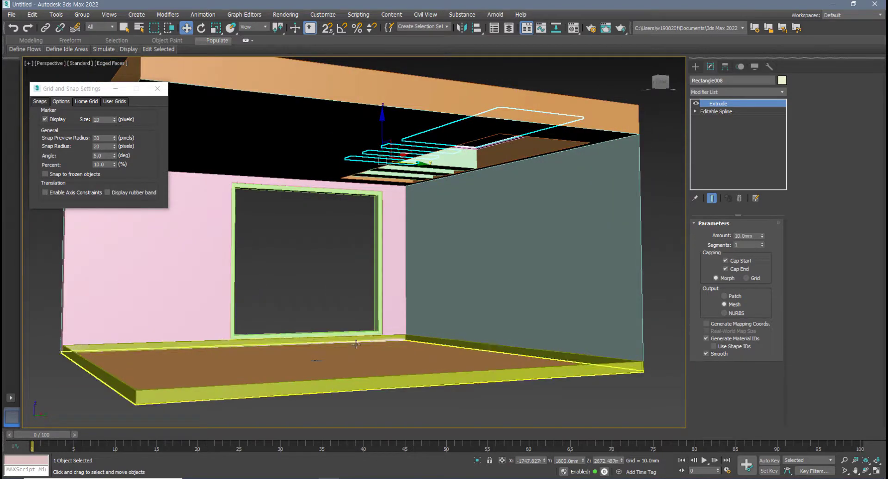
alt+middle_drag(314, 324, 346, 333)
click(359, 331)
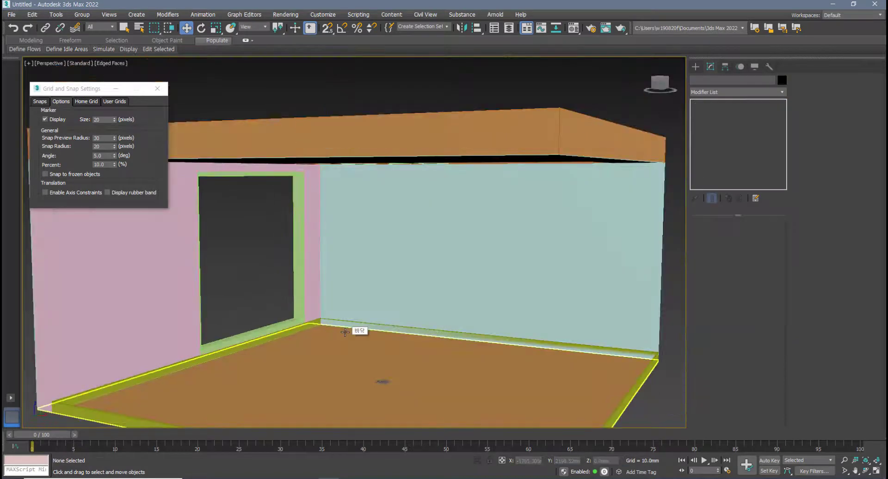
alt+middle_drag(368, 288, 350, 344)
mouse_move(322, 326)
alt+middle_down()
mouse_move(362, 284)
mouse_move(393, 273)
mouse_move(363, 293)
mouse_move(364, 285)
mouse_move(373, 298)
mouse_move(367, 337)
mouse_move(405, 319)
mouse_move(341, 344)
mouse_move(312, 323)
mouse_move(317, 341)
mouse_move(319, 331)
alt+middle_up()
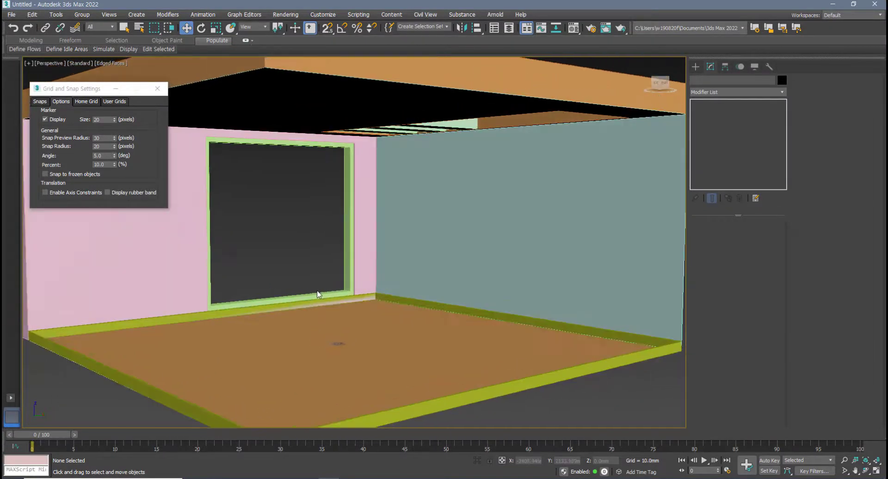
scroll(272, 290, up, 5)
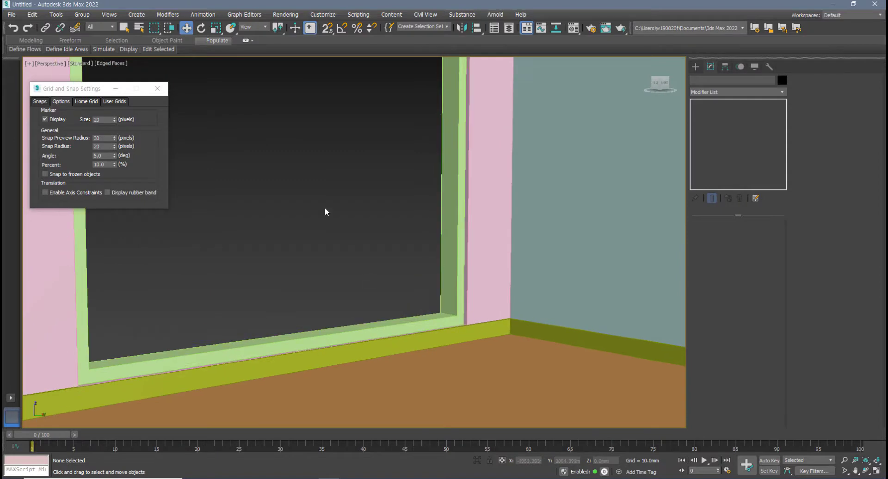
middle_drag(288, 303, 328, 297)
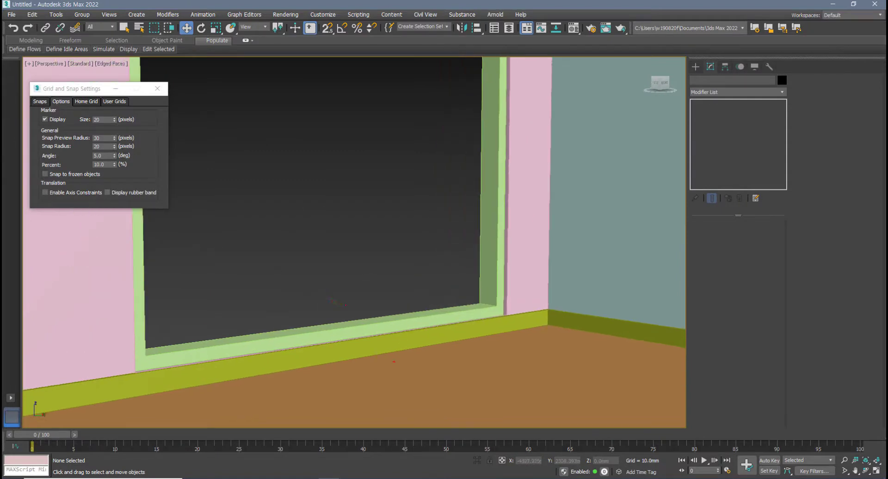
drag(394, 362, 293, 296)
scroll(319, 314, down, 5)
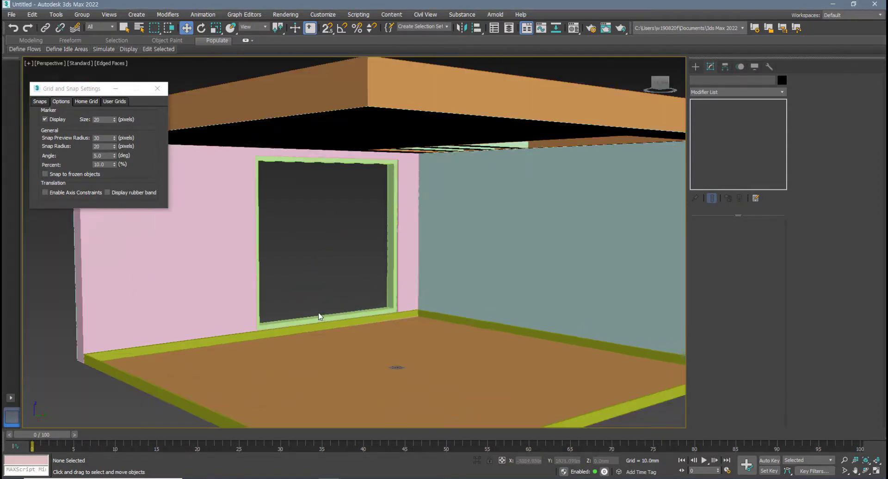
scroll(318, 318, down, 5)
alt+middle_drag(318, 319, 311, 345)
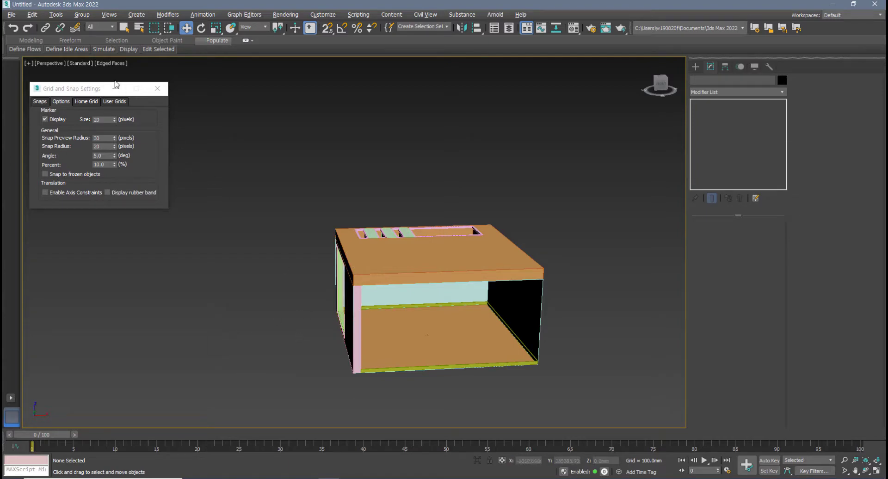
Move the Grid and Snap Settings window aside and frame the whole room in the maximized Top view with free space outside the window wall
drag(116, 85, 131, 179)
key(alt+w)
middle_drag(168, 152, 357, 148)
scroll(356, 149, down, 4)
scroll(301, 179, down, 4)
middle_drag(301, 179, 261, 142)
key(alt+w)
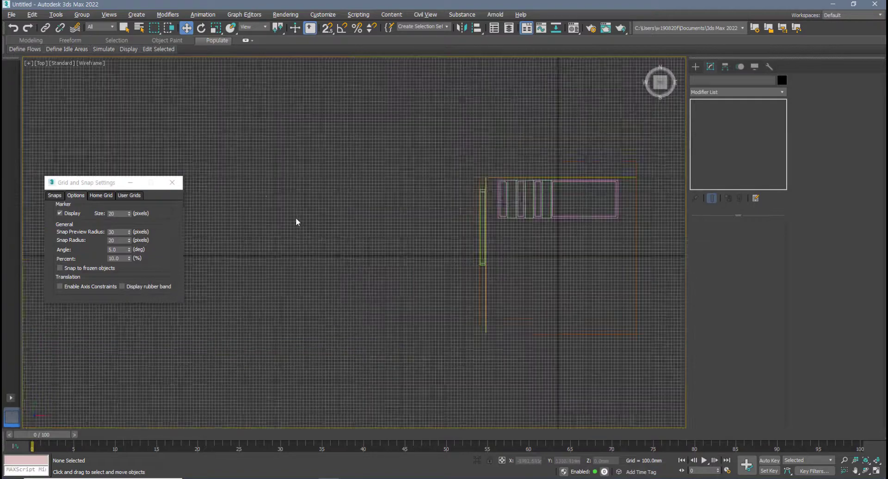
middle_drag(451, 275, 323, 276)
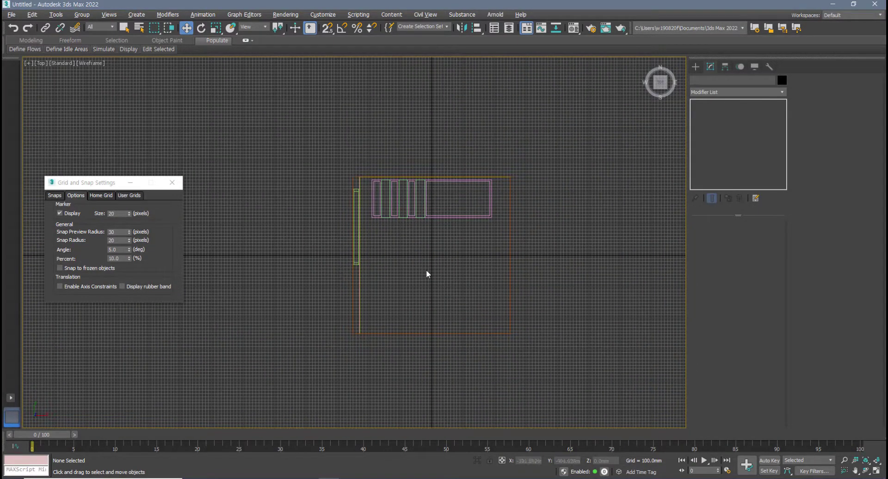
With snapping on, draw a rectangle about 4778 mm long and 5892 mm wide outside the window wall, undoing a first attempt started at the room's corner
click(696, 66)
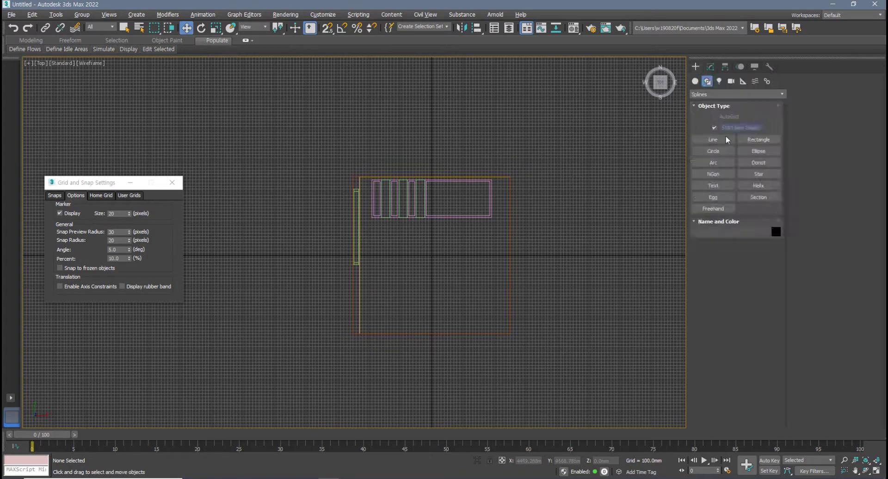
click(754, 140)
middle_drag(363, 252, 406, 240)
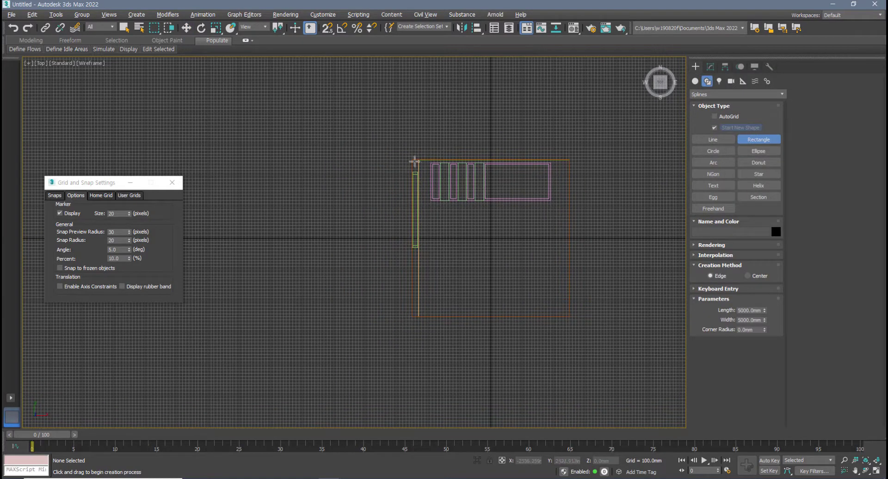
middle_drag(353, 205, 356, 208)
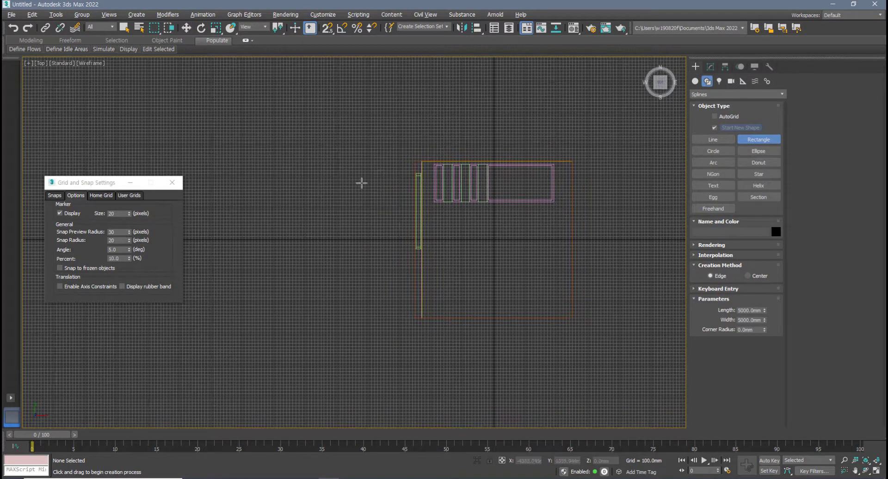
key(s)
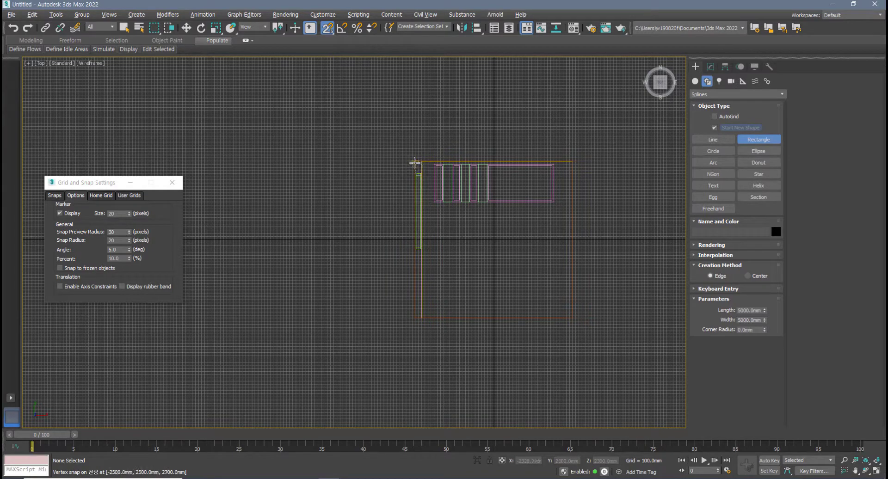
drag(414, 162, 225, 318)
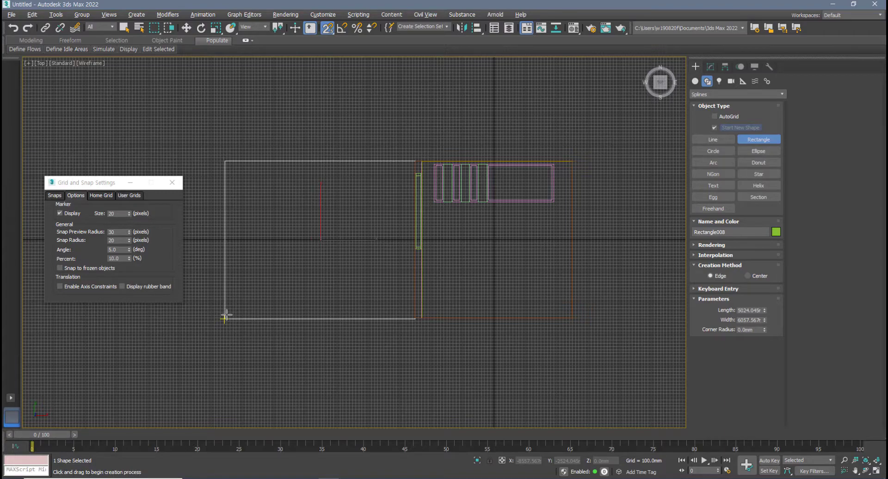
key(ctrl+z)
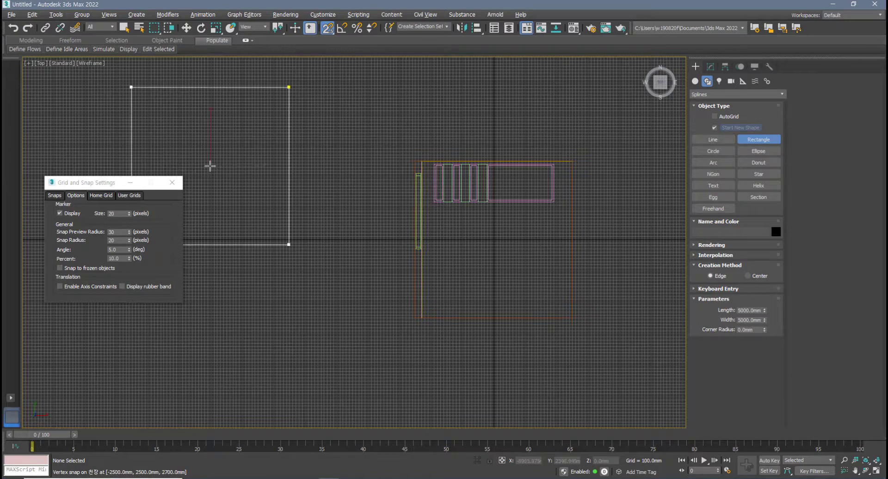
drag(210, 166, 395, 316)
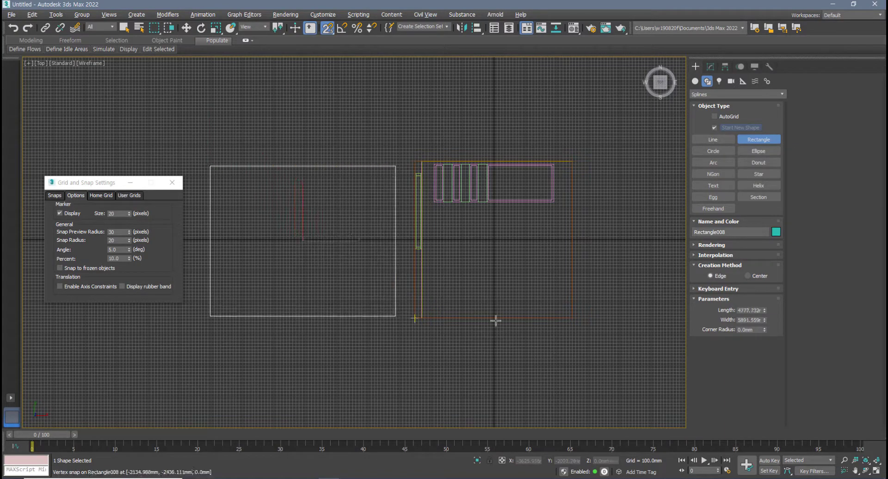
Set the new rectangle's length to 5000 mm and its width to 6000 mm
double_click(750, 310)
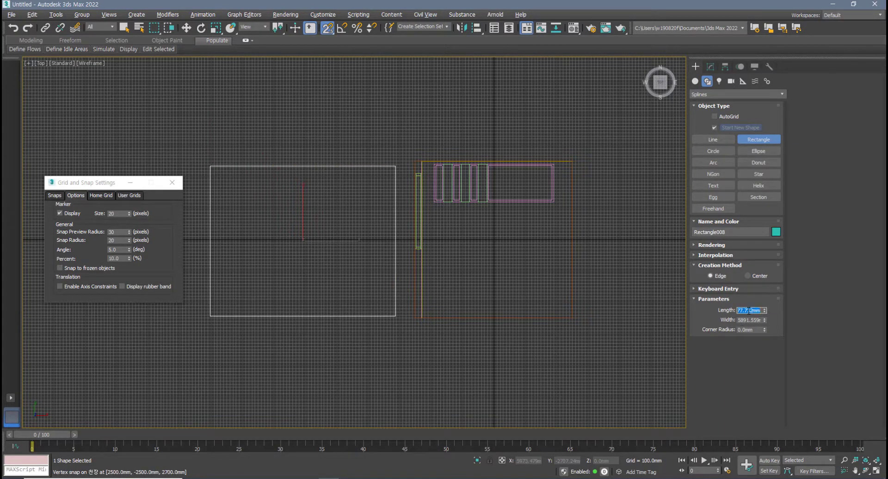
text(5000)
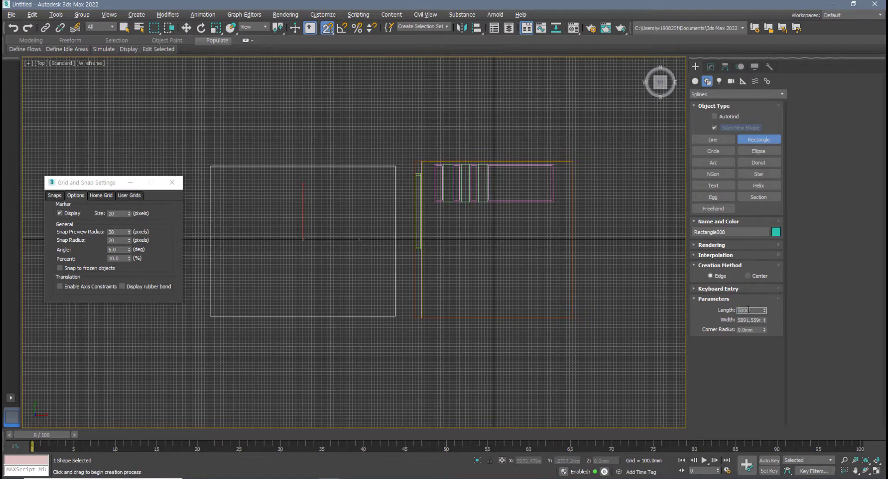
key(Tab)
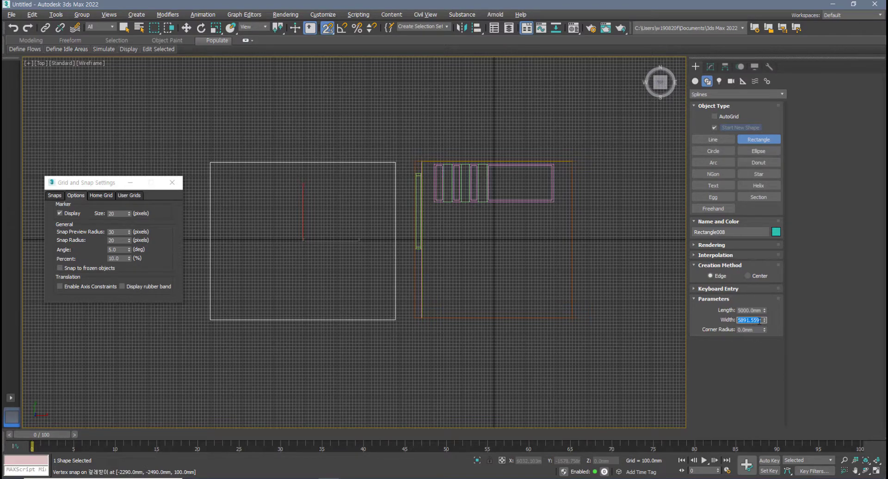
text(600)
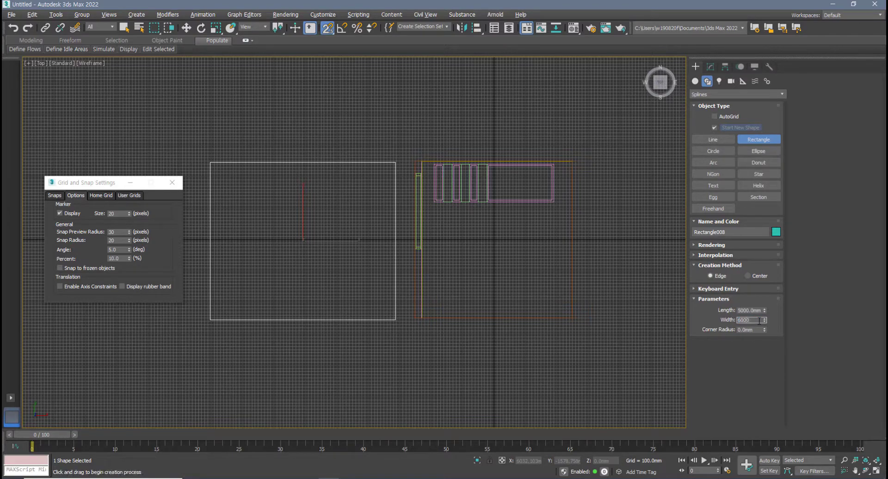
text(0)
key(Return)
Move the rectangle so its corner snaps onto the room's outer back corner beside the window wall, and check it in the maximized Perspective view
scroll(389, 196, up, 5)
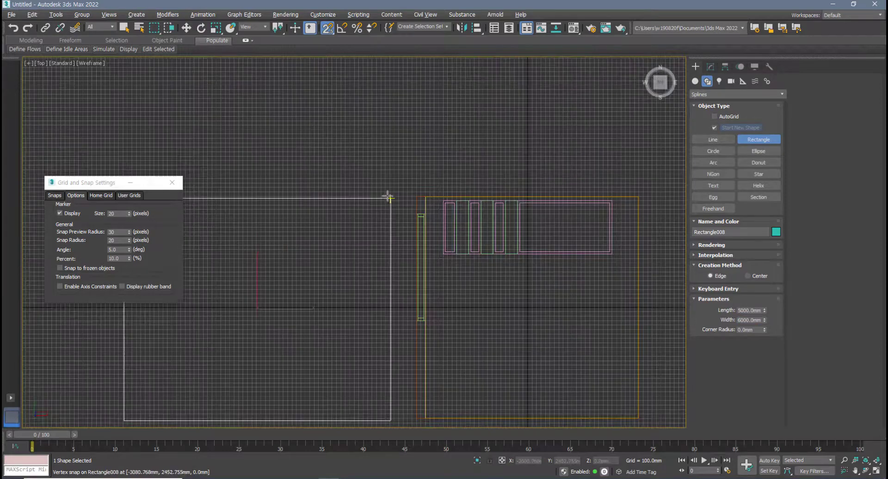
key(w)
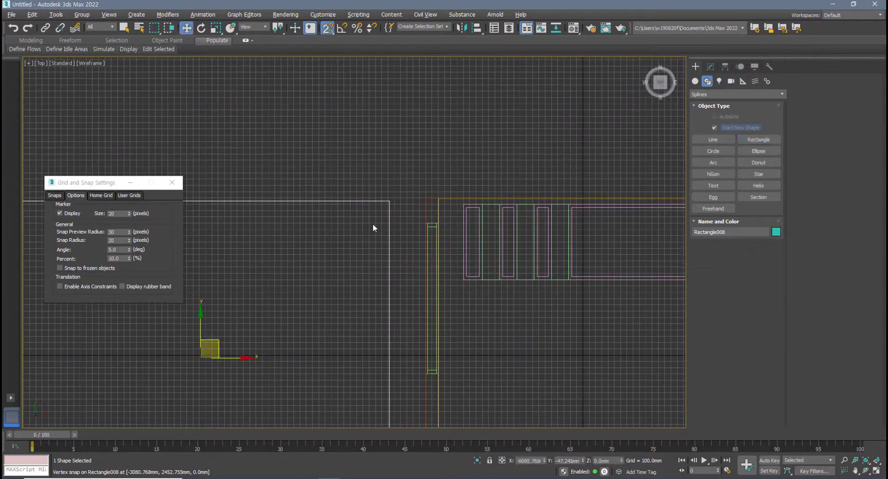
drag(390, 201, 422, 199)
middle_drag(447, 285, 465, 261)
key(alt+w)
mouse_move(488, 364)
alt+middle_down()
mouse_move(496, 365)
mouse_move(488, 364)
alt+middle_up()
key(alt+w)
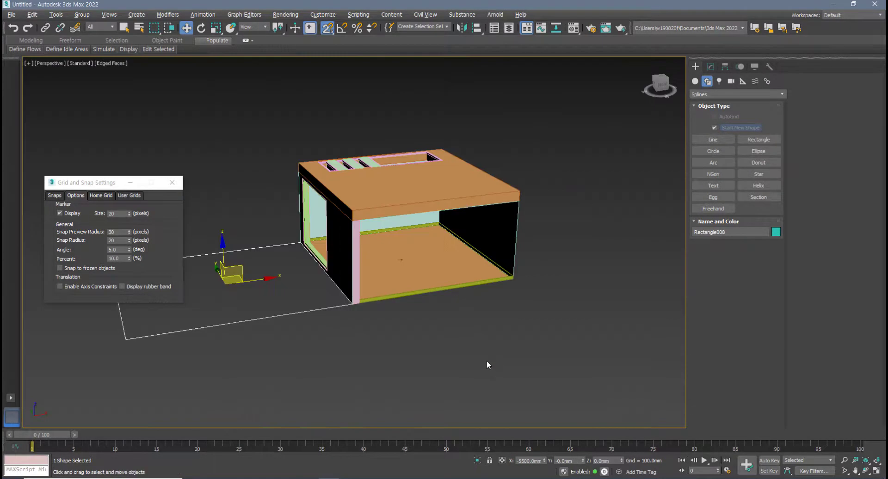
middle_drag(460, 348, 507, 363)
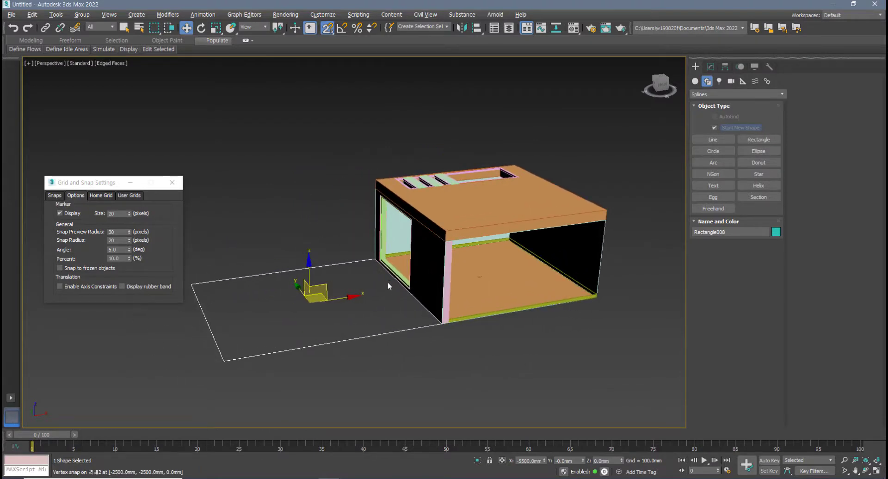
middle_drag(391, 286, 395, 288)
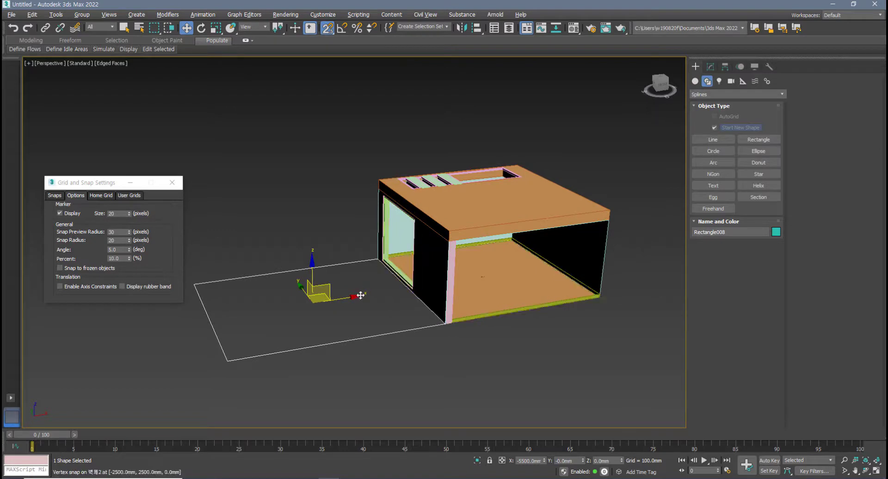
Convert the rectangle outside the window wall to an editable spline and enter its Segment level
click(711, 67)
right_click(394, 330)
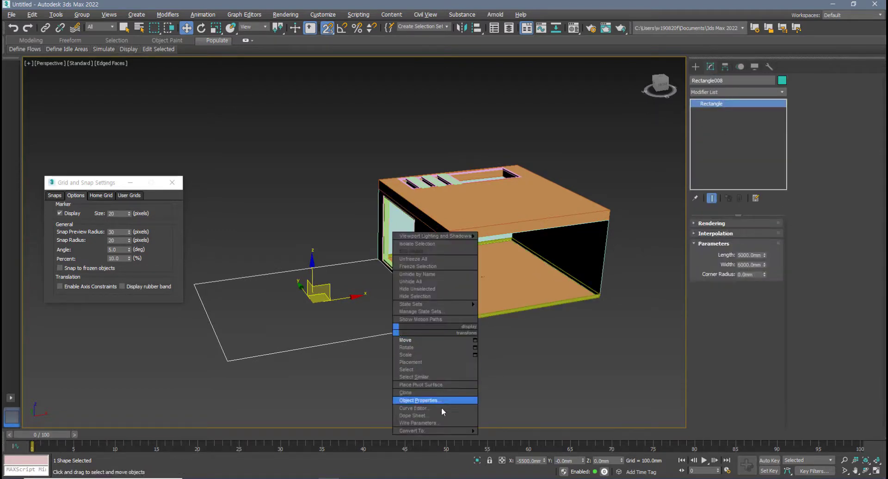
mouse_move(474, 433)
click(512, 431)
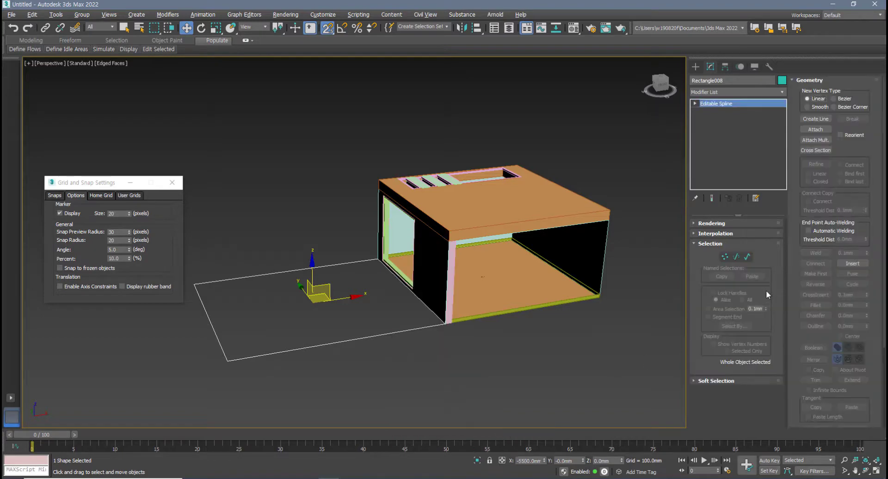
click(737, 257)
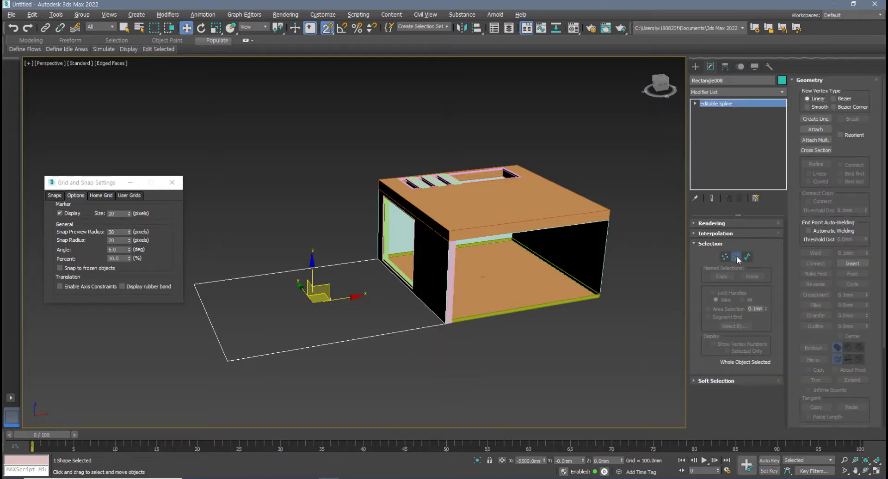
Delete the spline segment along the window wall and outline the remaining three-sided spline inward by 200 mm
click(419, 298)
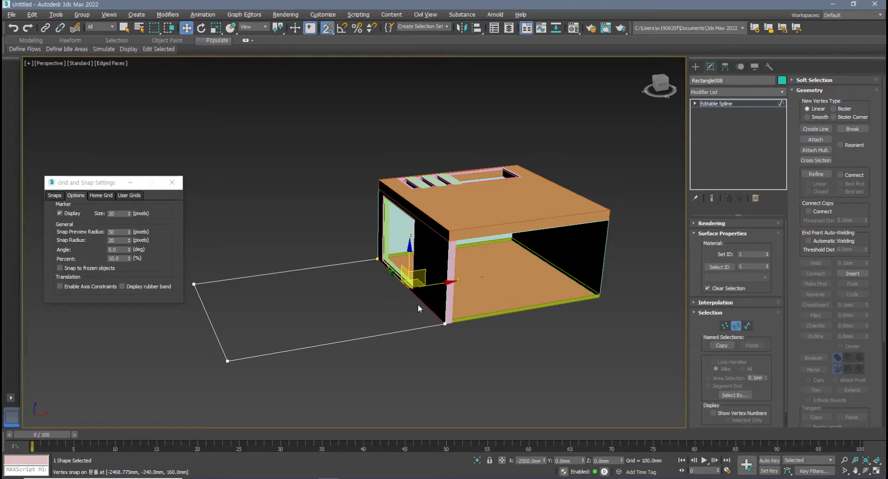
click(418, 305)
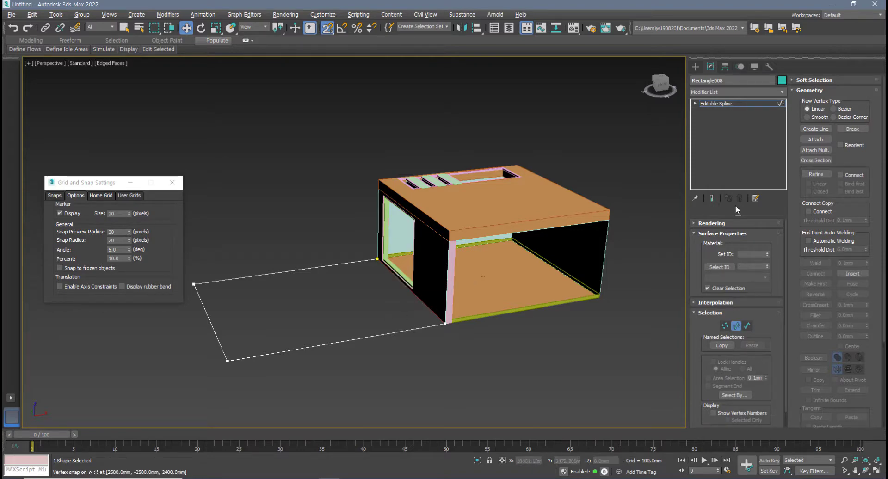
click(747, 326)
click(388, 334)
middle_drag(359, 324, 407, 335)
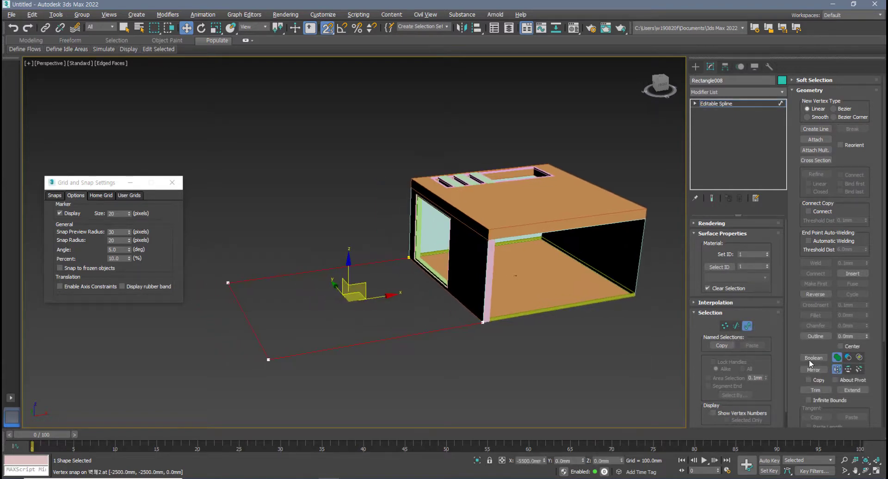
click(850, 336)
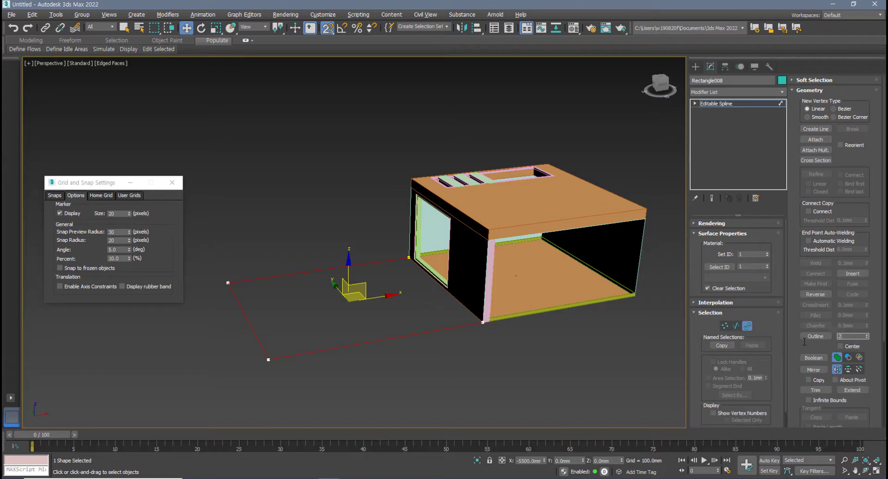
key(Return)
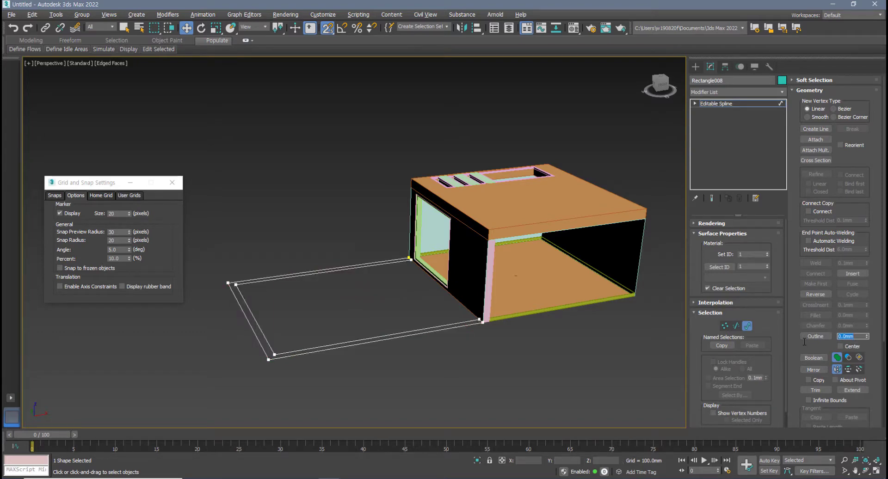
click(747, 325)
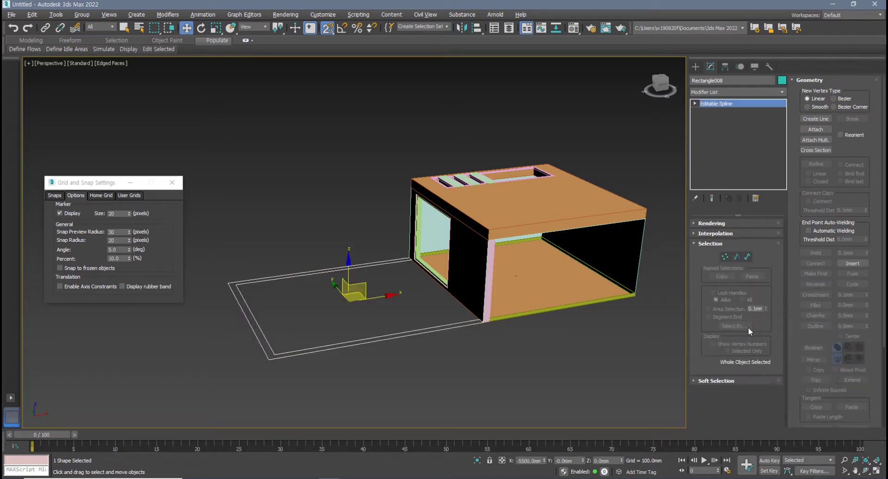
Extrude the outlined spline outside the window wall by 800 mm to form a low parapet
right_click(742, 103)
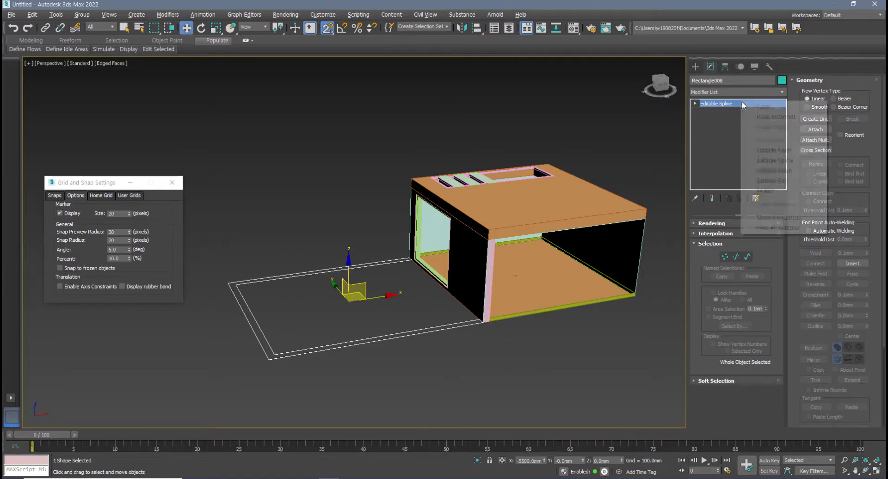
click(764, 107)
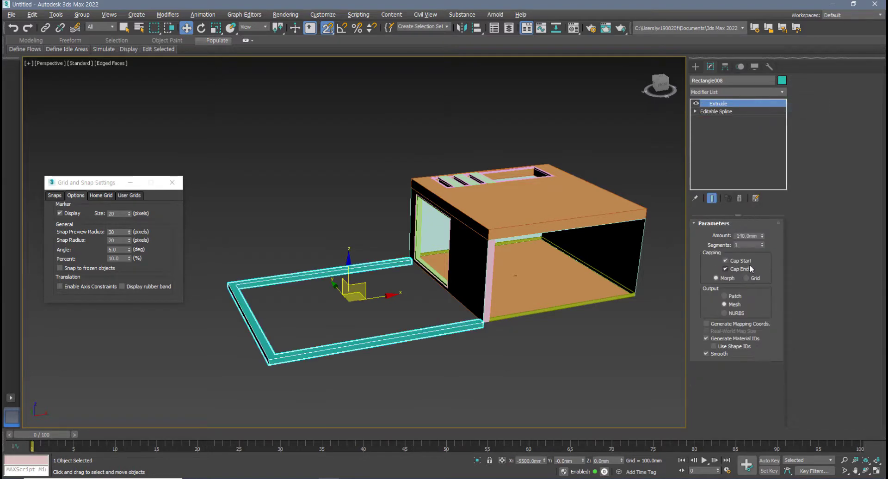
double_click(757, 238)
text(800)
key(Return)
alt+middle_drag(486, 280, 472, 231)
alt+middle_drag(539, 308, 481, 292)
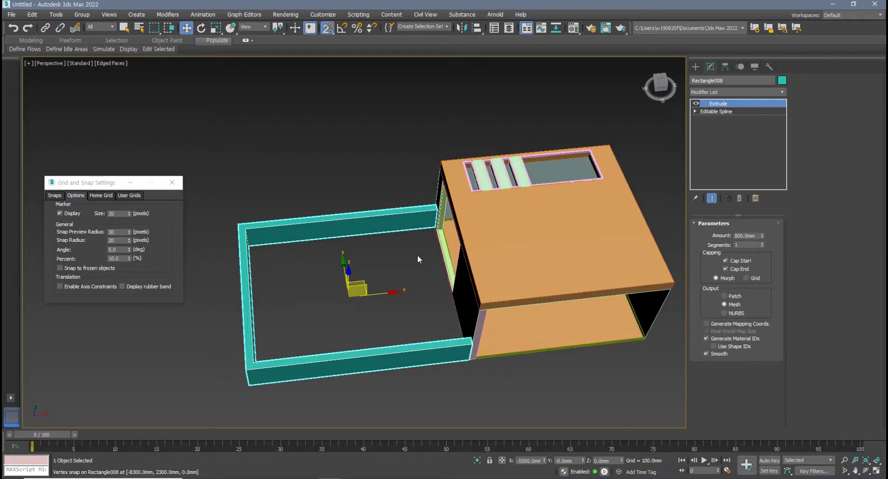
In the Top view, draw a 4600 by 5800 mm rectangle snapped to the inner corners of the parapet
key(alt+w)
scroll(242, 169, down, 5)
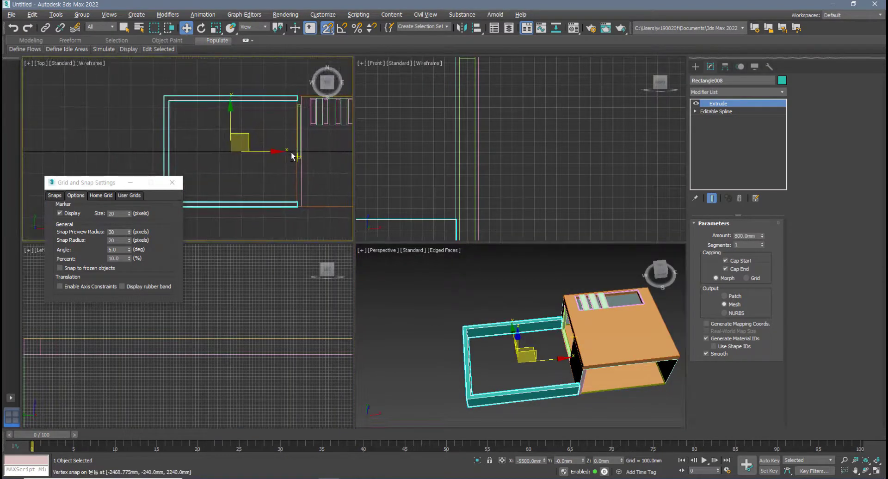
key(alt+w)
scroll(337, 193, up, 1)
click(696, 67)
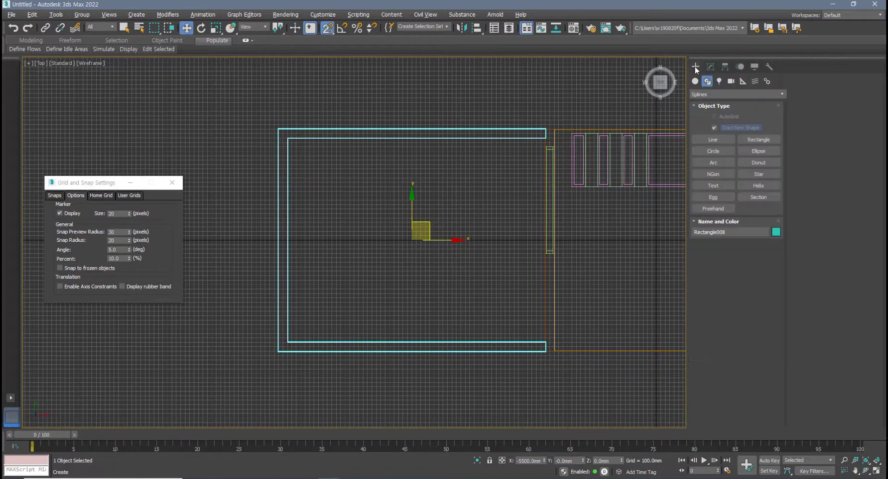
click(758, 139)
middle_drag(373, 190, 331, 200)
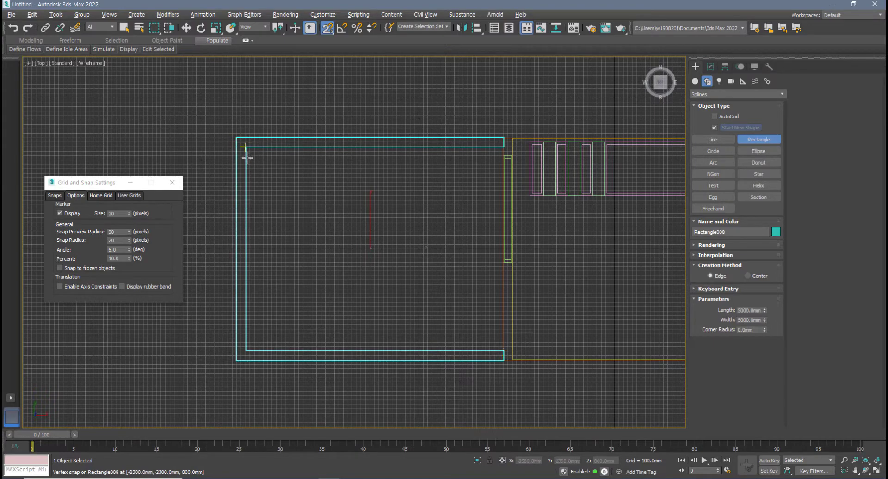
drag(246, 147, 501, 348)
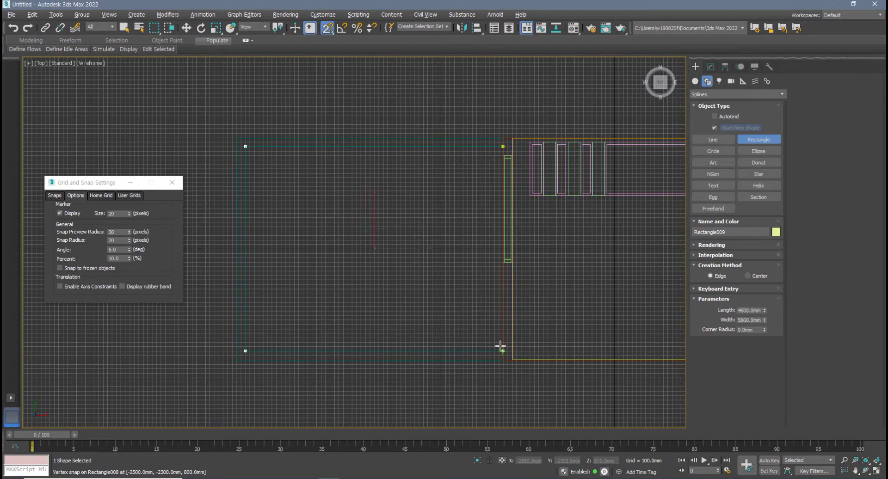
Convert the rectangle inside the parapet to an editable poly so it serves as the floor
key(alt+w)
alt+middle_drag(503, 365, 502, 354)
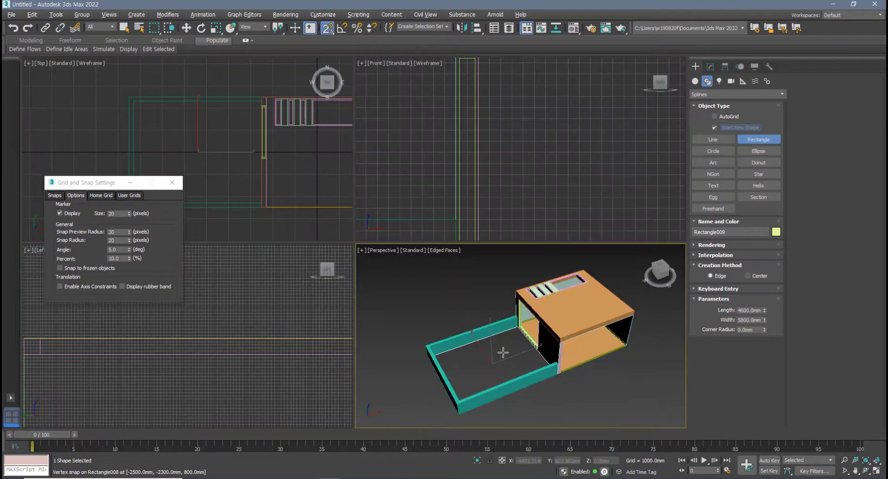
key(alt+w)
scroll(372, 269, down, 2)
key(w)
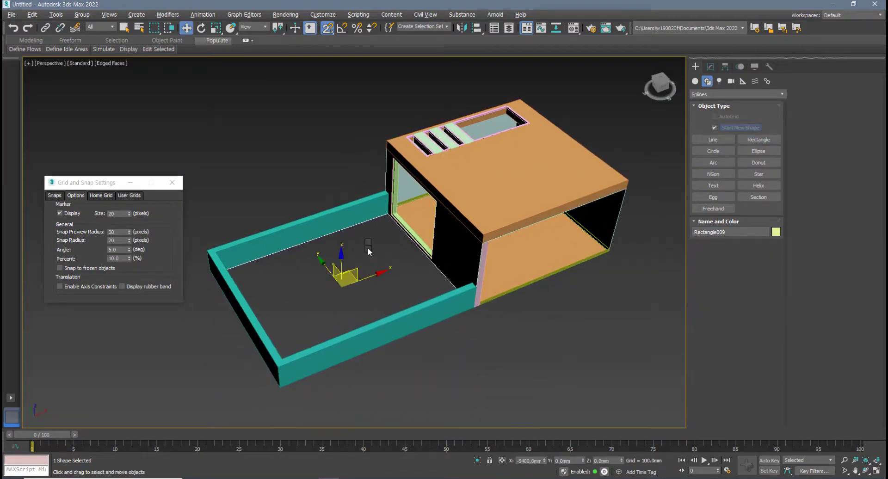
right_click(368, 248)
mouse_move(407, 347)
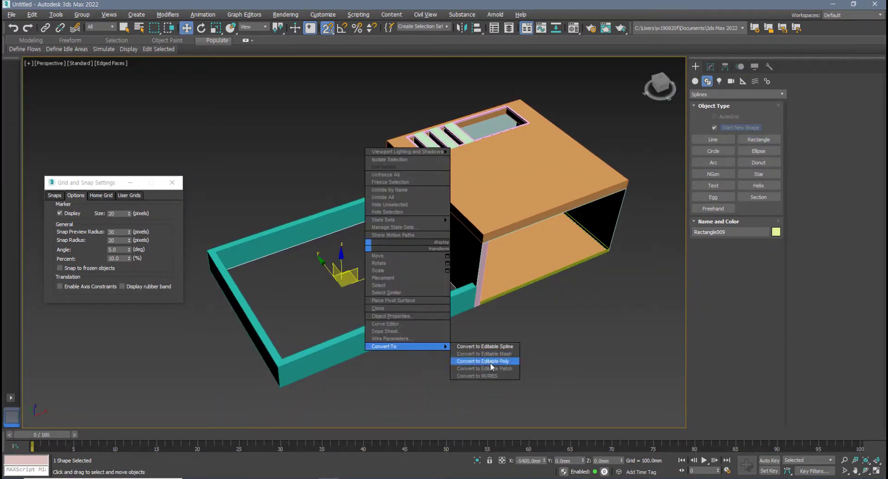
click(489, 362)
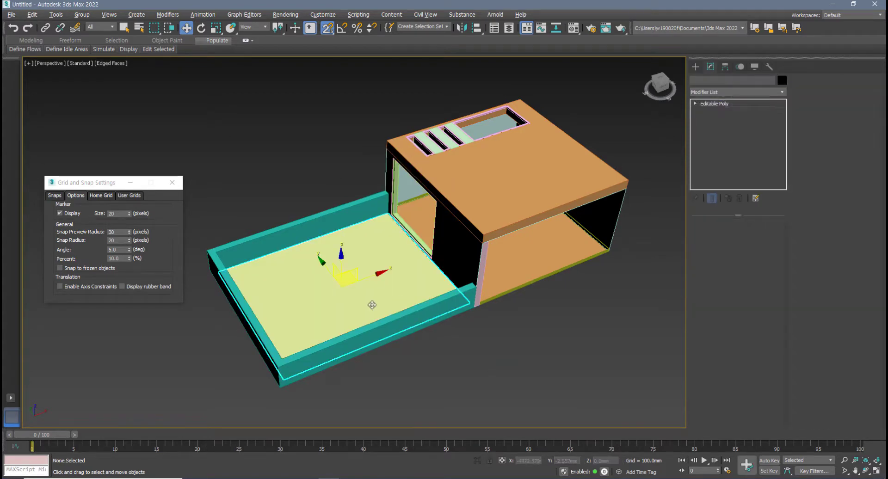
Inspect the terrace floor through the window opening, close Grid and Snap Settings, and turn snapping off
alt+middle_drag(373, 303, 391, 337)
scroll(391, 337, up, 5)
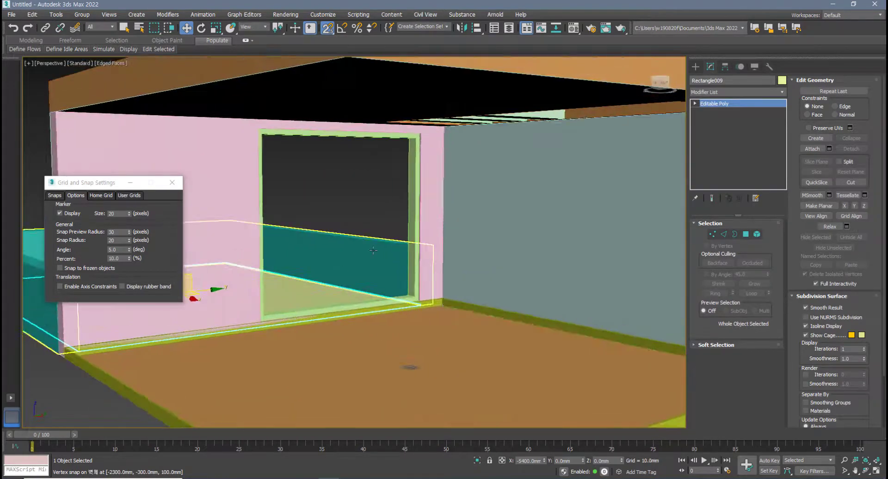
mouse_move(371, 267)
alt+middle_down()
mouse_move(385, 277)
mouse_move(371, 283)
alt+middle_up()
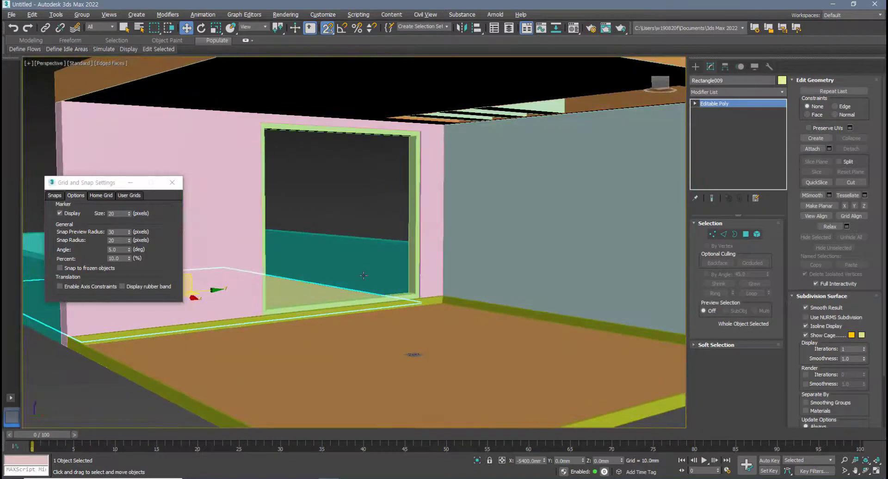
mouse_move(417, 334)
alt+middle_down()
mouse_move(438, 349)
mouse_move(440, 335)
mouse_move(430, 332)
alt+middle_up()
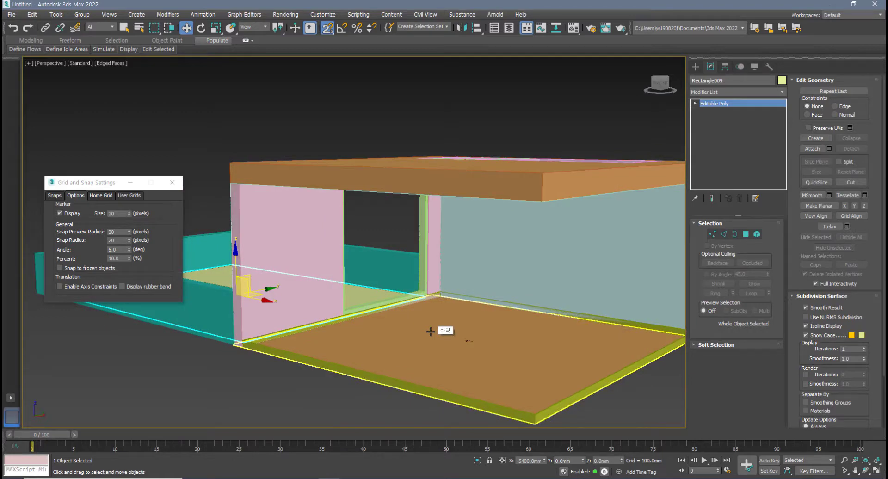
alt+middle_drag(430, 332, 416, 321)
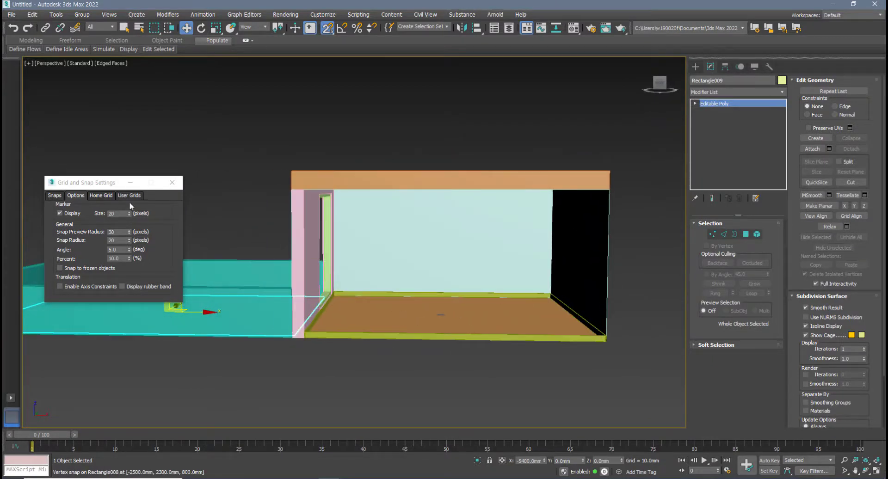
click(172, 183)
middle_drag(206, 227, 207, 229)
key(alt+w)
scroll(232, 187, down, 2)
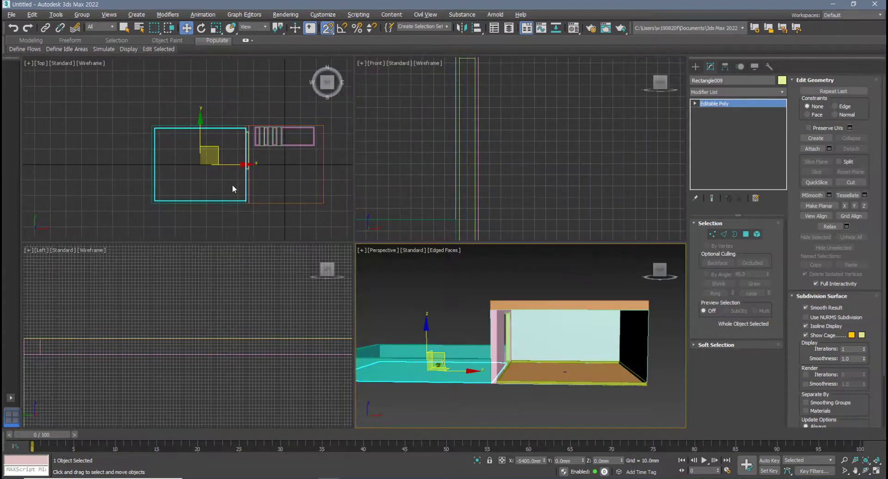
middle_drag(233, 187, 184, 186)
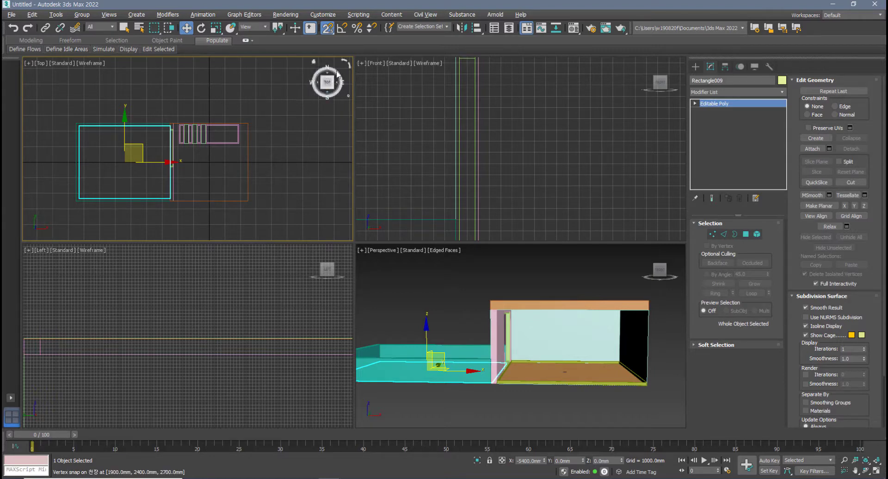
click(327, 29)
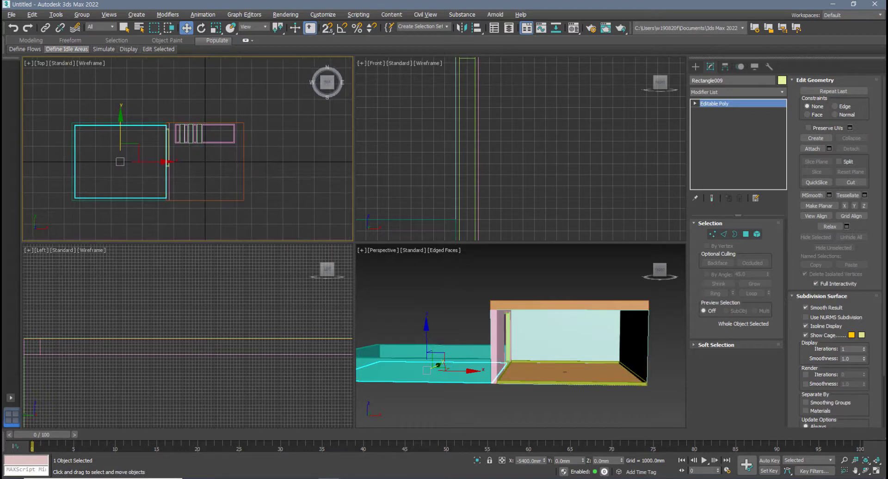
Merge all objects from Sofa Bo concept Monaco.max in the source folder into the scene
mouse_move(66, 49)
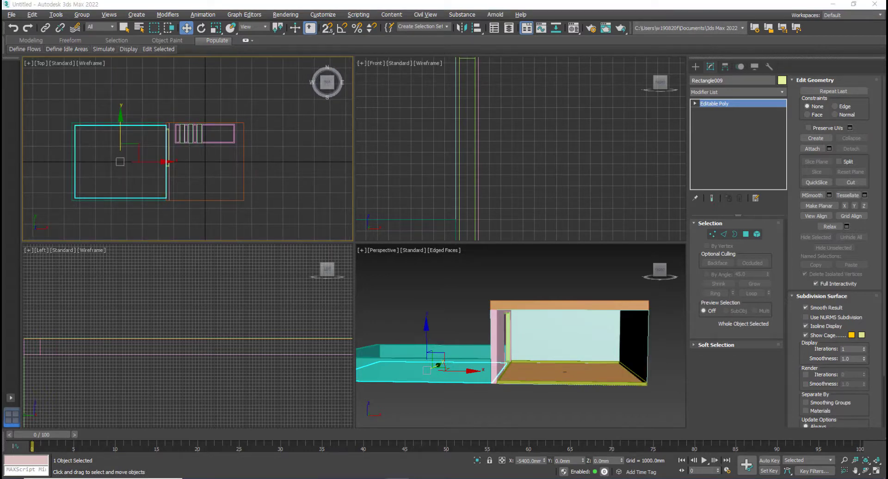
click(12, 15)
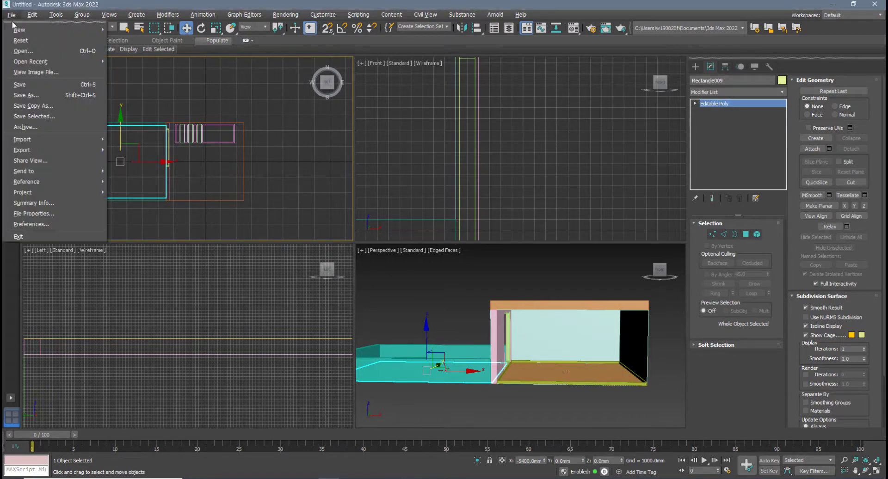
mouse_move(36, 144)
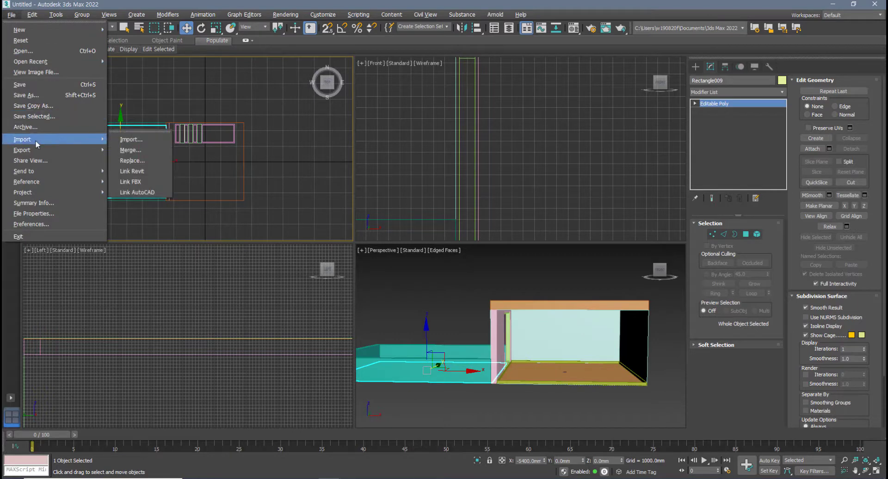
click(128, 150)
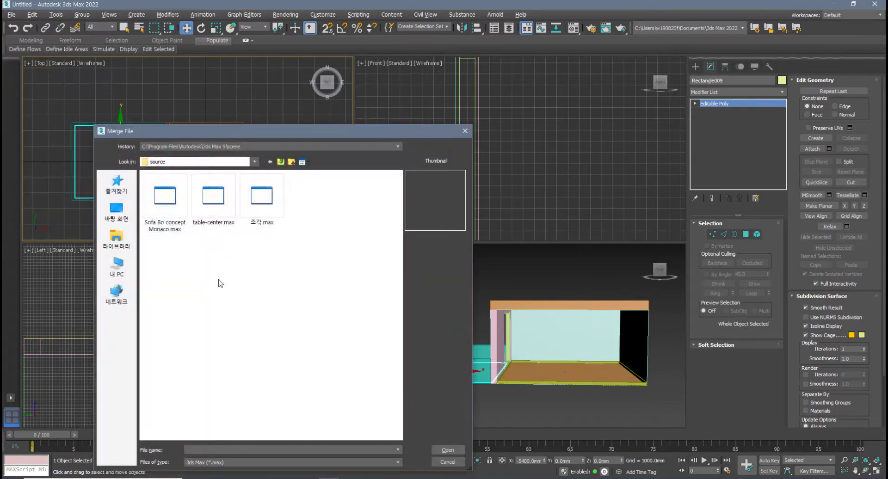
click(165, 203)
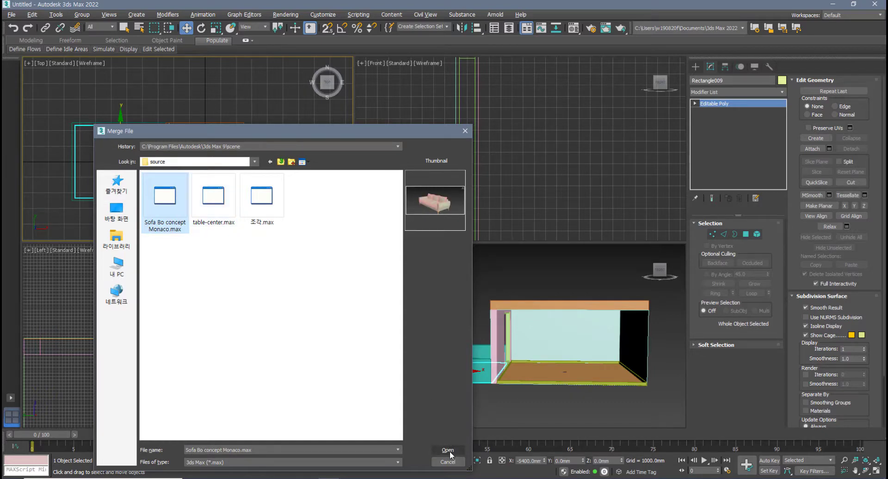
drag(312, 132, 304, 60)
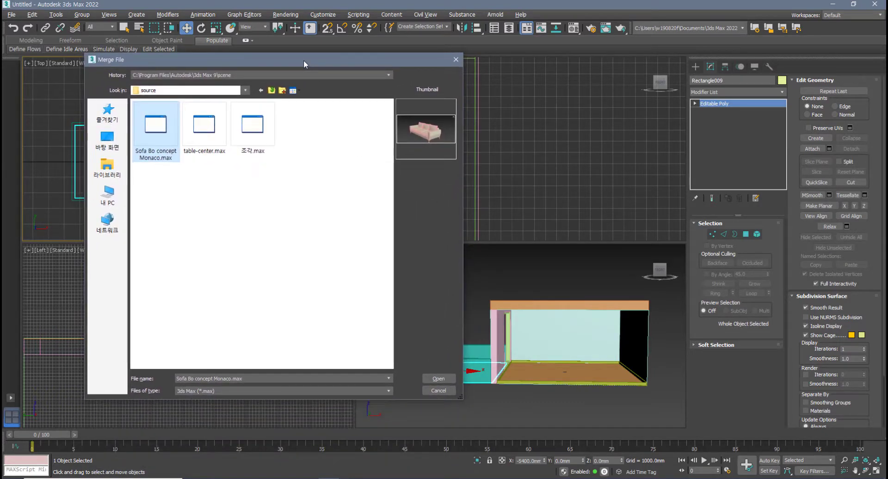
click(383, 391)
click(284, 207)
click(440, 380)
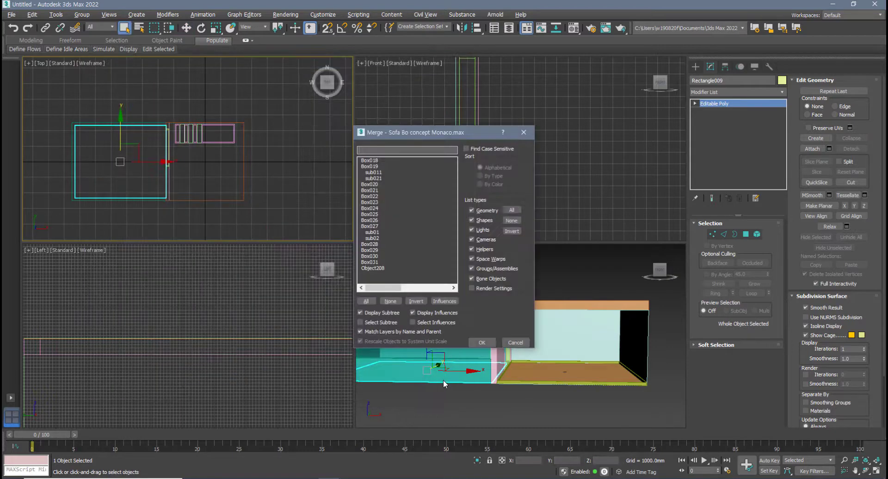
click(366, 302)
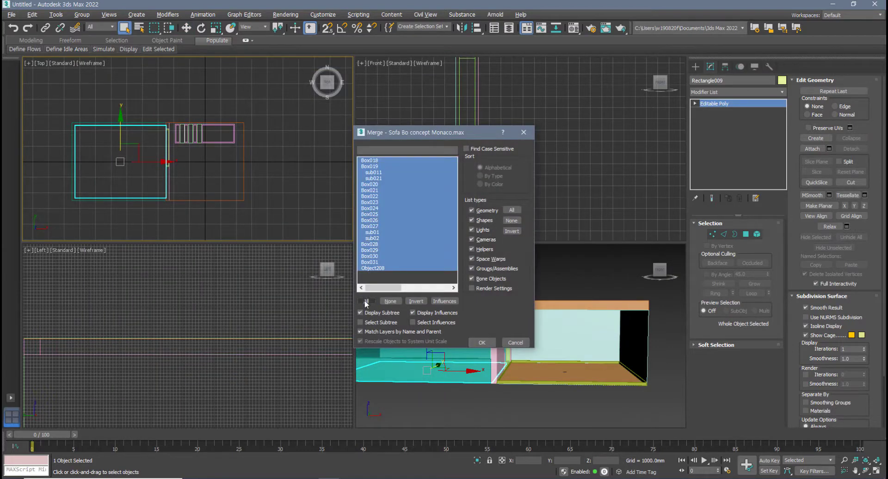
click(482, 343)
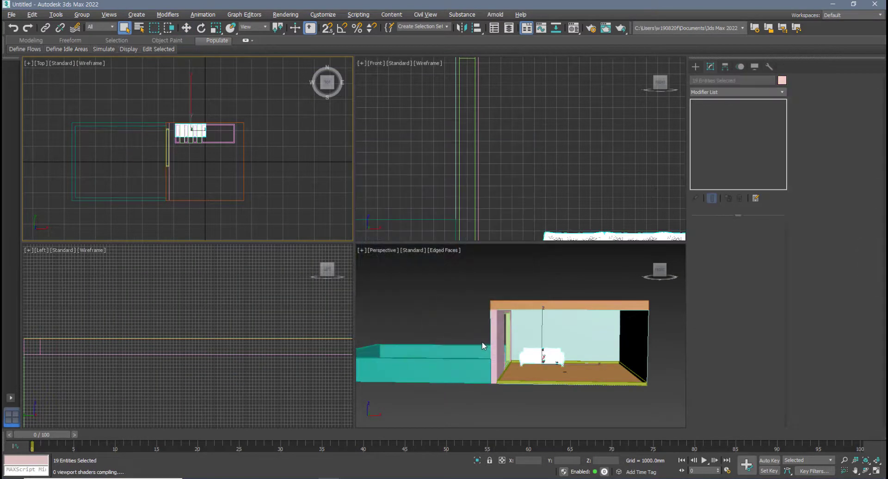
Move the merged sofa in the Top view away from the back wall to about the middle of the room
middle_drag(209, 167, 209, 173)
right_click(192, 131)
click(209, 134)
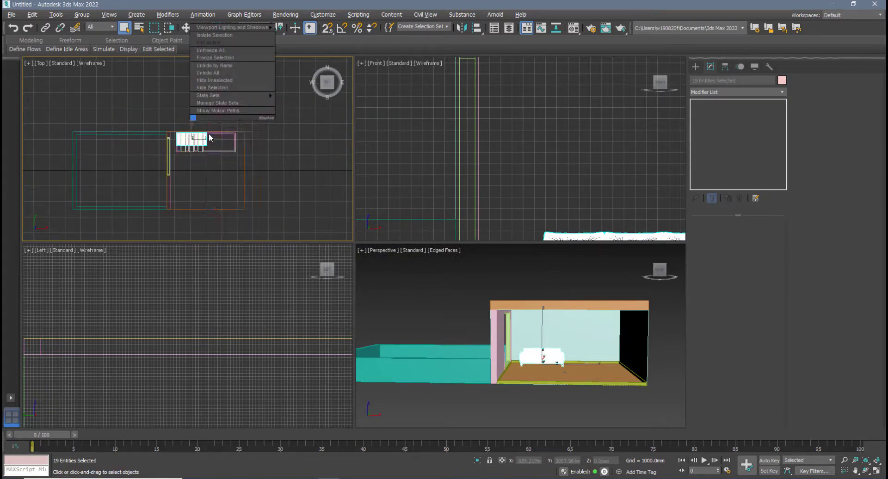
drag(208, 125, 223, 150)
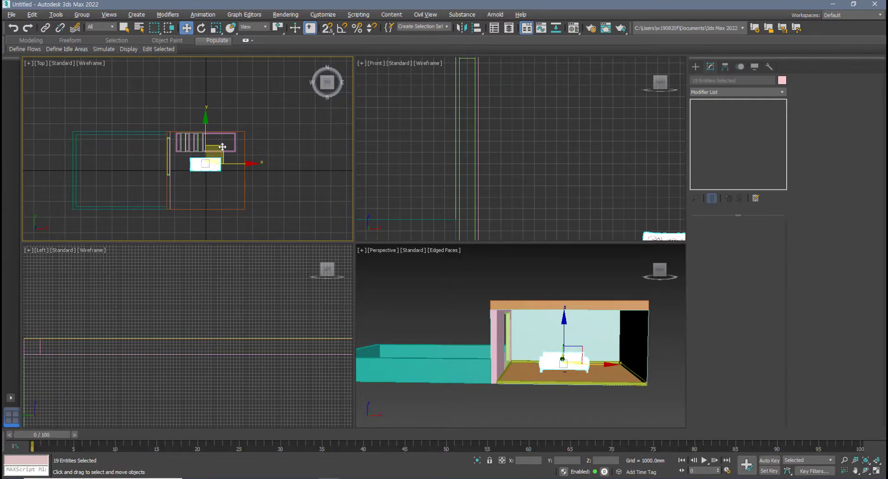
Raise the sofa about 0.4 mm in the Left view and check its leg base against the floor line in the Front view
scroll(509, 165, down, 10)
middle_drag(502, 193, 419, 210)
scroll(418, 210, up, 4)
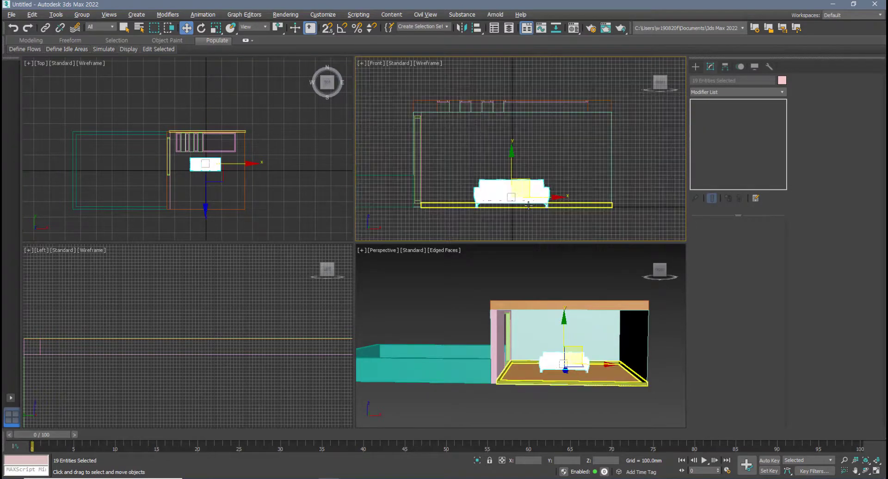
scroll(221, 381, up, 2)
scroll(221, 381, down, 8)
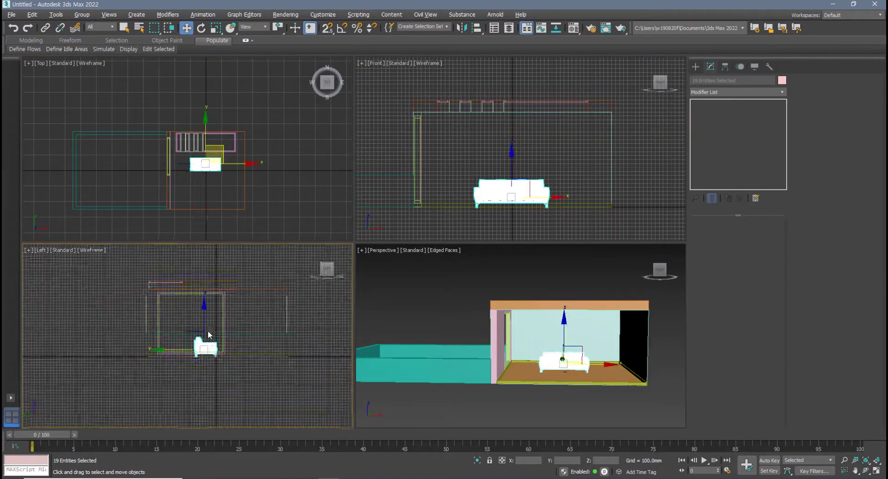
scroll(195, 370, up, 10)
scroll(194, 370, up, 10)
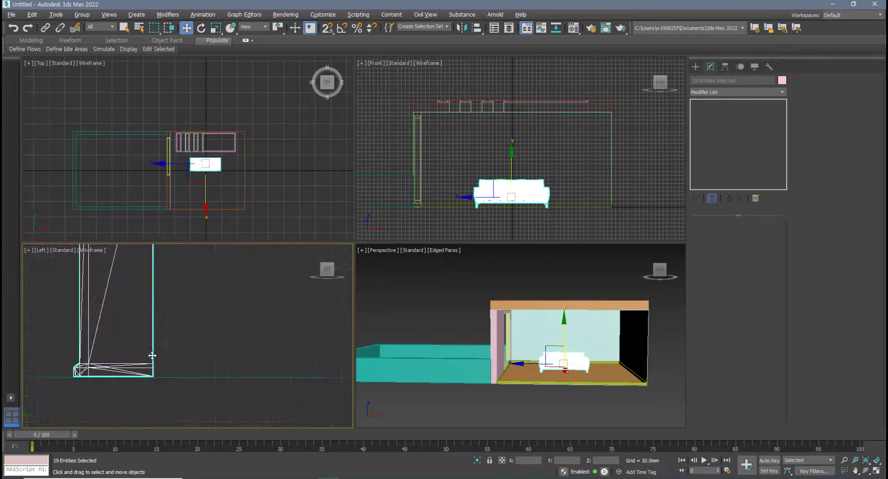
scroll(164, 385, up, 5)
drag(162, 390, 163, 383)
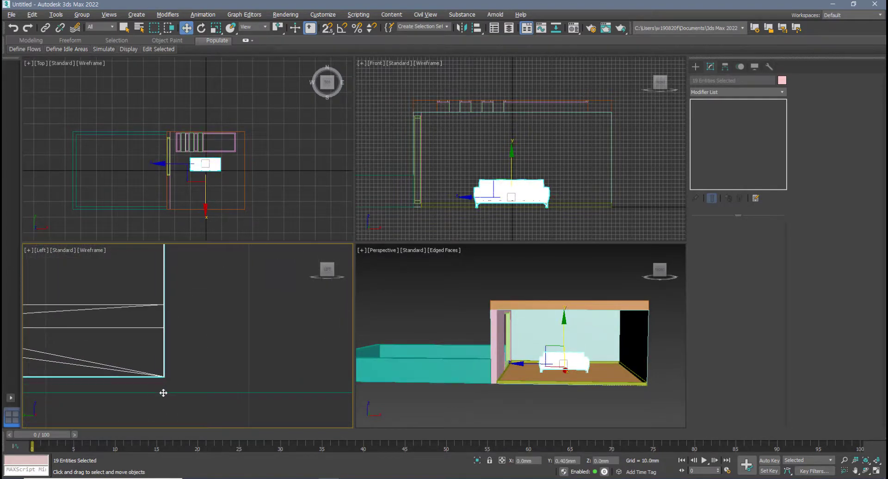
scroll(494, 190, up, 12)
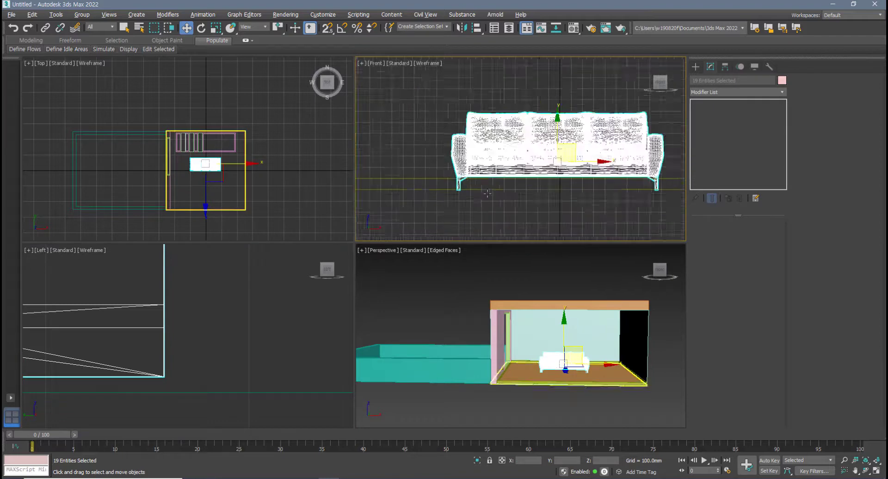
scroll(451, 171, up, 10)
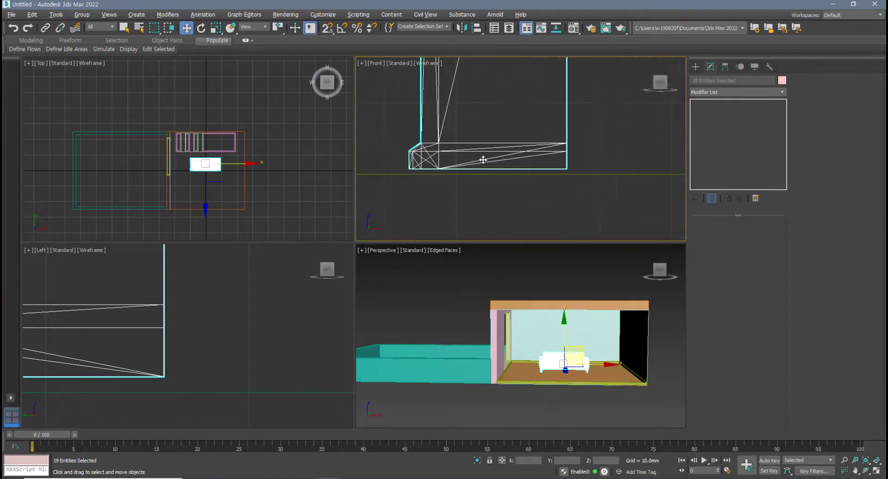
Try to lower the selected sofa in the Front view so its leg meets the floor line
drag(503, 171, 487, 211)
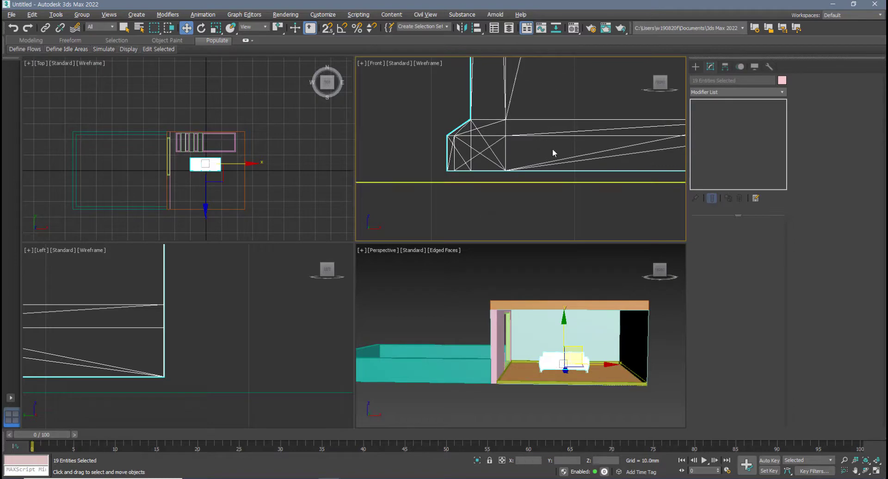
key(F6)
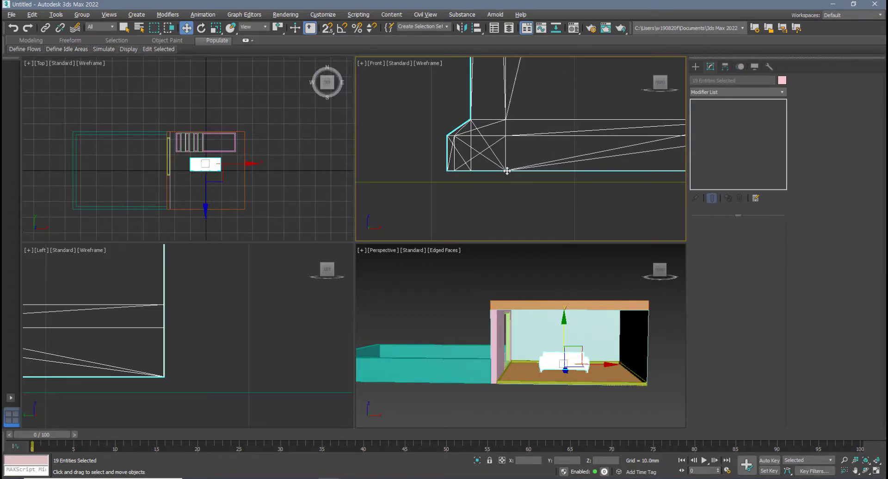
drag(506, 171, 506, 185)
scroll(532, 176, down, 5)
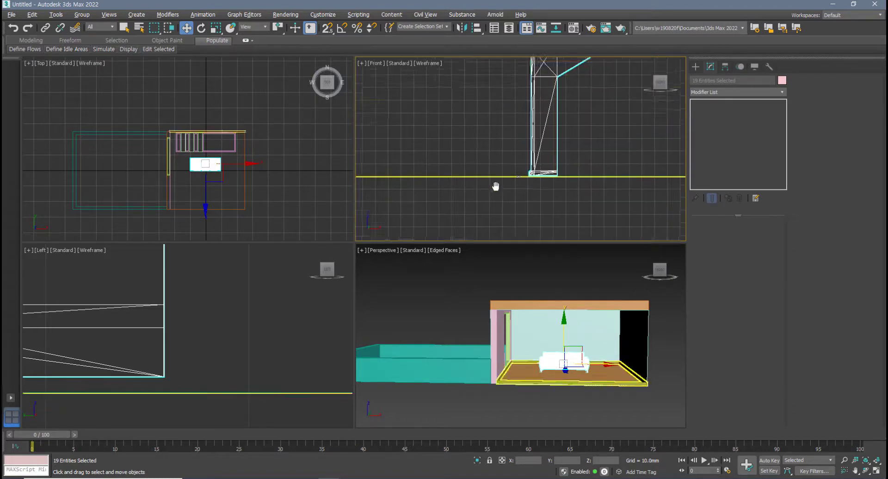
middle_drag(501, 179, 430, 196)
mouse_move(564, 126)
mouse_down()
mouse_move(564, 136)
mouse_move(564, 126)
mouse_up()
scroll(419, 194, up, 5)
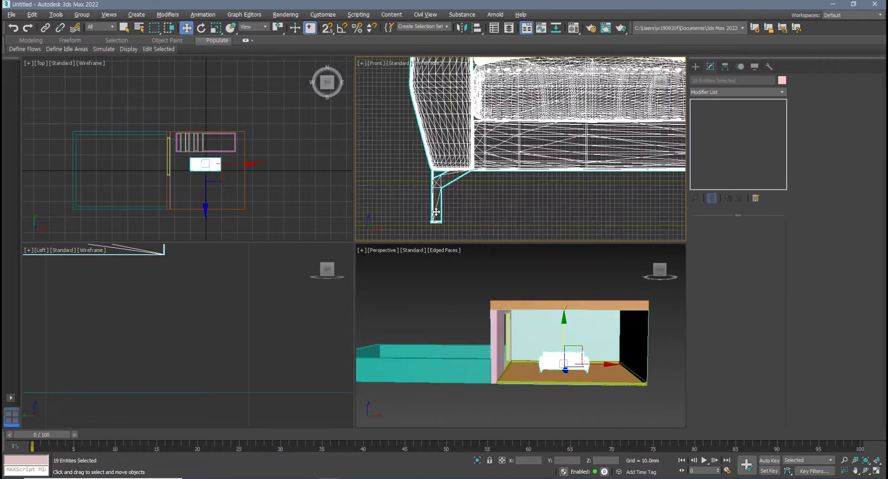
scroll(471, 176, up, 3)
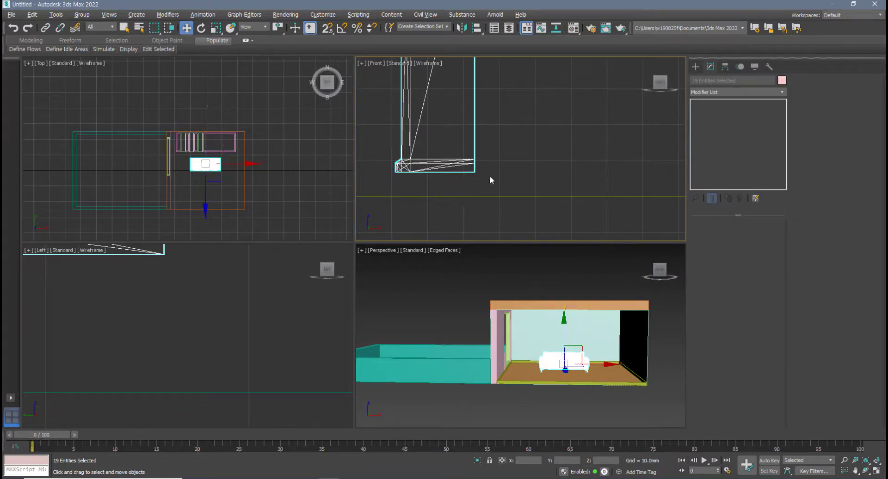
scroll(499, 186, down, 7)
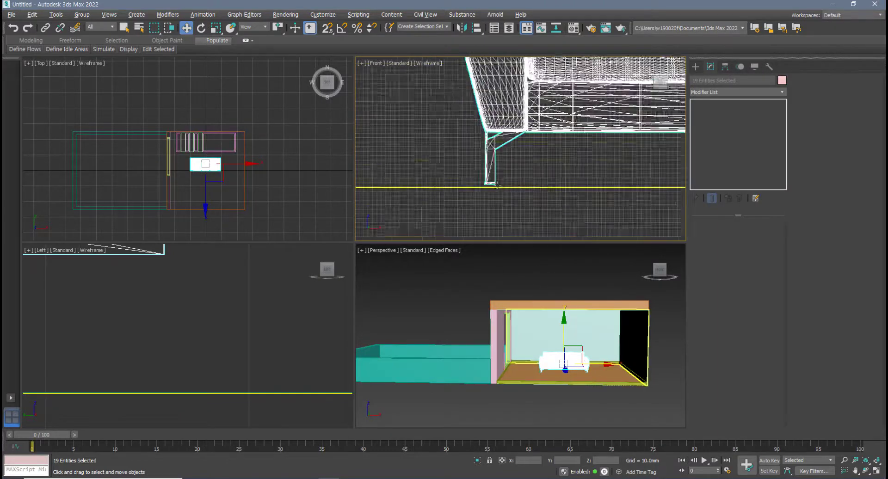
Shift the whole sofa slightly in the Front view, adjusting its horizontal and vertical position together
middle_drag(552, 175, 418, 188)
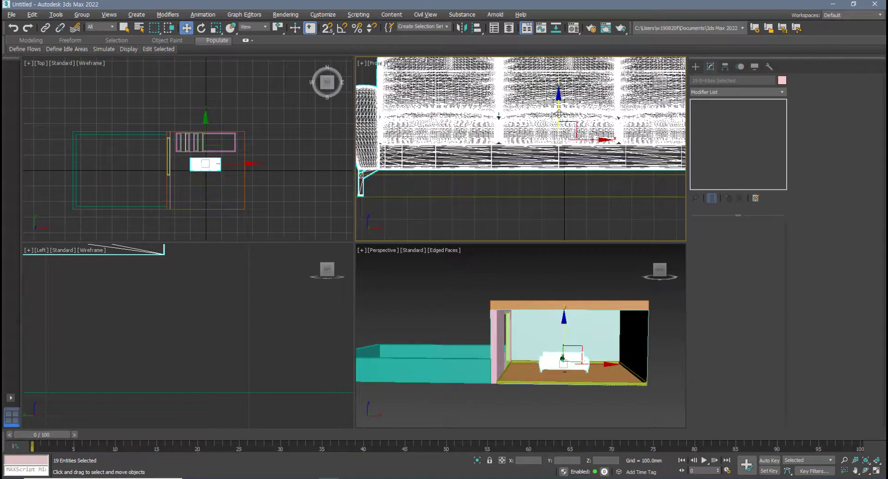
drag(577, 123, 569, 101)
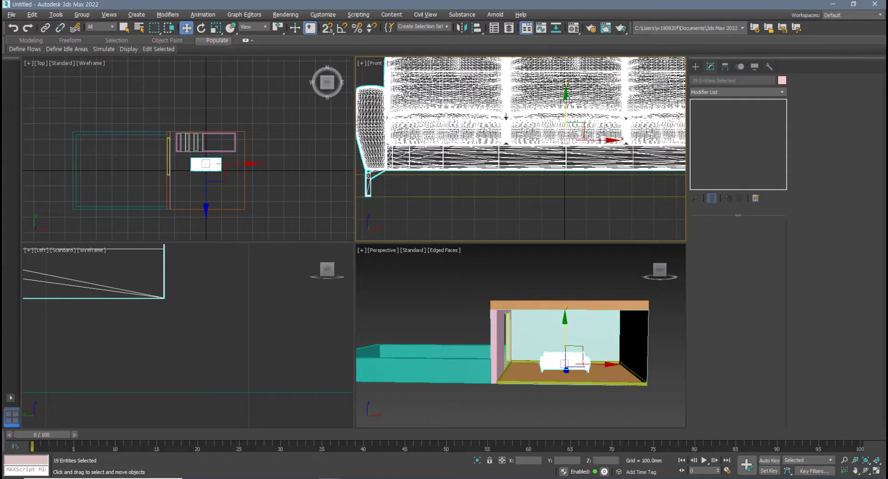
middle_drag(541, 127, 542, 128)
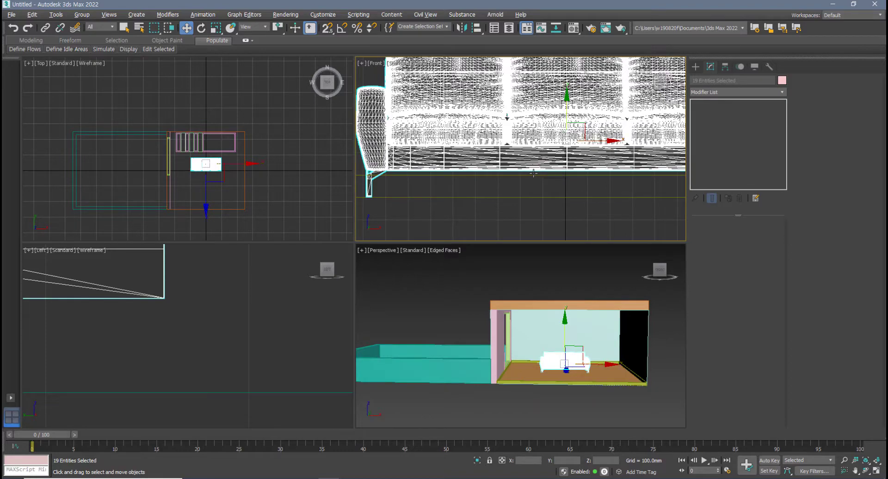
middle_drag(524, 176, 559, 165)
middle_drag(425, 183, 467, 174)
Enlarge the Front view and select only the sofa's left leg mesh, checking its gap to the floor line
key(alt+w)
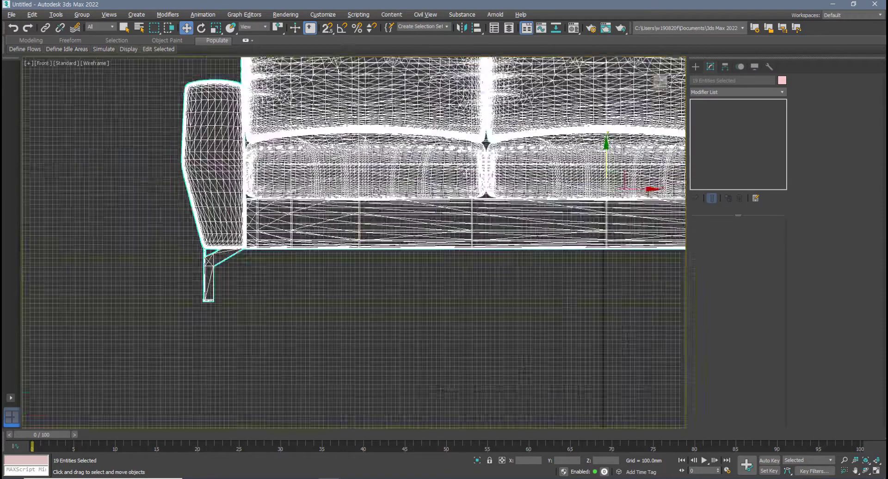
middle_drag(345, 195, 493, 148)
scroll(432, 272, up, 6)
click(321, 261)
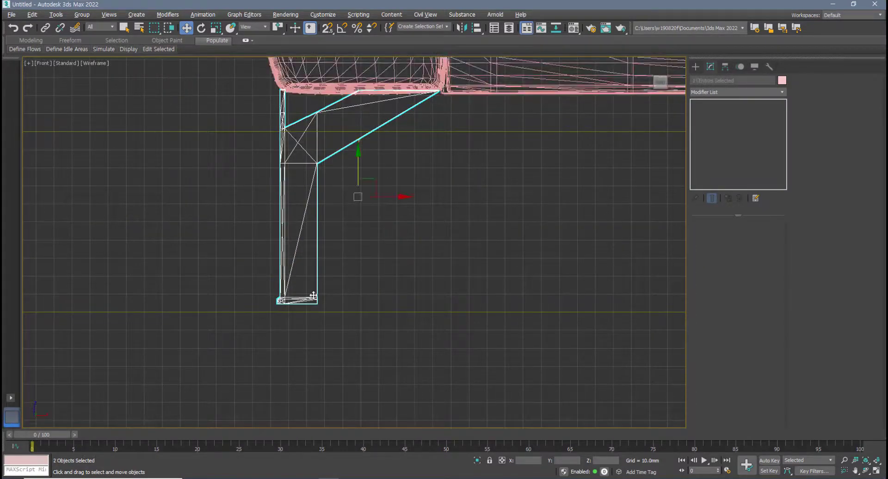
middle_drag(342, 285, 288, 270)
click(354, 278)
click(330, 274)
scroll(331, 274, down, 8)
scroll(271, 285, up, 10)
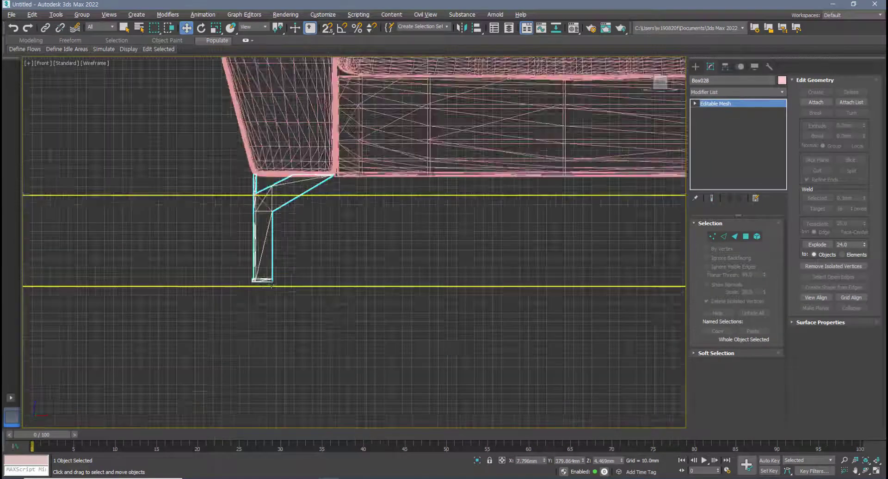
scroll(269, 283, down, 4)
middle_drag(281, 282, 230, 290)
scroll(241, 278, down, 6)
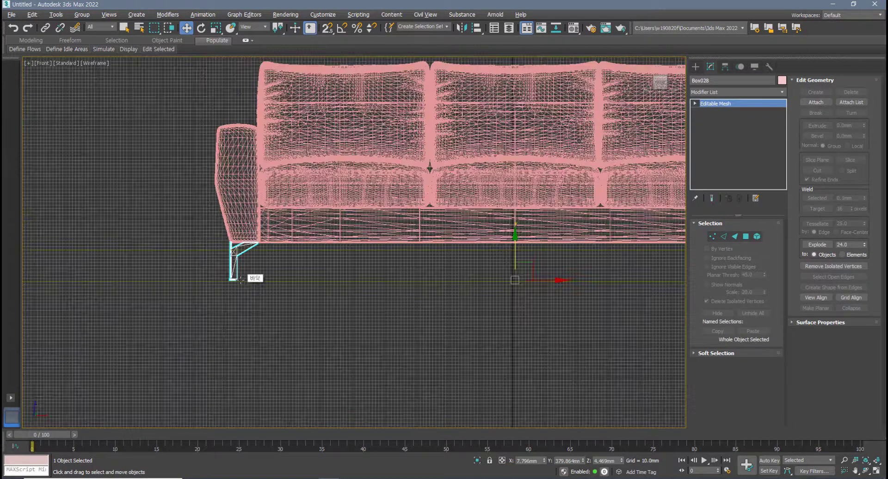
scroll(241, 278, up, 2)
scroll(240, 279, down, 4)
scroll(343, 280, down, 3)
middle_drag(343, 281, 293, 293)
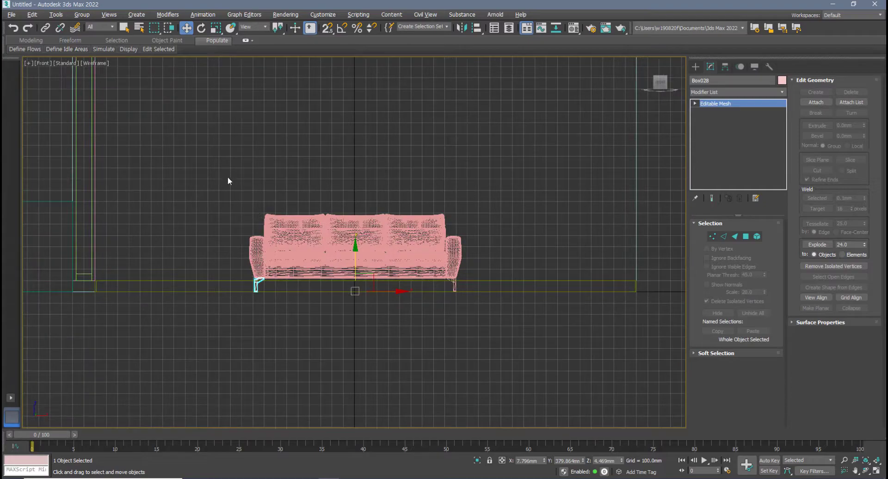
Reselect all parts of the sofa in the Front view, including both legs
drag(228, 178, 476, 317)
scroll(300, 280, up, 4)
scroll(190, 289, up, 6)
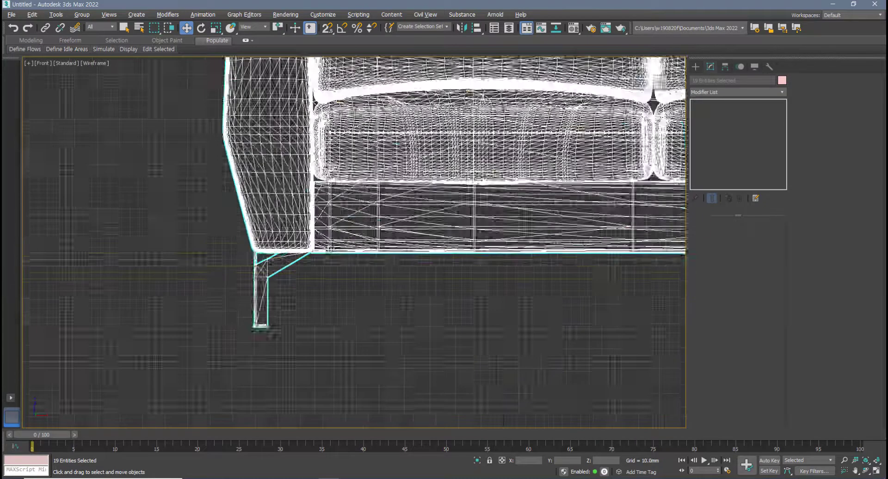
scroll(319, 259, up, 4)
middle_drag(319, 265, 370, 206)
middle_drag(315, 279, 225, 275)
scroll(269, 243, down, 2)
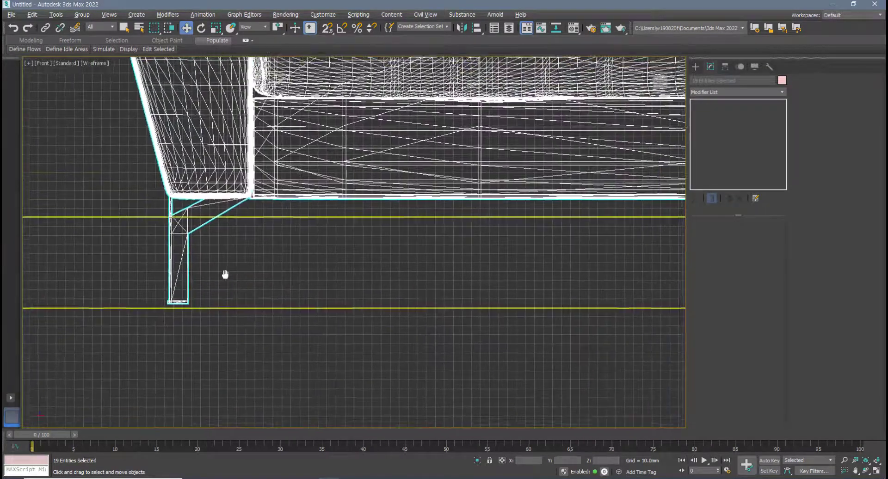
scroll(225, 274, down, 6)
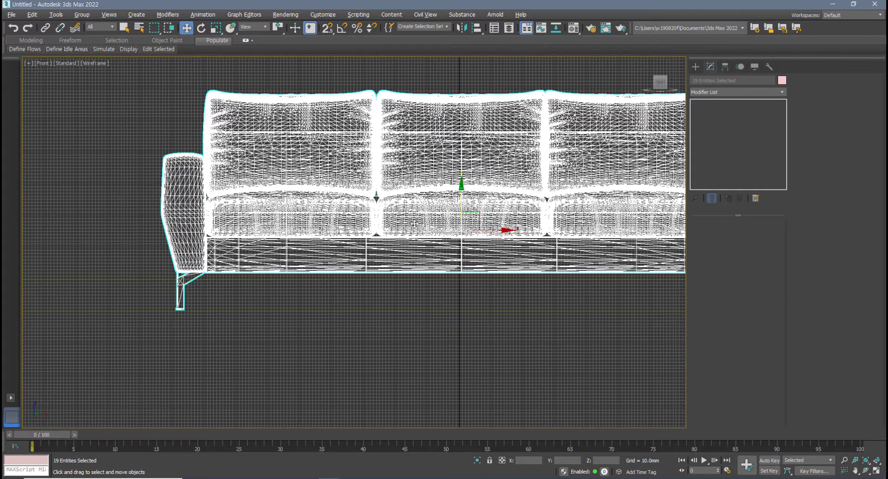
Move the whole sofa straight down in the Front view so the leg's base snaps onto the lower floor line
middle_drag(181, 307, 207, 298)
scroll(277, 276, up, 15)
middle_drag(315, 234, 242, 303)
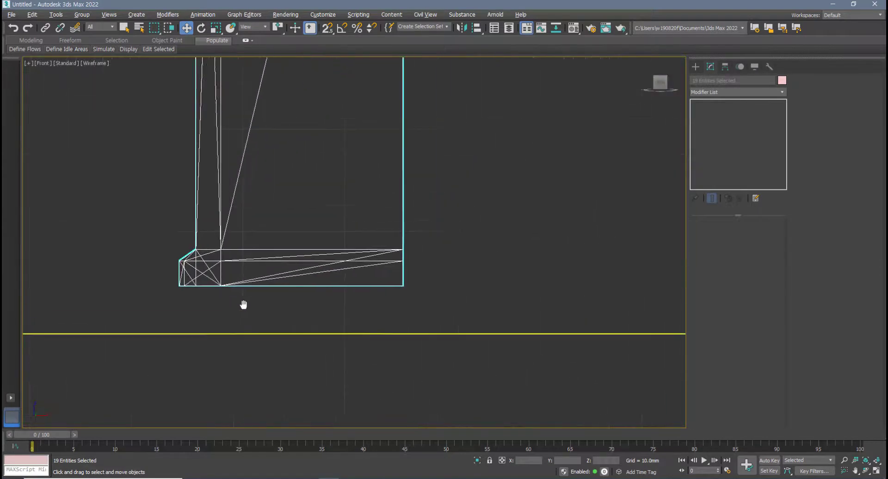
middle_drag(391, 293, 355, 301)
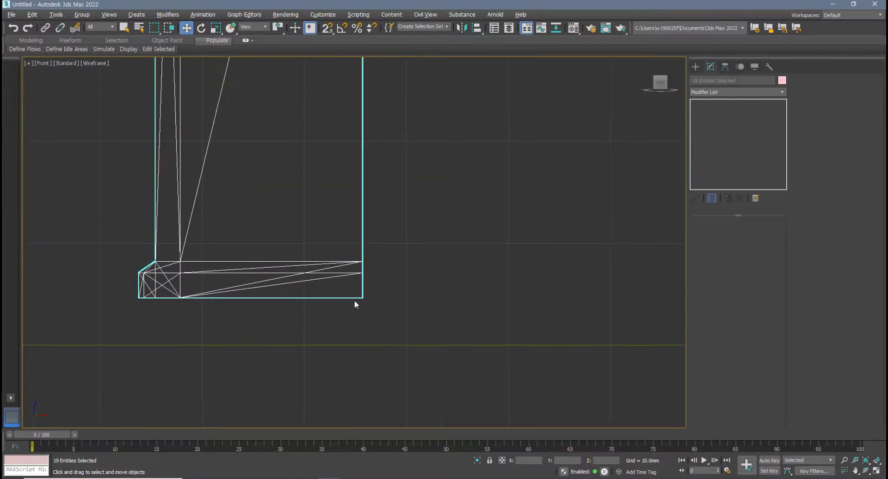
drag(360, 298, 360, 342)
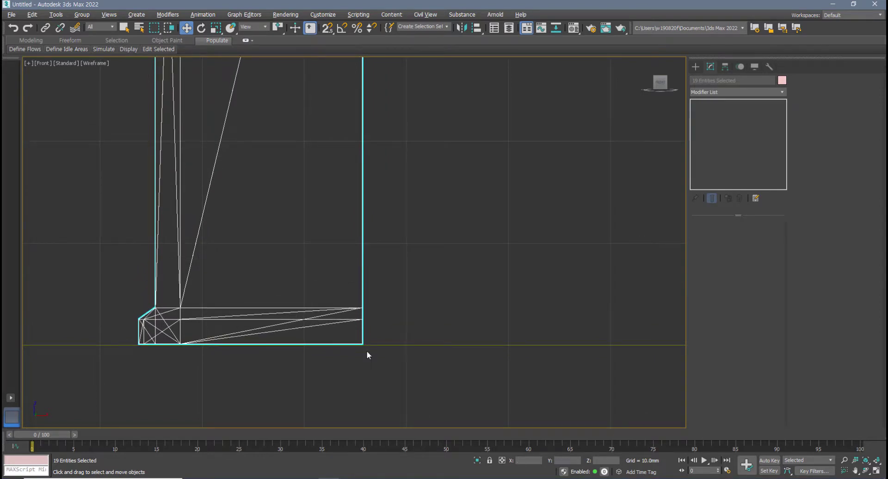
scroll(366, 350, up, 8)
mouse_move(343, 303)
mouse_down()
mouse_move(342, 313)
mouse_move(343, 287)
mouse_up()
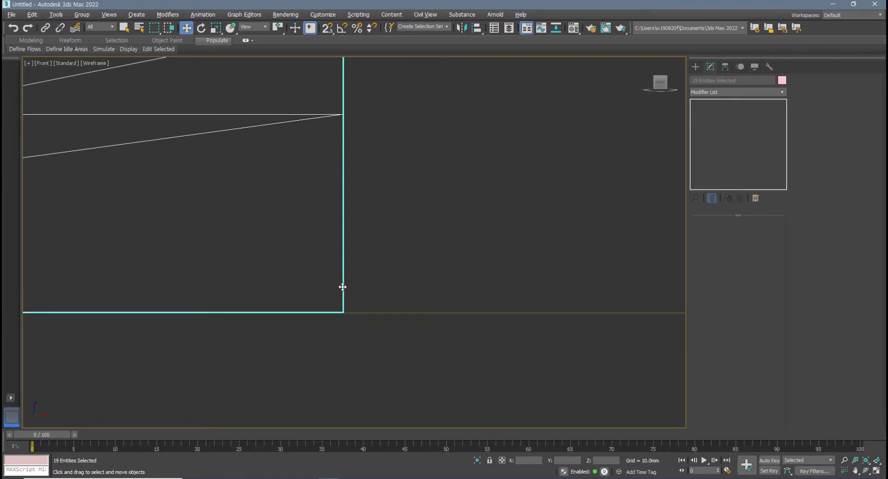
scroll(342, 289, down, 10)
scroll(337, 298, down, 3)
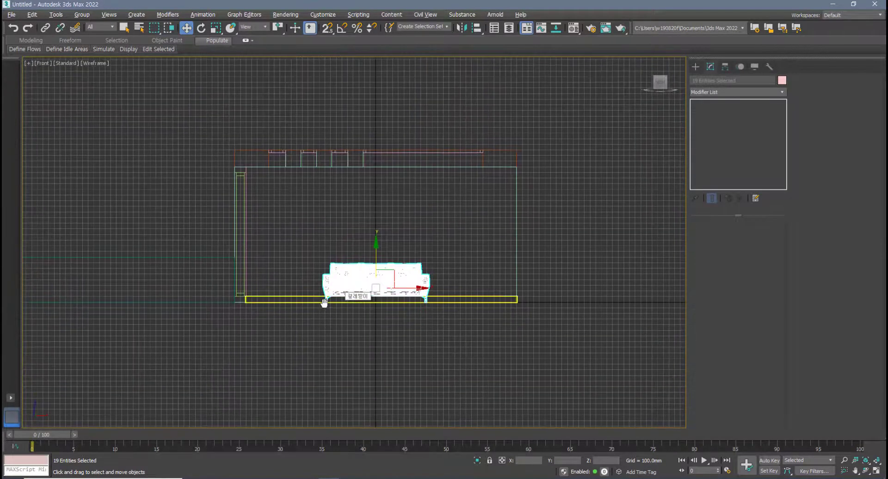
Restore the four-viewport layout and move the sofa in the Top view toward the room's back wall beneath the ceiling recess
key(alt+w)
scroll(216, 182, up, 5)
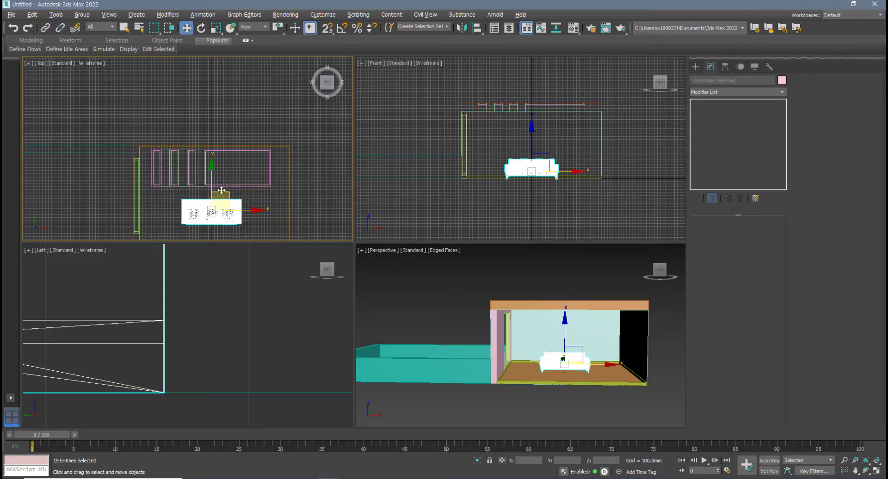
drag(225, 195, 218, 152)
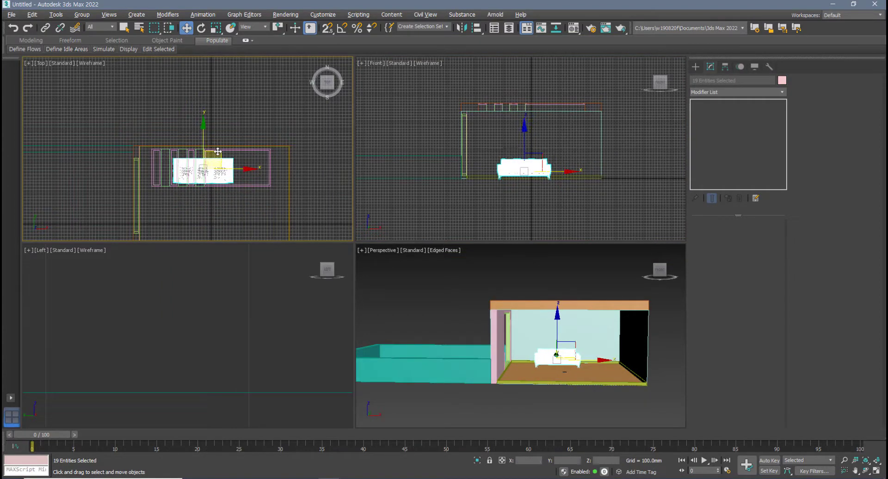
Move the sofa along the Y axis in the Top view until its back sits close against the back wall
middle_drag(502, 333, 350, 282)
key(alt+w)
key(alt+w)
scroll(196, 138, up, 6)
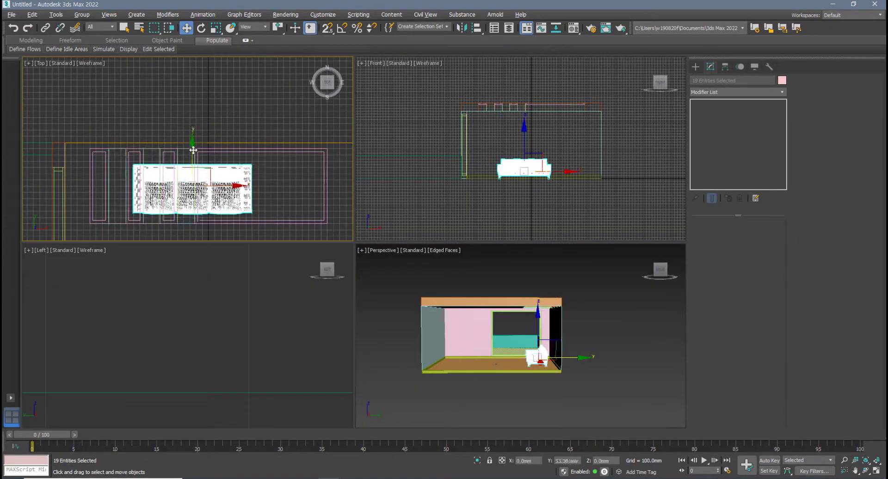
drag(197, 138, 204, 134)
right_click(509, 359)
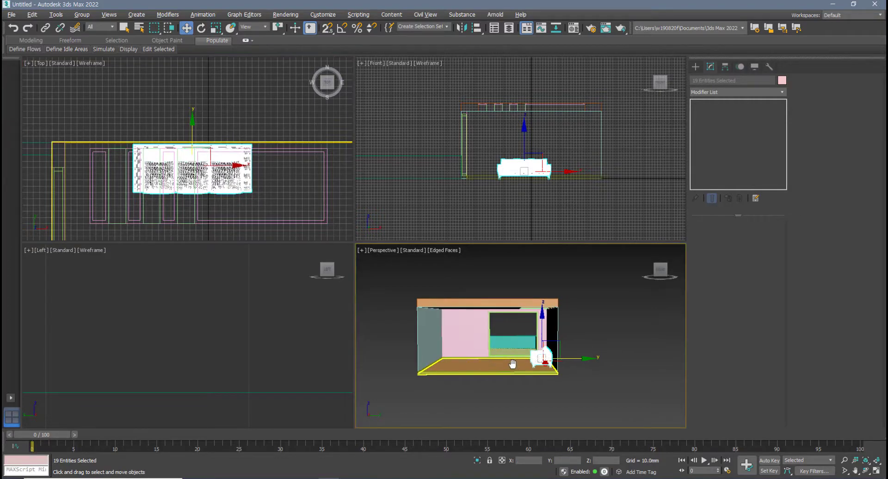
key(alt+w)
alt+middle_drag(509, 359, 528, 357)
key(alt+w)
scroll(190, 167, up, 5)
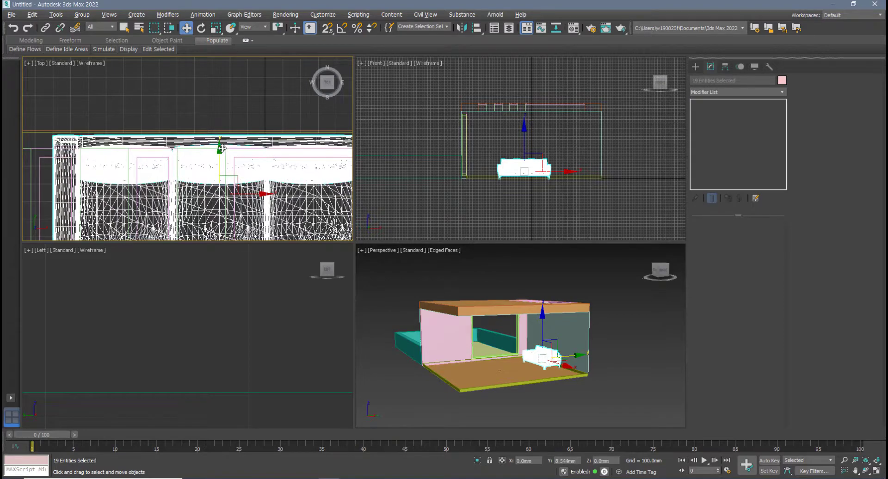
Examine the sofa's placement against the back wall and on the floor from the side and from an angled perspective
alt+middle_drag(430, 347, 454, 348)
key(alt+w)
scroll(371, 296, up, 8)
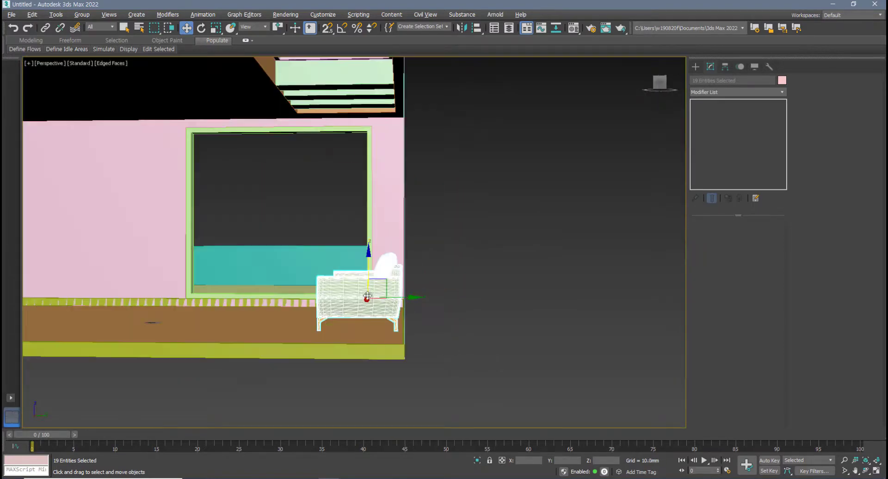
scroll(413, 297, down, 2)
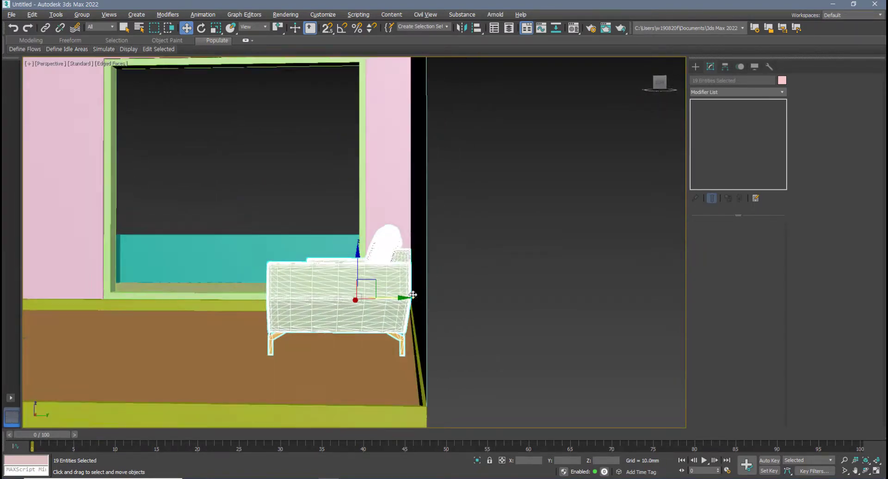
alt+middle_drag(413, 297, 412, 283)
scroll(412, 280, up, 3)
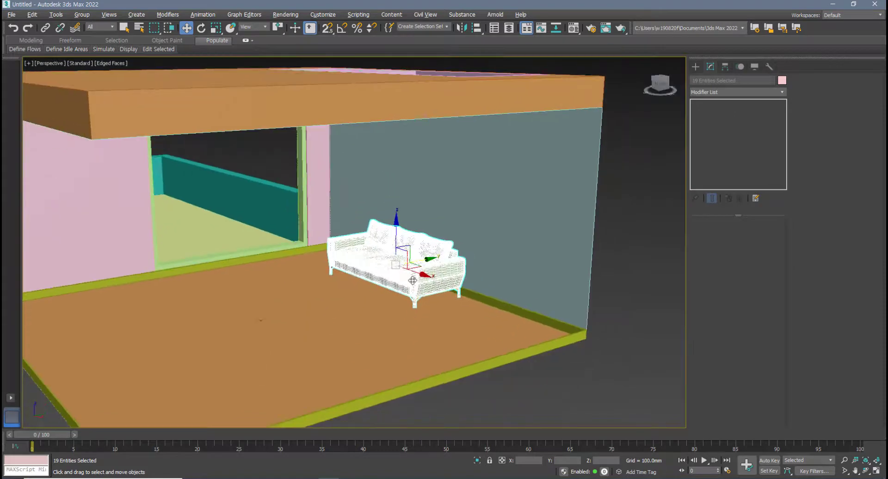
key(alt+w)
scroll(203, 166, down, 5)
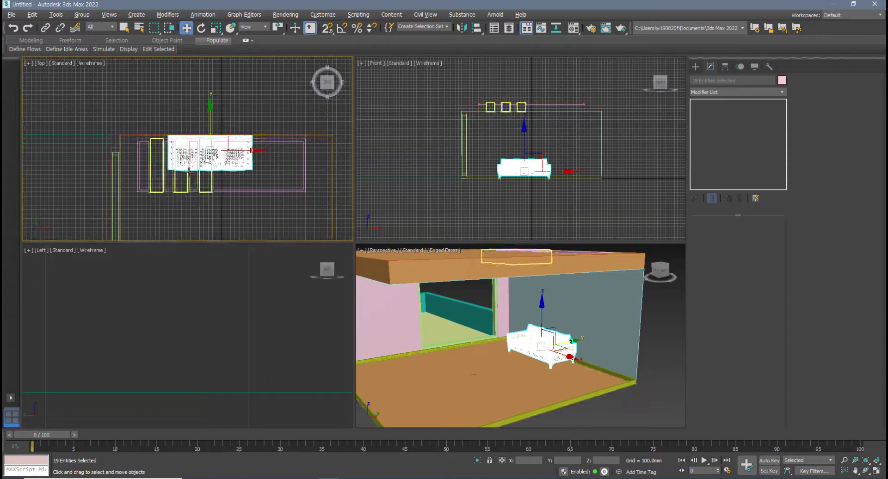
scroll(189, 170, up, 2)
Merge all objects from table-center.max into the scene, auto-renaming the merged material for all duplicate names
click(12, 14)
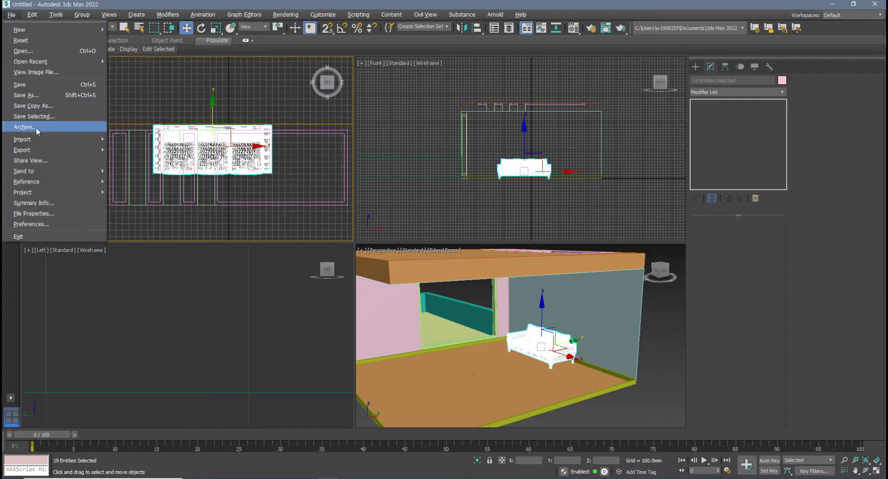
mouse_move(42, 140)
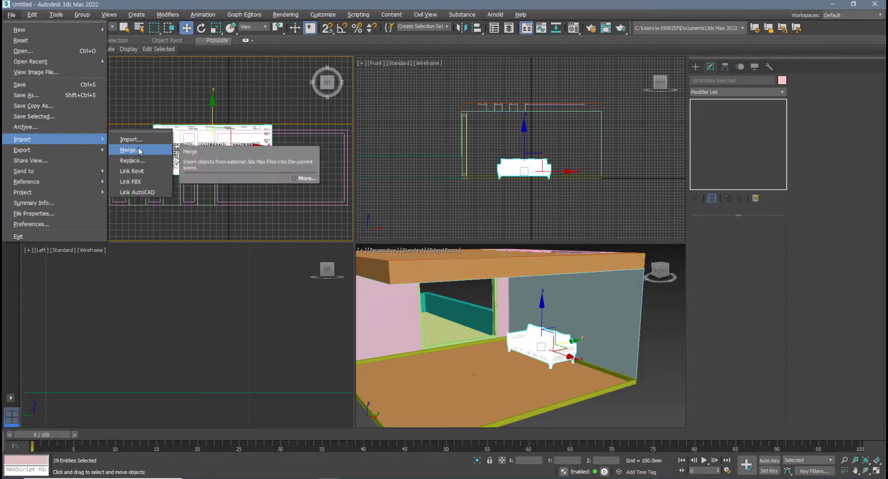
click(139, 150)
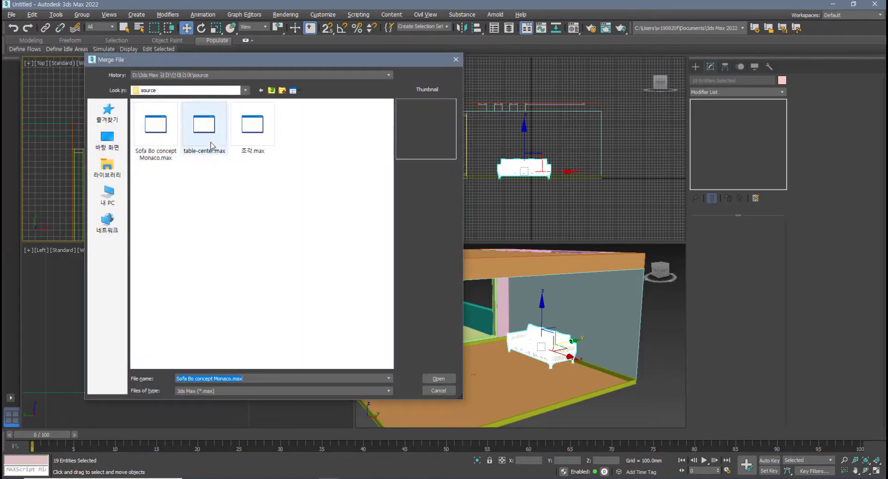
click(212, 146)
double_click(211, 146)
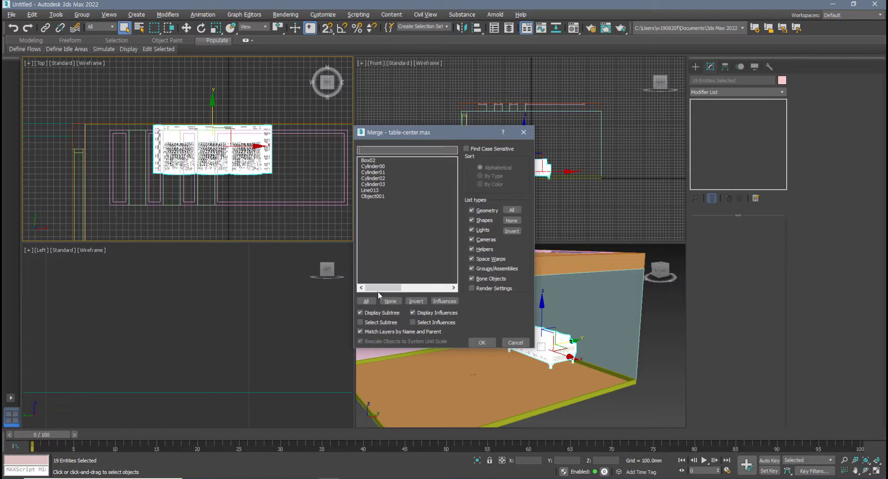
click(362, 300)
click(482, 342)
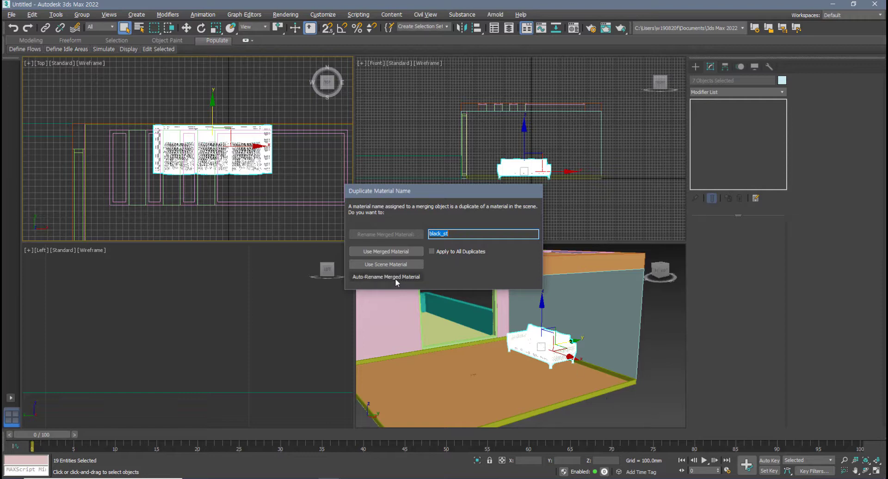
click(431, 251)
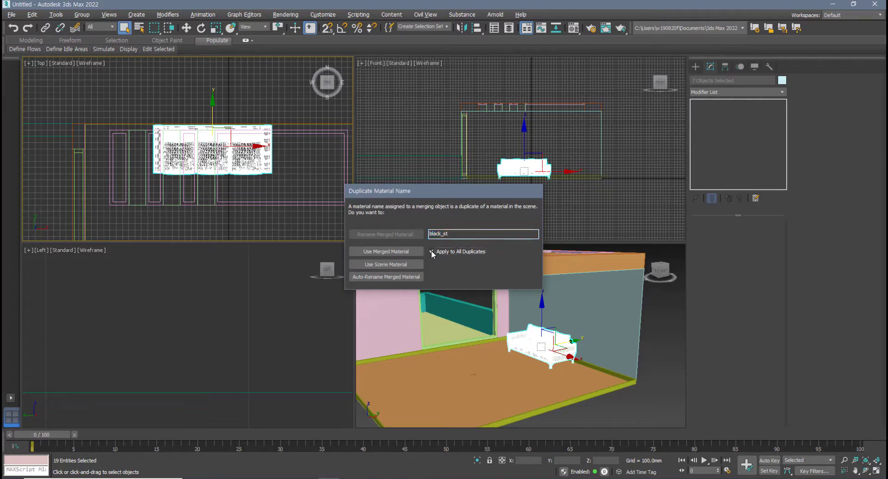
click(384, 277)
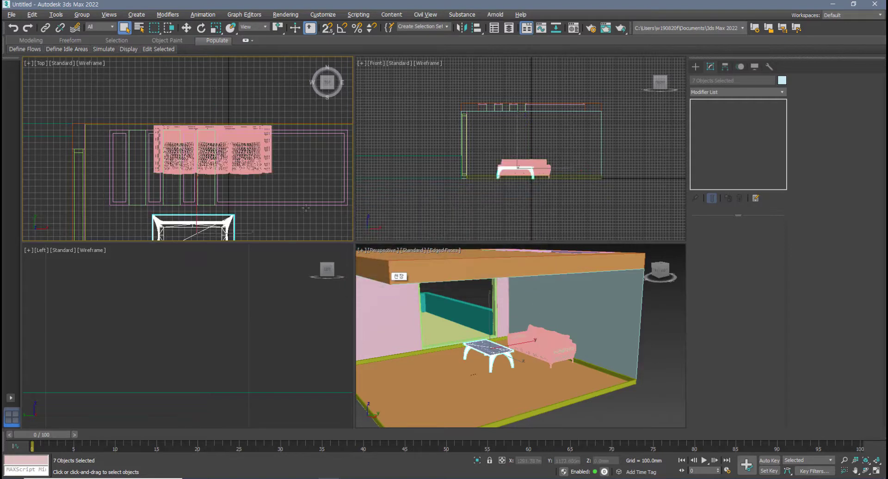
Move the merged center table in the Top view so it sits close in front of the sofa, roughly centered on it
scroll(278, 212, down, 2)
middle_drag(211, 179, 207, 187)
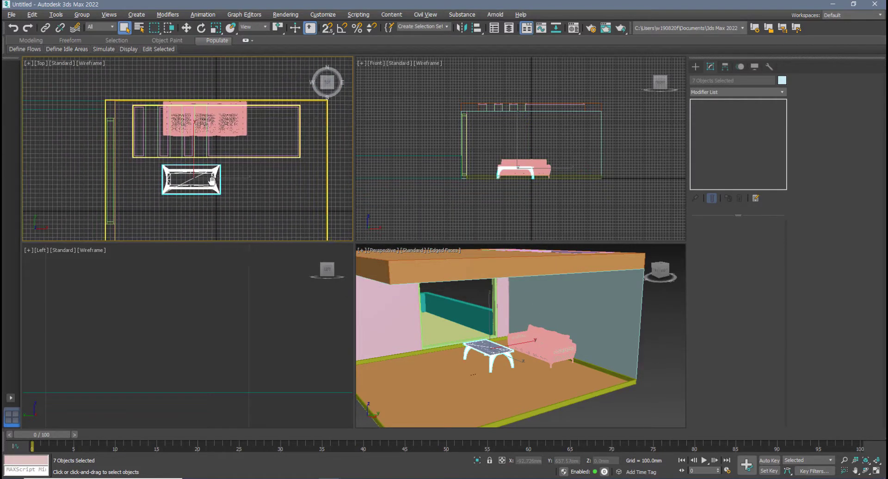
key(w)
drag(210, 169, 224, 147)
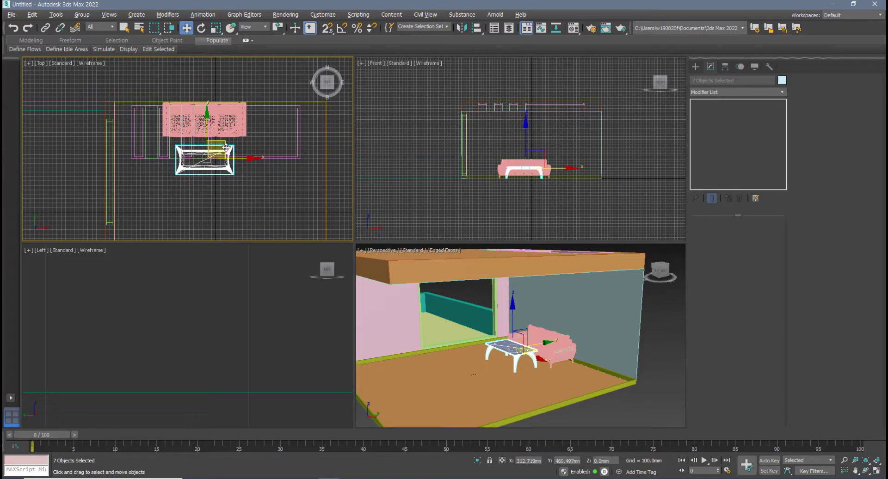
Move the center table straight down in the Front view until the base of its leg meets the lower floor line
middle_click(480, 169)
scroll(504, 186, up, 4)
key(alt+w)
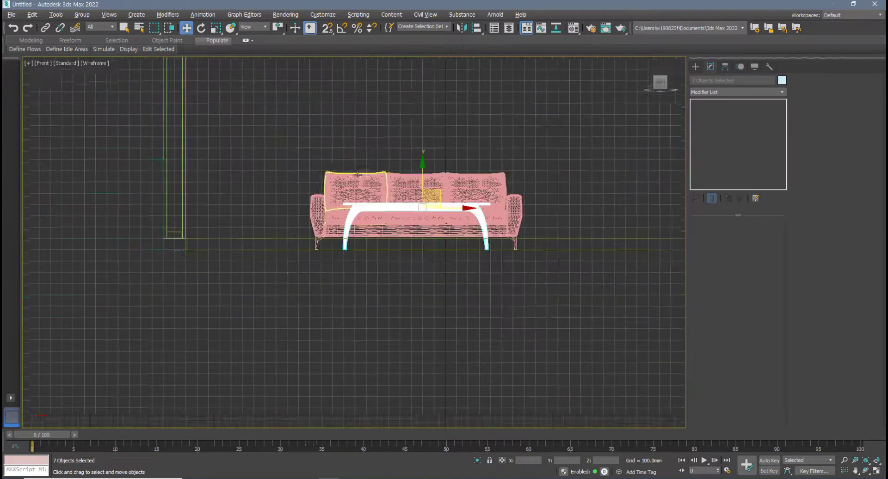
scroll(305, 254, up, 10)
scroll(305, 254, up, 5)
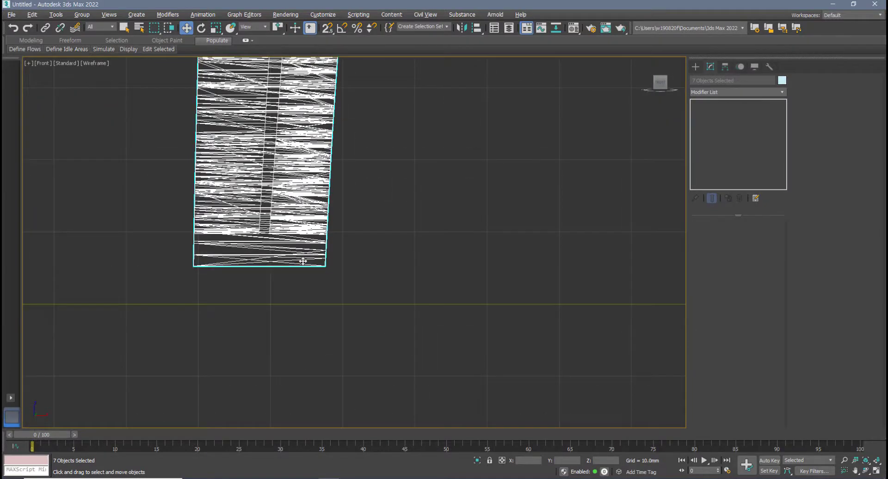
drag(304, 262, 304, 295)
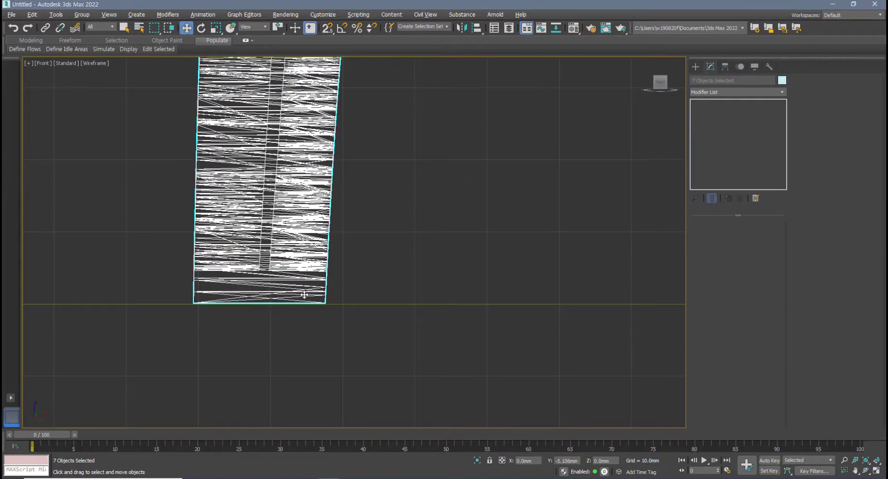
Examine the center table's placement relative to the sofa and floor in the Front and Perspective views
scroll(304, 295, down, 12)
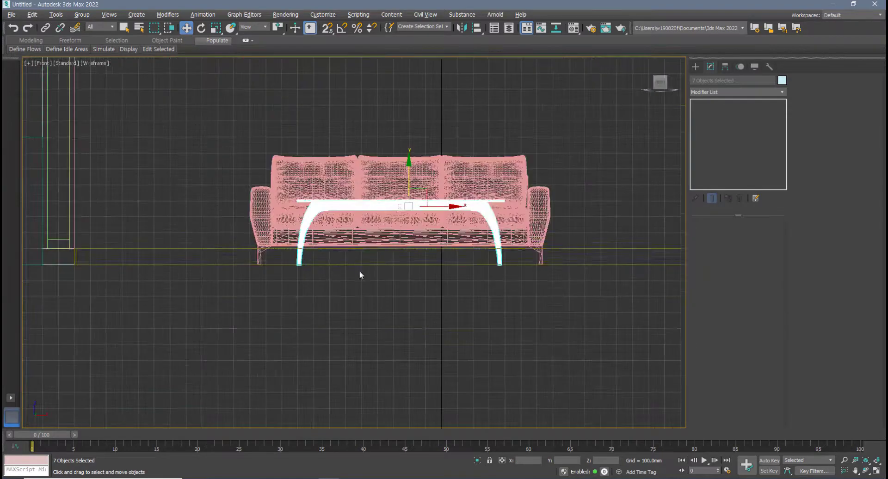
middle_drag(360, 270, 320, 279)
key(alt+w)
alt+middle_drag(448, 360, 431, 346)
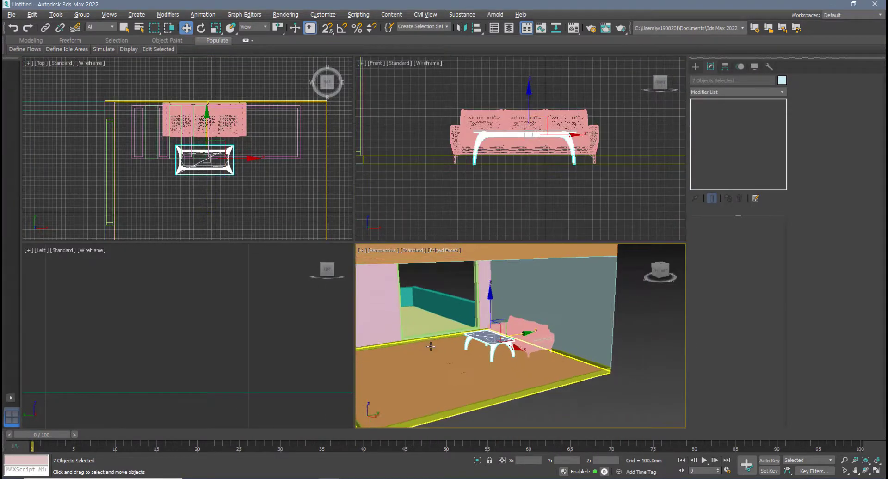
key(alt+w)
alt+middle_drag(356, 296, 361, 329)
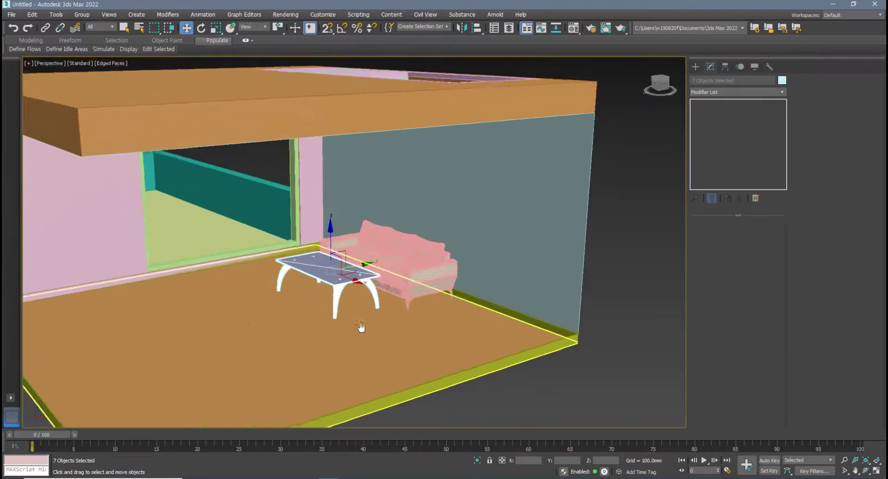
key(alt+w)
Merge the sub003 object from 조각.max into the scene
click(11, 15)
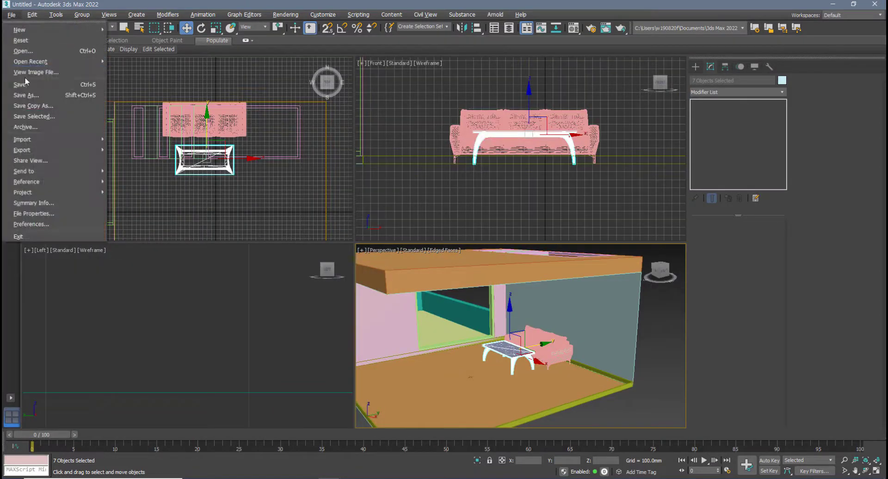
mouse_move(32, 139)
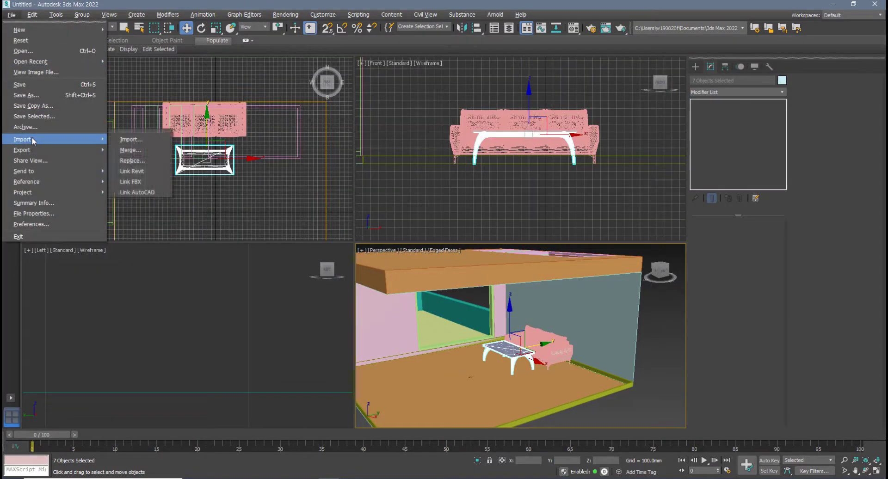
click(129, 150)
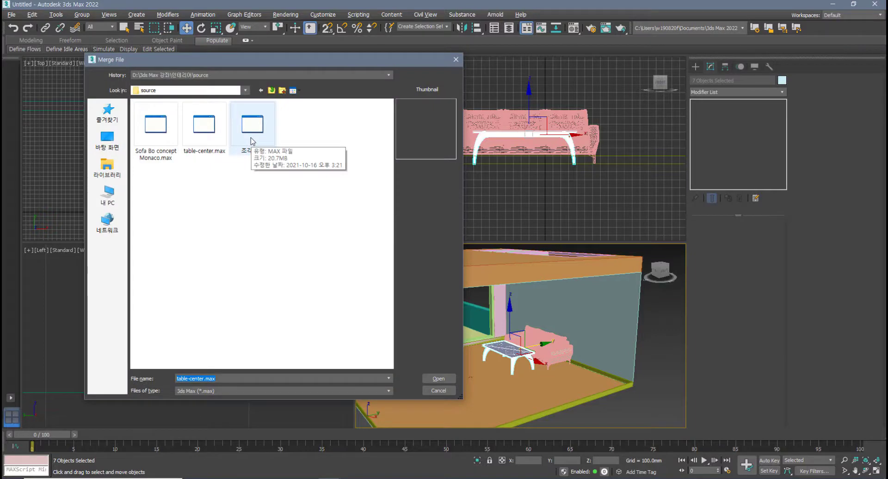
double_click(251, 138)
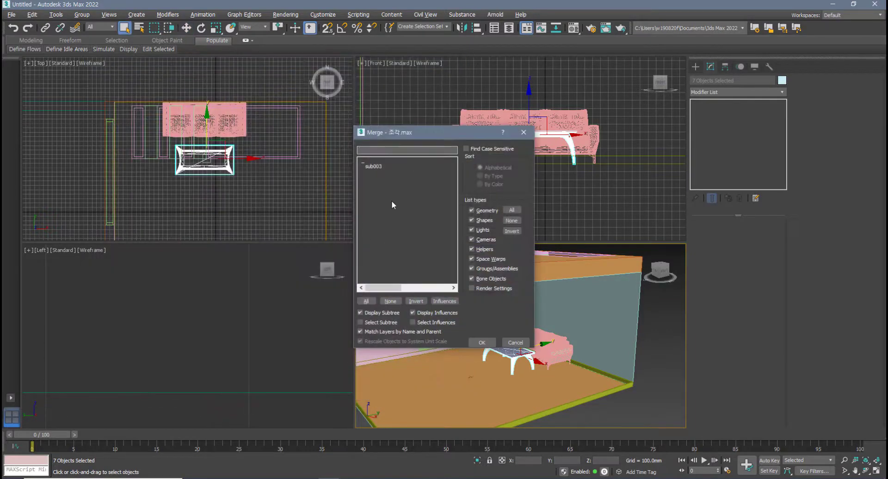
click(373, 168)
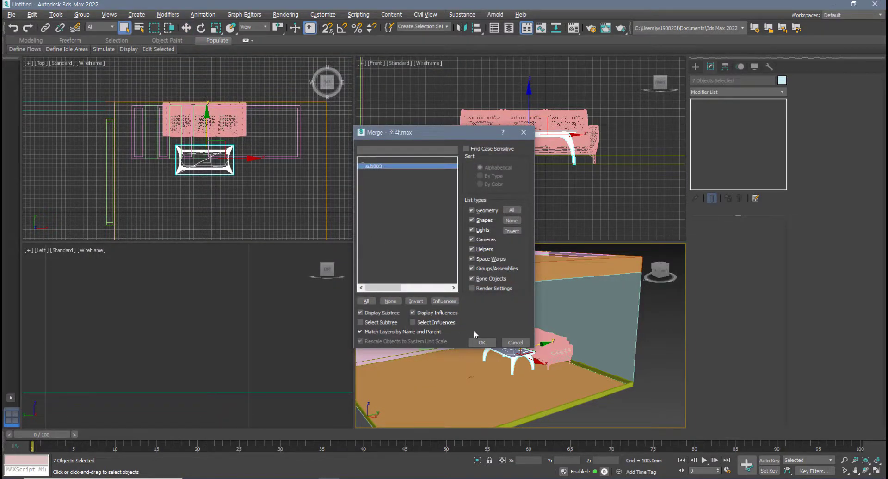
click(482, 343)
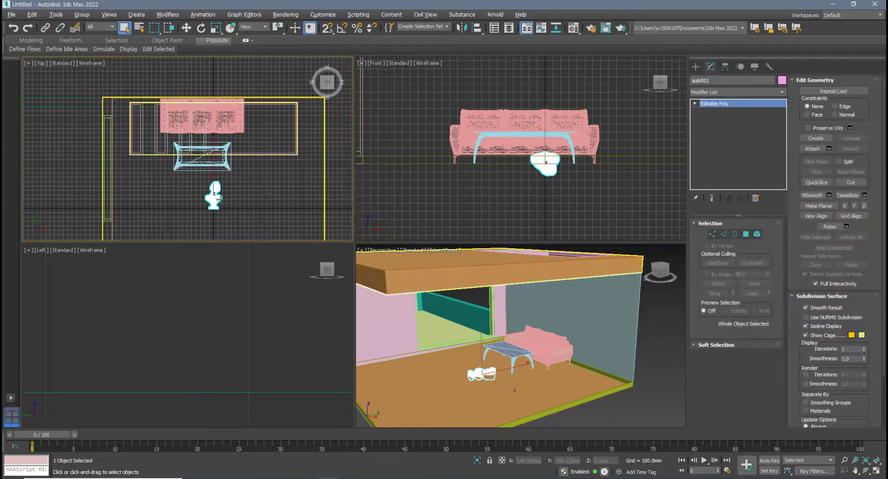
Turn on angle snap and rotate the merged sculpture 90 degrees in the Left view so it stands upright
scroll(236, 260, down, 10)
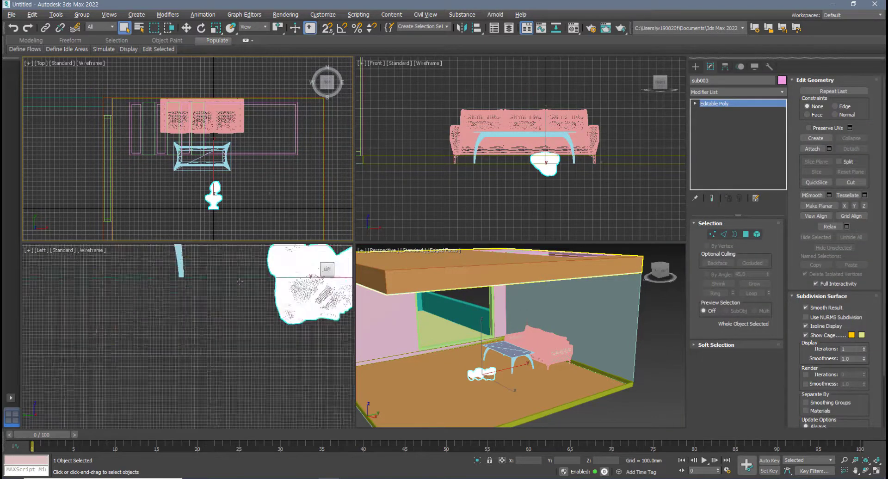
middle_drag(298, 300, 177, 343)
key(e)
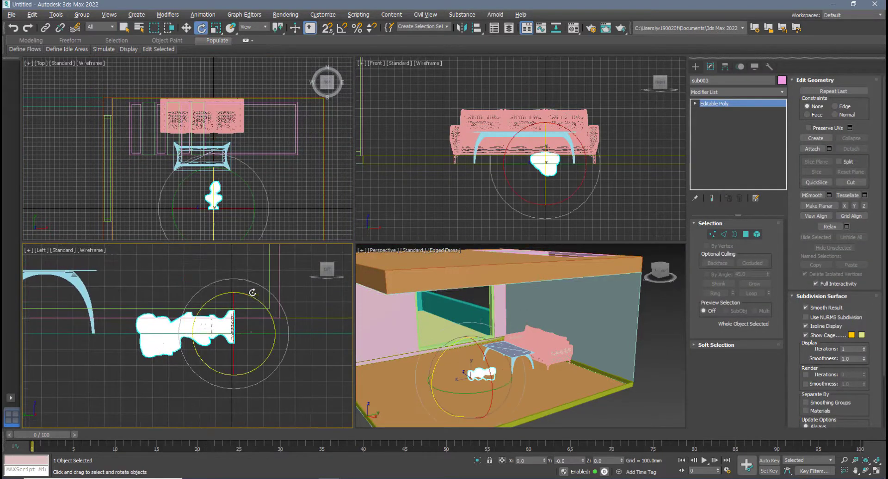
middle_drag(266, 260, 250, 281)
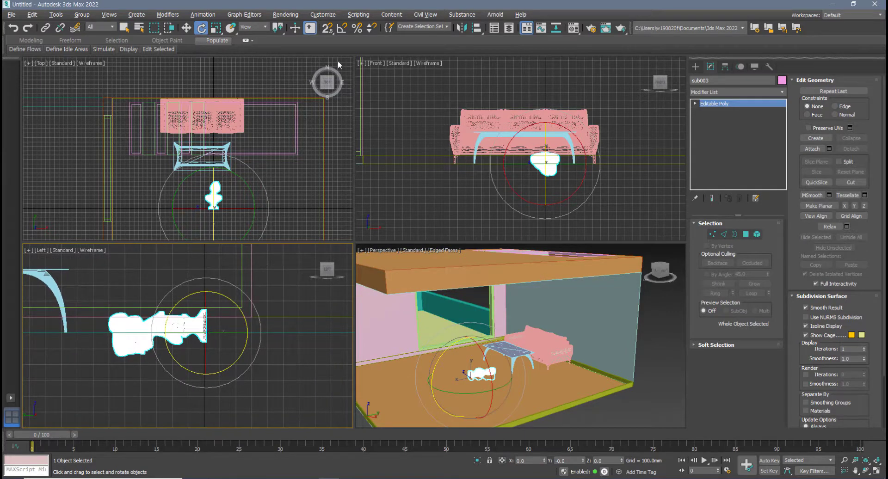
right_click(298, 186)
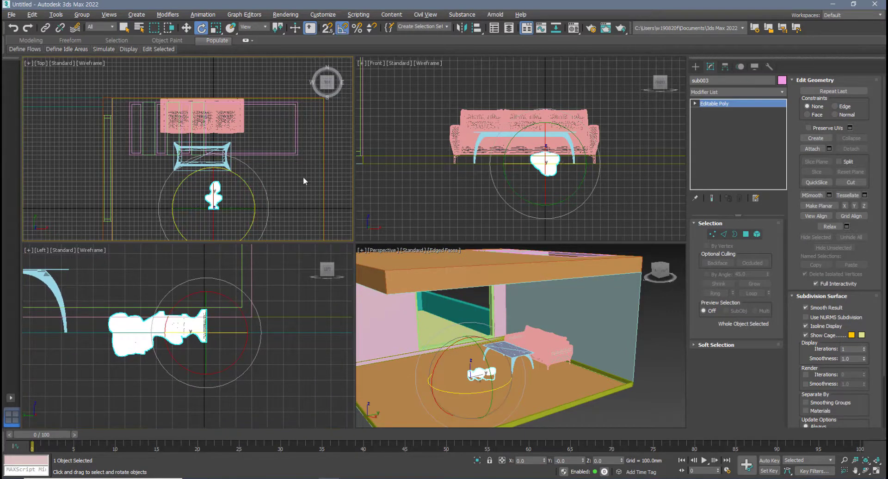
click(342, 30)
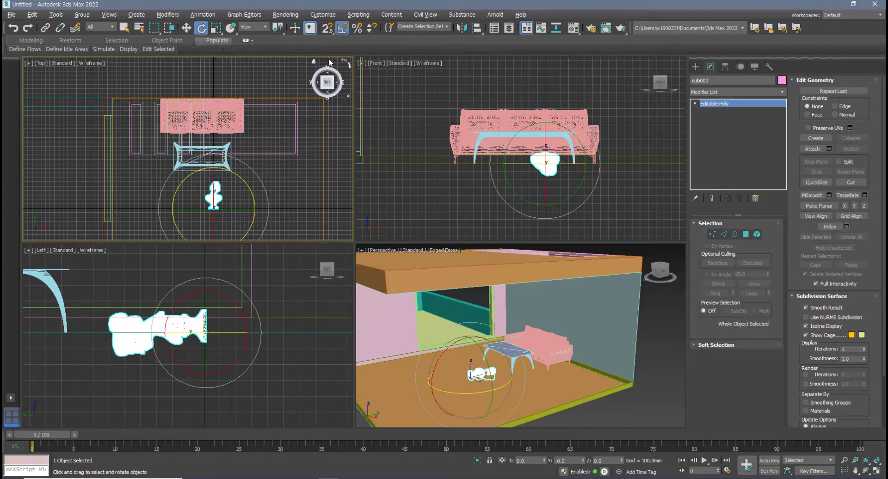
drag(228, 300, 255, 336)
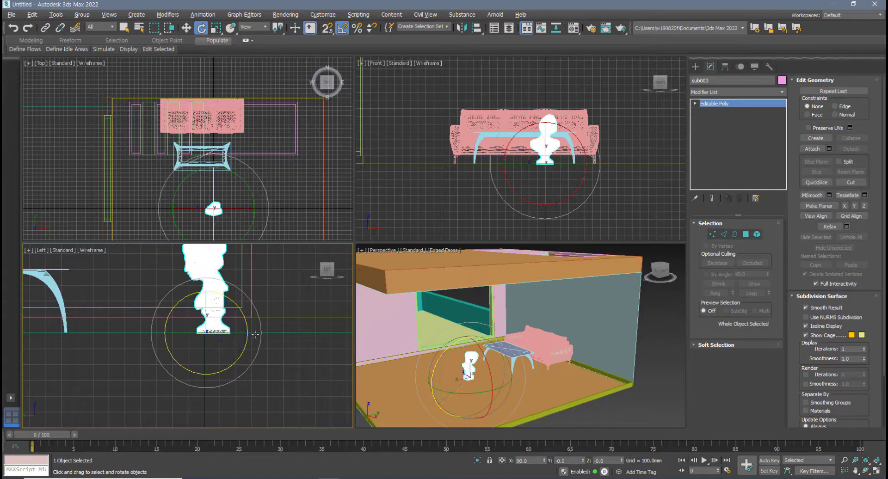
Rotate the upright sculpture 130 degrees about its vertical axis in the Top view
middle_drag(214, 181, 219, 153)
scroll(234, 189, up, 5)
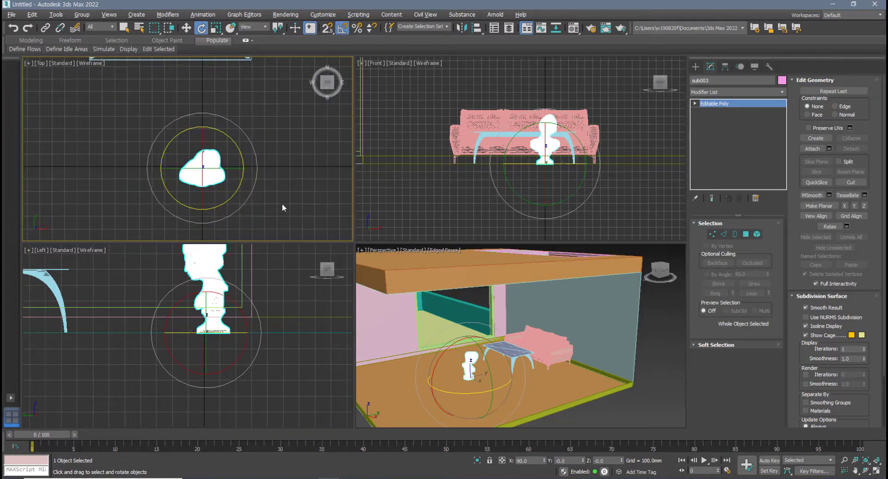
scroll(212, 163, up, 5)
key(F3)
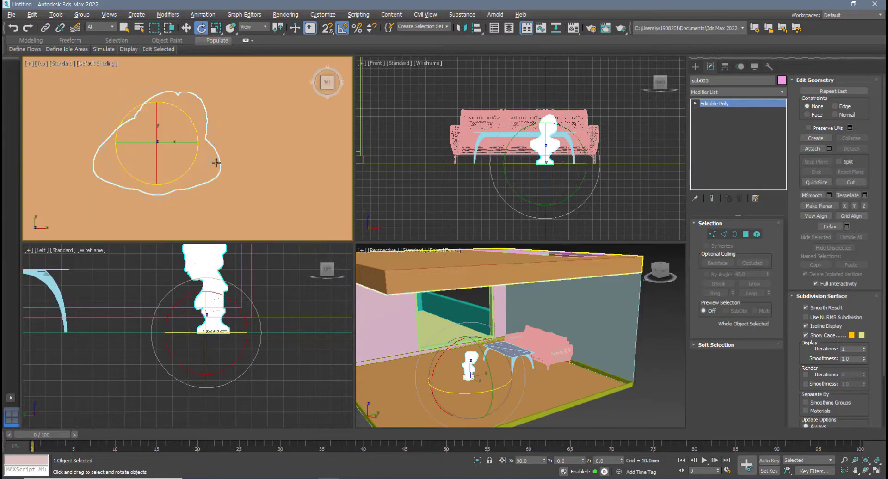
key(F3)
drag(195, 119, 223, 232)
scroll(222, 222, down, 8)
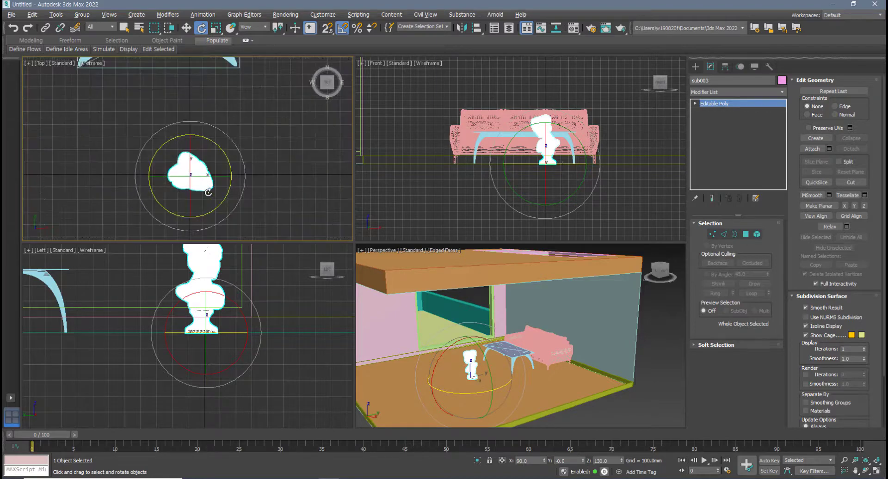
Rotate the sculpture about its vertical axis in the Perspective view so the bust faces away from the sofa, at -175 degrees on Z
middle_drag(466, 355, 465, 356)
key(alt+w)
alt+middle_drag(355, 327, 444, 329)
scroll(282, 330, up, 3)
drag(263, 344, 296, 341)
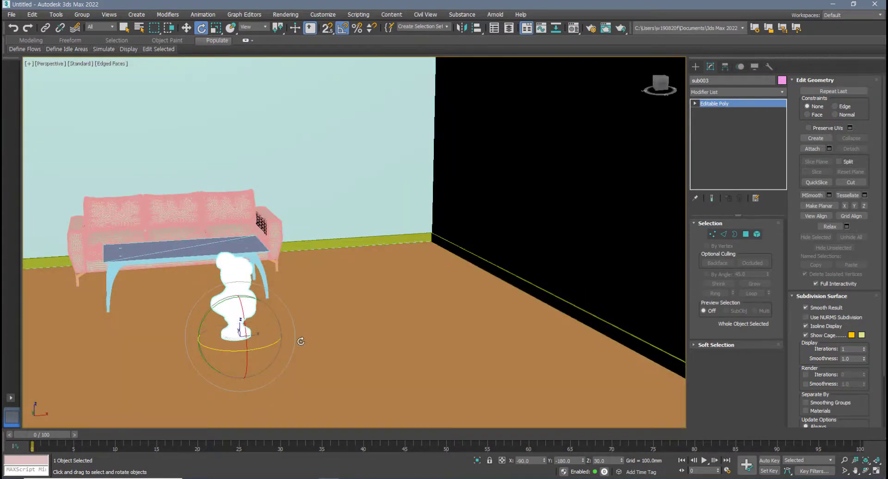
middle_drag(296, 341, 291, 339)
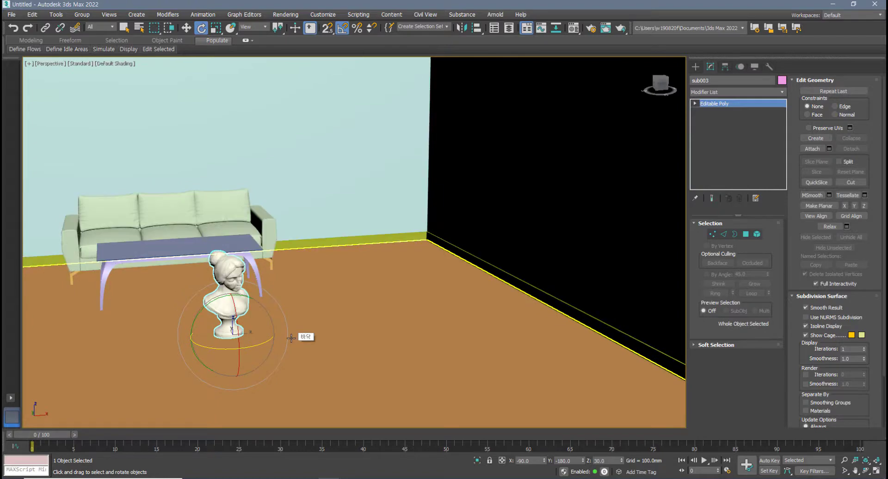
scroll(291, 339, up, 5)
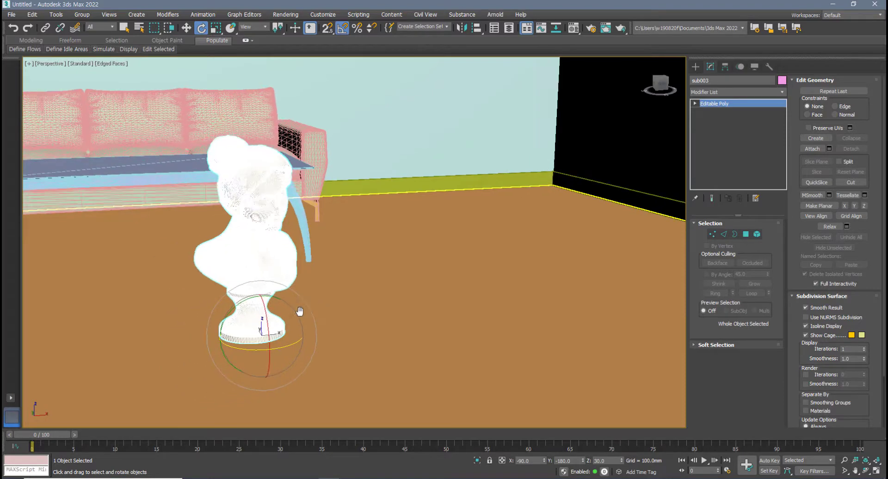
key(alt+w)
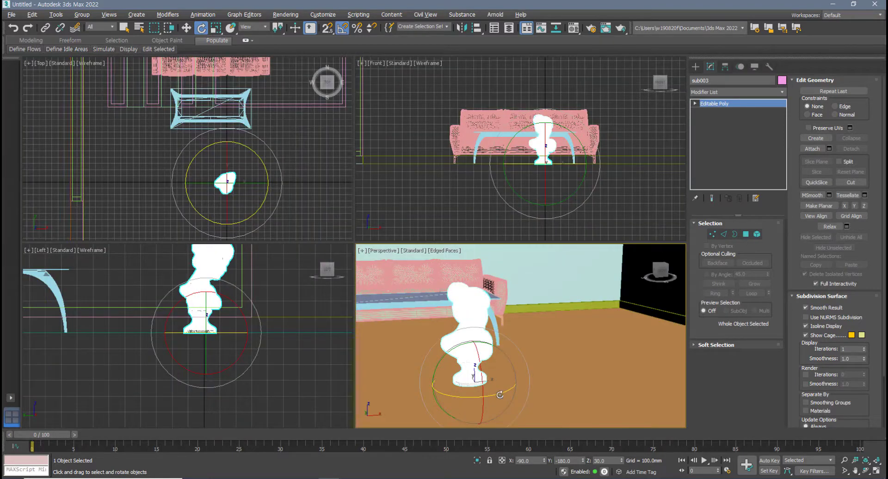
drag(500, 395, 479, 399)
middle_drag(129, 119, 200, 202)
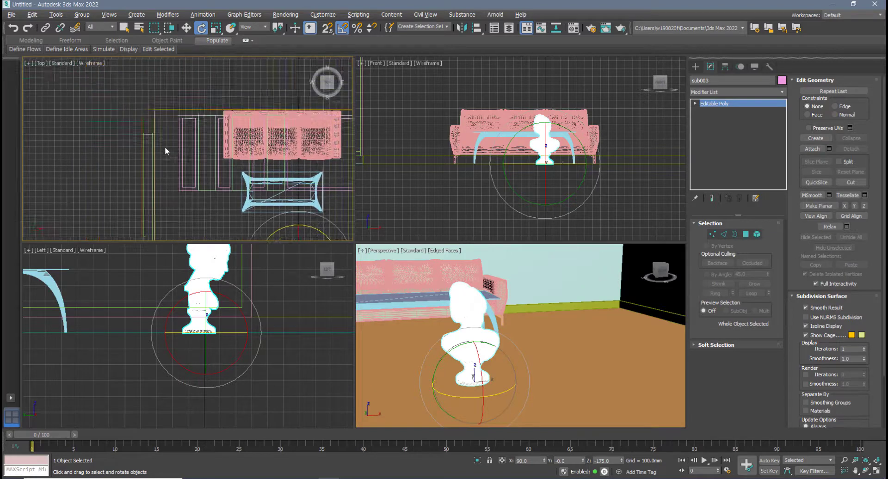
Import 화분.3DS, merging its objects with the current scene and setting the animation length to match the file
scroll(165, 147, up, 2)
middle_drag(165, 148, 145, 140)
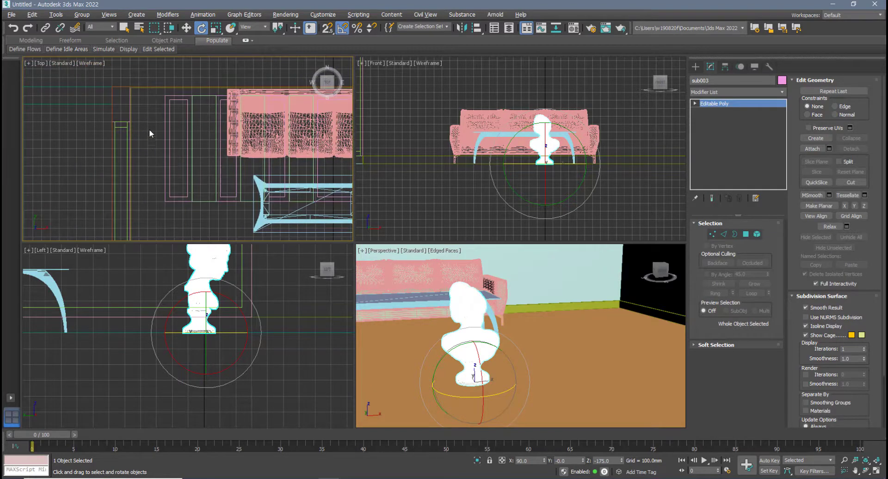
click(12, 17)
mouse_move(39, 140)
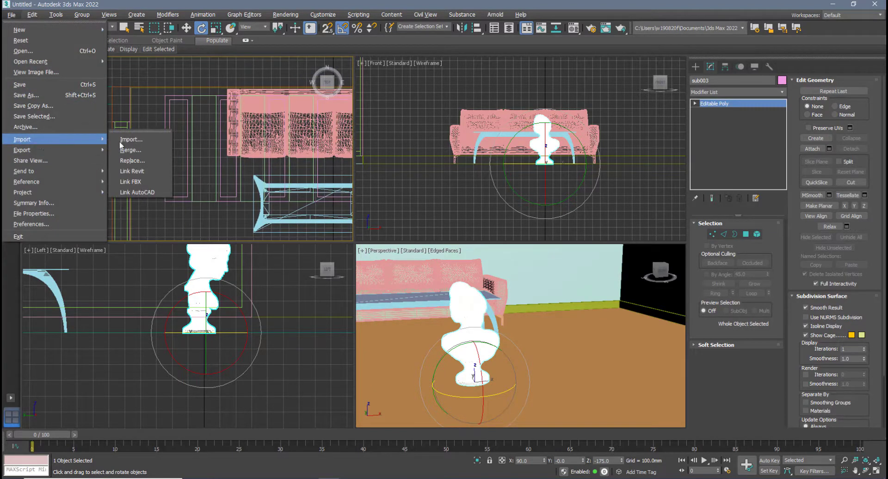
click(138, 145)
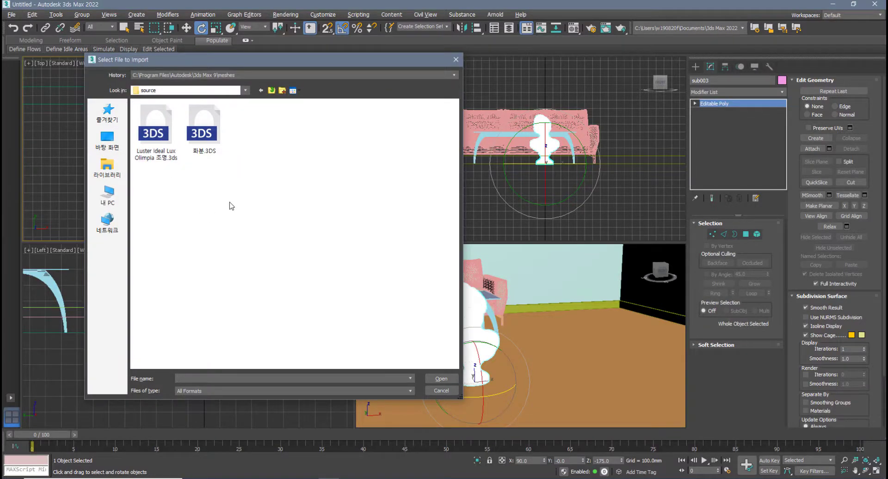
click(197, 146)
click(153, 150)
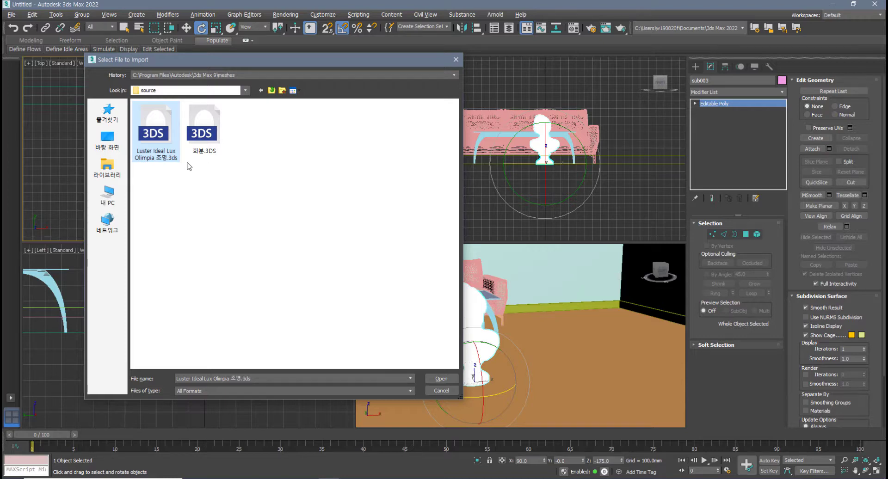
click(207, 142)
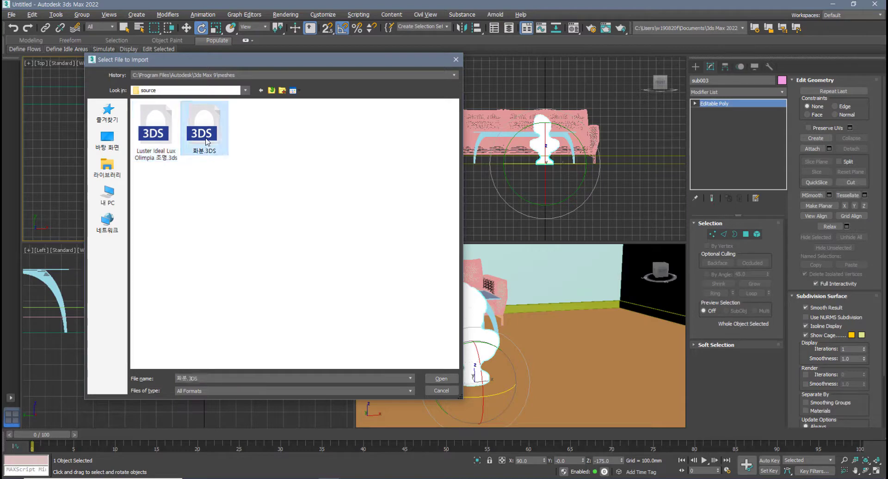
click(445, 381)
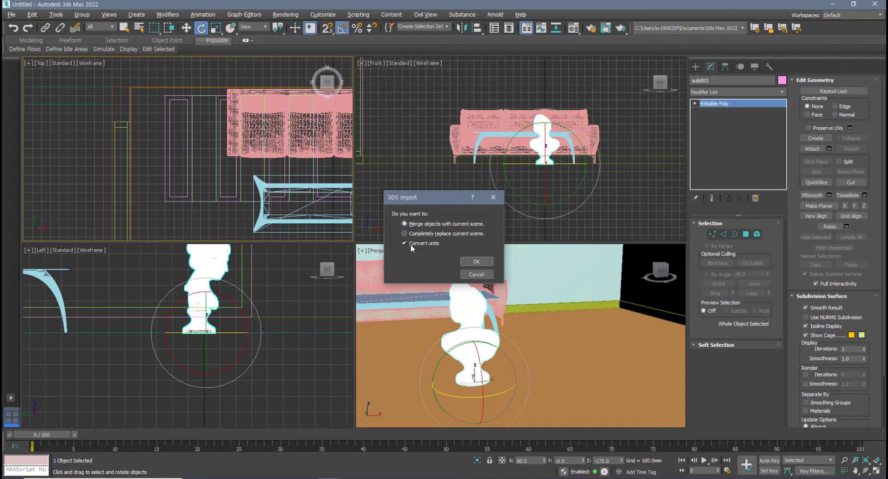
click(479, 262)
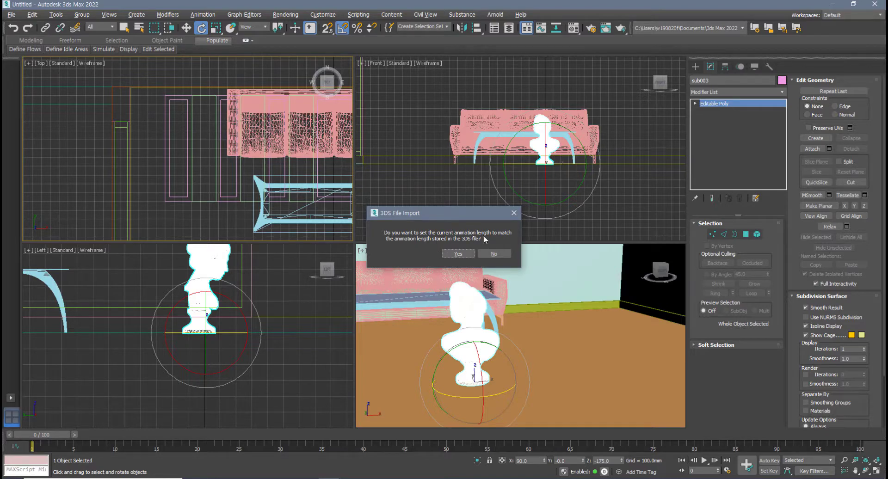
click(466, 255)
Move the imported potted plant to the center table in the Top view and raise it above the tabletop in the Front view
scroll(243, 184, down, 5)
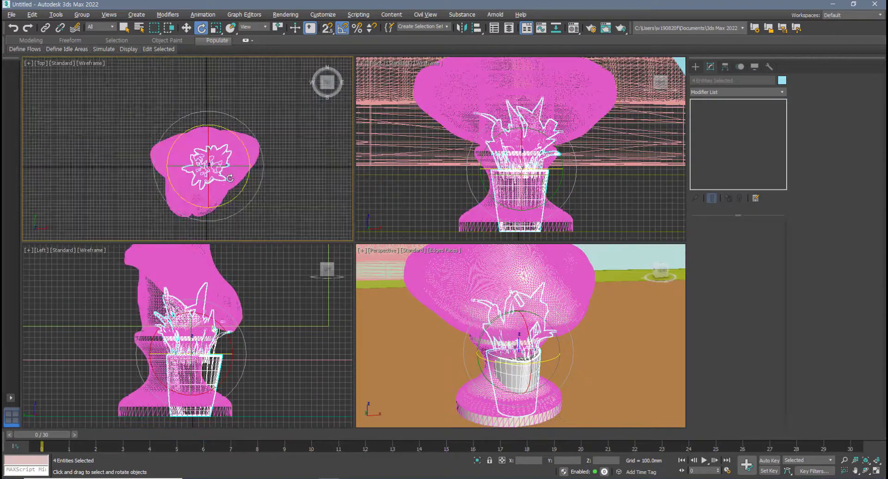
scroll(243, 185, down, 5)
scroll(276, 200, up, 5)
key(w)
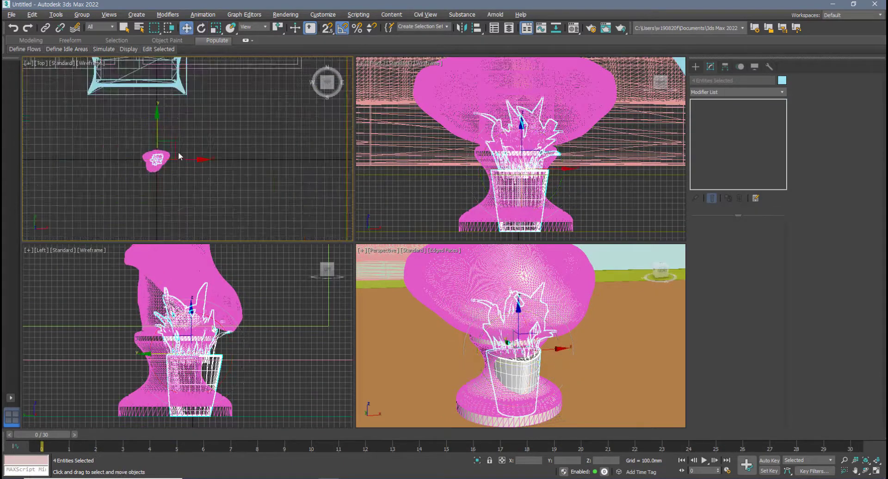
drag(172, 143, 149, 67)
scroll(492, 173, down, 6)
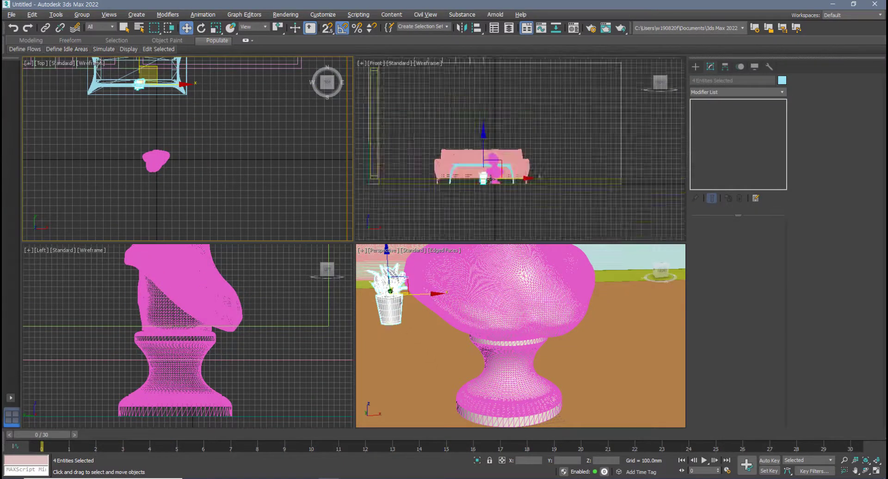
scroll(493, 174, up, 3)
click(469, 172)
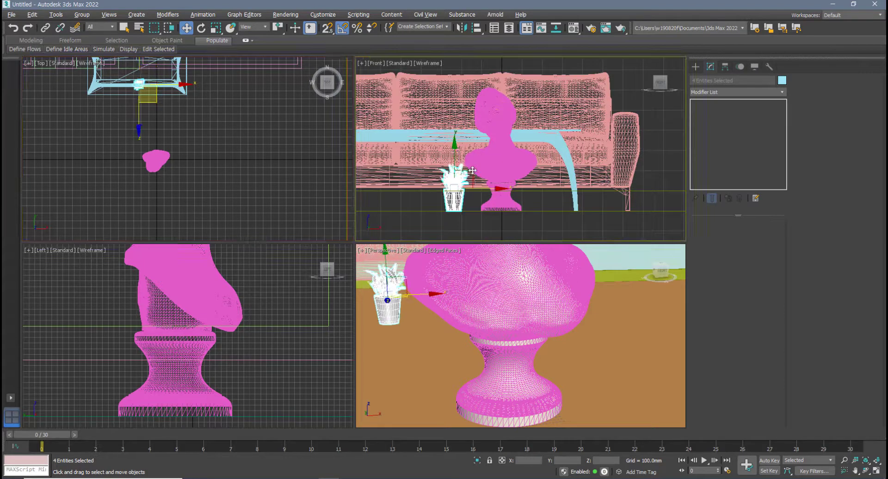
drag(470, 172, 455, 91)
Position the potted plant at the middle of the center table in the Top view
middle_drag(149, 83, 190, 178)
scroll(190, 176, up, 2)
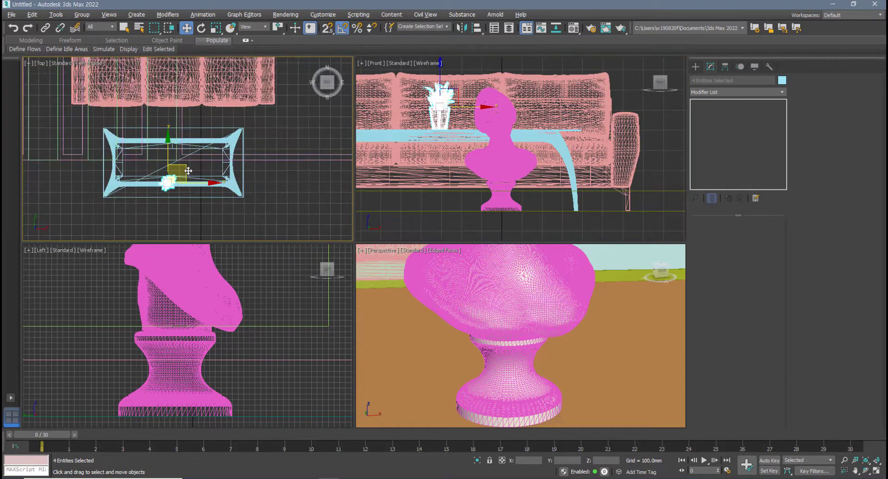
drag(188, 163, 193, 142)
Lower the potted plant in the Left view until the base of the pot rests on the tabletop
scroll(480, 158, up, 4)
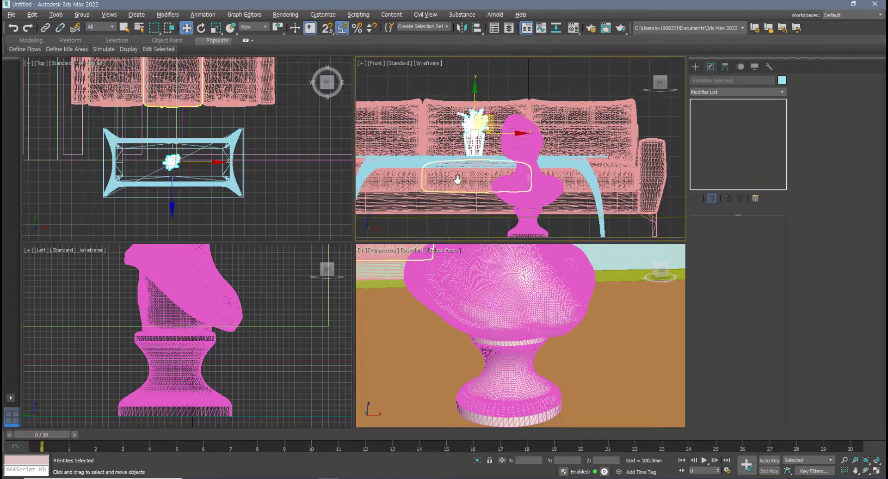
scroll(152, 332, down, 8)
middle_drag(93, 321, 199, 309)
scroll(204, 296, up, 9)
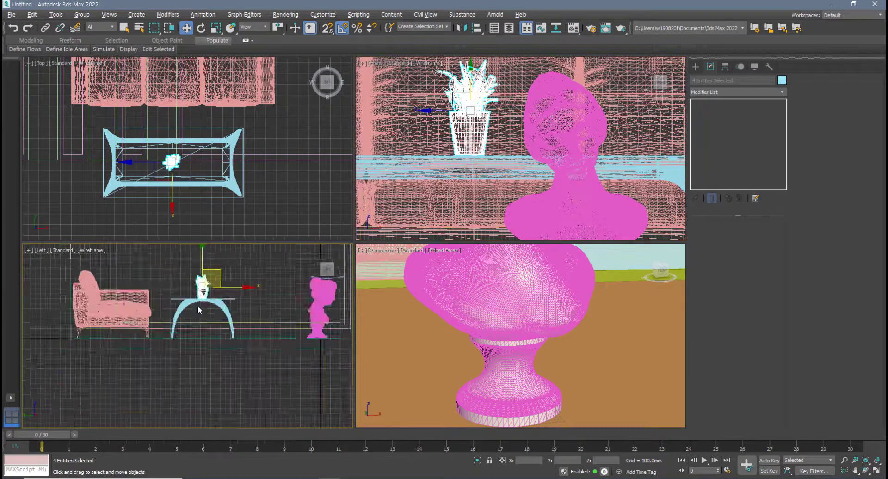
scroll(207, 286, up, 5)
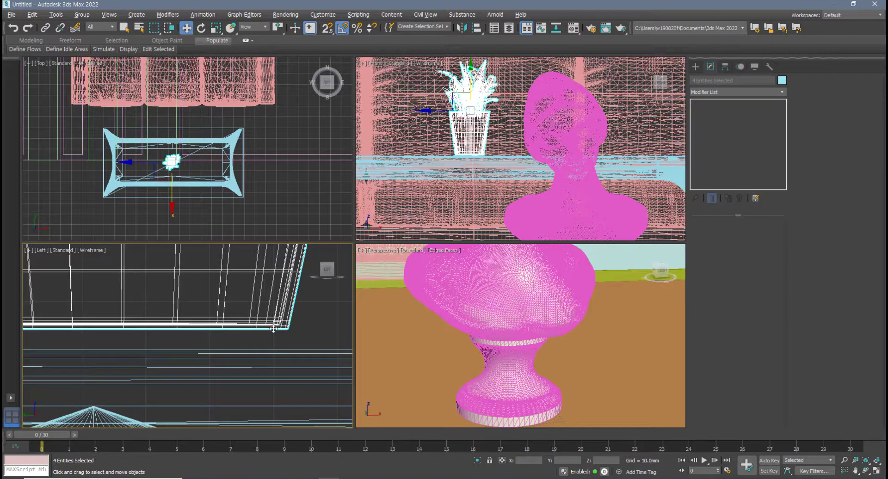
drag(274, 329, 240, 338)
scroll(240, 337, down, 5)
key(alt+w)
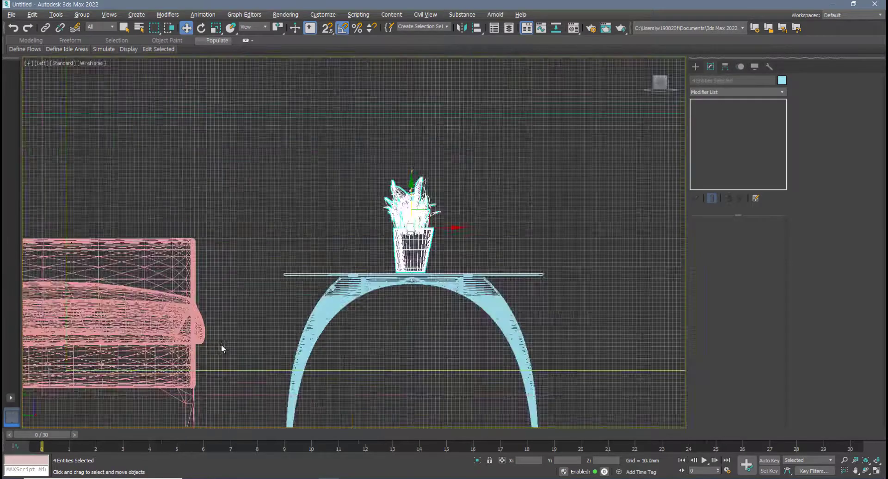
scroll(221, 344, up, 3)
scroll(433, 286, down, 3)
scroll(271, 312, up, 6)
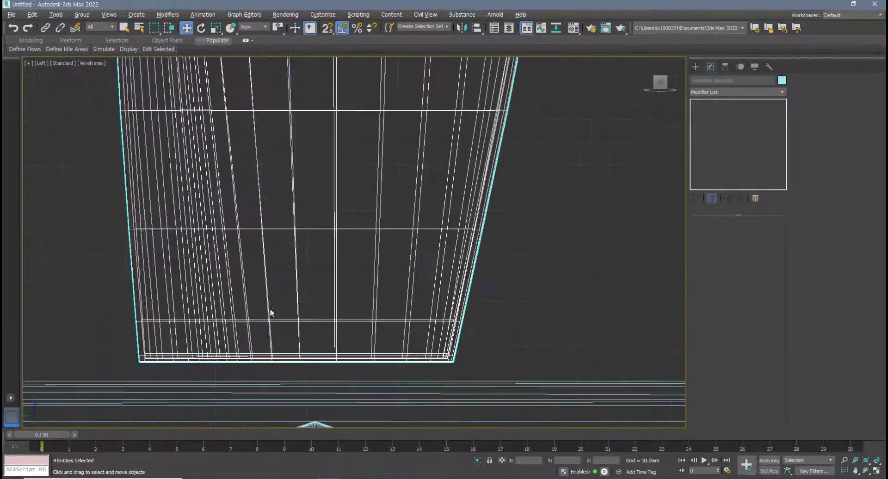
middle_drag(267, 321, 270, 341)
key(alt+w)
scroll(420, 316, down, 6)
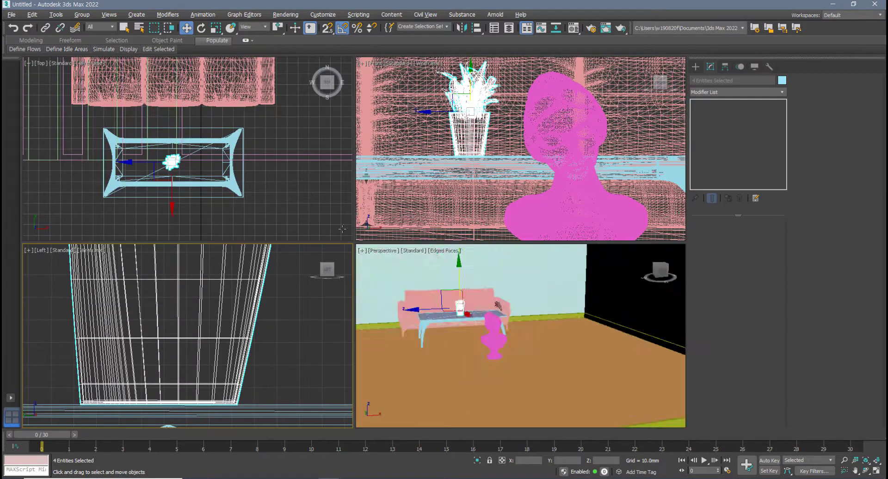
Examine the potted plant and the surrounding furniture from different angles in the maximized Perspective view
key(alt+w)
alt+middle_drag(420, 316, 257, 262)
scroll(213, 216, up, 8)
click(223, 241)
key(shift+z)
key(shift+z)
key(shift+z)
key(shift+z)
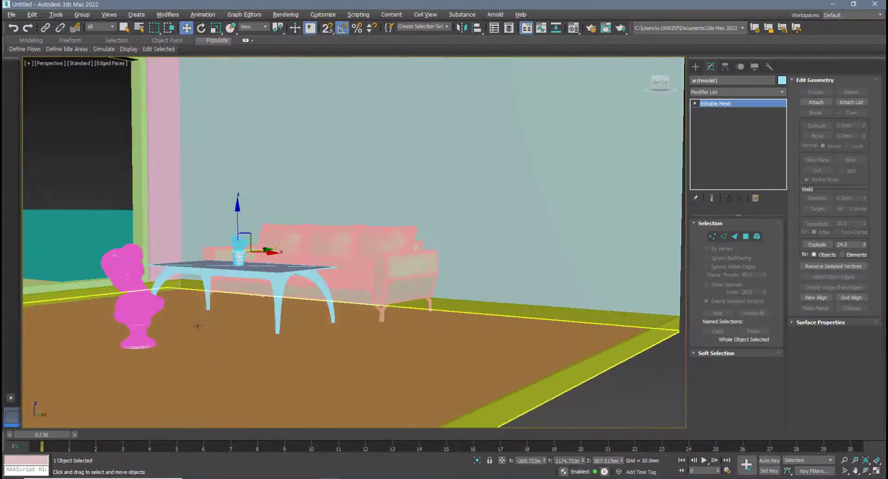
key(alt+w)
key(shift+z)
key(shift+z)
key(shift+z)
key(shift+z)
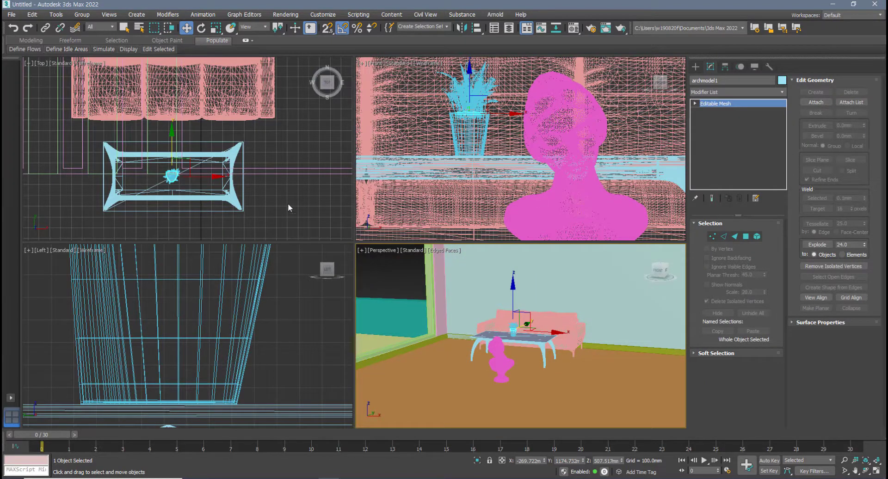
Try importing Luster Ideal Lux Olimpia 조명.3ds into the current scene with Convert units on, and delete the imported lamp
click(12, 17)
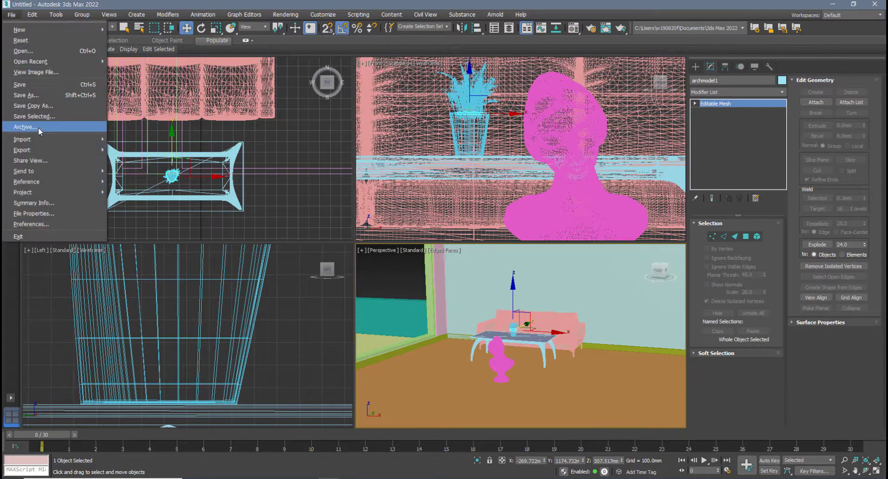
mouse_move(44, 140)
click(158, 141)
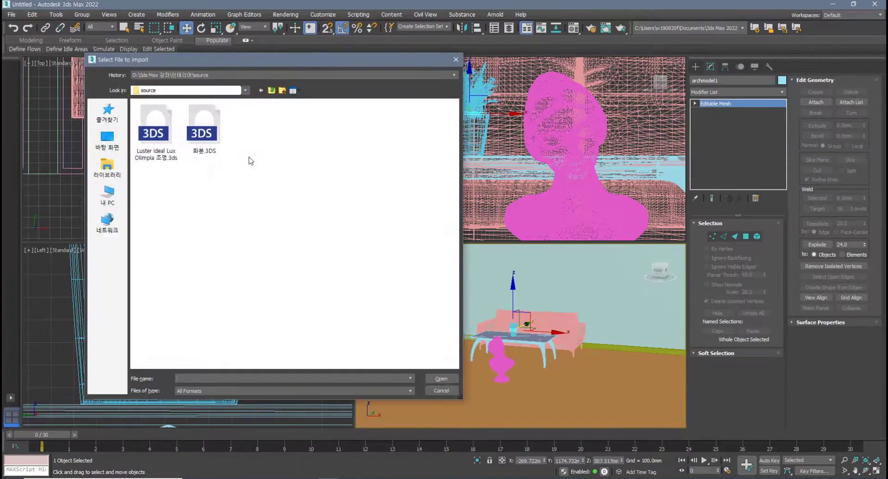
click(156, 134)
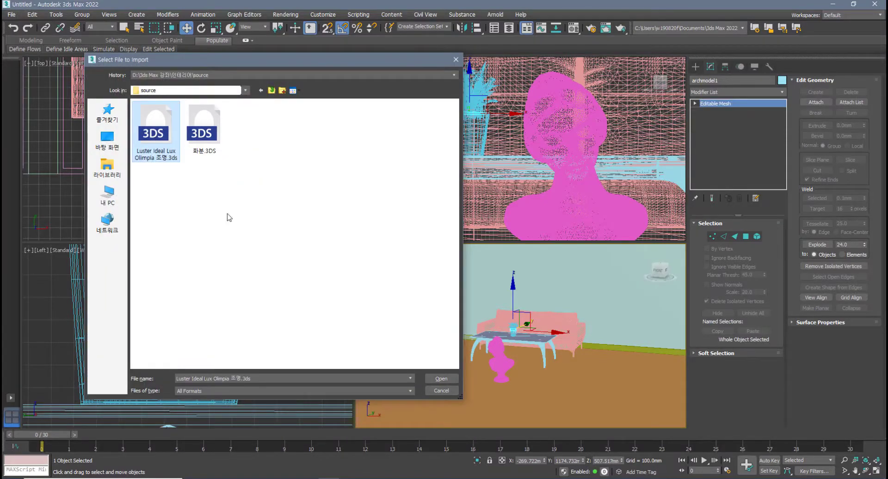
click(440, 379)
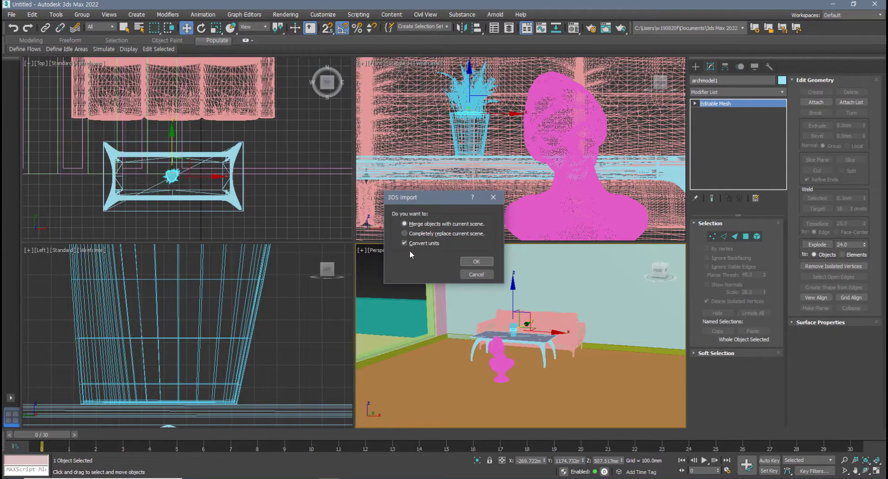
click(477, 262)
scroll(270, 324, down, 3)
scroll(234, 329, up, 6)
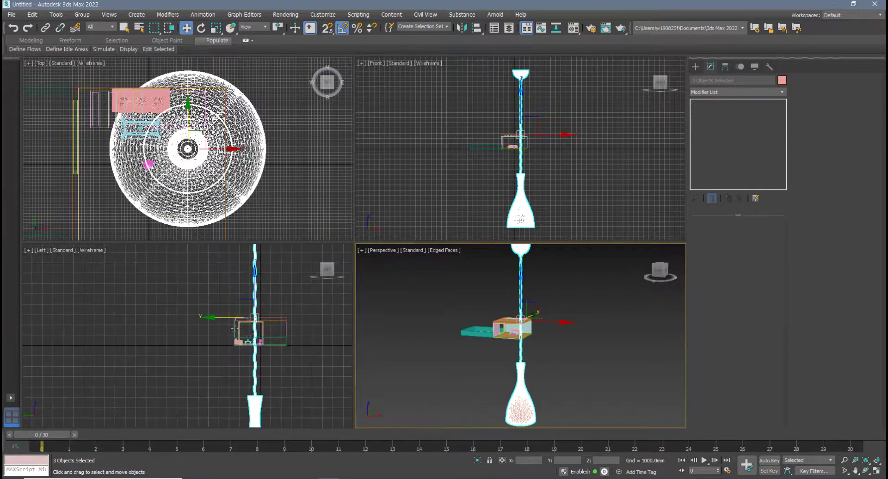
scroll(252, 338, down, 2)
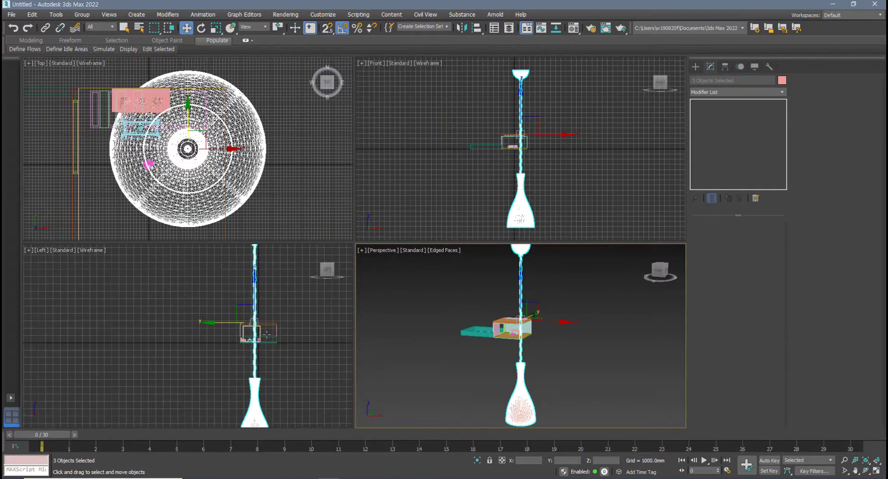
key(Delete)
Import Luster Ideal Lux Olimpia 조명.3ds again, merging its objects with the current scene
click(12, 14)
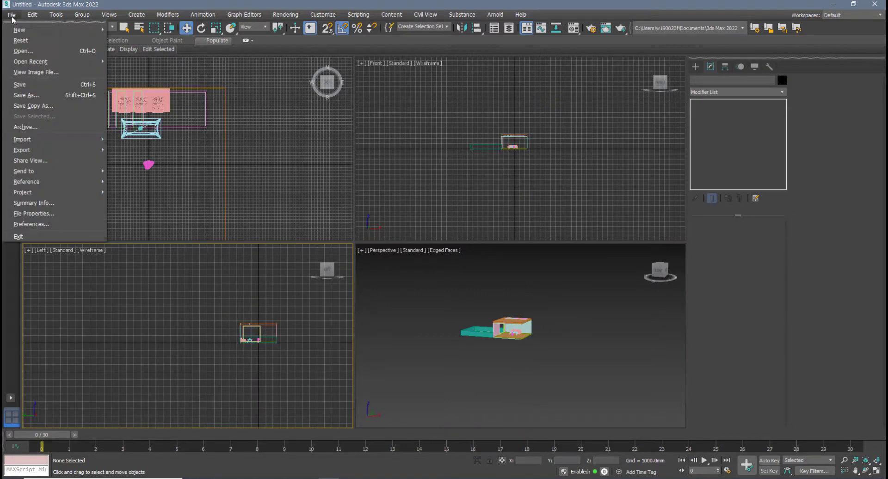
mouse_move(41, 141)
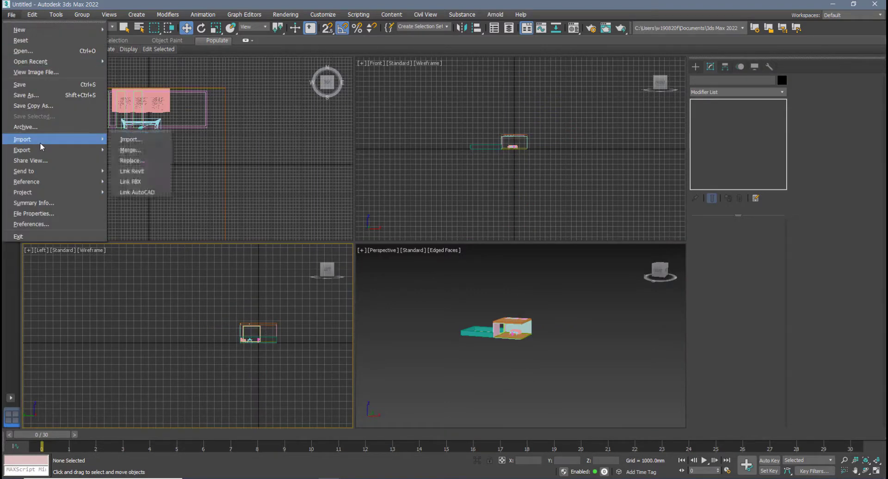
click(144, 140)
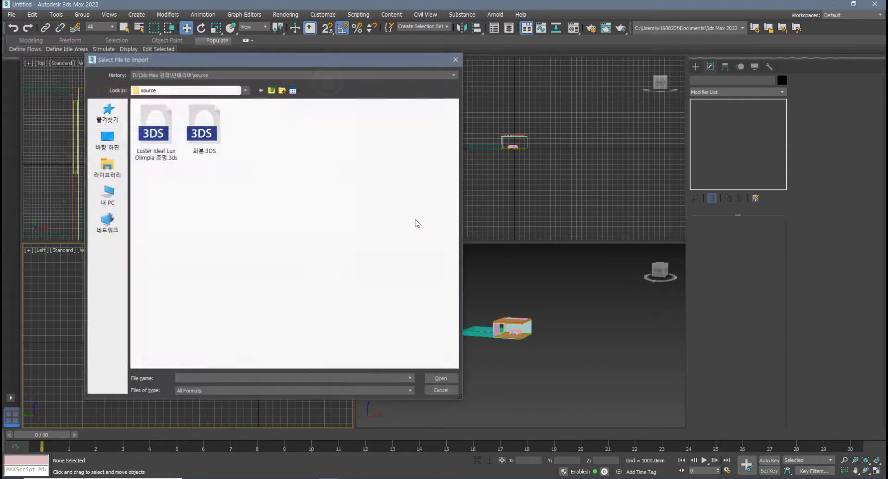
click(156, 131)
click(441, 379)
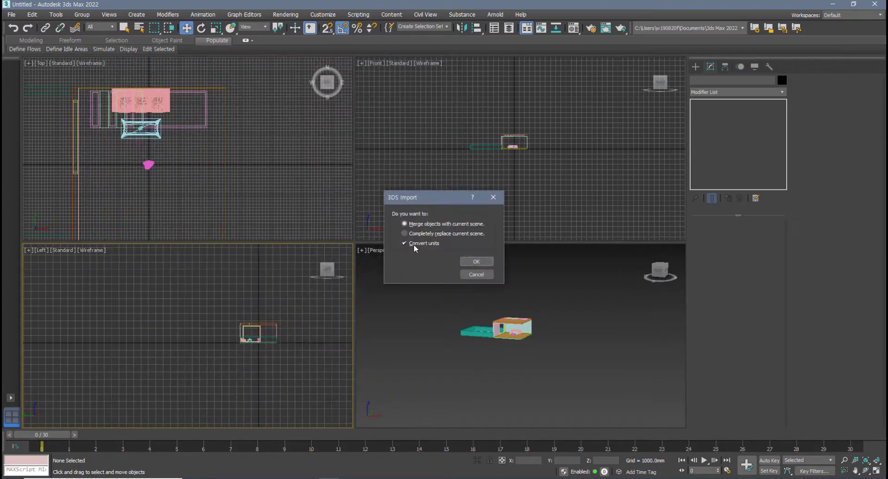
click(477, 261)
Raise the imported pendant lamp in the Left view from floor level up to the ceiling
scroll(253, 366, down, 6)
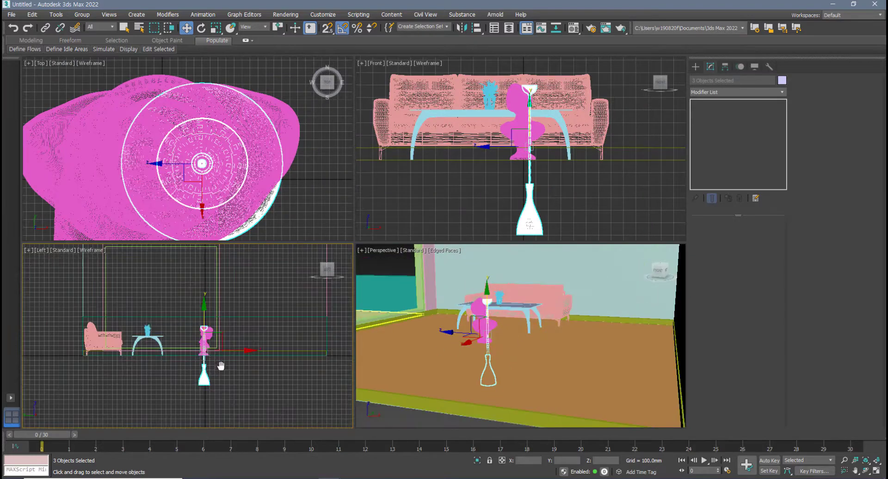
scroll(256, 359, down, 2)
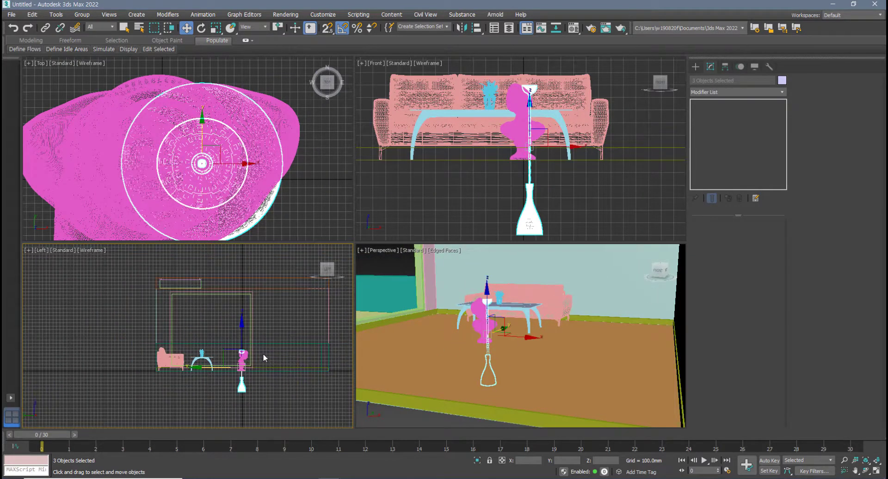
scroll(252, 356, down, 1)
drag(251, 354, 234, 283)
scroll(493, 182, down, 8)
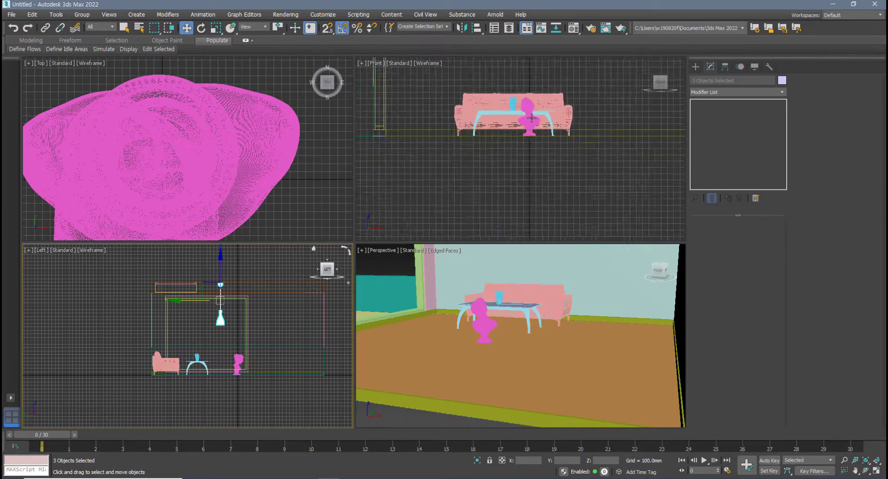
Try to scale the pendant lamp down uniformly in the maximized Front view
middle_drag(504, 153, 494, 182)
scroll(485, 194, up, 3)
key(alt+w)
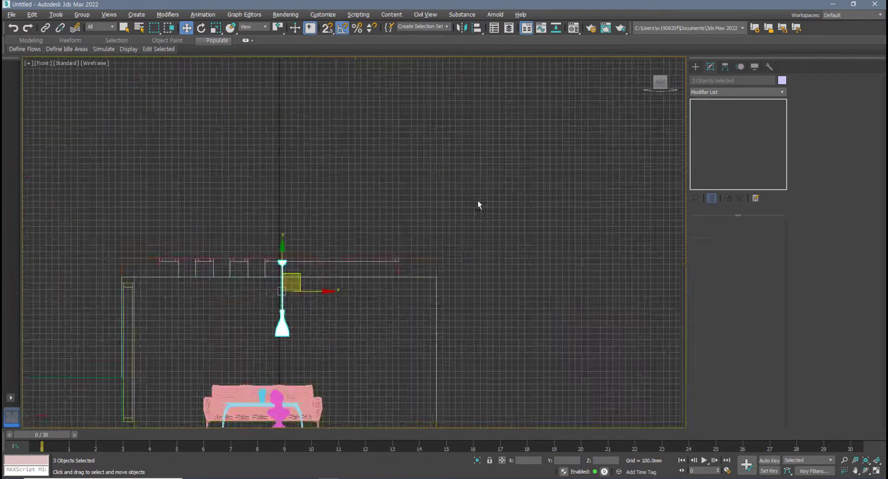
scroll(324, 259, up, 2)
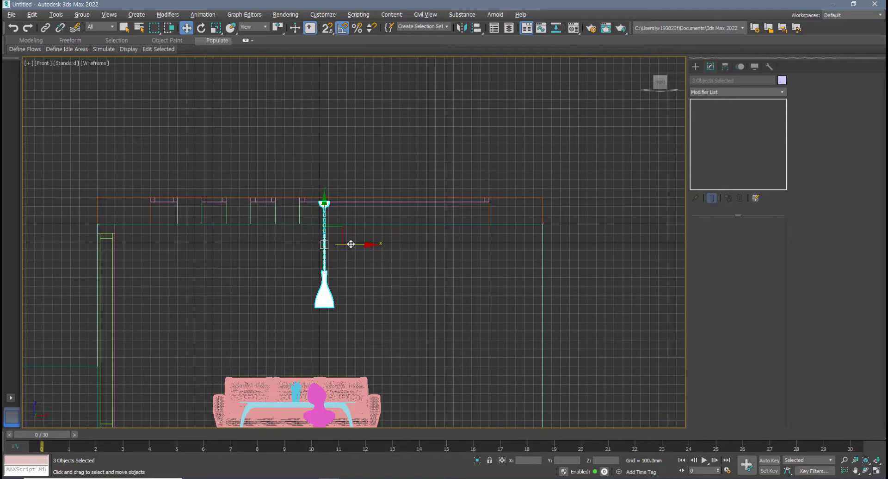
middle_drag(350, 245, 351, 243)
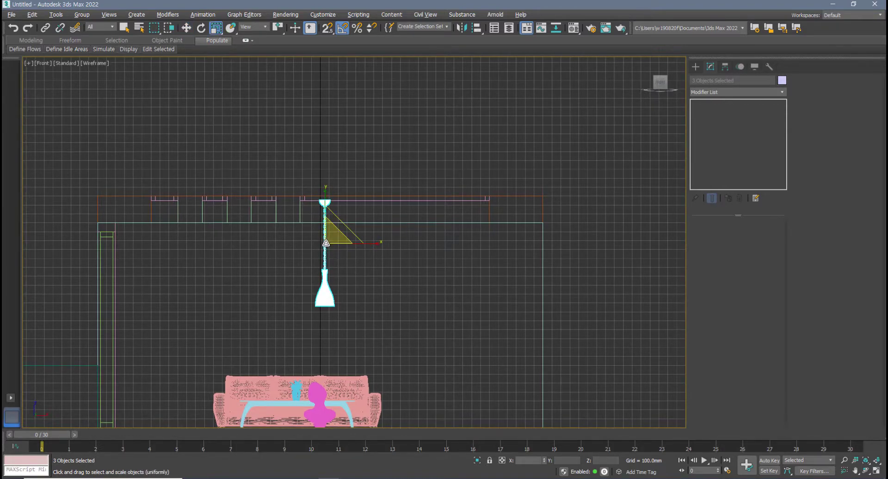
drag(326, 242, 334, 240)
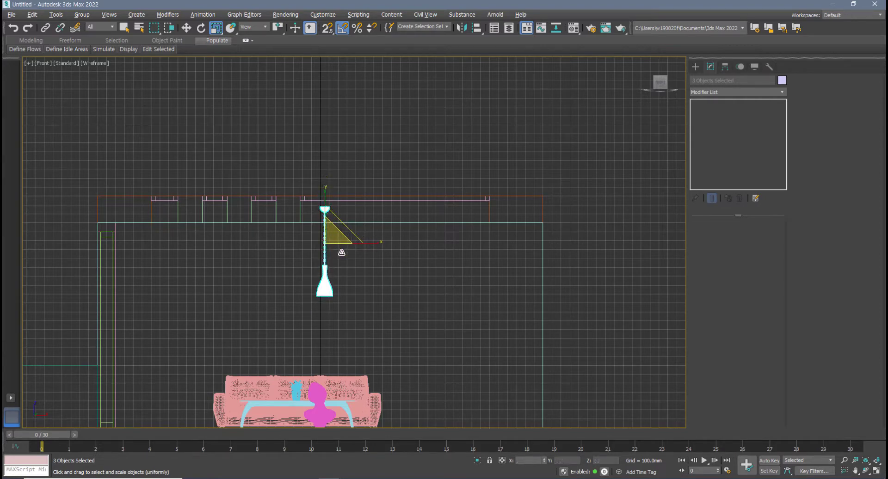
middle_drag(344, 255, 350, 262)
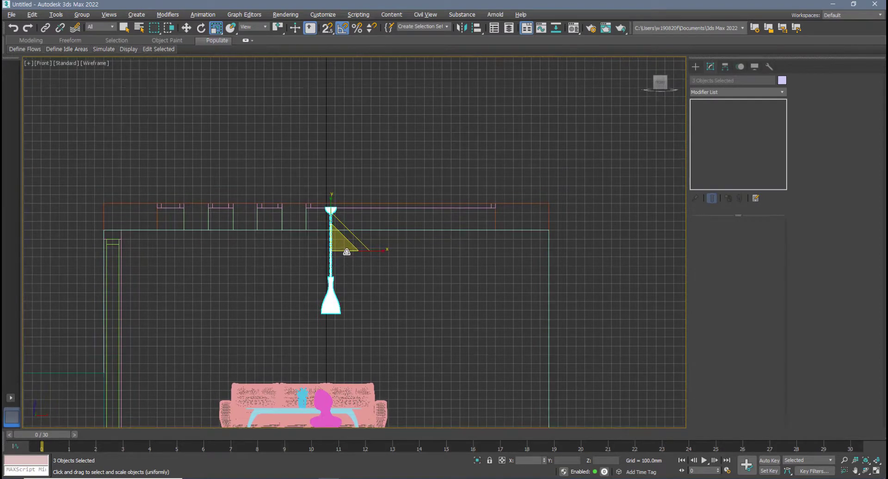
Shift the lamp slightly left and up in the Front view so its canopy meets the upper ceiling line
key(w)
drag(344, 234, 337, 232)
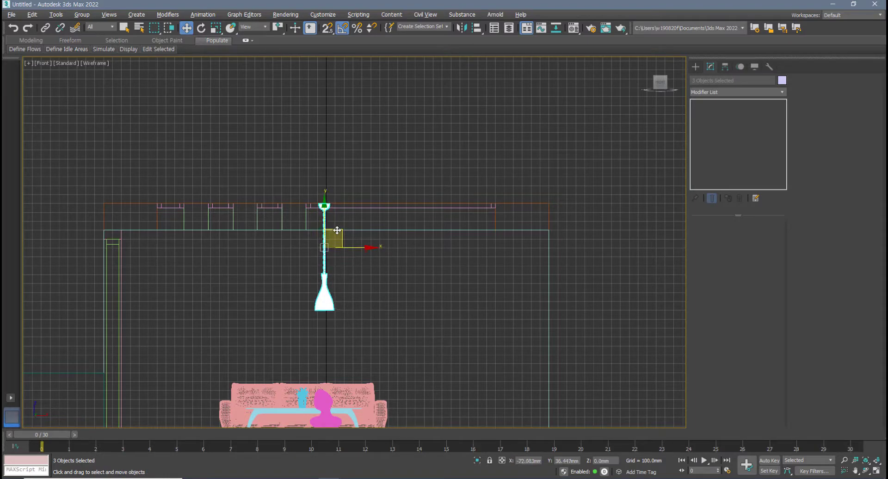
key(alt+w)
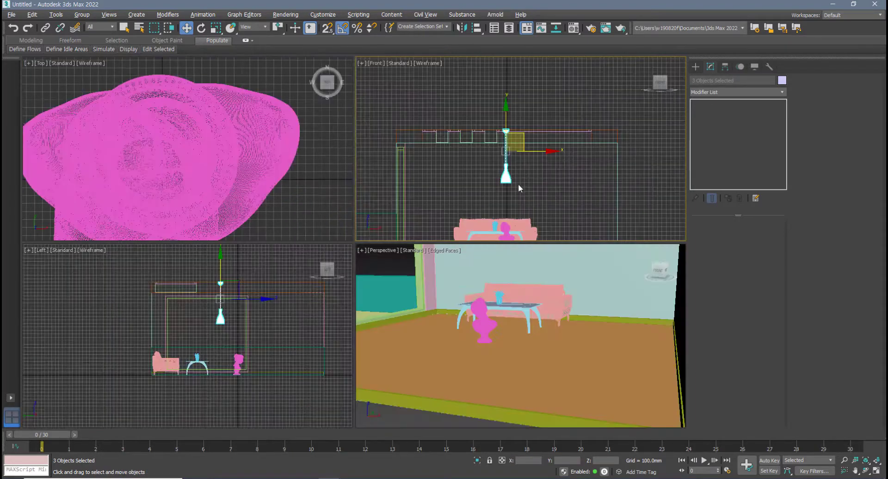
Move the lamp along the Y axis in the Perspective view, from above the bust toward the table and sofa
scroll(471, 318, down, 3)
mouse_move(471, 319)
middle_down()
mouse_move(468, 329)
mouse_move(460, 312)
middle_up()
key(alt+w)
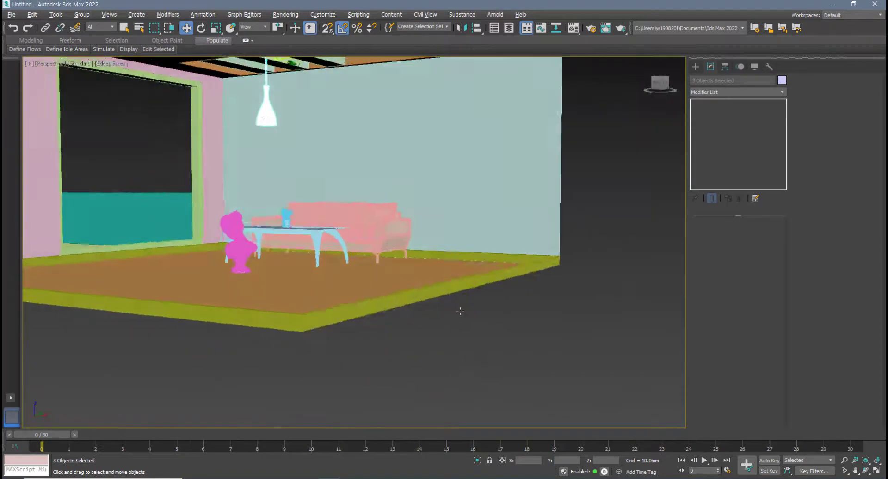
middle_drag(359, 245, 388, 344)
alt+middle_drag(387, 332, 315, 313)
alt+middle_drag(342, 196, 323, 194)
drag(336, 150, 368, 151)
key(alt+w)
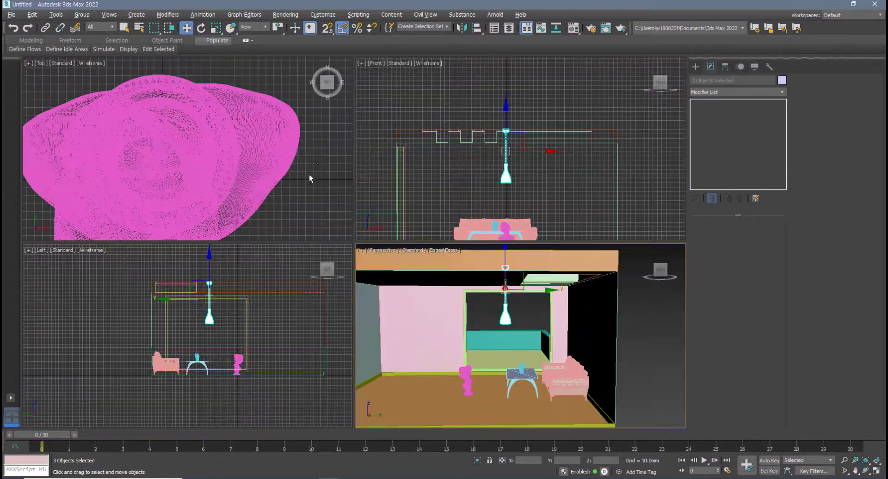
Move the lamp in the Top view past the table's left end toward the window wall
scroll(196, 140, down, 3)
scroll(195, 140, down, 5)
middle_drag(196, 92, 257, 203)
scroll(195, 199, down, 2)
scroll(196, 179, up, 1)
scroll(251, 193, down, 3)
scroll(247, 211, up, 3)
drag(256, 202, 189, 199)
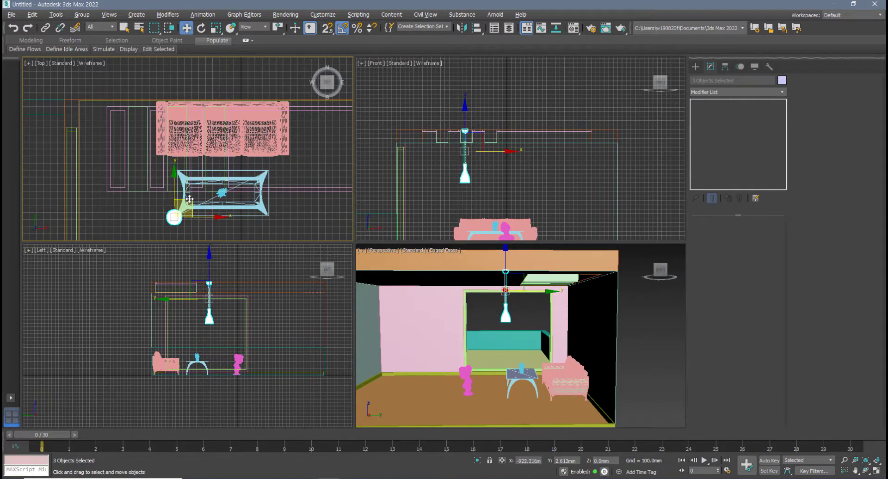
middle_drag(189, 199, 217, 193)
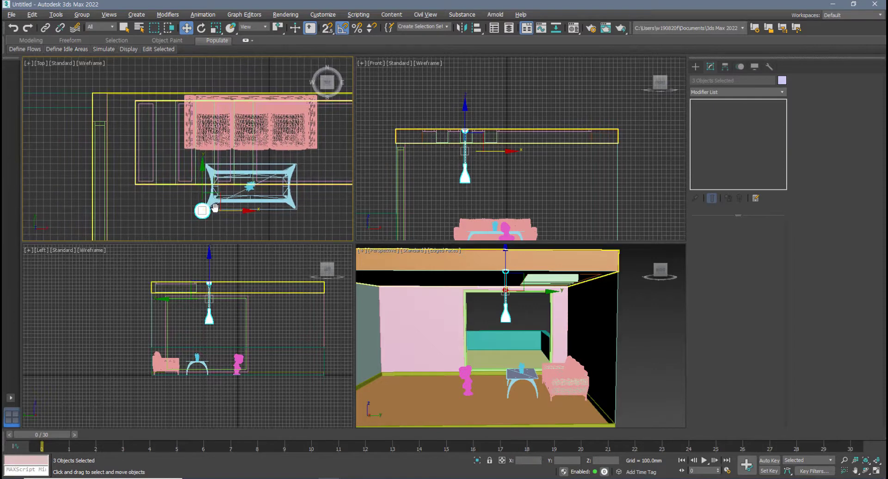
drag(226, 207, 181, 198)
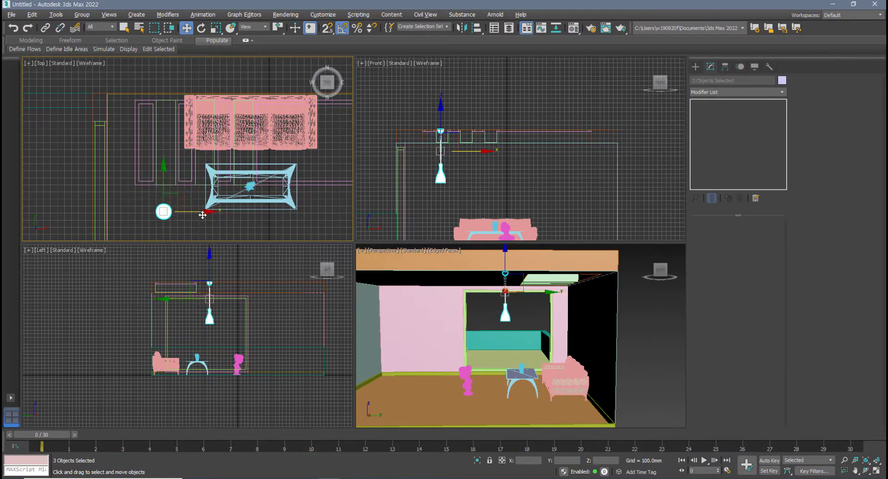
middle_drag(203, 215, 177, 214)
Reselect all three lamp parts and lower the lamp in the Left view until its canopy hangs just below the ceiling beams
middle_click(470, 325)
key(alt+w)
alt+middle_drag(416, 312, 463, 299)
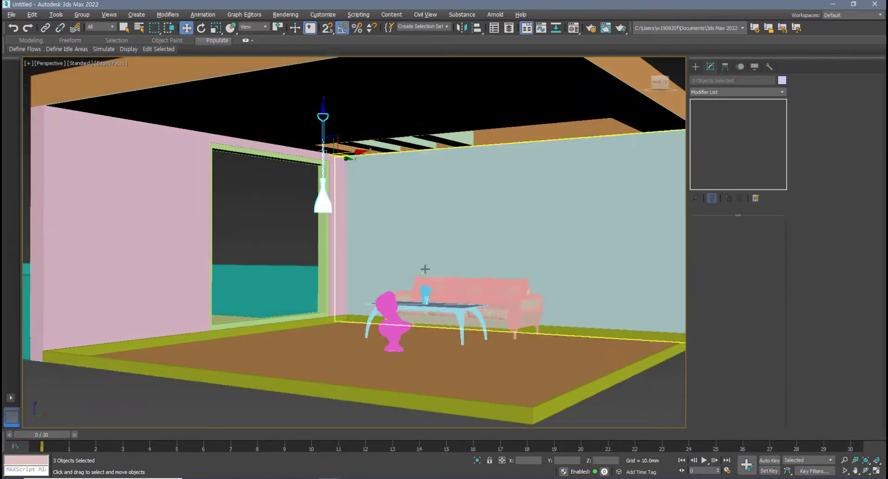
click(280, 241)
click(323, 203)
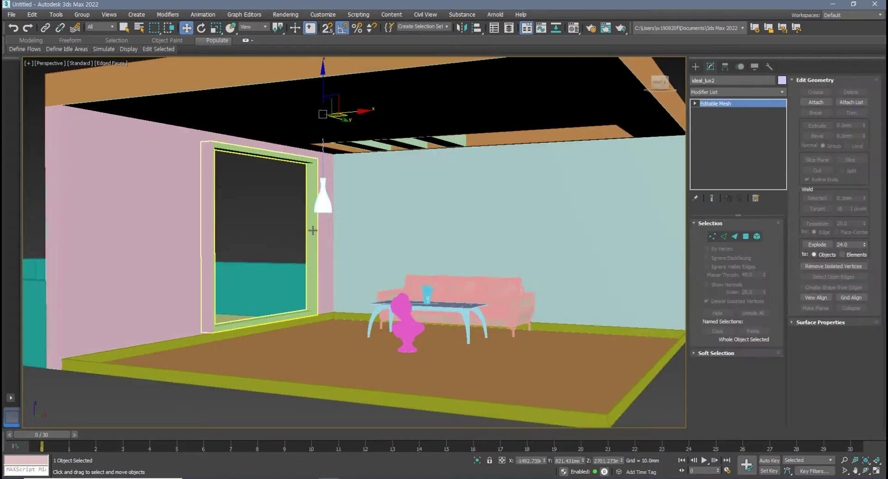
key(alt+w)
scroll(432, 145, up, 2)
scroll(462, 286, up, 1)
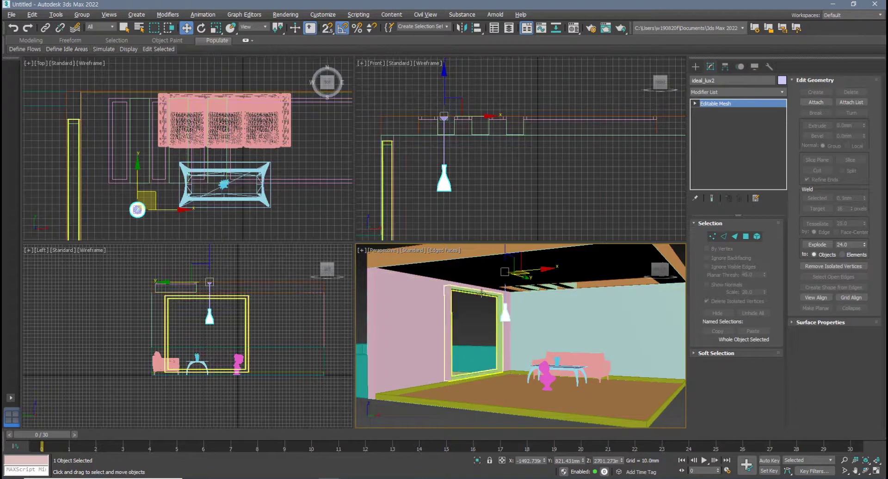
scroll(209, 313, up, 3)
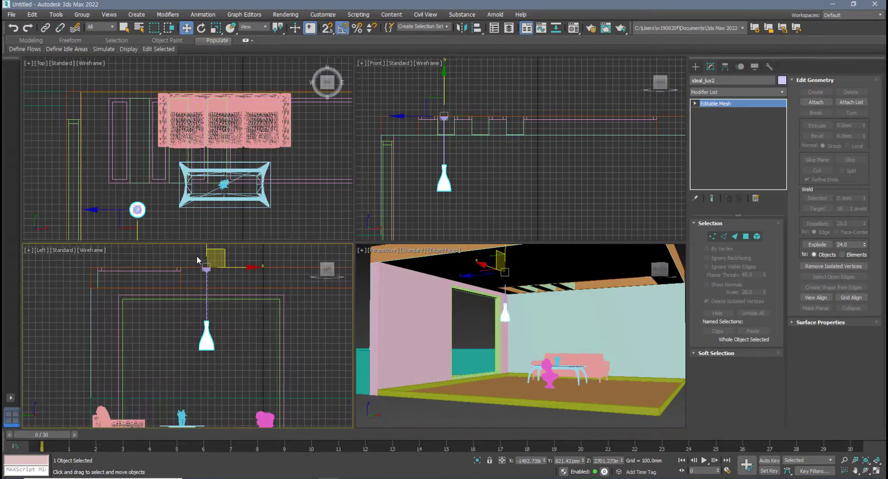
click(199, 257)
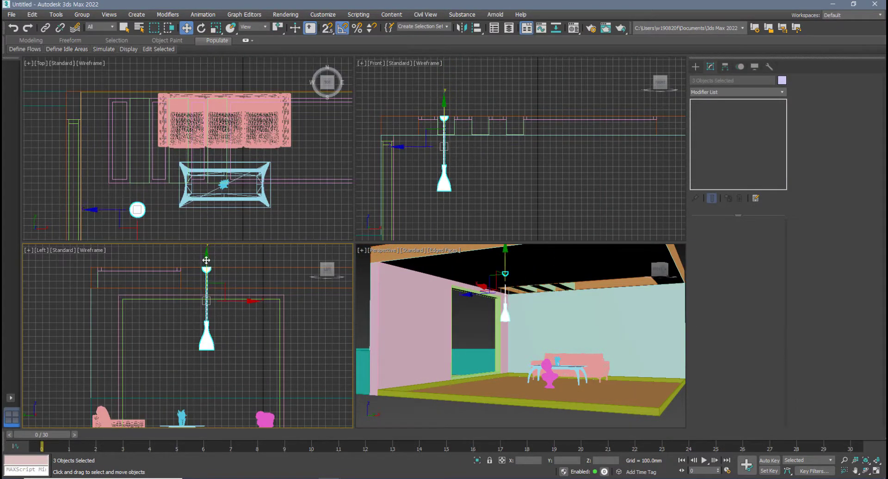
drag(206, 266, 206, 292)
Fine-tune the lamp's height in the Left view, bringing the canopy's flat top up close to the ceiling line
scroll(206, 292, up, 6)
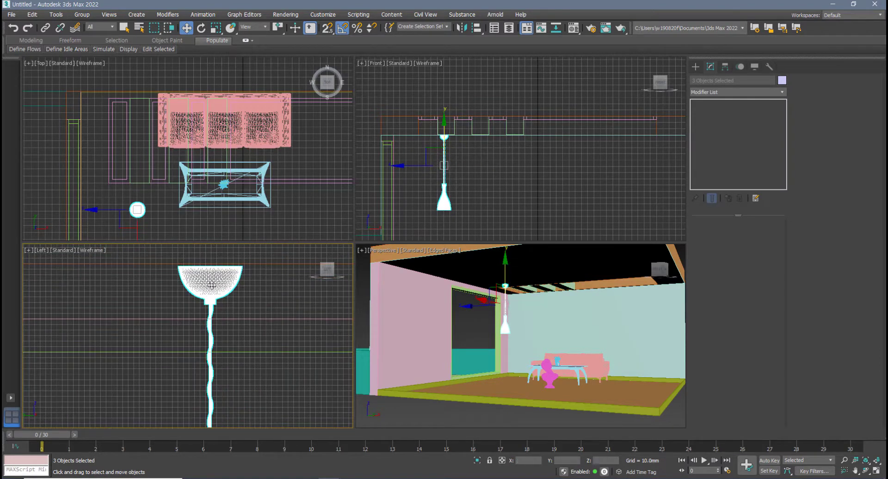
scroll(210, 275, up, 2)
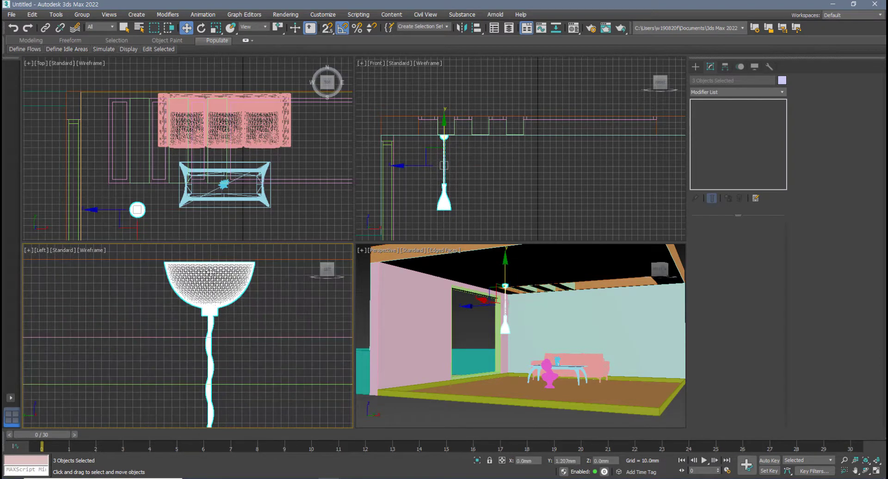
drag(210, 268, 210, 265)
scroll(210, 265, up, 4)
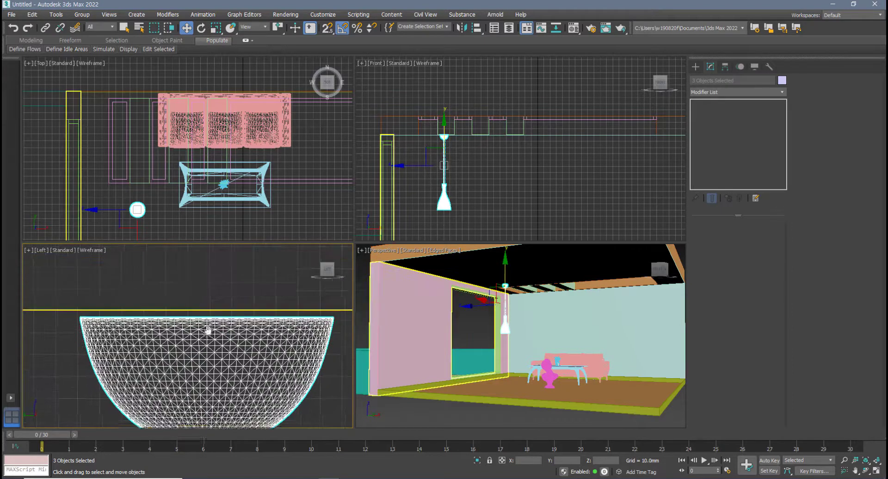
scroll(210, 320, down, 10)
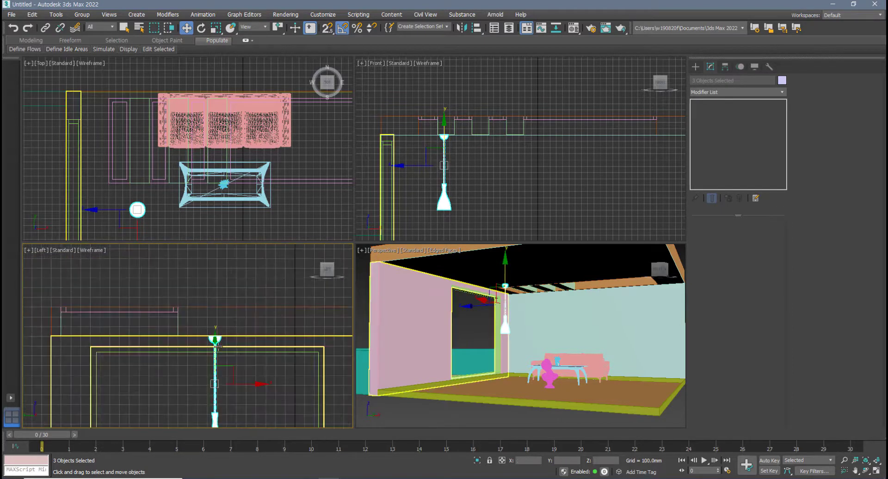
scroll(217, 369, up, 8)
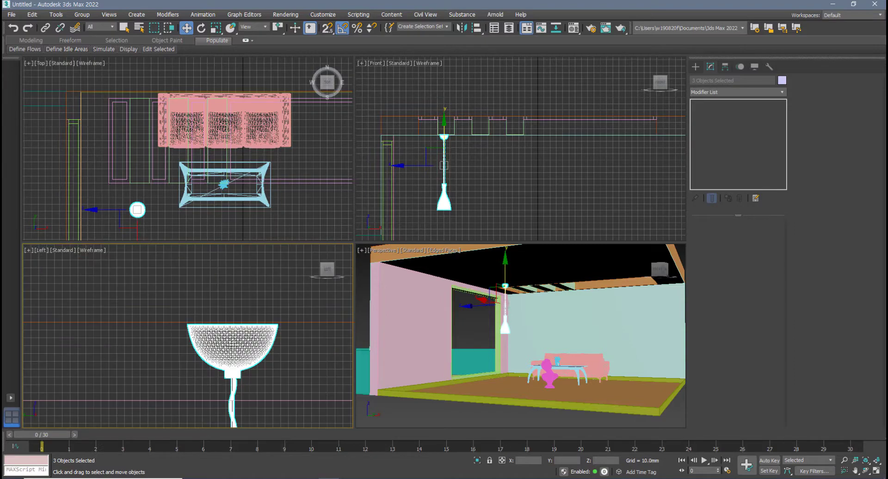
Reselect the whole lamp in the Front view and raise it slightly until the canopy touches the underside of the ceiling beam
click(476, 157)
scroll(470, 179, up, 6)
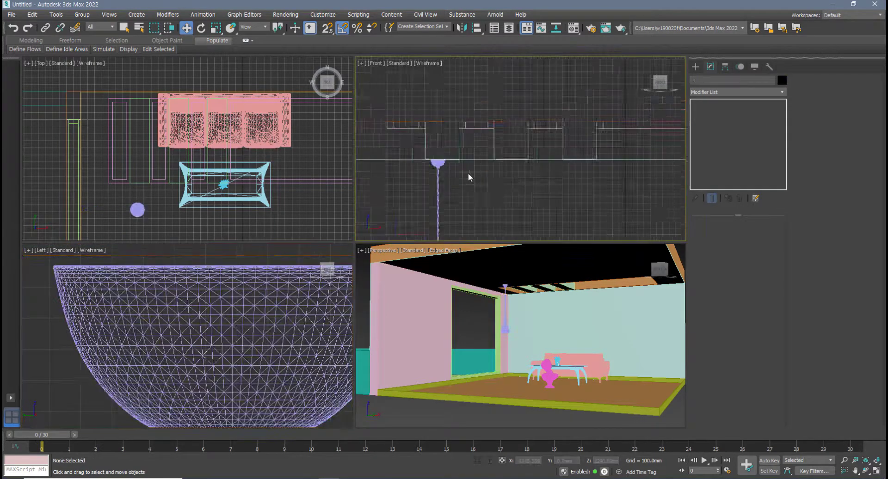
scroll(445, 171, down, 5)
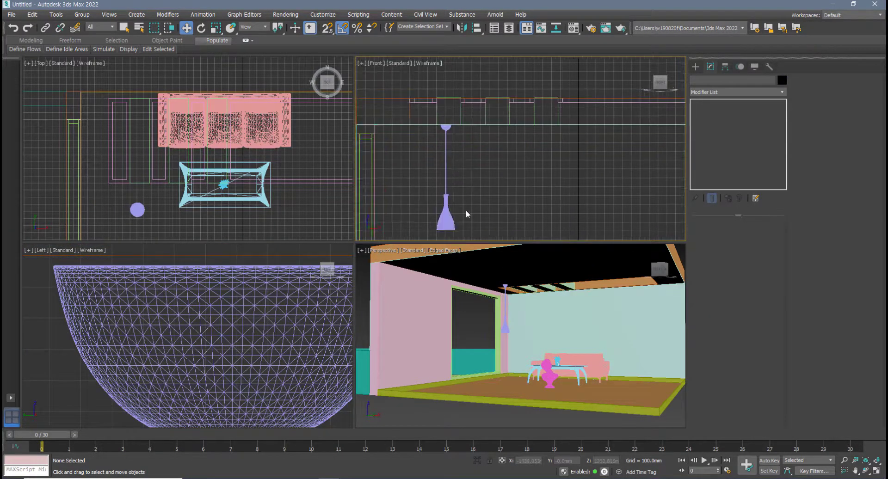
drag(419, 128, 421, 128)
scroll(444, 176, up, 8)
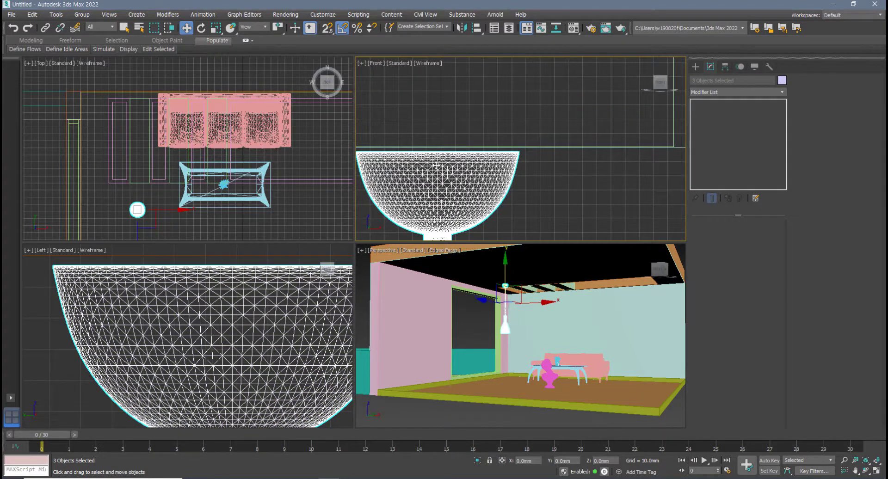
middle_drag(455, 180, 431, 182)
key(alt+w)
middle_drag(248, 280, 396, 274)
drag(387, 306, 384, 298)
scroll(384, 299, down, 10)
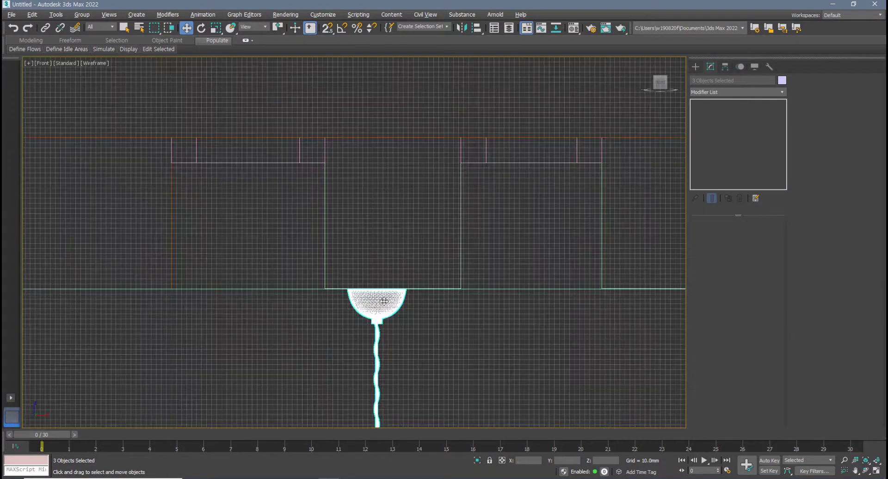
Move the lamp in the Top view so it hangs centred over the table and potted plant
key(alt+w)
mouse_move(532, 353)
alt+middle_down()
mouse_move(561, 353)
mouse_move(501, 353)
mouse_move(484, 366)
mouse_move(518, 355)
alt+middle_up()
middle_drag(199, 186, 200, 187)
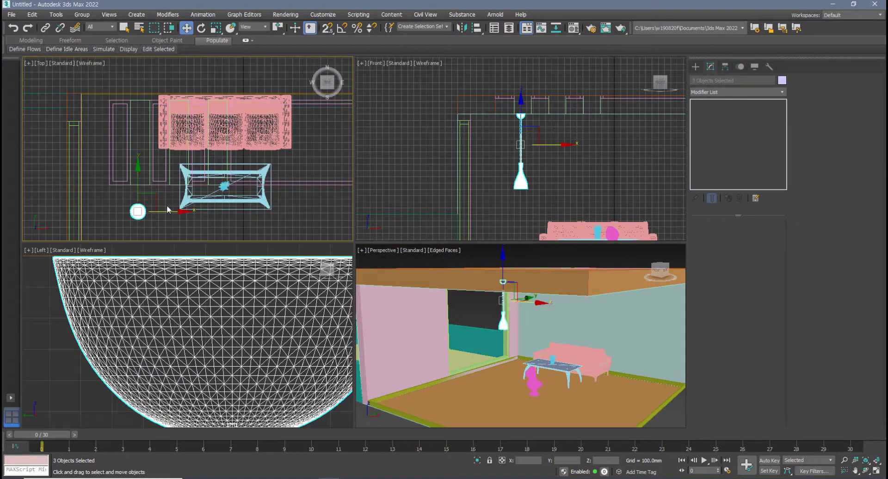
drag(156, 195, 242, 171)
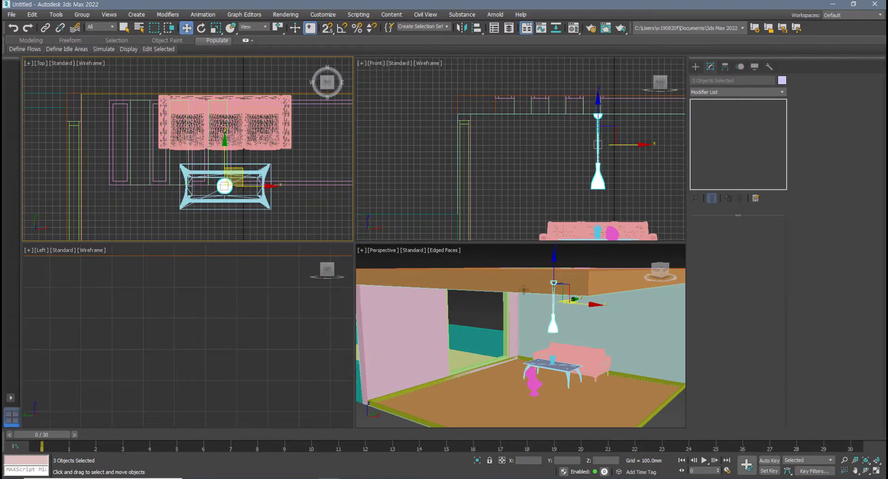
Try cloning the pendant lamp along the X axis as two evenly spaced copies, using the Copy option
scroll(524, 291, down, 5)
middle_drag(510, 308, 391, 222)
key(alt+w)
scroll(385, 233, up, 6)
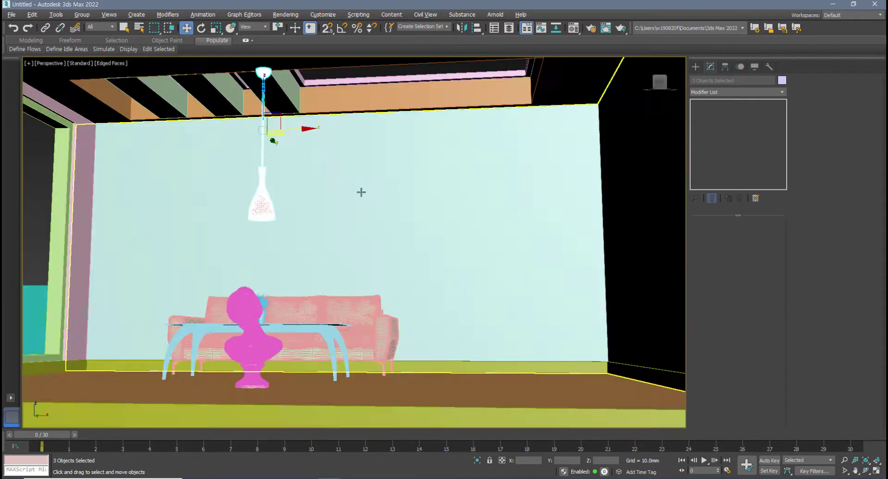
middle_drag(361, 192, 363, 222)
shift+drag(306, 164, 359, 164)
click(446, 282)
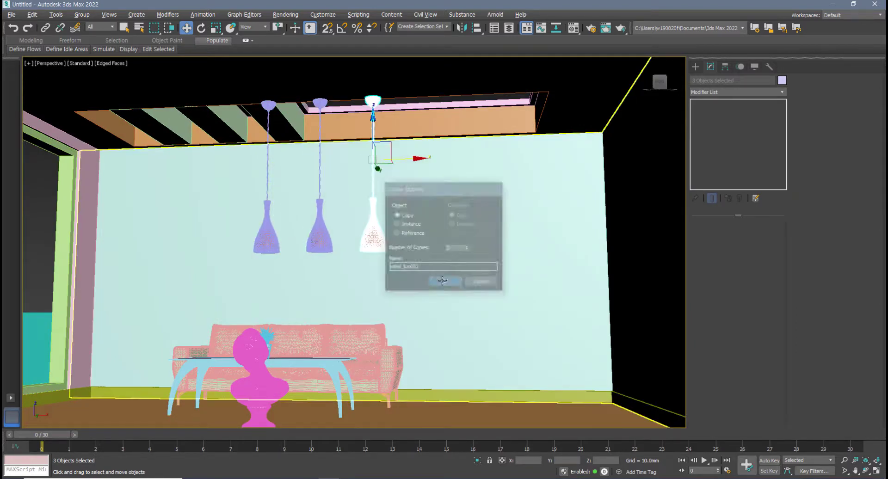
Undo the two lamp copies and examine the original pendant above the table from different angles and distances
scroll(424, 275, down, 6)
alt+middle_drag(424, 275, 442, 245)
scroll(431, 260, up, 6)
alt+middle_drag(421, 290, 368, 223)
scroll(430, 271, up, 5)
scroll(368, 223, up, 2)
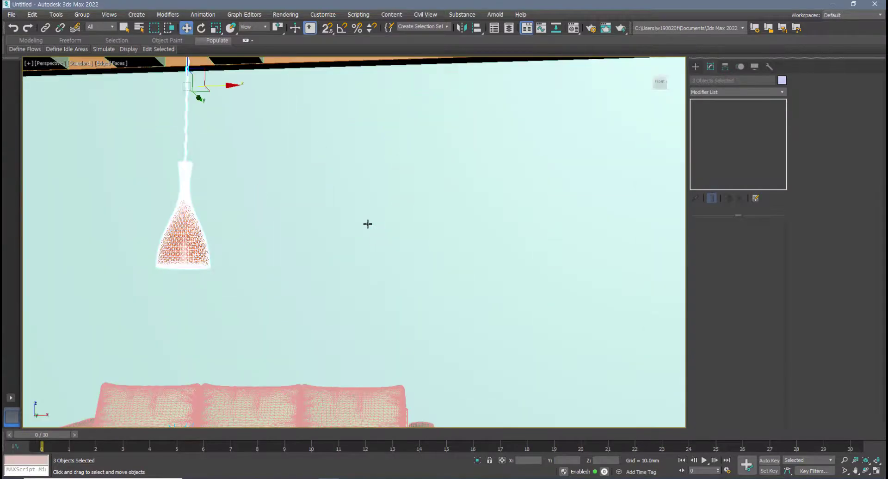
scroll(353, 234, down, 6)
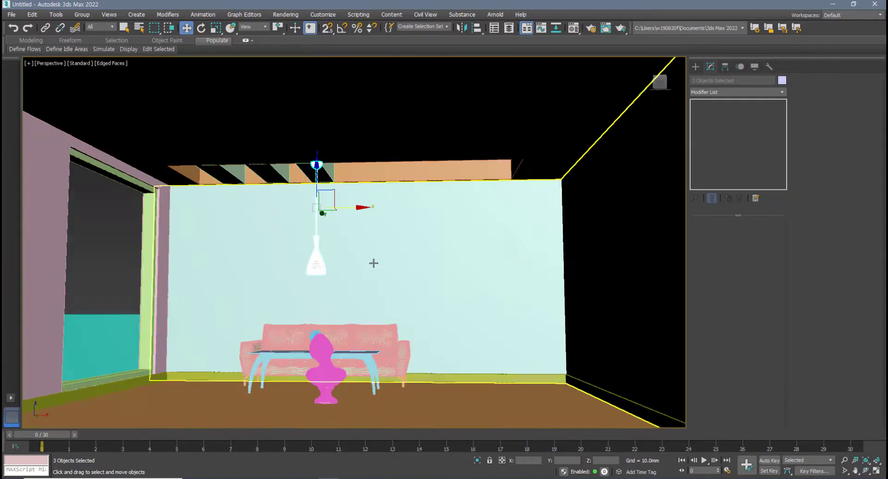
Move the pendant lamp along the Y axis to the front edge of the center table and clear the selection
alt+middle_drag(374, 263, 359, 222)
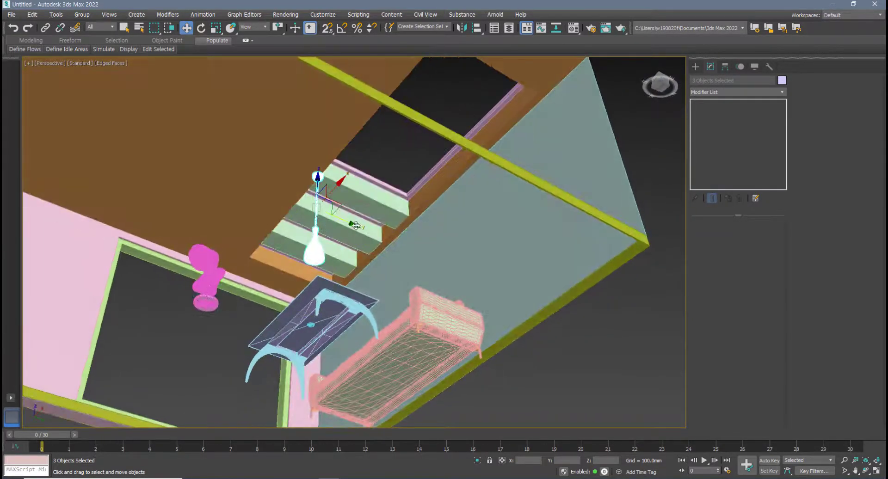
drag(356, 225, 330, 211)
alt+middle_drag(330, 210, 292, 270)
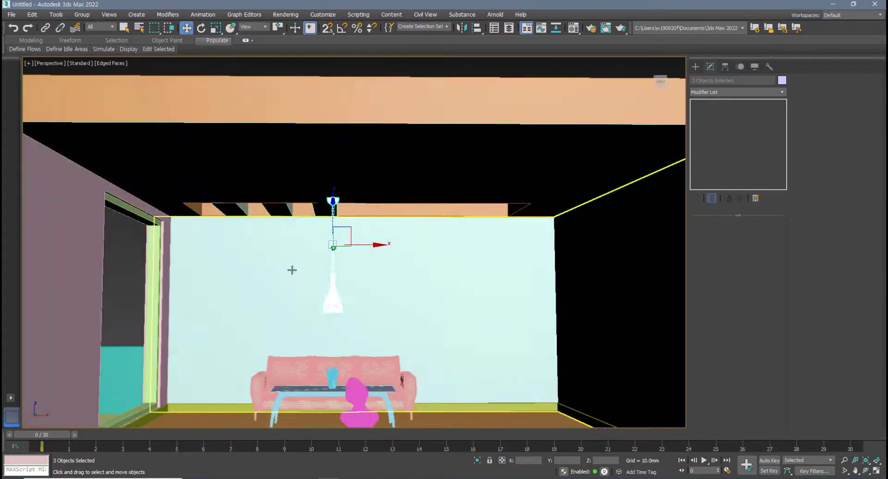
key(alt+w)
middle_drag(603, 191, 511, 153)
click(527, 221)
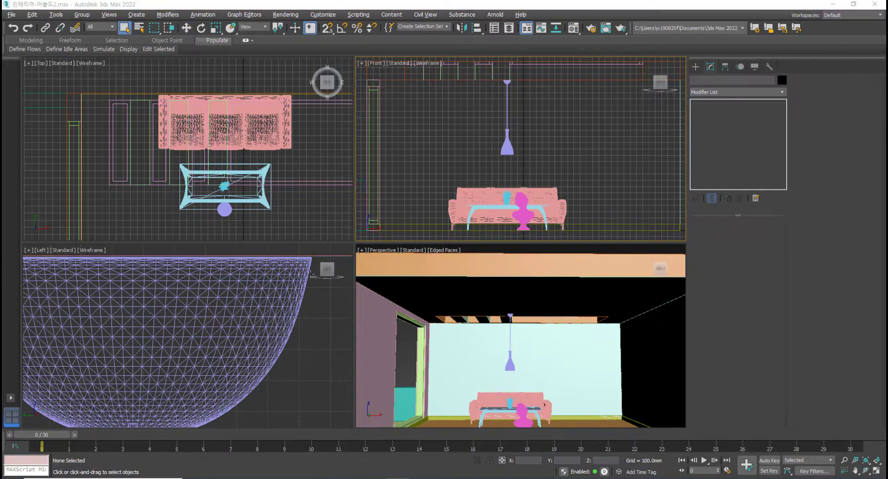
Examine the furnished room from outside and from several closer angles in the Perspective view
scroll(468, 365, down, 6)
alt+middle_drag(472, 354, 484, 377)
key(alt+w)
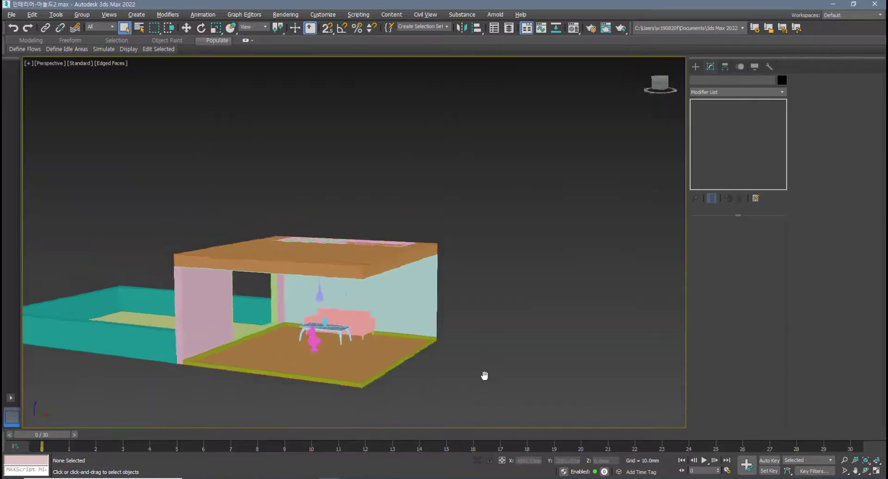
scroll(324, 332, up, 4)
mouse_move(361, 345)
alt+middle_down()
mouse_move(333, 332)
mouse_move(345, 341)
alt+middle_up()
scroll(346, 340, up, 3)
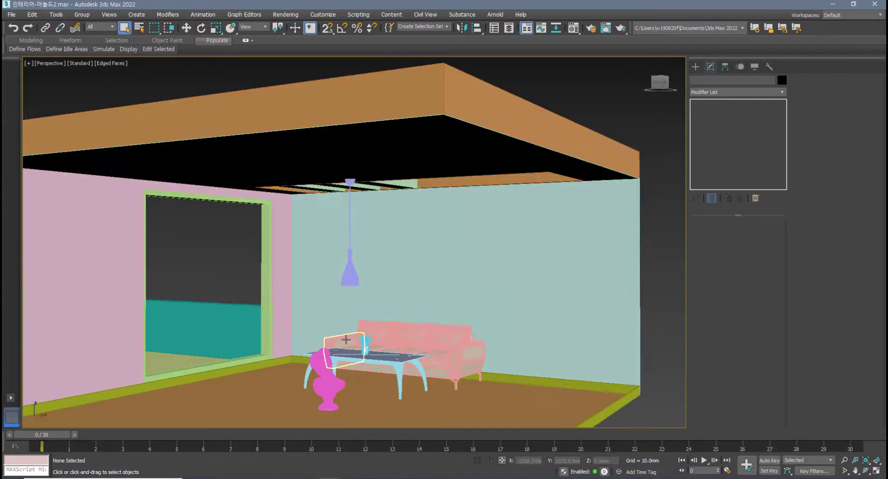
scroll(347, 342, up, 1)
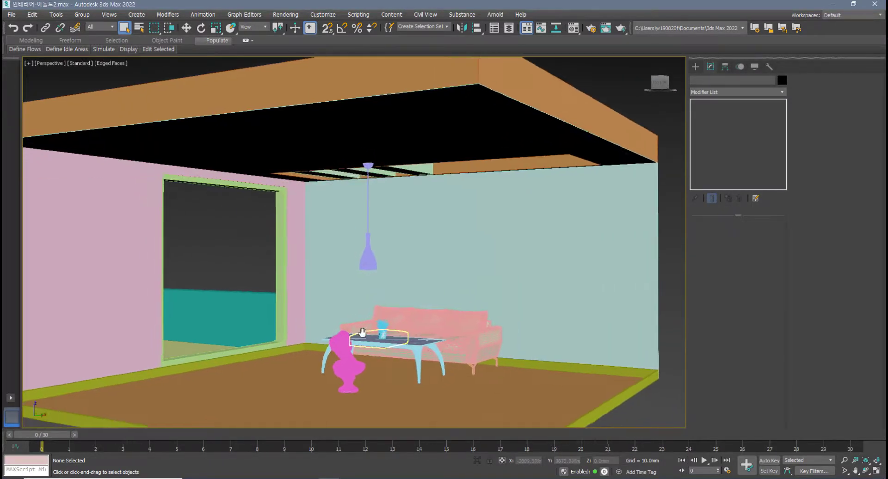
alt+middle_drag(346, 342, 206, 216)
alt+middle_drag(297, 311, 358, 329)
Merge the stand object t938_39v65 from the file 선반.max into the scene
click(12, 17)
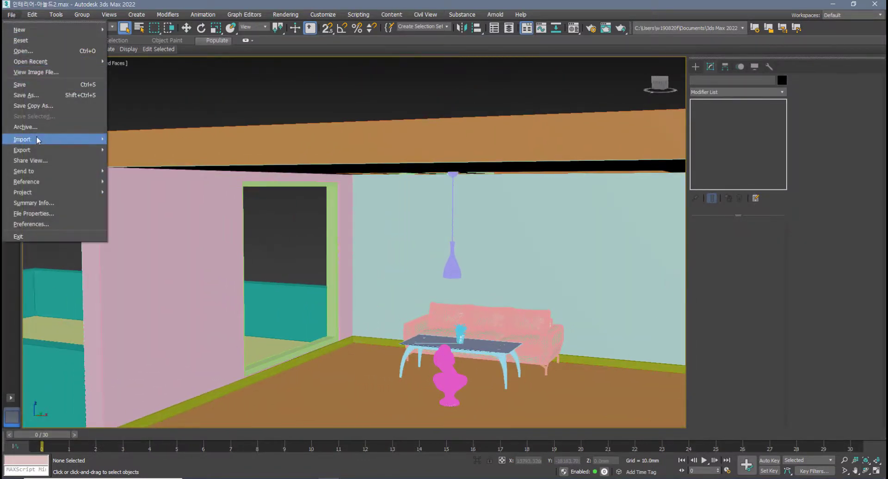
mouse_move(67, 140)
click(140, 150)
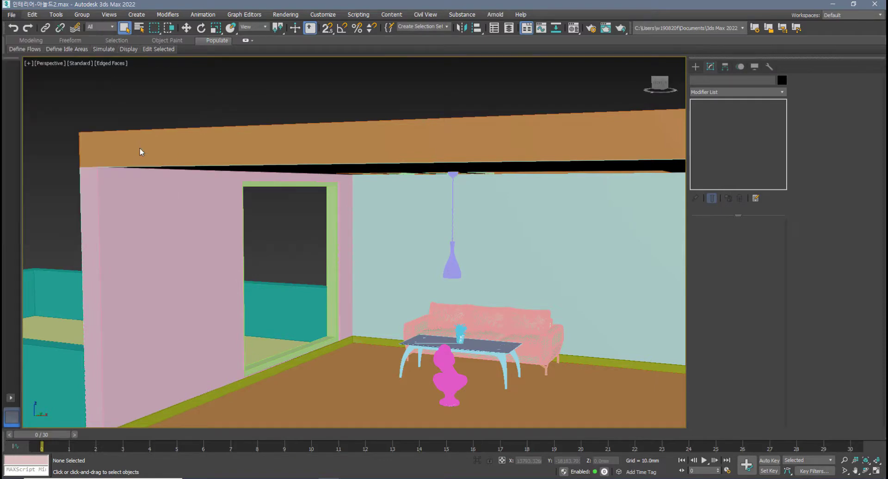
click(258, 144)
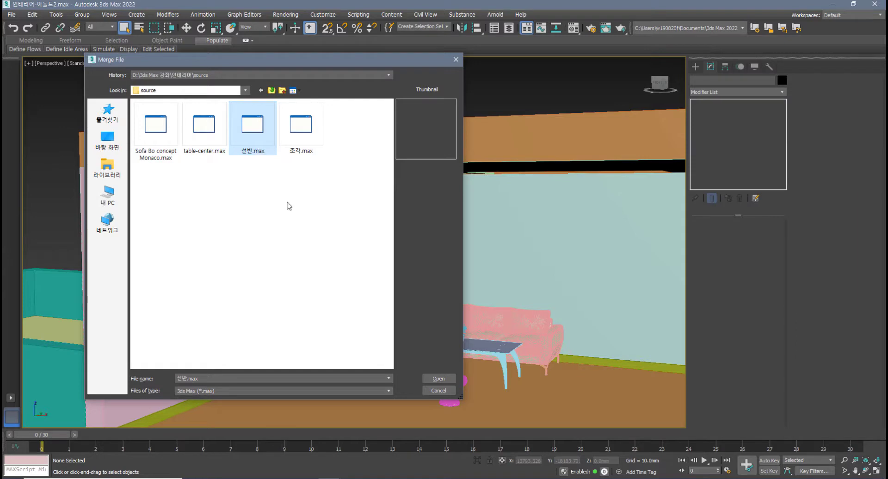
click(438, 379)
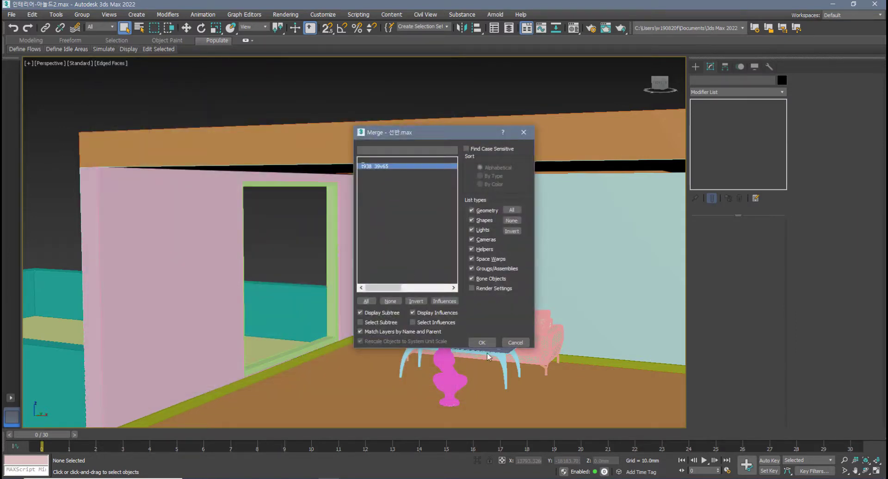
click(481, 343)
Move the stand in the Top view into the back corner between the sofa and the window wall
key(alt+w)
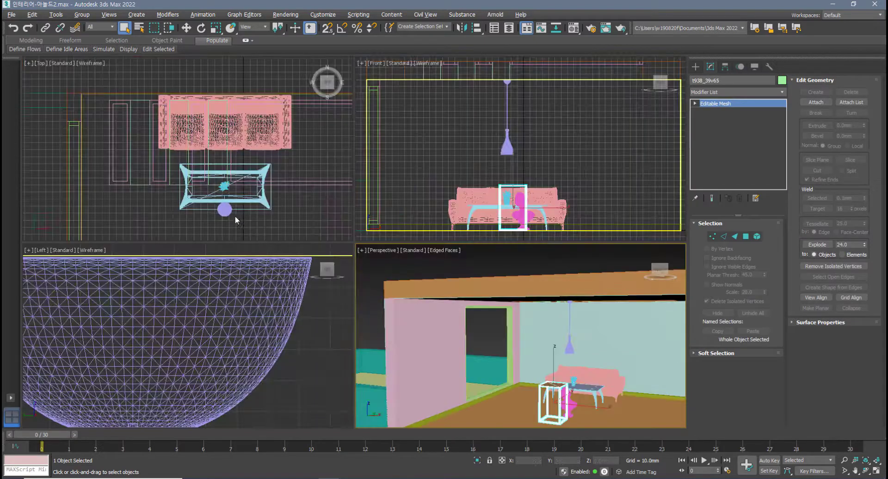
scroll(233, 213, down, 3)
scroll(255, 215, up, 2)
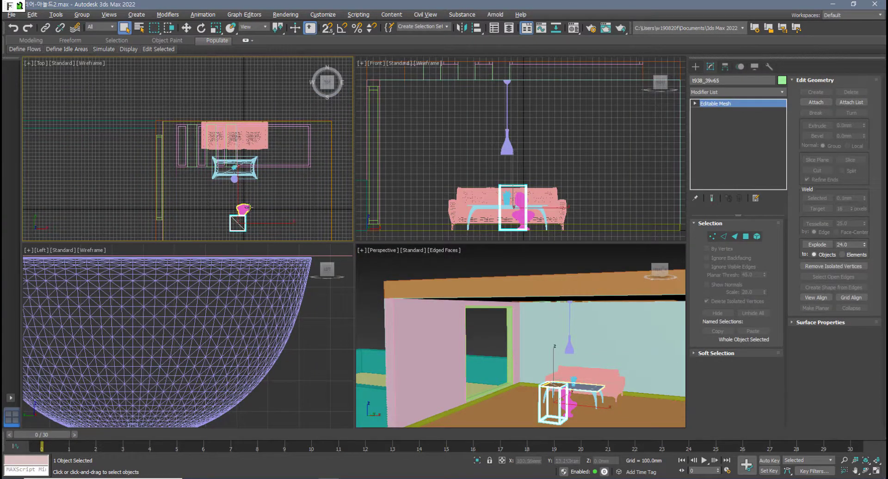
key(w)
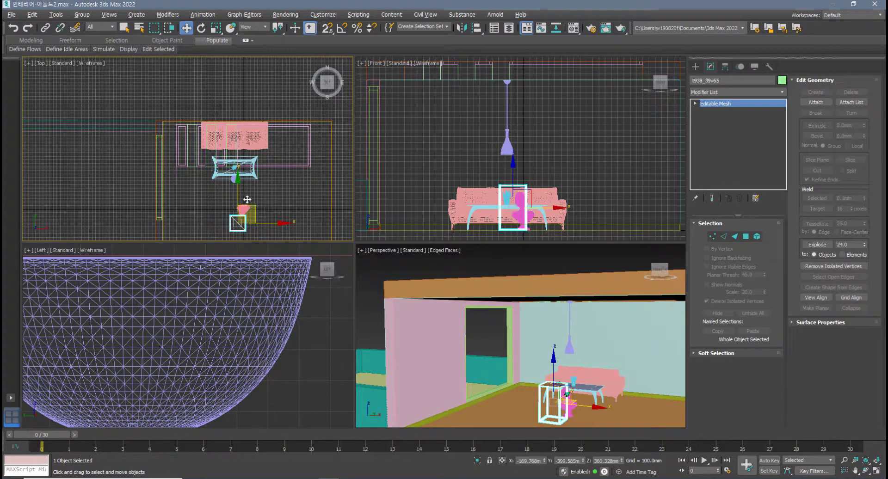
drag(247, 199, 190, 117)
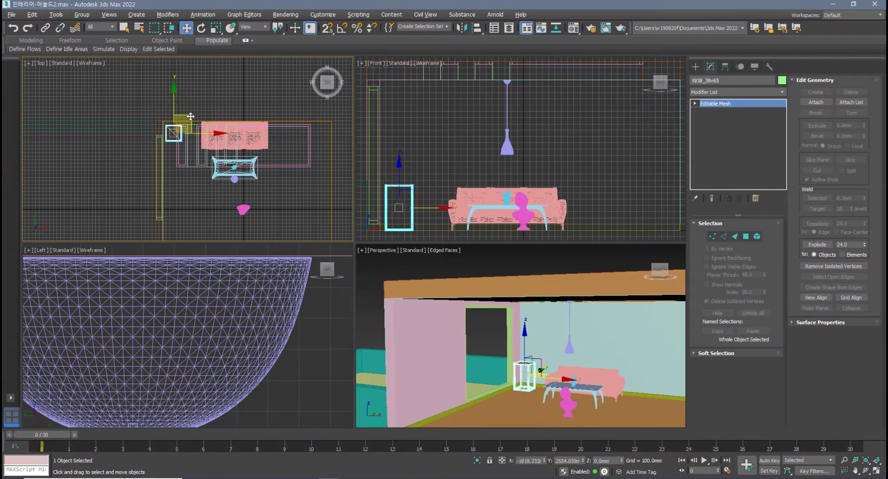
scroll(191, 117, up, 6)
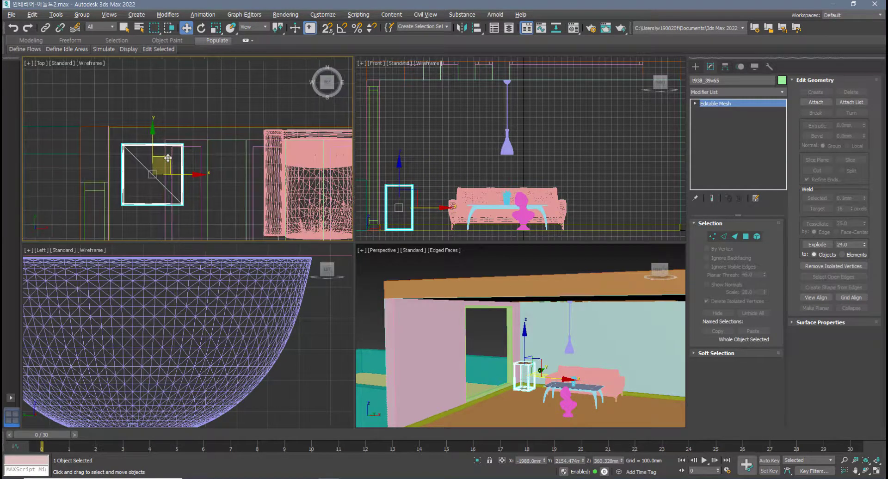
drag(168, 159, 159, 146)
scroll(404, 221, up, 4)
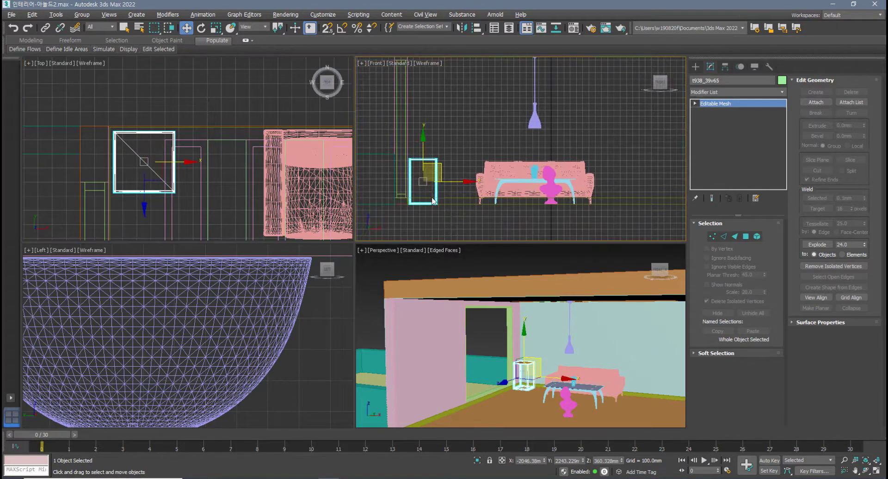
Lower the stand slightly in the Front view until its rounded feet rest on the floor line
key(alt+w)
scroll(291, 309, up, 6)
scroll(337, 277, up, 10)
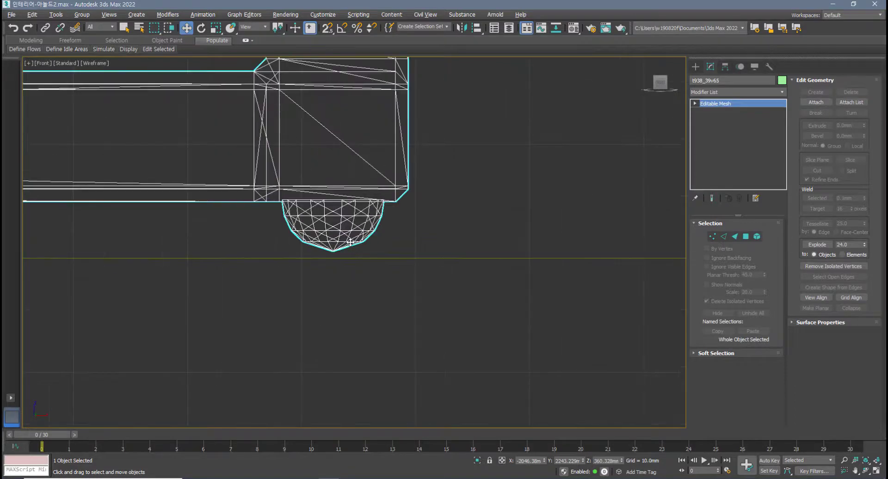
drag(351, 242, 348, 244)
scroll(348, 246, down, 5)
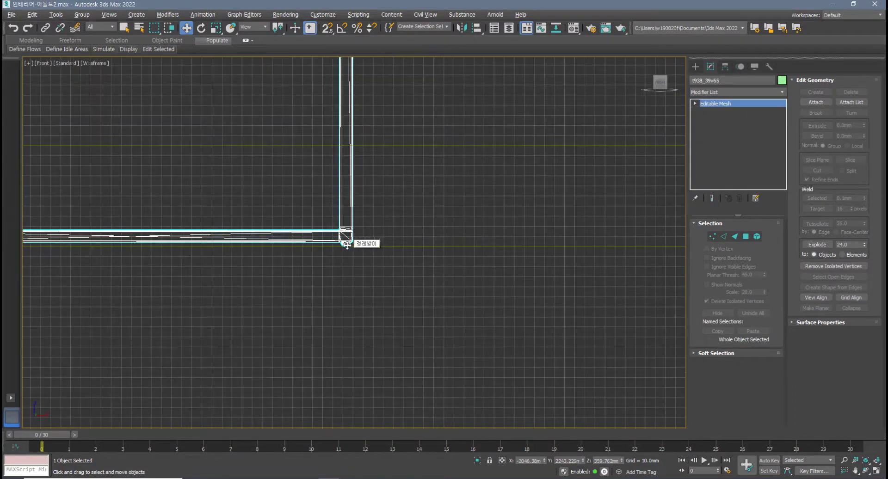
key(alt+w)
Select the sculpted bust and move it in the Front view to just above the stand
click(568, 382)
click(567, 382)
key(z)
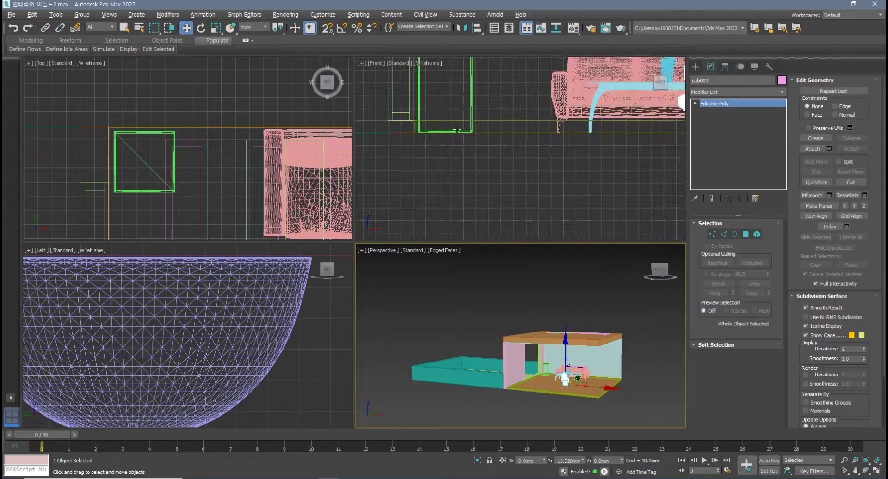
scroll(516, 155, up, 3)
middle_drag(515, 155, 570, 178)
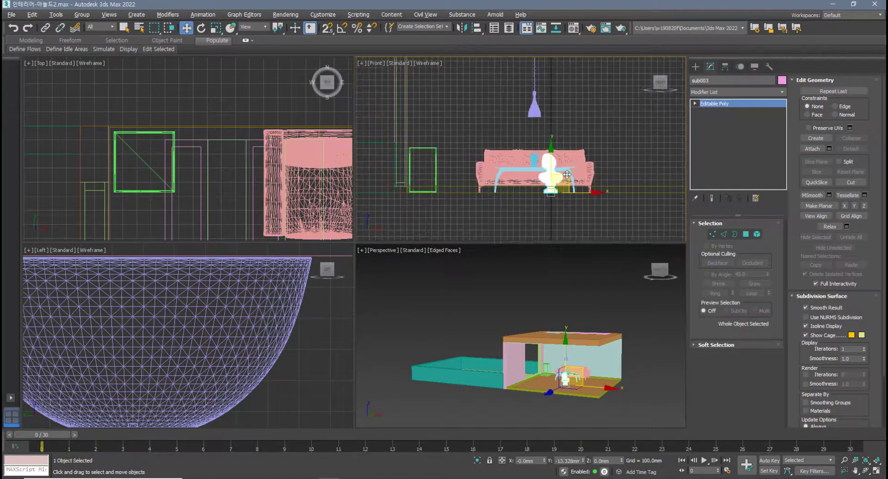
drag(568, 175, 430, 134)
scroll(431, 134, up, 6)
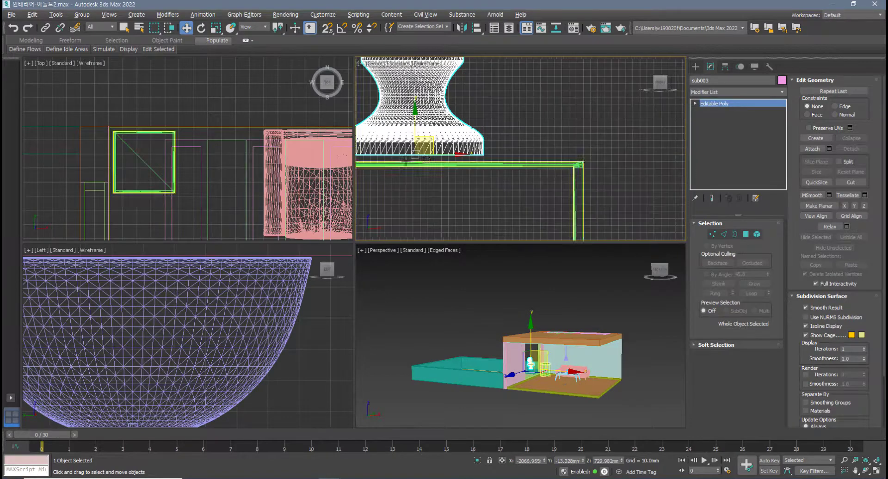
Lower the bust in the Front view until its base rests exactly on the stand's top surface
middle_drag(409, 162, 506, 161)
scroll(507, 161, up, 5)
drag(516, 160, 517, 171)
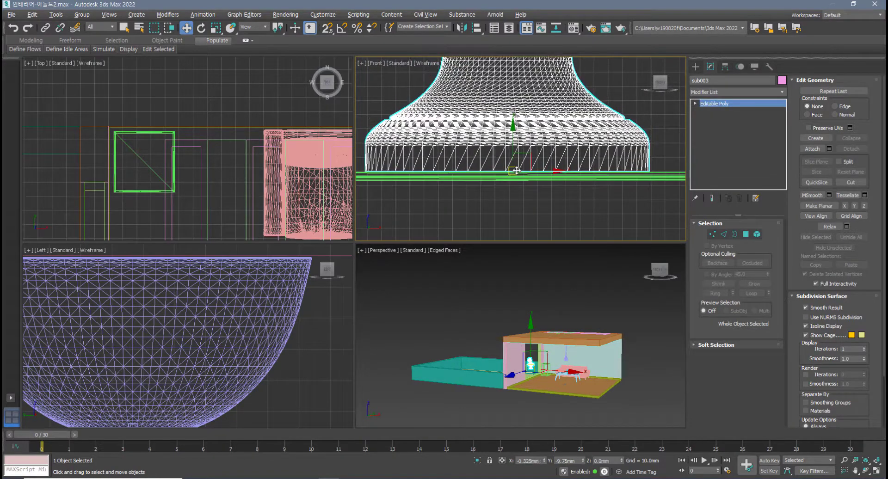
scroll(517, 171, up, 4)
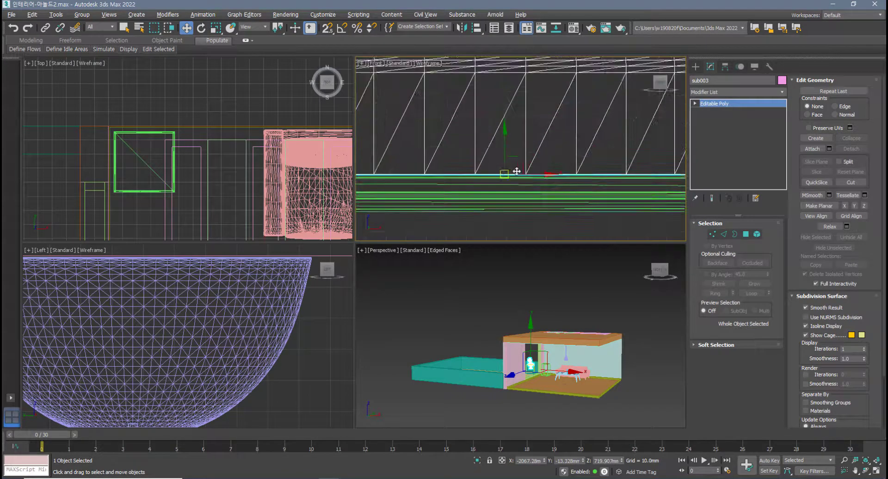
scroll(517, 170, up, 3)
drag(516, 172, 517, 173)
Move the bust back along the Y axis in the Top view and centre it on the stand
right_click(551, 310)
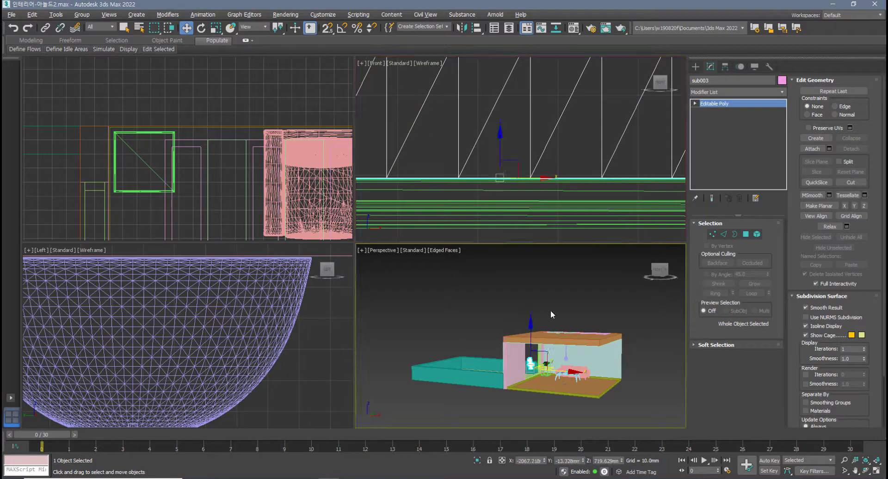
scroll(151, 185, down, 5)
middle_drag(160, 202, 177, 169)
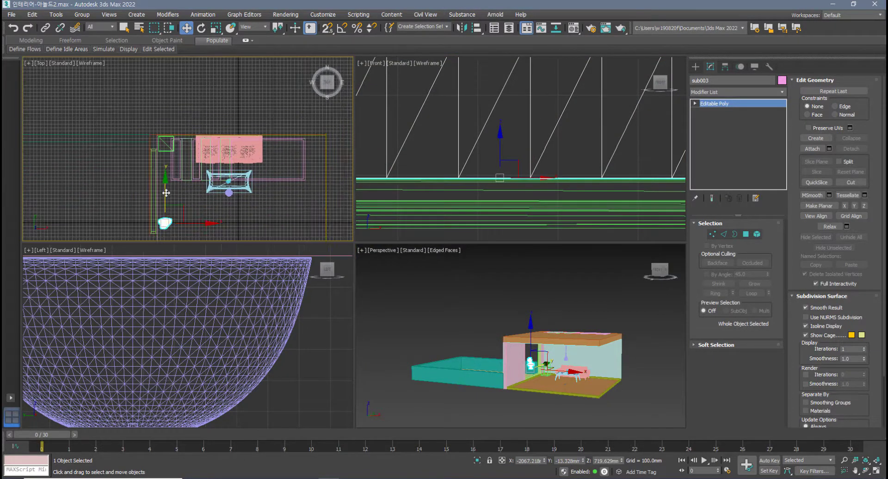
drag(166, 175, 172, 141)
scroll(162, 136, up, 6)
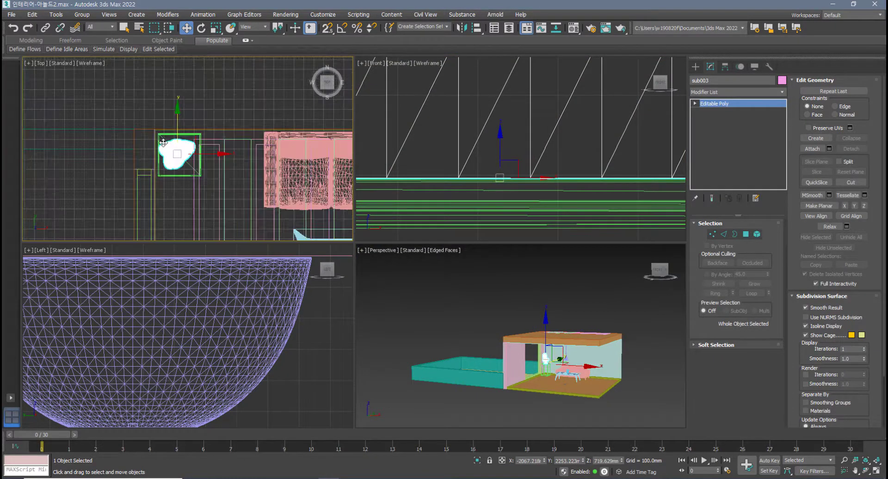
drag(229, 168, 232, 167)
Show the maximized Perspective view with Default Shading and inspect the bust on its stand up close
right_click(546, 359)
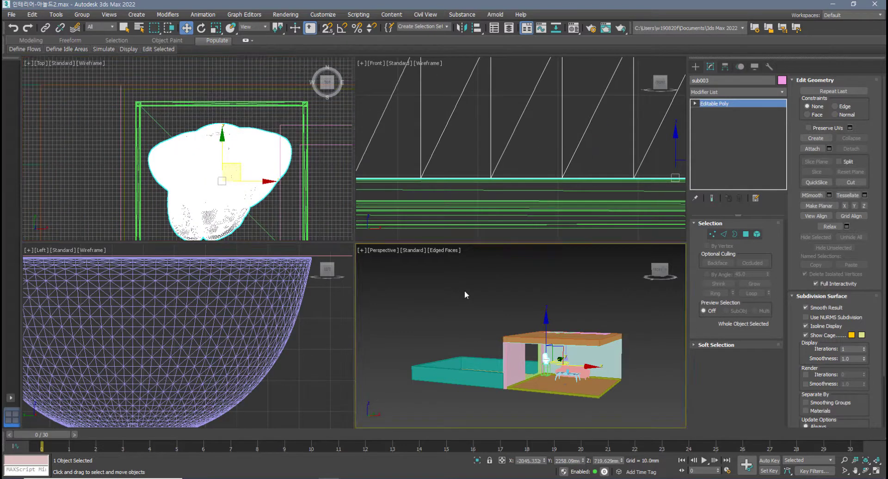
key(alt+w)
scroll(411, 296, up, 4)
scroll(411, 296, up, 3)
key(c)
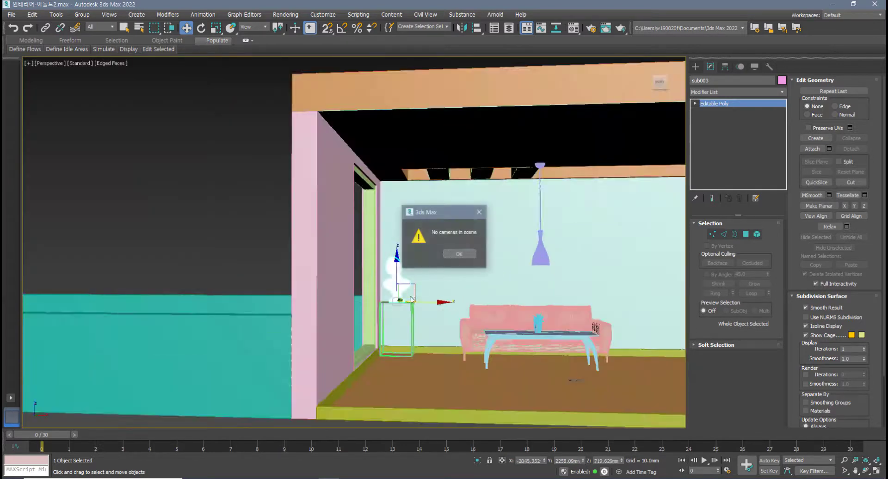
click(465, 257)
middle_drag(428, 278, 327, 279)
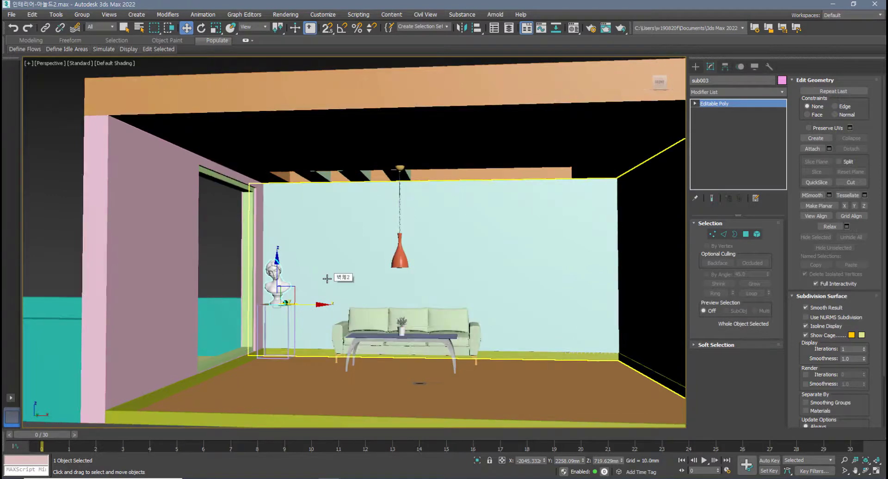
scroll(278, 306, up, 10)
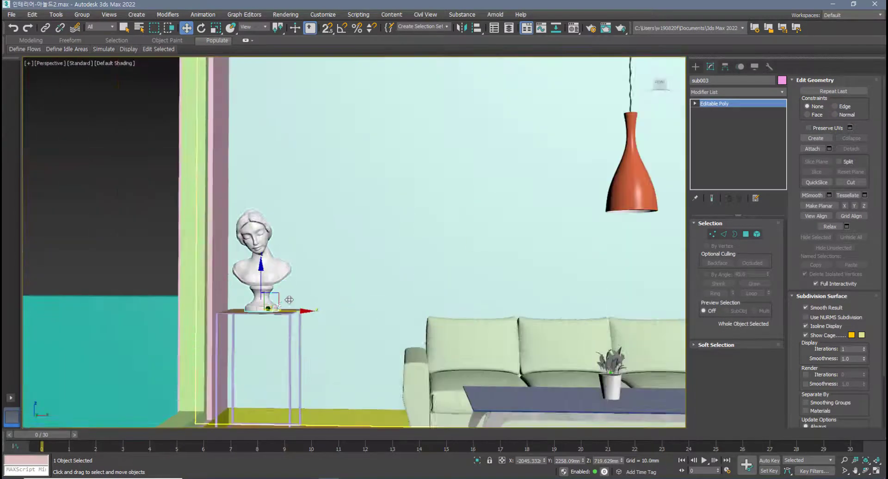
scroll(275, 312, down, 8)
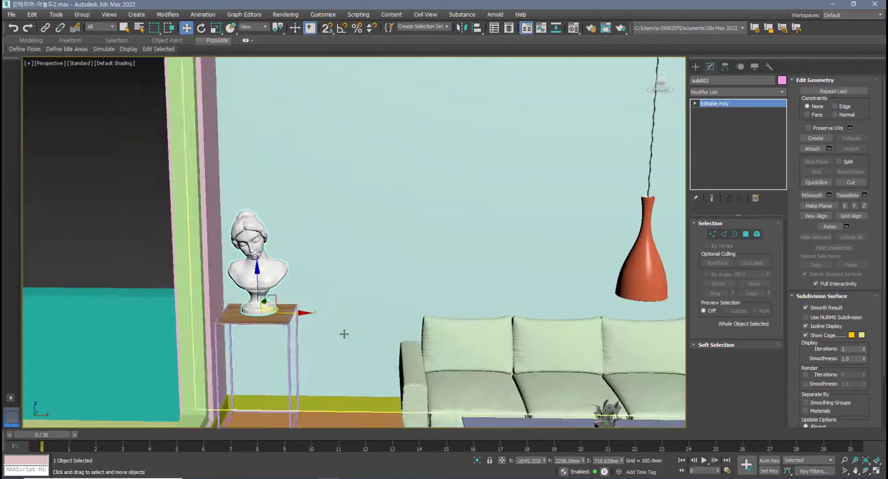
Rotate the bust about its vertical Z axis to about -165 degrees and check its facing from several angles
middle_drag(343, 332, 246, 278)
key(e)
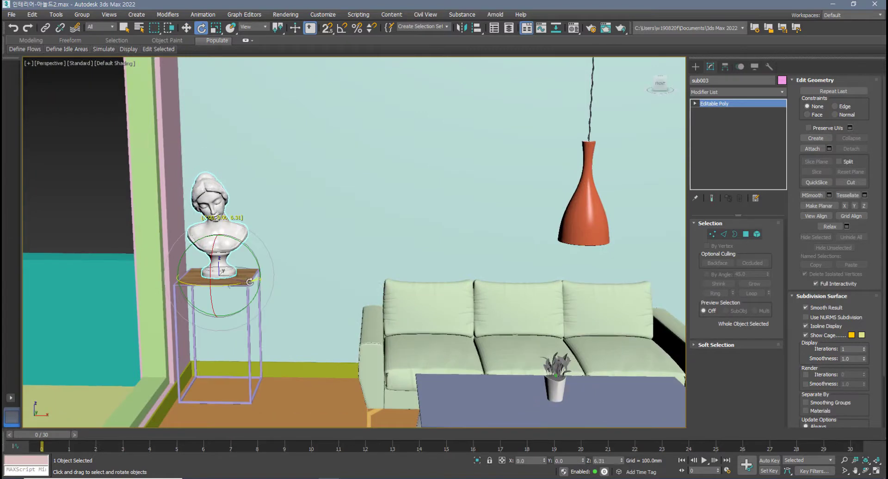
scroll(253, 282, down, 8)
scroll(257, 289, up, 3)
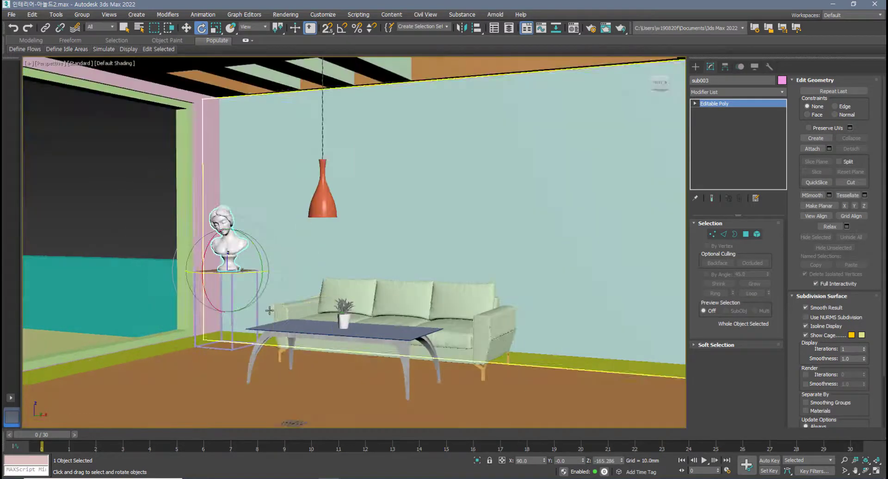
alt+middle_drag(268, 309, 279, 276)
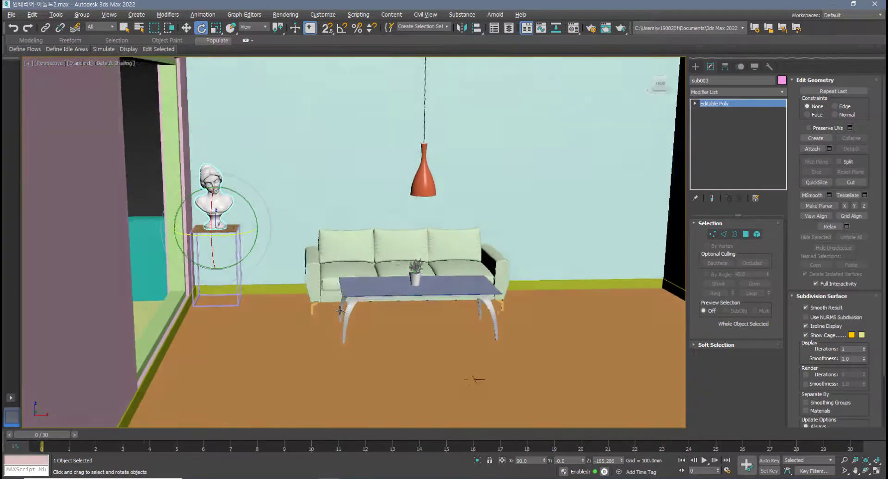
scroll(227, 215, up, 3)
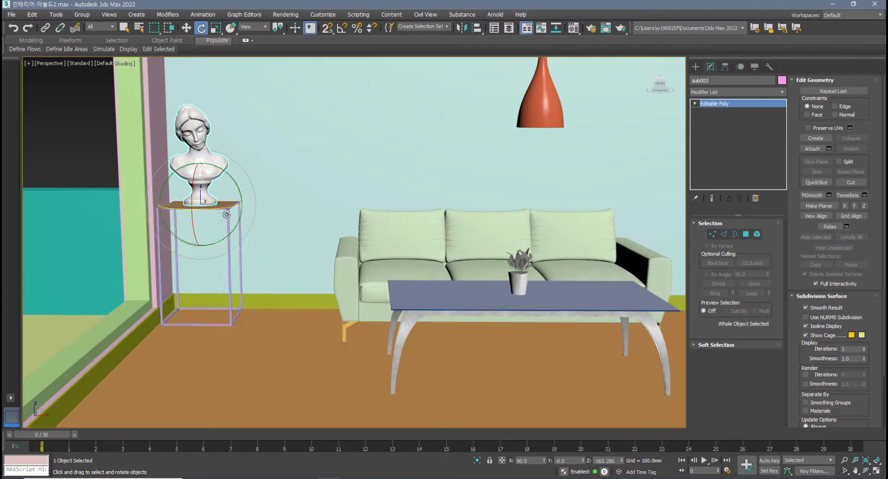
Select the bust together with its stand and move both along the X axis toward the sofa in the Top view
ctrl+click(226, 214)
ctrl+click(226, 210)
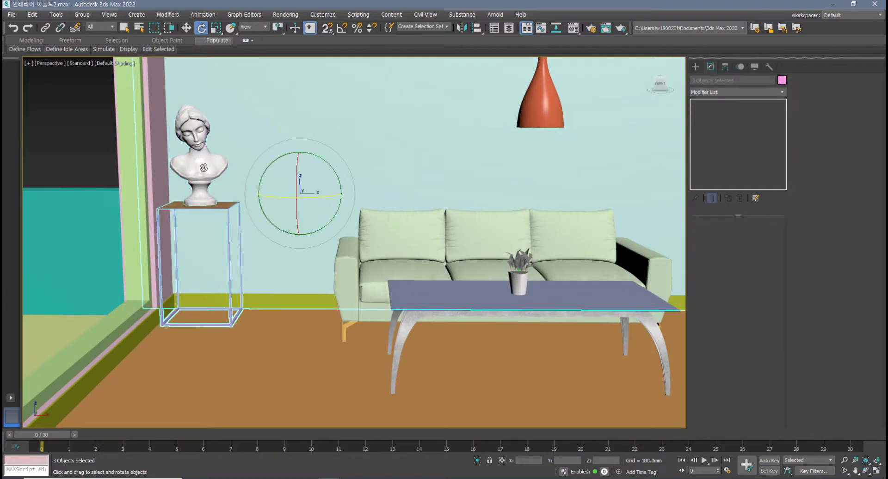
key(alt+w)
scroll(175, 170, down, 3)
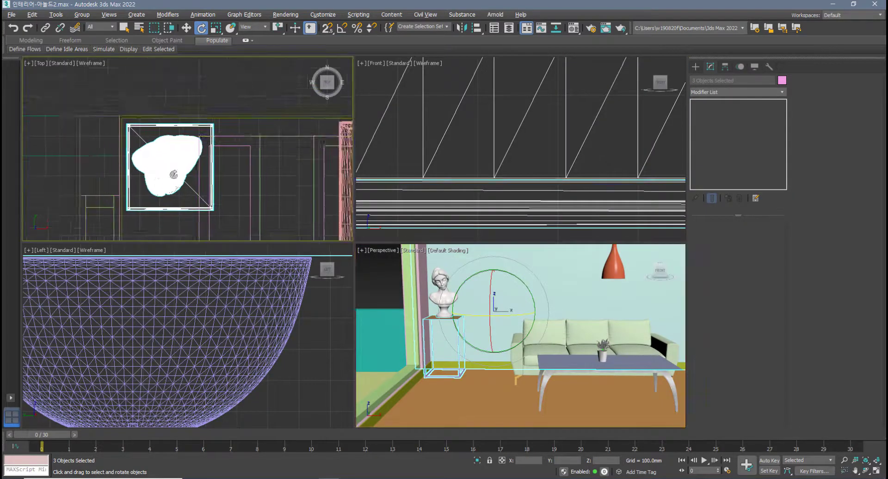
key(w)
click(175, 182)
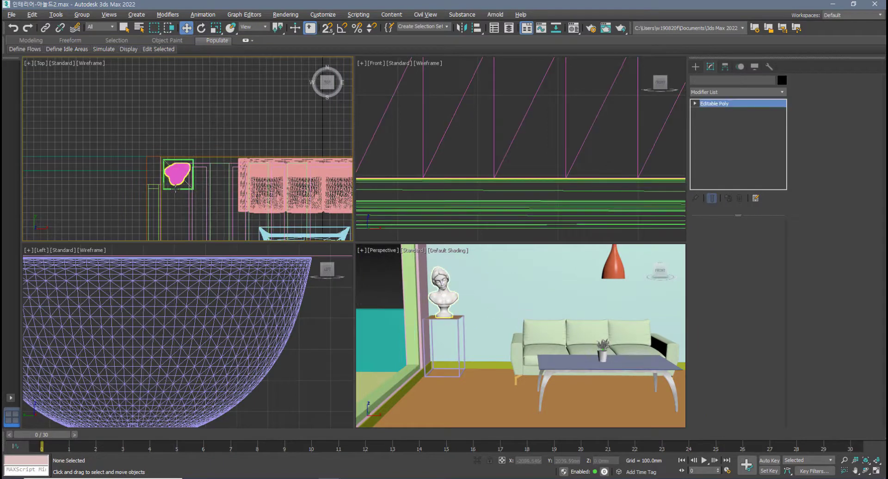
scroll(175, 184, up, 3)
ctrl+click(176, 192)
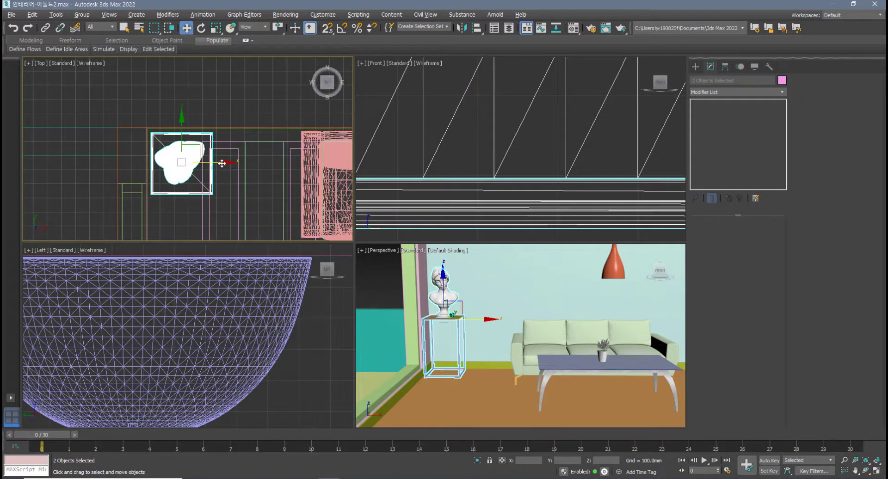
drag(221, 163, 255, 165)
Check the placement of the bust and stand beside the sofa from several angles in the maximized Perspective view
middle_drag(553, 327, 542, 323)
key(alt+w)
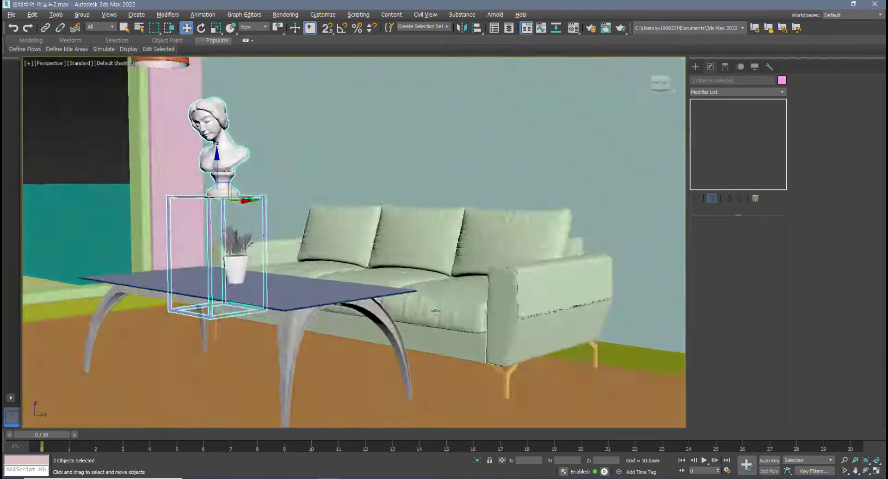
scroll(434, 311, down, 5)
scroll(389, 296, up, 3)
scroll(388, 295, down, 4)
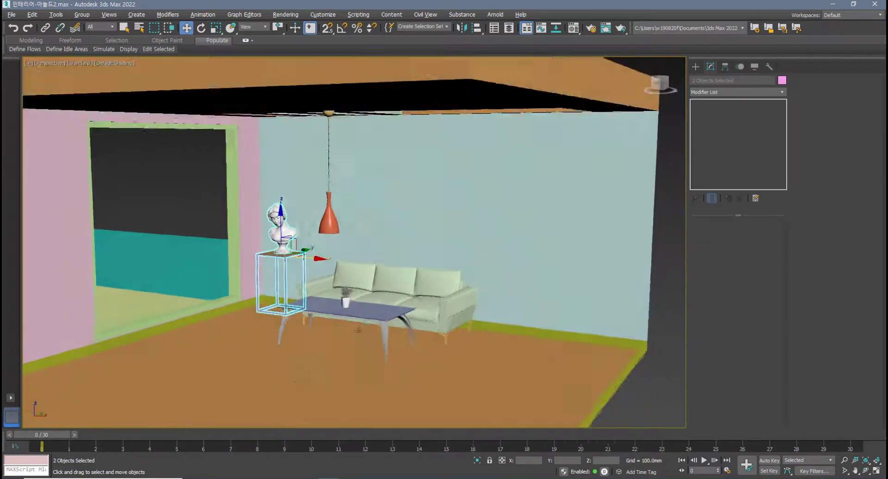
scroll(370, 318, up, 4)
middle_drag(371, 331, 389, 318)
middle_drag(427, 269, 346, 319)
scroll(311, 220, down, 5)
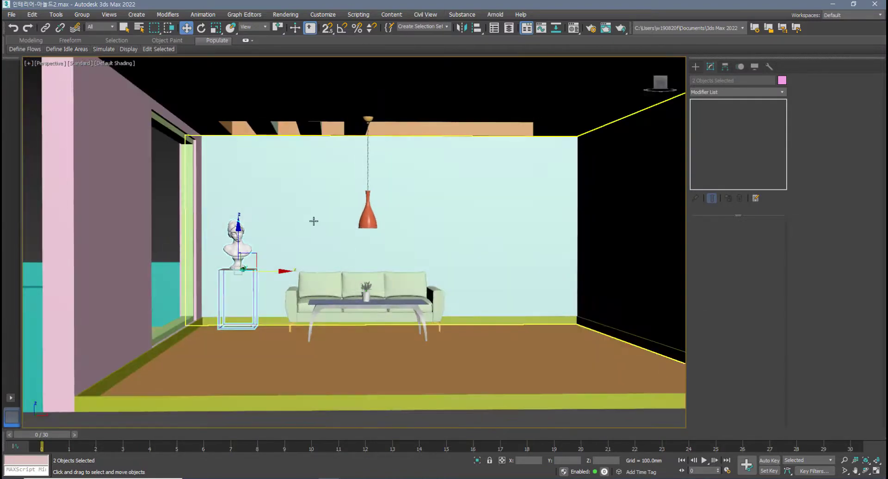
Draw a spline rectangle about 1788 mm wide and 724 mm long above the sofa in the maximized Front view
key(alt+w)
scroll(523, 152, down, 8)
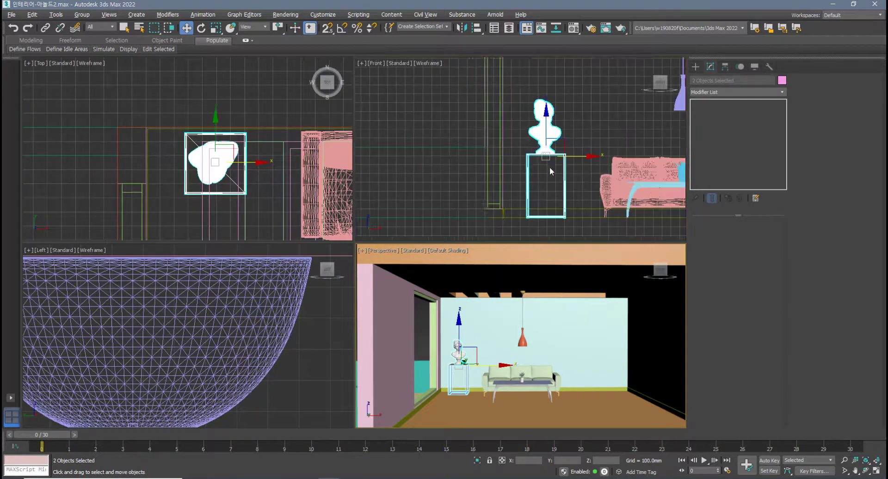
middle_drag(586, 174, 409, 184)
scroll(411, 183, down, 4)
key(alt+w)
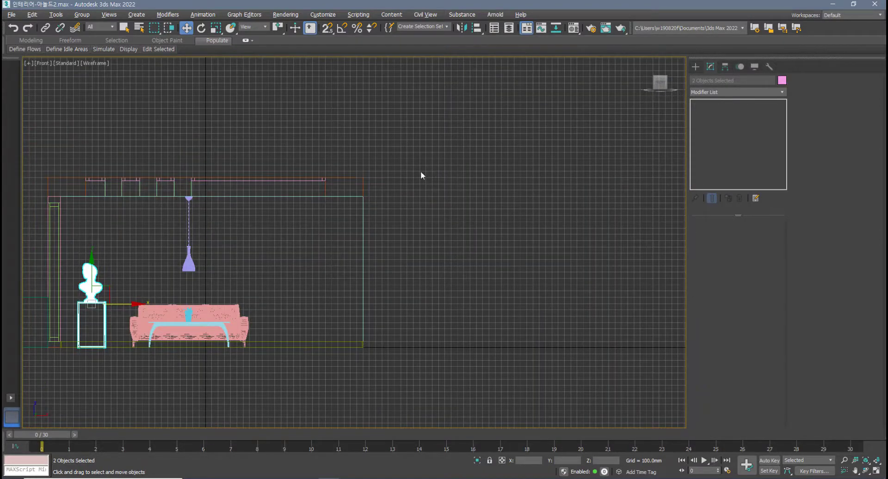
middle_drag(211, 267, 363, 241)
scroll(324, 233, up, 4)
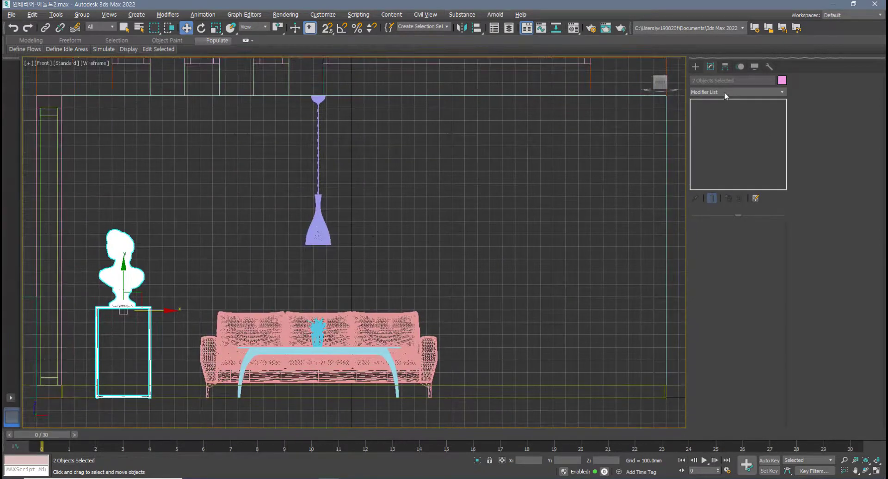
click(696, 67)
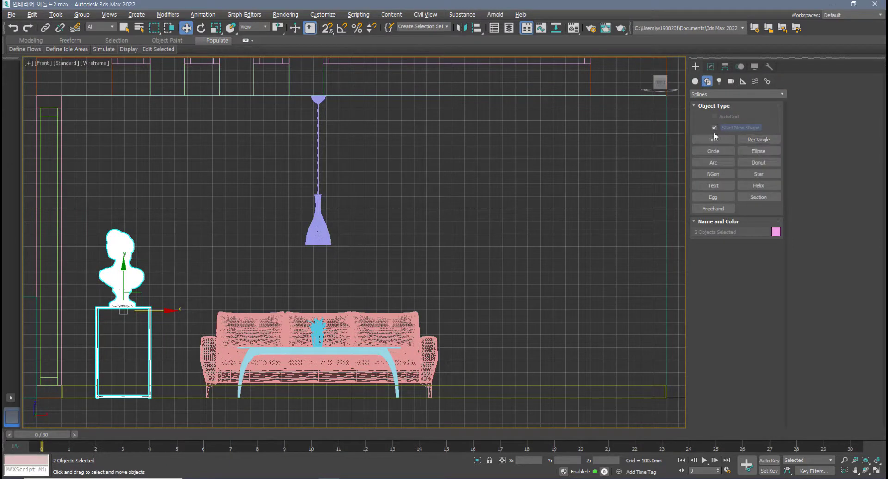
click(696, 82)
click(722, 95)
click(717, 103)
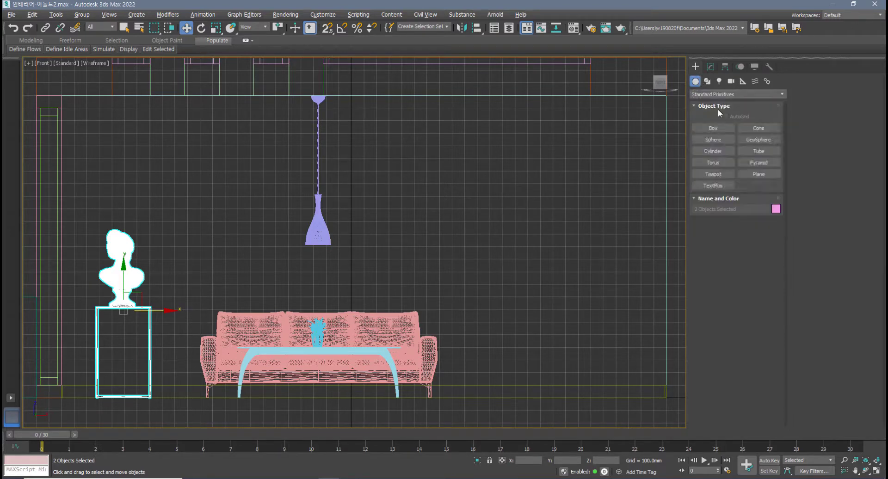
click(707, 81)
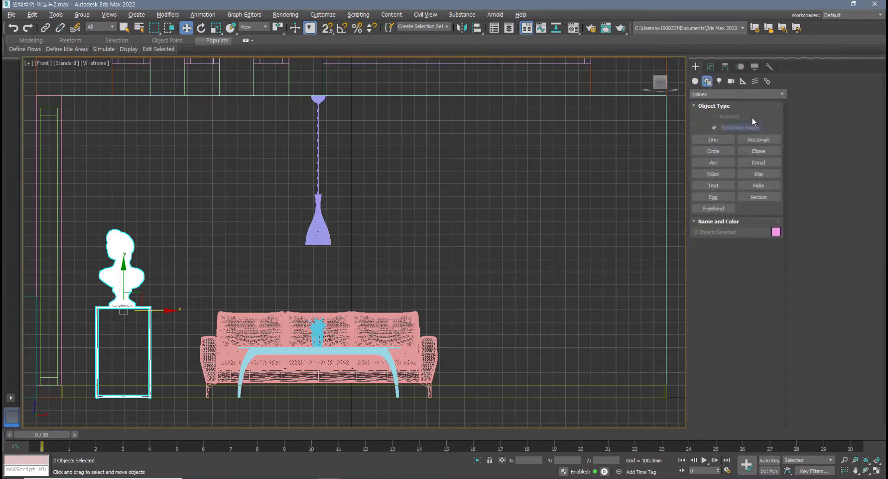
click(765, 140)
drag(202, 169, 429, 260)
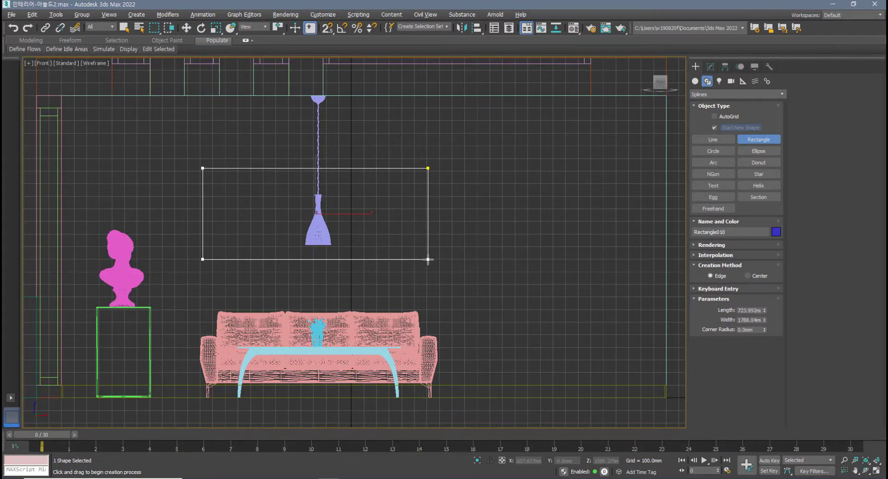
Set the rectangle's length to 800 mm and its width to 1500 mm
double_click(747, 311)
text(800)
key(Tab)
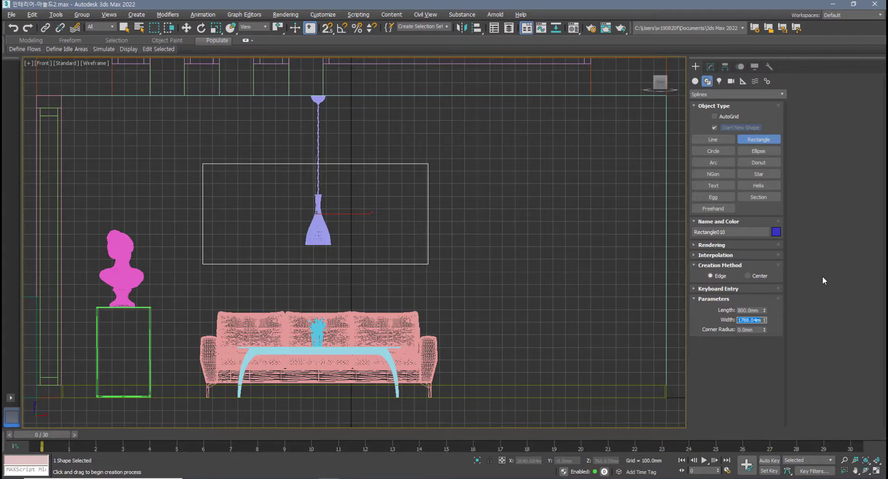
text(1500)
key(Return)
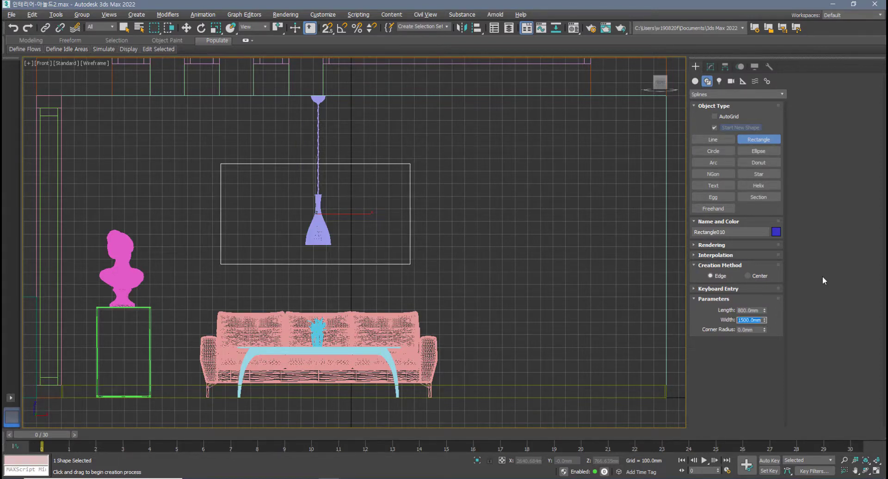
Nudge the rectangle along X and Y in the Front view to centre it above the sofa behind the pendant lamp
middle_drag(384, 201, 381, 206)
key(w)
drag(356, 219, 362, 219)
drag(320, 185, 319, 183)
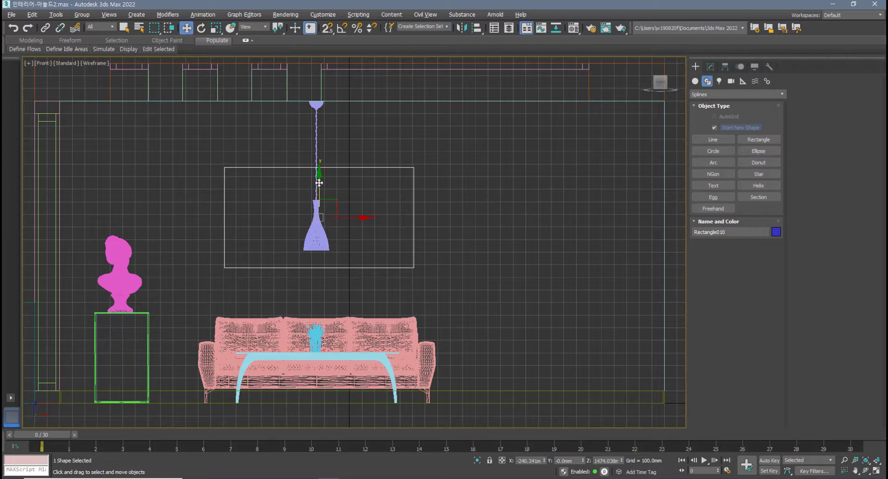
Paste the copied Extrude modifier onto the rectangle and set its amount to -100 mm
click(710, 66)
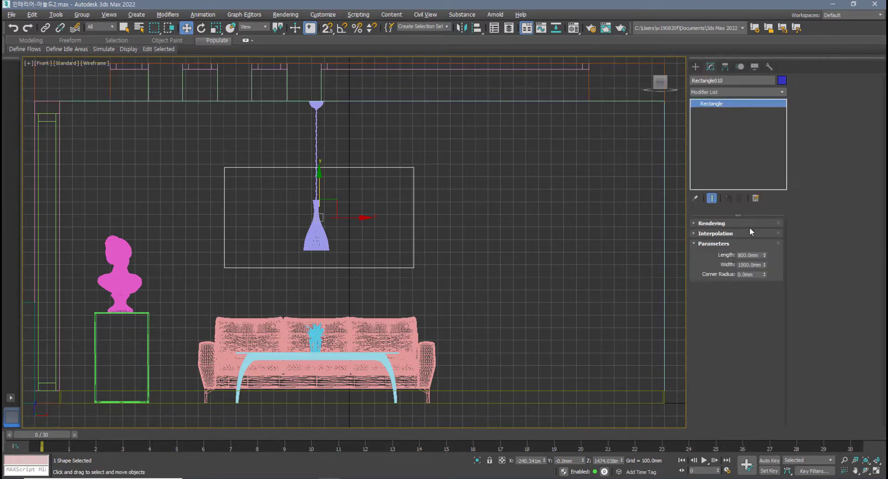
right_click(751, 103)
click(768, 109)
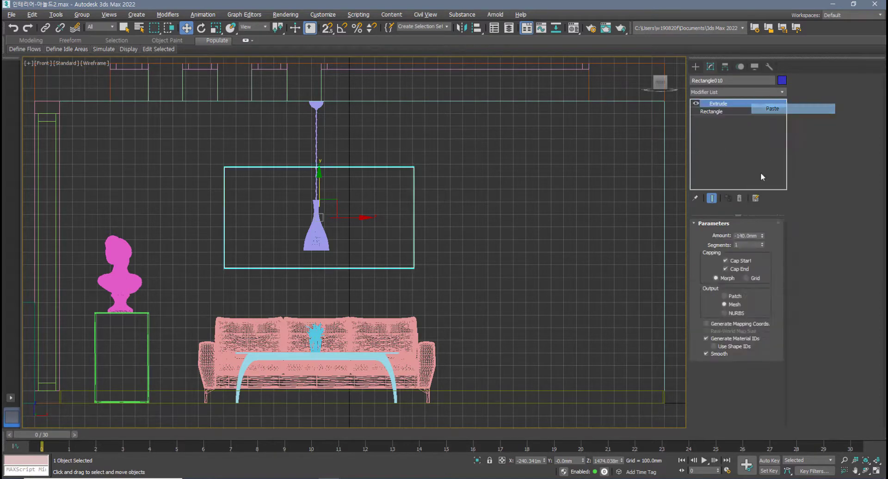
double_click(755, 235)
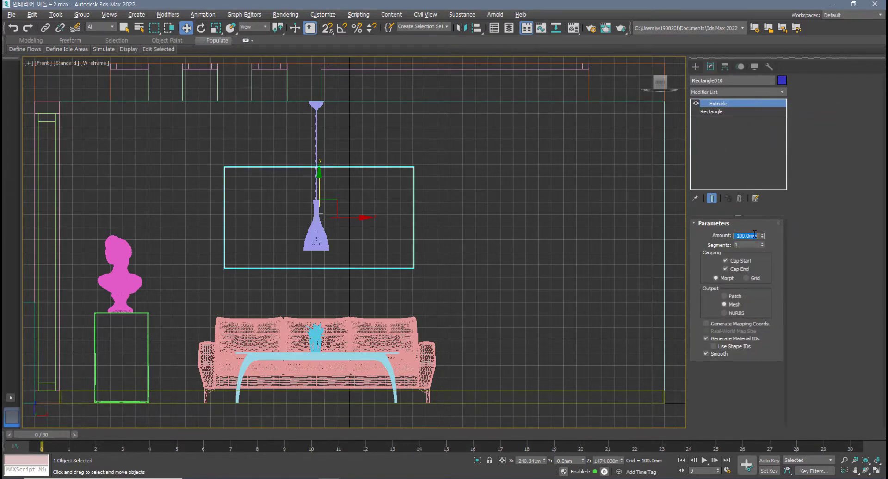
Set the extrusion amount of the rectangular panel to 10 mm while viewing its thickness from the side in the Perspective view
key(alt+w)
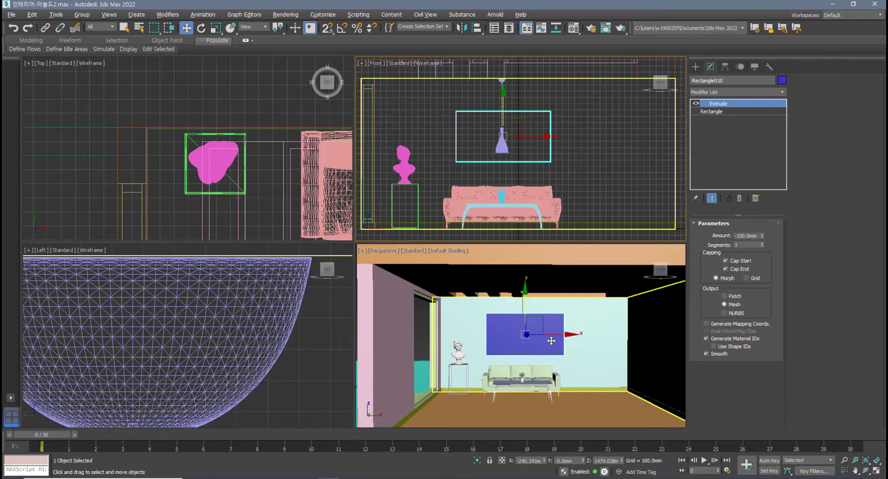
click(505, 345)
alt+middle_drag(505, 345, 465, 346)
scroll(509, 345, up, 4)
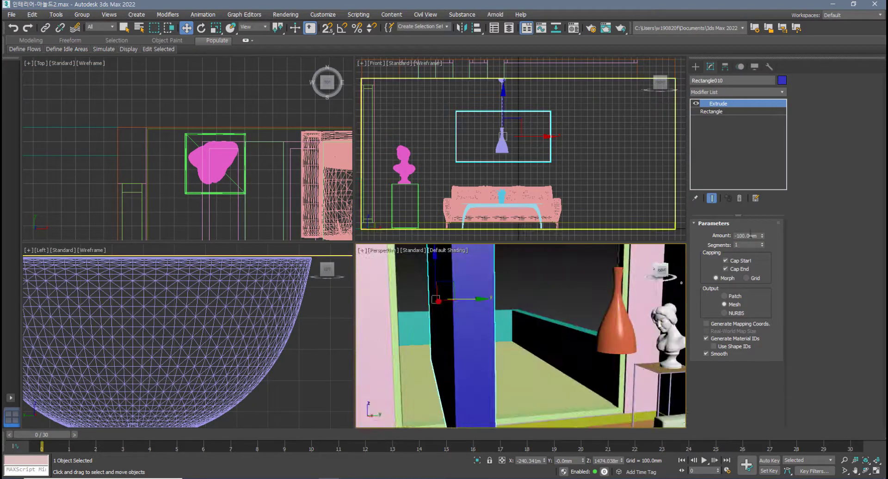
drag(762, 236, 741, 239)
double_click(755, 236)
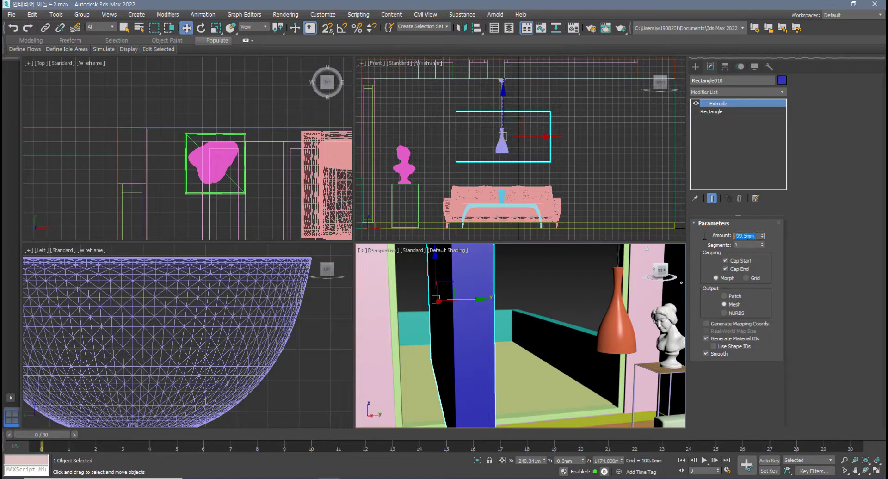
text(10)
key(Return)
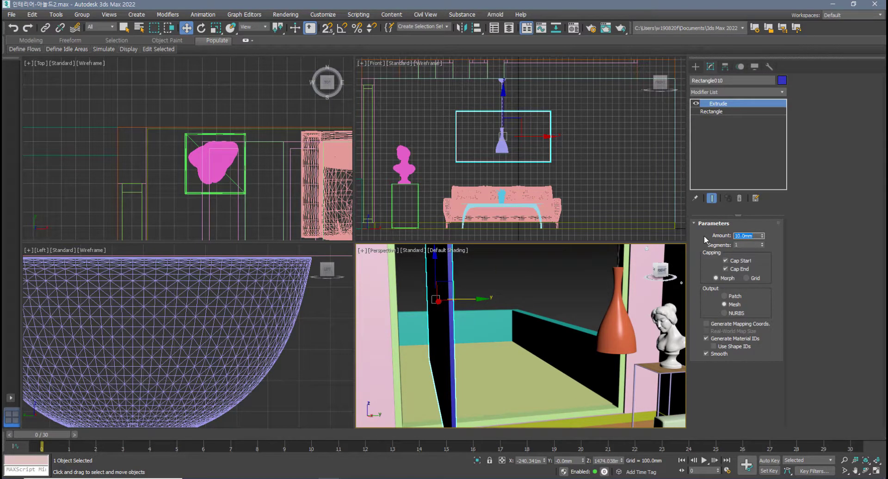
Move the thin panel in the Left view from the middle of the room to the wall behind the sofa
scroll(266, 151, down, 3)
middle_drag(231, 154, 128, 126)
scroll(217, 179, down, 2)
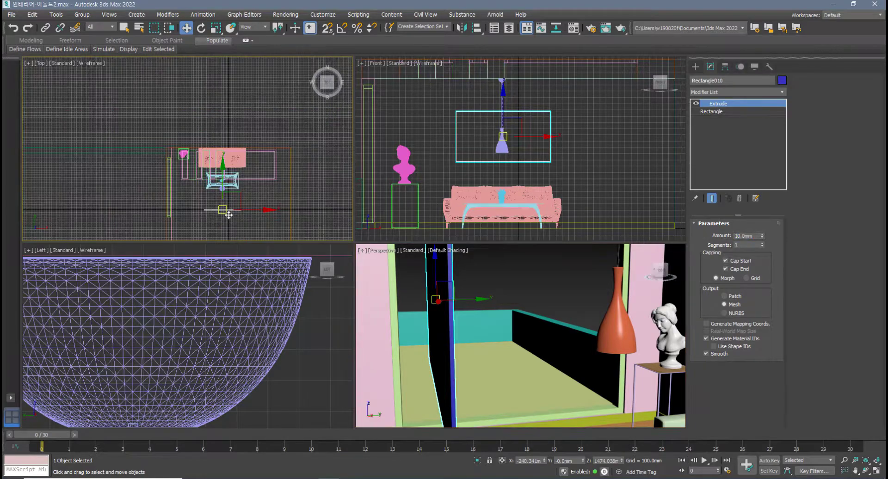
scroll(252, 293, down, 3)
scroll(260, 314, down, 10)
scroll(265, 354, up, 3)
middle_drag(292, 349, 174, 340)
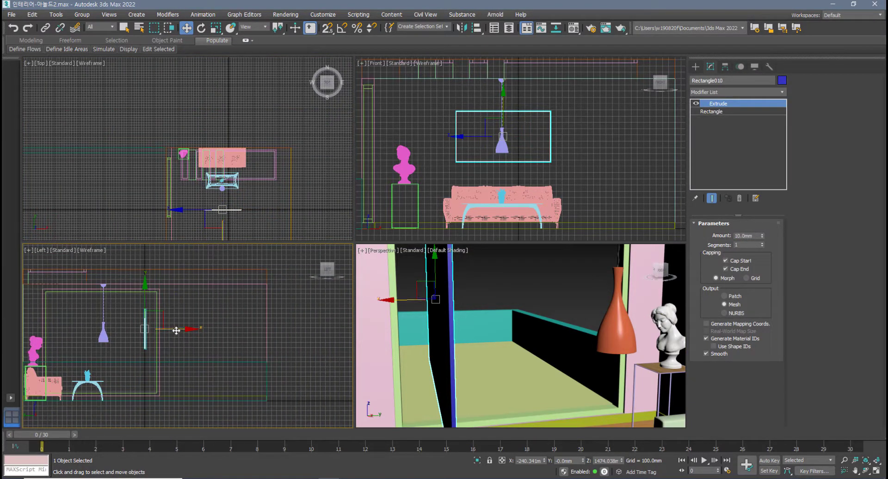
drag(175, 330, 77, 331)
middle_drag(76, 331, 242, 331)
scroll(242, 331, up, 3)
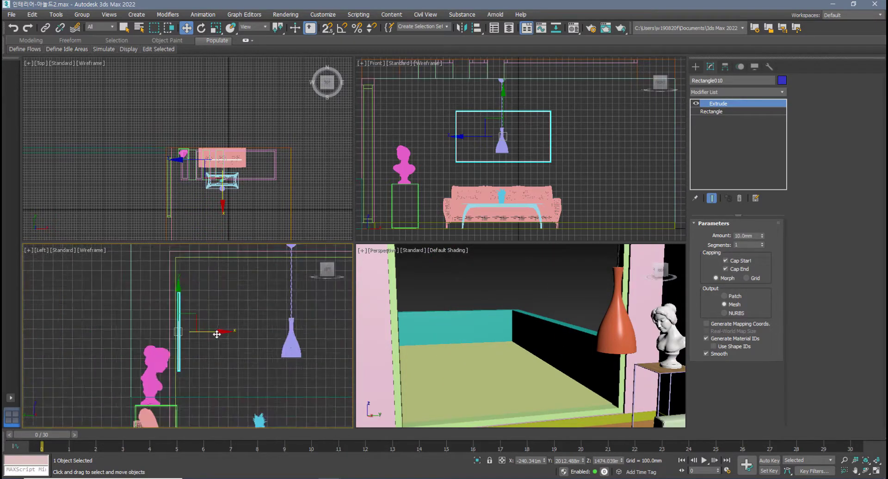
drag(217, 335, 171, 335)
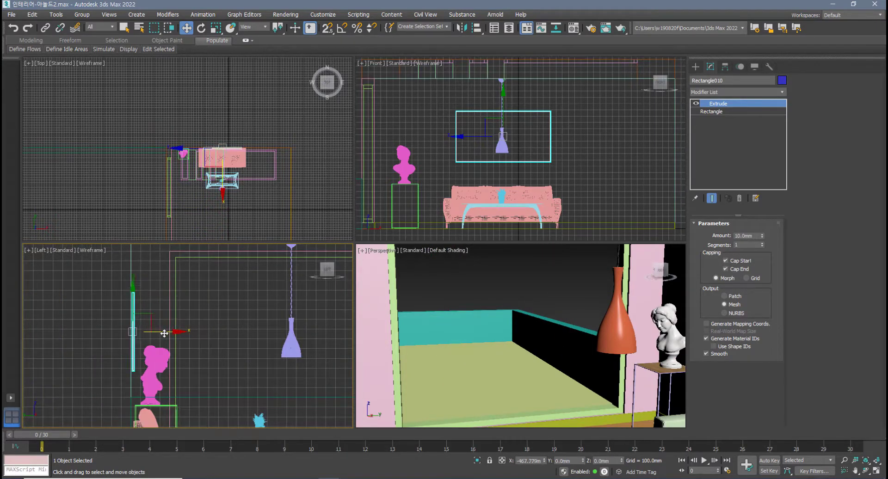
Align the panel's back face flush with the back wall's surface in a close-up of the maximized Left view
scroll(149, 337, up, 4)
key(alt+w)
middle_drag(196, 210, 233, 254)
scroll(233, 253, up, 3)
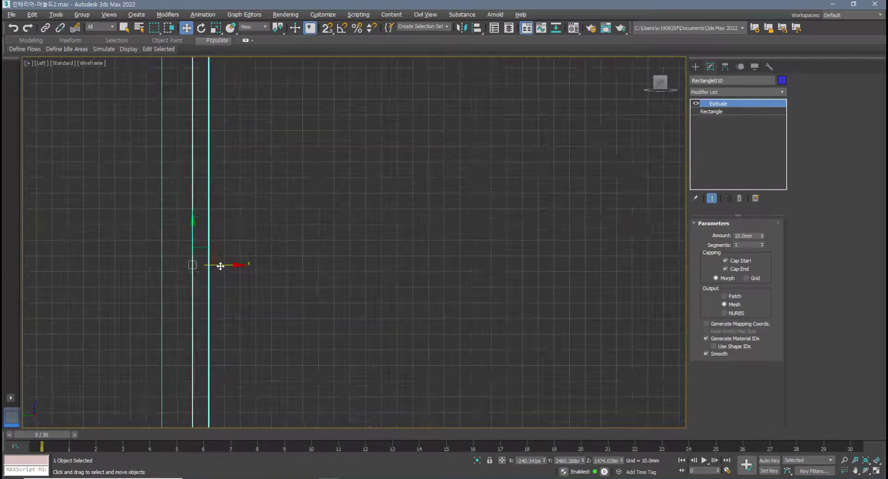
drag(220, 267, 184, 267)
scroll(220, 287, down, 8)
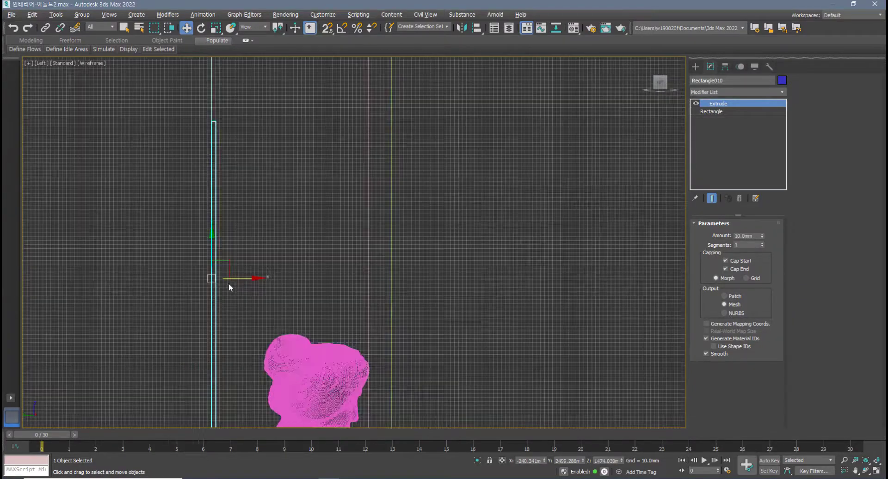
Shift the panel slightly along the X axis in the Front view to about X -209.5 mm
key(alt+w)
alt+middle_drag(495, 279, 574, 322)
middle_drag(539, 138, 502, 145)
drag(502, 145, 504, 145)
Examine the whole room in the maximized Perspective view, including the empty side wall opposite the window
middle_drag(553, 318, 355, 295)
key(alt+w)
scroll(376, 315, up, 3)
scroll(416, 307, down, 6)
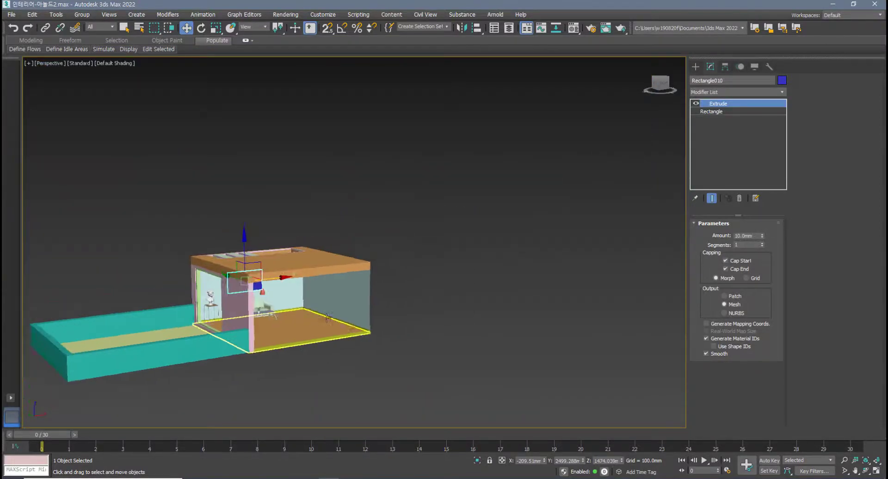
scroll(356, 294, up, 3)
key(alt+c)
click(356, 293)
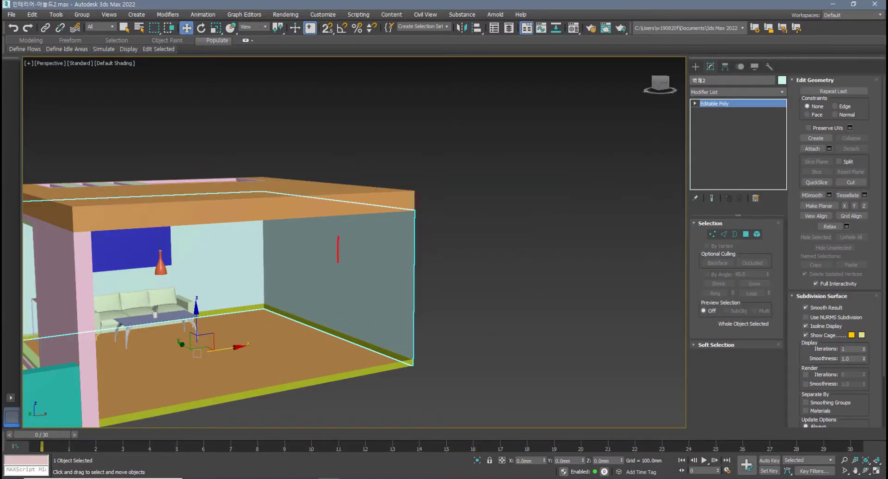
drag(342, 249, 403, 336)
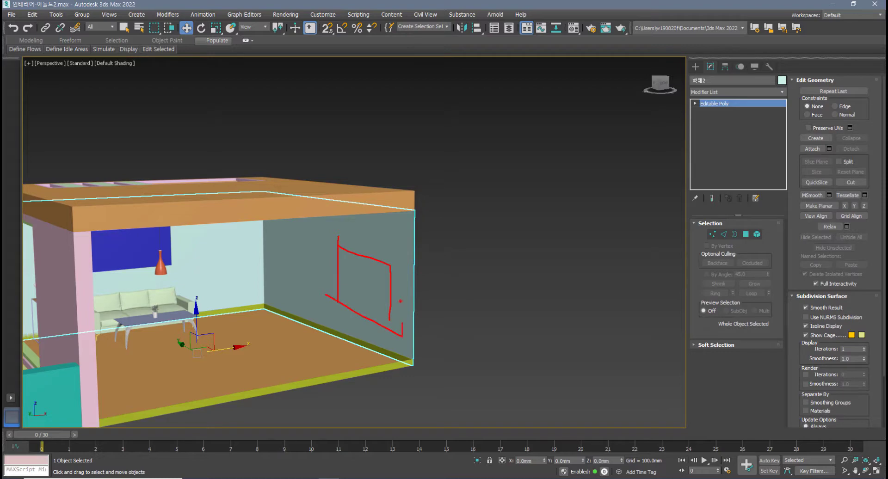
key(Escape)
click(311, 323)
mouse_move(311, 324)
alt+middle_down()
mouse_move(345, 323)
mouse_move(313, 311)
mouse_move(242, 314)
mouse_move(339, 318)
mouse_move(294, 310)
alt+middle_up()
scroll(210, 276, up, 3)
Set the width of the blue picture panel above the sofa to 1800 mm in its base Rectangle parameters
click(209, 276)
middle_drag(210, 277, 299, 269)
scroll(272, 278, up, 2)
scroll(272, 278, down, 3)
scroll(299, 269, up, 3)
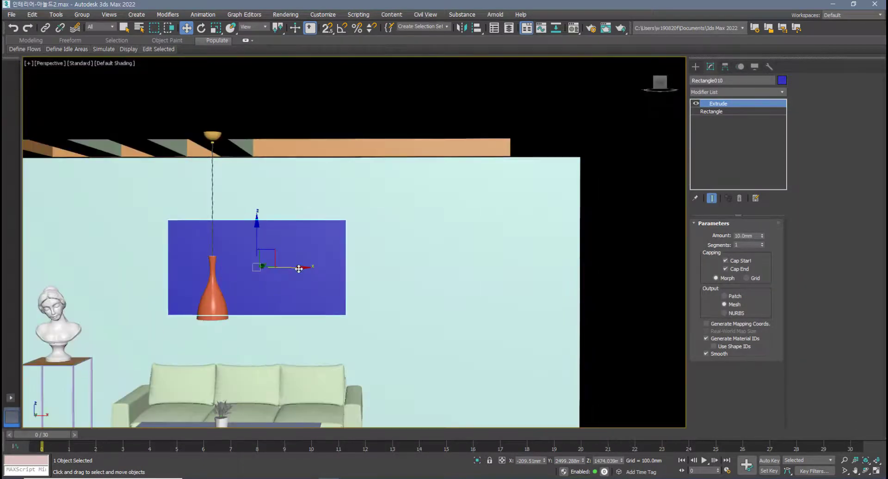
click(711, 112)
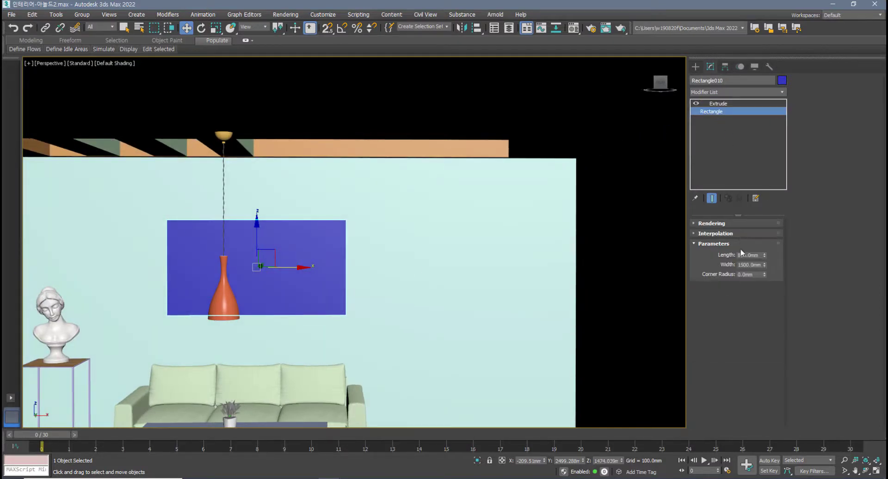
click(760, 265)
text(1800)
key(Return)
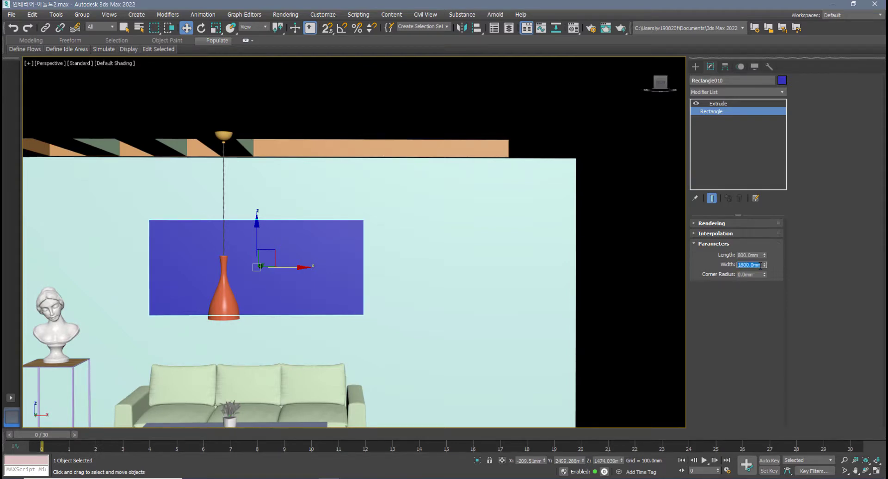
scroll(536, 277, down, 3)
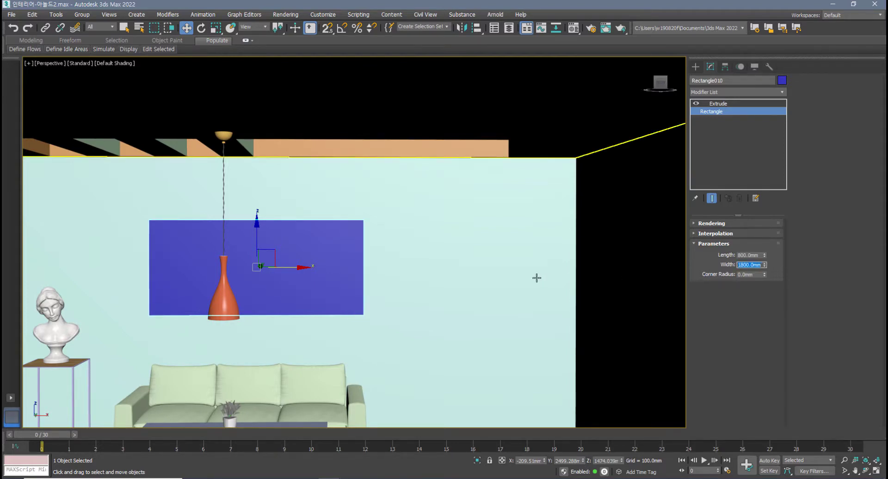
Isolate the three-sided wall object and show edged faces to expose the wall opposite the window
mouse_move(535, 277)
alt+middle_down()
mouse_move(513, 264)
mouse_move(487, 304)
mouse_move(550, 300)
mouse_move(387, 282)
mouse_move(419, 275)
mouse_move(390, 281)
alt+middle_up()
click(553, 302)
scroll(468, 301, up, 3)
scroll(394, 276, up, 1)
scroll(435, 277, up, 2)
key(F4)
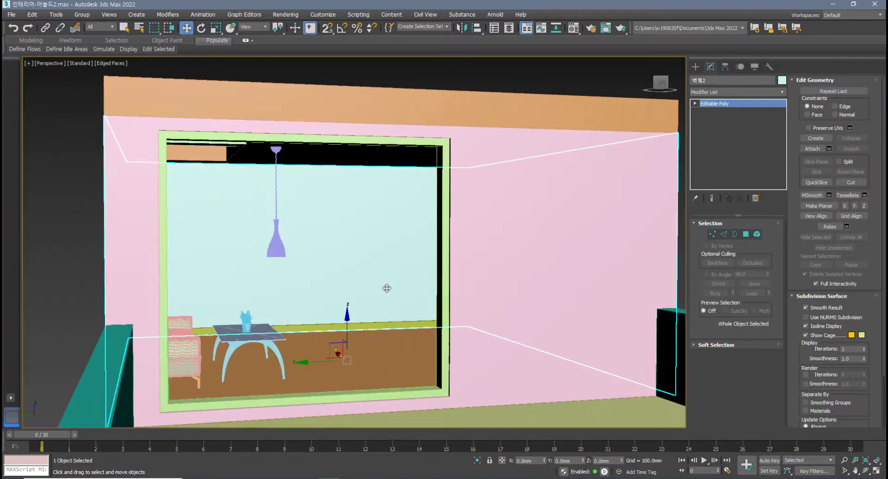
key(alt+q)
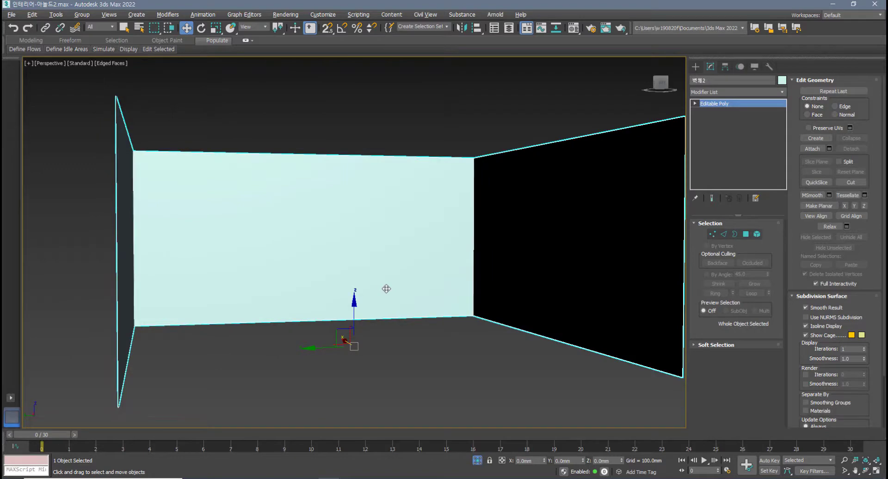
alt+middle_drag(387, 289, 374, 292)
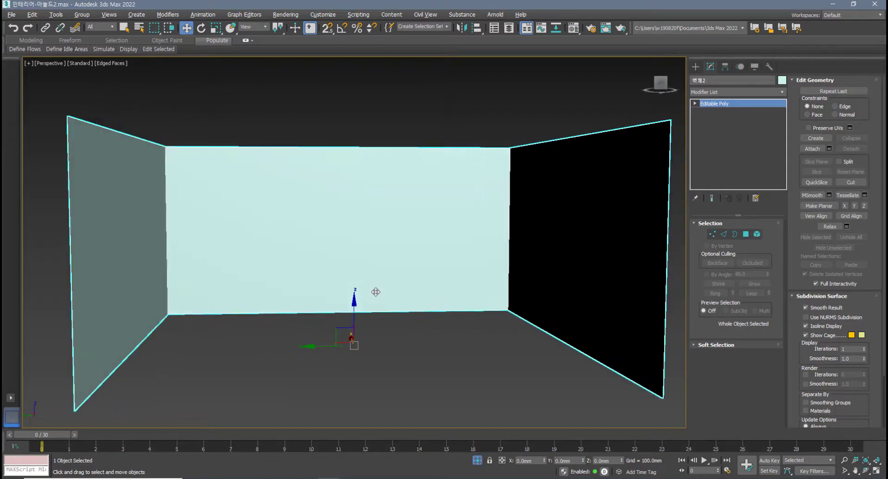
Connect the upper and lower edges of the middle wall with 2 vertical segments at slide -11
click(725, 234)
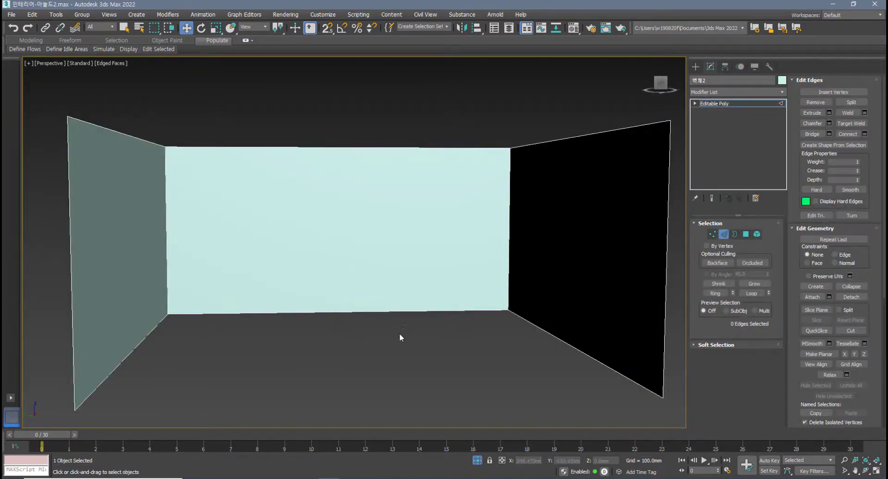
drag(351, 128, 351, 130)
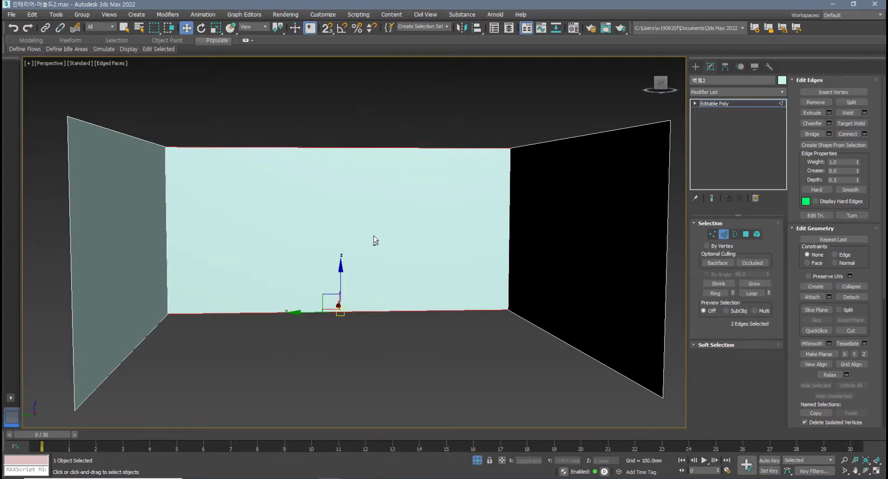
alt+middle_drag(373, 240, 376, 291)
drag(347, 111, 348, 113)
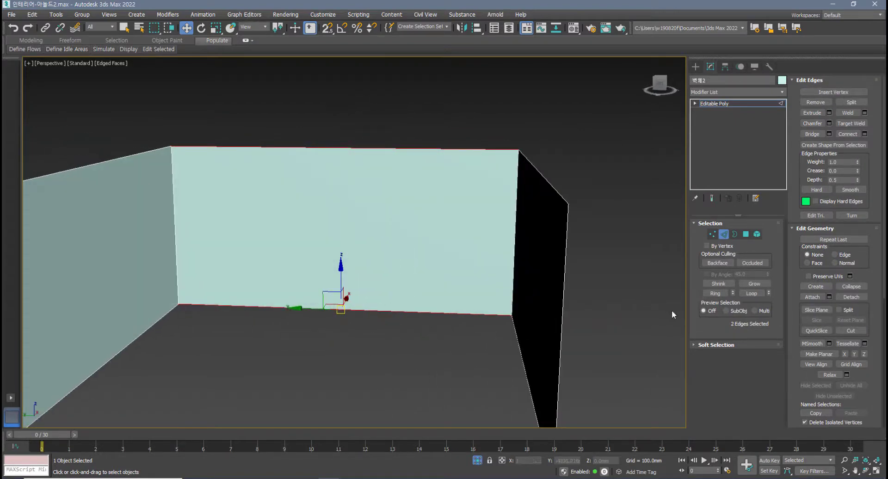
click(864, 134)
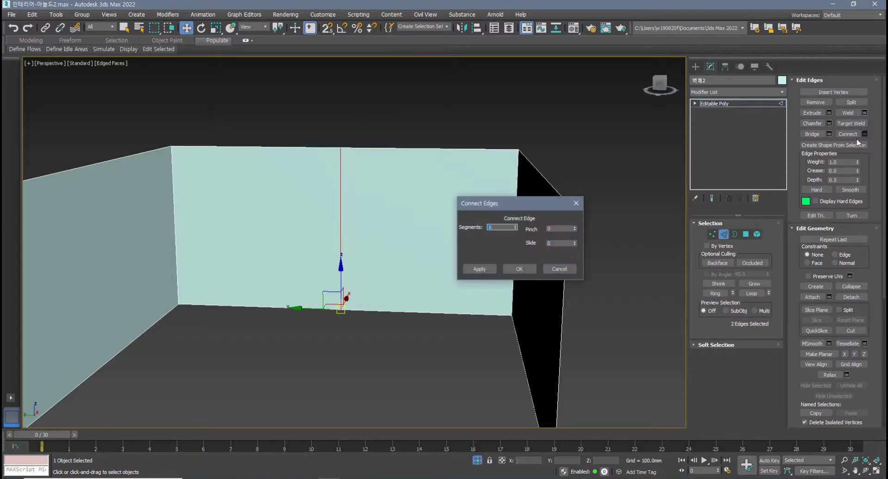
click(516, 225)
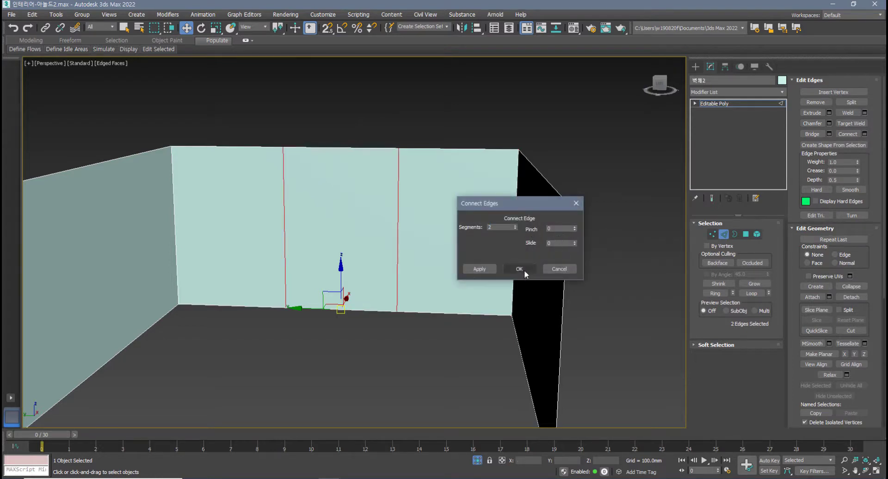
drag(571, 243, 551, 275)
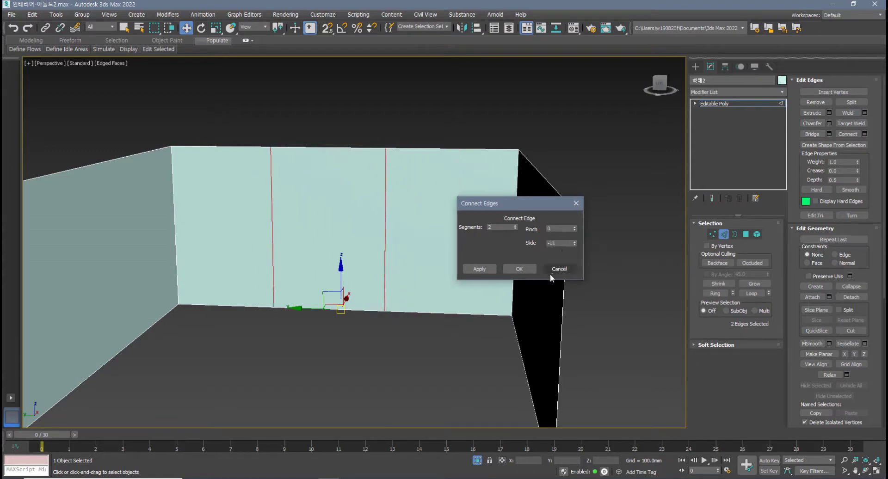
click(521, 269)
click(521, 237)
Select all six vertical edges across the three walls with a crossing selection
scroll(520, 237, down, 5)
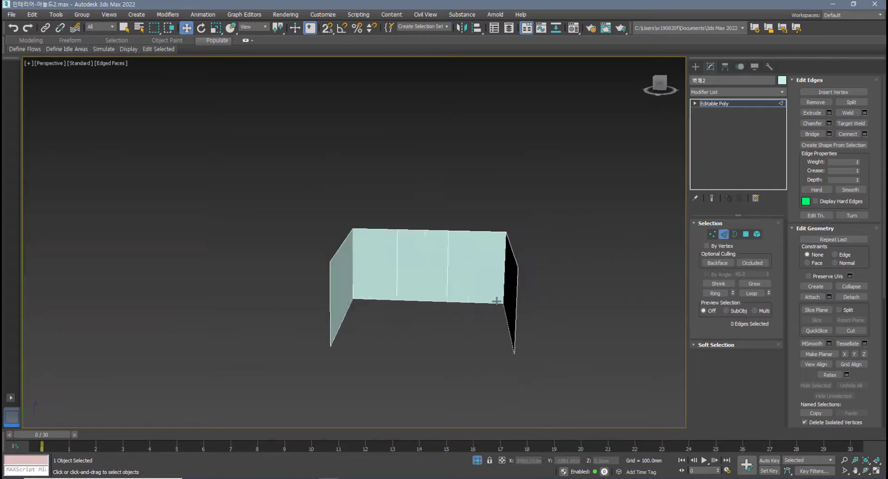
drag(331, 286, 332, 287)
alt+middle_drag(378, 298, 483, 297)
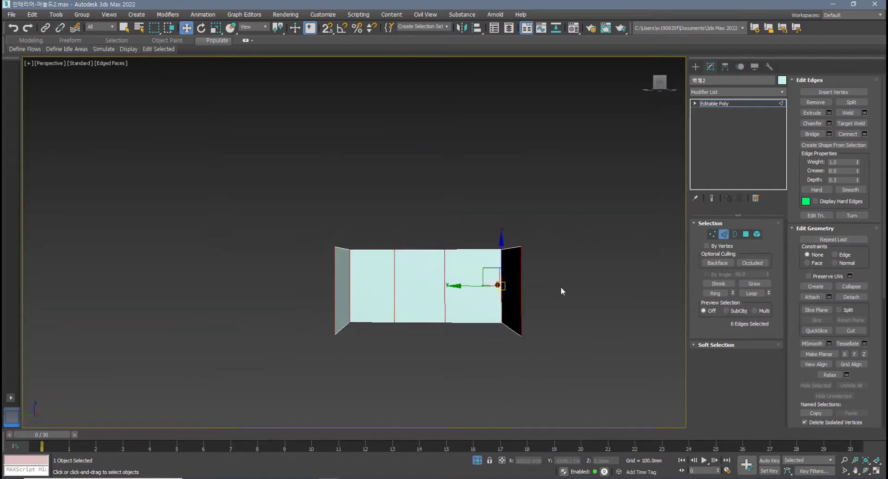
click(314, 284)
drag(577, 296, 293, 290)
drag(546, 286, 280, 288)
Accept the preferences with Auto Window/Crossing by Direction on Right->Left => Crossing, and reselect the six vertical wall edges
click(318, 16)
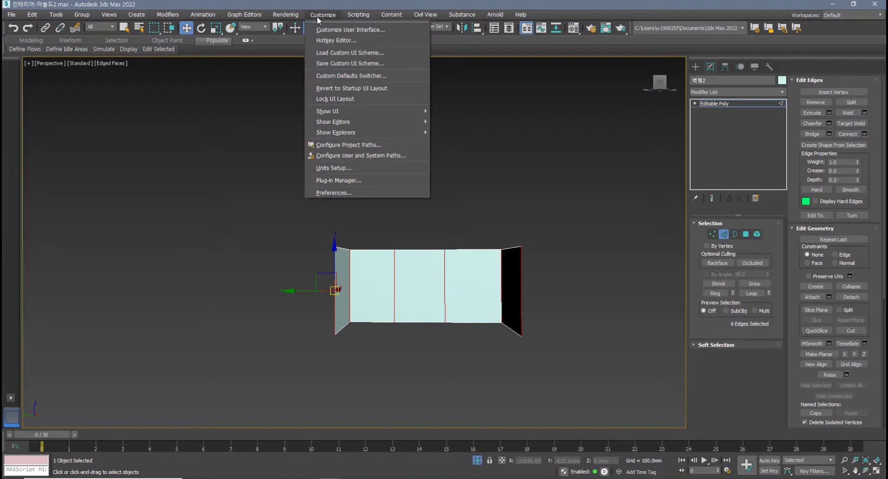
click(345, 193)
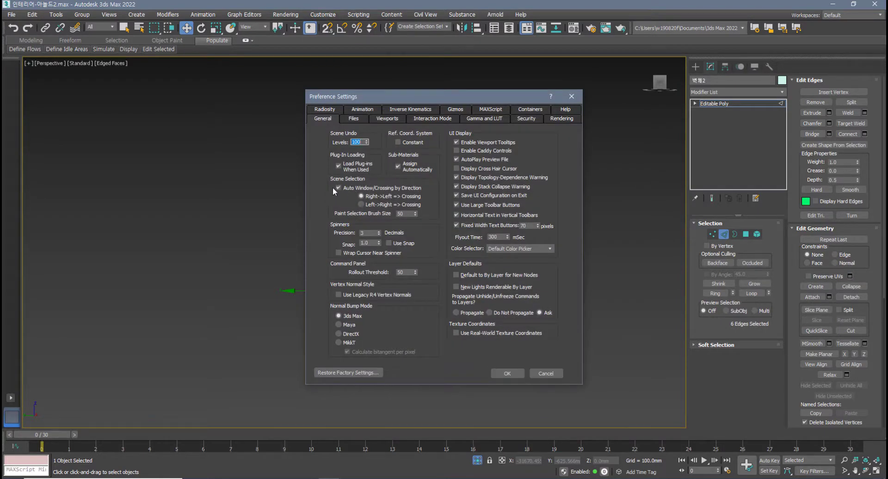
click(510, 373)
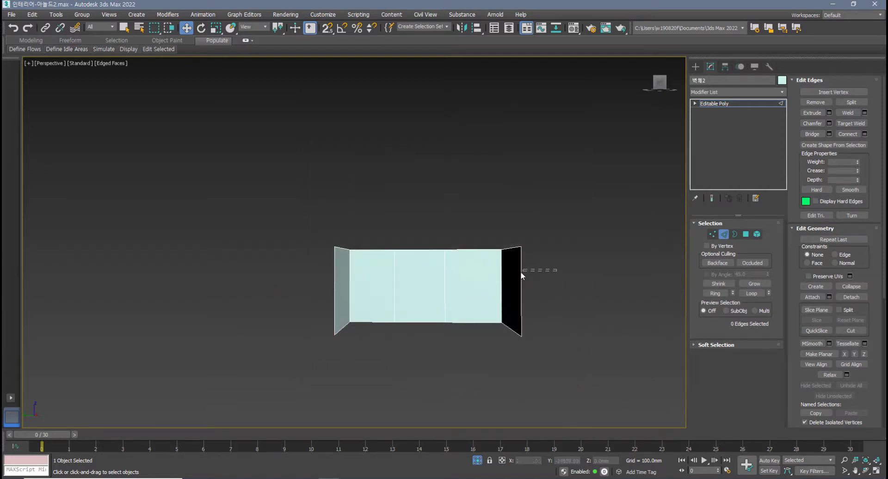
drag(521, 272, 431, 276)
drag(316, 295, 303, 292)
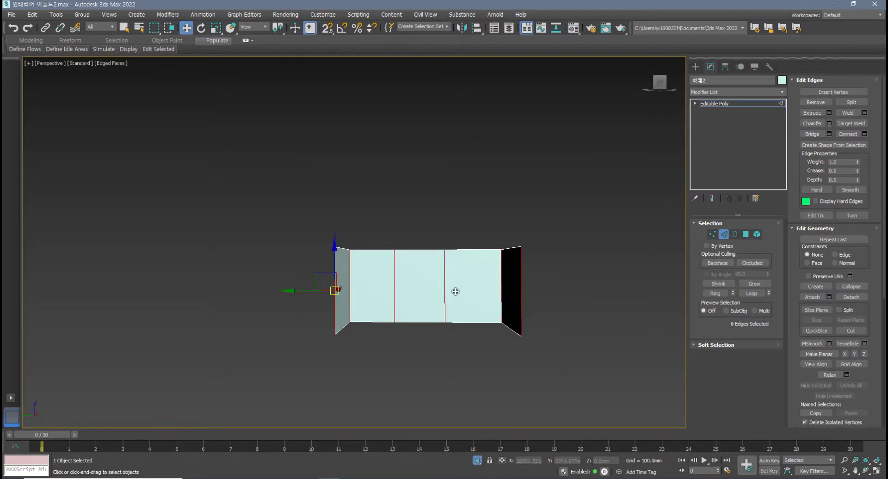
click(849, 134)
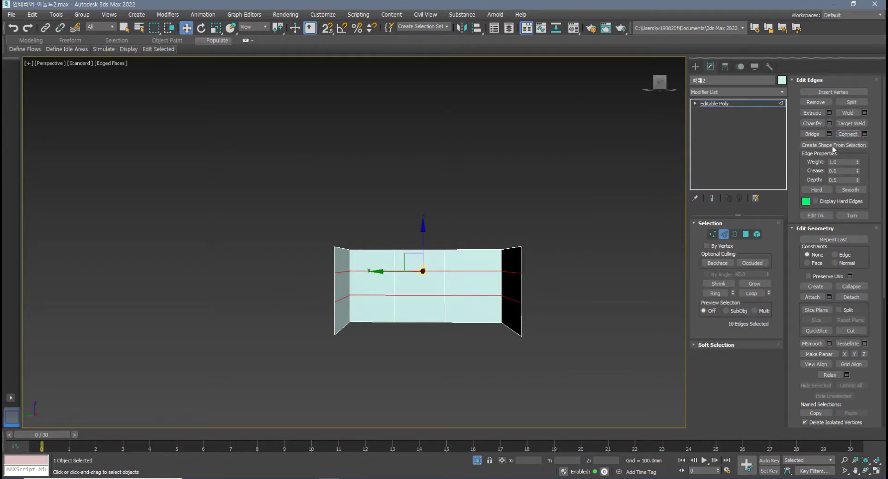
key(ctrl+z)
click(865, 134)
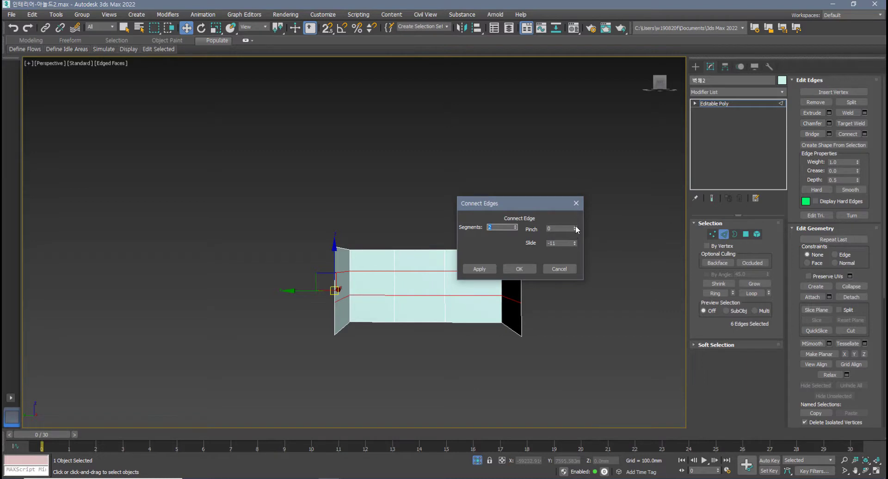
mouse_move(575, 227)
mouse_down()
mouse_move(579, 178)
mouse_move(583, 229)
mouse_up()
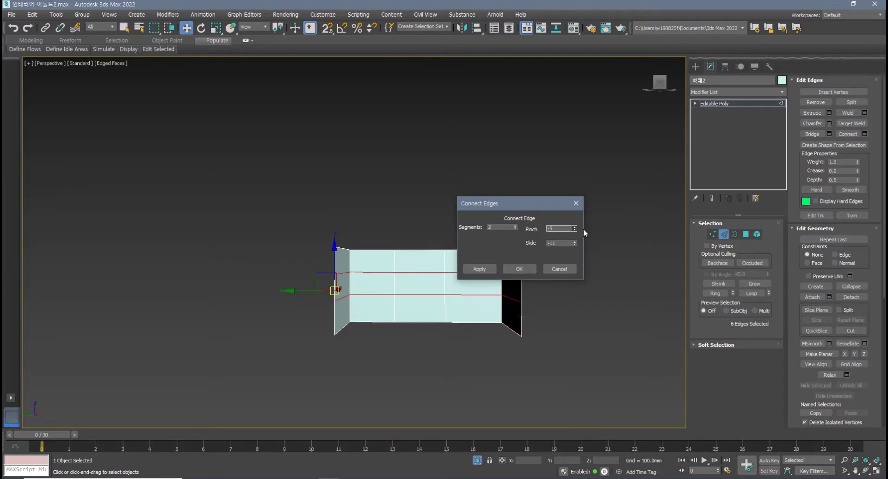
click(561, 269)
Connect the six vertical edges with two horizontal edge loops running around all three walls
middle_drag(453, 286, 444, 296)
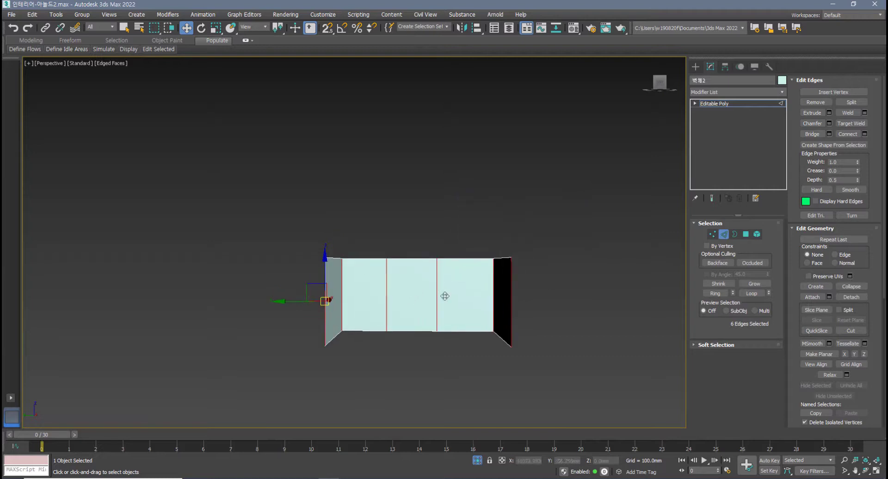
click(848, 135)
scroll(435, 325, up, 4)
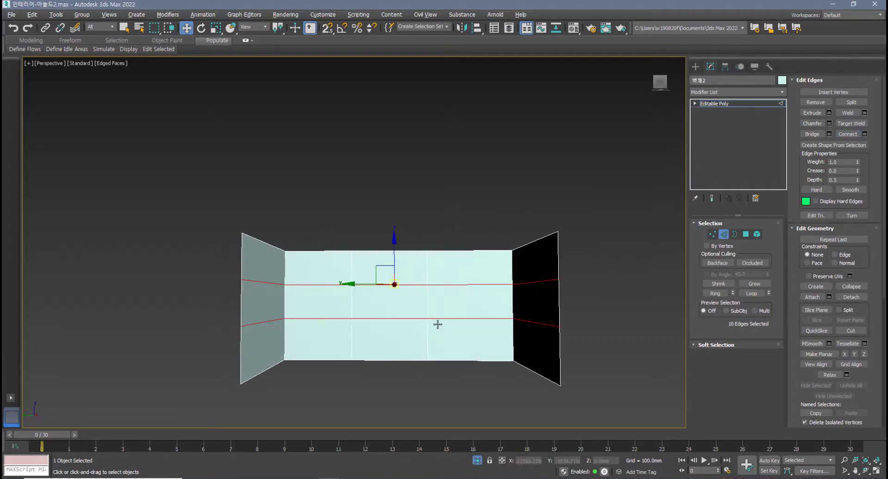
click(419, 291)
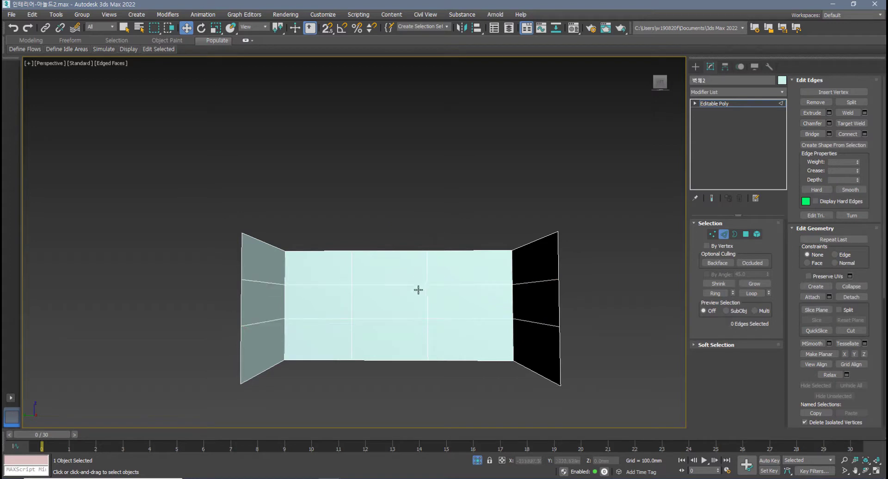
Select the lower horizontal edge loop on the walls and set its Z position to 800 mm
mouse_move(400, 317)
alt+middle_down()
mouse_move(373, 323)
mouse_move(403, 328)
alt+middle_up()
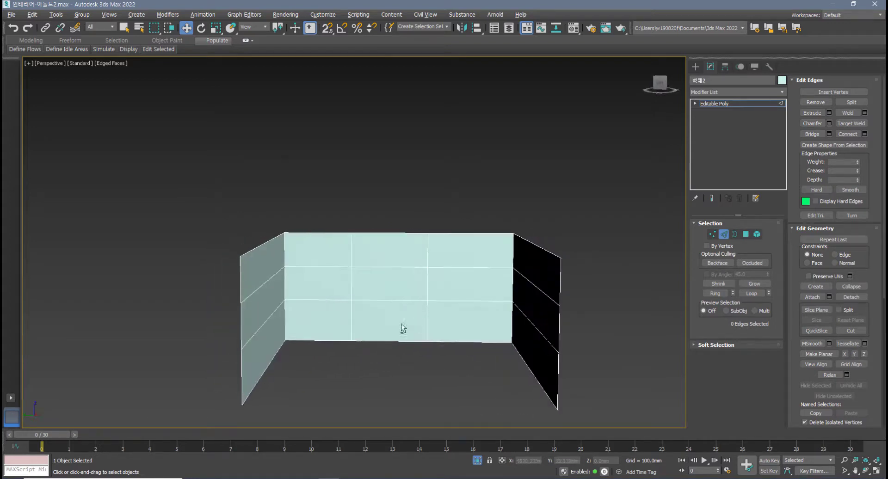
click(447, 302)
double_click(446, 301)
alt+middle_drag(447, 301, 549, 334)
scroll(391, 312, up, 3)
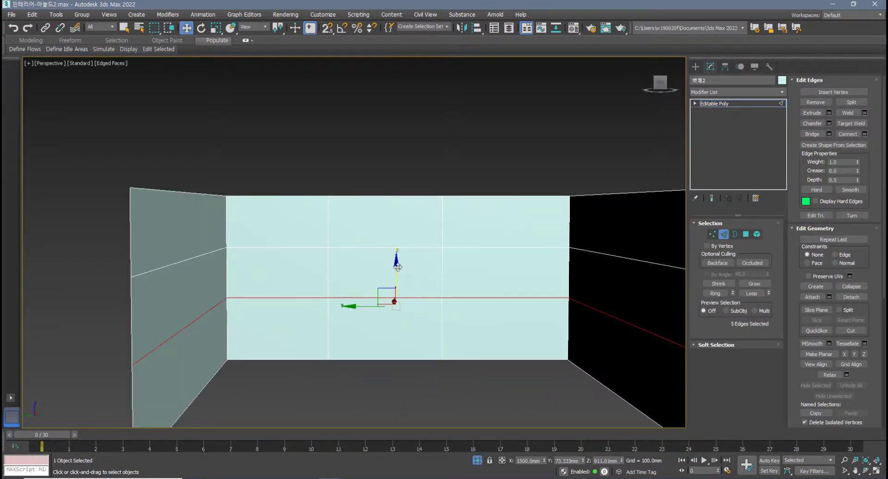
drag(623, 462, 621, 454)
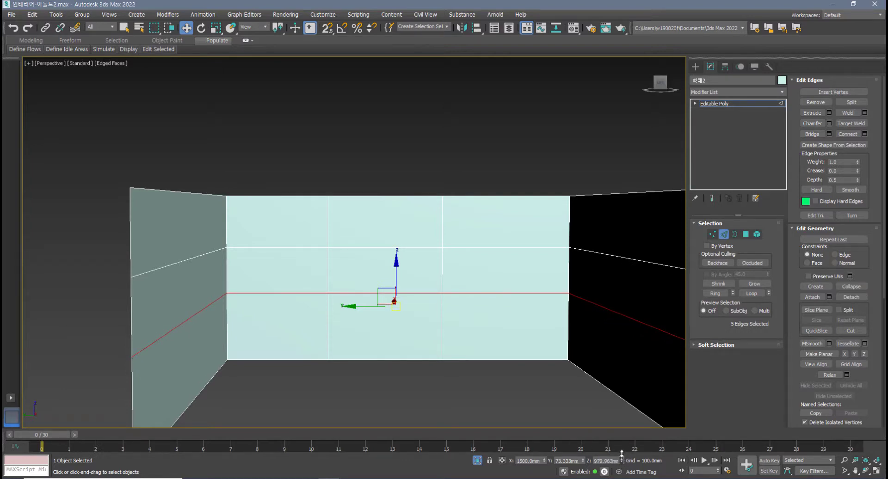
drag(622, 454, 622, 451)
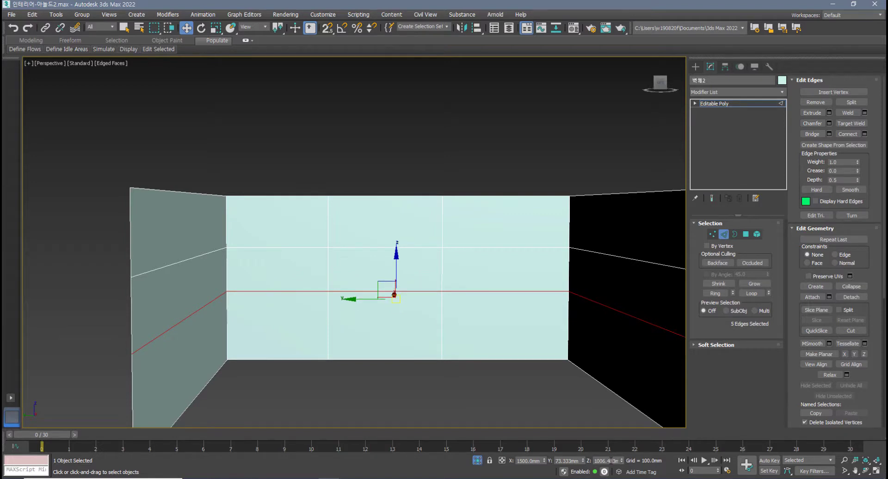
click(611, 461)
text(800)
key(Return)
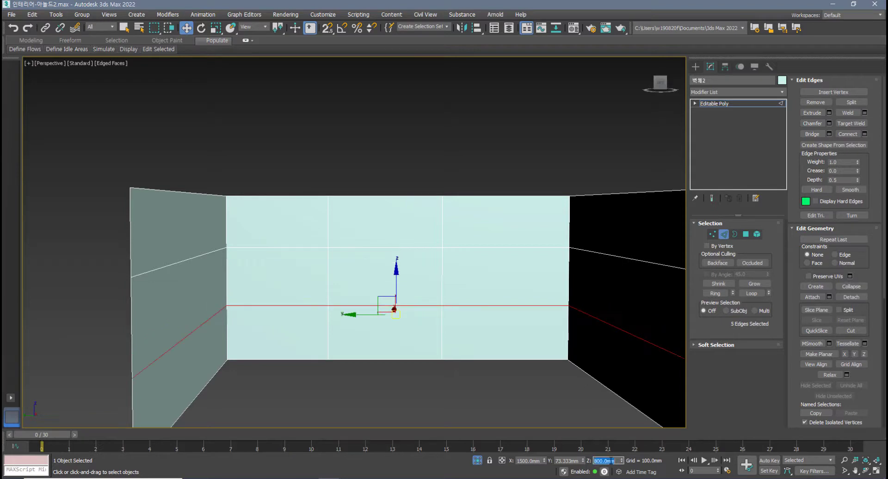
Select the upper horizontal edge loop on the walls and set its Z position to 1800 mm
double_click(479, 248)
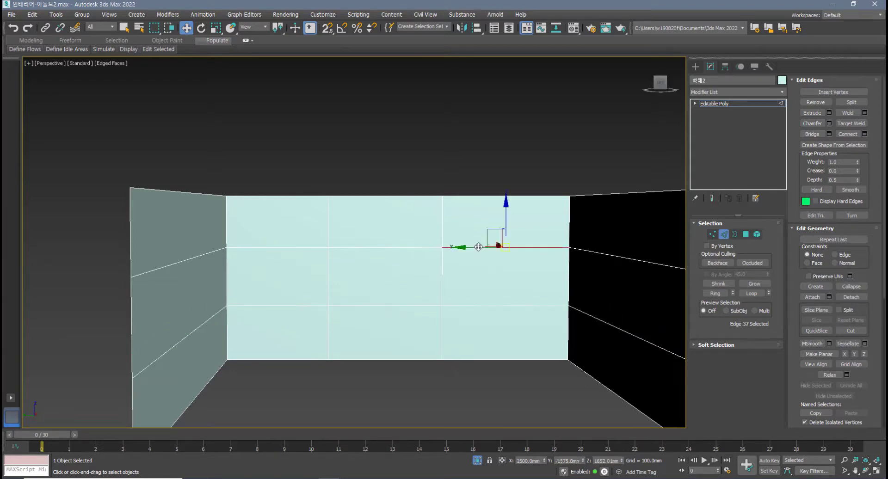
click(610, 461)
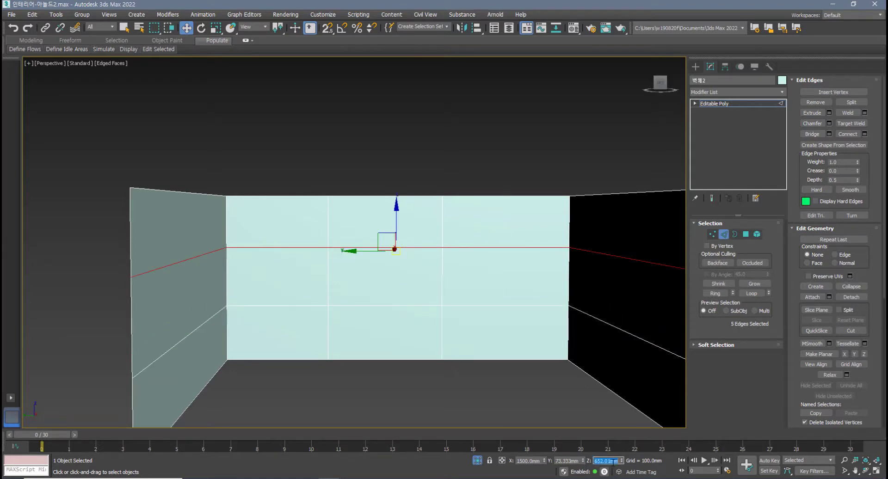
text(1500)
key(Return)
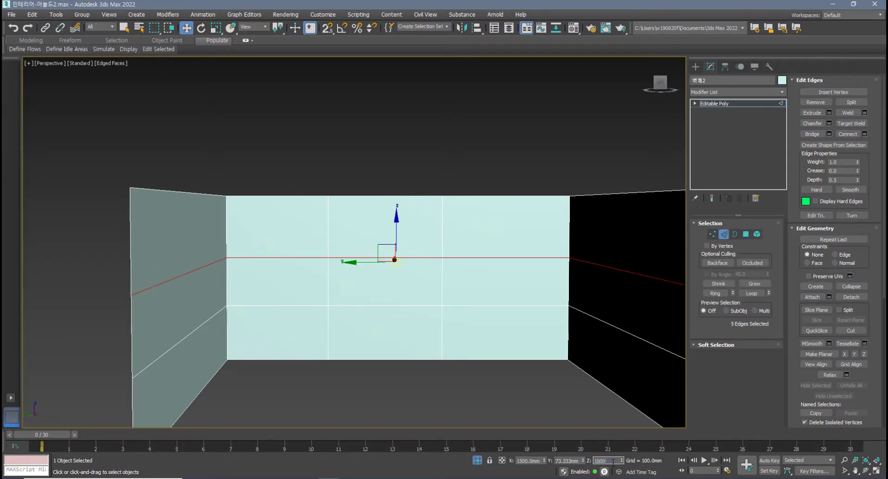
key(Return)
Raise the upper horizontal edge loop along the Z axis to about 1948.6 mm
alt+middle_drag(555, 398, 537, 365)
scroll(423, 243, up, 3)
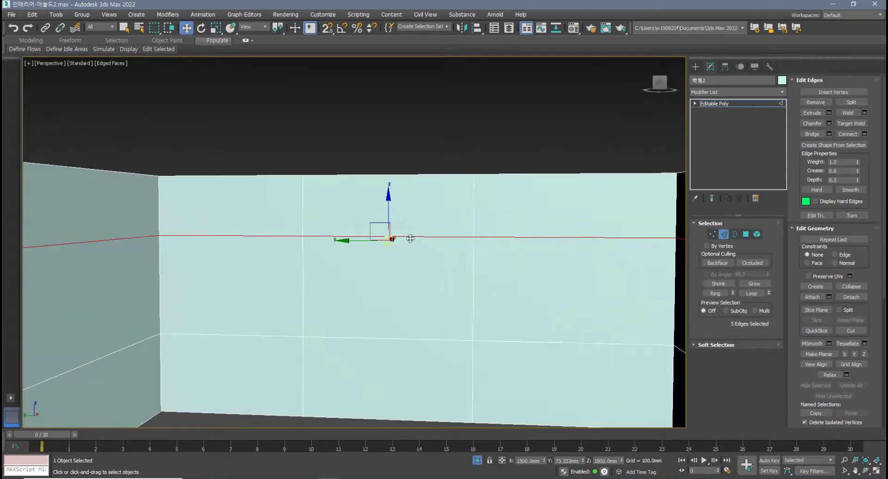
mouse_move(389, 195)
mouse_down()
mouse_move(391, 179)
mouse_move(396, 191)
mouse_up()
scroll(379, 229, down, 2)
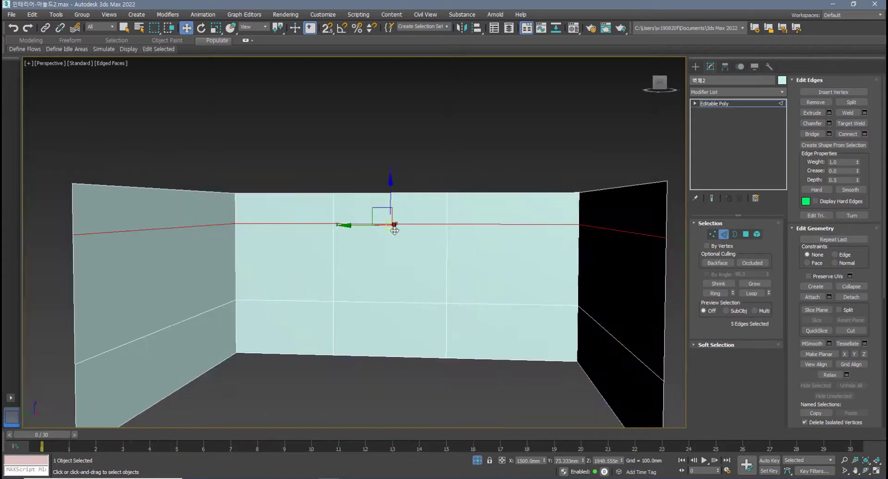
Select both vertical edge loops on the middle wall and shift them along the Y axis
drag(320, 166, 369, 378)
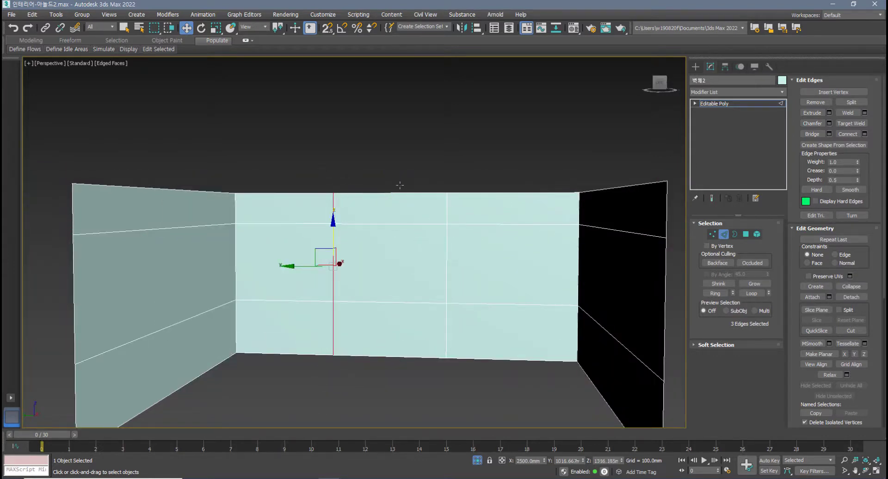
ctrl+drag(410, 172, 479, 375)
ctrl+drag(301, 165, 368, 382)
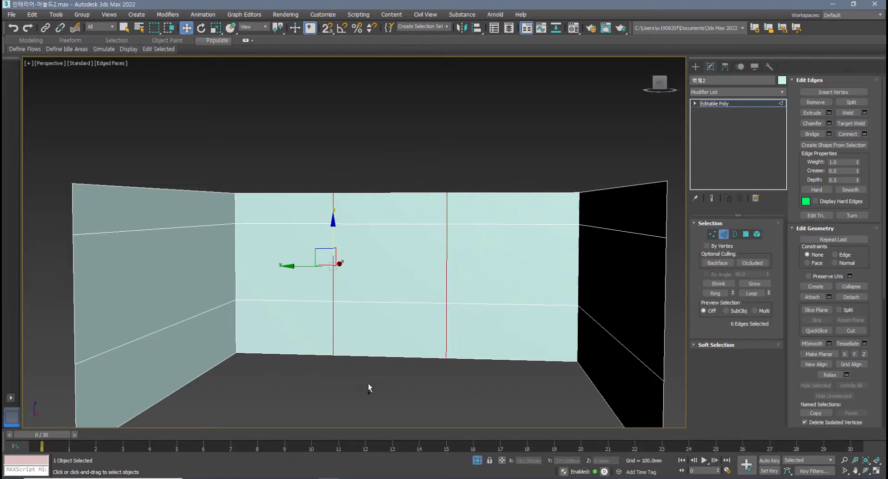
ctrl+drag(312, 161, 365, 358)
ctrl+drag(434, 186, 480, 415)
drag(305, 267, 355, 281)
alt+middle_drag(359, 283, 445, 370)
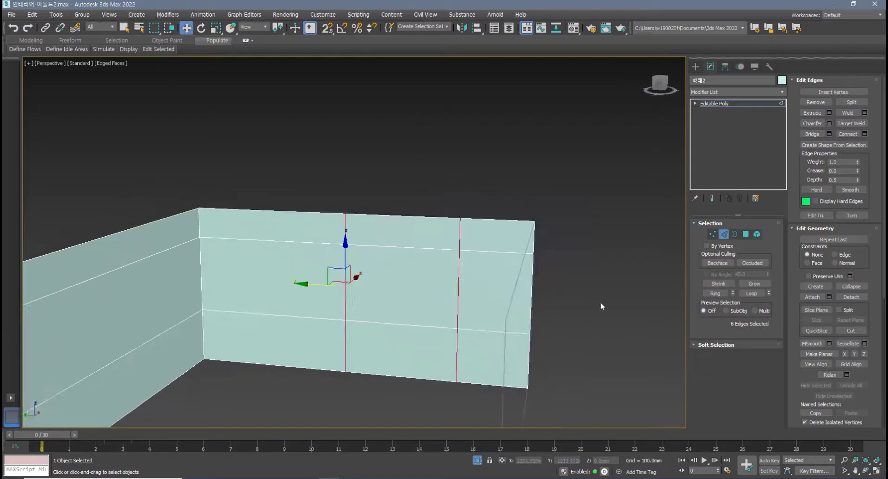
Select the polygon enclosed by the edge loops on the middle wall and extrude it by -200 mm as a group
click(746, 234)
click(426, 302)
scroll(426, 303, up, 2)
alt+middle_drag(427, 303, 426, 324)
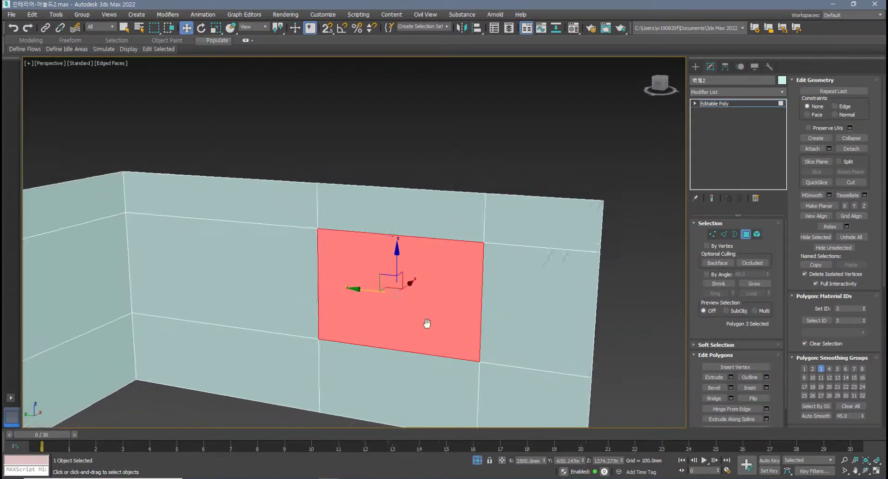
scroll(427, 323, up, 2)
click(731, 377)
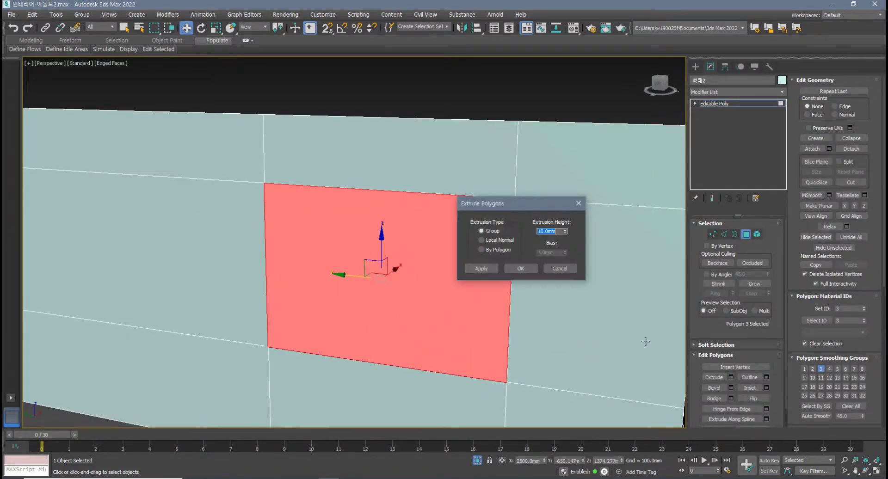
drag(565, 233, 529, 381)
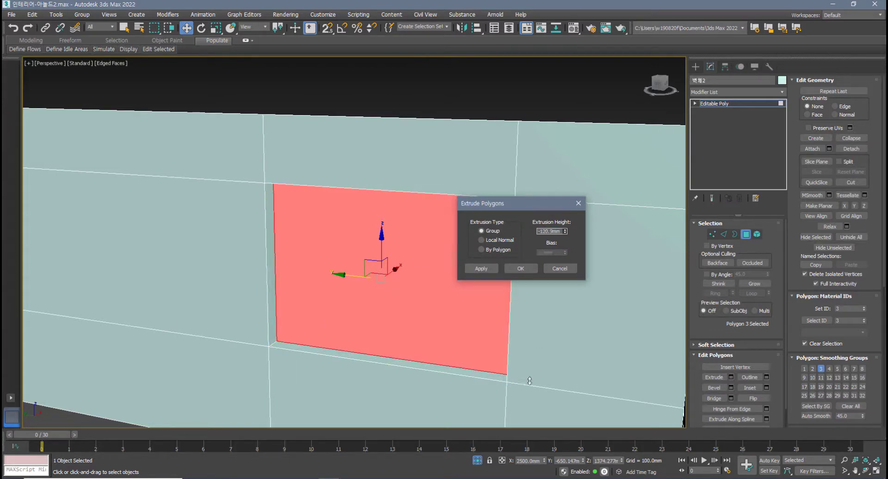
alt+middle_drag(393, 307, 342, 323)
click(561, 231)
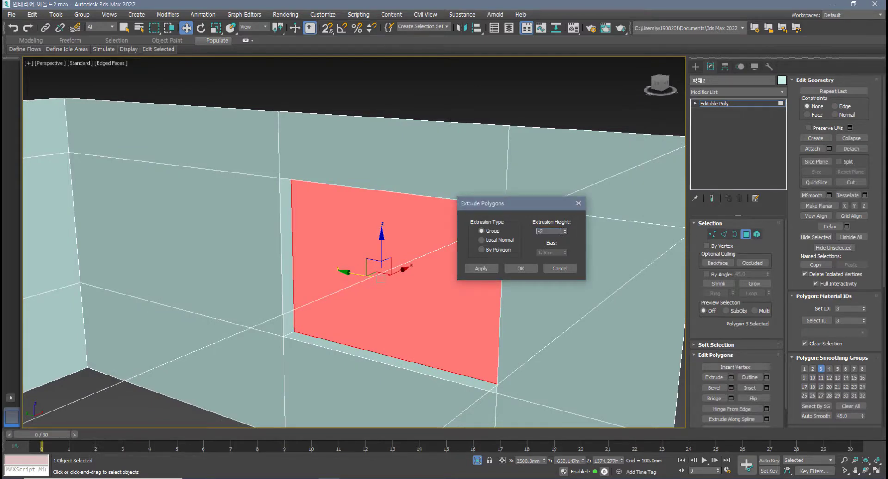
text(-200)
key(Return)
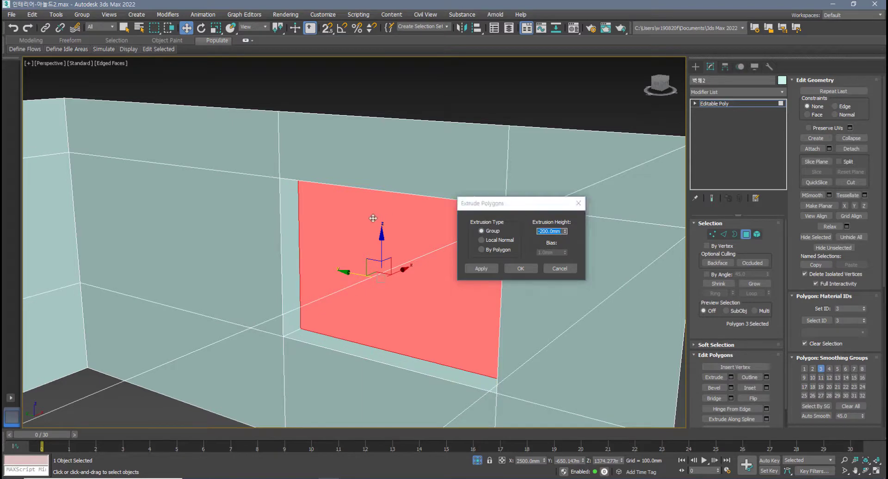
alt+middle_drag(331, 220, 318, 232)
scroll(346, 192, down, 5)
click(518, 270)
Detach the recessed polygon as a separate object named 유리
scroll(353, 252, up, 5)
scroll(321, 230, up, 5)
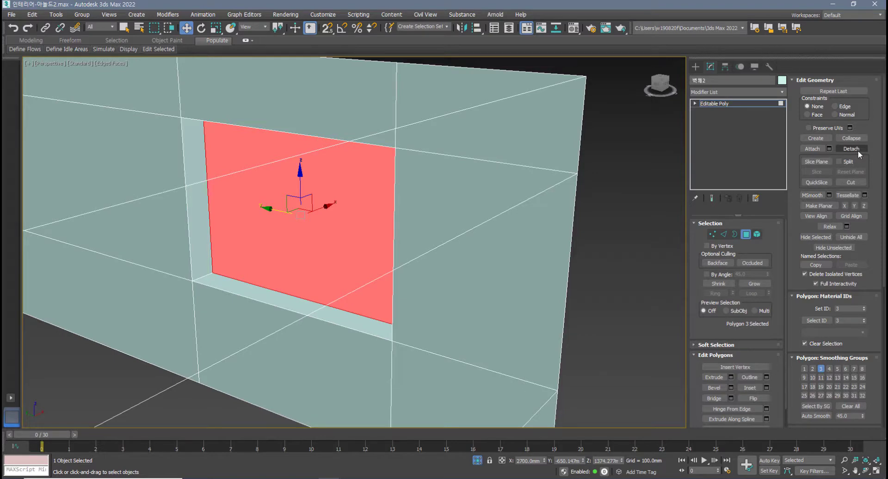
alt+middle_drag(311, 301, 316, 304)
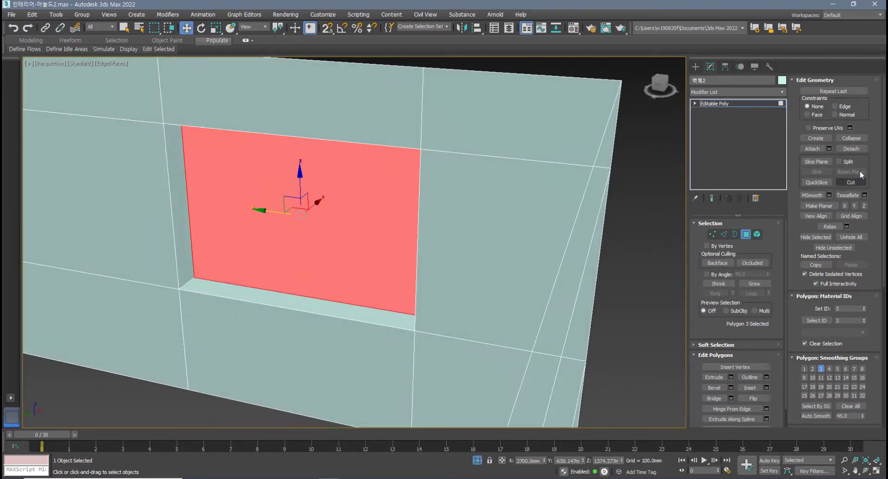
click(857, 149)
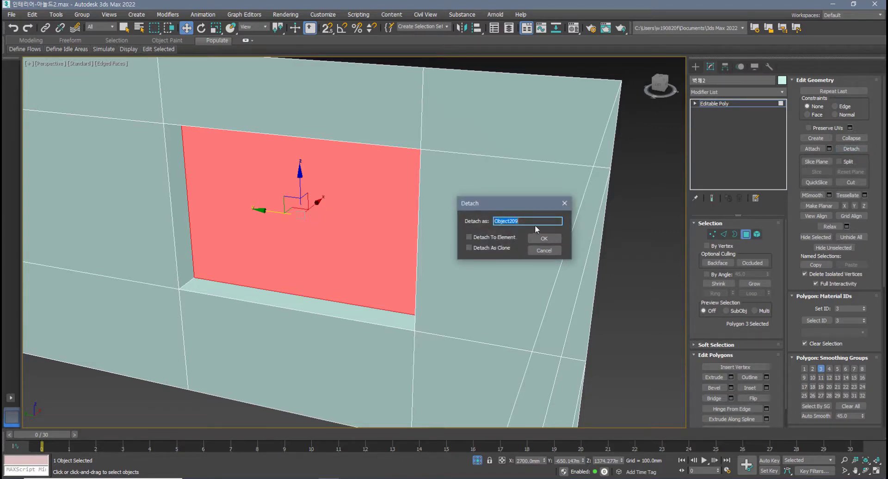
key(BackSpace)
text(d)
key(BackSpace)
text(유리)
key(Return)
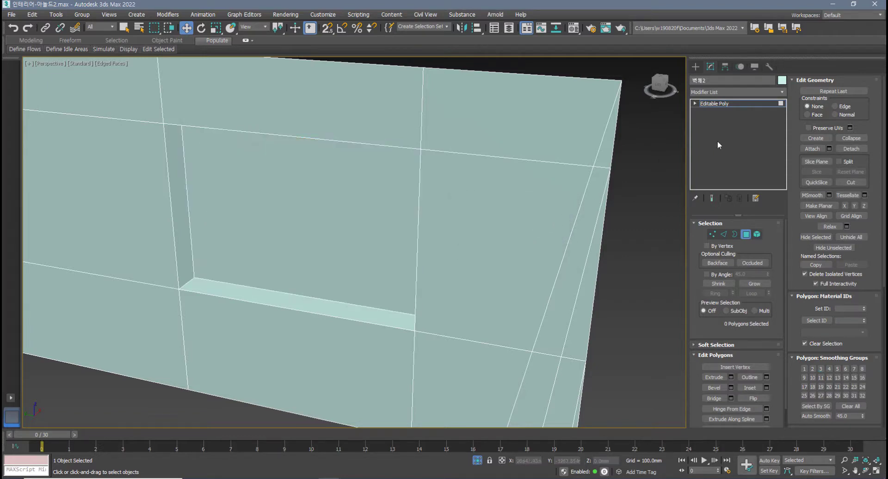
Leave sub-object editing, select the detached glass pane, and center its pivot on the object
click(756, 236)
scroll(367, 259, down, 8)
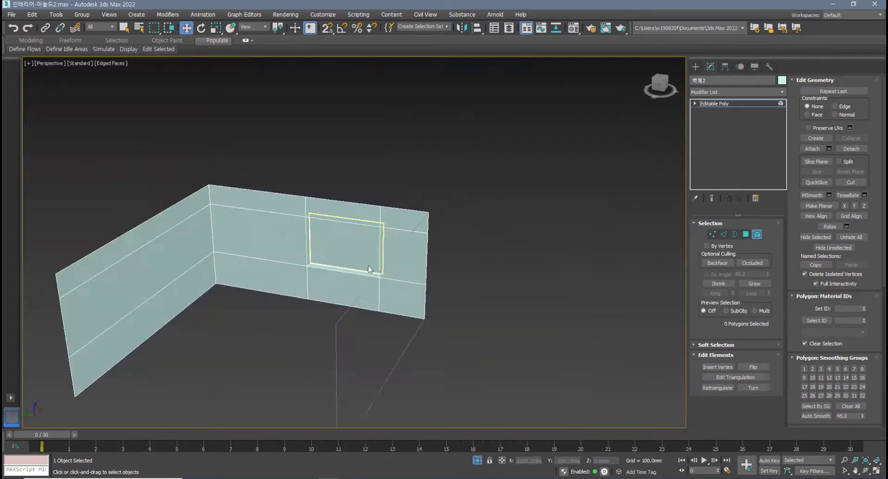
click(759, 234)
click(333, 244)
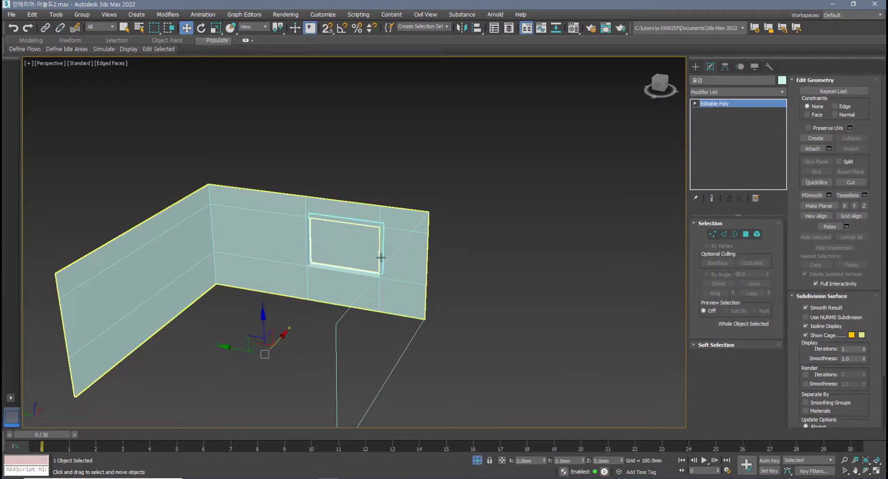
alt+middle_drag(345, 279, 283, 298)
scroll(283, 298, up, 2)
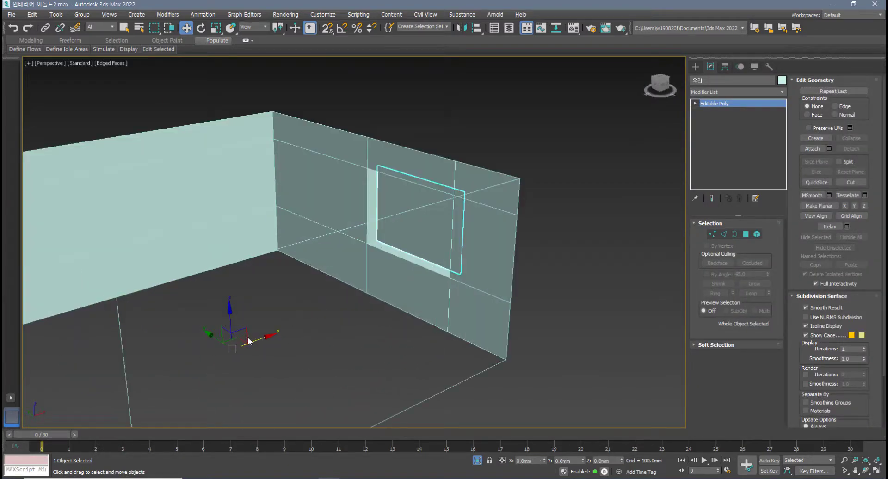
alt+middle_drag(248, 341, 284, 337)
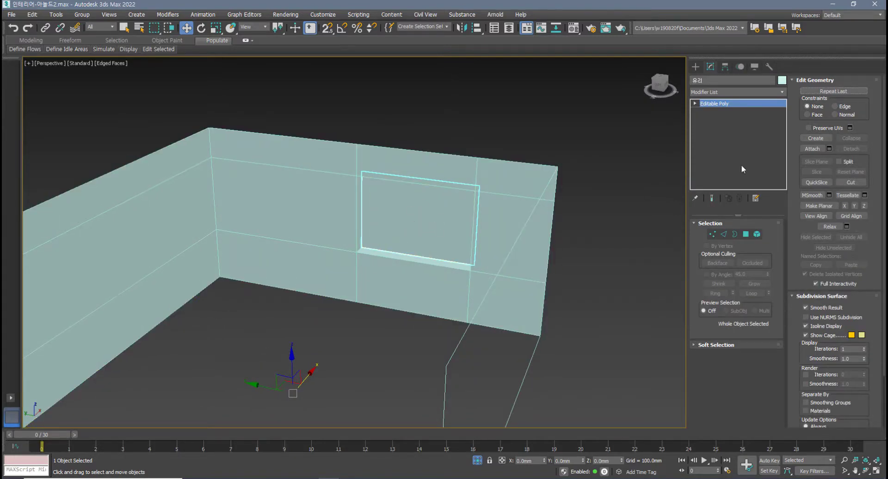
click(726, 67)
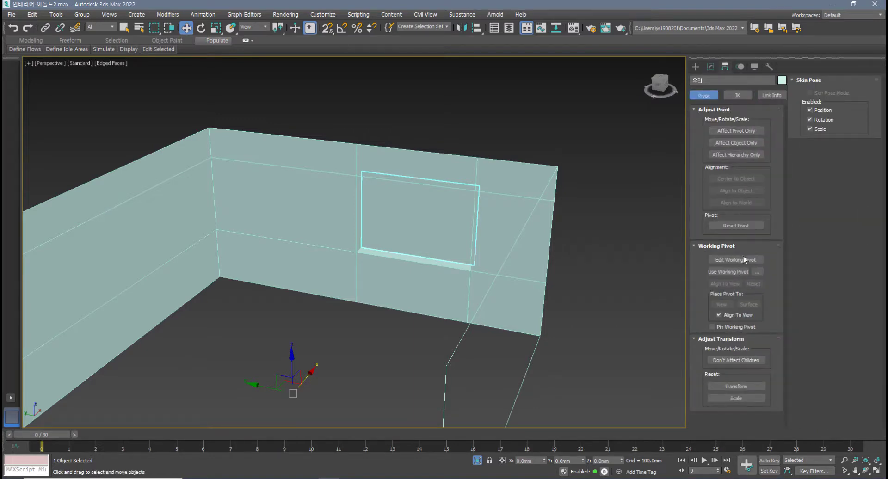
click(744, 131)
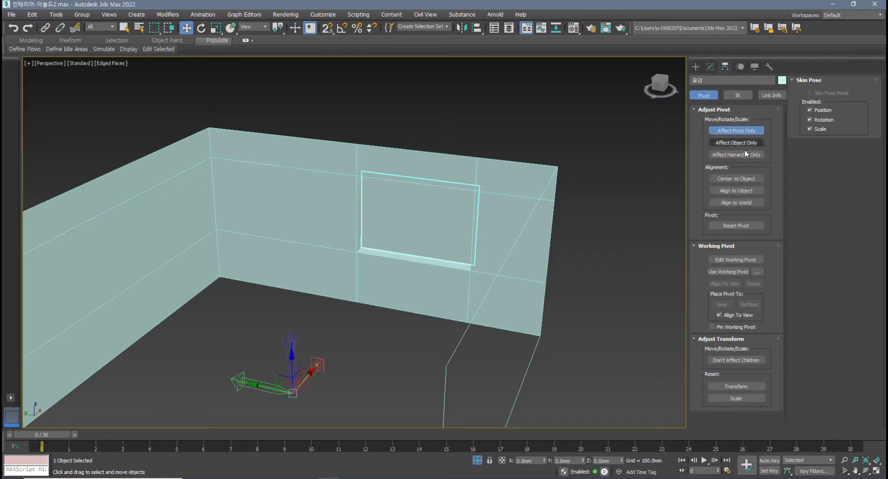
click(737, 180)
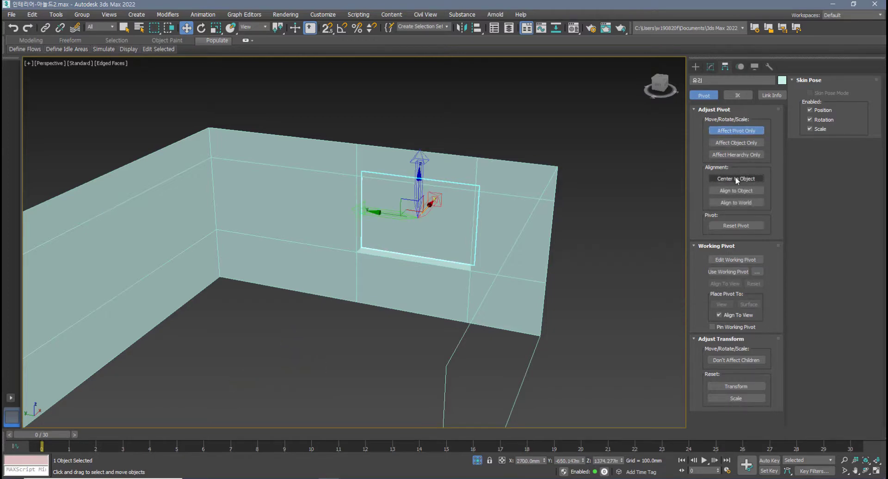
click(742, 131)
mouse_move(458, 264)
alt+middle_down()
mouse_move(431, 267)
mouse_move(444, 266)
alt+middle_up()
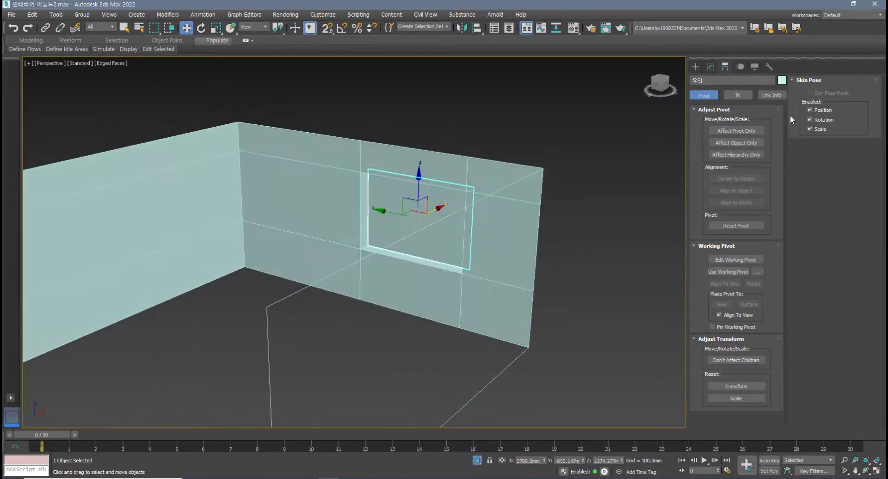
Change the glass pane's object color to blue and select the pane again
click(783, 80)
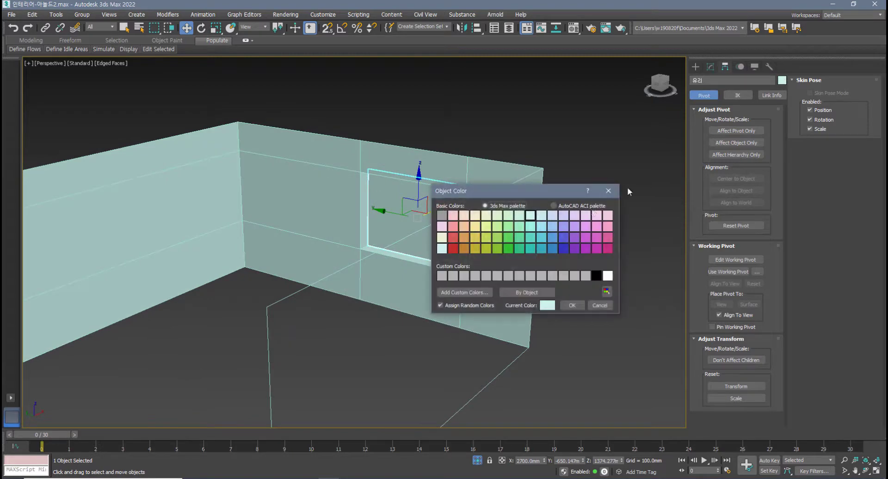
click(562, 238)
click(572, 306)
click(603, 304)
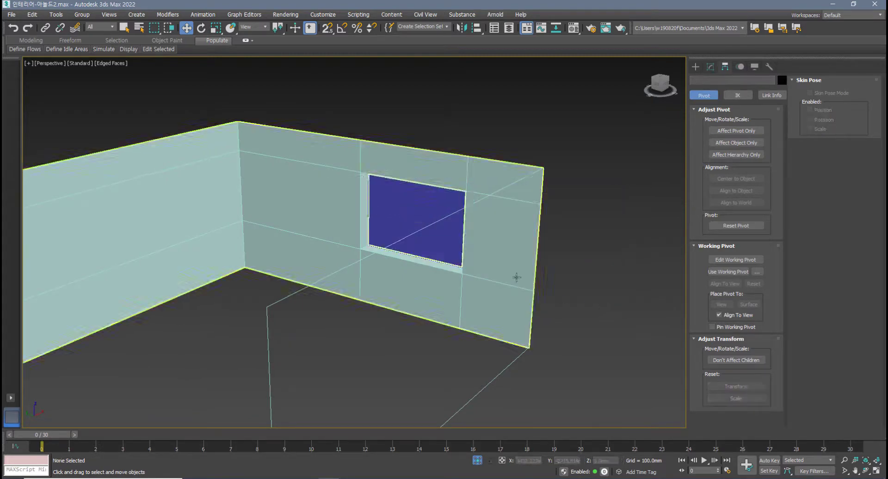
mouse_move(517, 277)
alt+middle_down()
mouse_move(408, 267)
mouse_move(513, 272)
alt+middle_up()
click(432, 240)
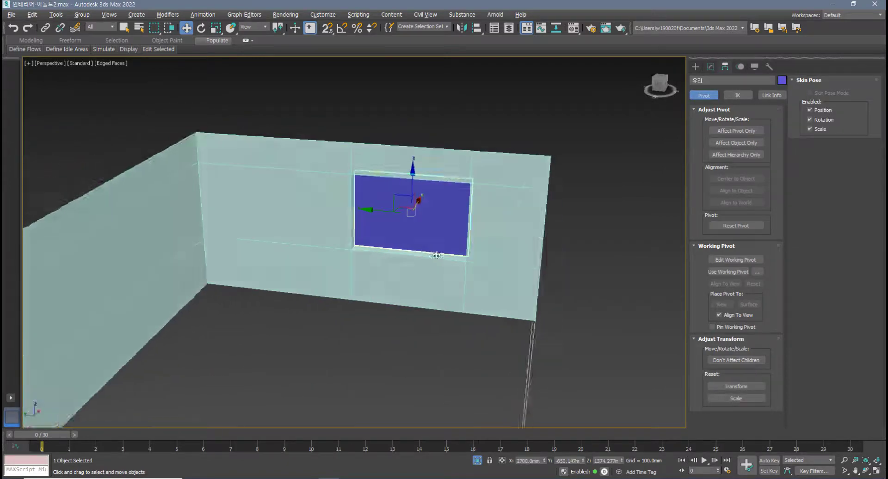
alt+middle_drag(436, 255, 398, 240)
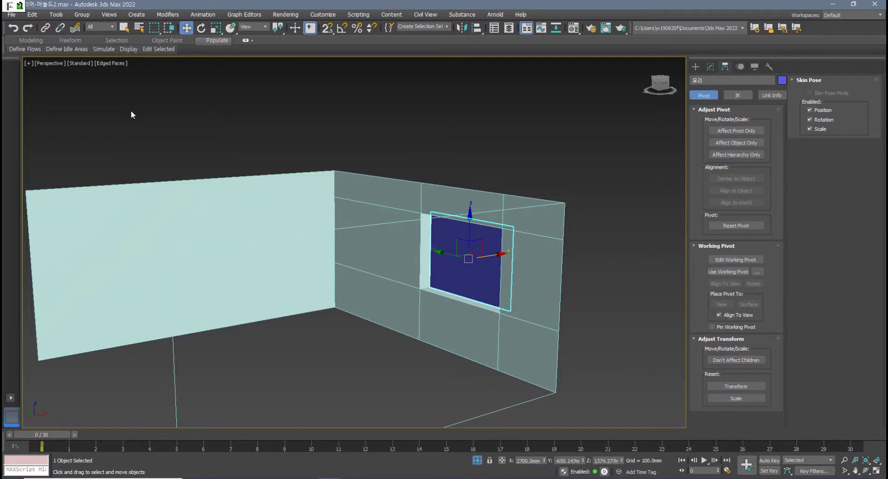
Exit isolation to show the whole scene and look through the list of scene objects
key(h)
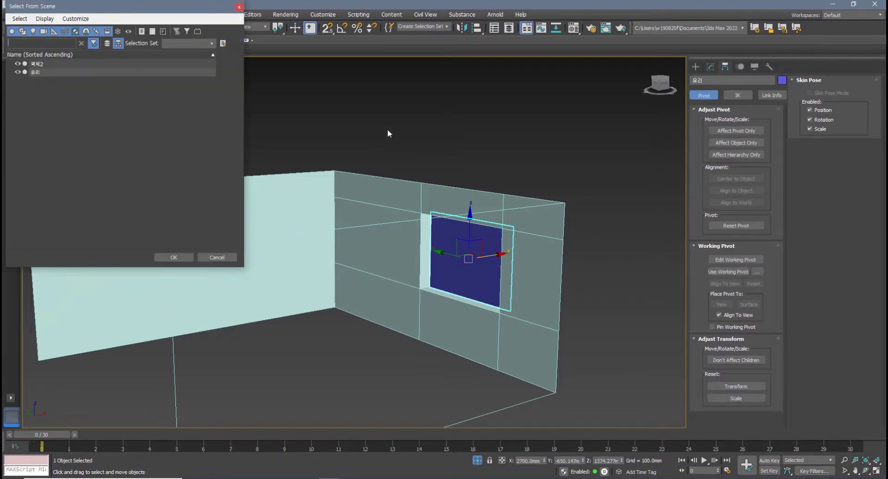
click(225, 259)
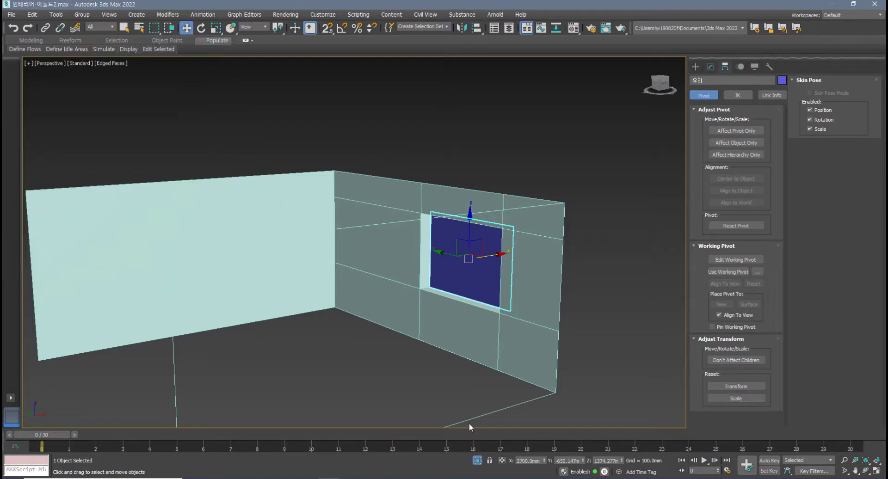
click(478, 464)
scroll(367, 338, down, 5)
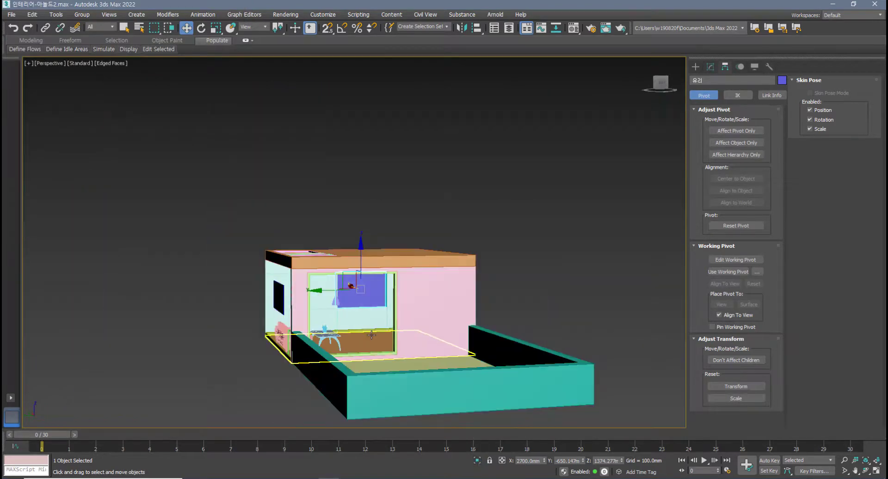
scroll(368, 338, up, 4)
key(h)
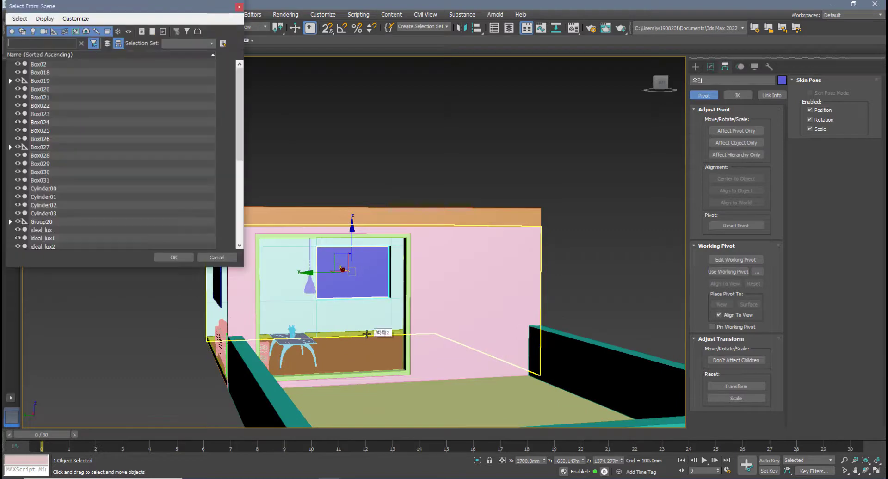
scroll(126, 211, down, 6)
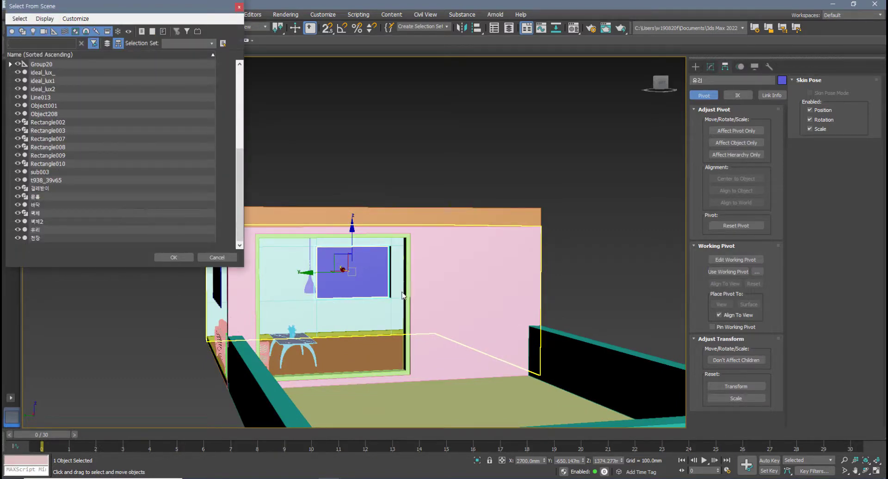
click(217, 257)
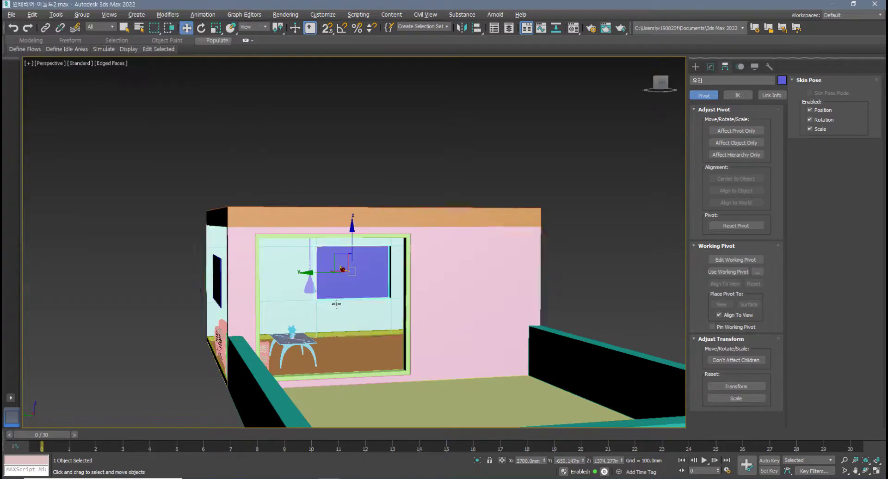
Select the blue glass pane in the wall opening from outside the room and delete it
alt+middle_drag(277, 231, 416, 353)
click(231, 255)
scroll(299, 324, up, 6)
scroll(312, 325, down, 6)
click(430, 284)
scroll(430, 284, down, 8)
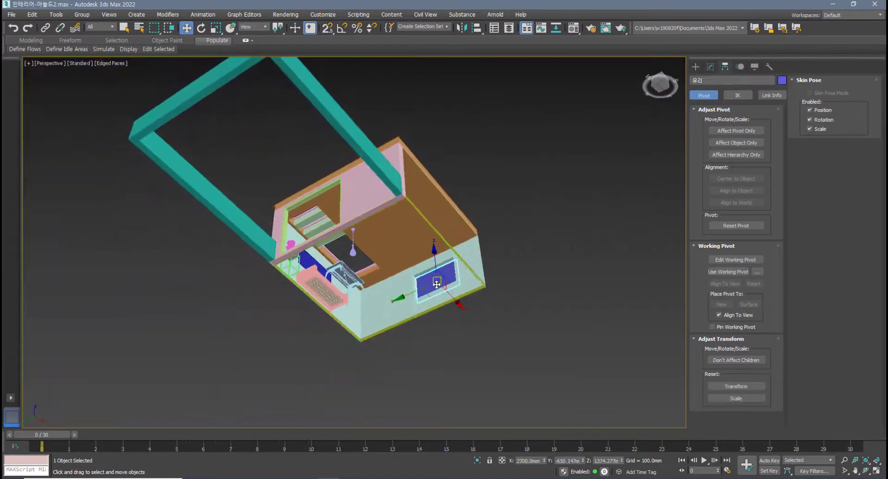
key(Delete)
Select the cushion on the sofa inside the room
mouse_move(402, 265)
alt+middle_down()
mouse_move(396, 240)
mouse_move(389, 264)
alt+middle_up()
scroll(389, 263, up, 8)
scroll(389, 264, up, 6)
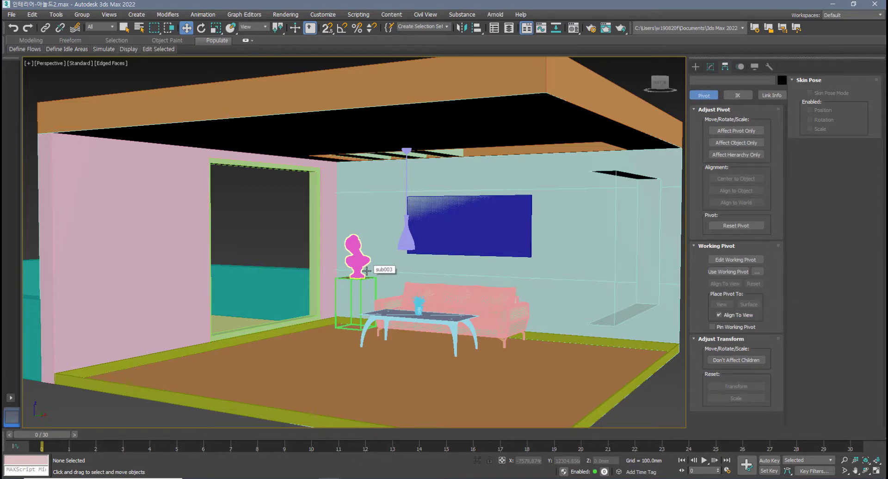
alt+middle_drag(420, 258, 402, 257)
click(410, 287)
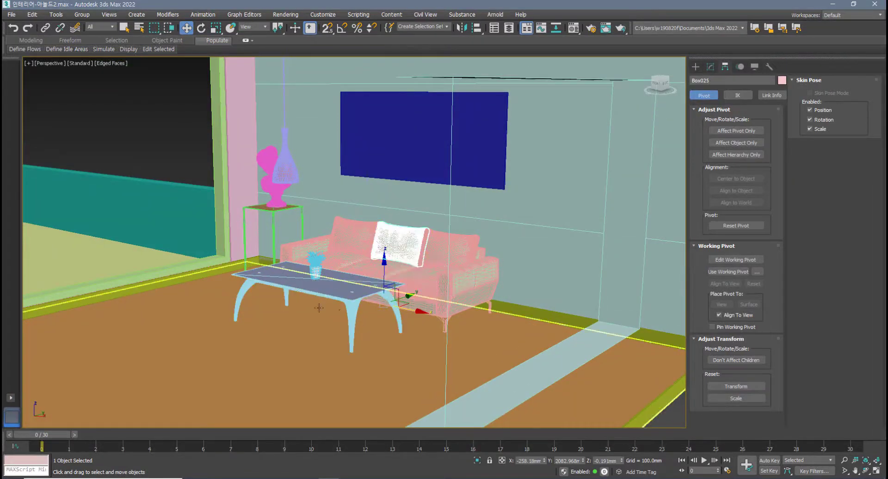
mouse_move(301, 303)
alt+middle_down()
mouse_move(288, 317)
mouse_move(316, 307)
alt+middle_up()
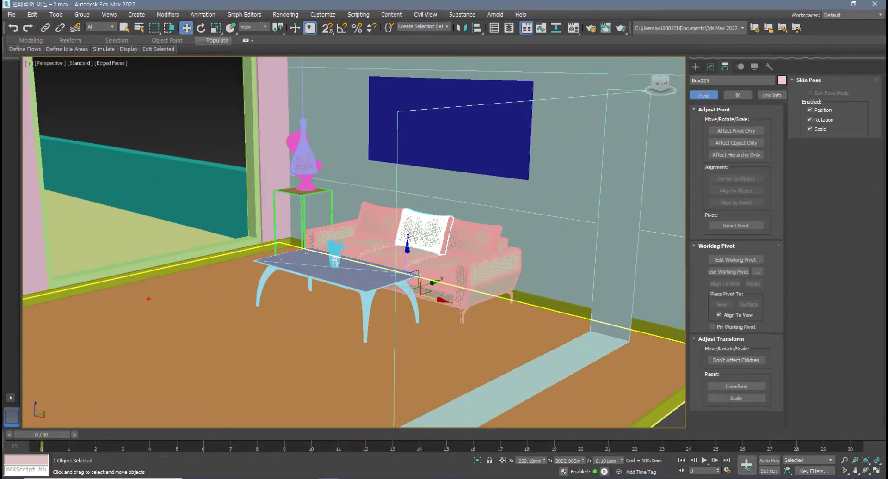
mouse_move(148, 299)
mouse_down()
mouse_move(184, 343)
mouse_move(238, 330)
mouse_move(184, 334)
mouse_up()
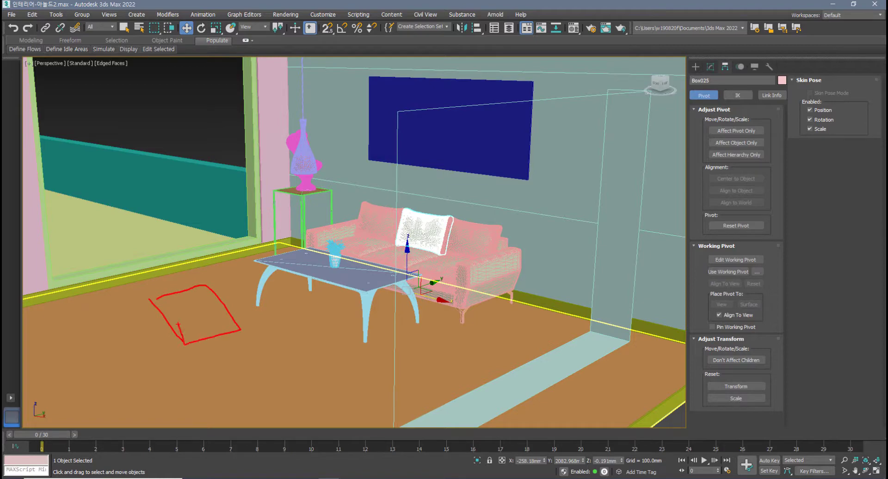
Examine the room from outside, selecting the teal balcony wall, the floor and the pink window wall in turn
key(Escape)
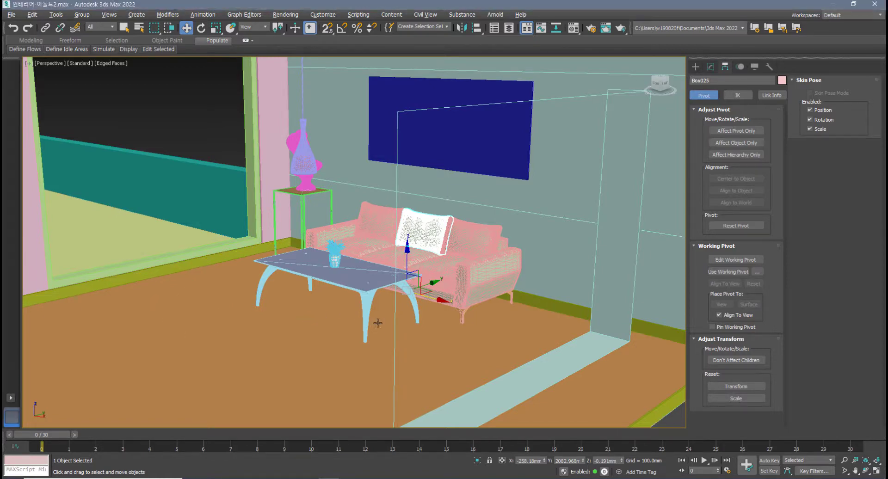
alt+middle_drag(378, 323, 224, 296)
scroll(348, 342, down, 10)
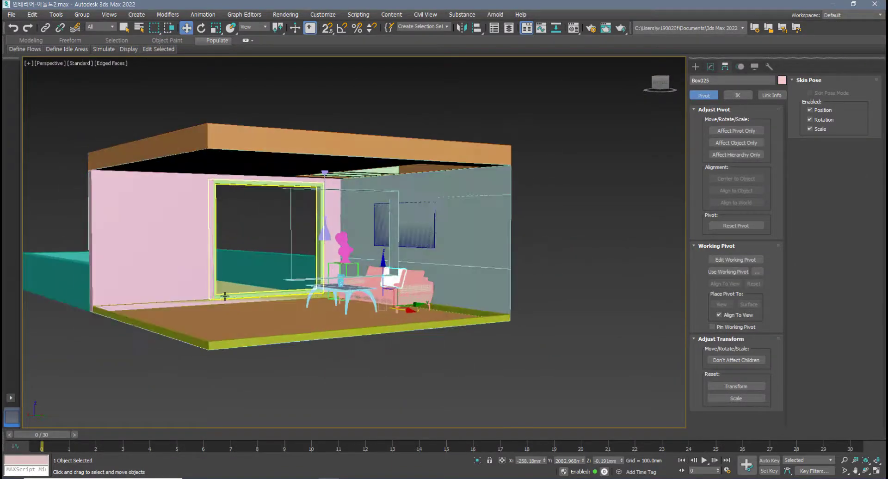
scroll(225, 296, up, 5)
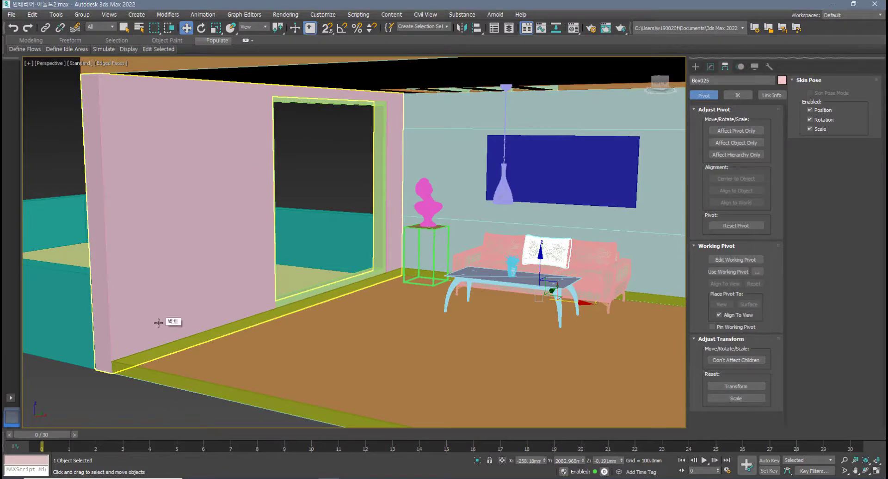
alt+middle_drag(202, 252, 267, 283)
scroll(253, 275, down, 5)
click(265, 280)
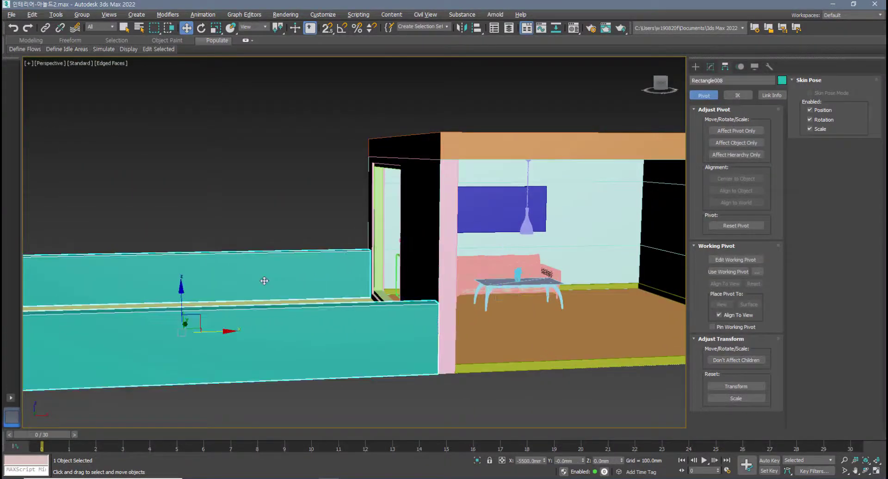
scroll(232, 288, up, 2)
scroll(338, 312, up, 4)
click(338, 312)
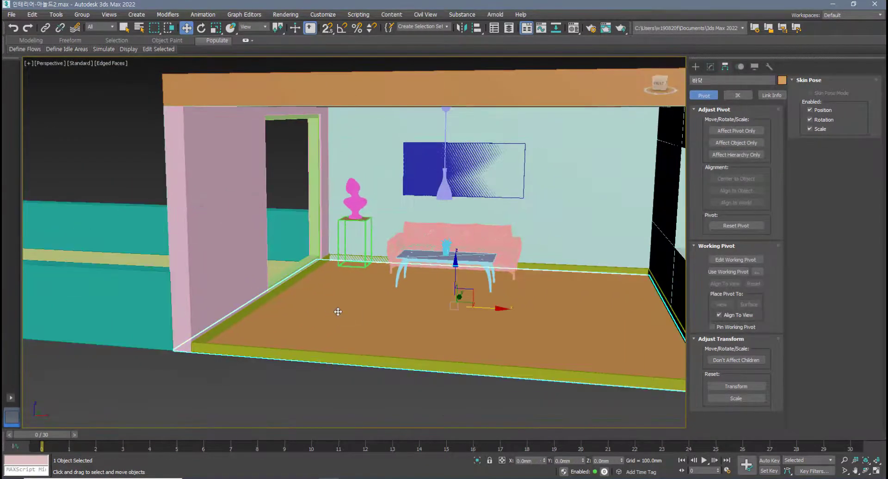
click(263, 254)
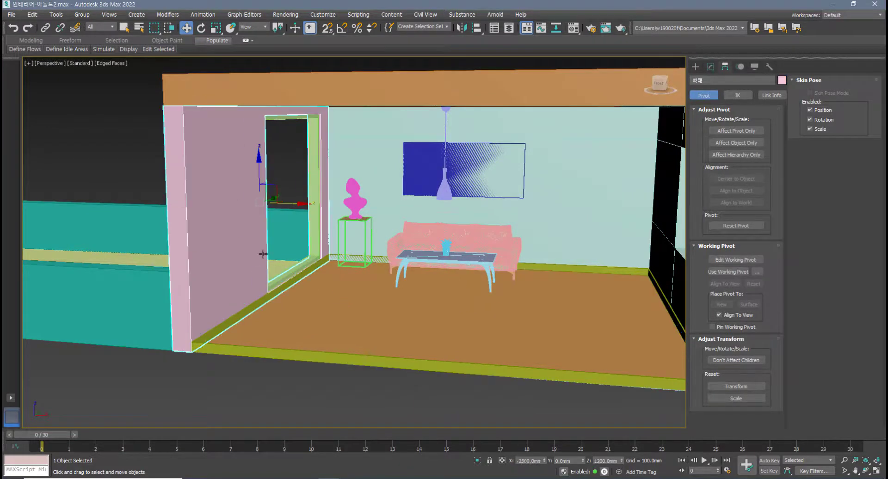
alt+middle_drag(263, 254, 208, 288)
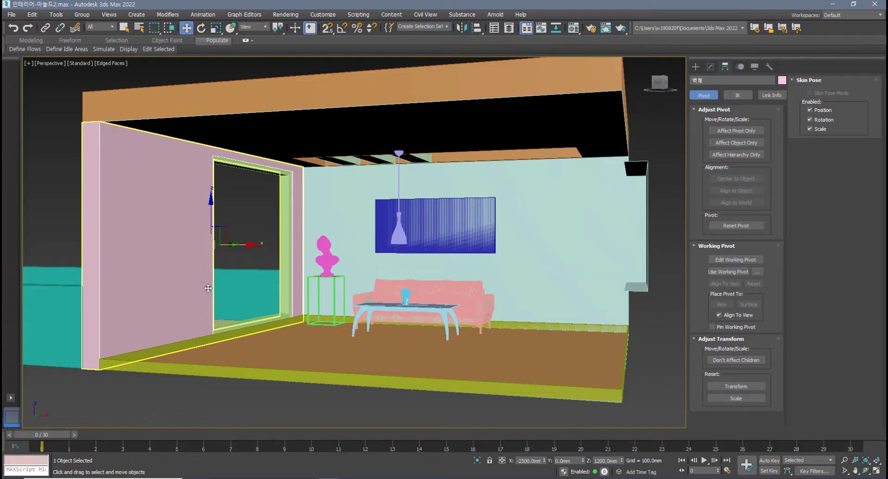
Inspect the ceiling from below and from outside, selecting the ceiling slab, the stepped strips and the long pink outline in turn
click(327, 129)
alt+middle_drag(327, 129, 337, 175)
scroll(336, 174, down, 3)
scroll(377, 206, up, 5)
click(378, 207)
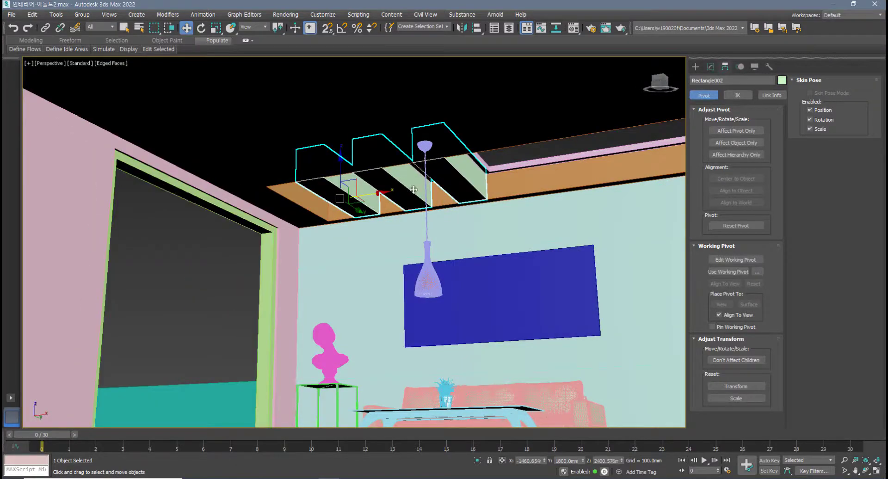
scroll(468, 177, down, 3)
click(468, 177)
alt+middle_drag(349, 236, 345, 284)
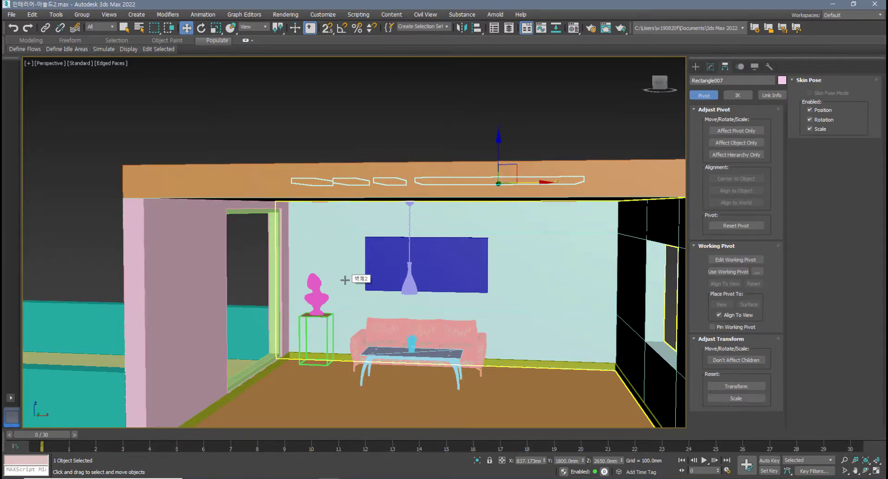
scroll(345, 280, down, 3)
alt+middle_drag(345, 280, 330, 299)
scroll(330, 299, up, 3)
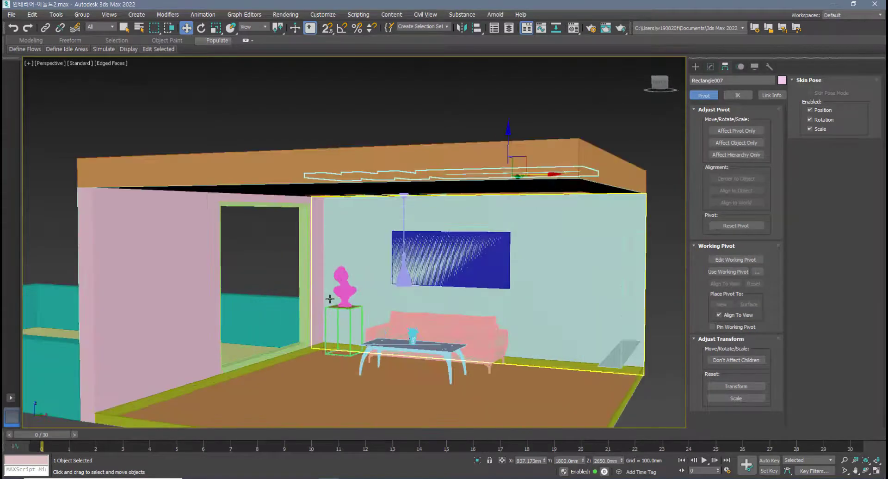
scroll(330, 299, down, 2)
Show all four viewports with nothing selected and bring up the object creation tools
key(alt+w)
middle_drag(287, 125, 259, 145)
click(313, 229)
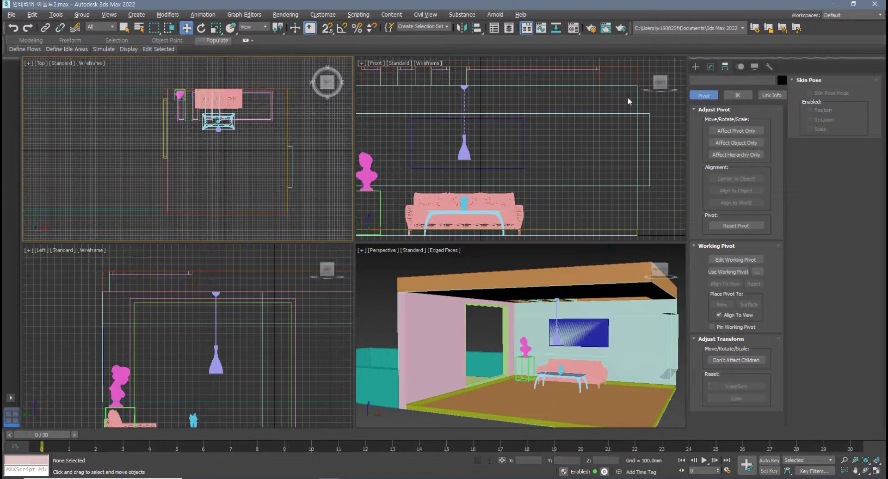
click(694, 68)
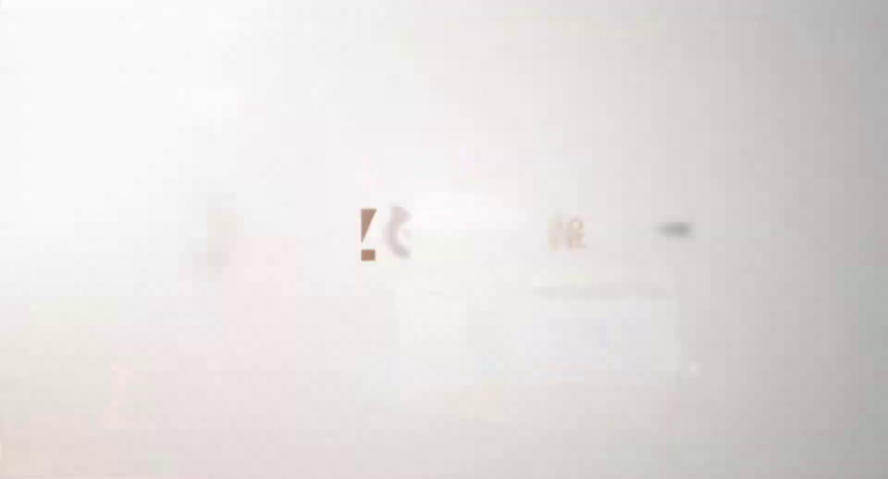